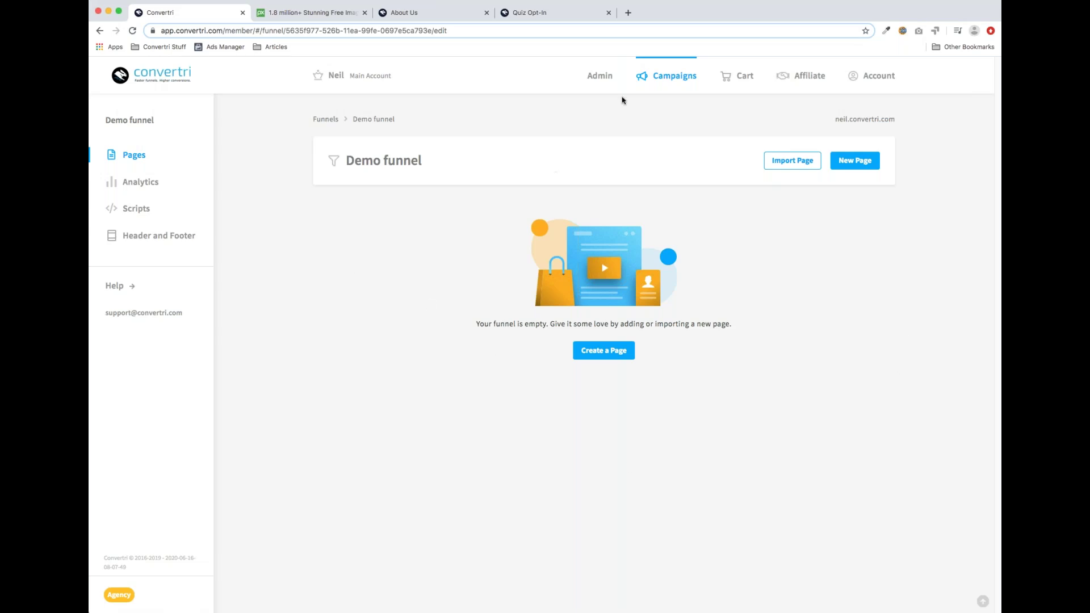
Walk through the Quiz Opt-In demo, answering "Less than 6 months", "Business" and "Blueprints", and reload the page.
click(550, 16)
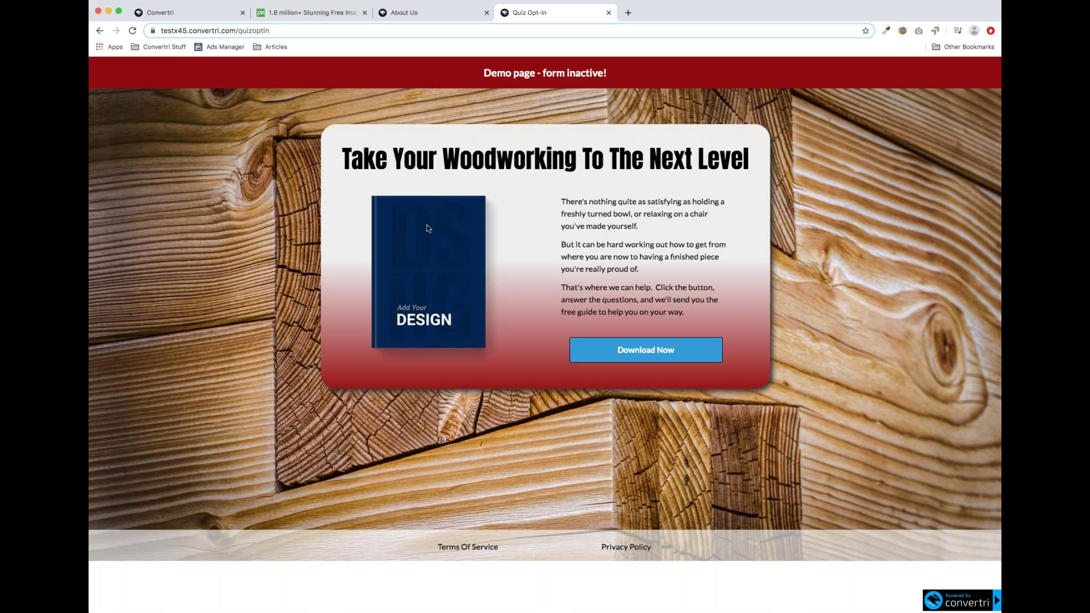
click(650, 350)
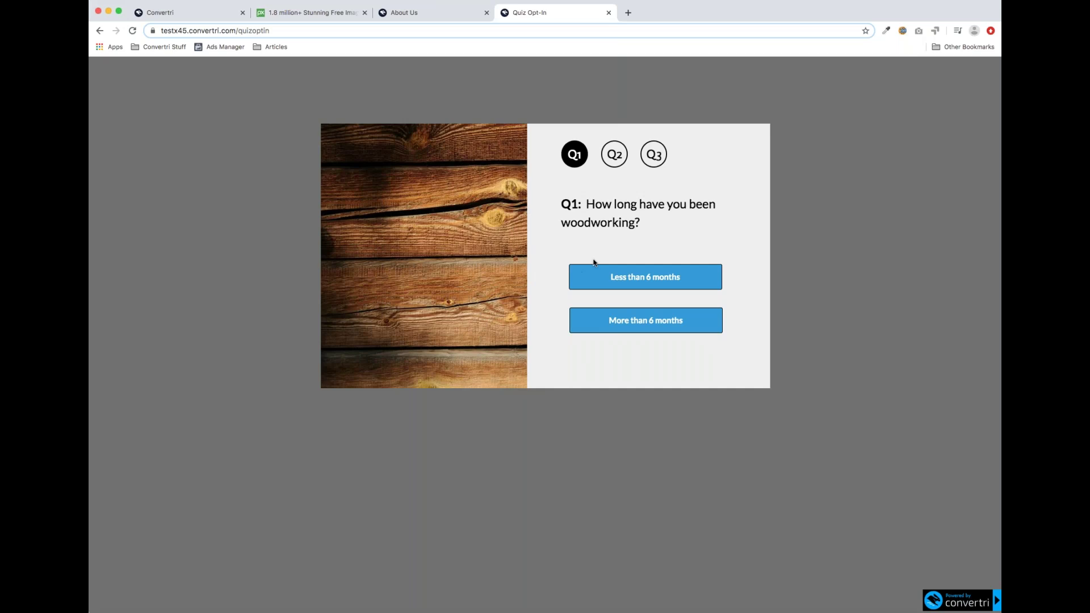
click(657, 284)
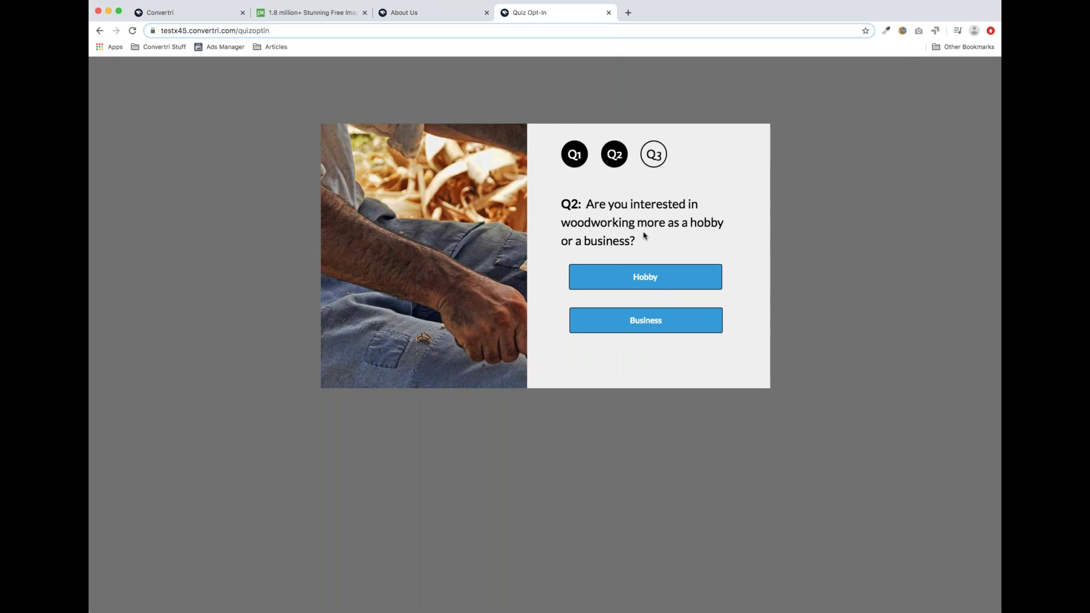
click(669, 321)
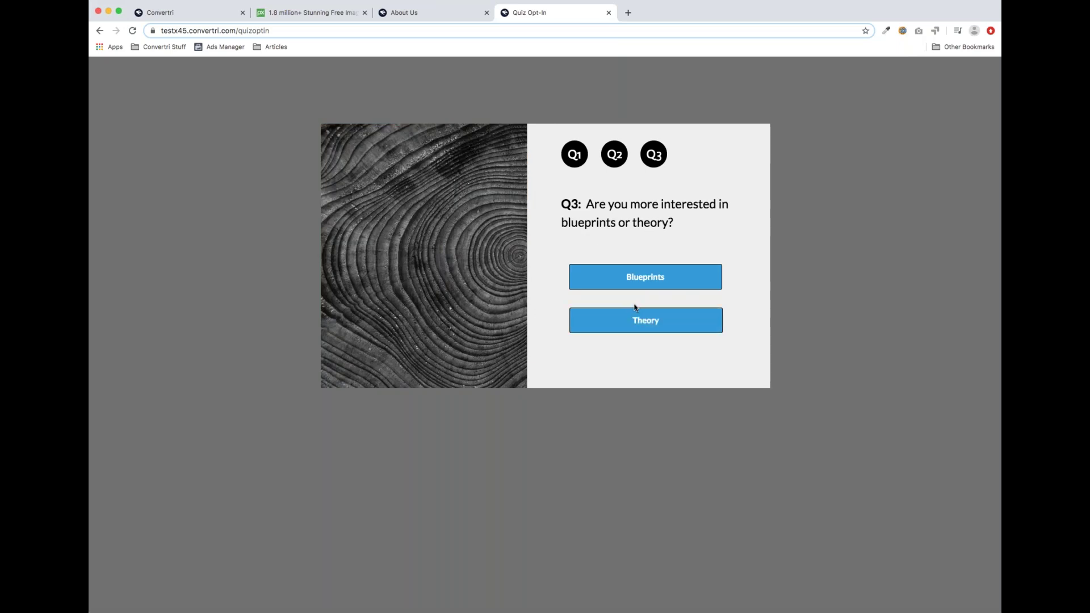
click(646, 284)
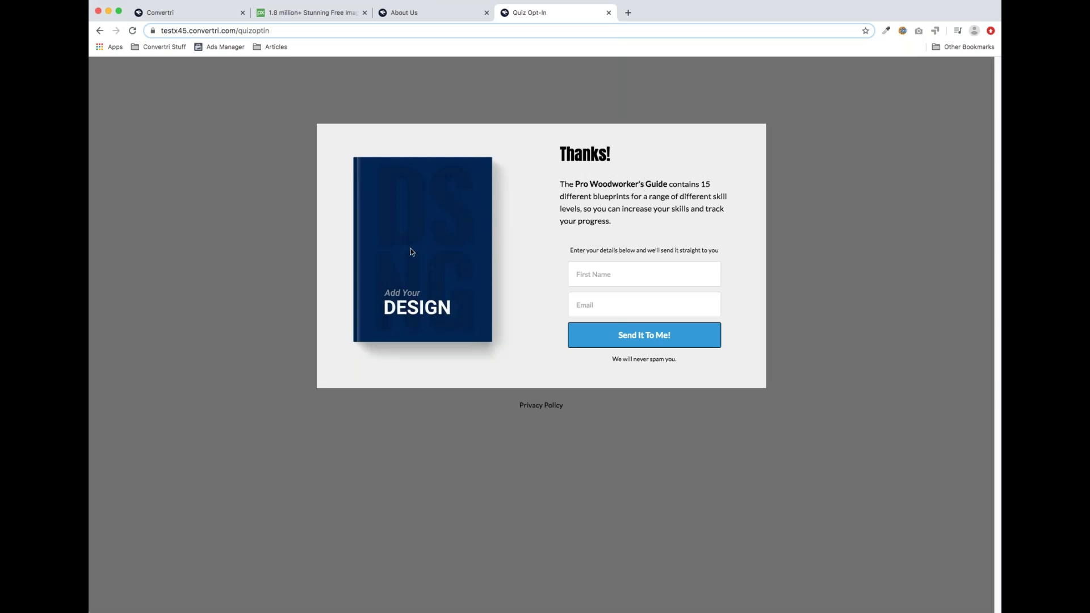
click(133, 30)
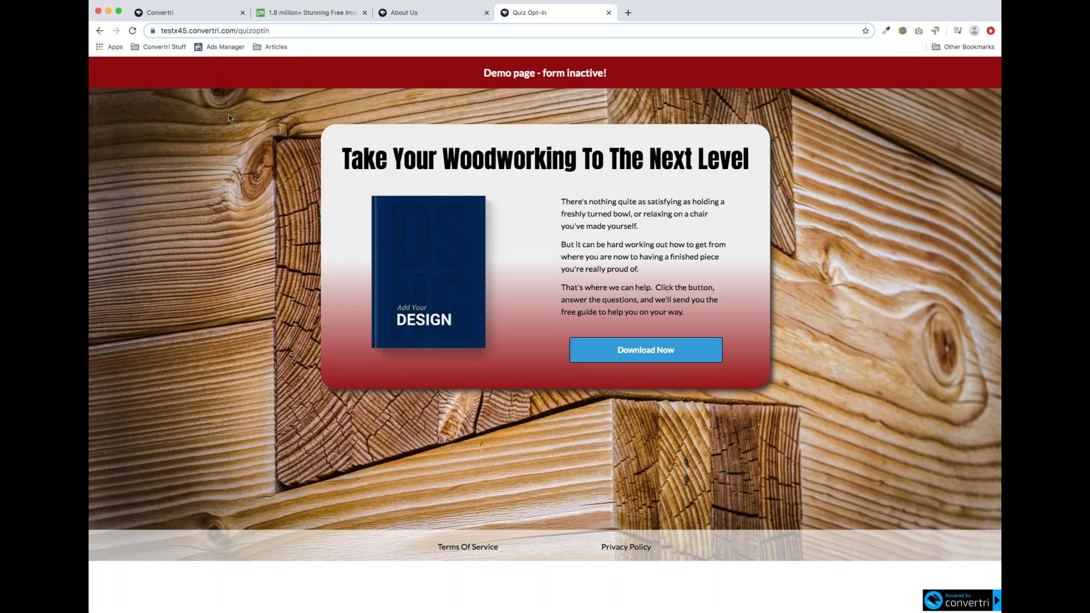
Look over the About Us contact page and the Pixabay home page, and return to the Demo funnel in Convertri.
click(430, 15)
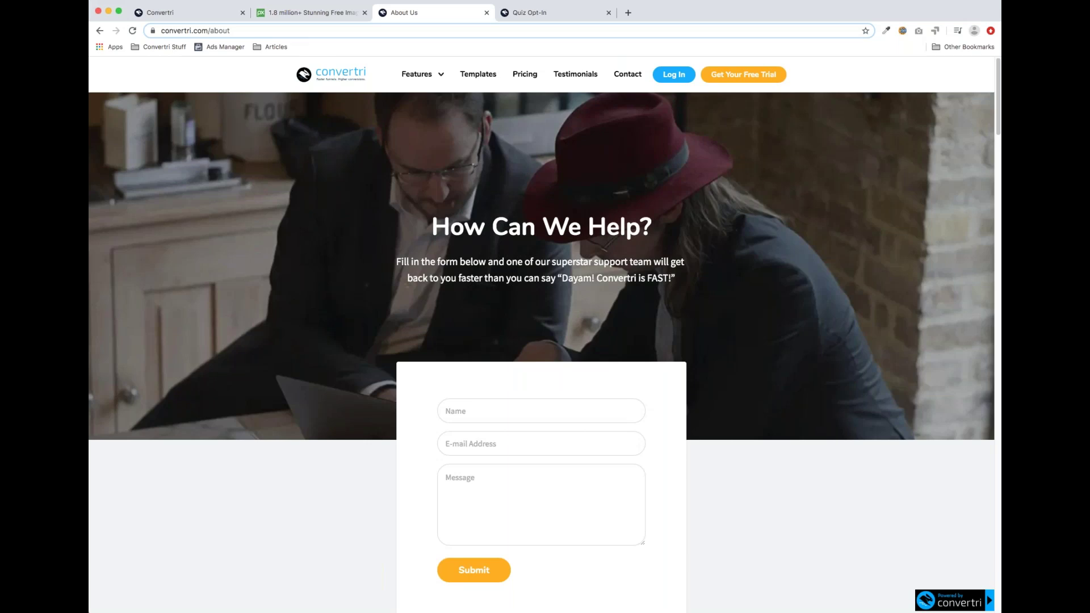
click(176, 13)
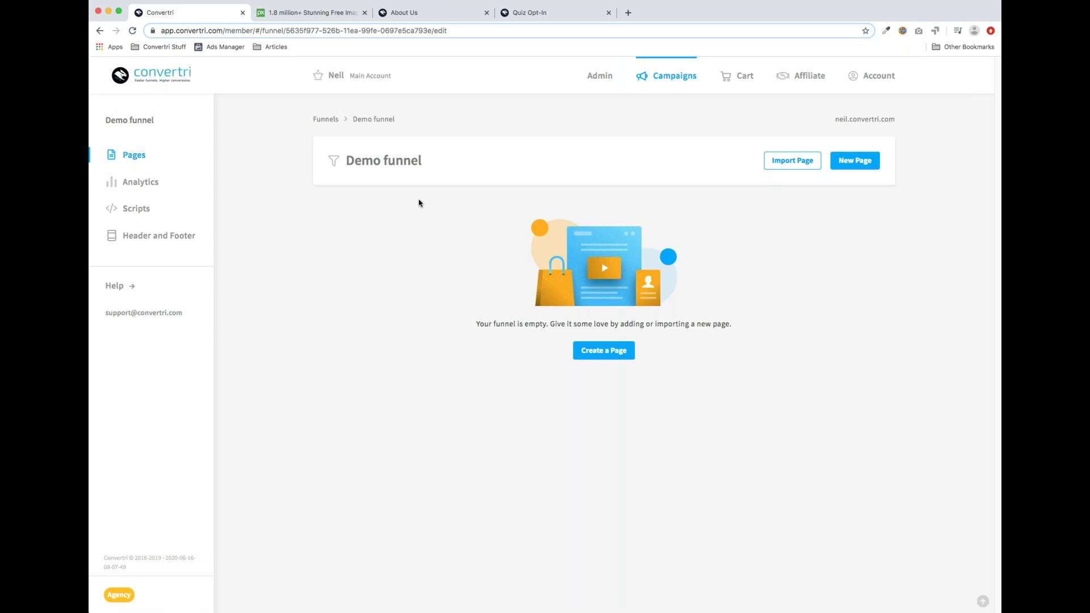
click(318, 16)
scroll(533, 392, down, 5)
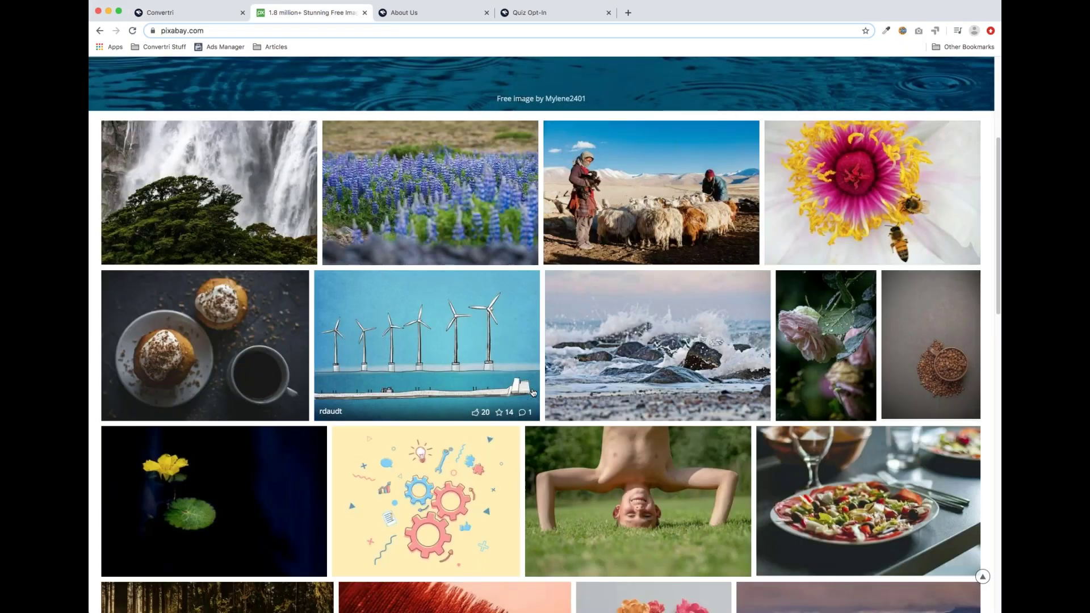
scroll(533, 392, up, 5)
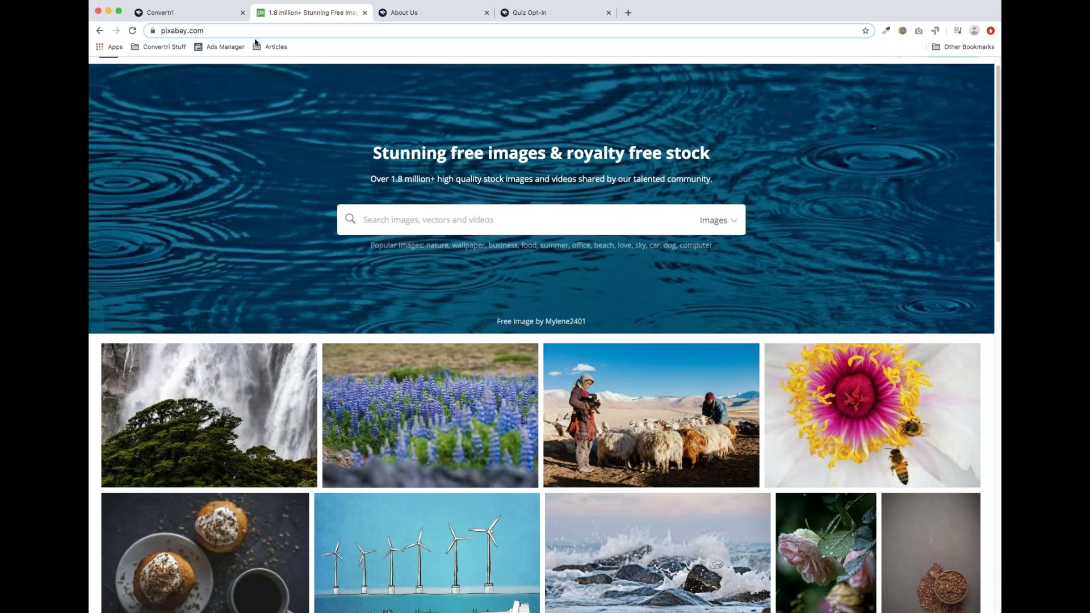
click(193, 17)
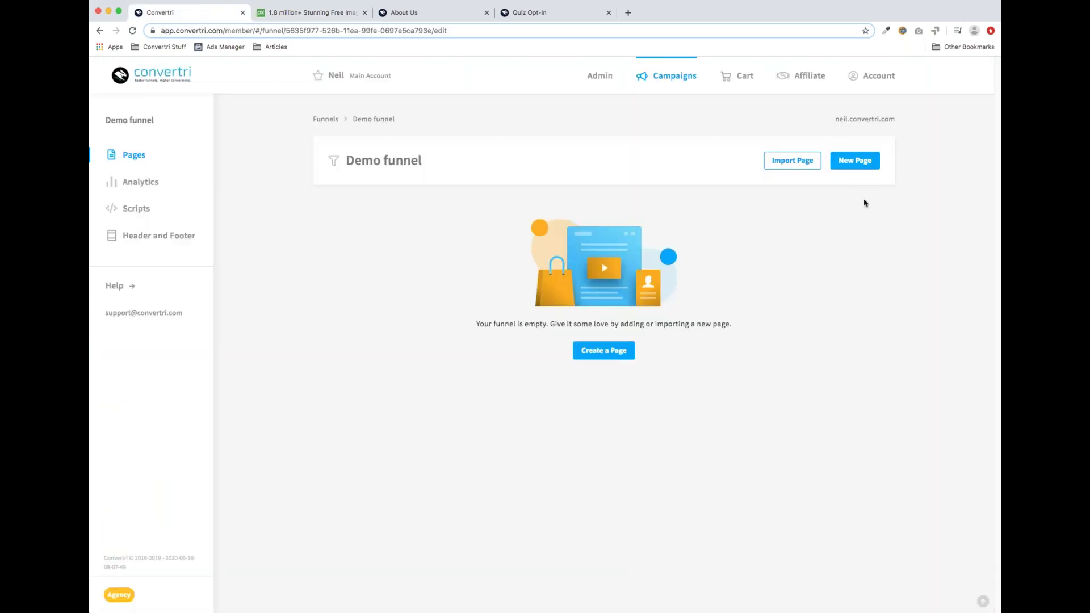
Create a page from scratch named "Quiz Optin" in the Demo funnel and open it in the page editor.
click(862, 164)
click(548, 366)
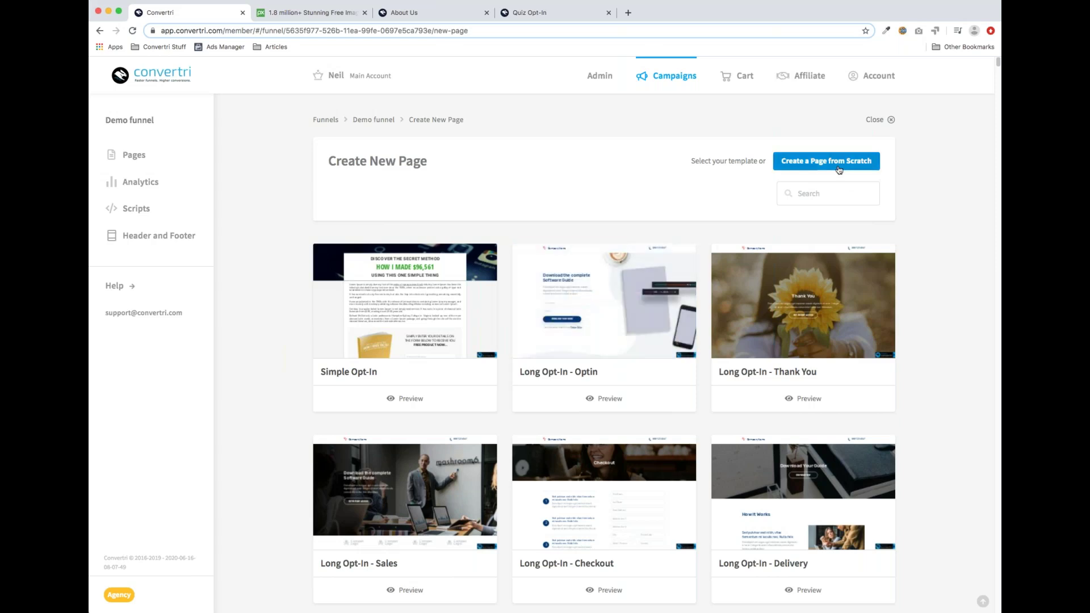
click(818, 162)
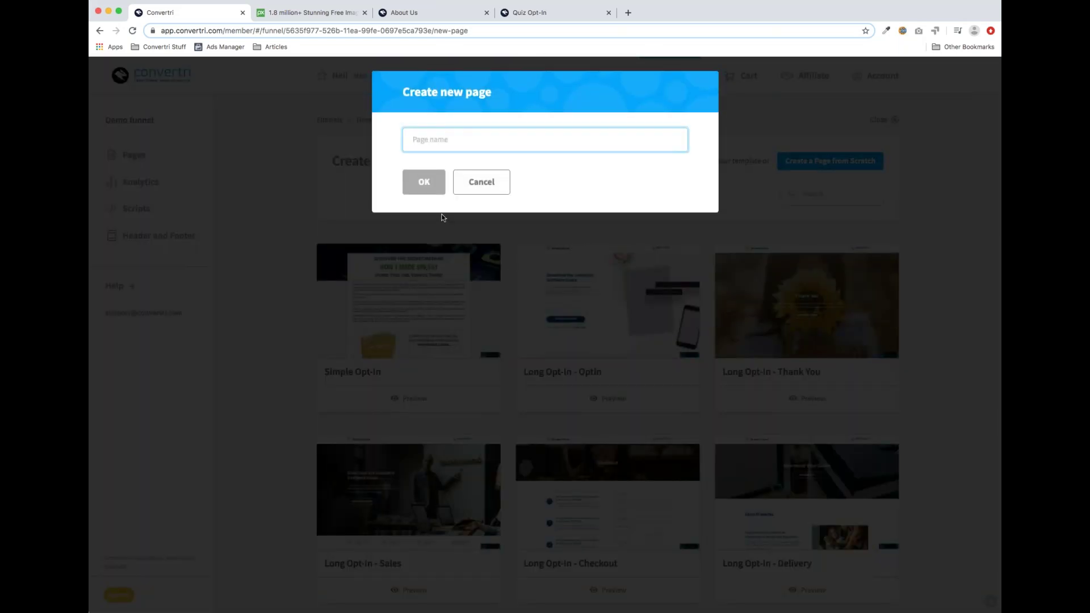
text(Quiz Optin)
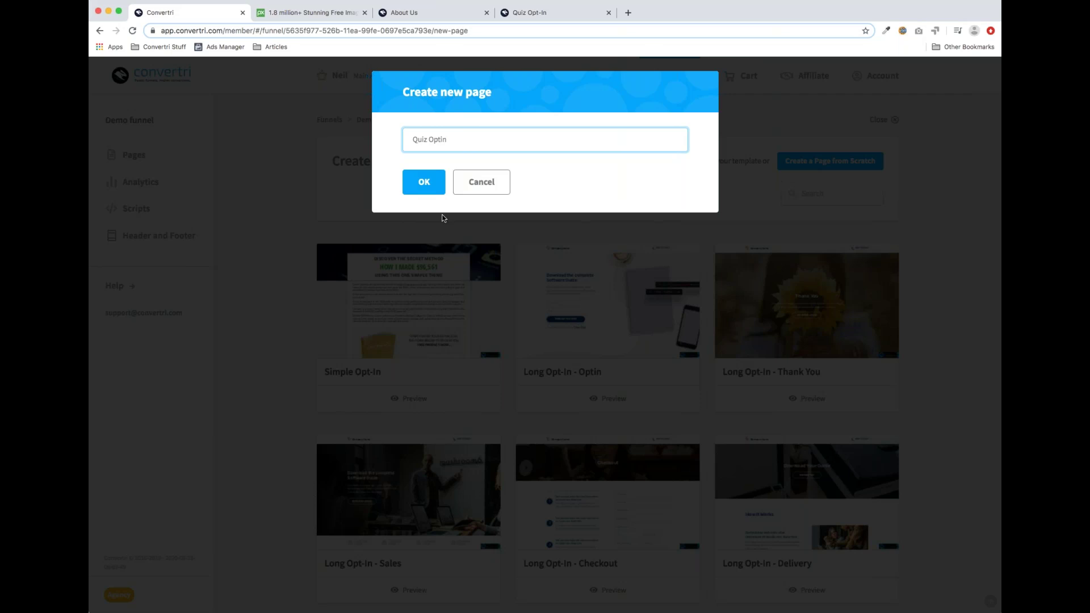
click(427, 181)
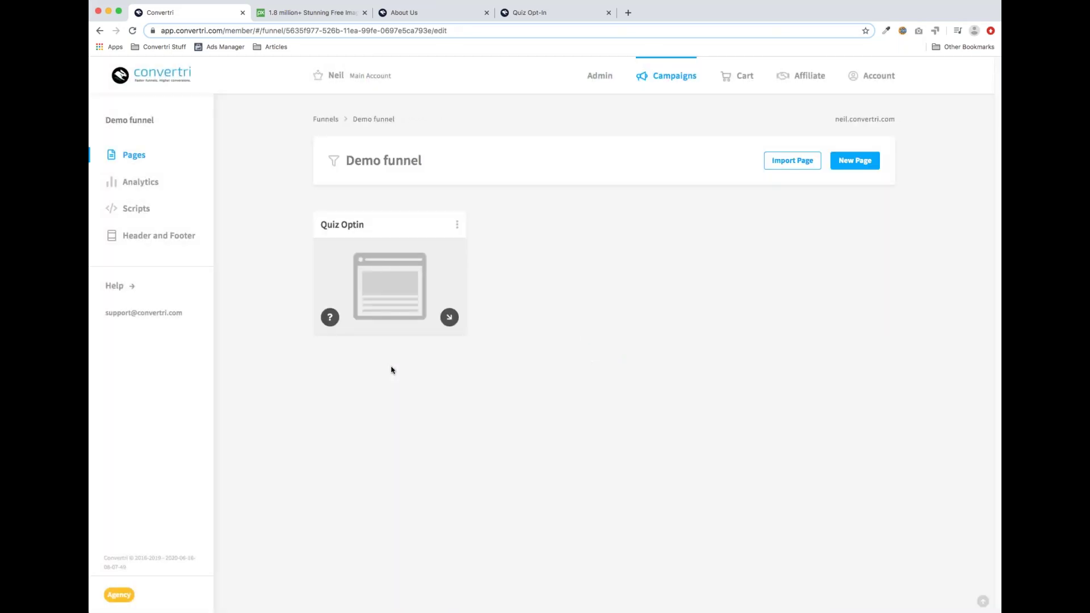
click(397, 288)
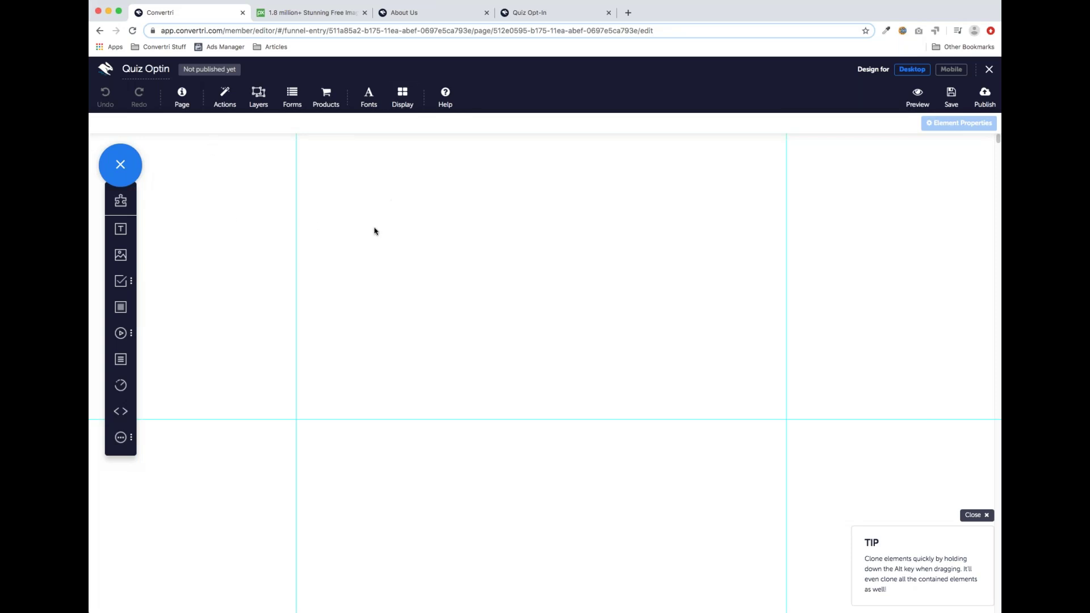
Check the Quiz Opt-In demo page for reference and search Pixabay for "woodworking" images.
click(562, 16)
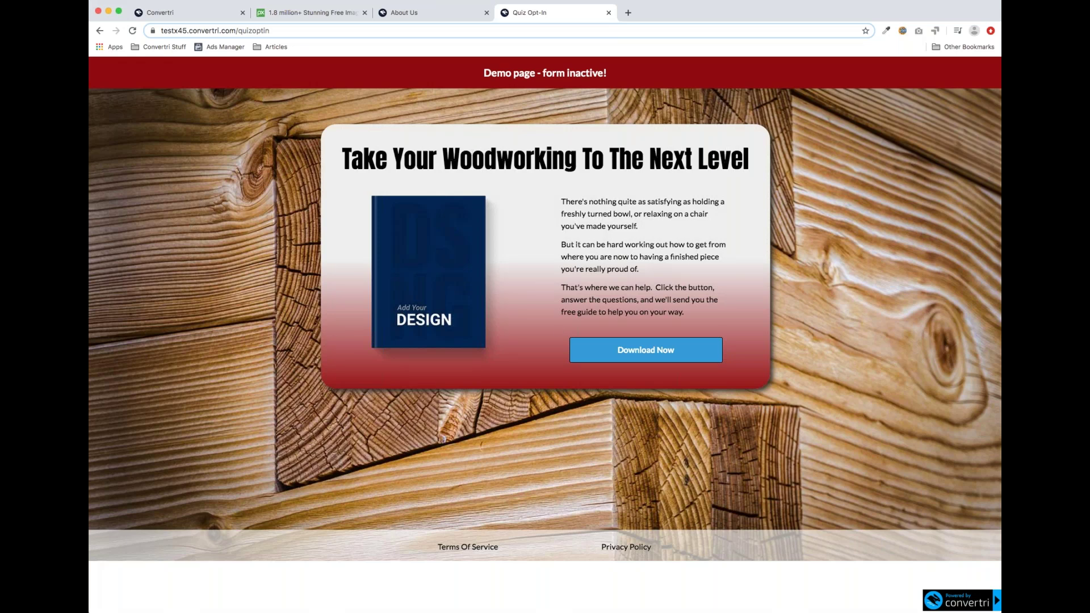
click(220, 20)
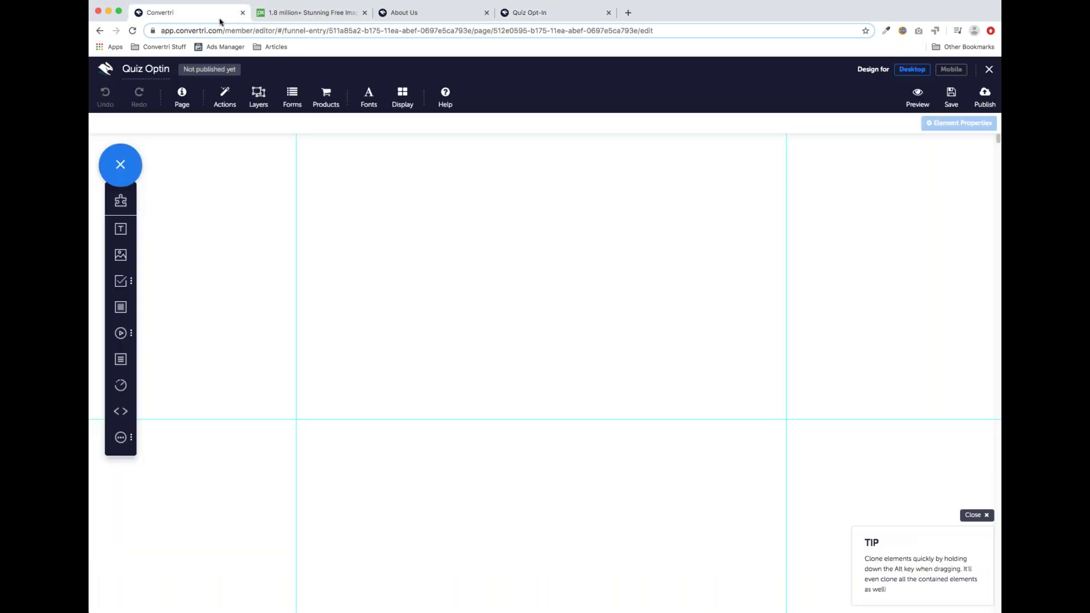
click(311, 18)
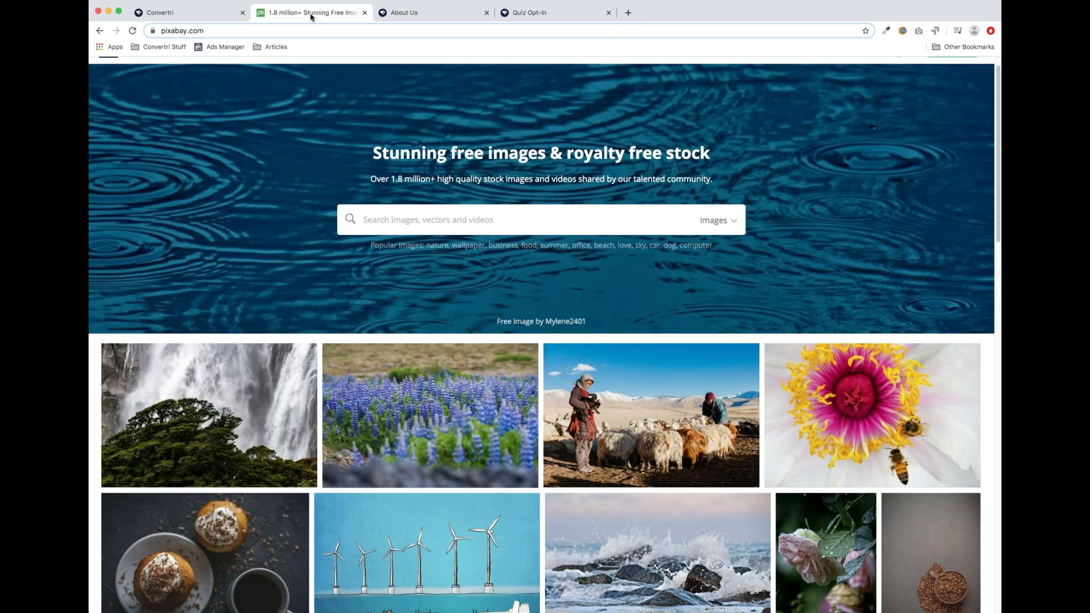
click(436, 218)
text(woodworking)
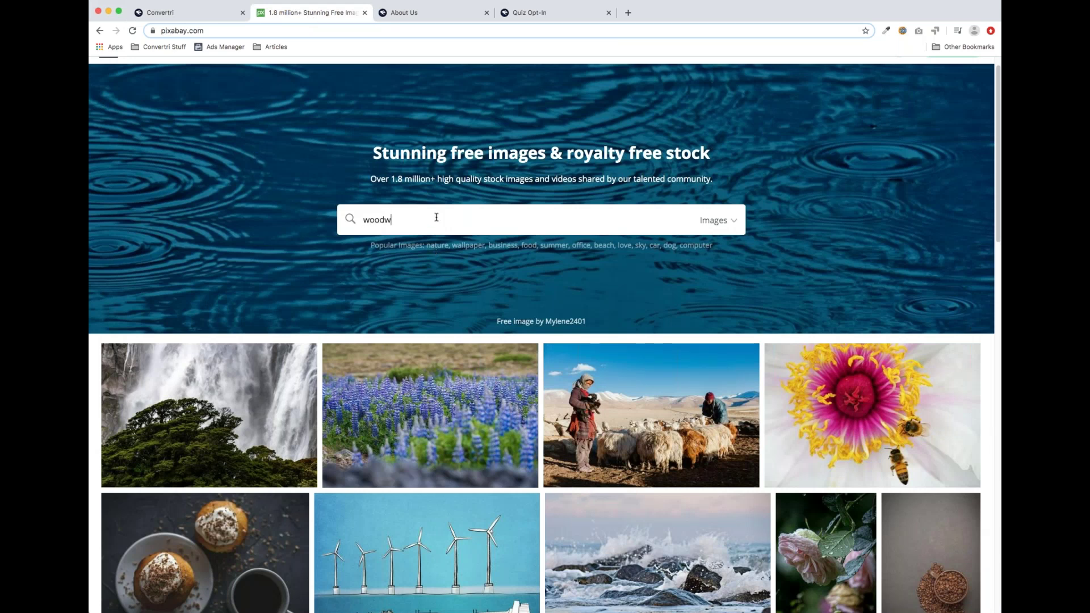
key(Return)
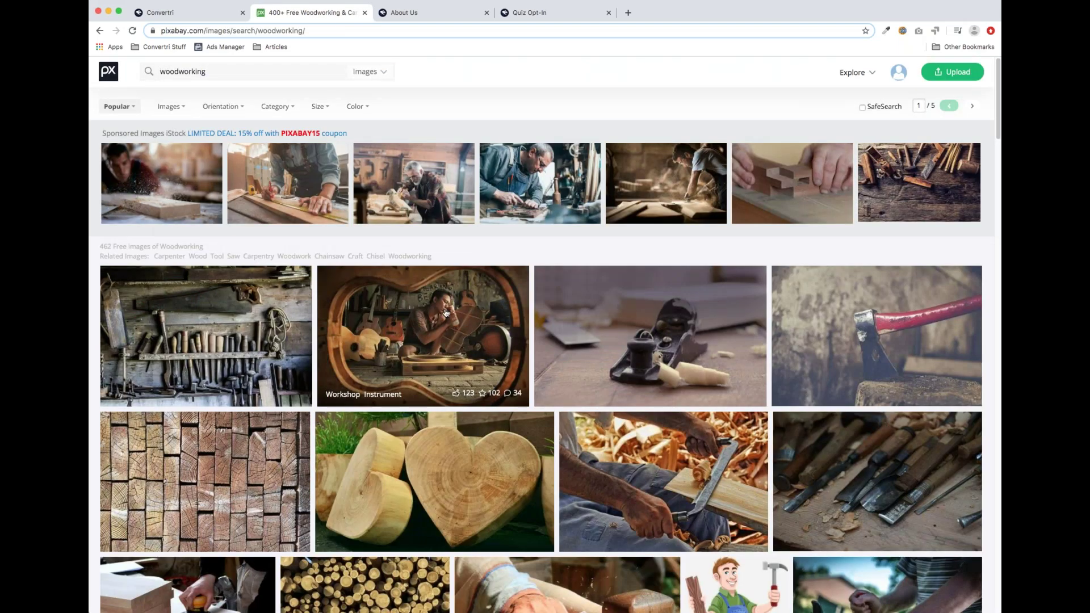
Browse the woodworking results for background images and view the brown Board Wood Texture photo.
scroll(465, 340, down, 1)
scroll(464, 340, down, 2)
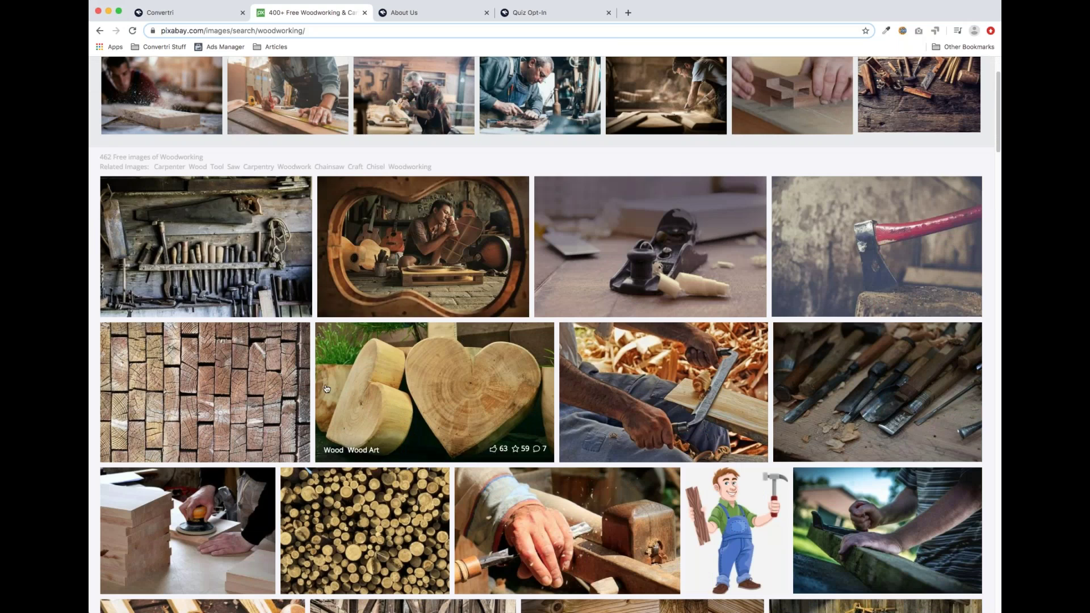
scroll(339, 376, down, 1)
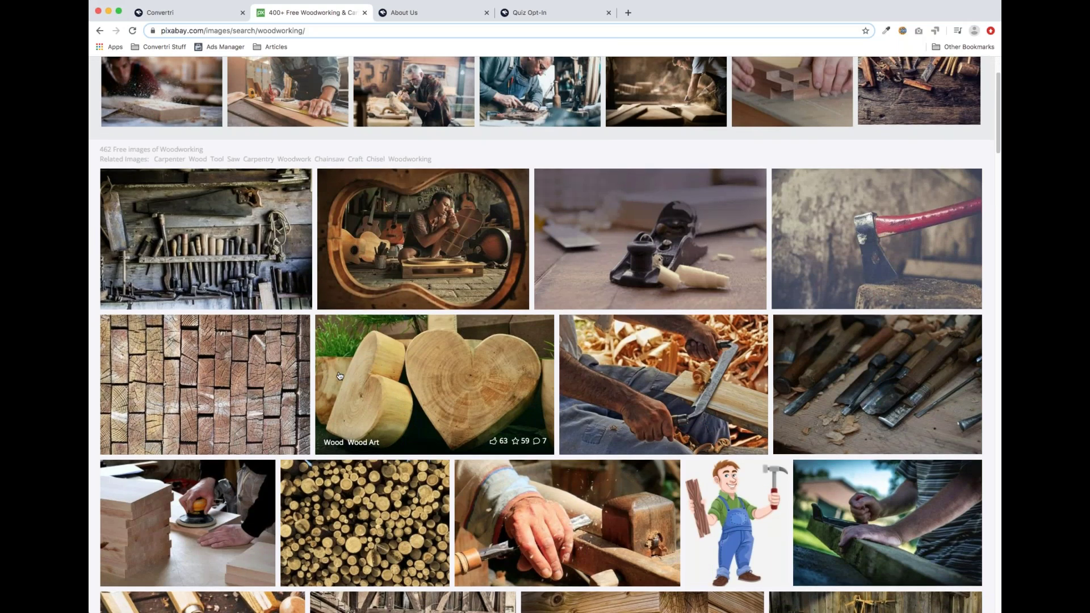
scroll(340, 376, down, 3)
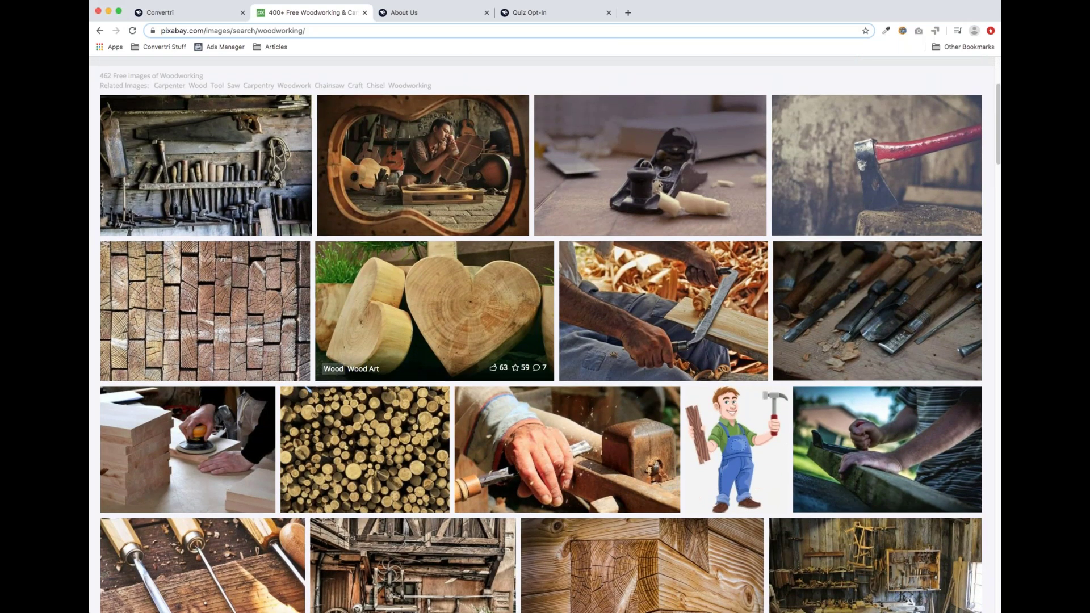
scroll(339, 376, down, 1)
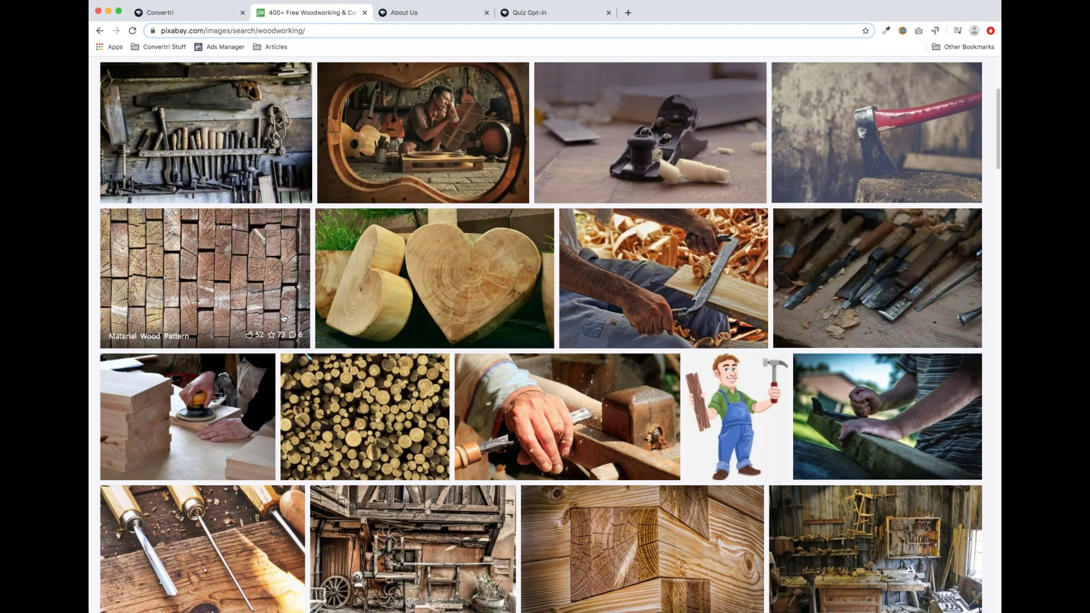
scroll(284, 318, down, 5)
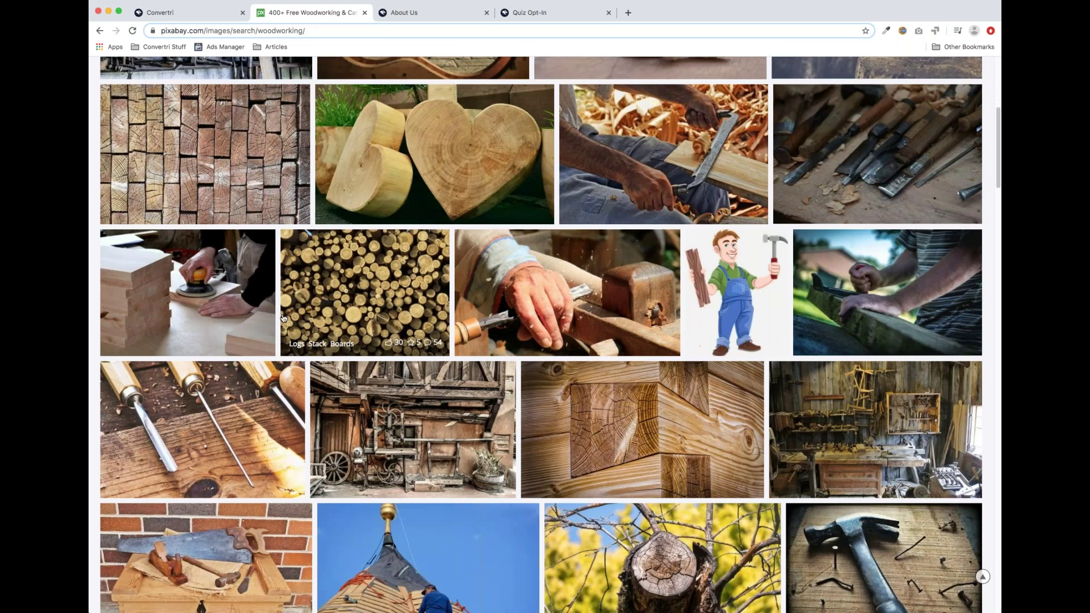
scroll(276, 436, down, 3)
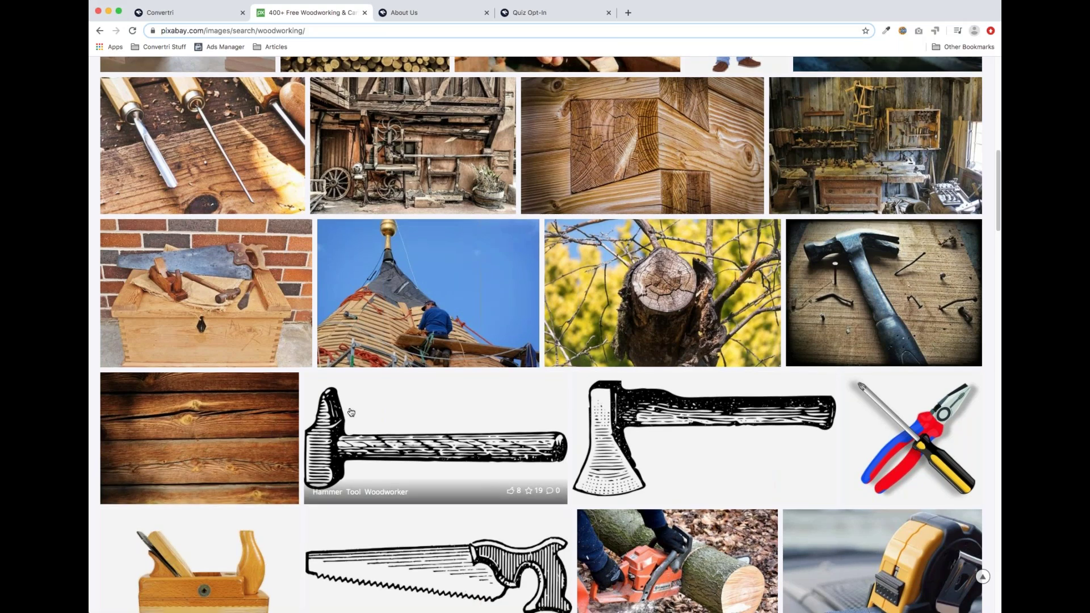
scroll(341, 419, down, 5)
scroll(339, 419, up, 1)
scroll(339, 418, up, 2)
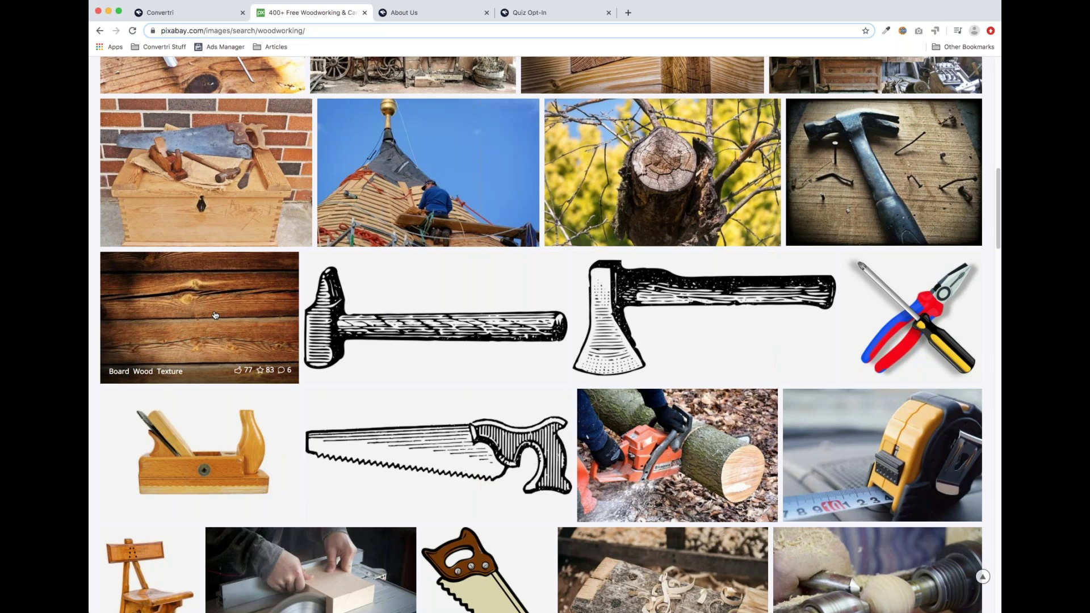
key(super+r)
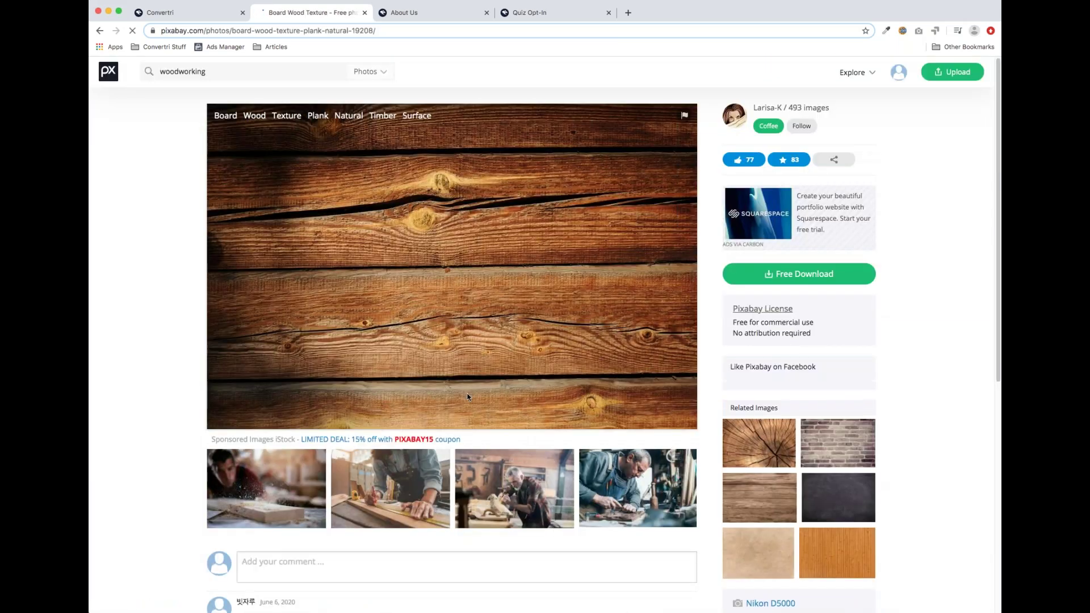
scroll(474, 352, down, 1)
scroll(475, 353, up, 1)
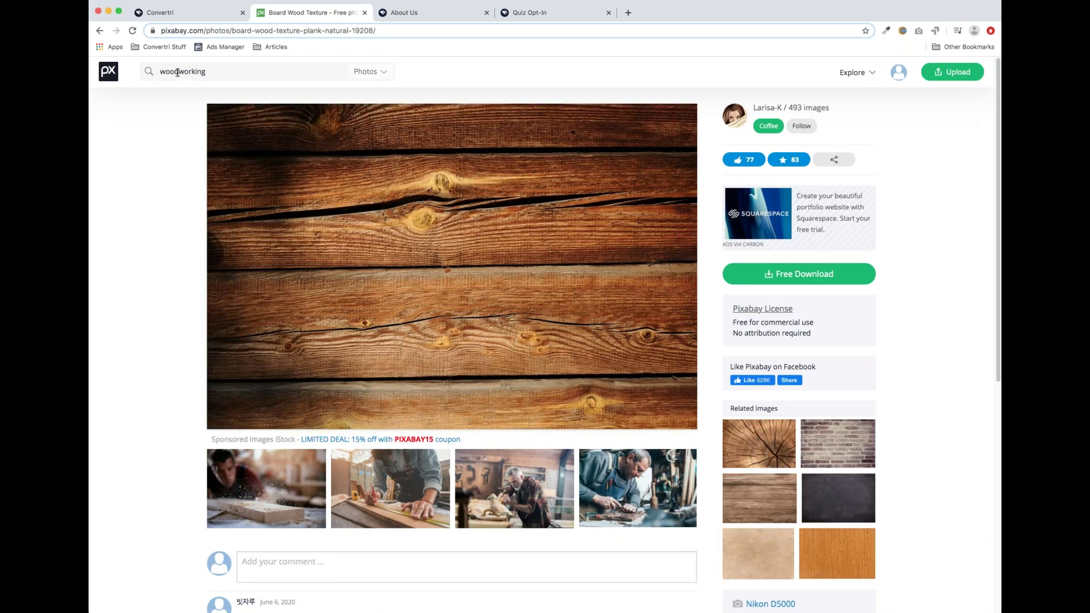
Shorten the Pixabay search term to "wood" and run the search again.
click(239, 73)
key(BackSpace)
key(BackSpace)
key(BackSpace)
key(BackSpace)
key(BackSpace)
key(BackSpace)
key(BackSpace)
key(Return)
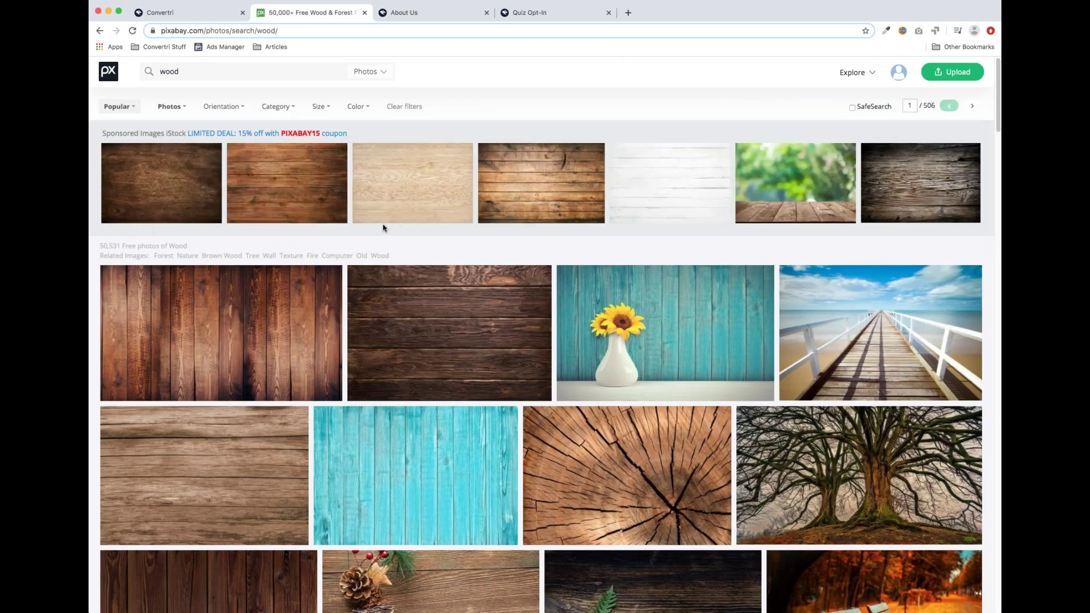
Open the brown vertical wood planks photo from the results and download it as a 5000×2808 JPG.
scroll(439, 352, down, 1)
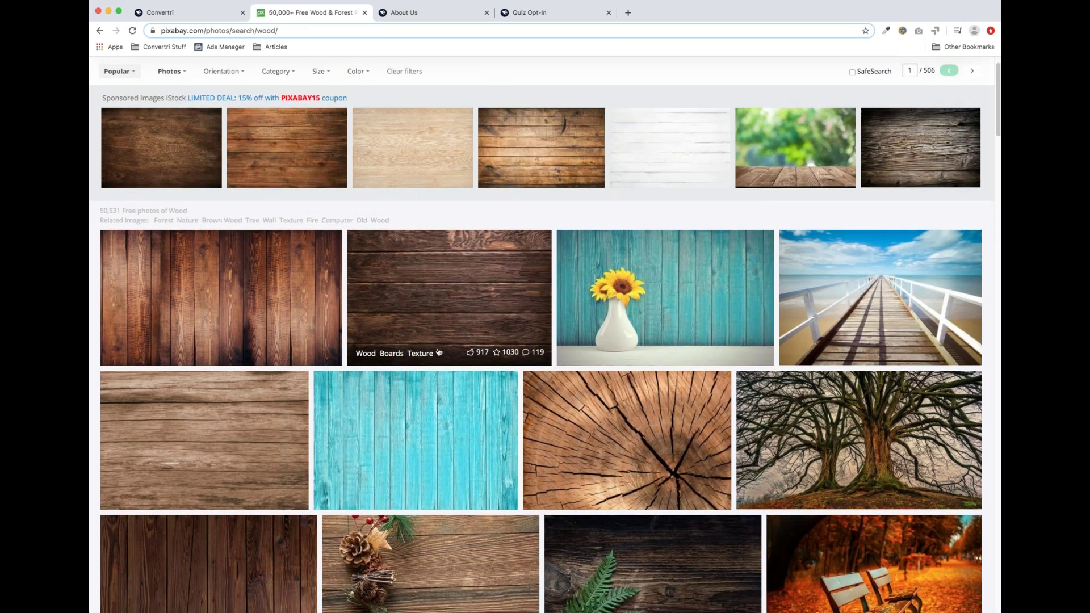
scroll(439, 352, down, 1)
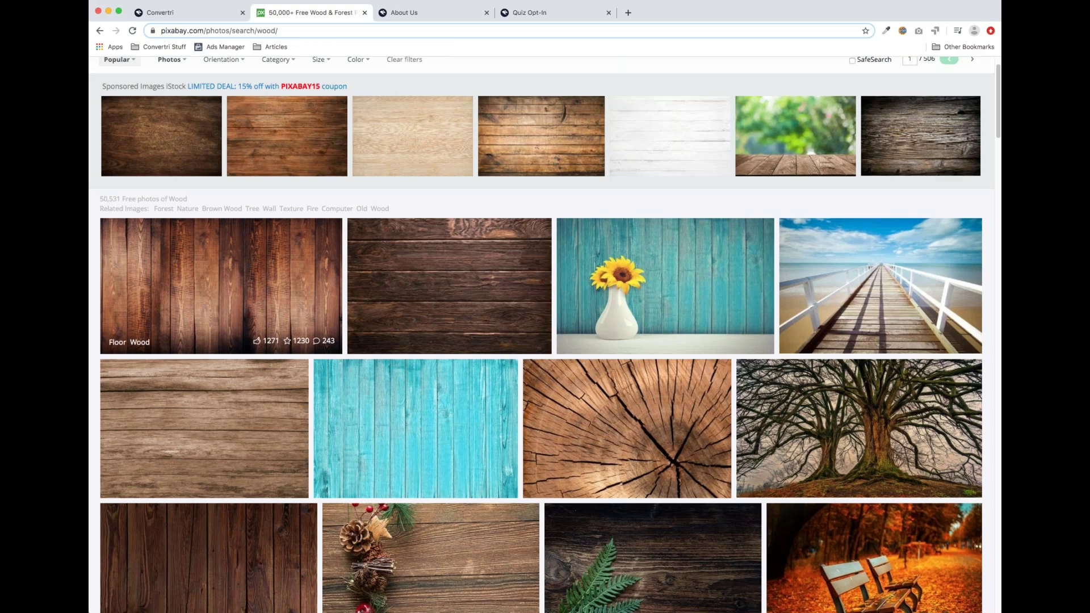
click(239, 294)
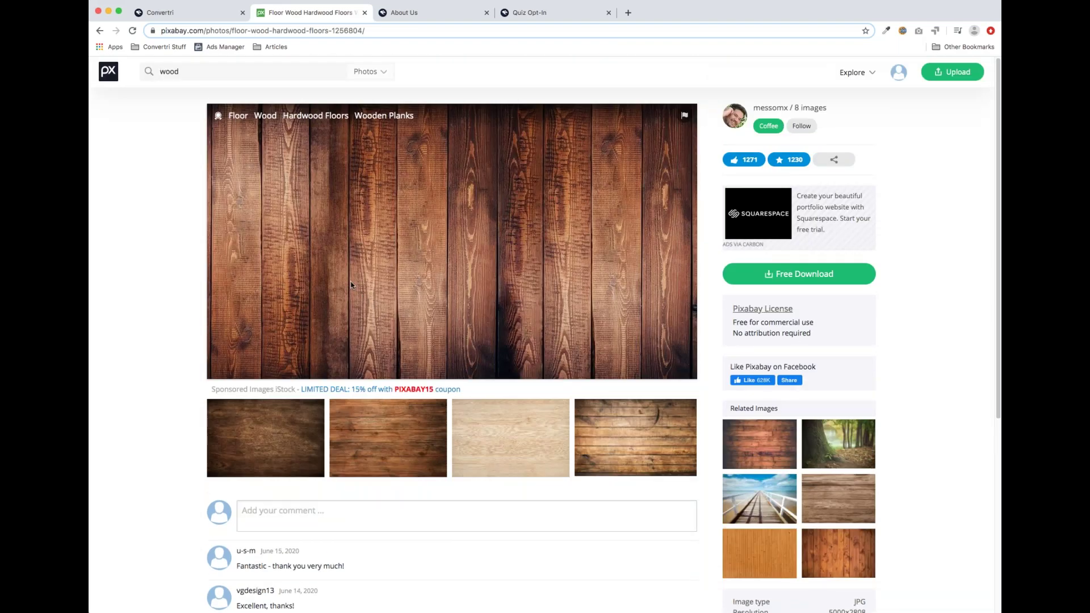
click(791, 280)
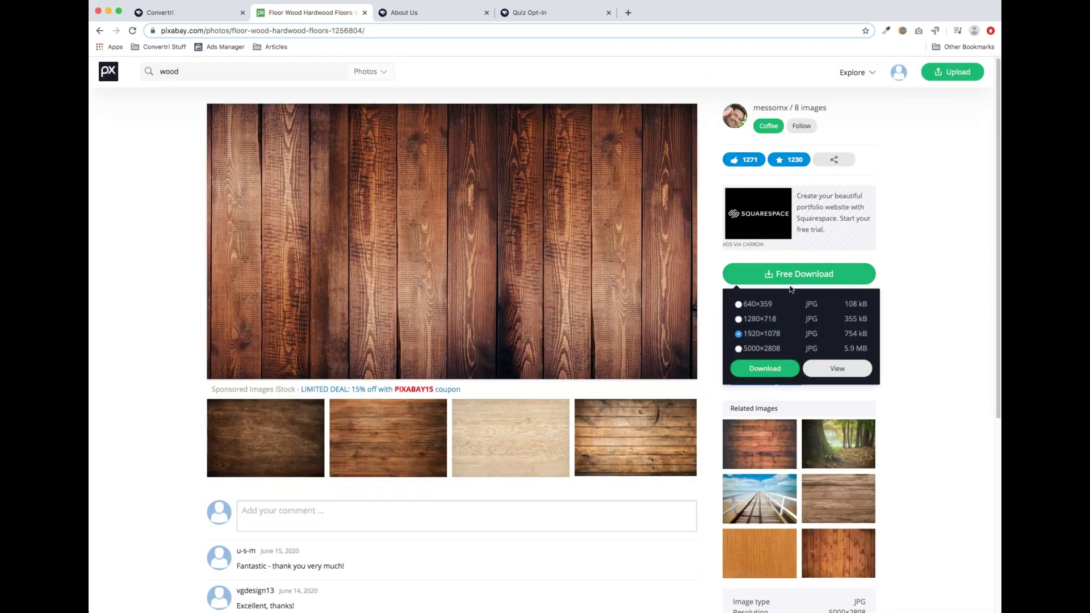
click(739, 349)
click(766, 369)
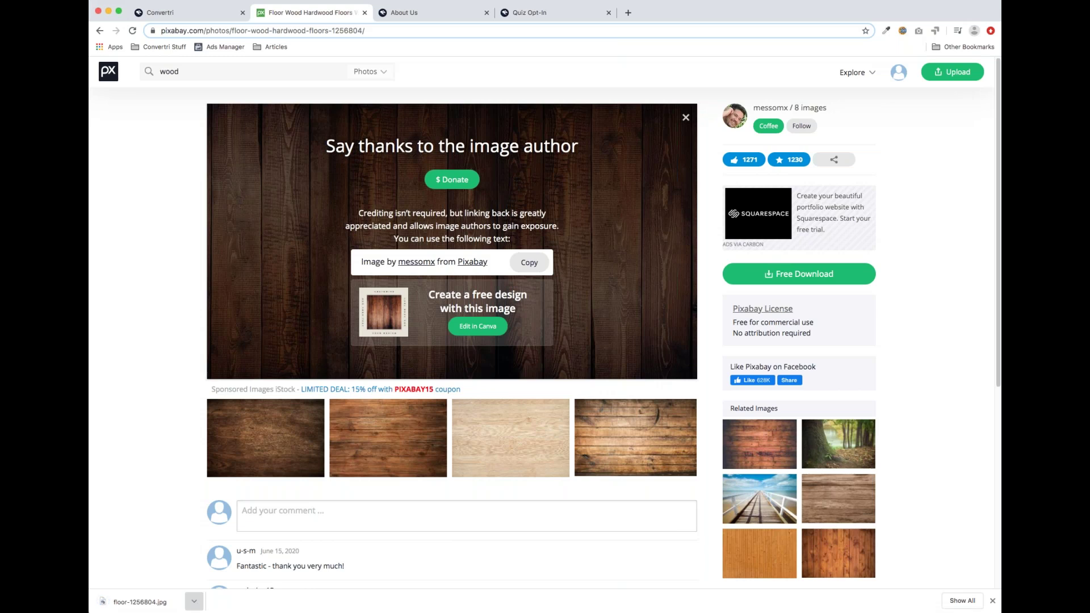
click(227, 567)
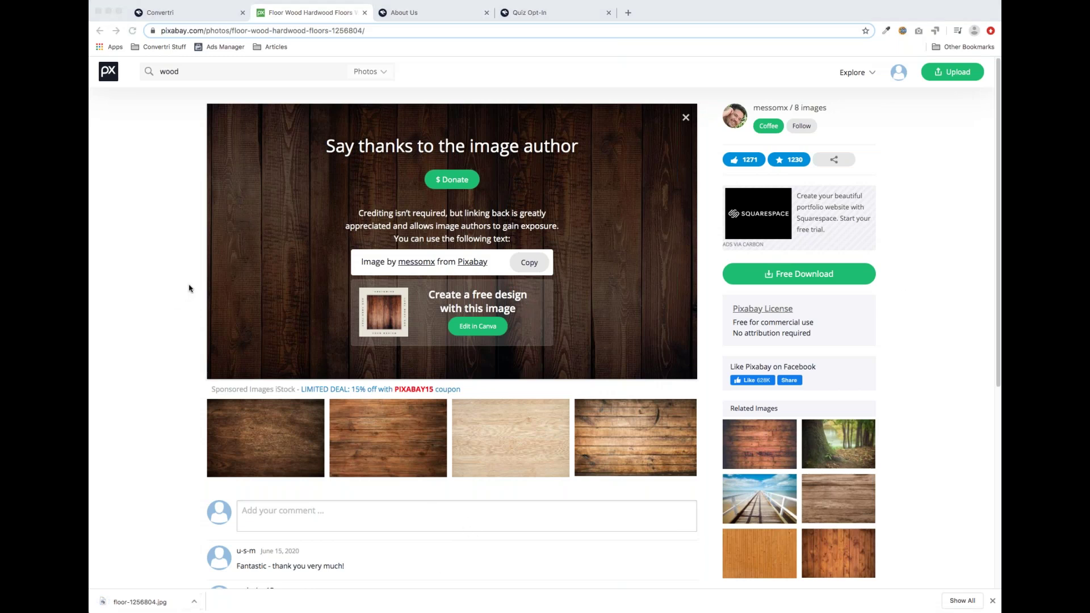
click(188, 202)
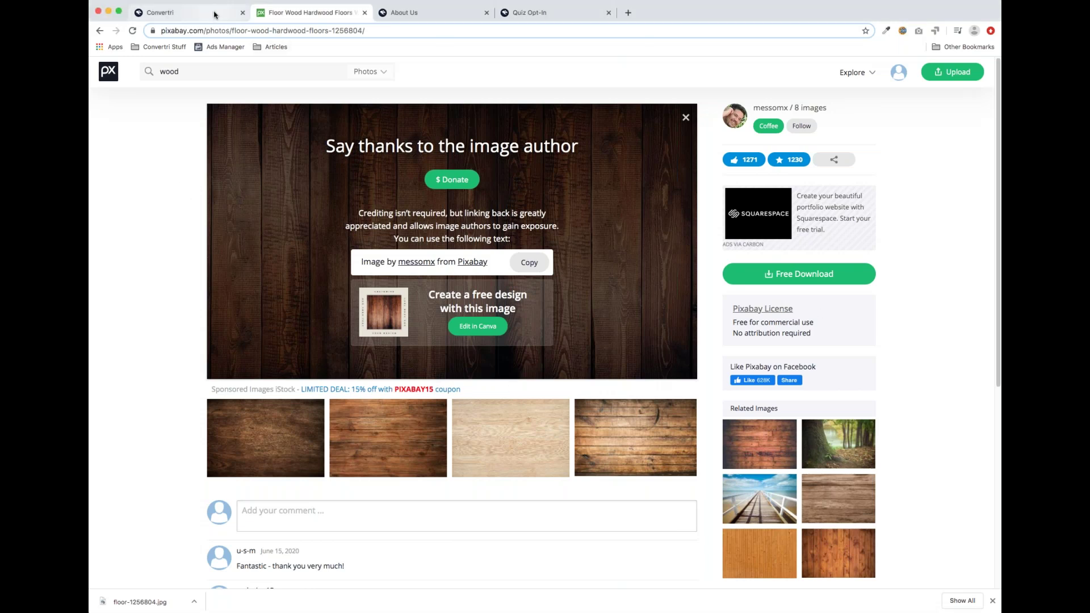
Switch to the Convertri editor, add an image element, upload floor-1256804.jpg to the home folder and use it.
click(211, 14)
drag(120, 255, 506, 290)
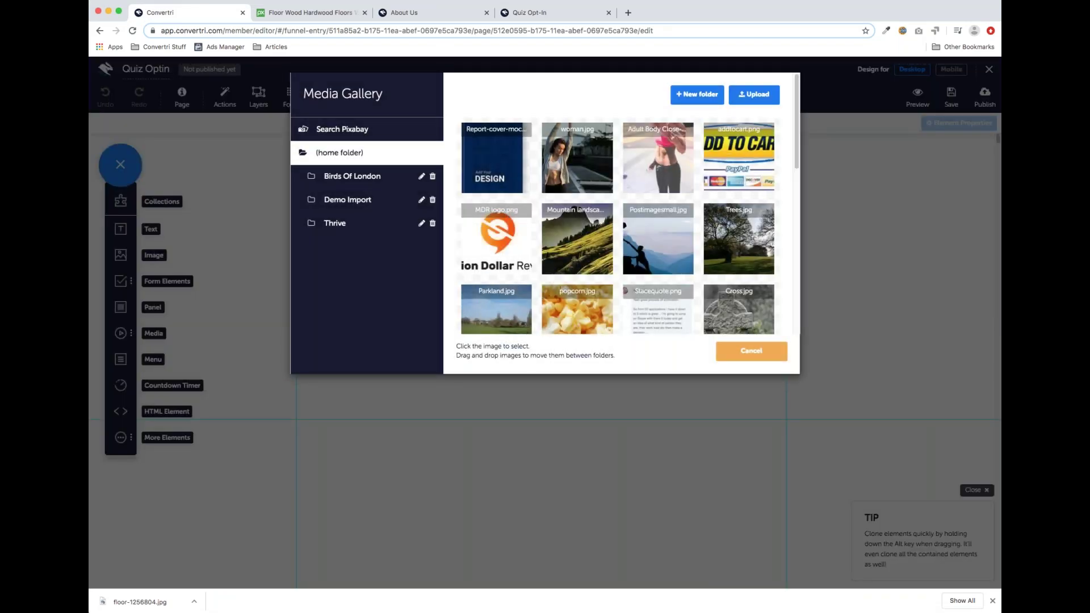
click(754, 94)
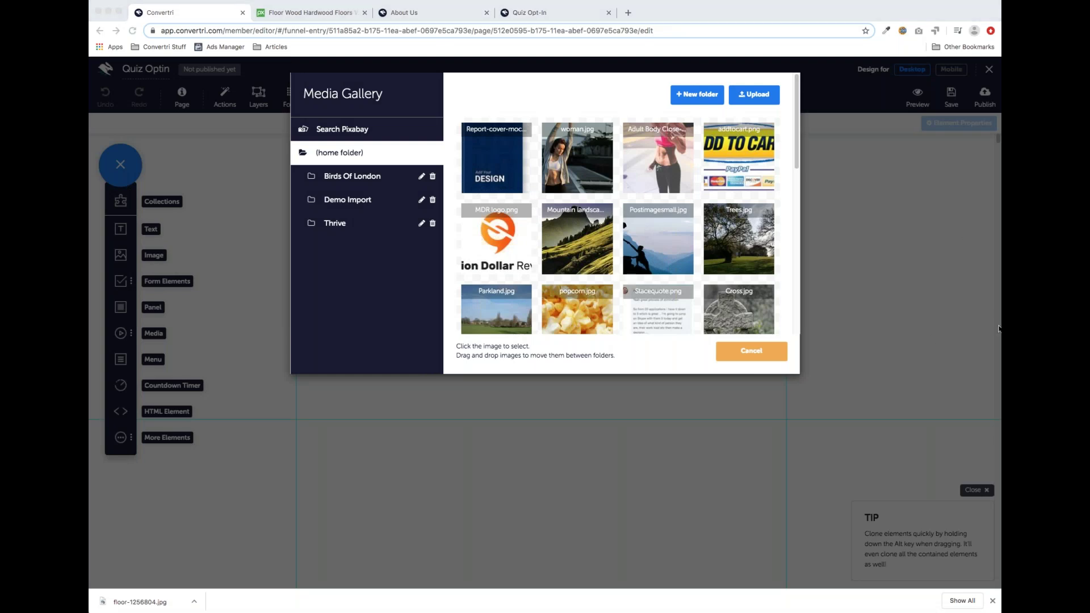
key(Return)
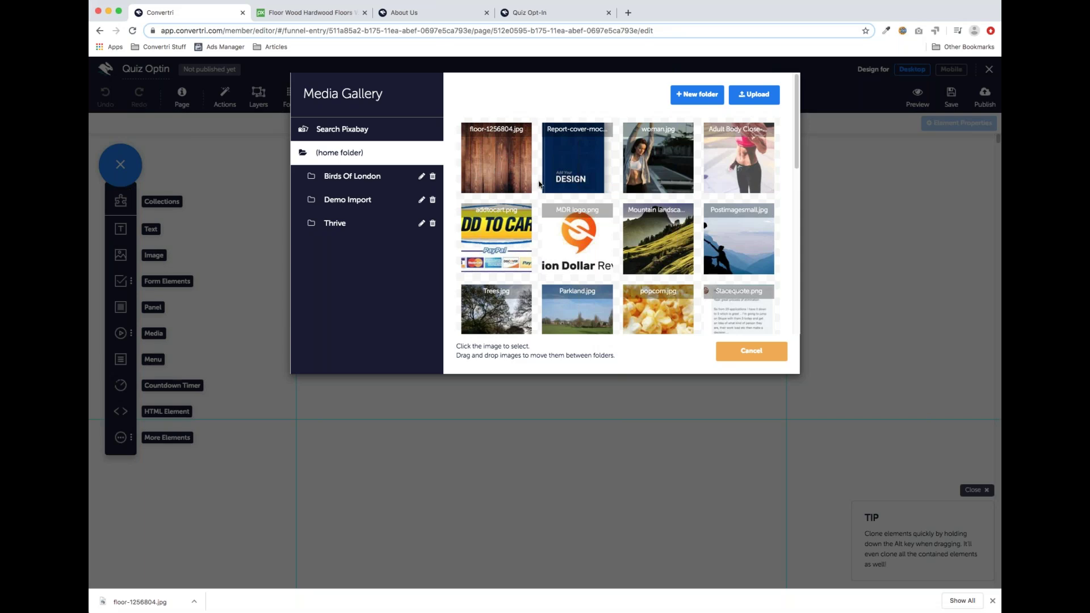
click(504, 159)
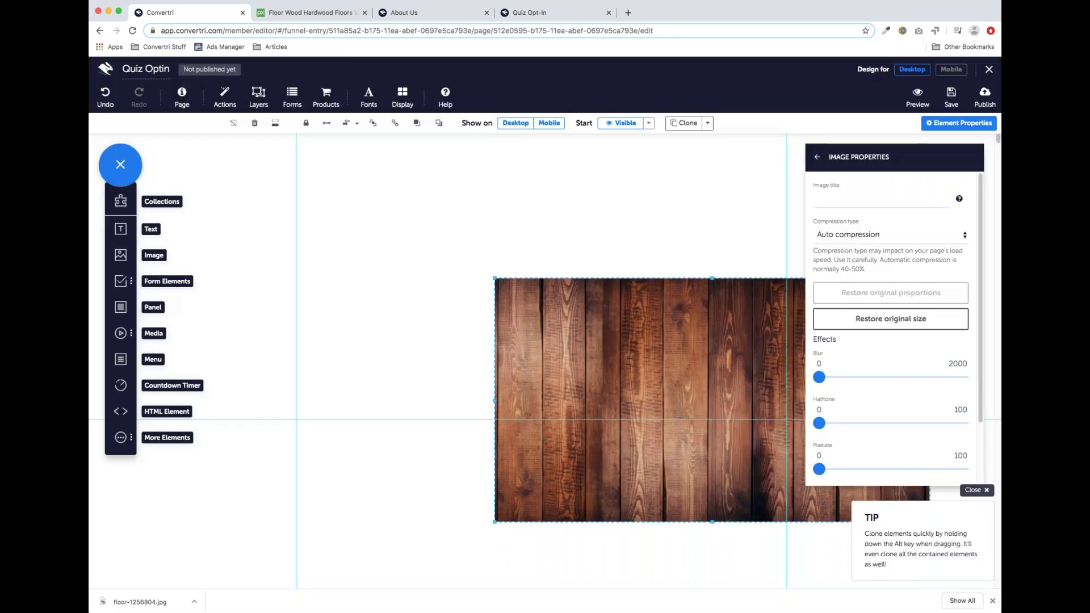
Move the wood image to the top of the page, make it full width and extend its height to past the fold line.
drag(678, 338, 479, 250)
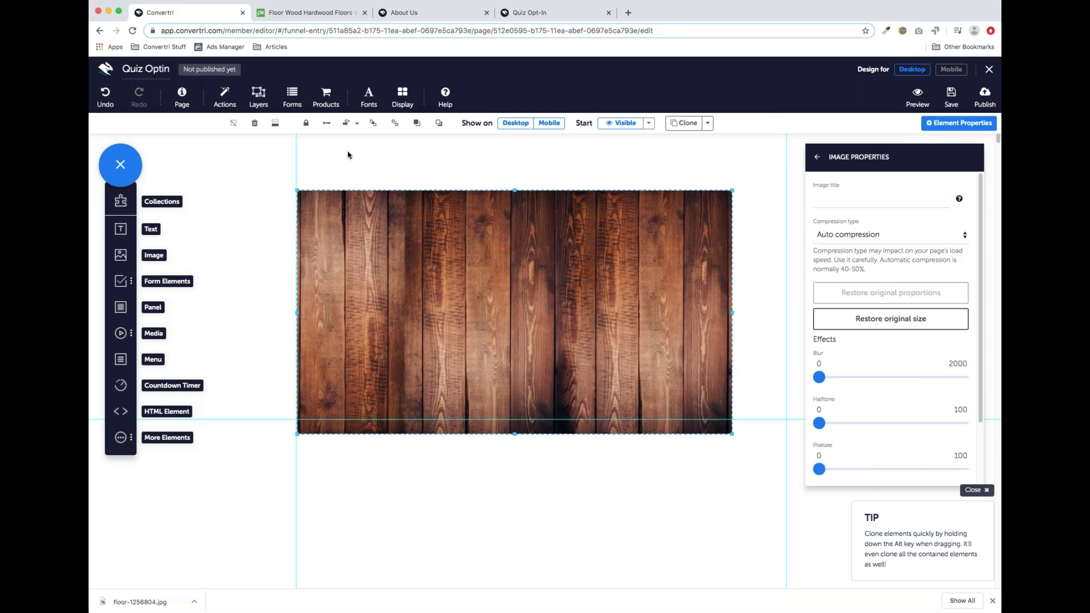
click(335, 128)
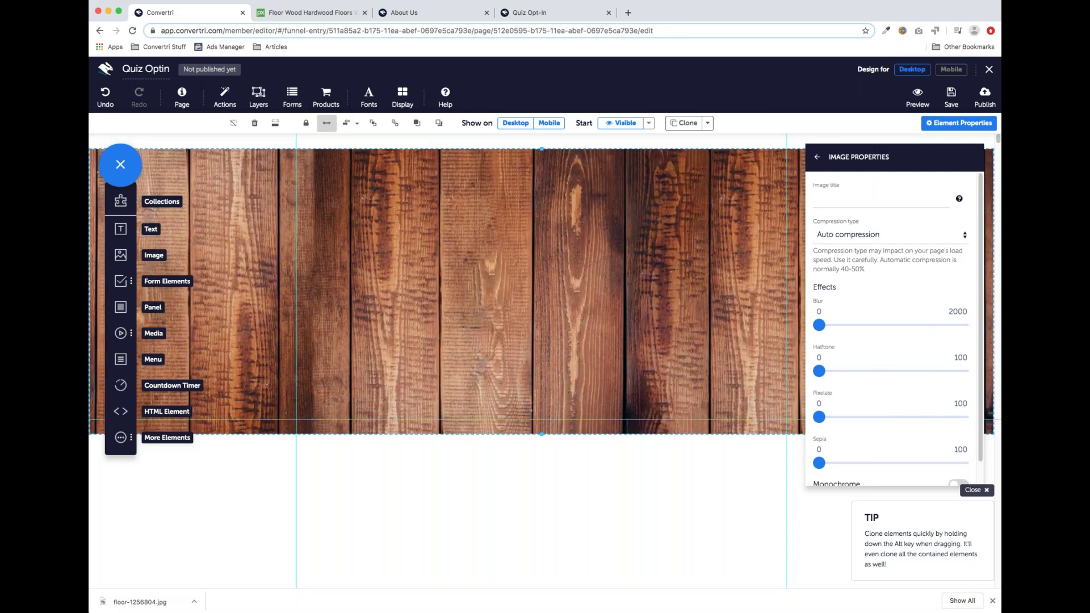
scroll(546, 331, down, 3)
drag(546, 331, 523, 566)
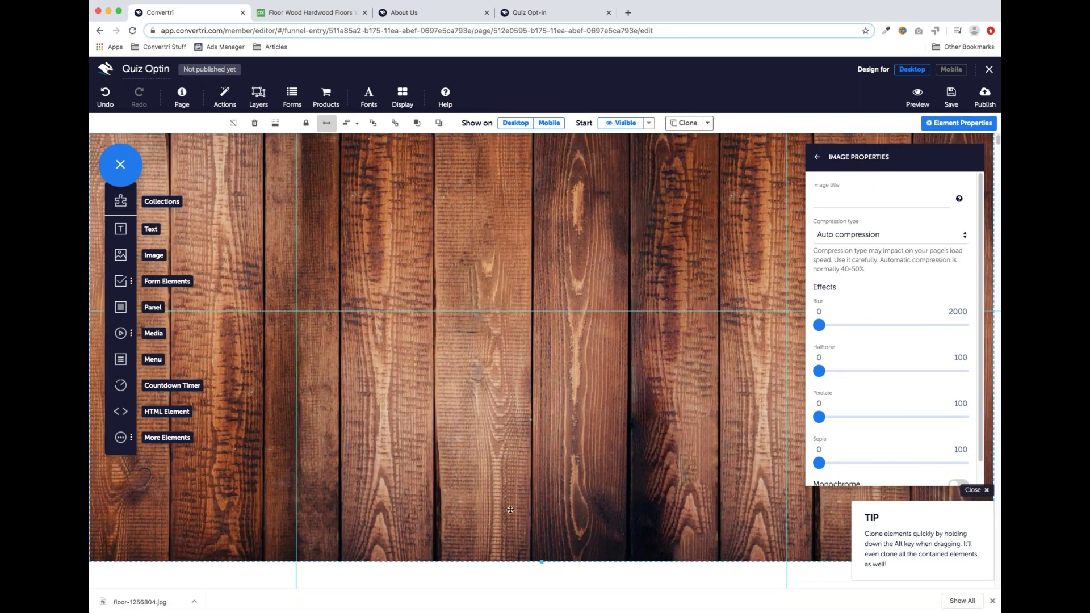
scroll(511, 508, up, 3)
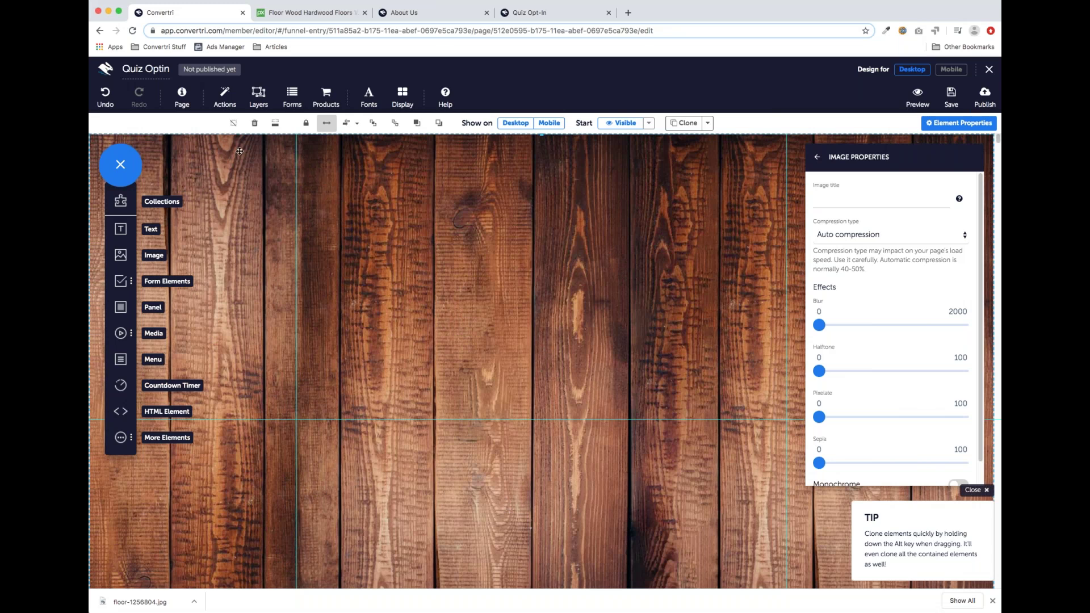
Check the background options in the page settings without changing them and dismiss the browser's downloads bar.
click(182, 98)
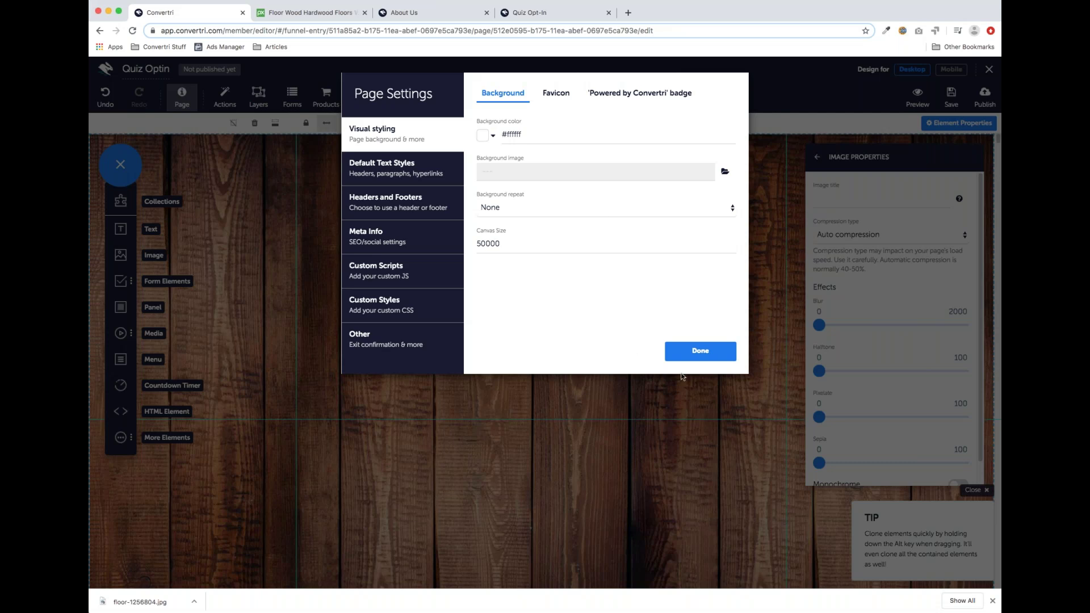
click(704, 352)
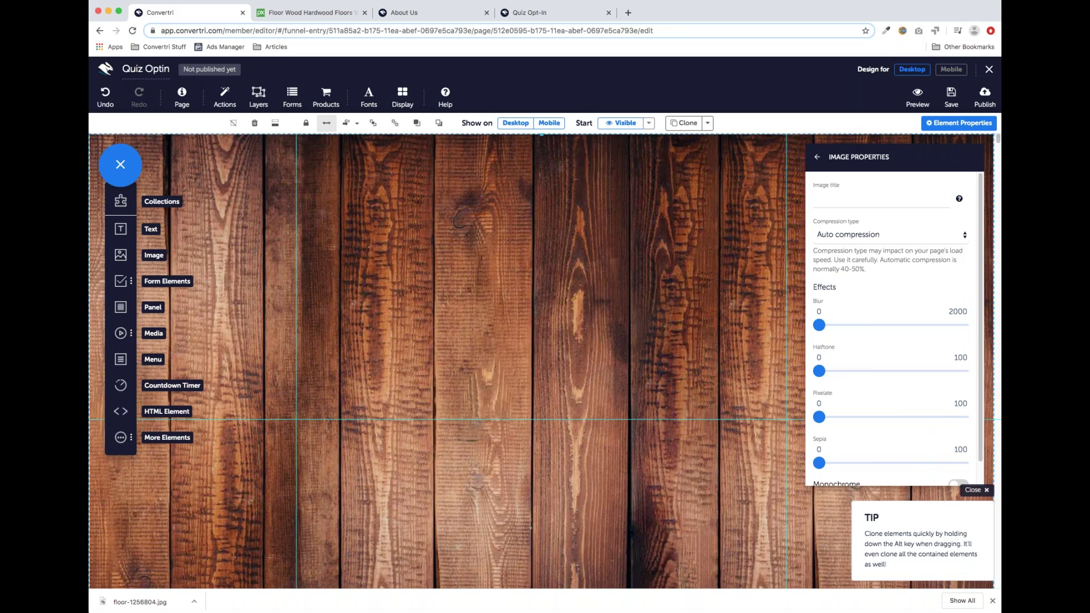
click(993, 601)
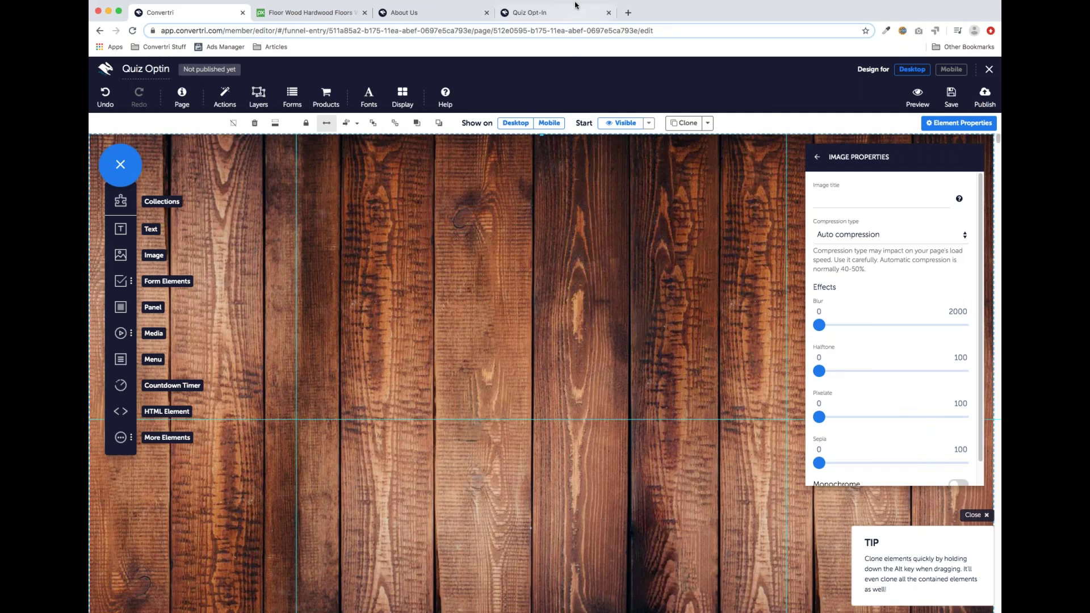
Switch to the Quiz Opt-In demo page and try its quiz with the answers Less than 6 months, Business and Blueprints.
click(551, 18)
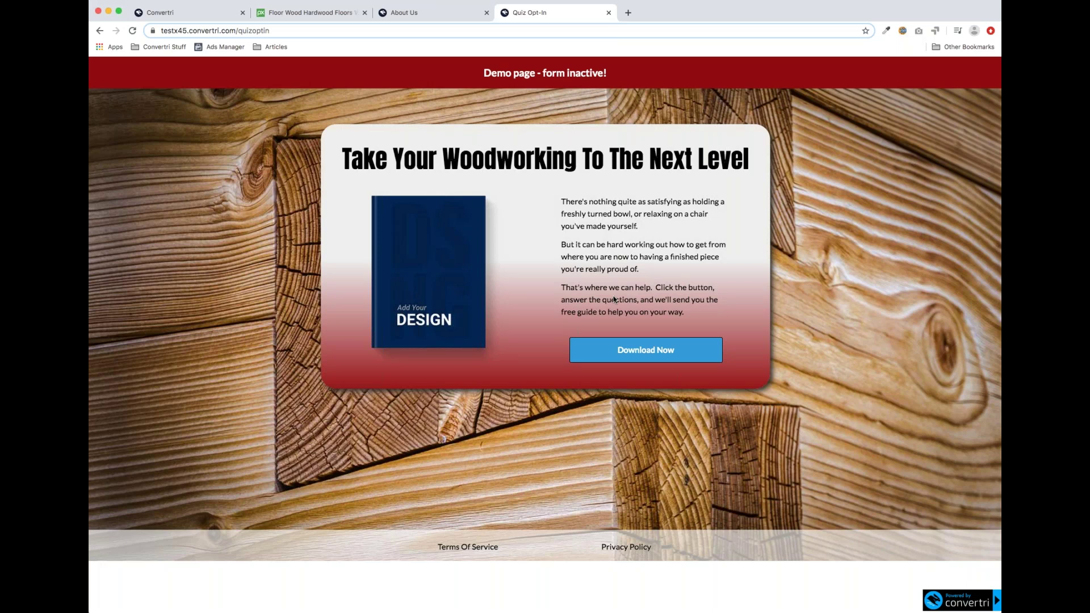
click(648, 358)
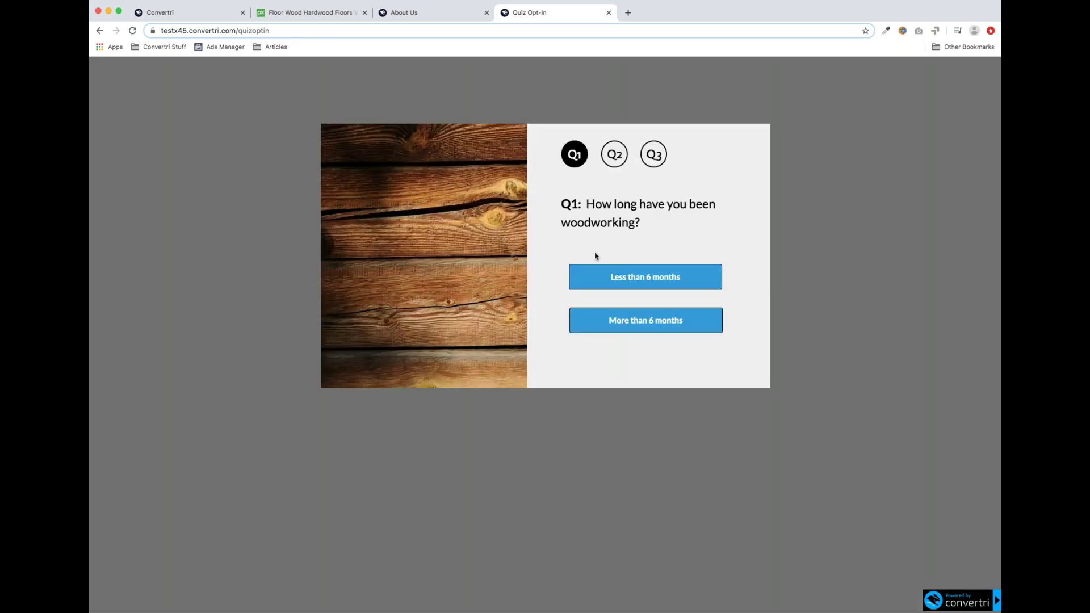
click(632, 276)
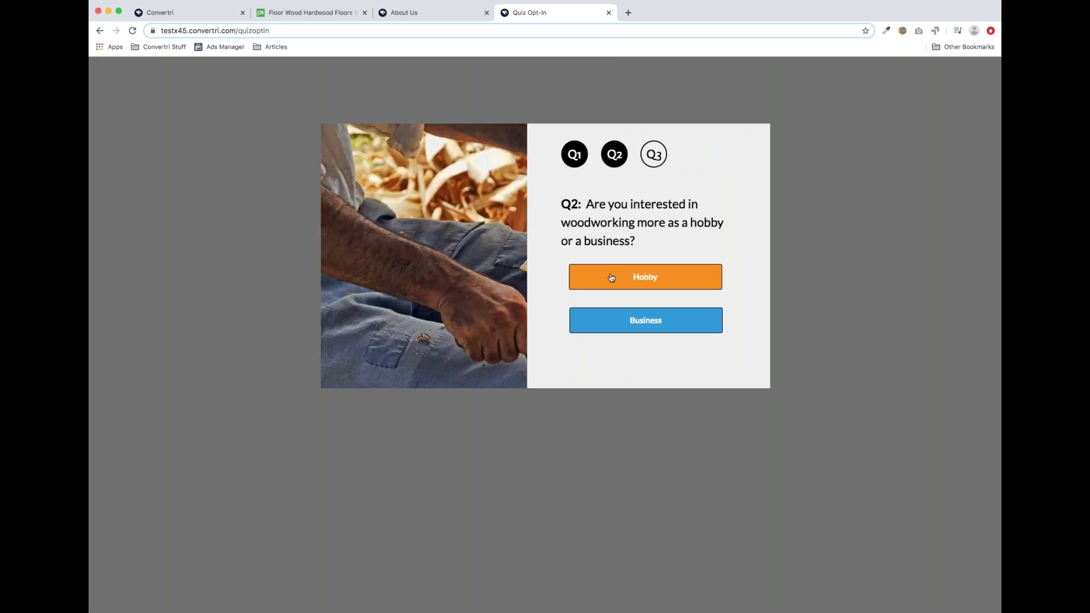
click(659, 322)
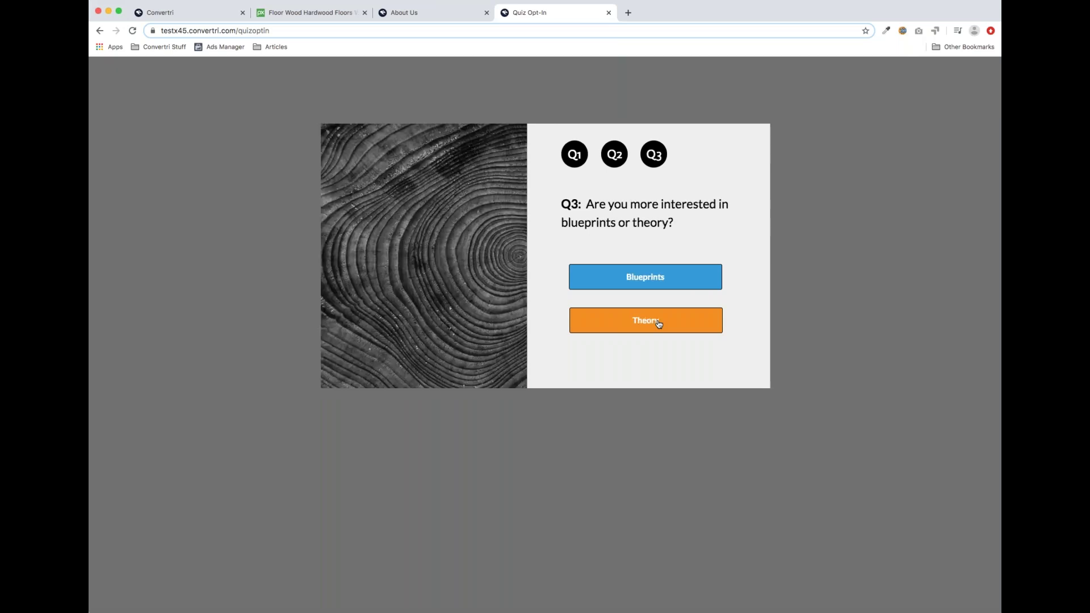
click(662, 287)
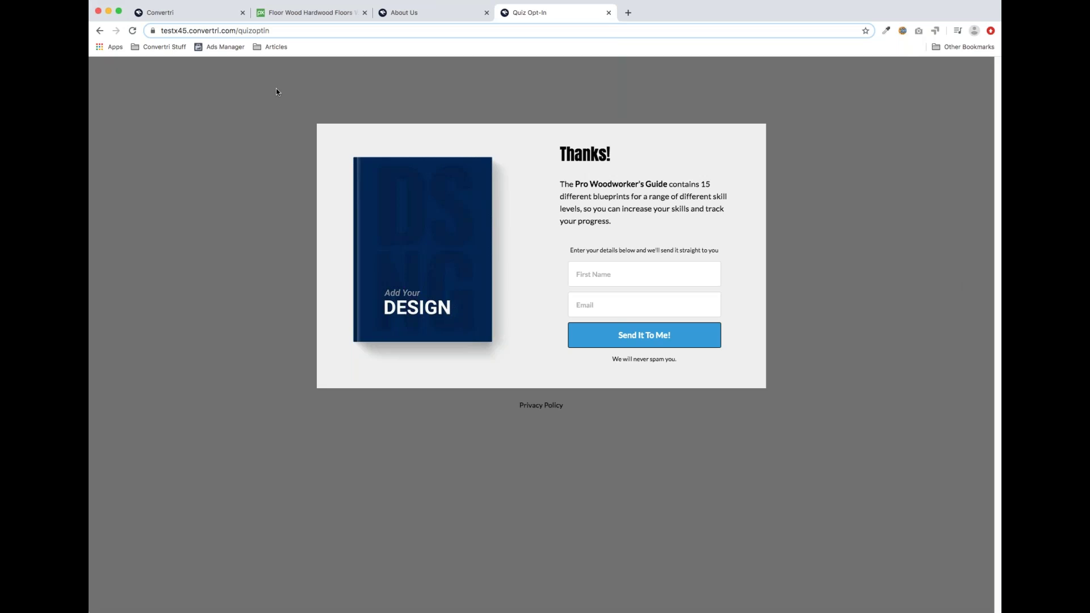
Reload the demo page and run the quiz with the answers More than 6 months, Hobby and Theory.
click(132, 30)
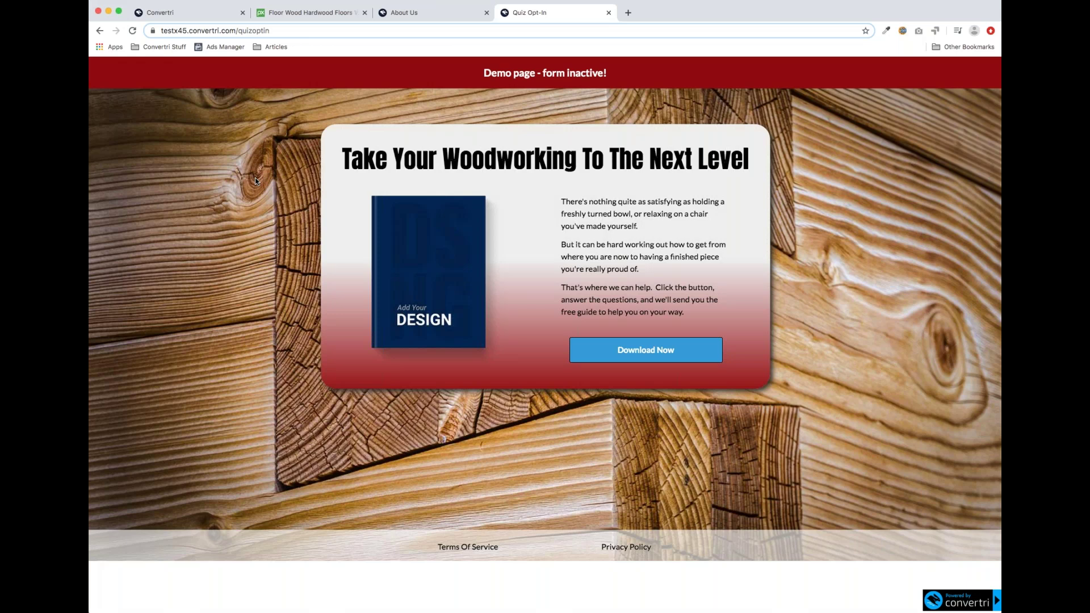
click(612, 351)
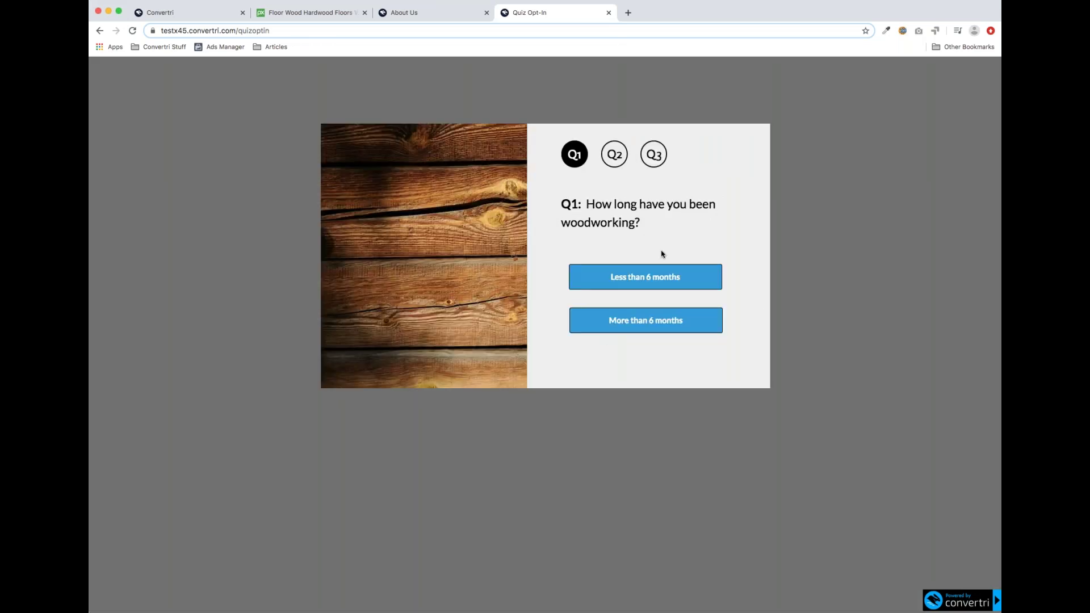
click(668, 323)
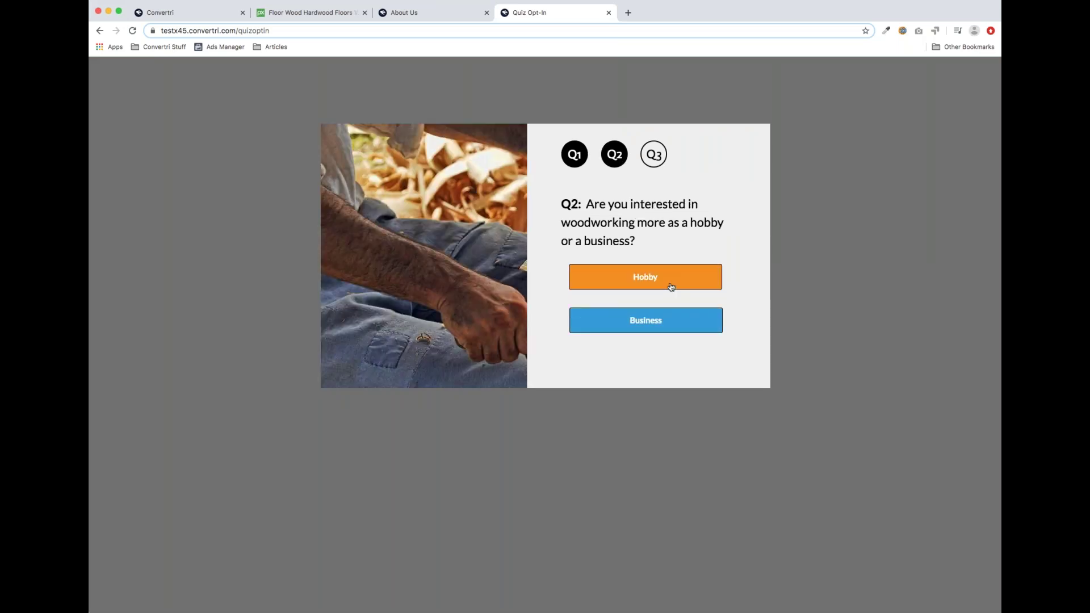
click(671, 286)
click(664, 319)
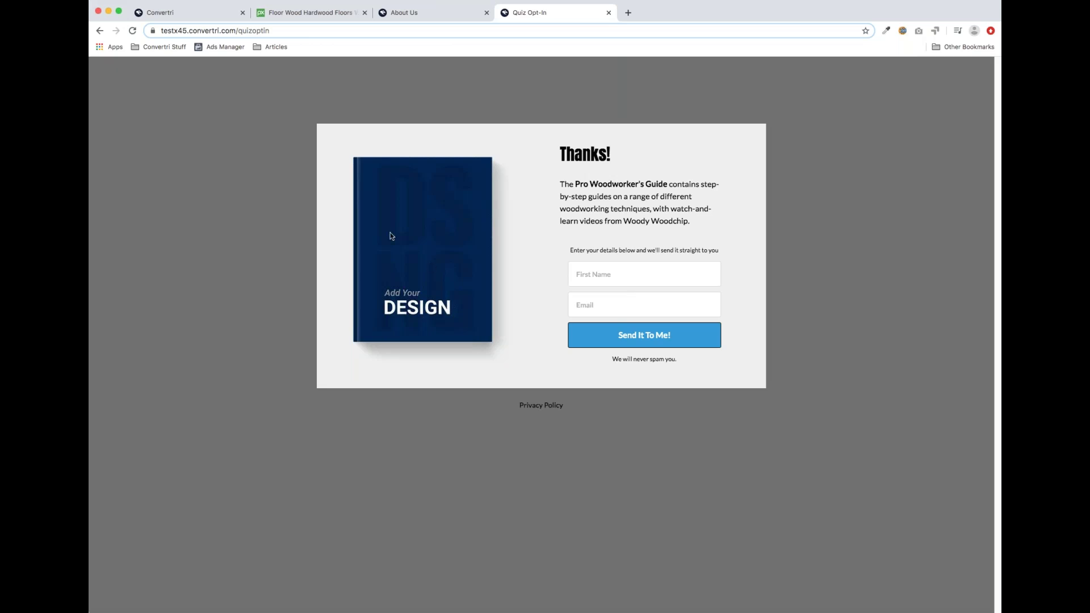
Restart the demo quiz, repeat the Less than 6 months, Business and Blueprints route, examine the Thanks text about the guide, and reload the page.
click(133, 31)
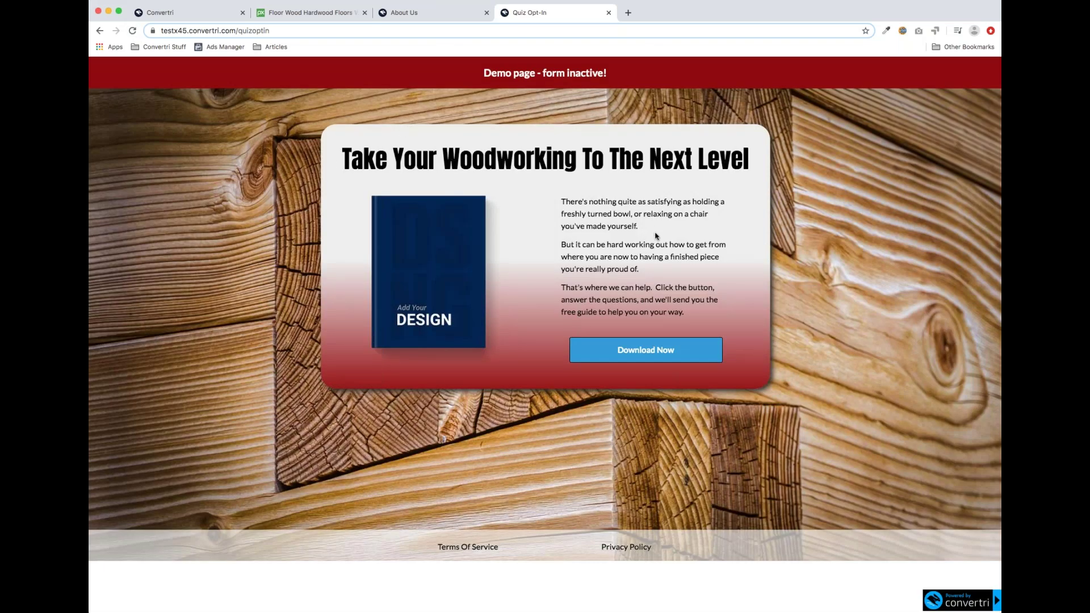
click(661, 356)
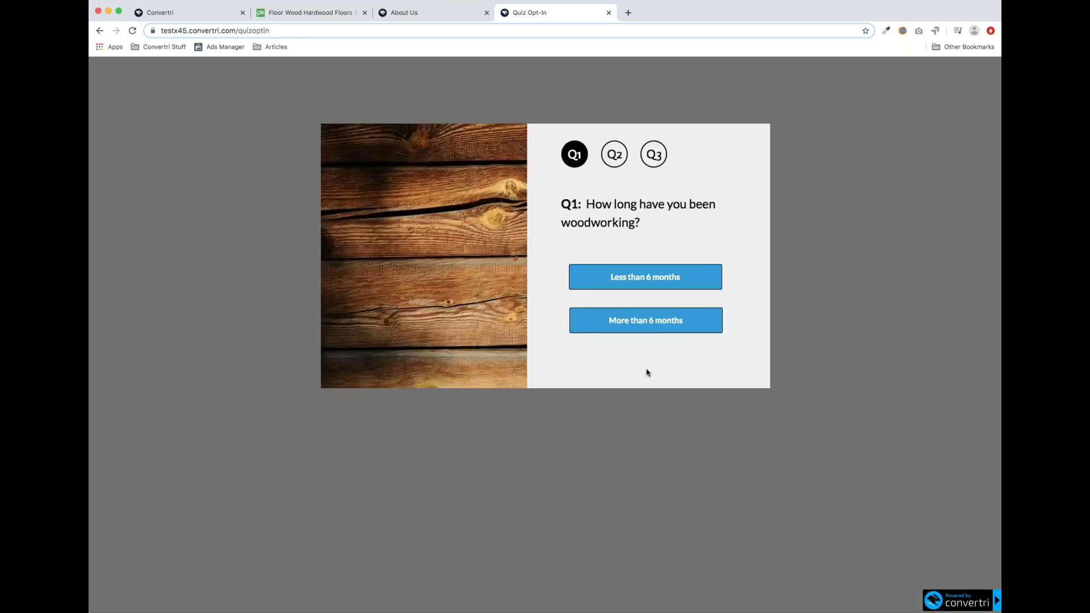
click(662, 281)
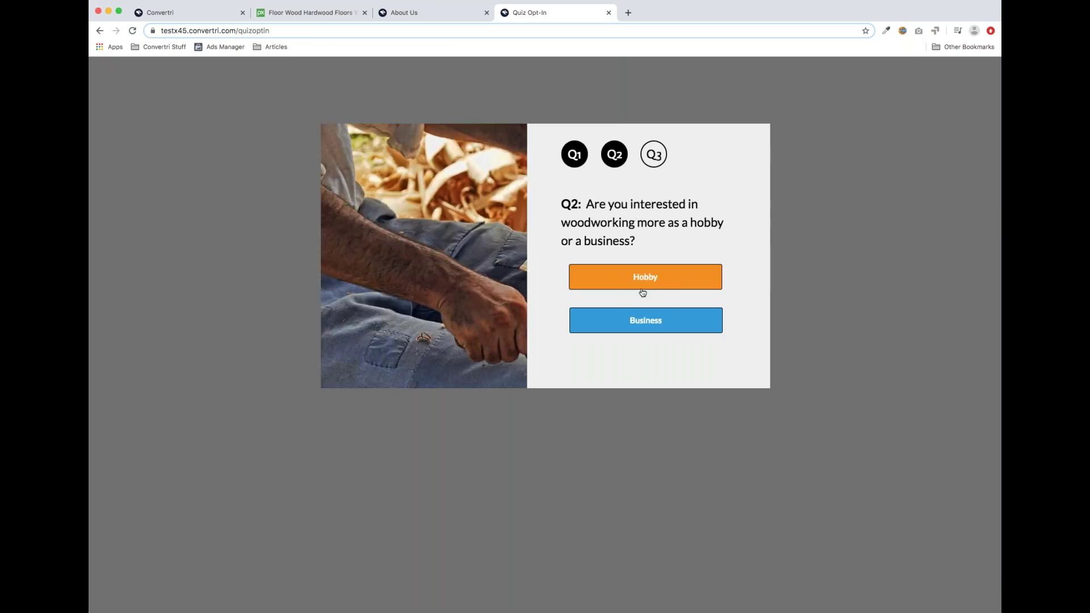
click(662, 322)
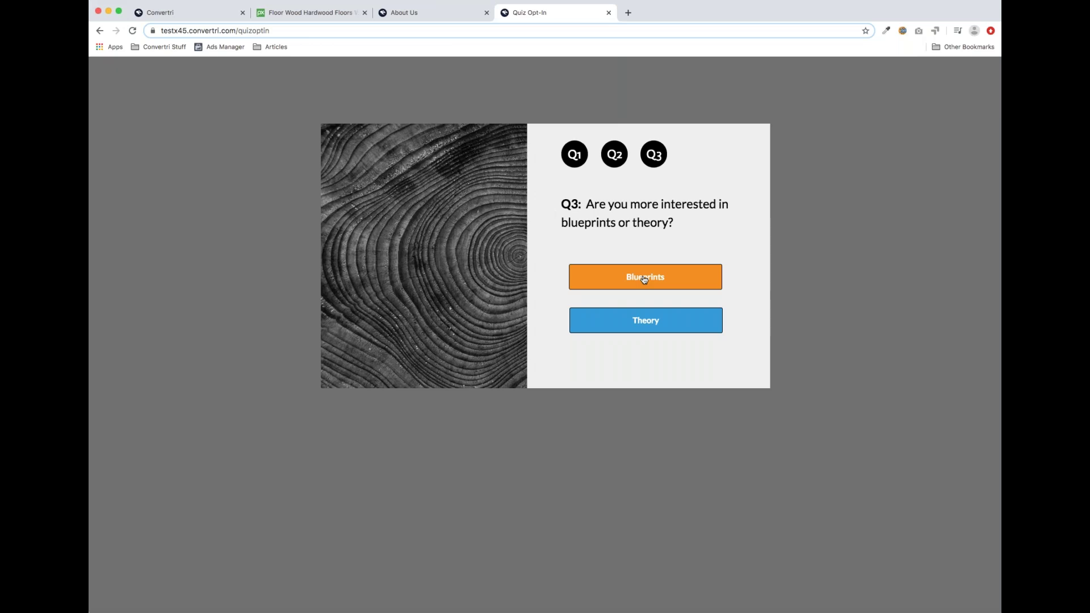
click(674, 280)
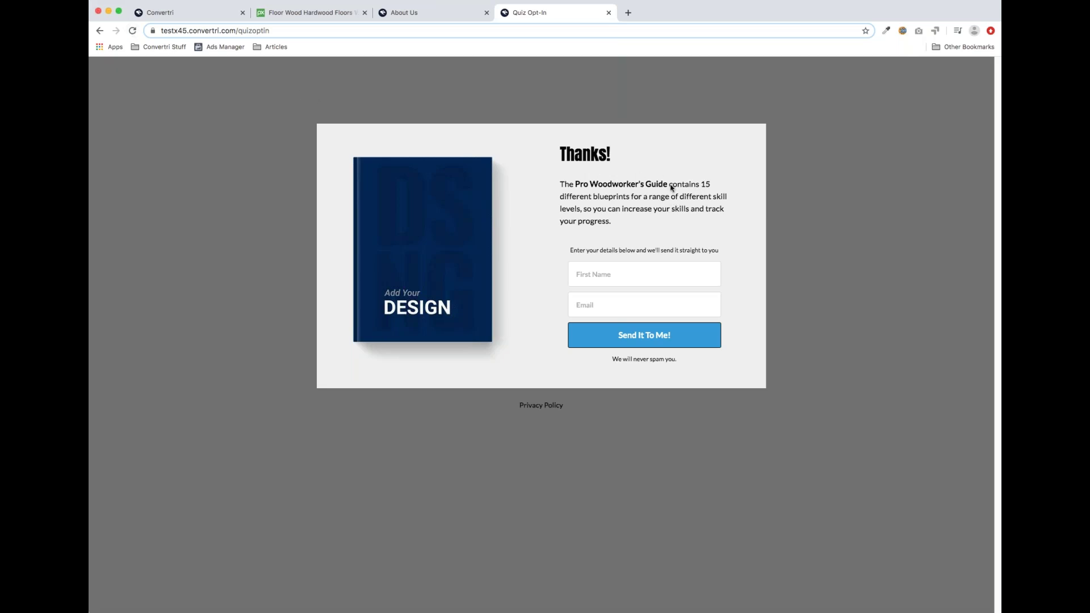
drag(670, 186, 627, 207)
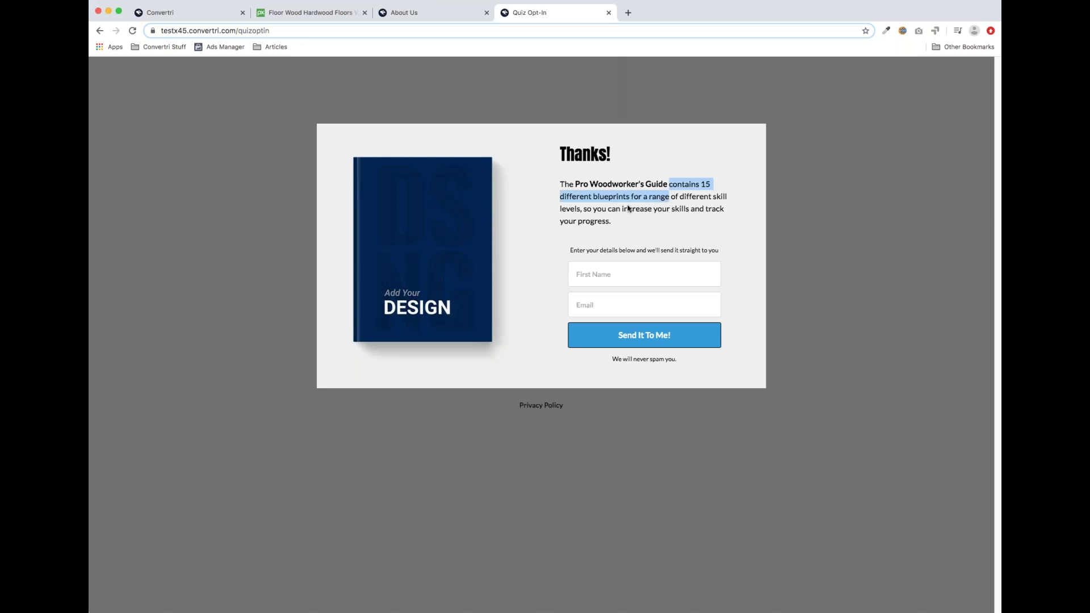
click(628, 209)
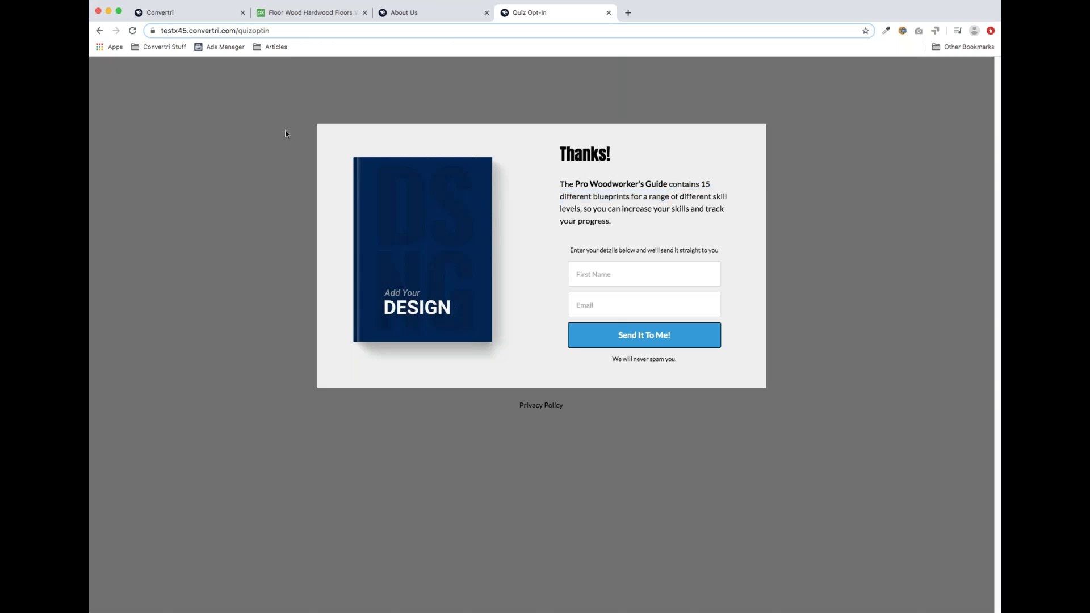
click(133, 31)
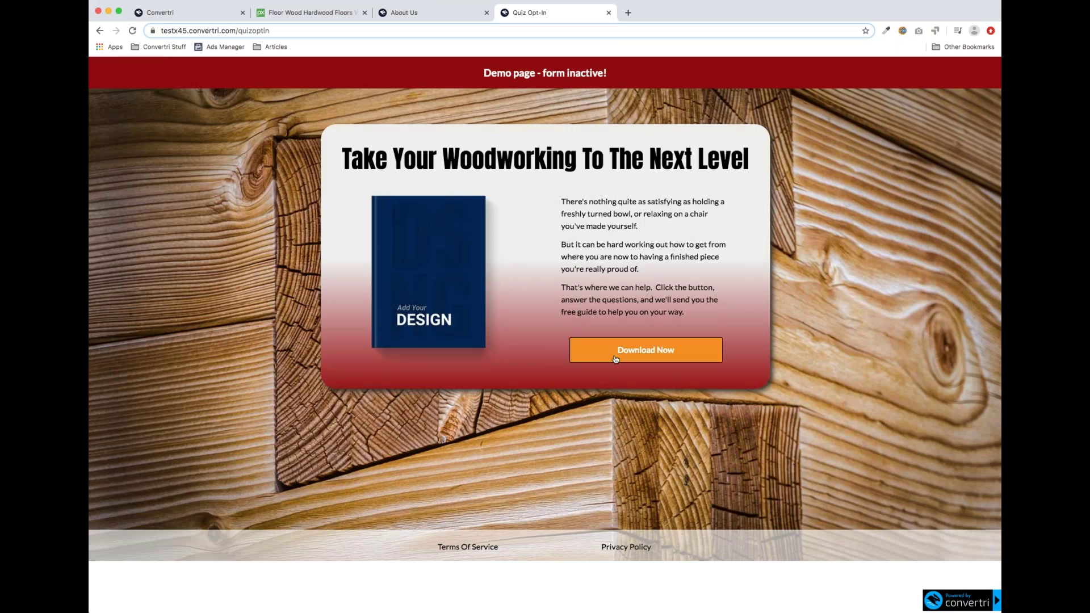
Run the demo quiz with Theory as the final answer, highlight the Thanks text describing the Pro Woodworker's Guide, and reload the page.
click(612, 352)
click(634, 326)
click(640, 323)
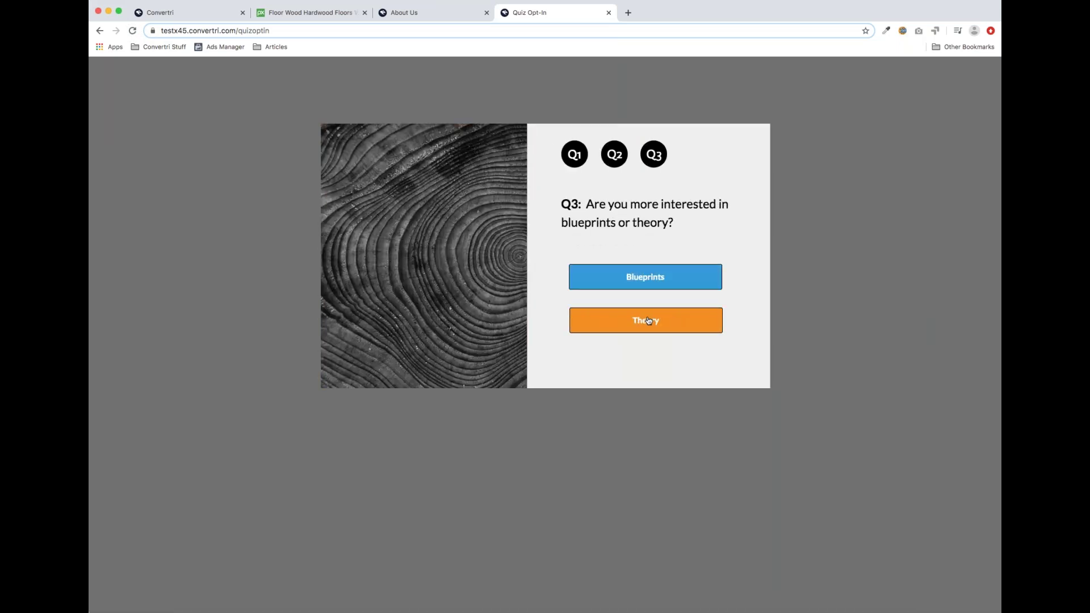
click(649, 320)
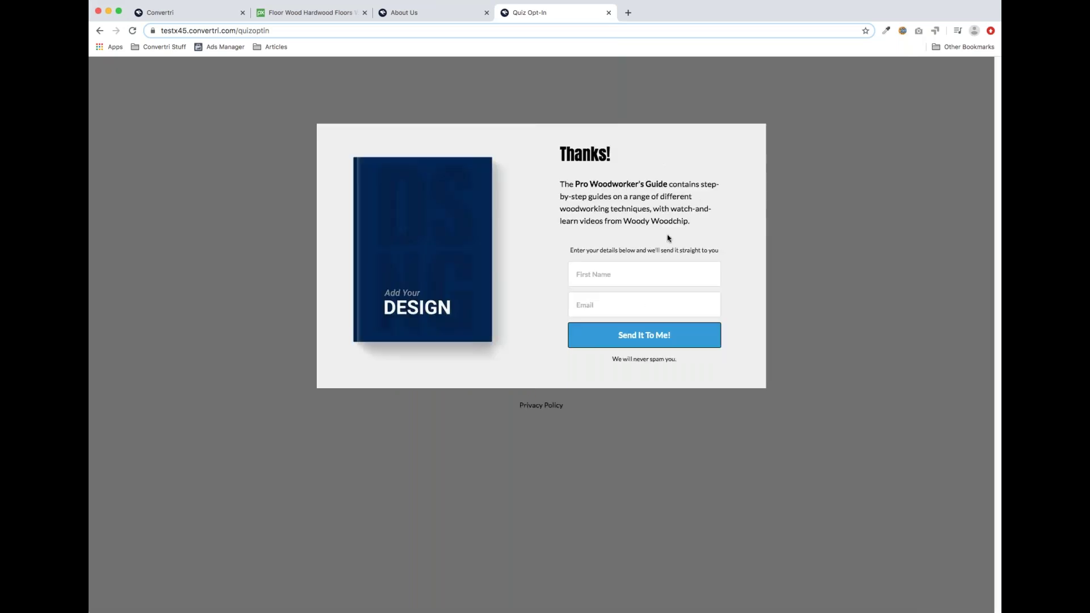
drag(671, 184, 674, 206)
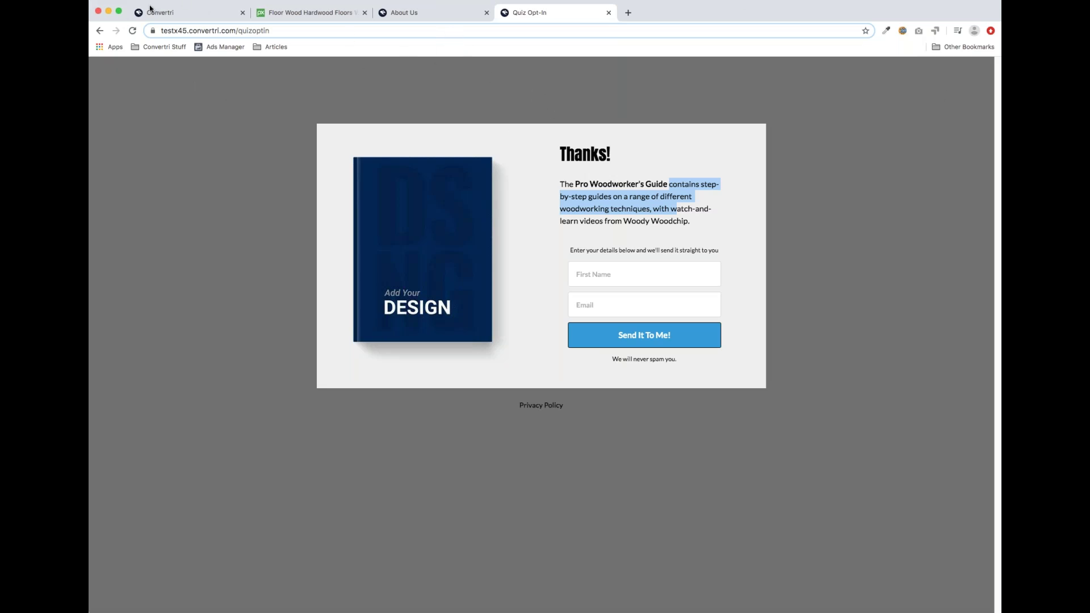
click(132, 30)
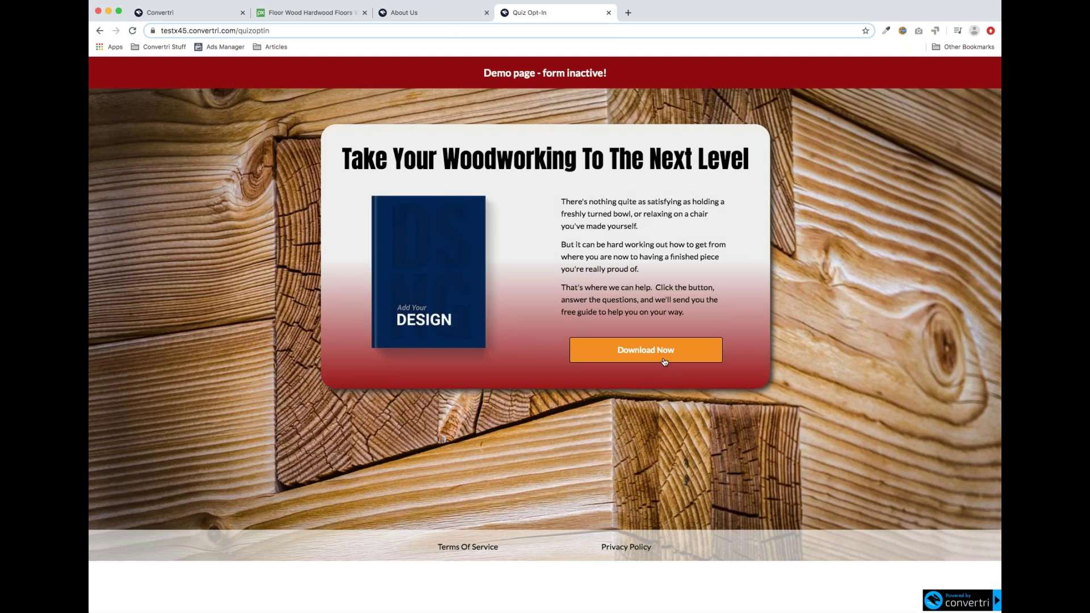
Step through the demo quiz as far as question 3 about blueprints or theory, leave it unanswered and reload the page.
click(664, 362)
click(626, 291)
click(626, 318)
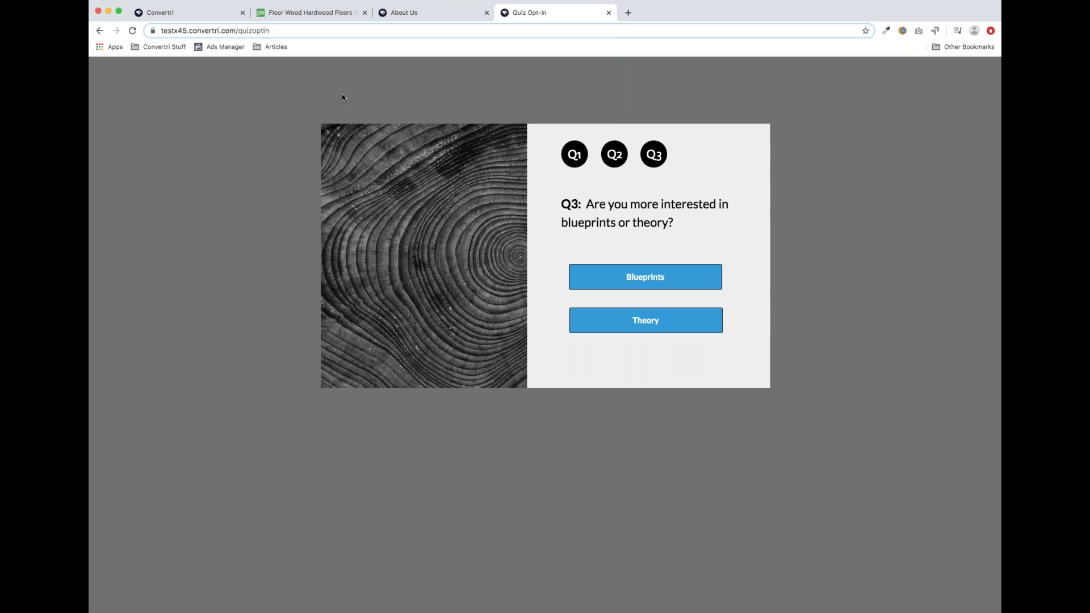
click(133, 30)
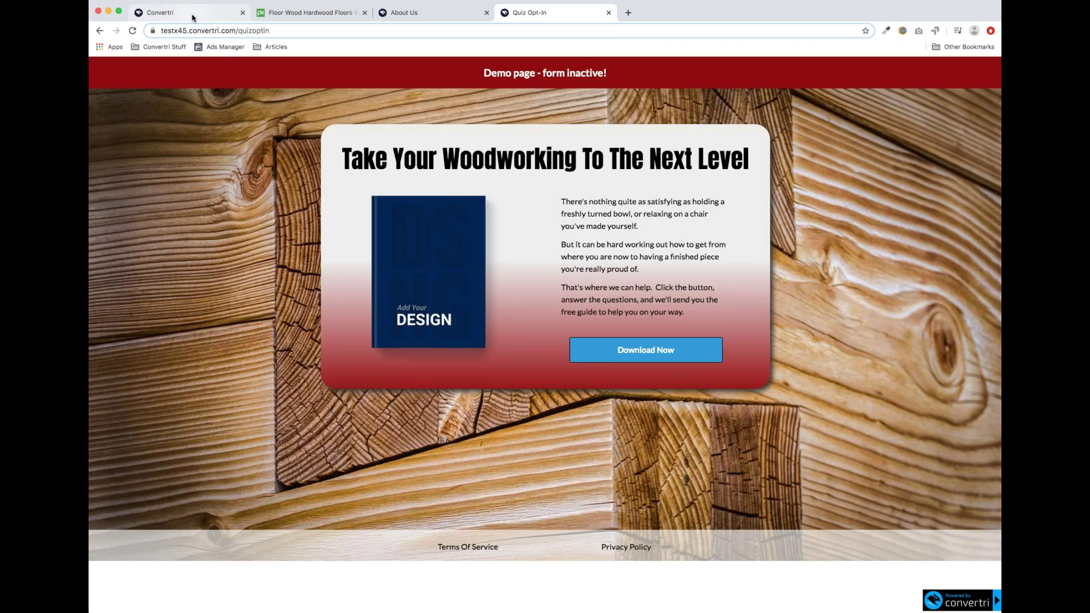
Switch to the Convertri editor, add a panel over the wood background, enlarge it to fill most of the content width and nudge it upward.
click(193, 18)
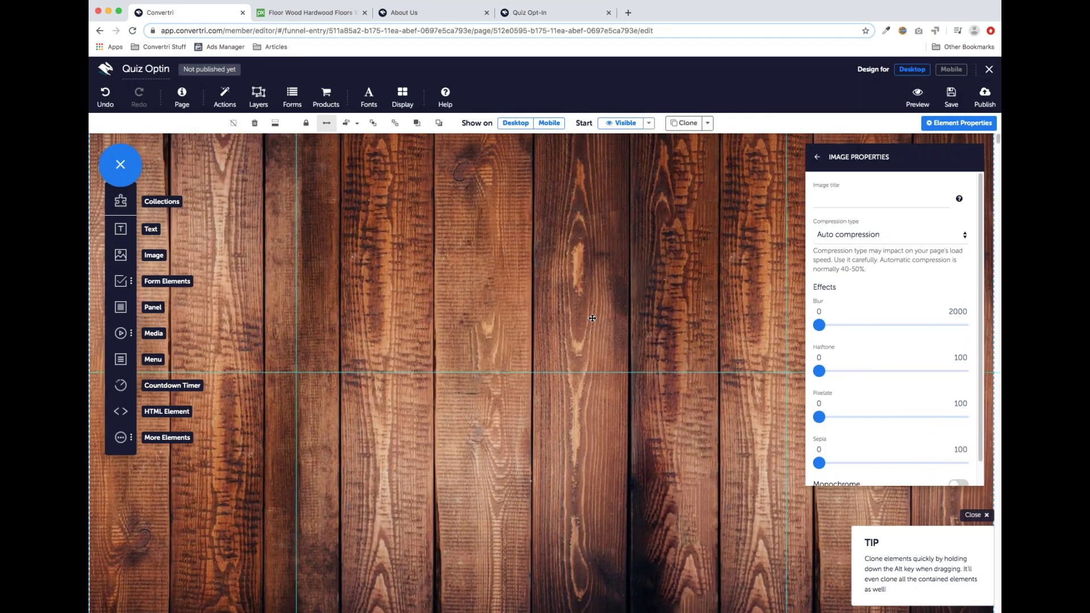
scroll(592, 318, up, 2)
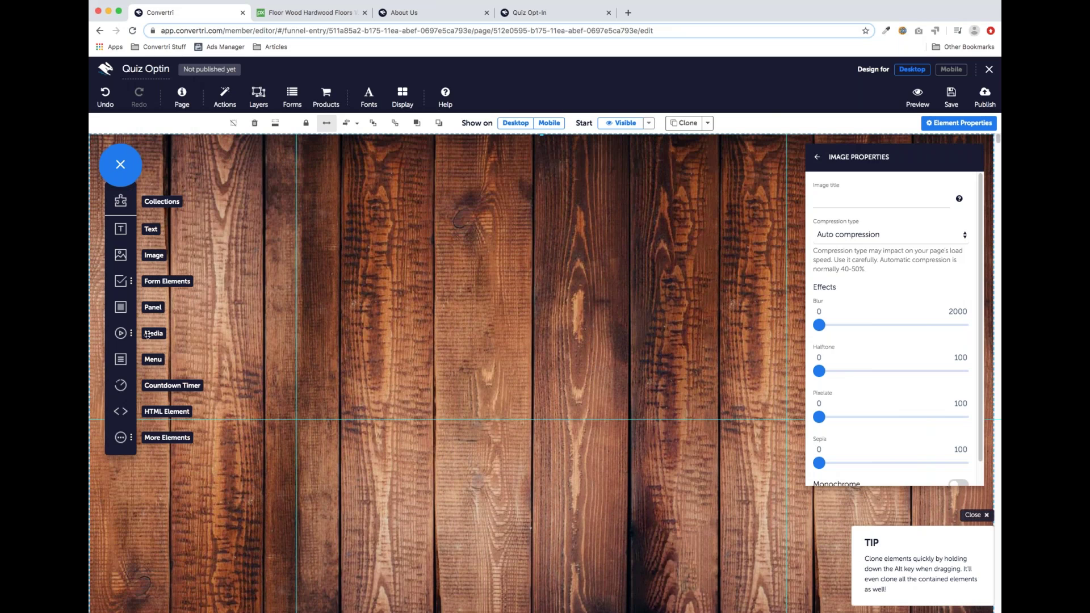
drag(118, 307, 416, 275)
scroll(468, 378, down, 1)
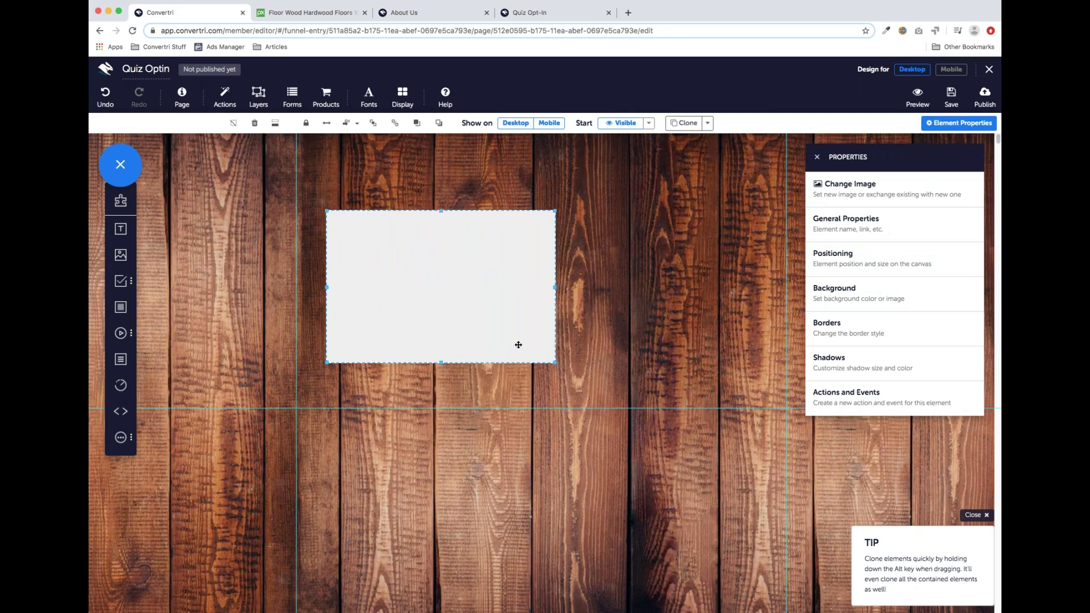
scroll(528, 352, up, 1)
drag(555, 374, 756, 498)
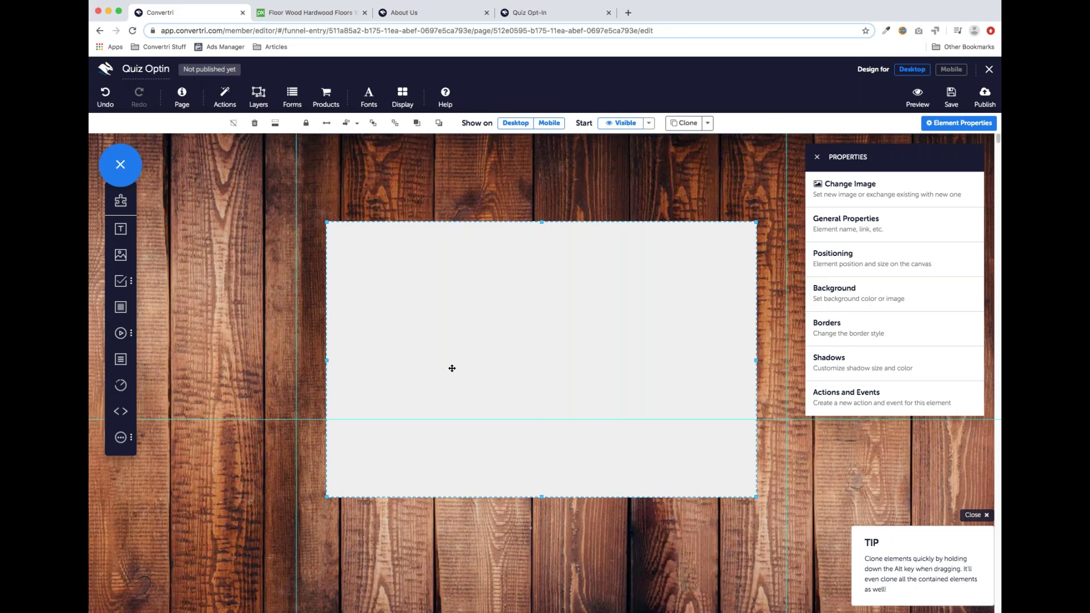
drag(530, 338, 533, 328)
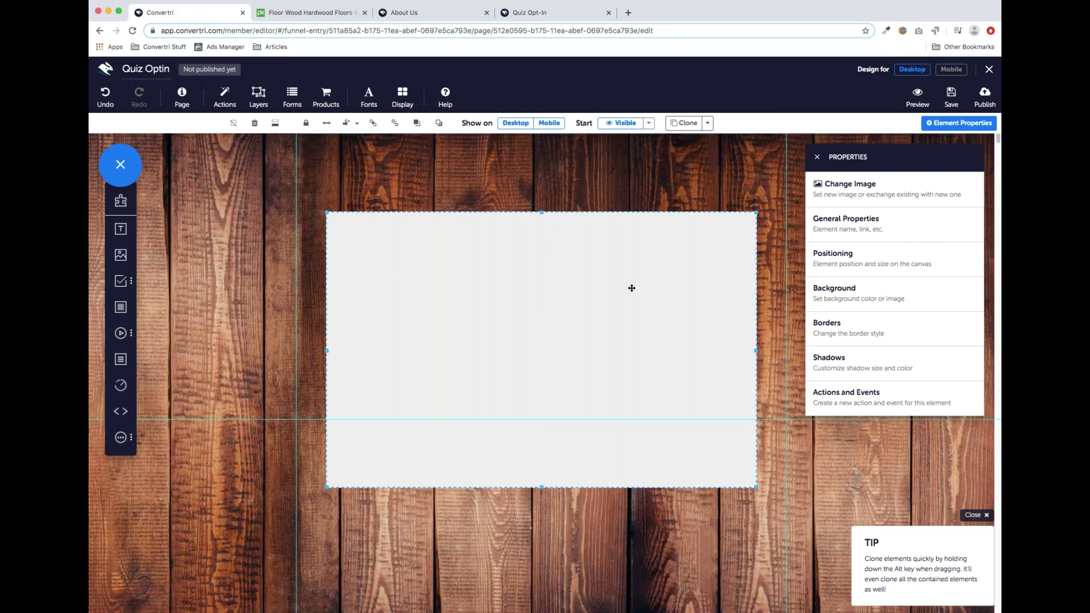
Set the panel's background fill to solid white, rgb(255, 255, 255).
click(836, 291)
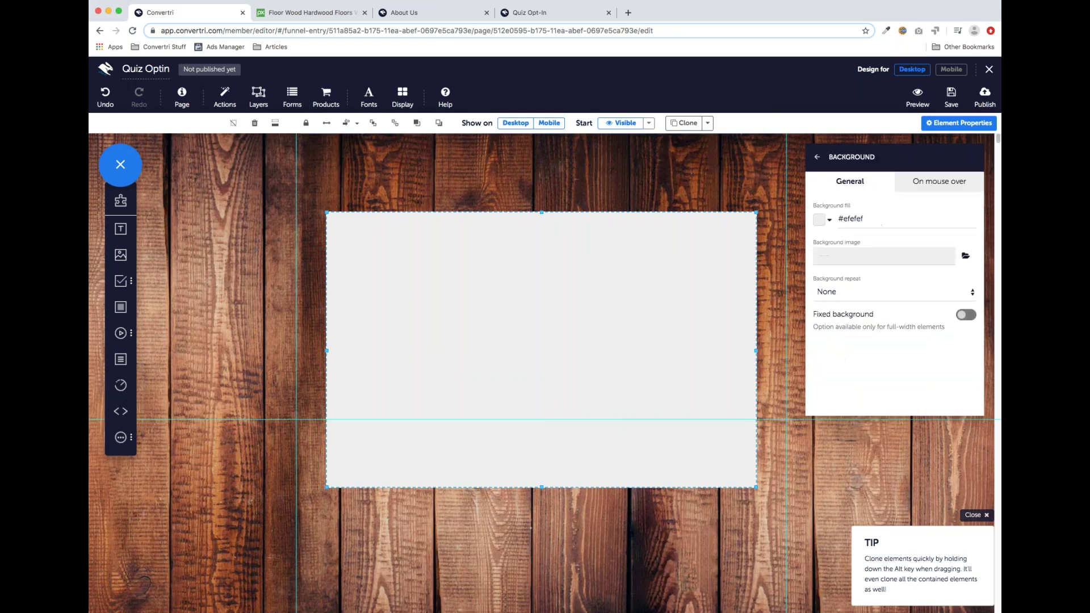
click(821, 224)
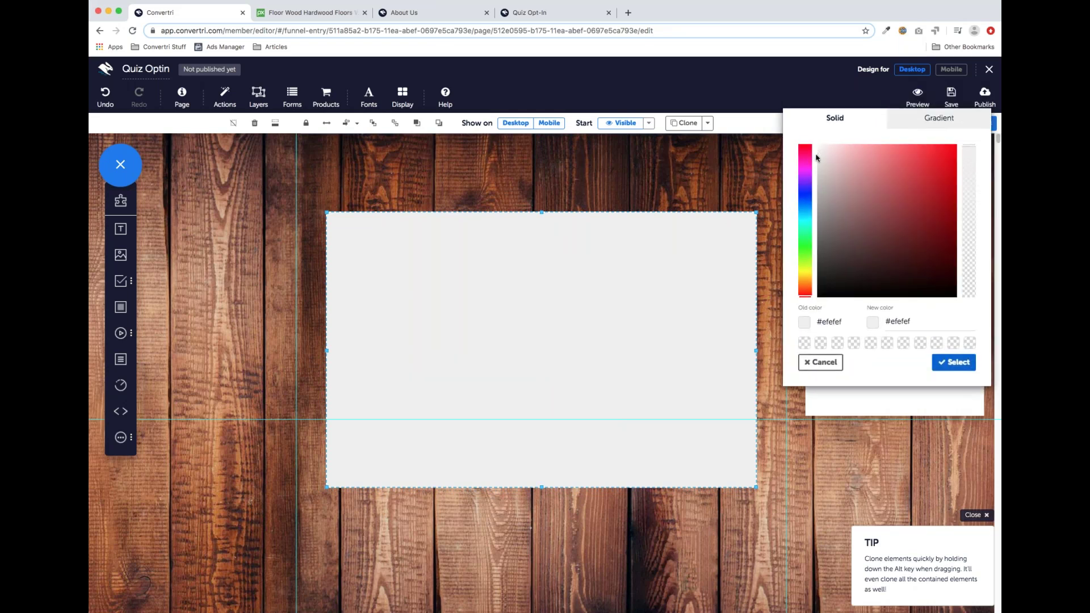
drag(818, 156, 818, 147)
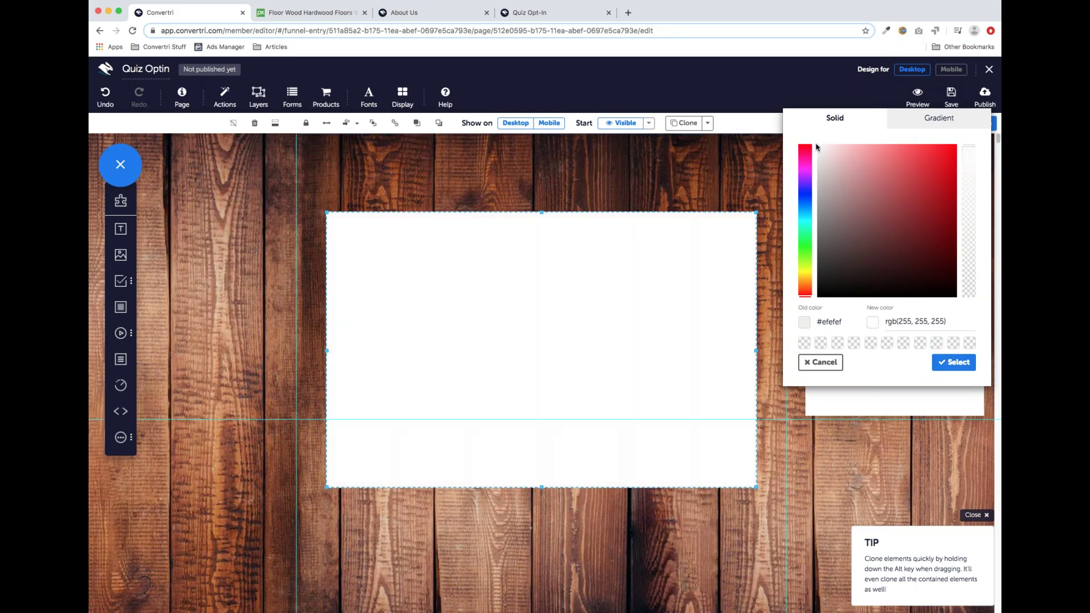
click(954, 363)
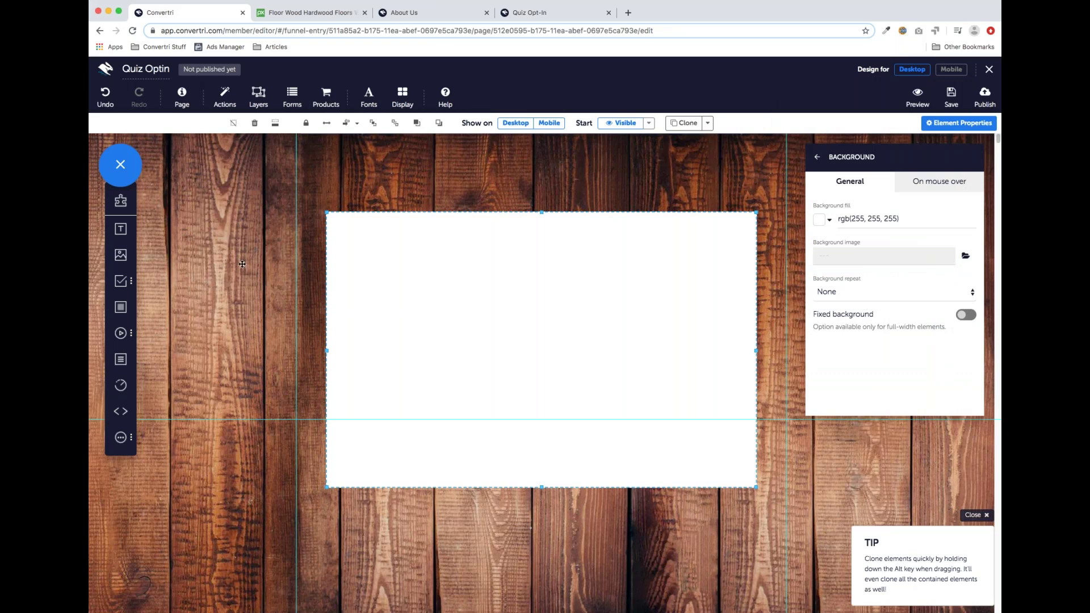
Add a text element near the panel's upper edge reading "Take Your Woodworking To The Next Level", checking the demo page for the headline wording.
drag(120, 229, 423, 244)
click(423, 244)
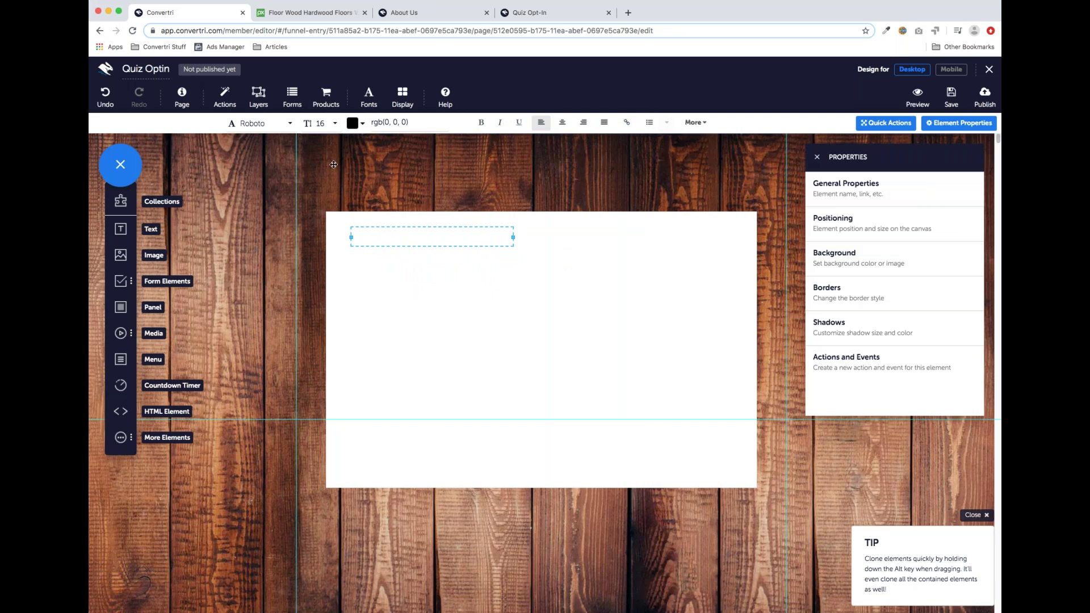
click(566, 19)
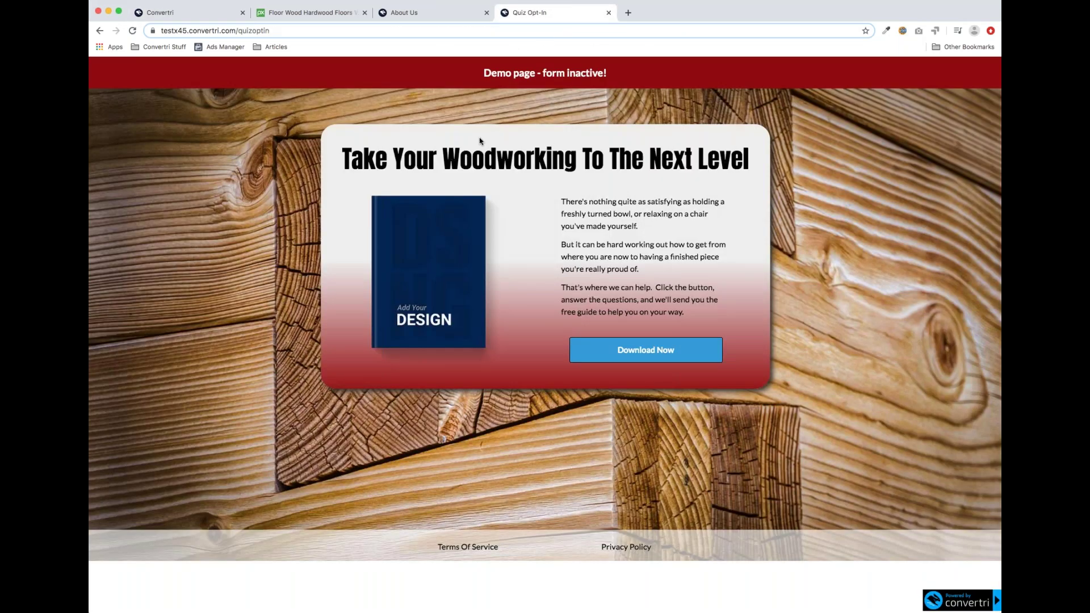
click(188, 13)
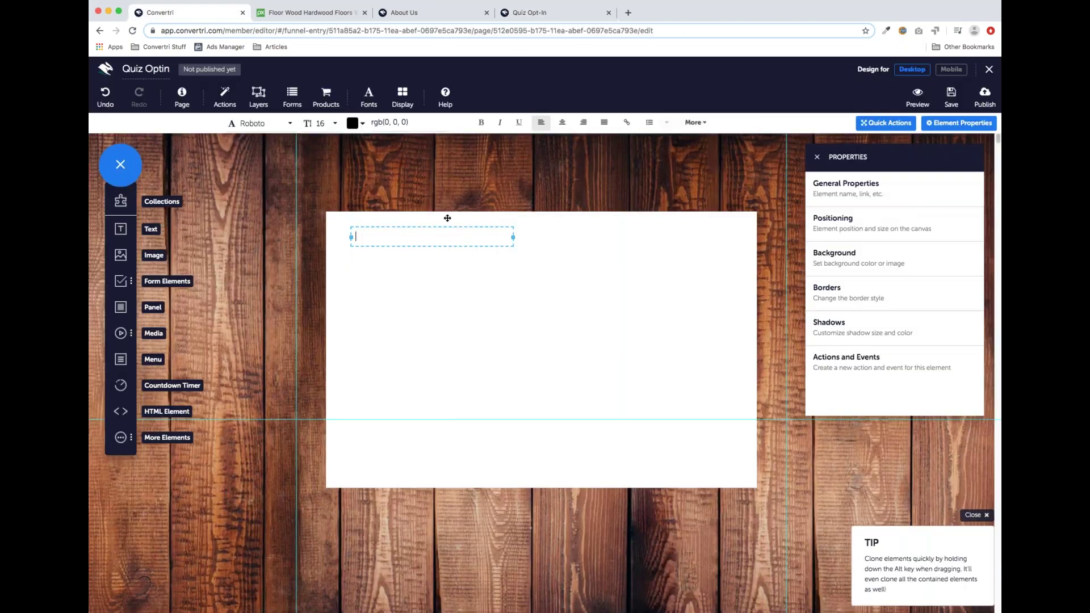
text(Take Your Woodworking To The Next Levelk)
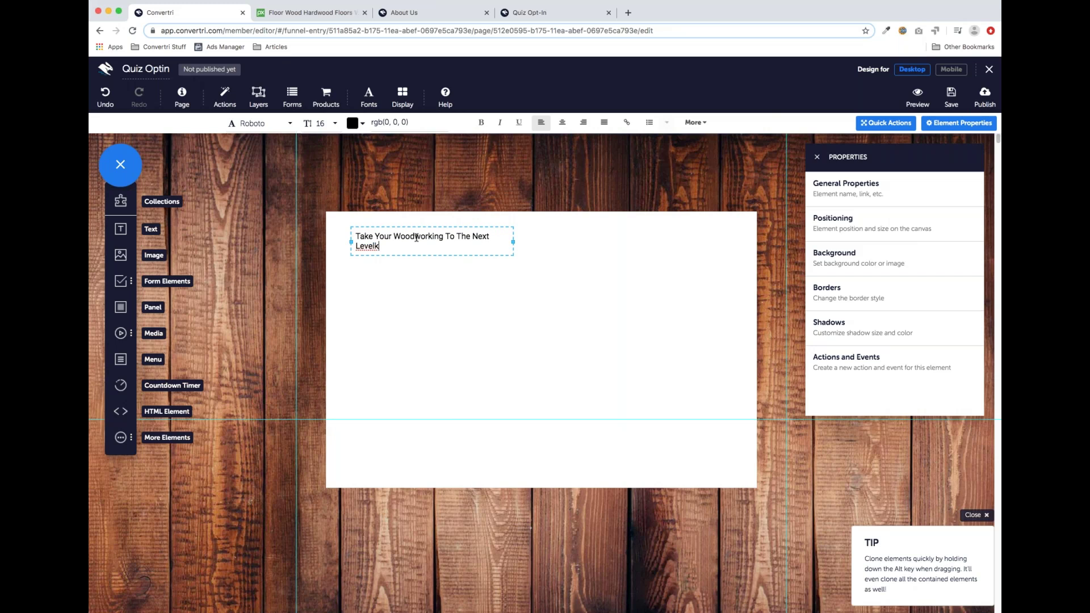
key(BackSpace)
drag(382, 243, 359, 237)
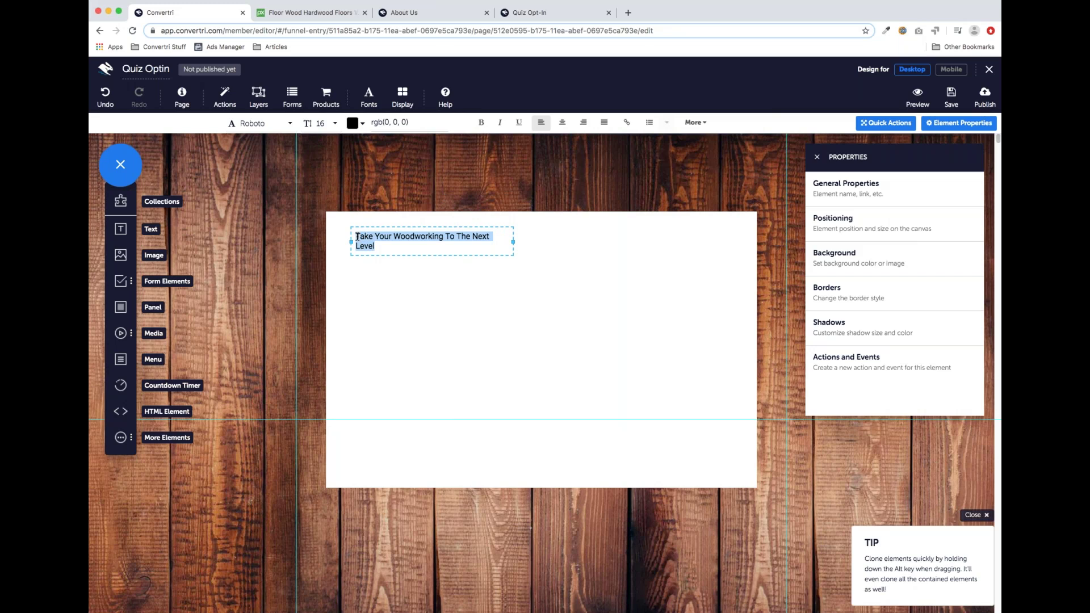
click(384, 243)
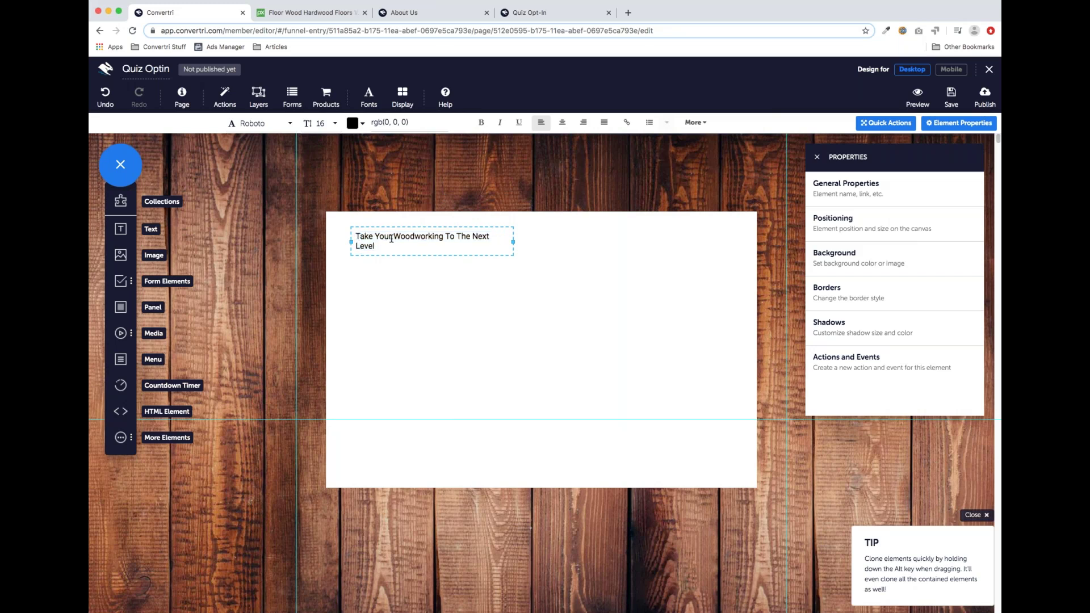
click(471, 269)
click(410, 237)
Set the font family of the page's default Heading 1 text style to Anton.
click(181, 97)
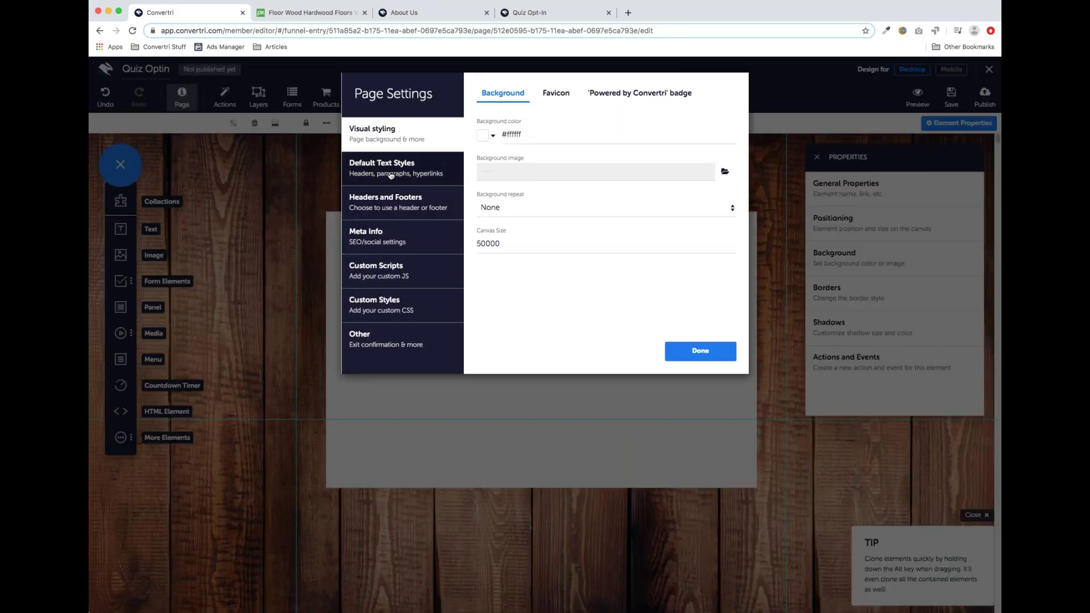
click(390, 176)
click(553, 94)
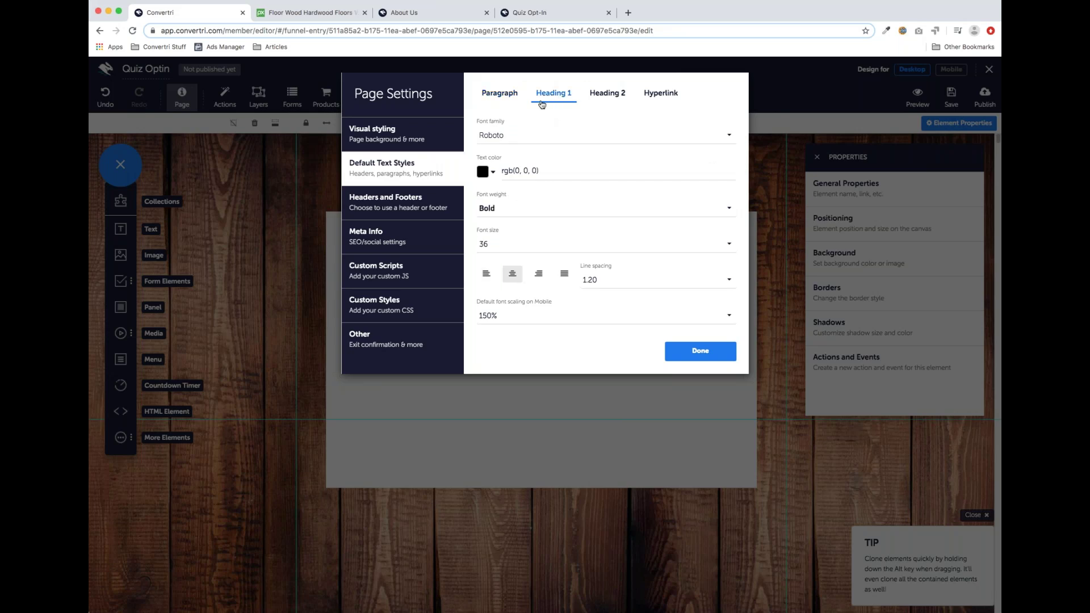
click(556, 141)
scroll(565, 199, down, 2)
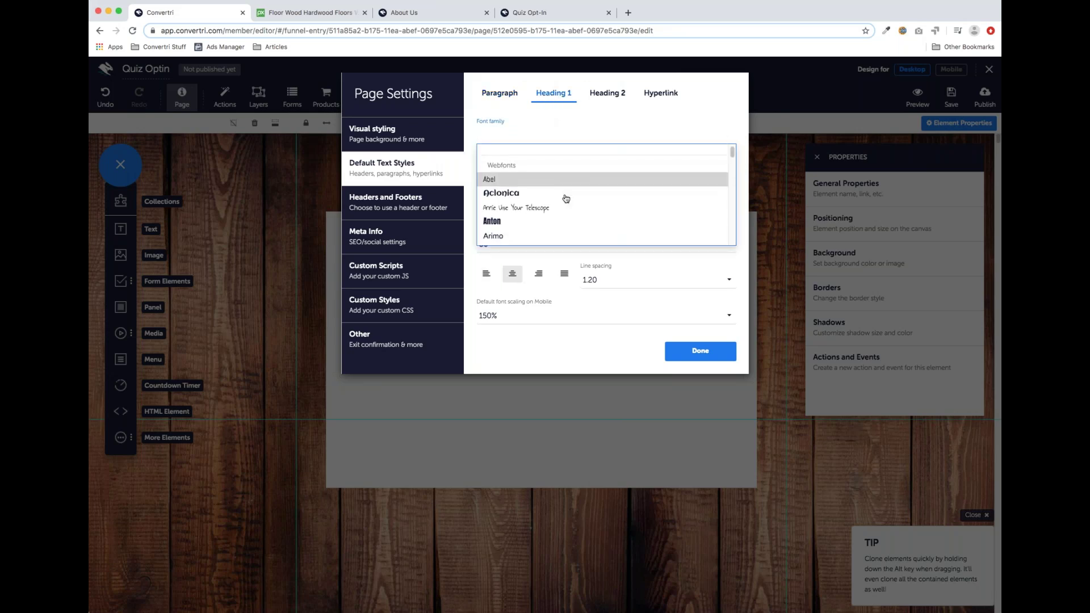
scroll(566, 199, down, 2)
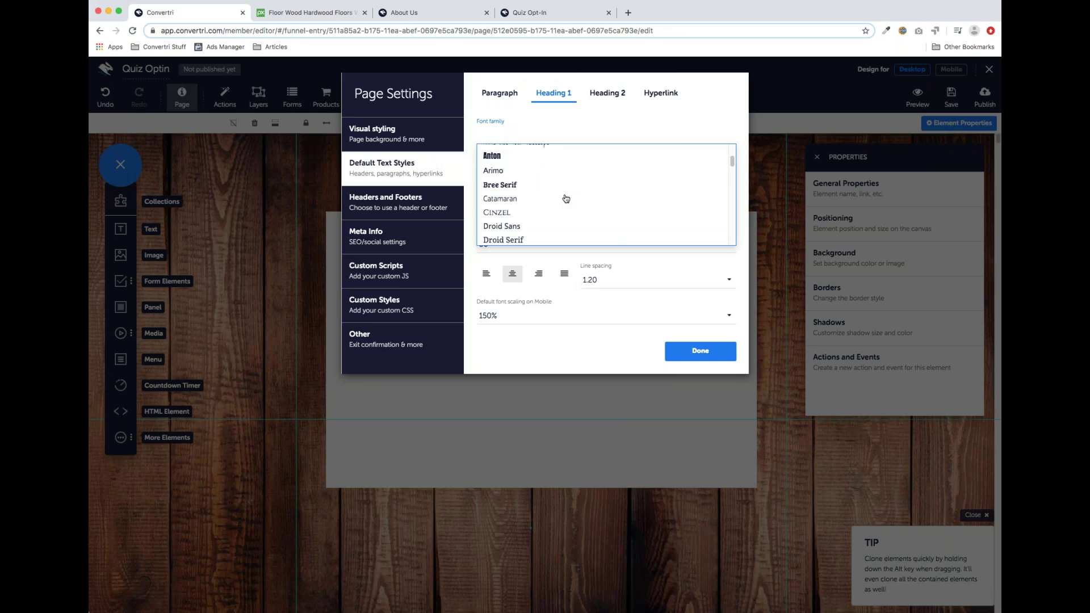
scroll(566, 199, down, 5)
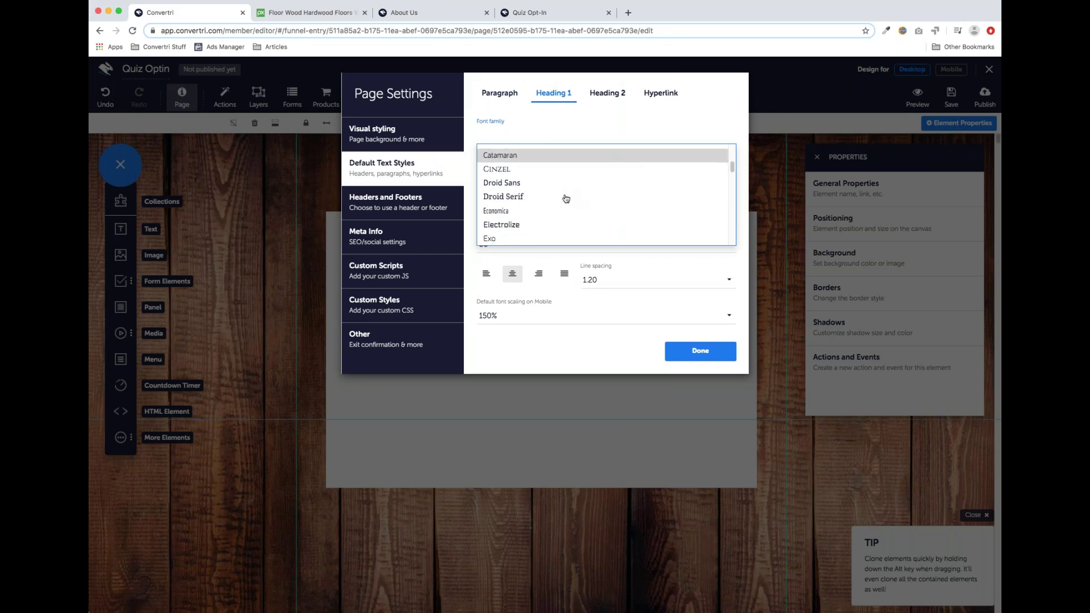
scroll(565, 198, down, 5)
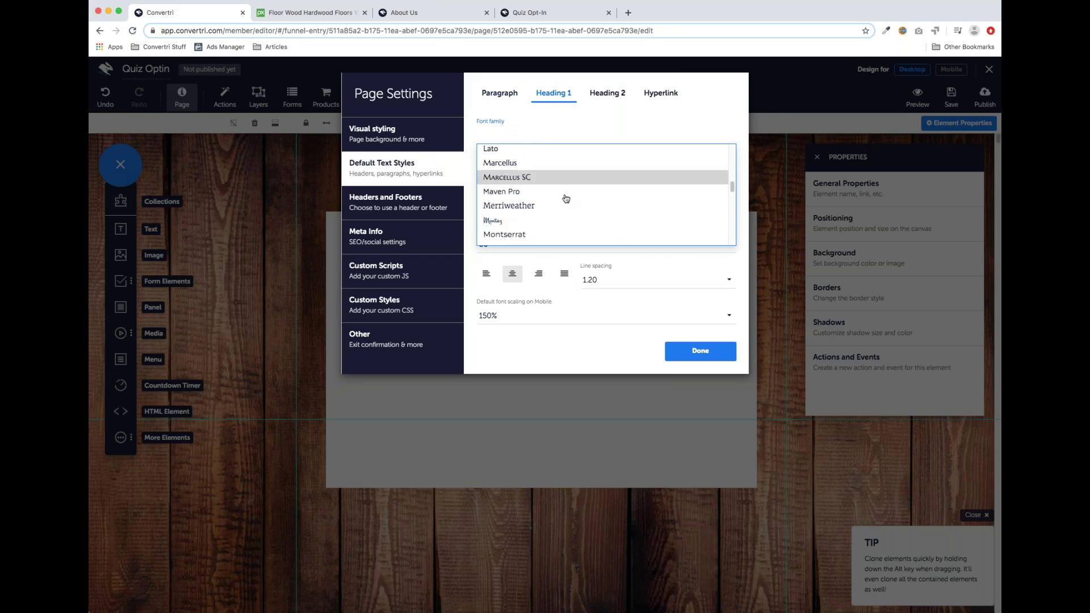
scroll(566, 198, up, 3)
scroll(566, 198, up, 15)
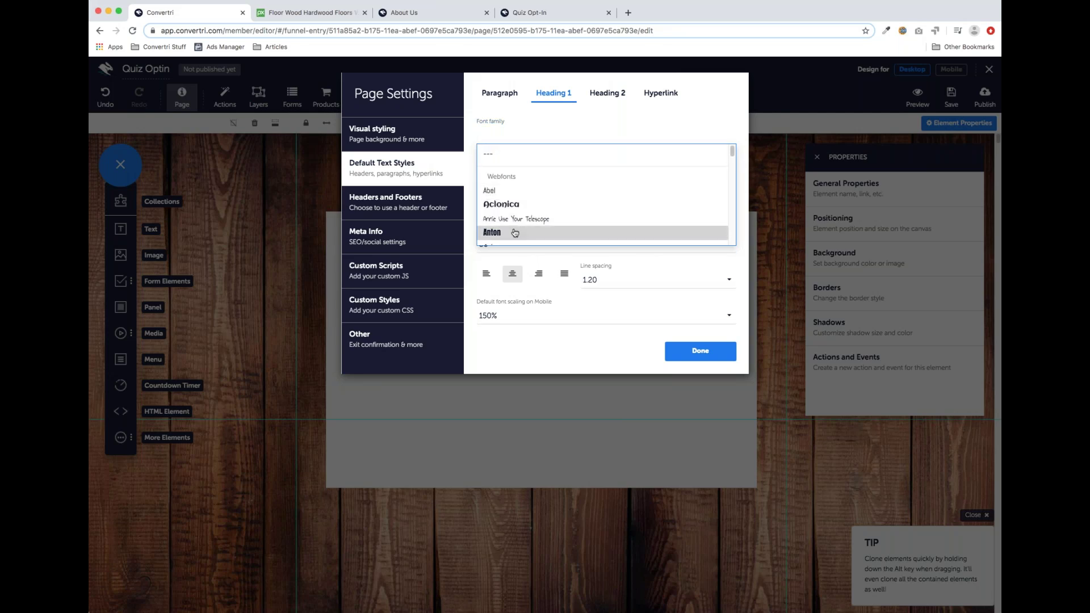
click(514, 233)
Set the default Heading 1 style's font weight to Normal and font size to 40, and save the page settings.
click(568, 209)
click(565, 224)
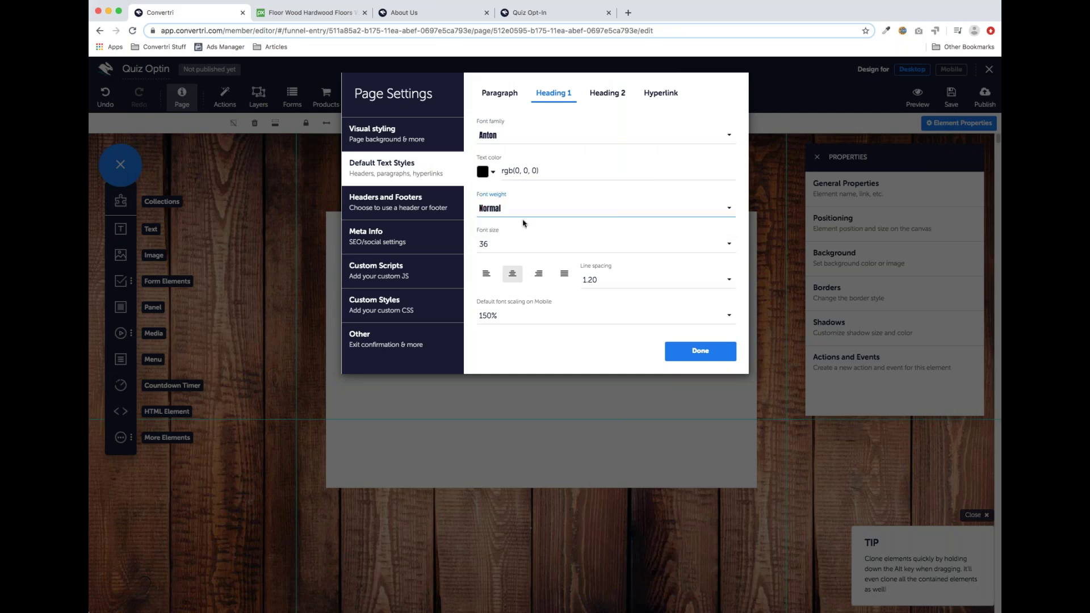
click(557, 245)
scroll(555, 195, down, 5)
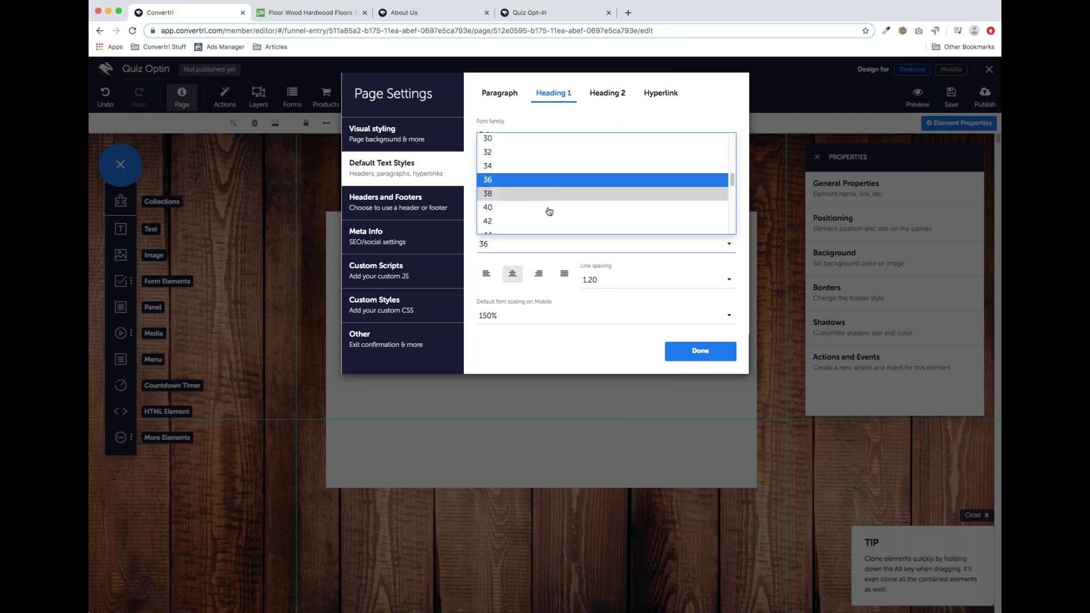
click(549, 209)
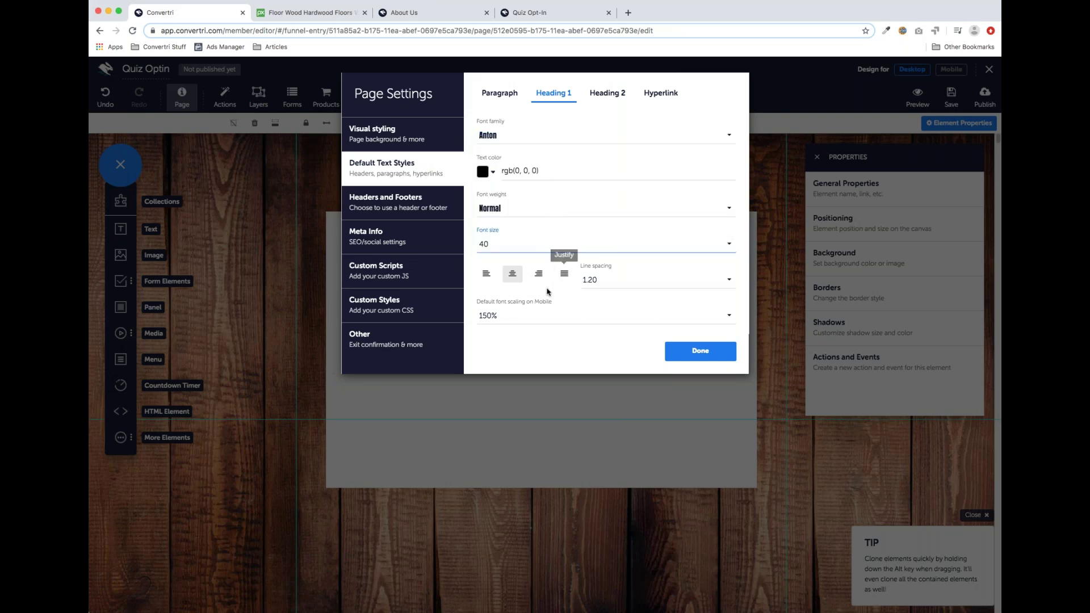
click(700, 352)
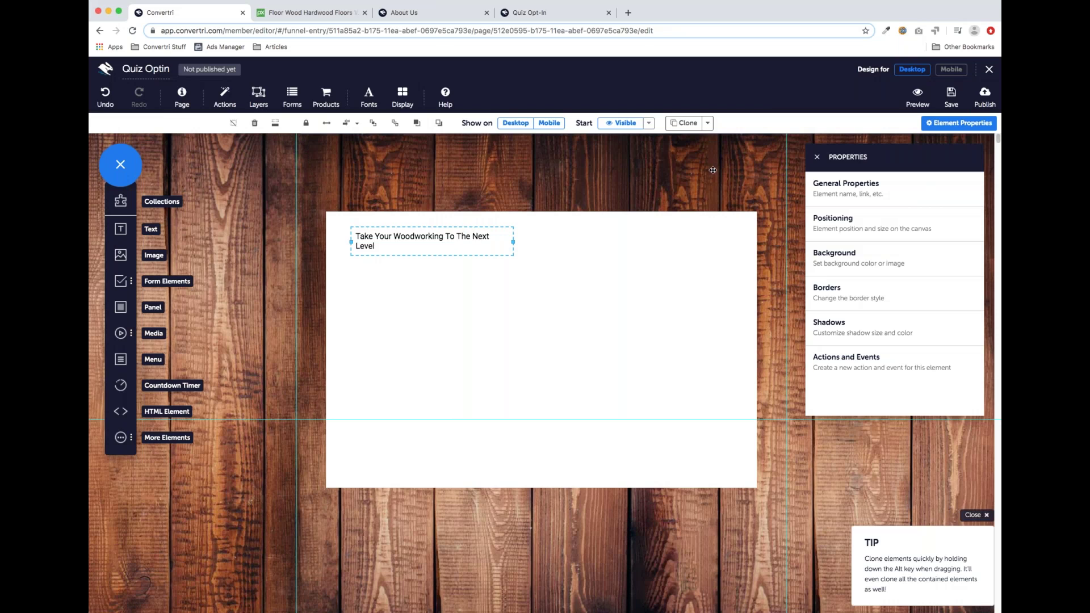
Apply the Heading 1 style to the "Take Your Woodworking To The Next Level" text.
click(445, 239)
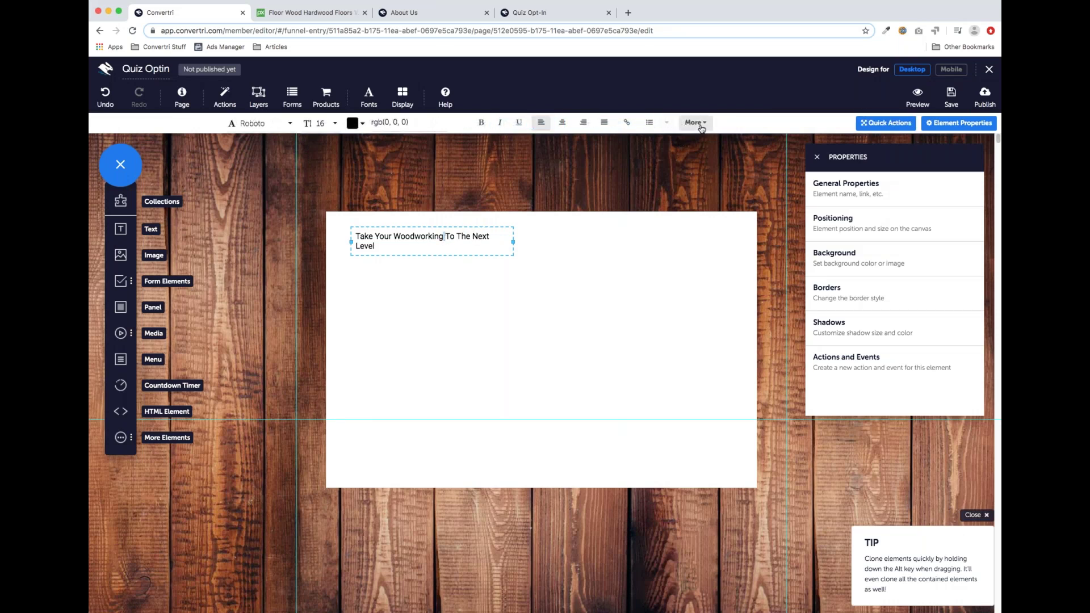
click(703, 126)
click(595, 145)
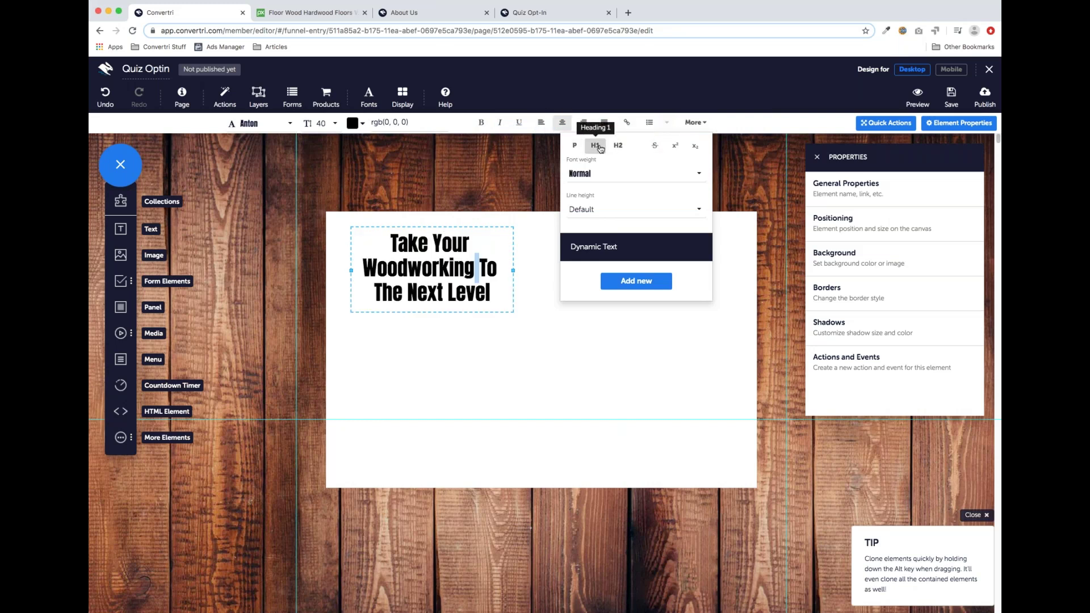
click(696, 122)
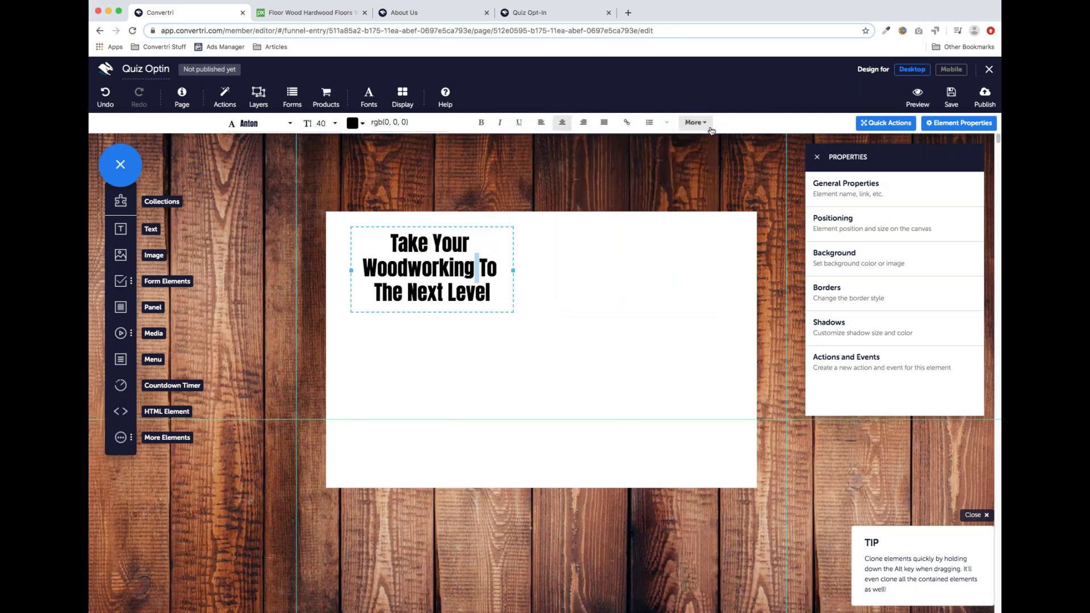
Widen the headline text element so the headline fits on one line, and centre it horizontally in the panel.
click(515, 270)
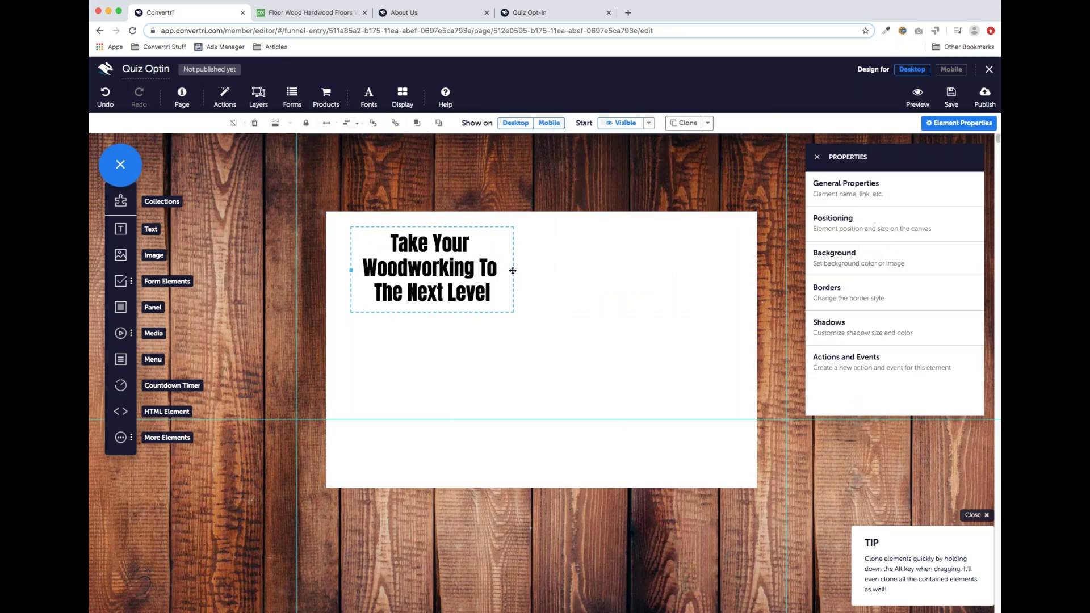
drag(513, 271, 721, 261)
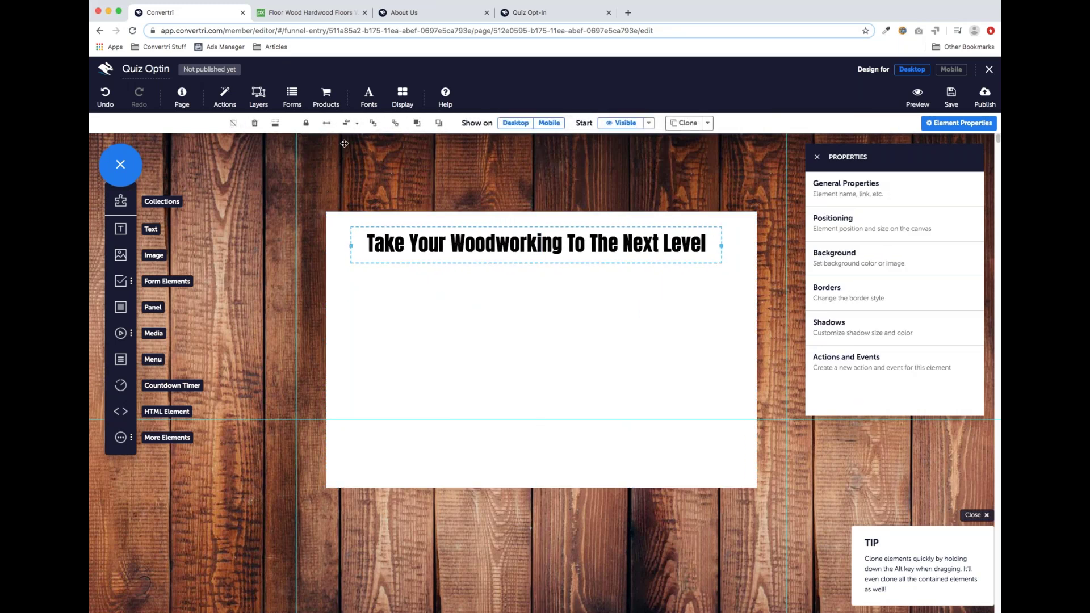
click(347, 123)
click(531, 304)
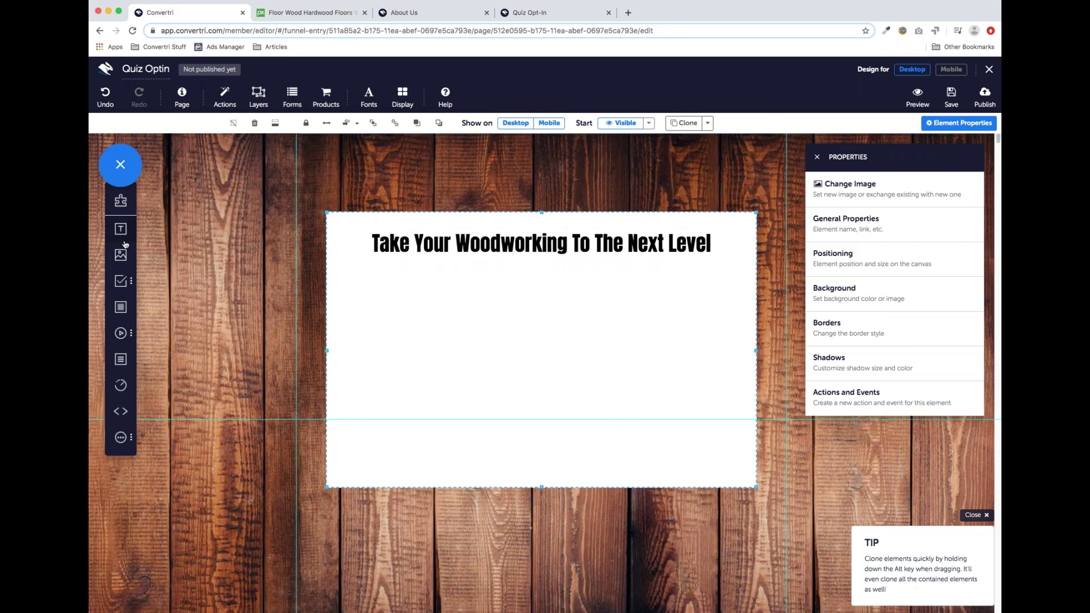
Add an empty text element below the headline in the right half of the panel, and show the element outlines.
drag(120, 257, 601, 303)
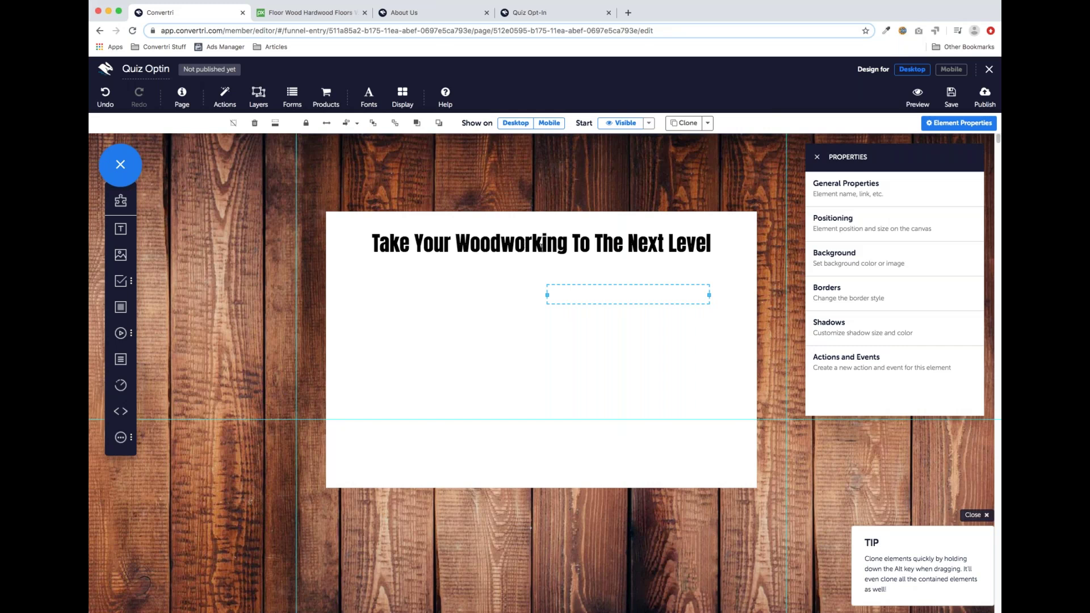
click(500, 246)
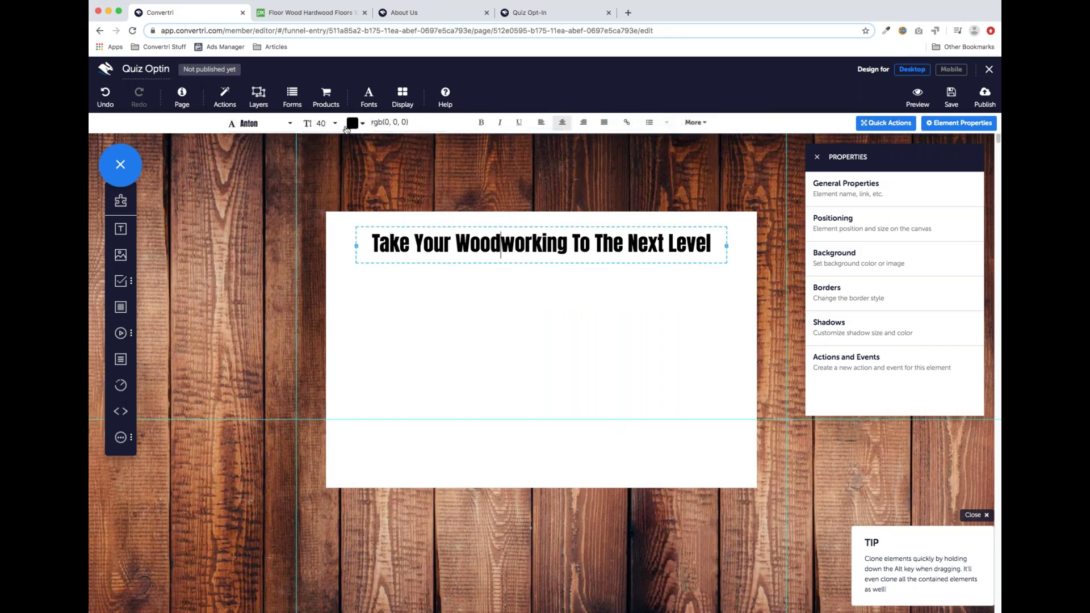
click(587, 293)
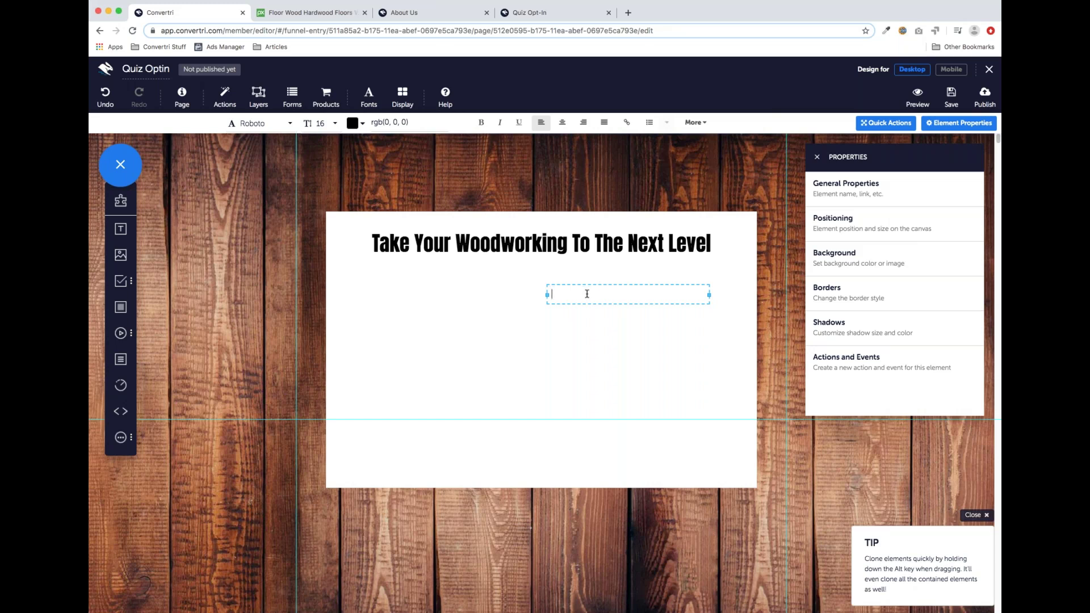
click(581, 301)
click(403, 97)
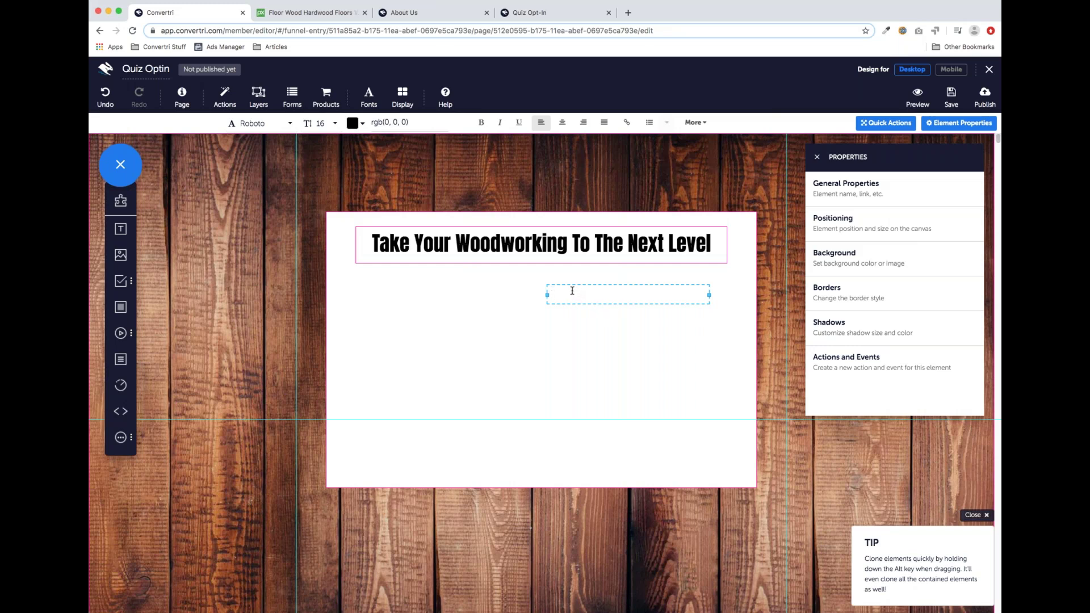
Following the demo copy, enter "There's nothing quite as satisfying as holding a freshly-turned bowl, or sitting on a chair you've made yourself.".
click(559, 20)
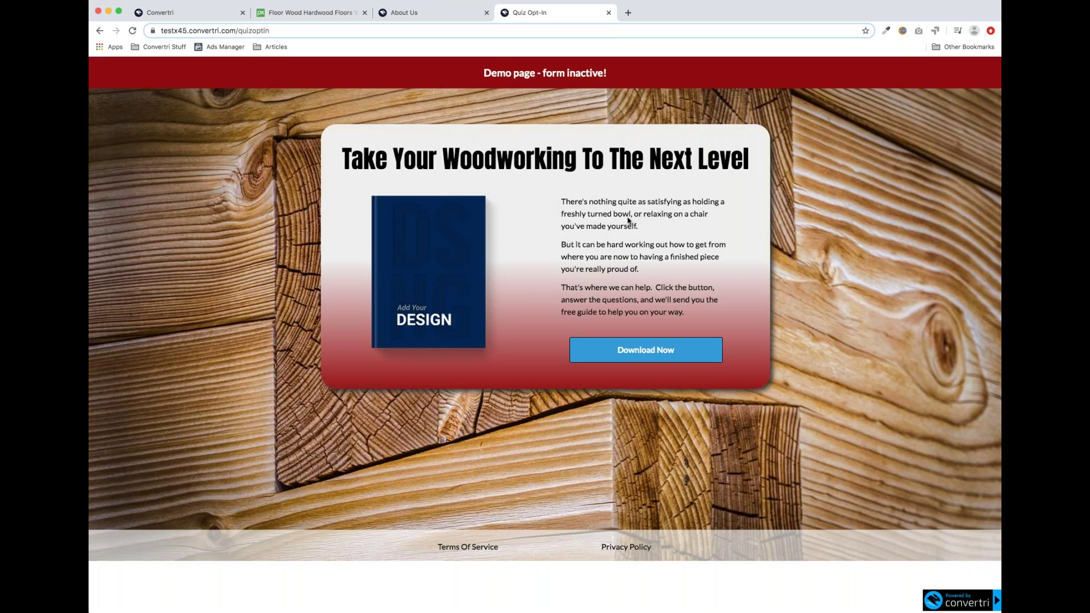
click(196, 13)
text(There's n)
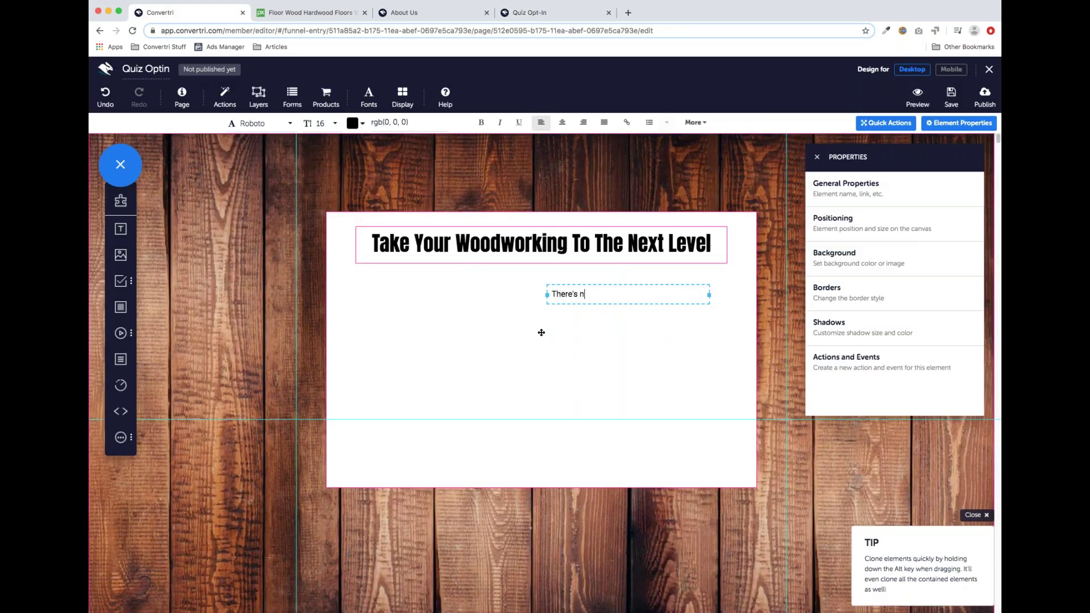
text(othing quite as satisfying as )
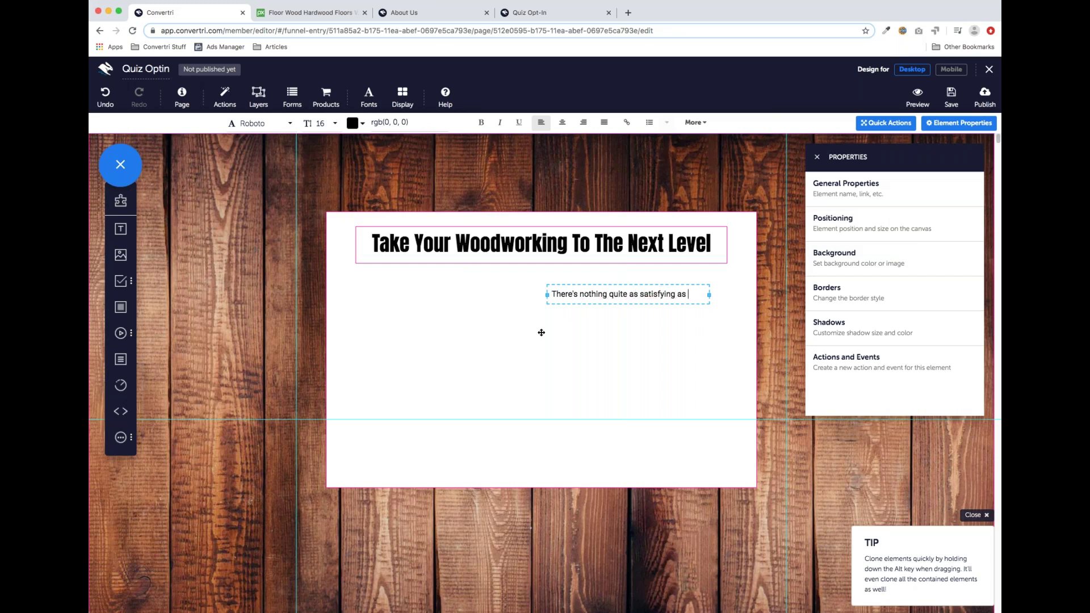
text(holding a freshly)
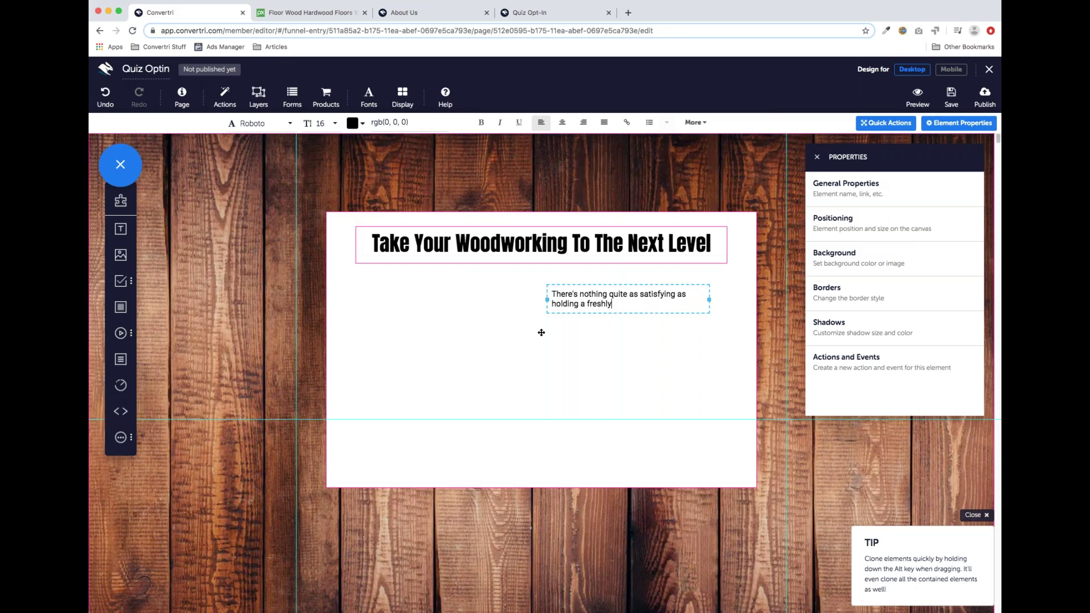
text( t)
key(BackSpace)
key(BackSpace)
text(-turned bowl, or sitting on a chair you've made yourself)
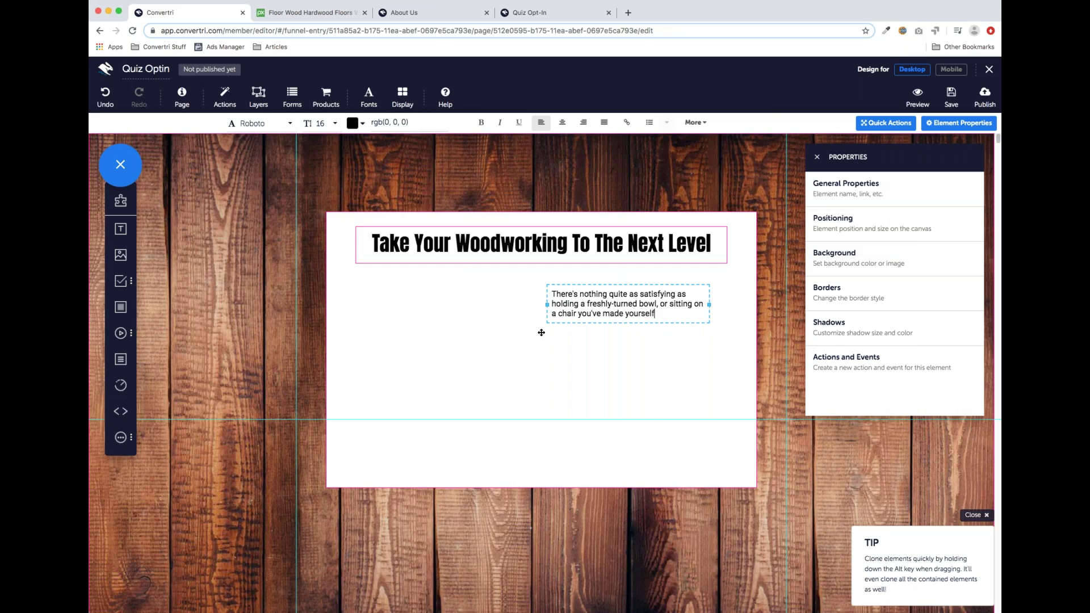
text(.)
Add a second paragraph reading "But when you're new to woodworking, it can be hard to know where to start.".
key(Return)
text(But when you're new to woodworkin)
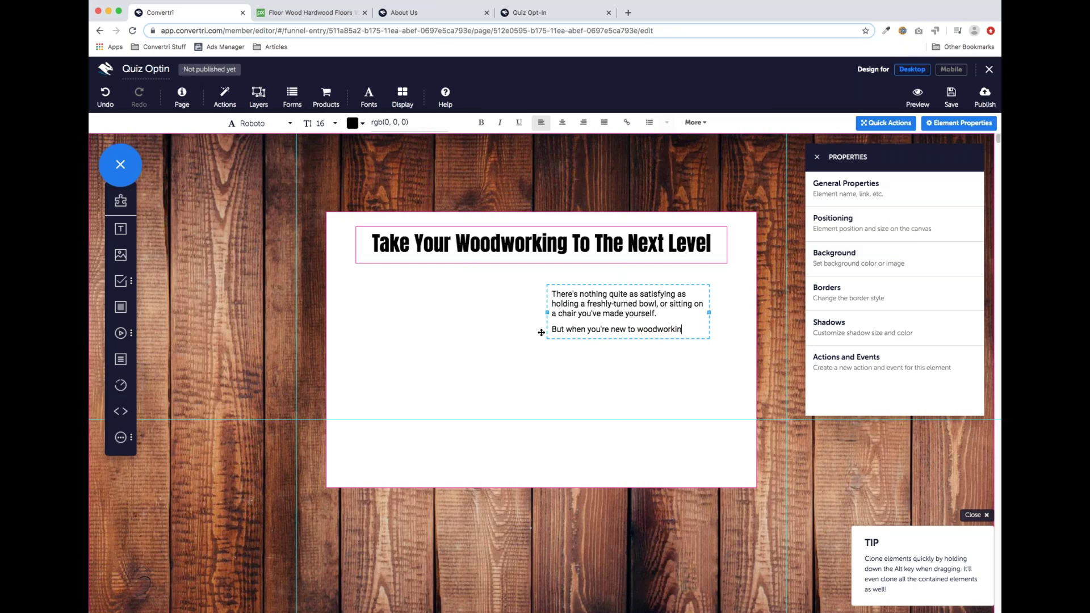
text(g, it can be hard to)
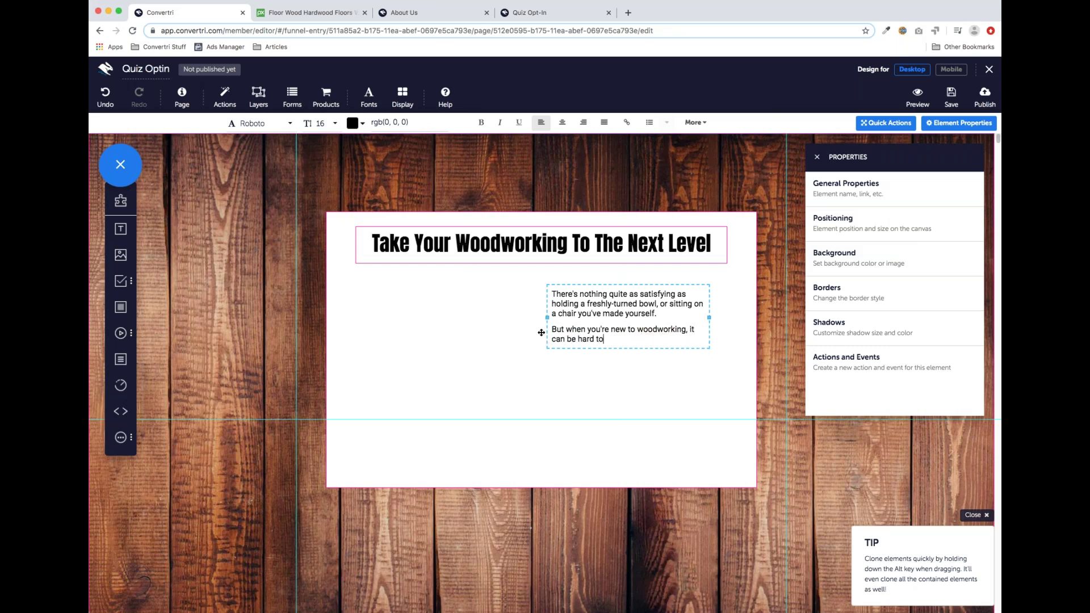
text( know where to start.)
key(Return)
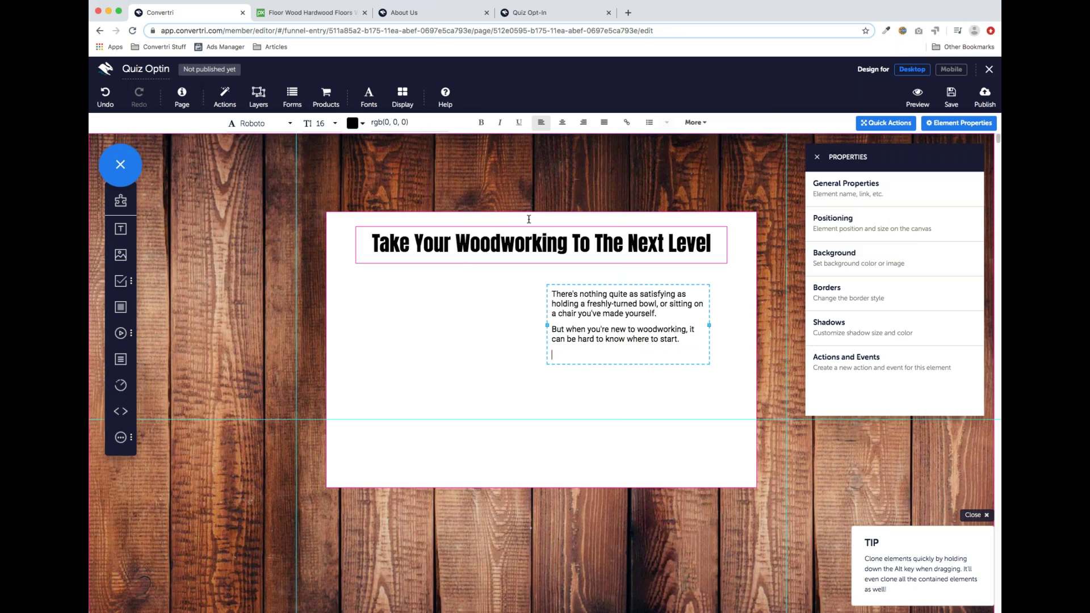
Per the demo page, replace "know where to start." with "work out how to get from where you are now to having a finished piece you're proud of.".
click(544, 17)
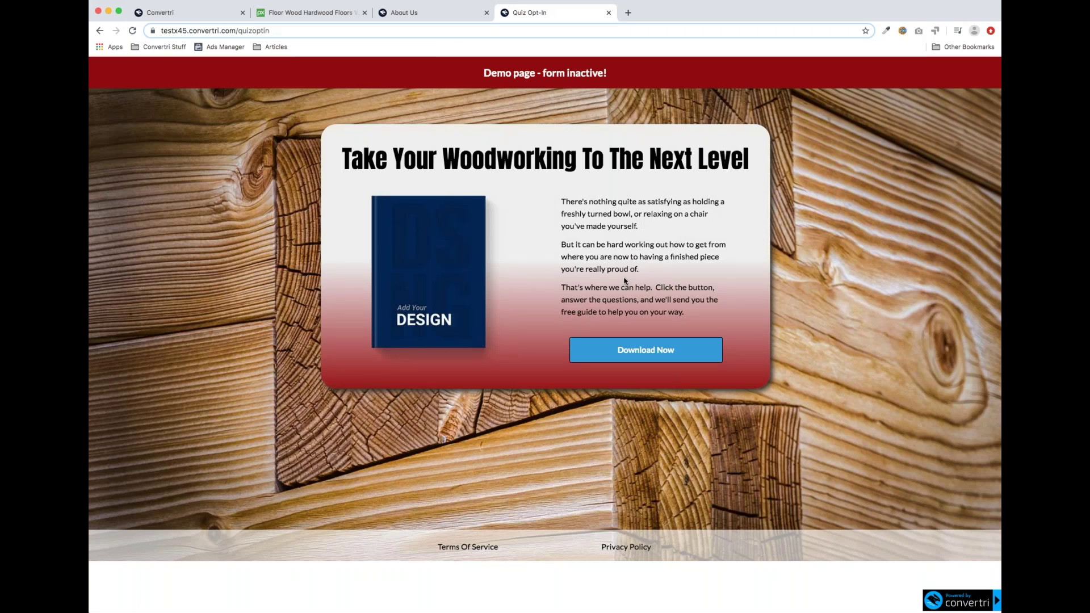
click(195, 18)
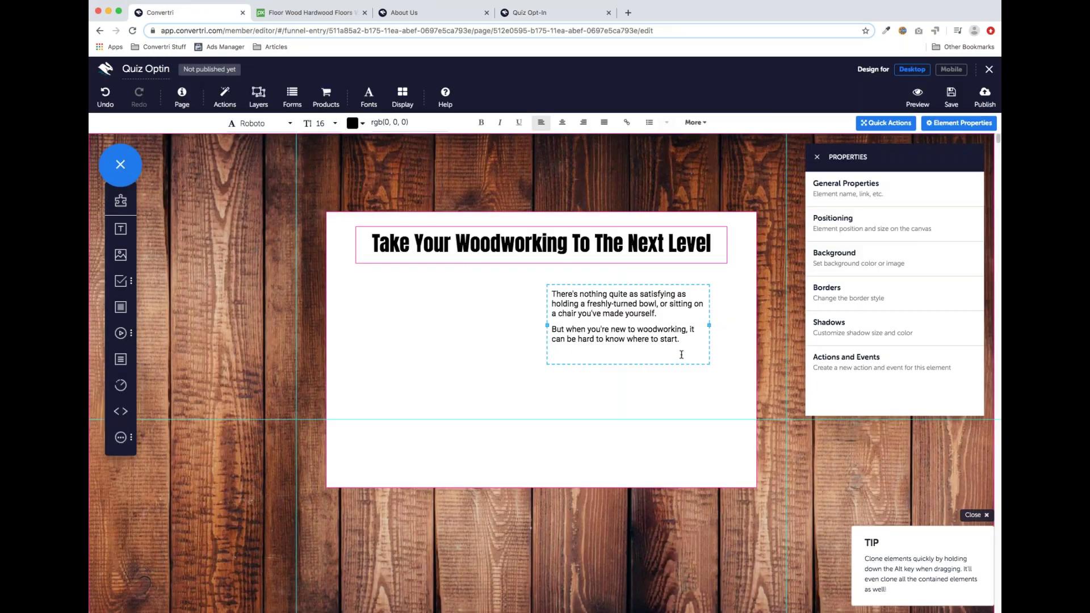
drag(677, 339, 606, 337)
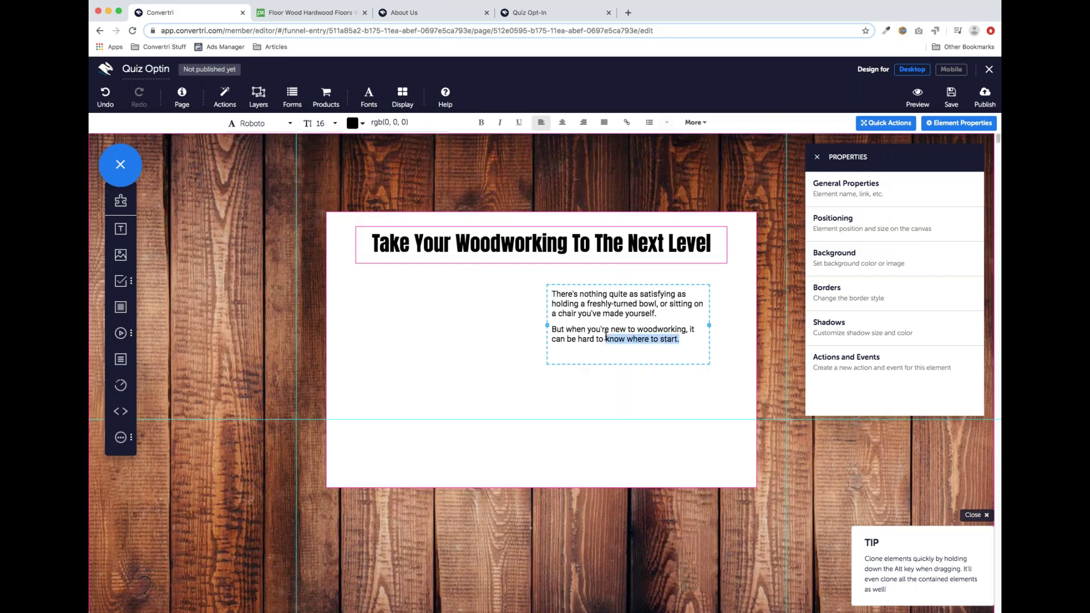
text(work out)
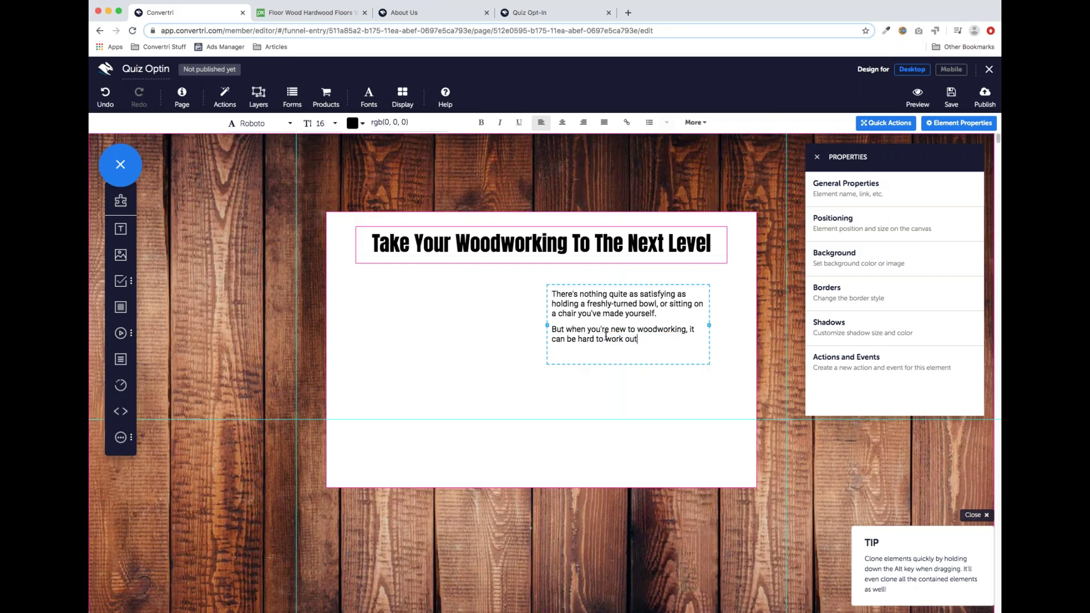
text( how to get from where you are now to having a finished piece your)
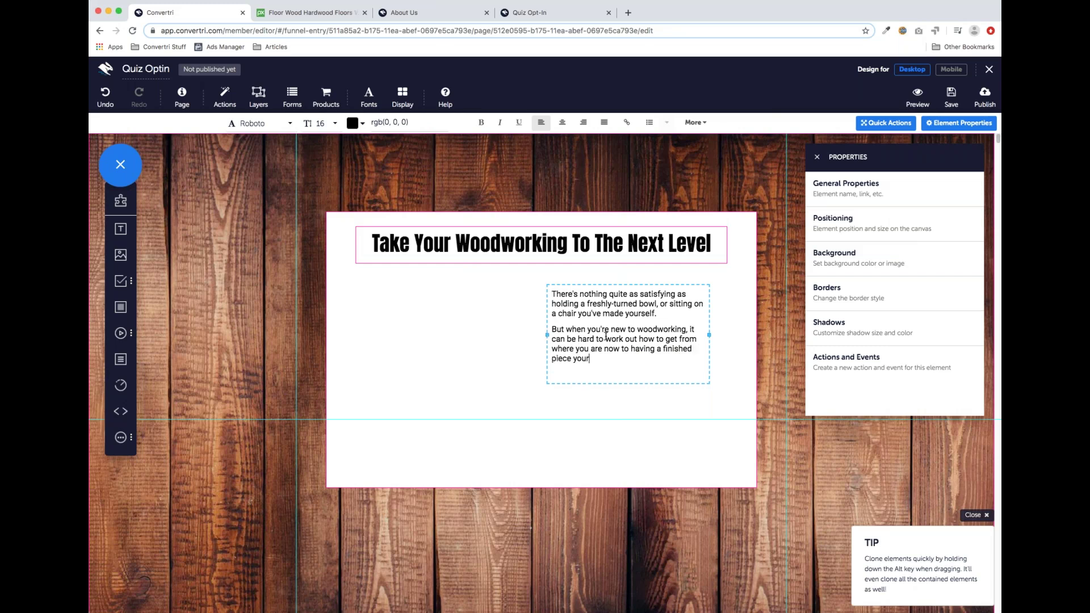
text('re proud of.)
Delete the words "when you're new to woodworking," from the second paragraph so it begins "But it can be hard".
drag(687, 329, 572, 330)
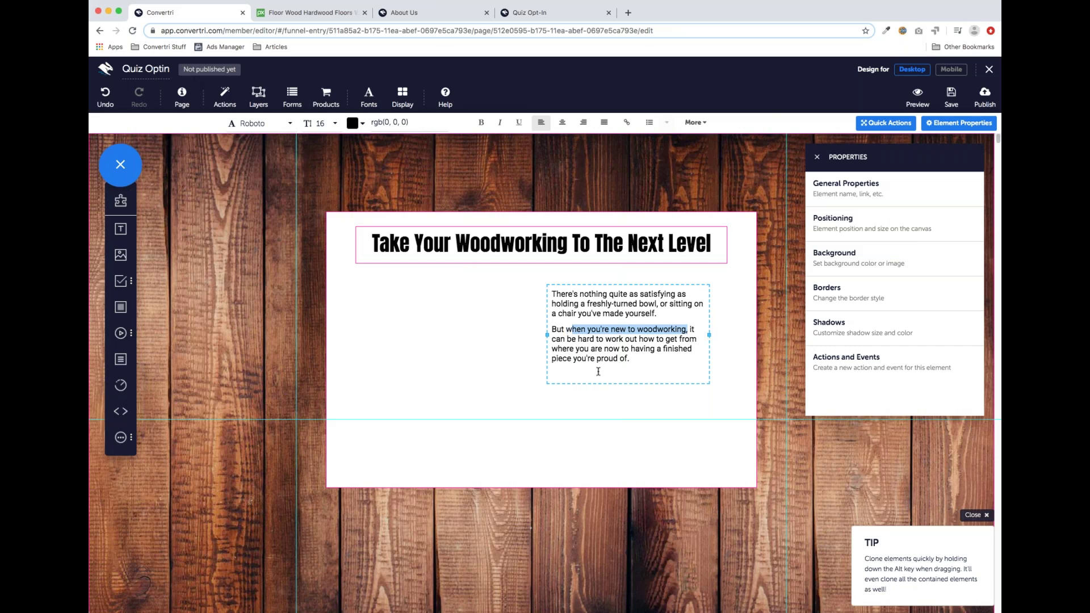
key(BackSpace)
key(BackSpace)
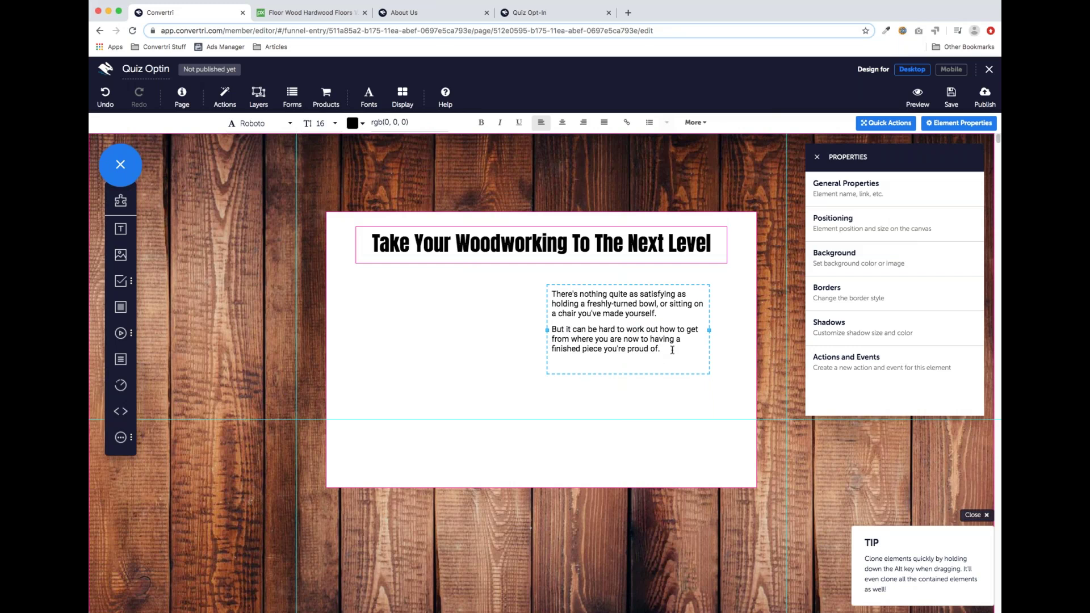
Add a third paragraph reading "That's where we can help. Click the button below and answer the questions, and we'll send your guide straight to you.".
key(Return)
text(That's where we can help.  Click the but)
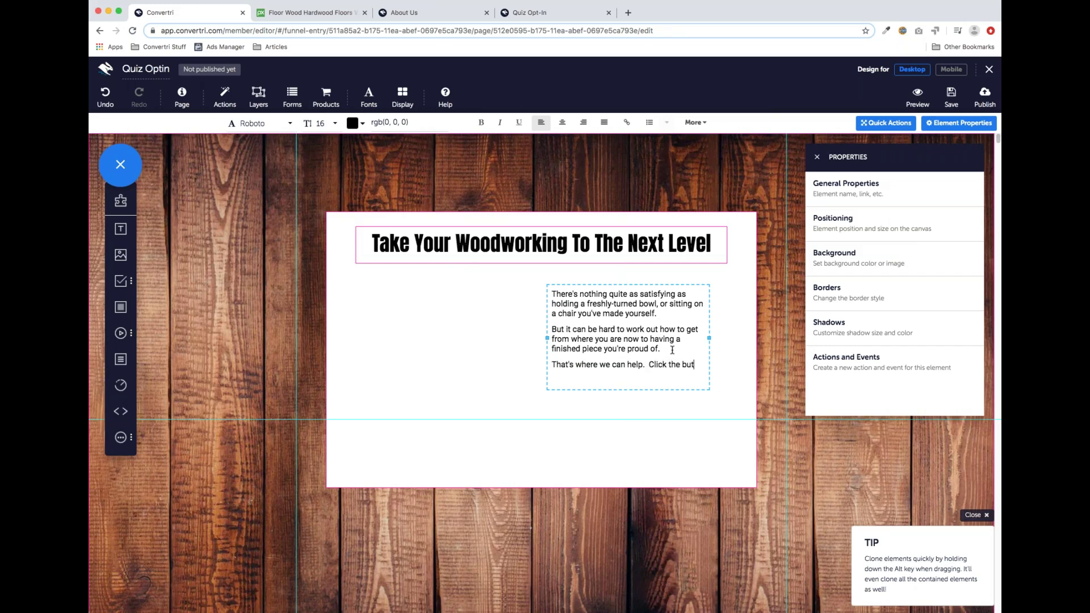
text(ton below and ans)
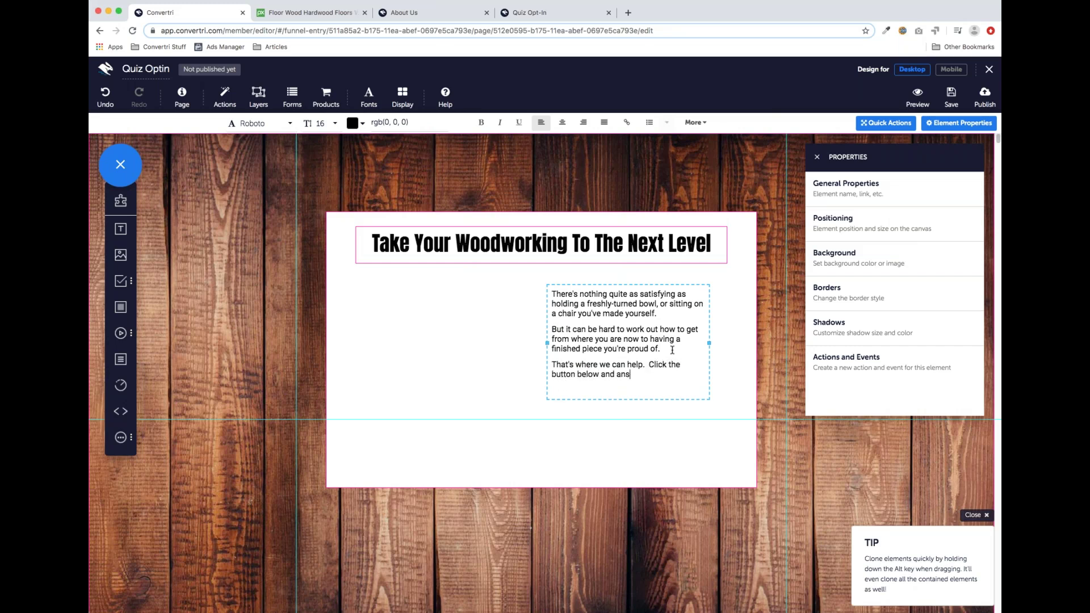
text(wer the questions, and we'll)
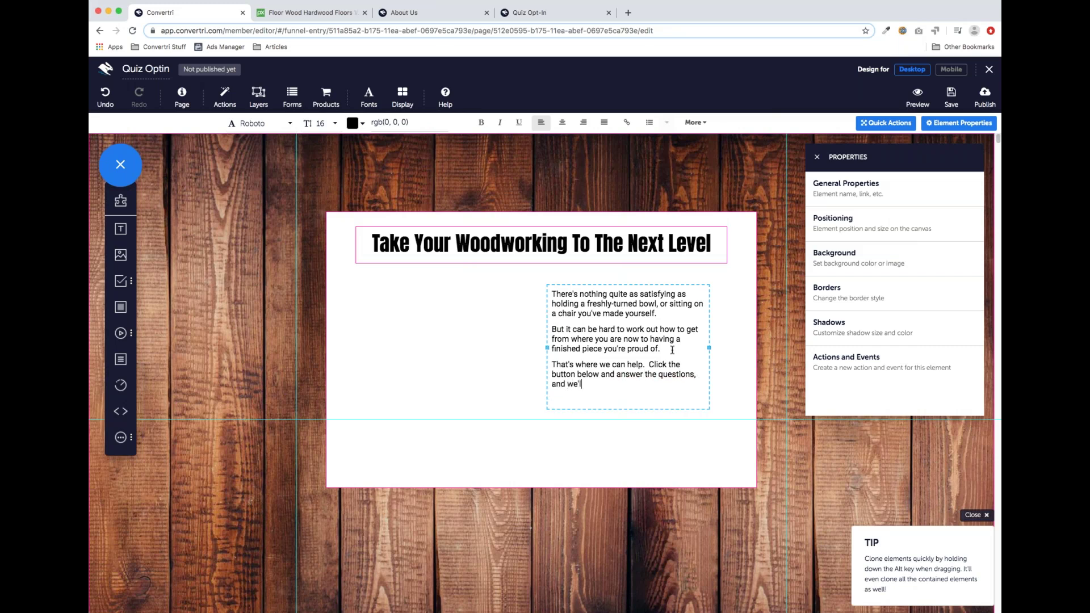
text( send your guide straight to you.)
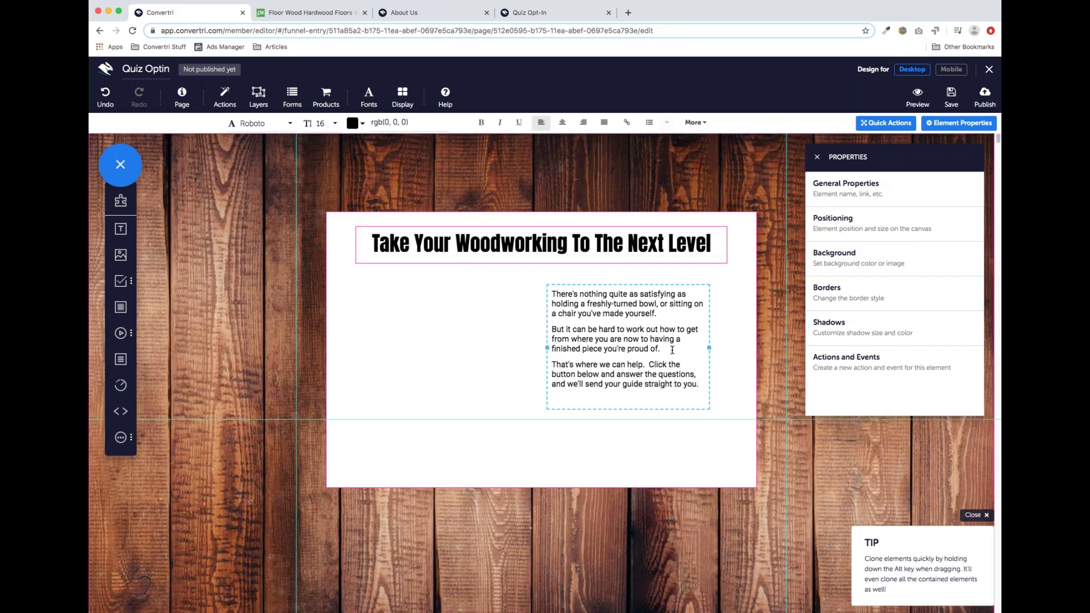
Widen the body text element slightly toward the panel's right edge and delete the empty line at its end.
click(696, 455)
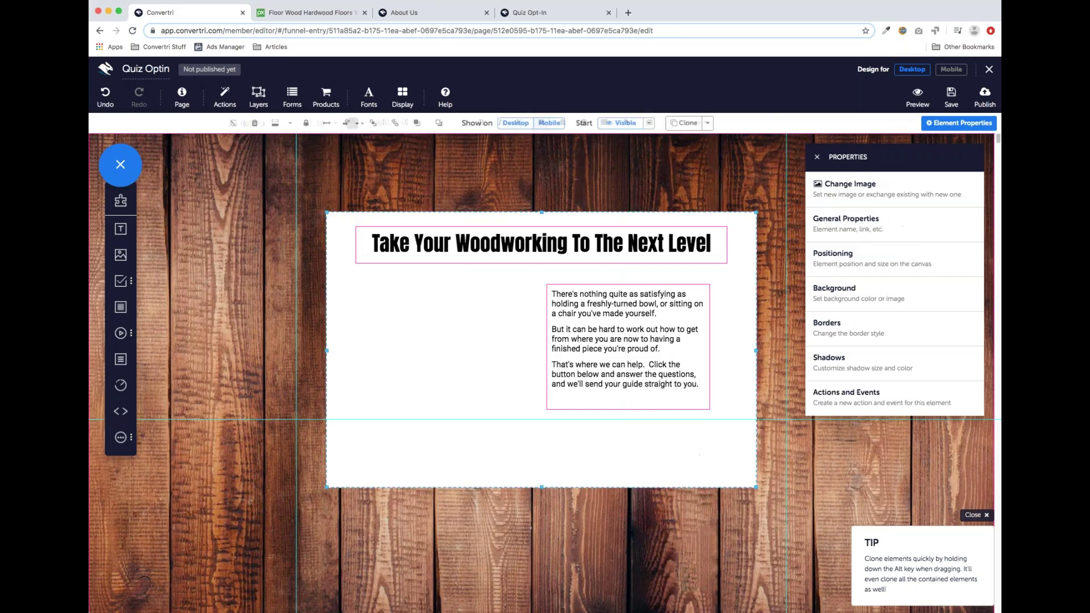
click(710, 348)
drag(710, 349, 722, 347)
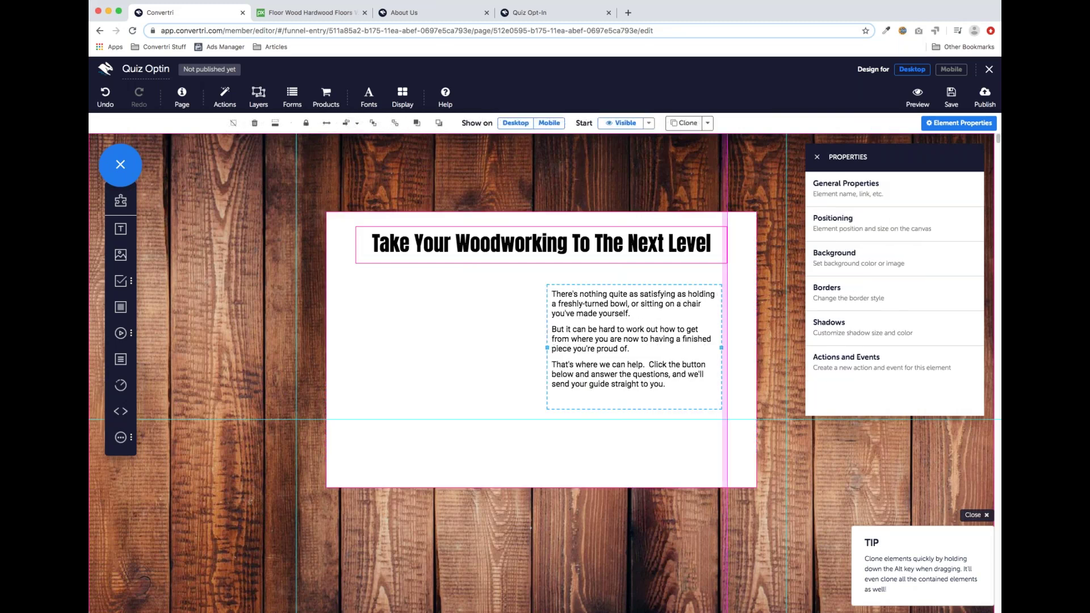
click(679, 394)
key(BackSpace)
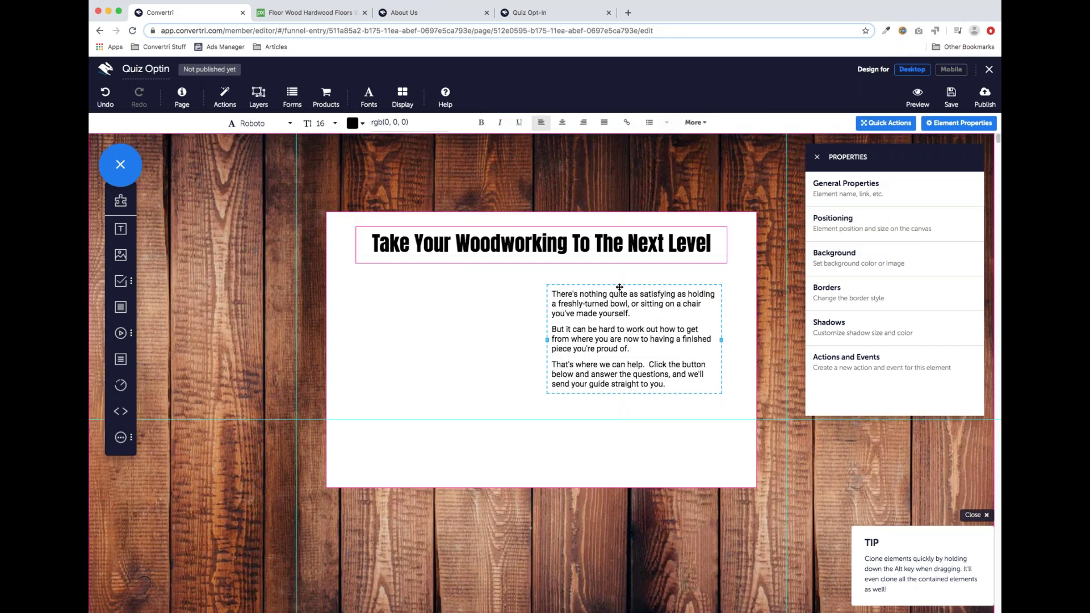
key(Escape)
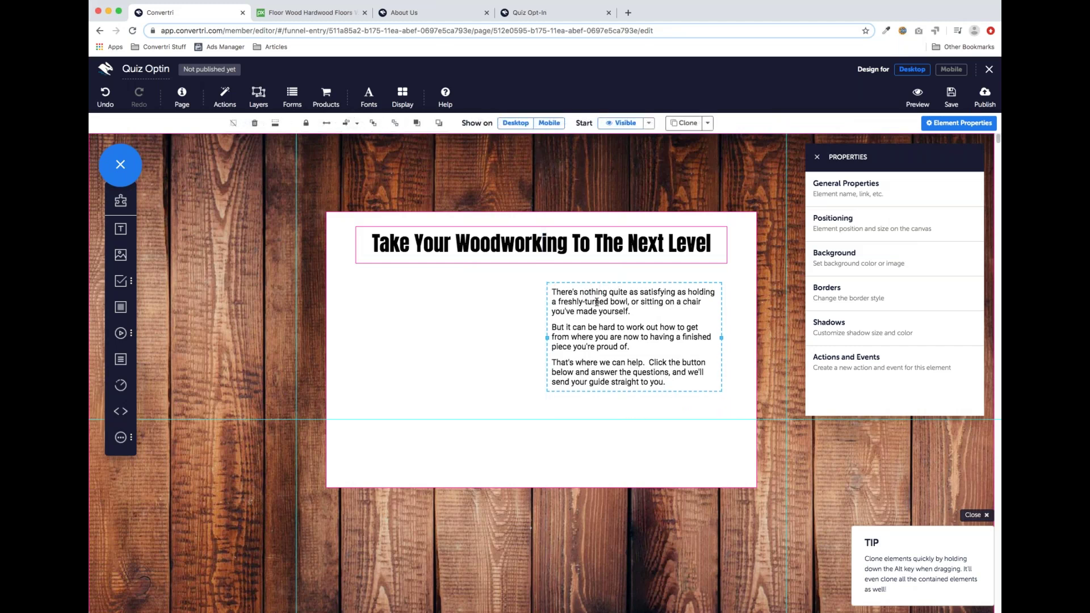
Set the font family of the page's default Paragraph text style to Lato.
click(182, 96)
click(386, 171)
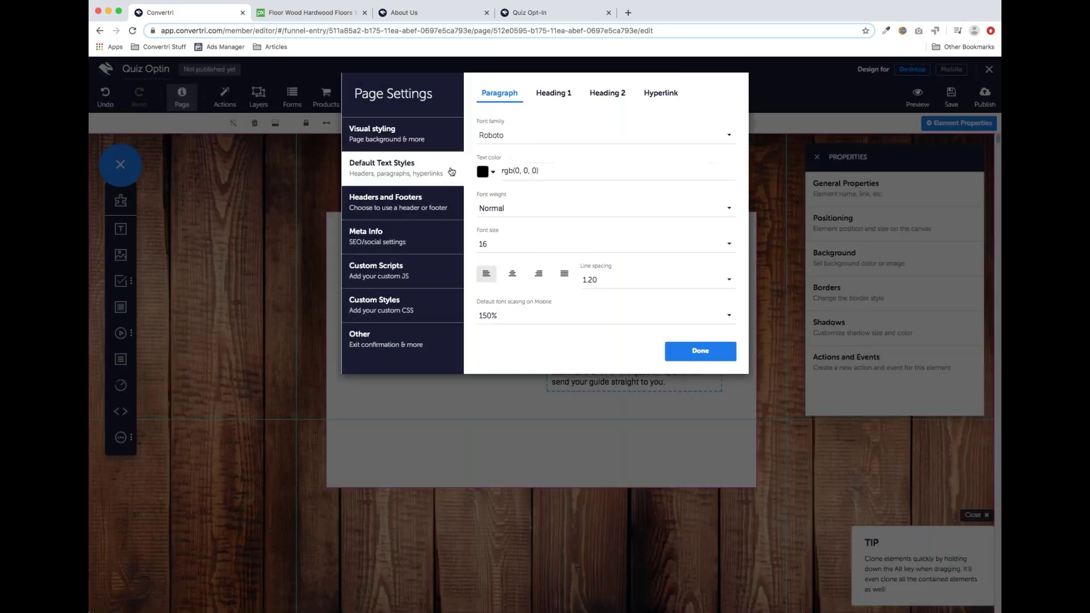
click(500, 136)
scroll(542, 206, down, 10)
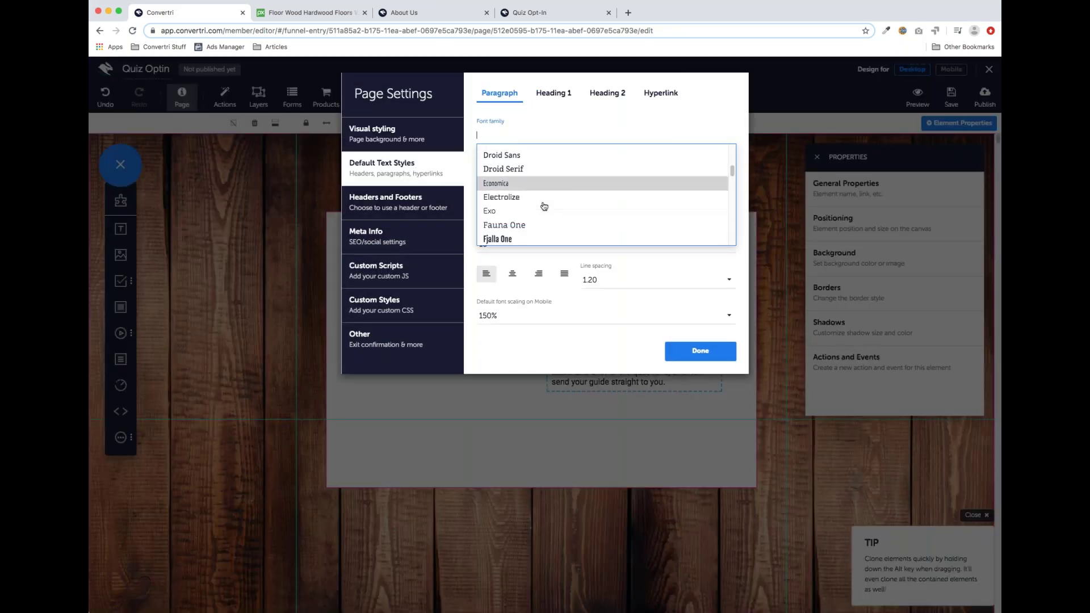
click(536, 215)
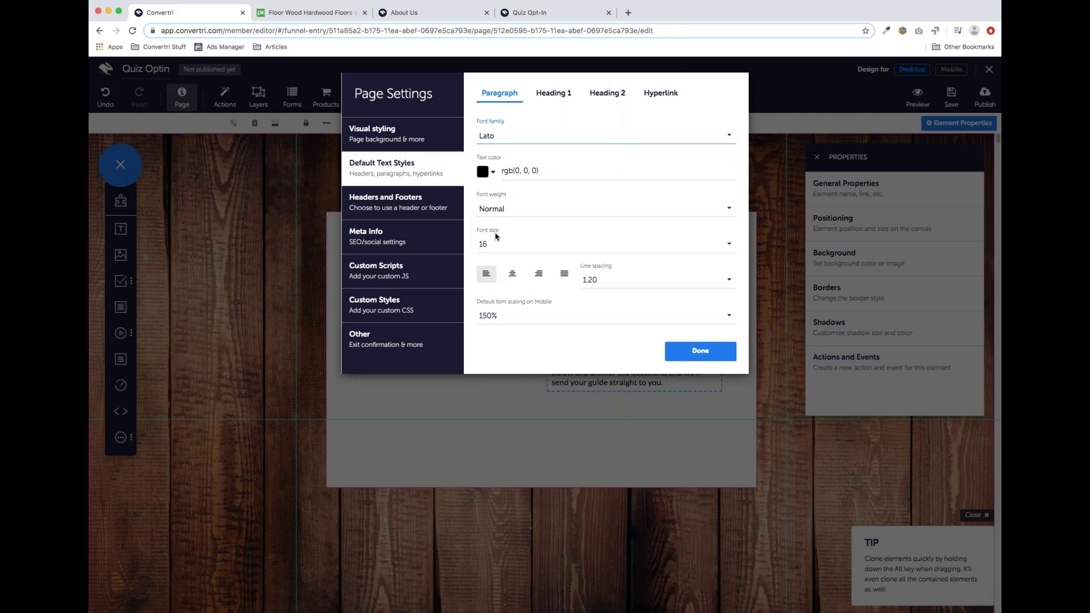
Set the line spacing of the page's default Paragraph text style to 1.60 and close the page settings.
click(617, 285)
scroll(629, 220, down, 3)
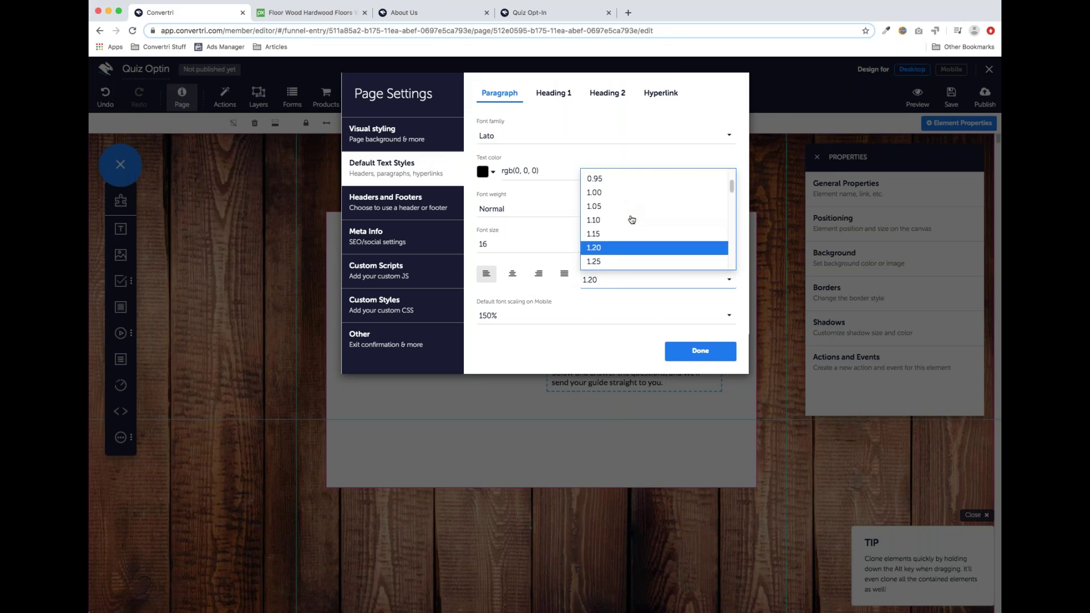
scroll(632, 220, down, 4)
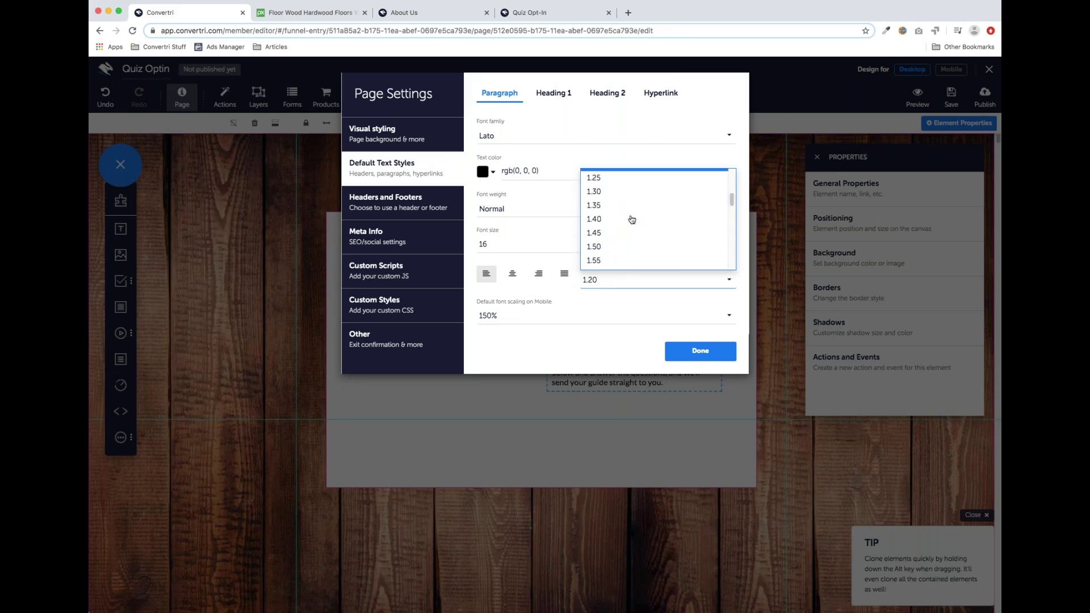
click(630, 251)
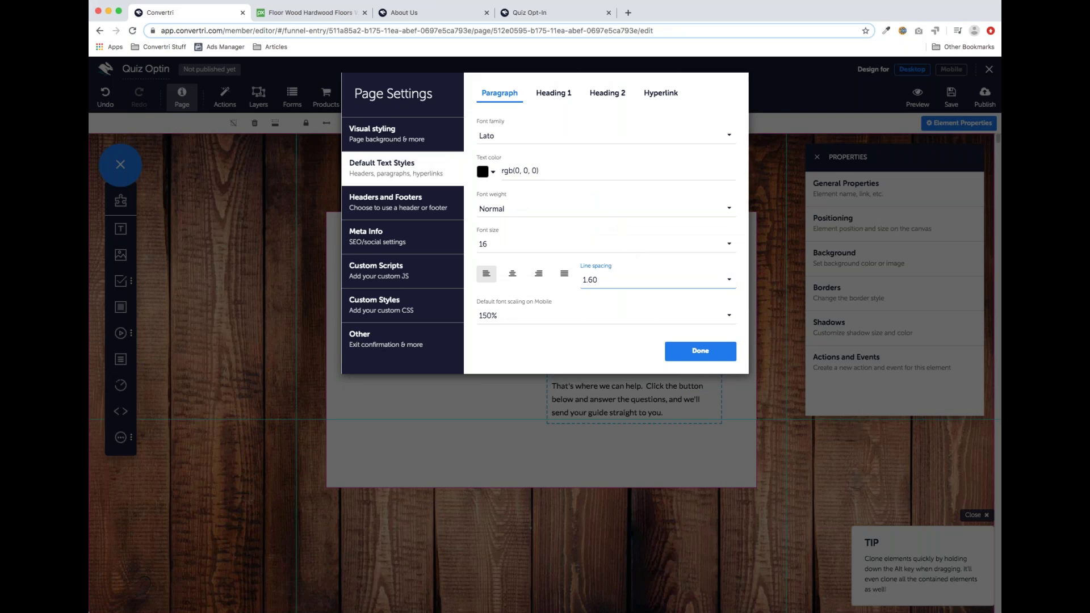
click(703, 360)
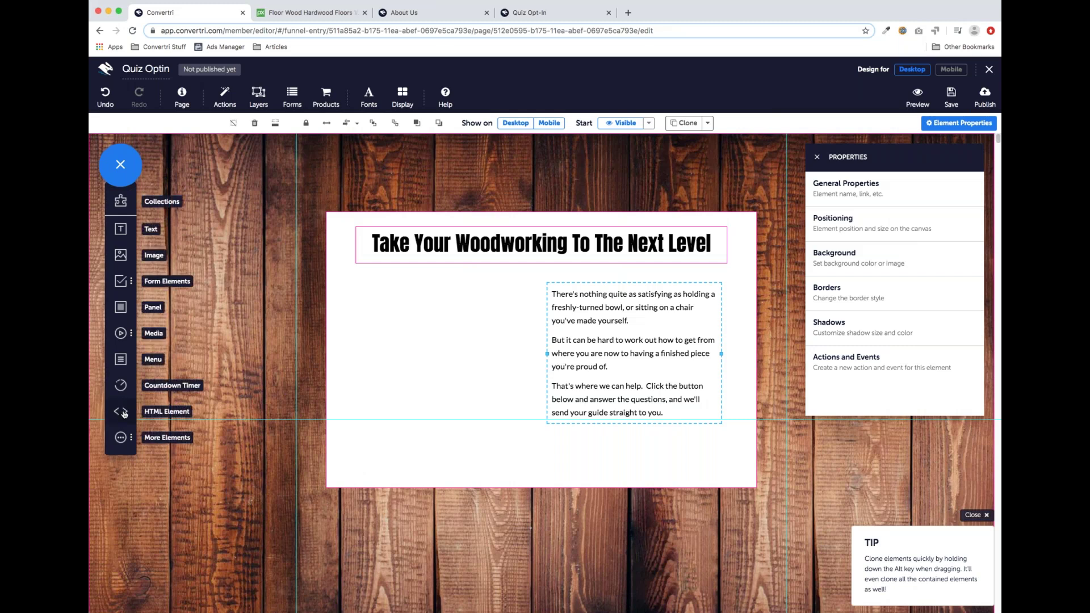
drag(121, 413, 404, 331)
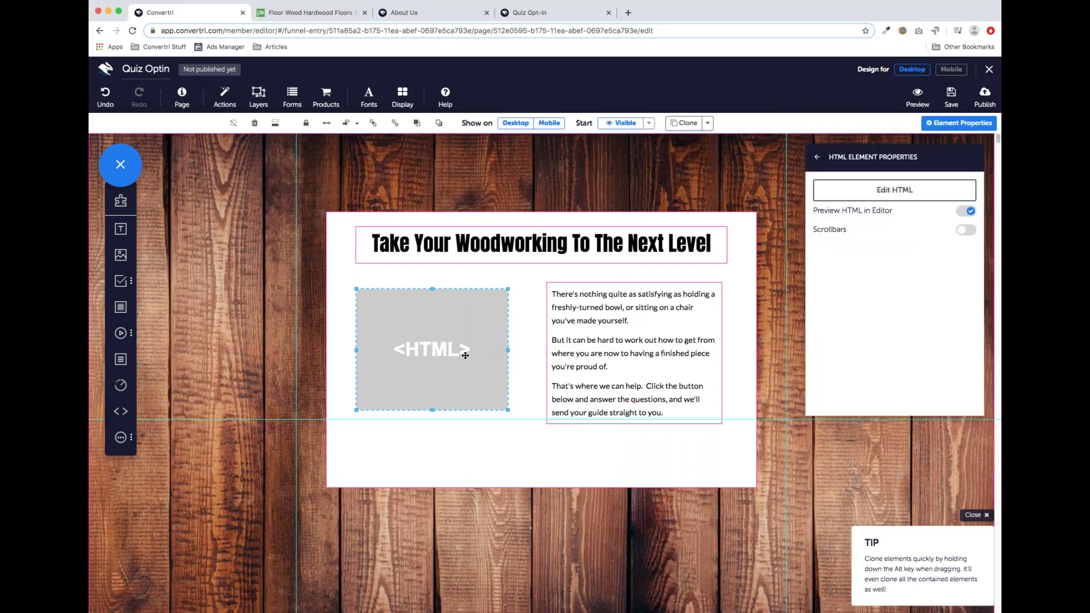
click(863, 192)
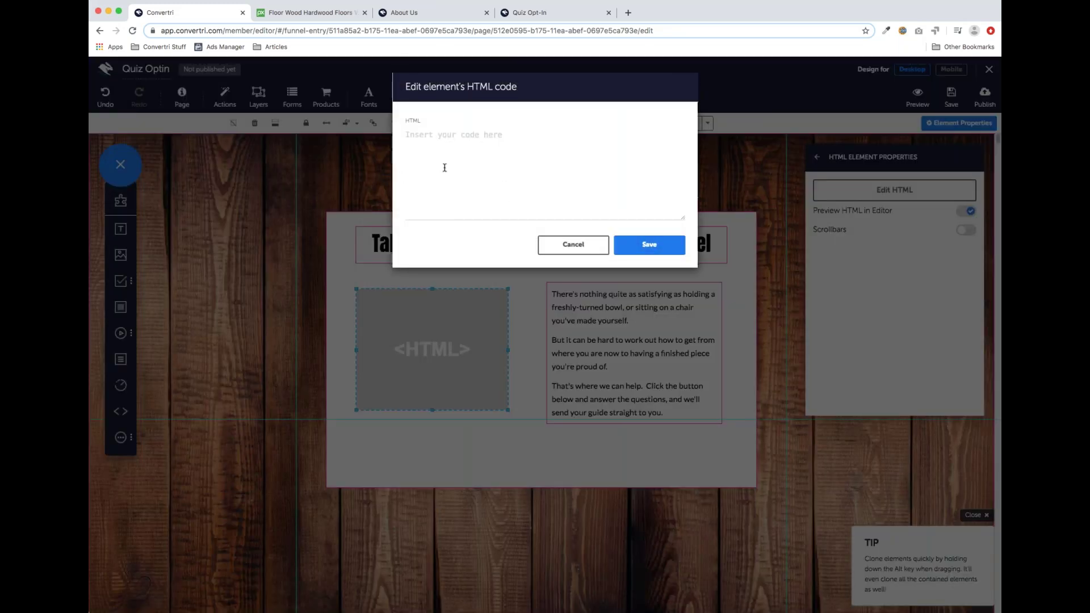
click(546, 245)
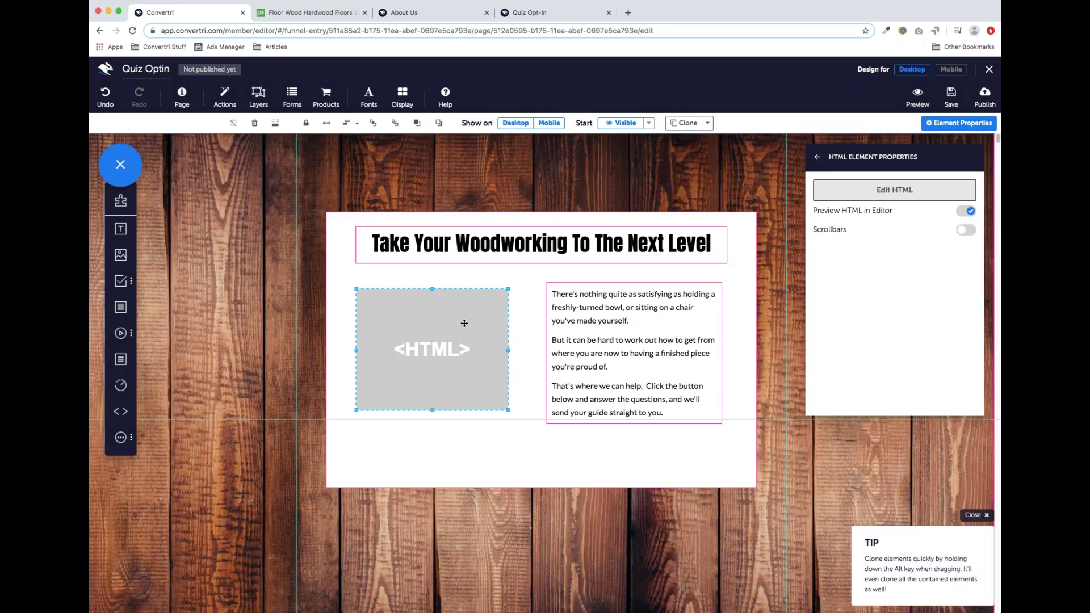
click(256, 124)
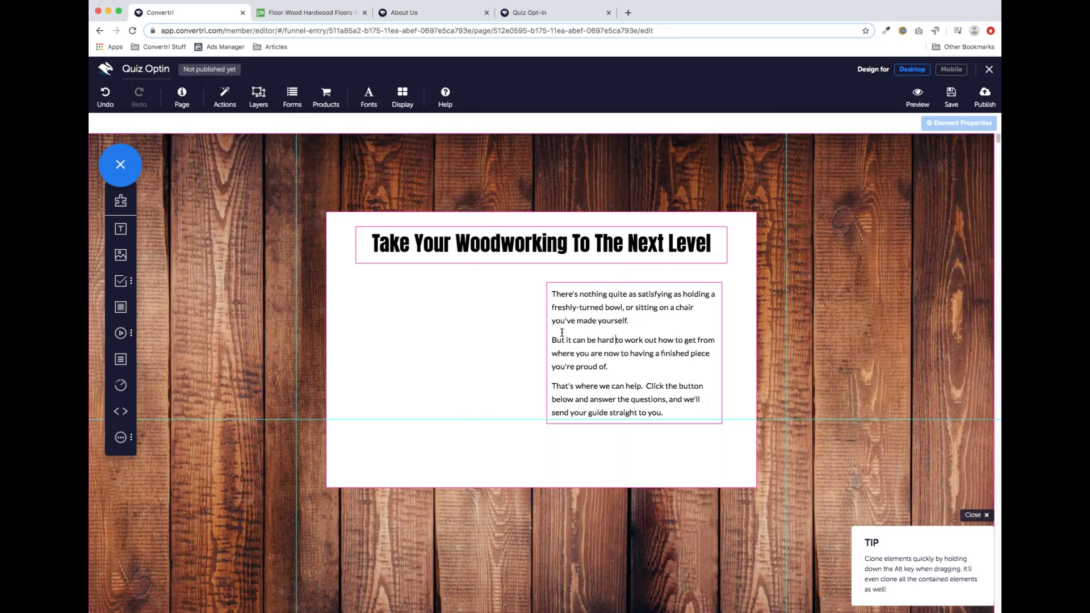
click(655, 283)
click(655, 284)
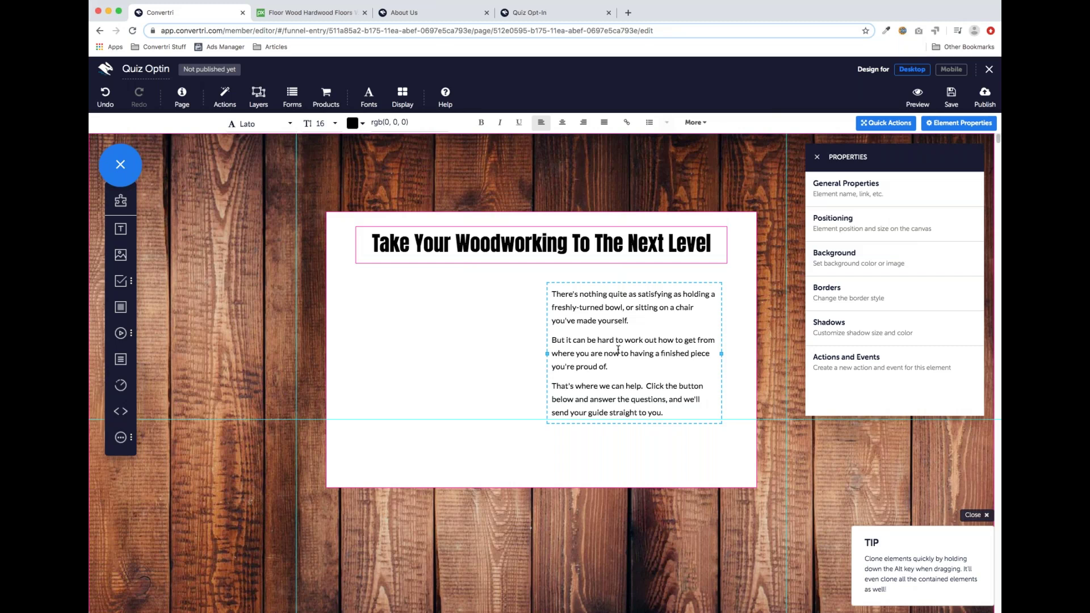
drag(608, 368, 552, 361)
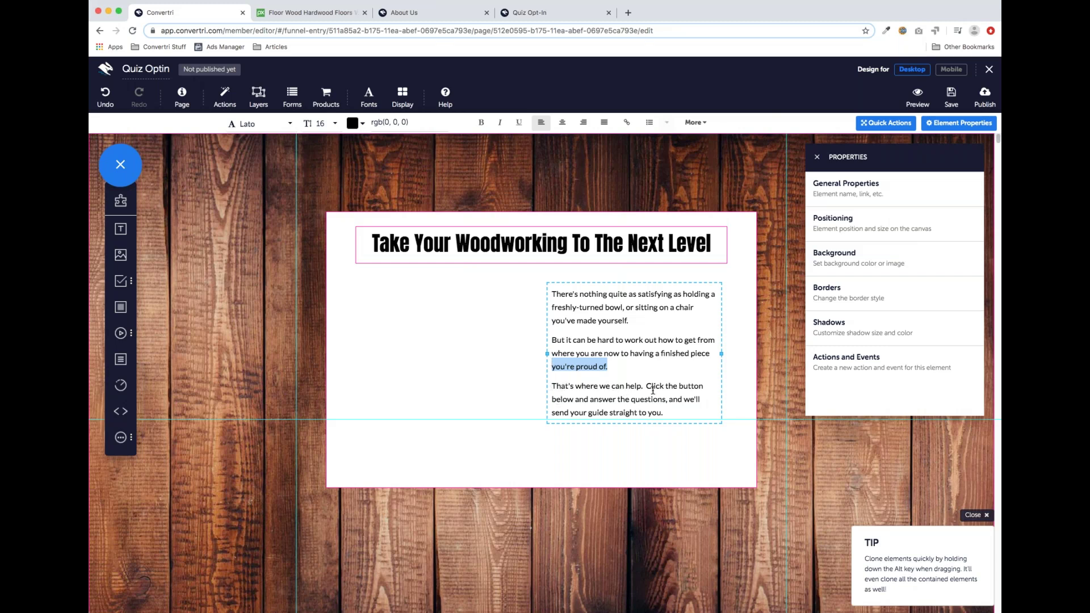
click(613, 390)
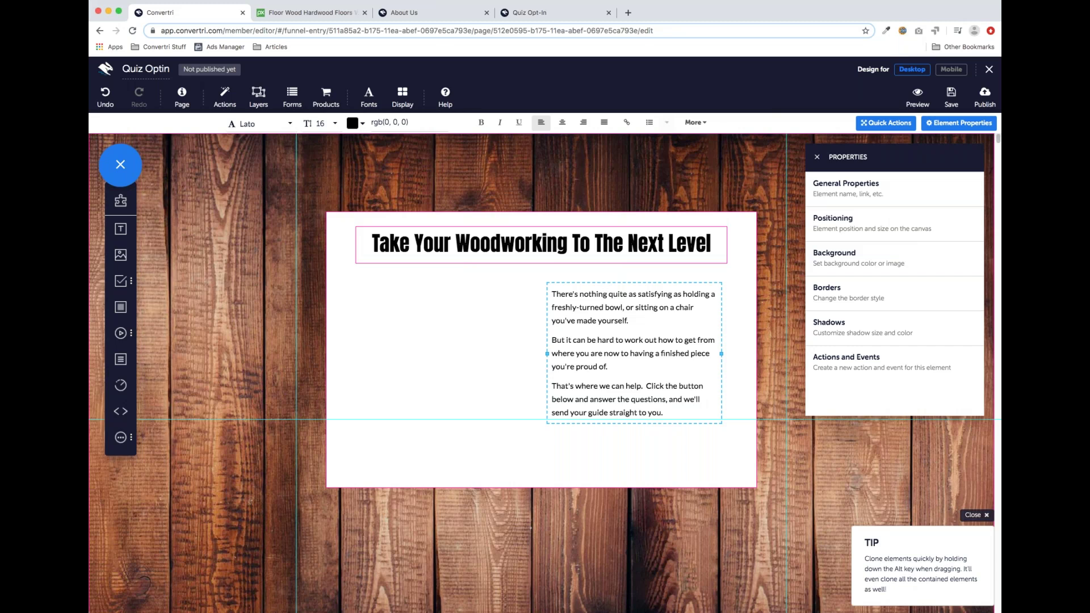
Add a button below the body text, label it "Download Now" and set its mode to Trigger.
click(118, 282)
drag(155, 313, 609, 450)
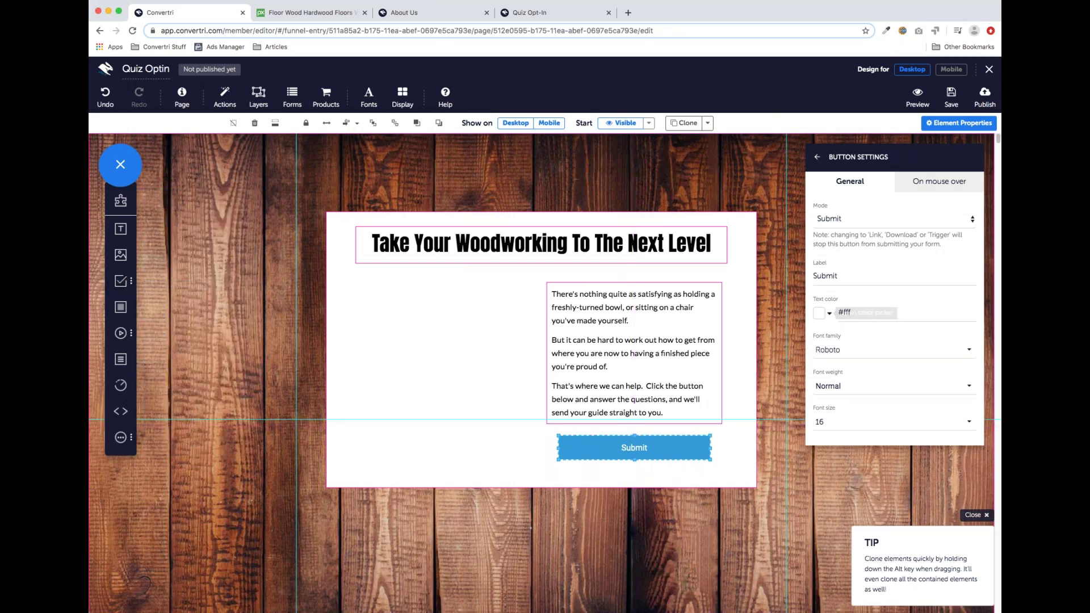
drag(840, 276, 814, 275)
text(Download Now)
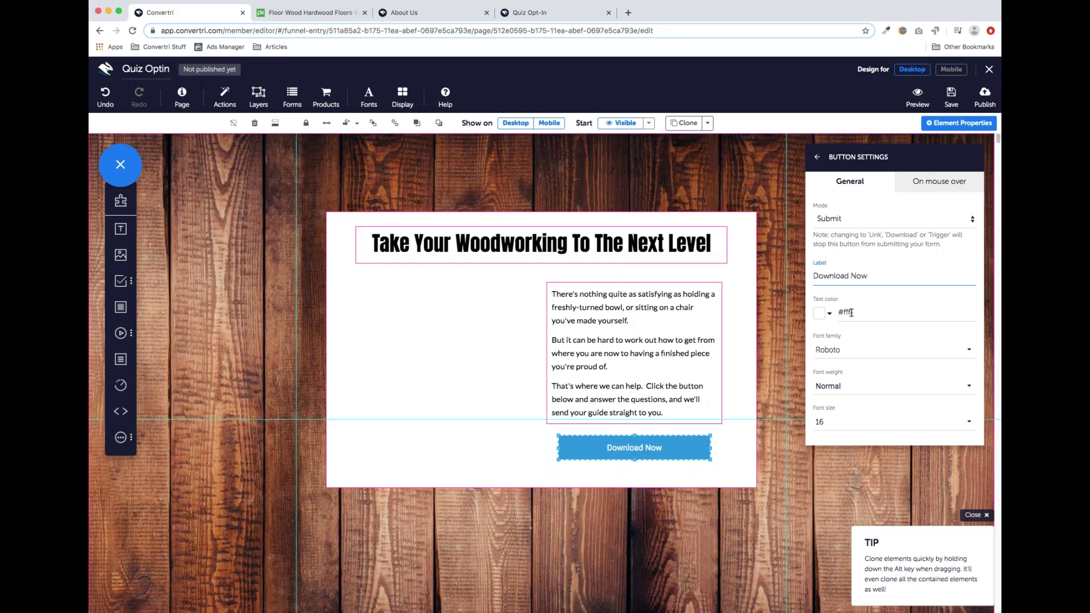
click(889, 227)
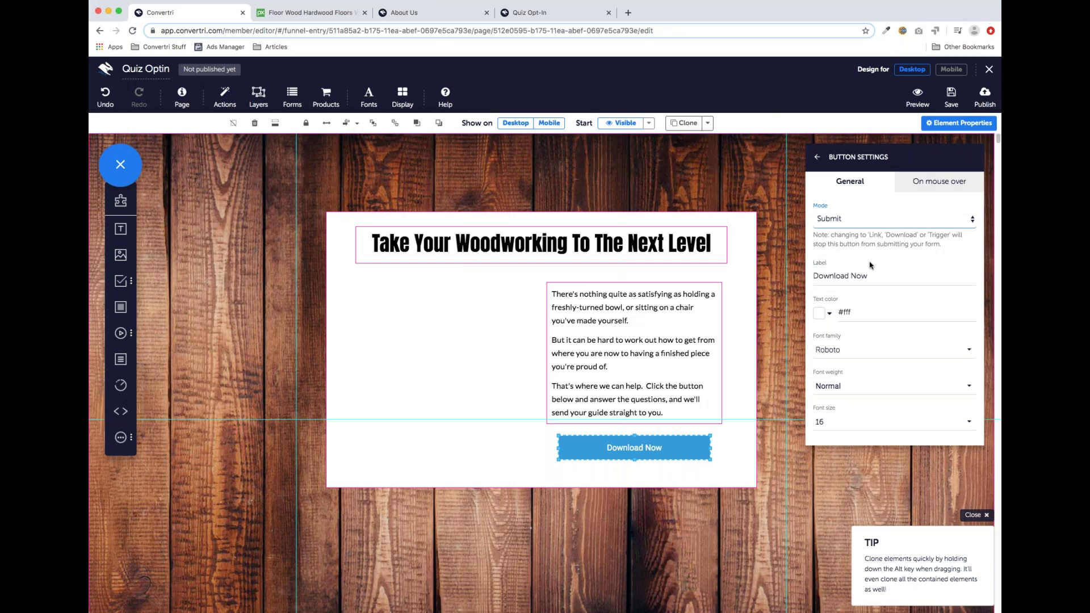
key(t)
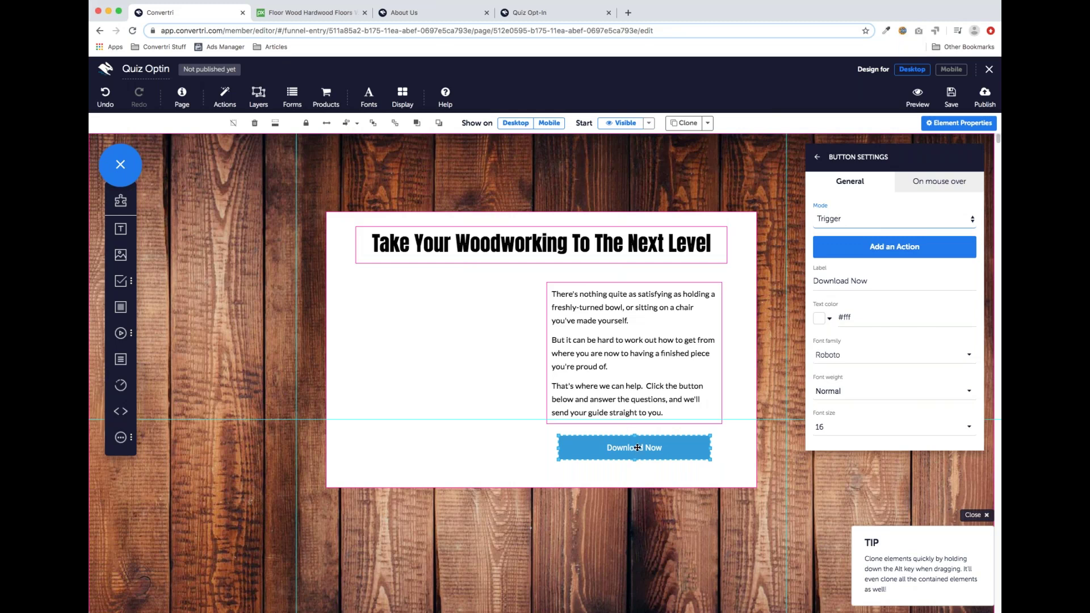
Set the Download Now button's font family to Lato and its font weight to Bold.
click(892, 361)
scroll(859, 294, down, 5)
scroll(860, 295, down, 3)
scroll(858, 284, up, 4)
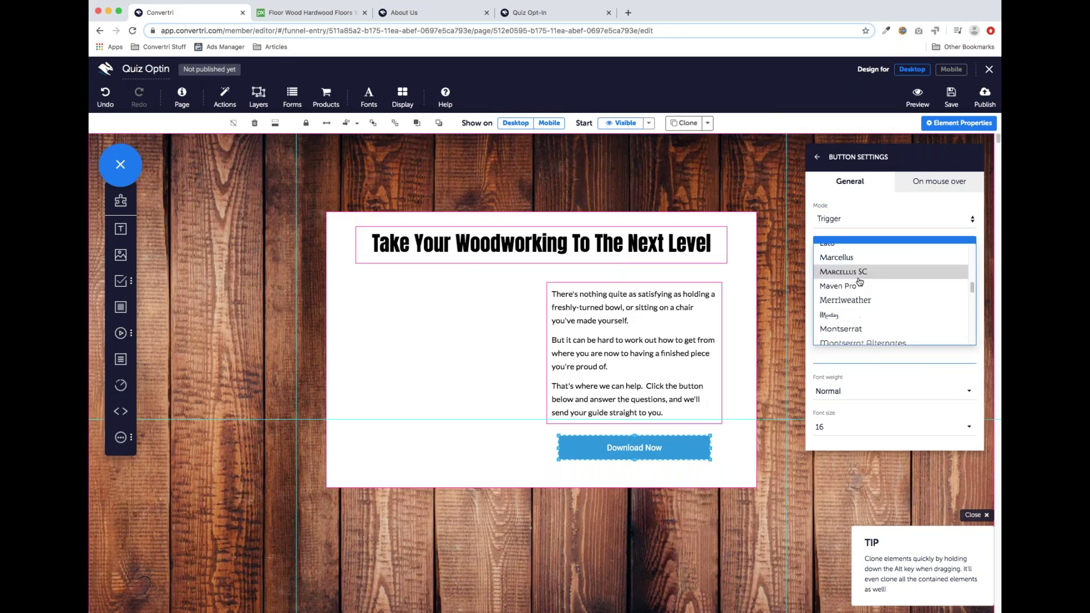
click(857, 282)
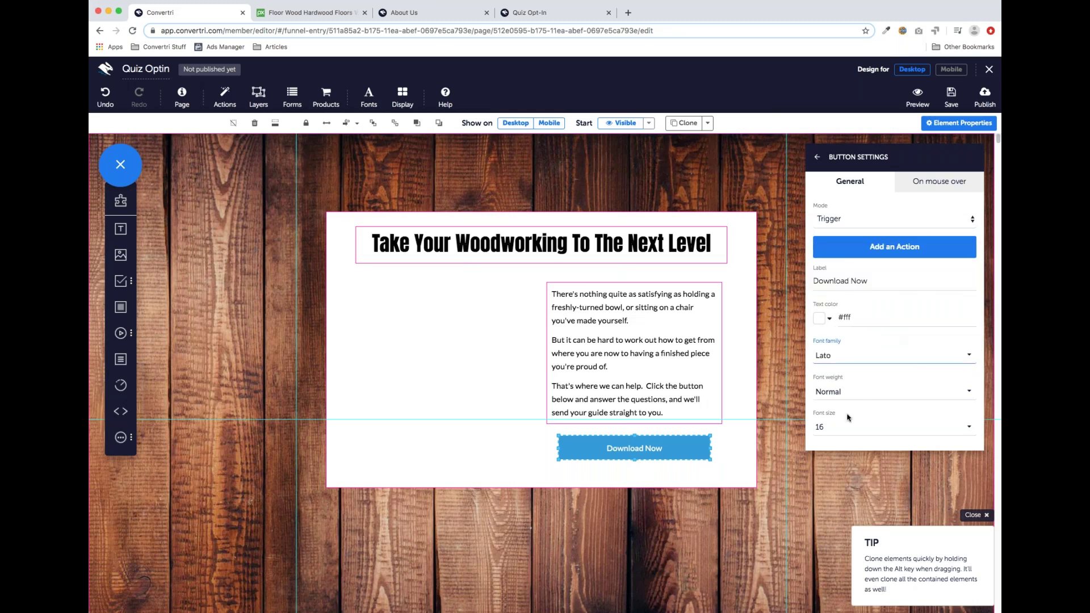
click(858, 396)
click(855, 374)
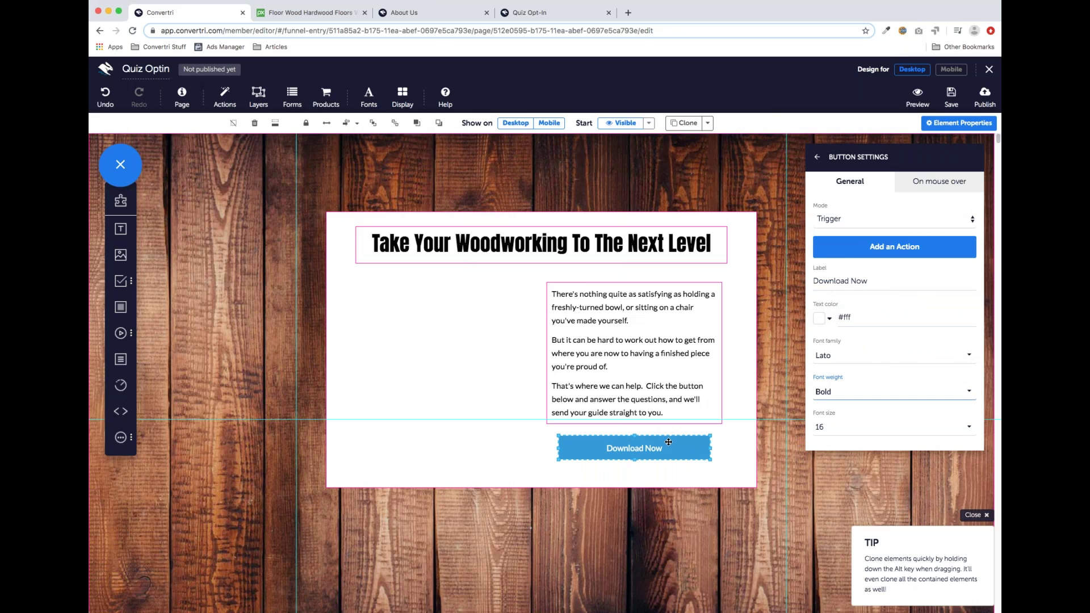
click(541, 435)
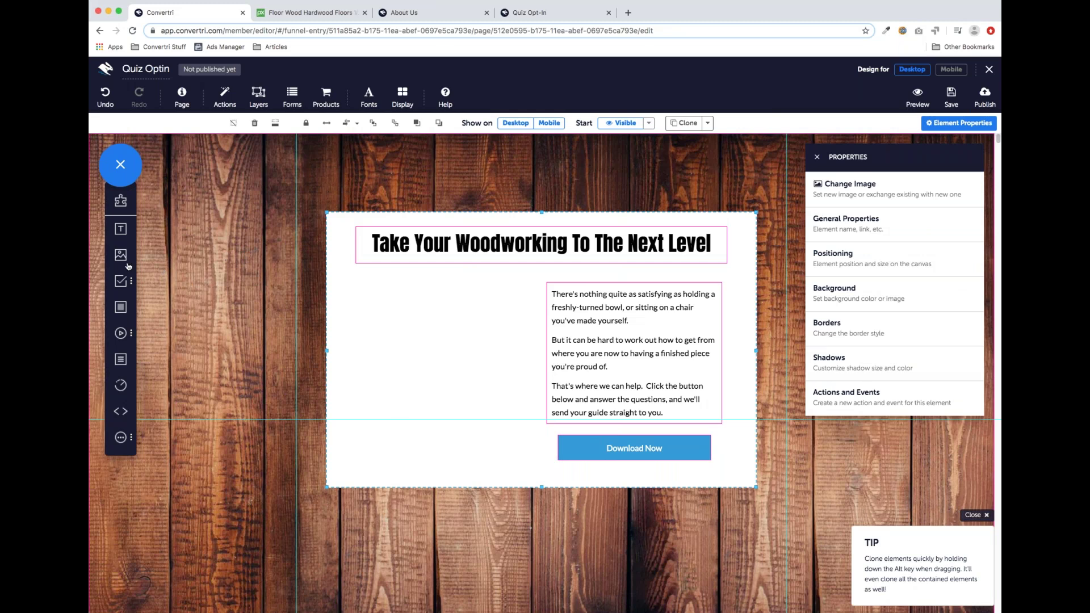
Insert the image Report-cover-mockup.png from the media gallery's home folder onto the white panel.
drag(121, 258, 432, 433)
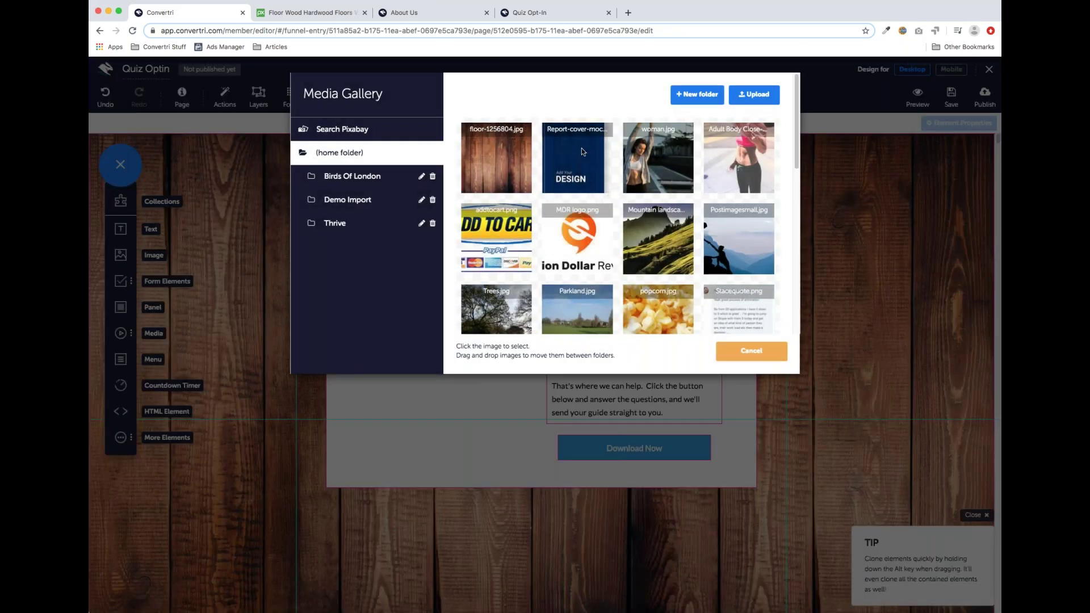
click(583, 152)
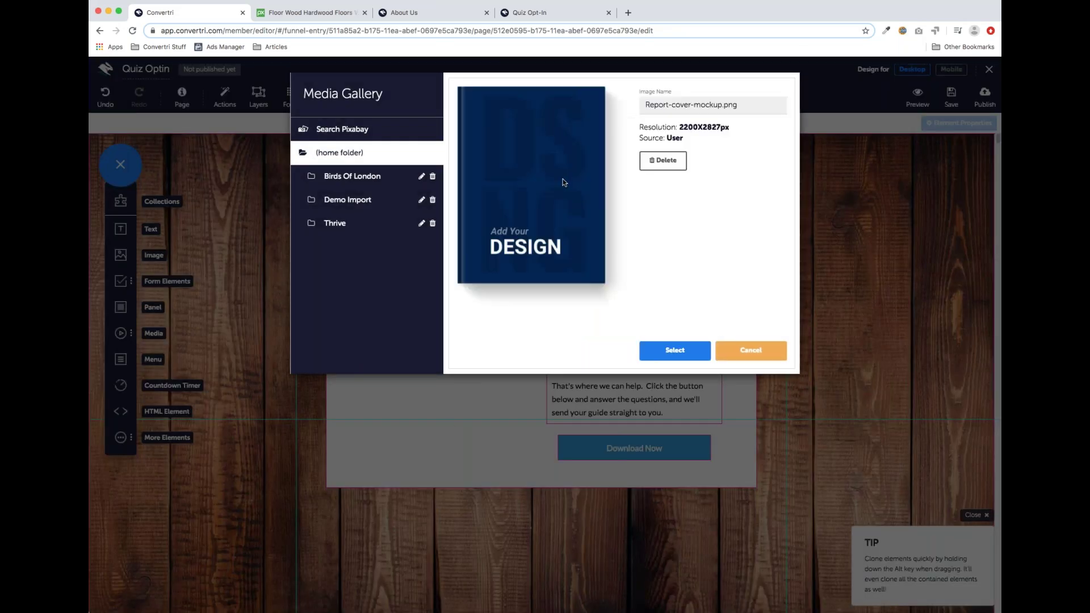
click(665, 353)
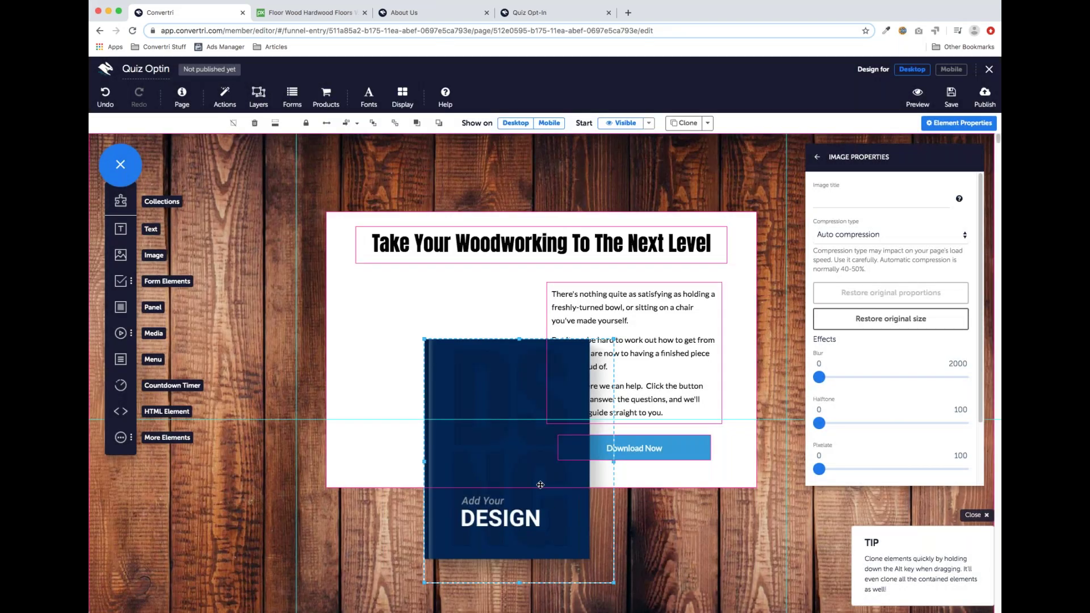
Shrink the report cover image to fit the panel and place it beside the body text at about x 153, y 281.
drag(541, 485, 469, 424)
drag(517, 485, 502, 465)
mouse_move(407, 347)
mouse_down()
mouse_move(437, 347)
mouse_move(427, 349)
mouse_up()
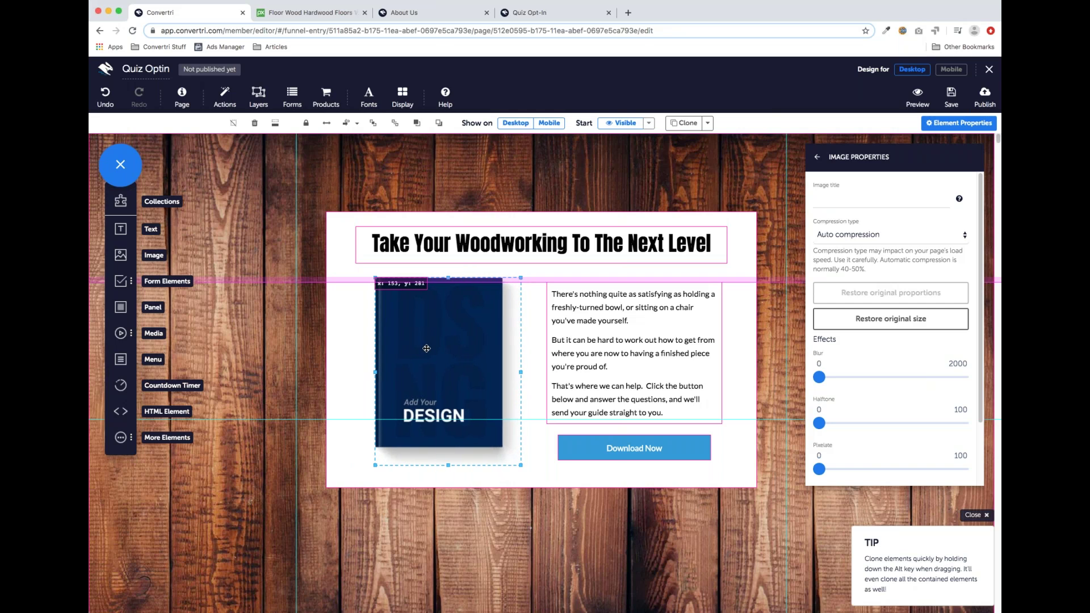
drag(427, 349, 427, 348)
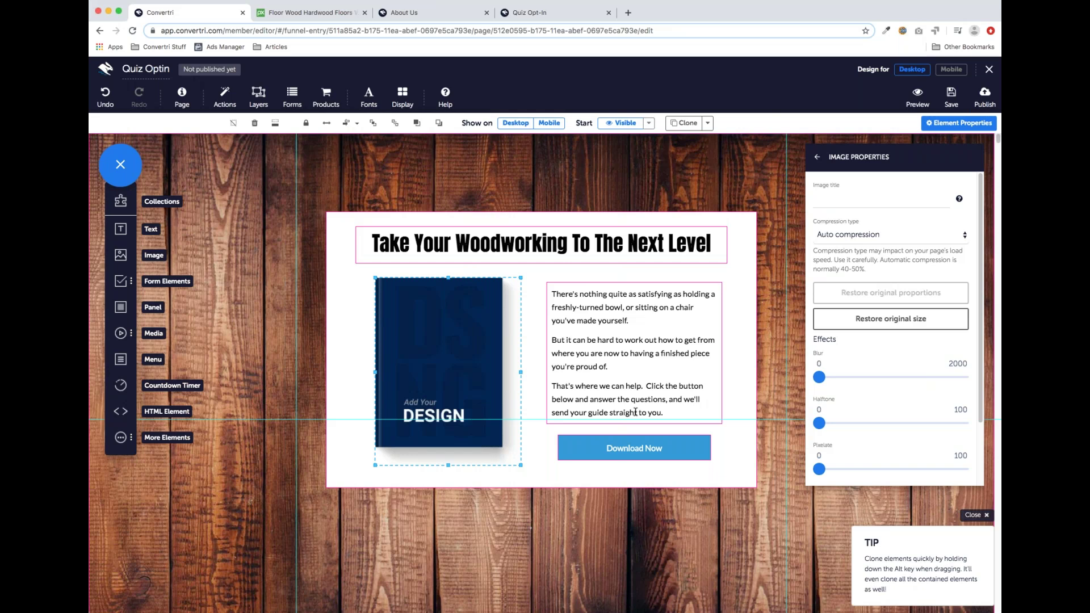
click(609, 450)
click(576, 480)
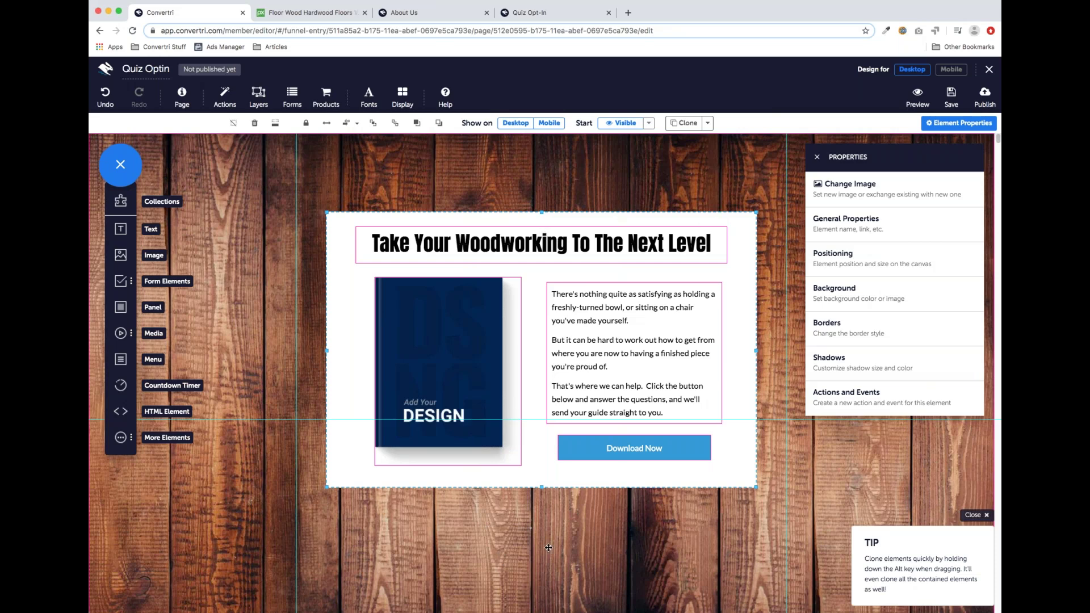
click(607, 167)
scroll(729, 281, up, 2)
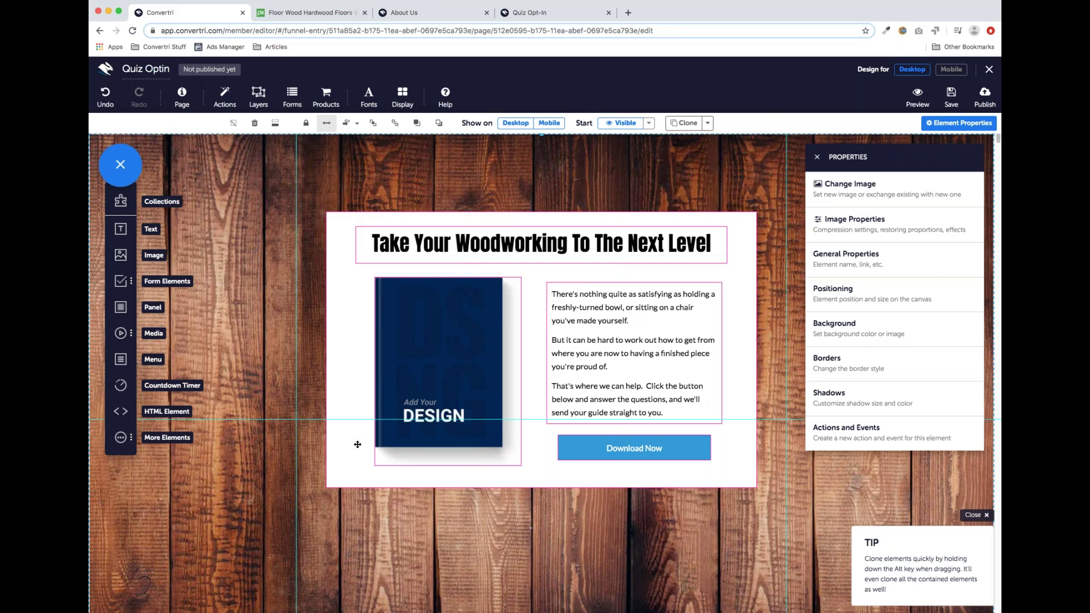
click(857, 355)
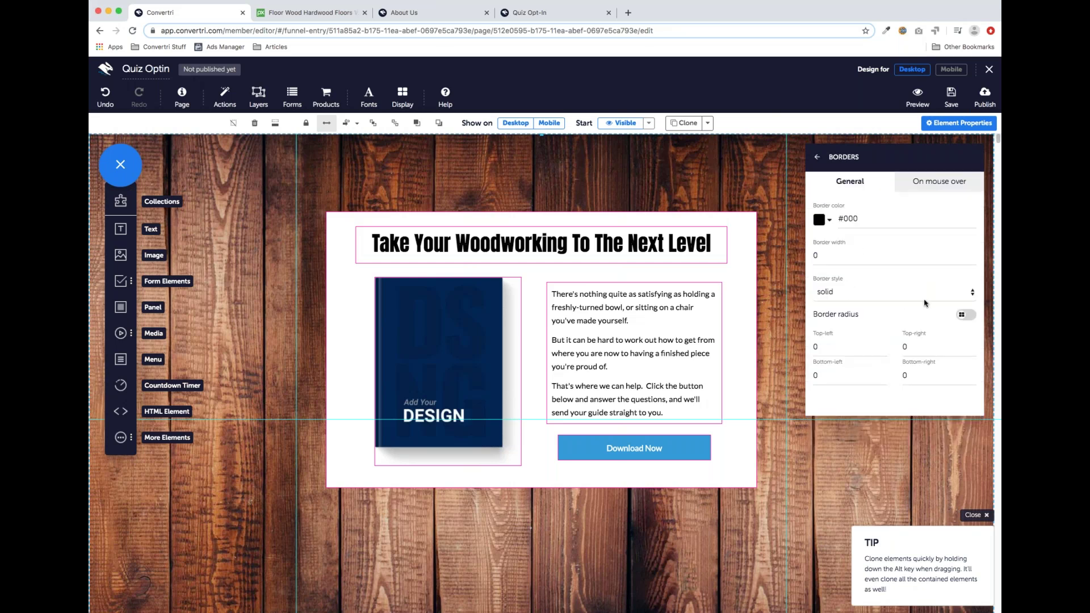
click(966, 314)
click(862, 354)
key(Left)
text(2)
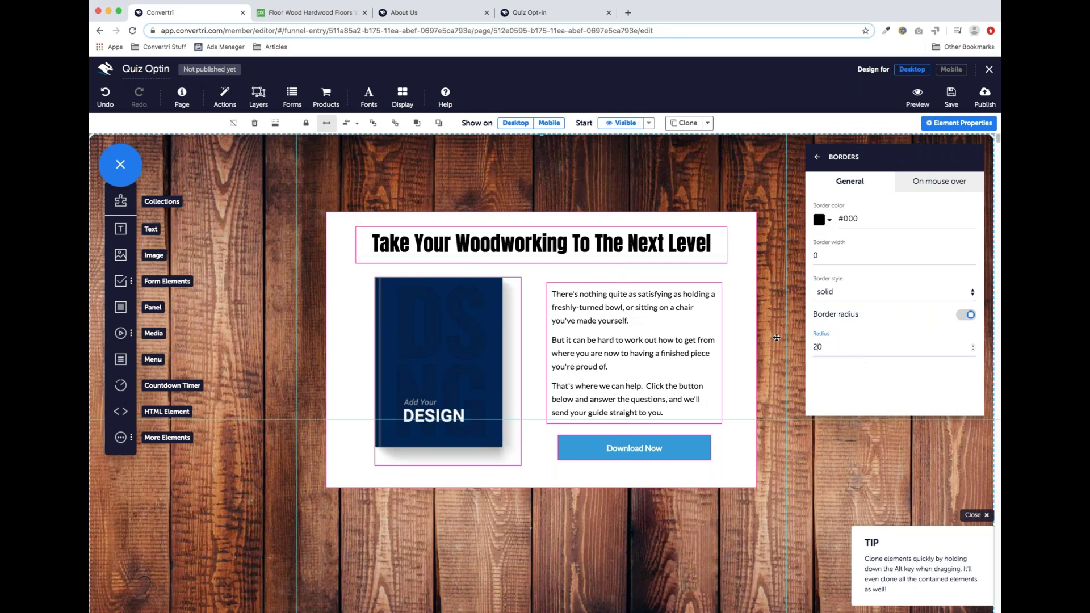
key(BackSpace)
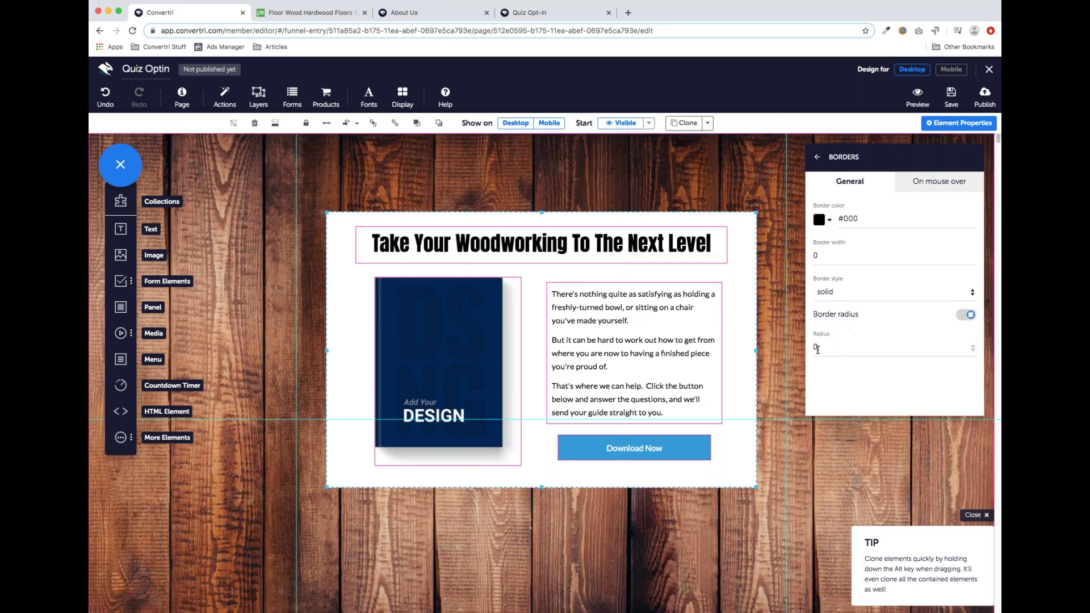
Round all corners of the white panel with a border radius of 20.
click(815, 348)
text(2)
click(779, 316)
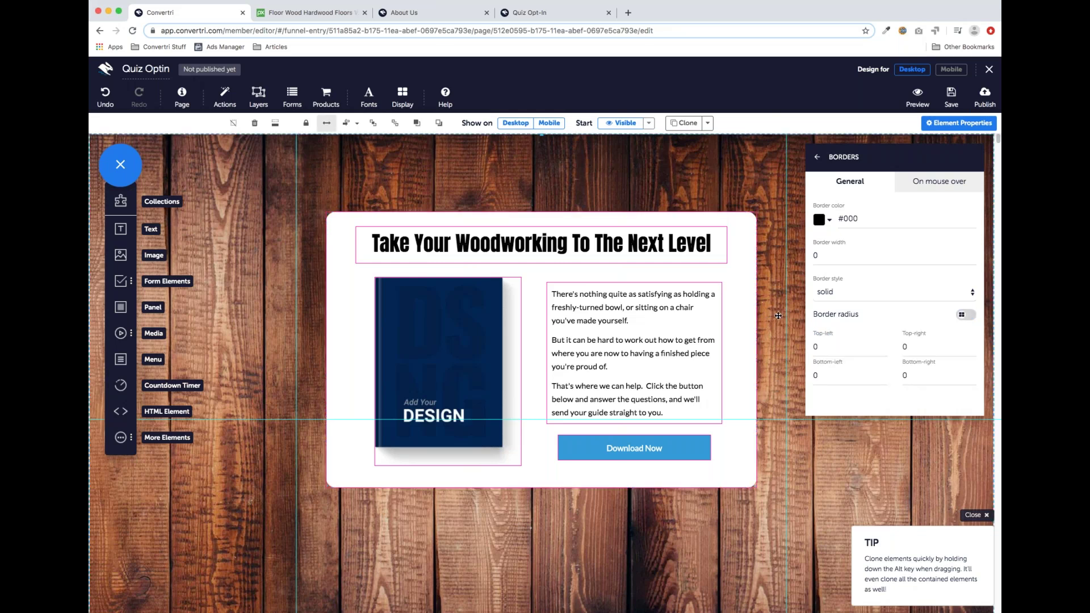
Turn off the display of element outlines in the editor.
click(408, 98)
click(506, 144)
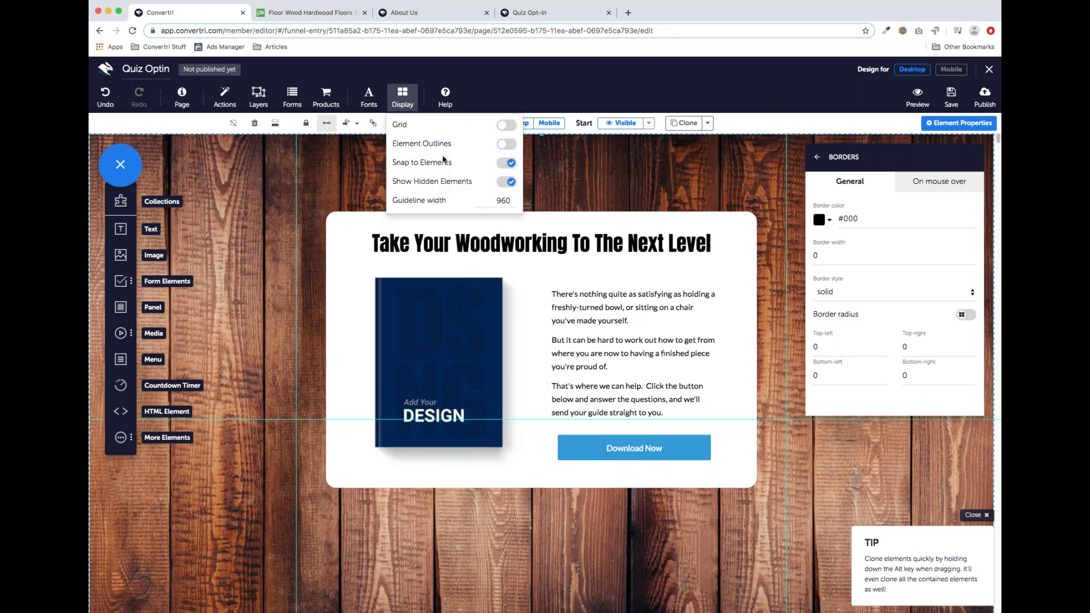
click(405, 102)
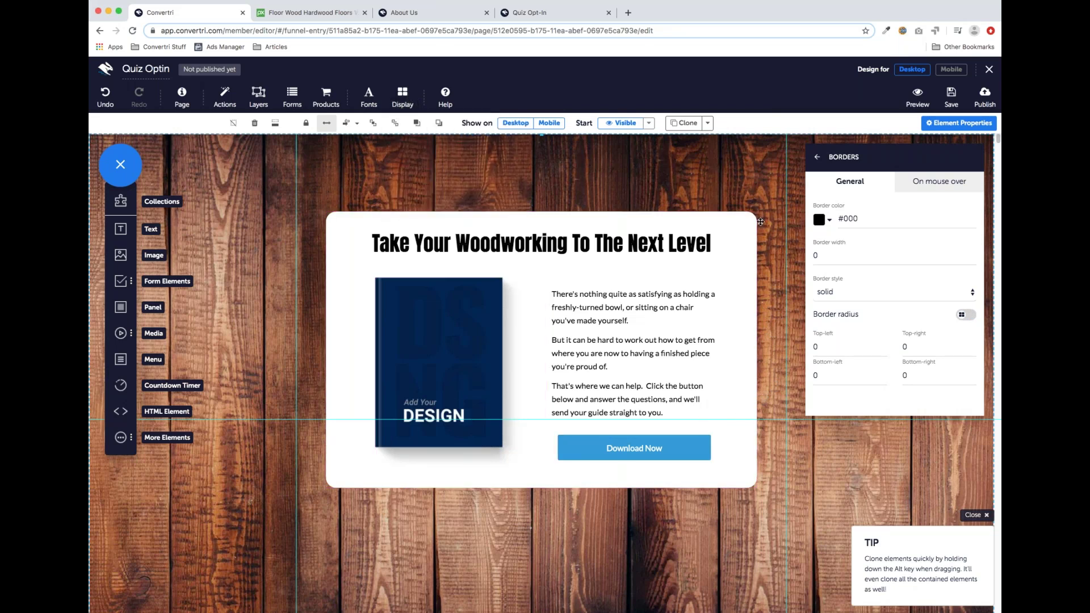
Add a shadow to the white panel with horizontal shift 10, vertical shift 10 and blur 15.
click(742, 313)
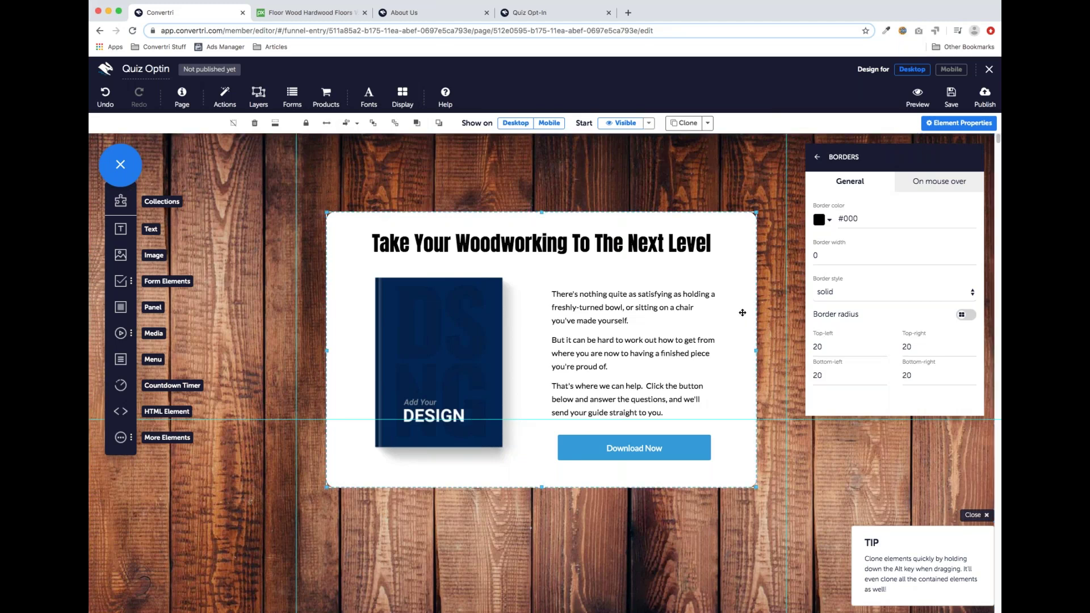
click(816, 158)
click(831, 364)
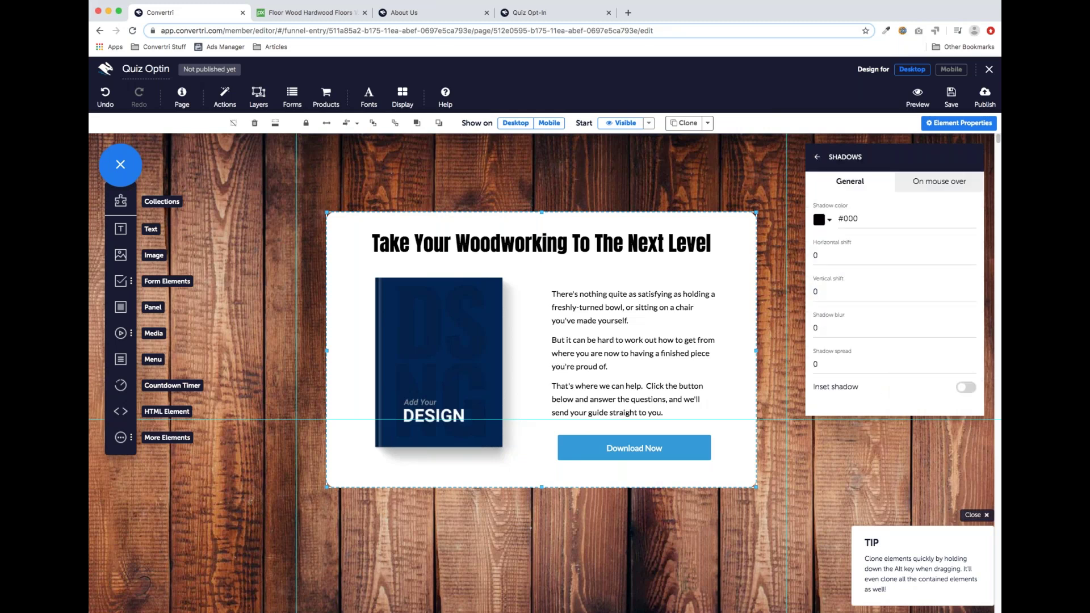
click(821, 257)
text(1)
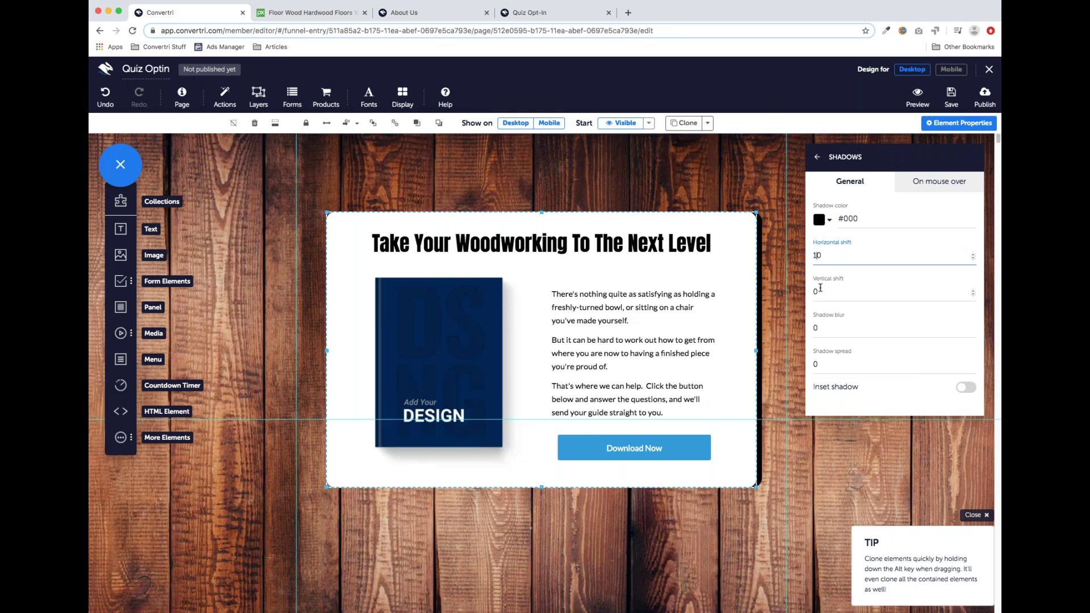
click(815, 293)
text(1)
click(817, 328)
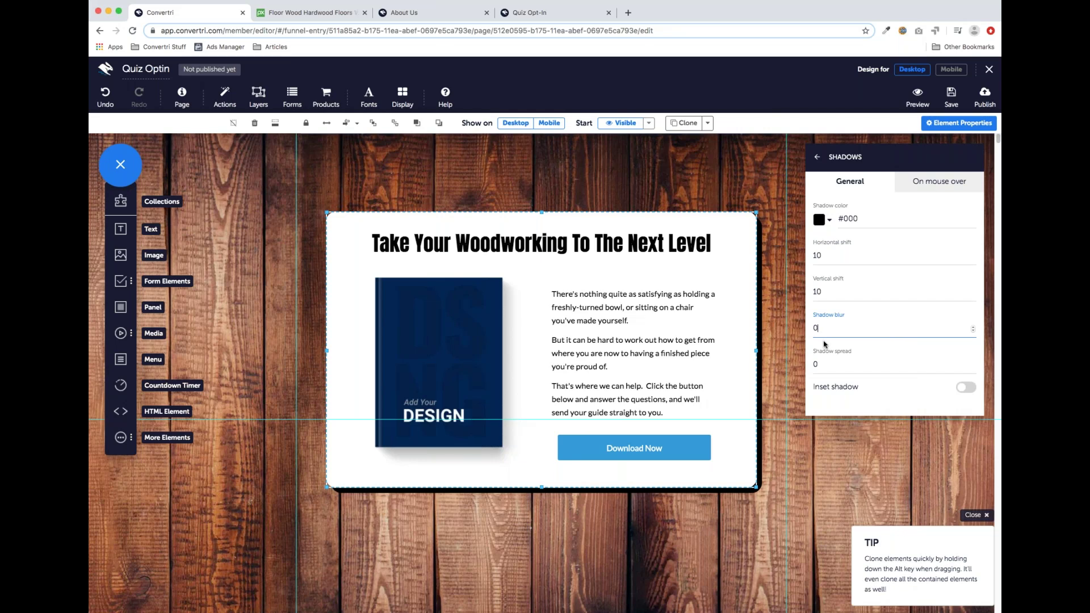
text(15)
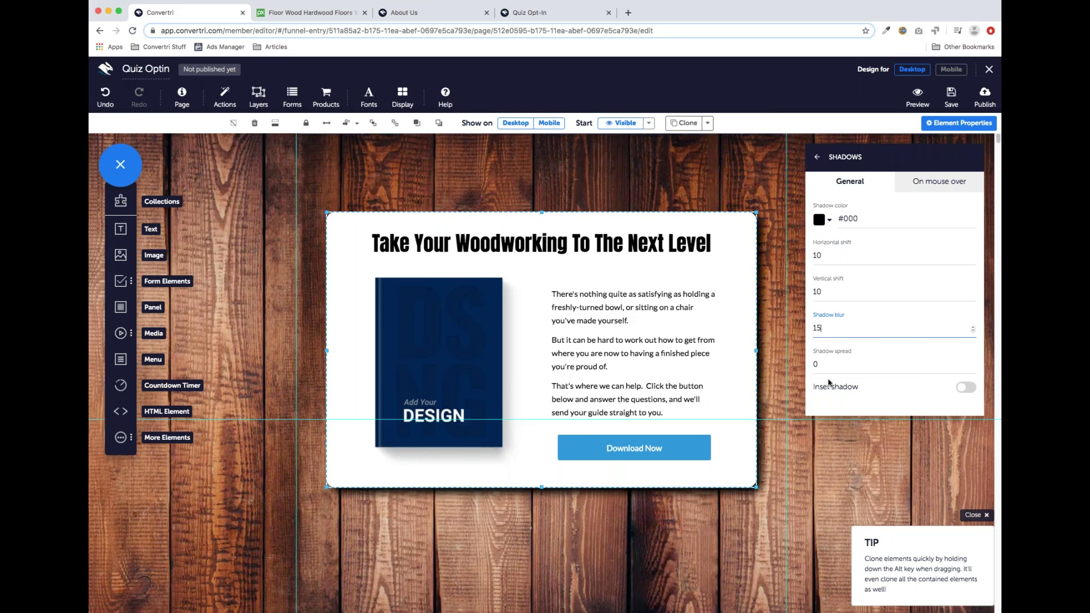
click(788, 461)
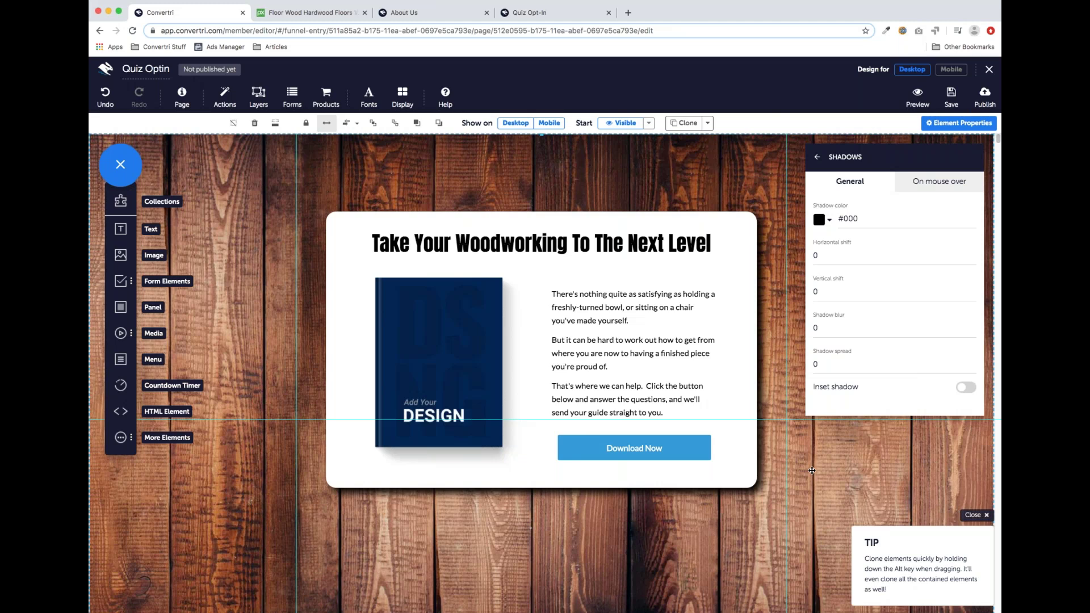
click(744, 246)
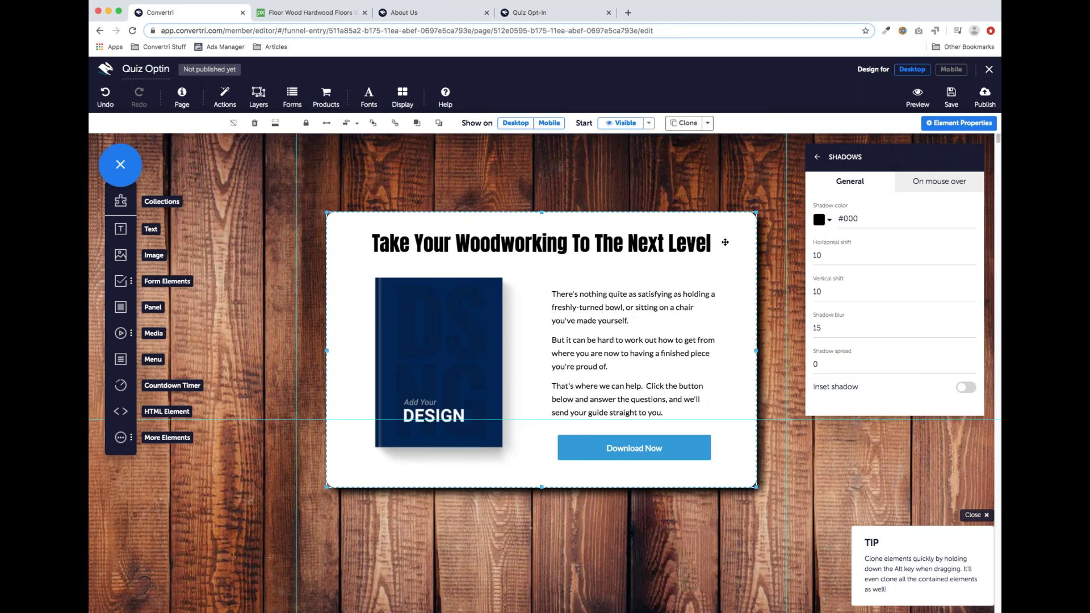
click(813, 504)
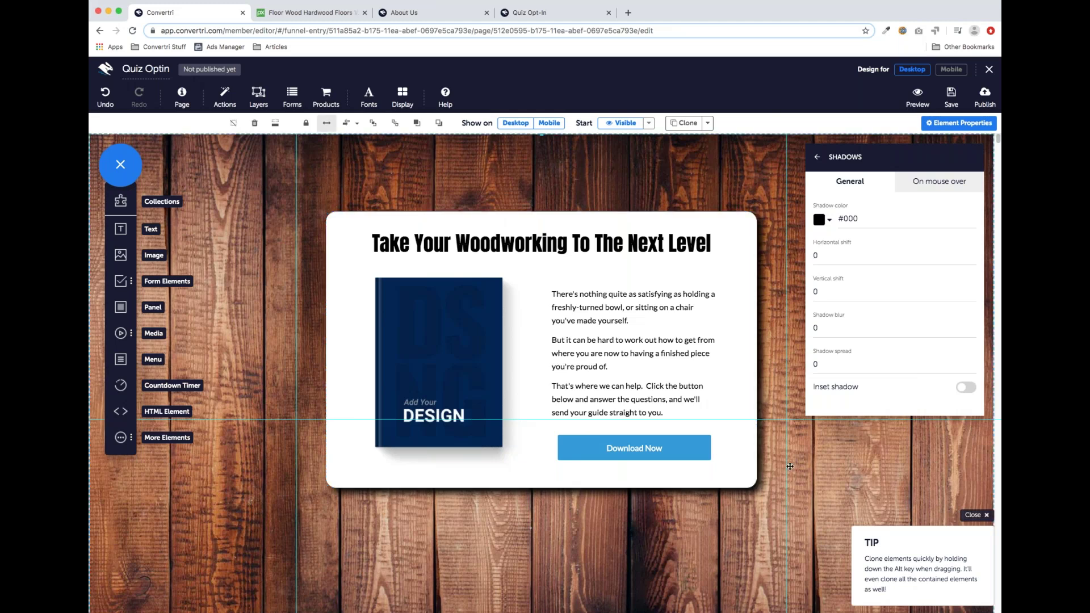
Reduce the white panel's shadow offset to a horizontal shift of 5 and a vertical shift of 5.
click(743, 275)
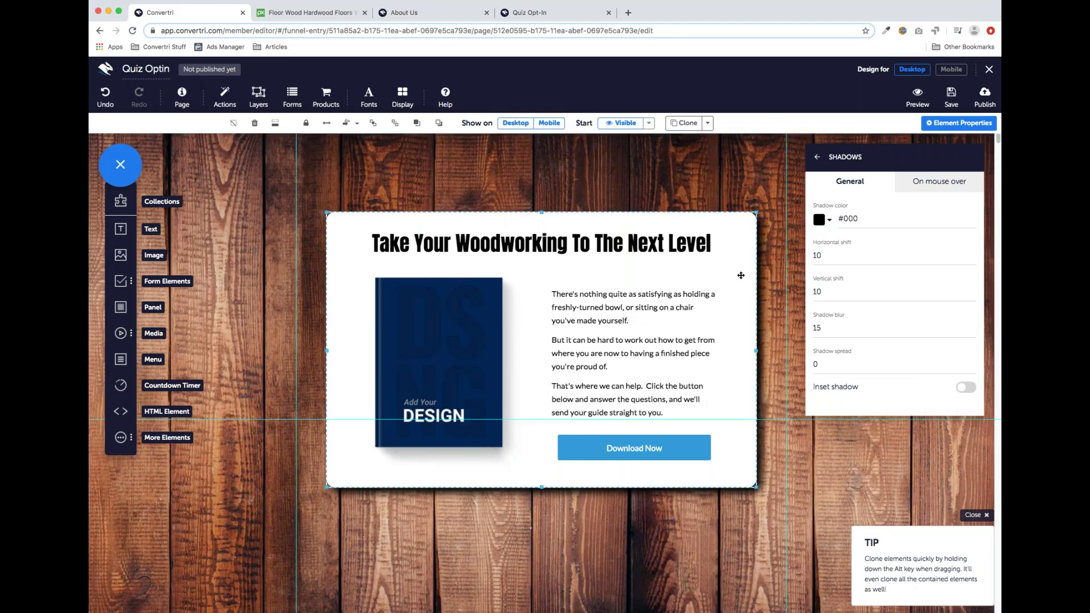
double_click(816, 256)
text(5)
double_click(816, 292)
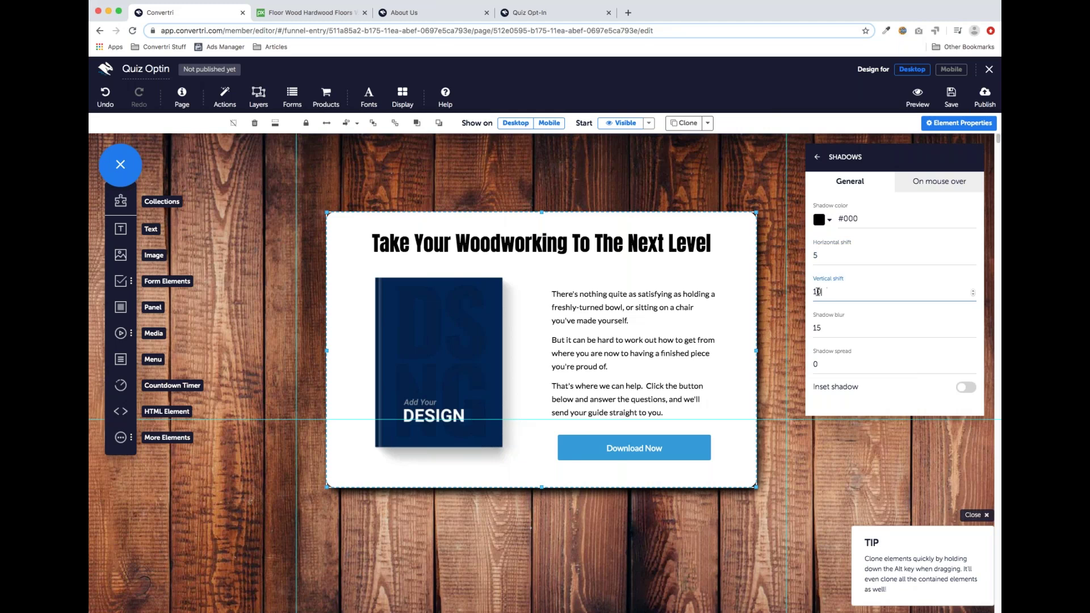
text(5)
click(793, 530)
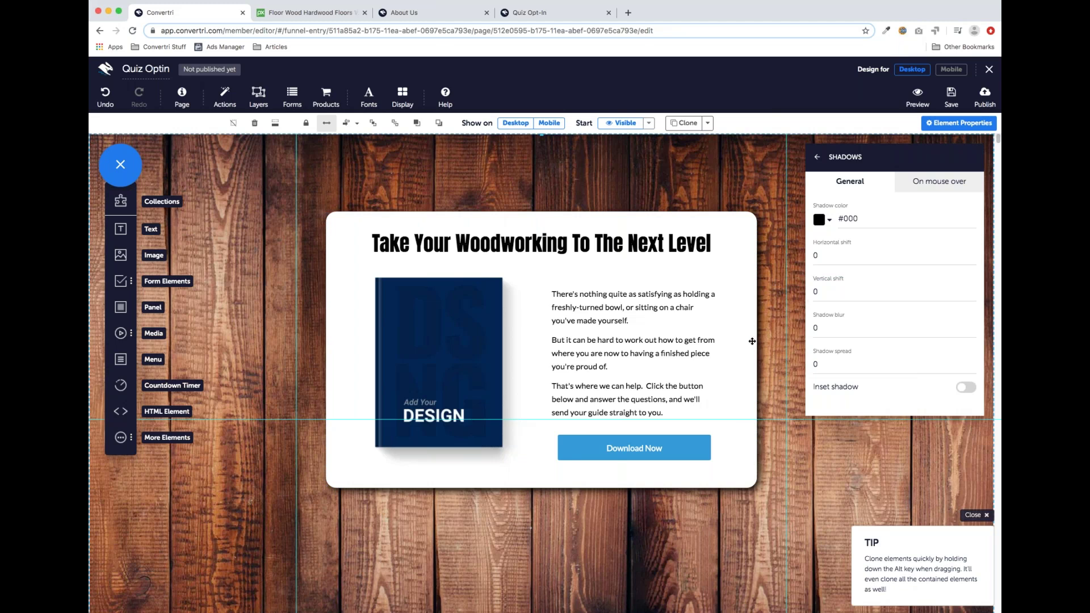
click(732, 290)
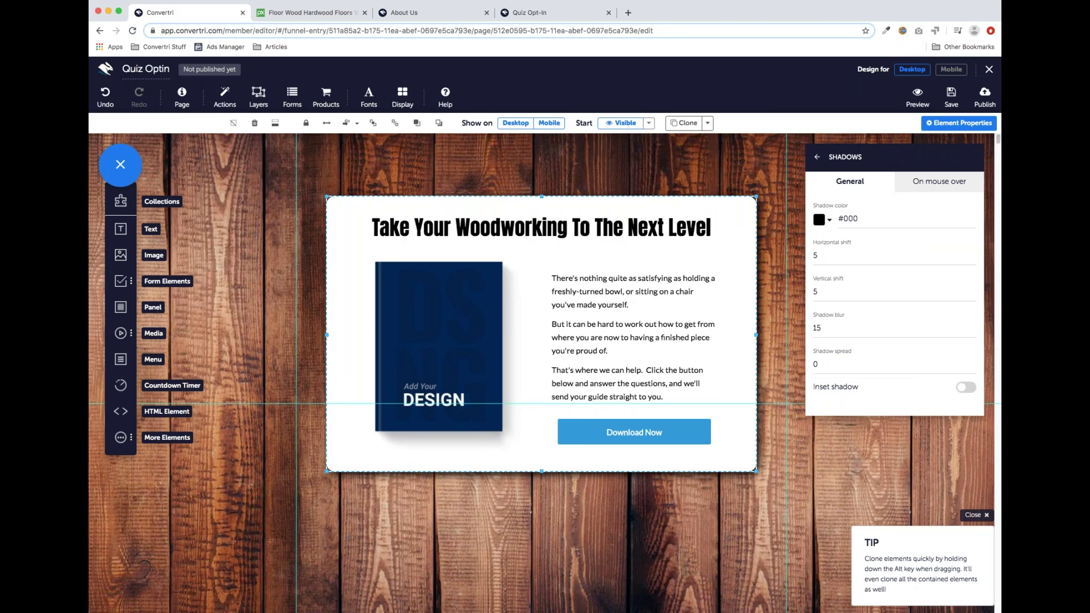
click(831, 478)
scroll(483, 431, down, 1)
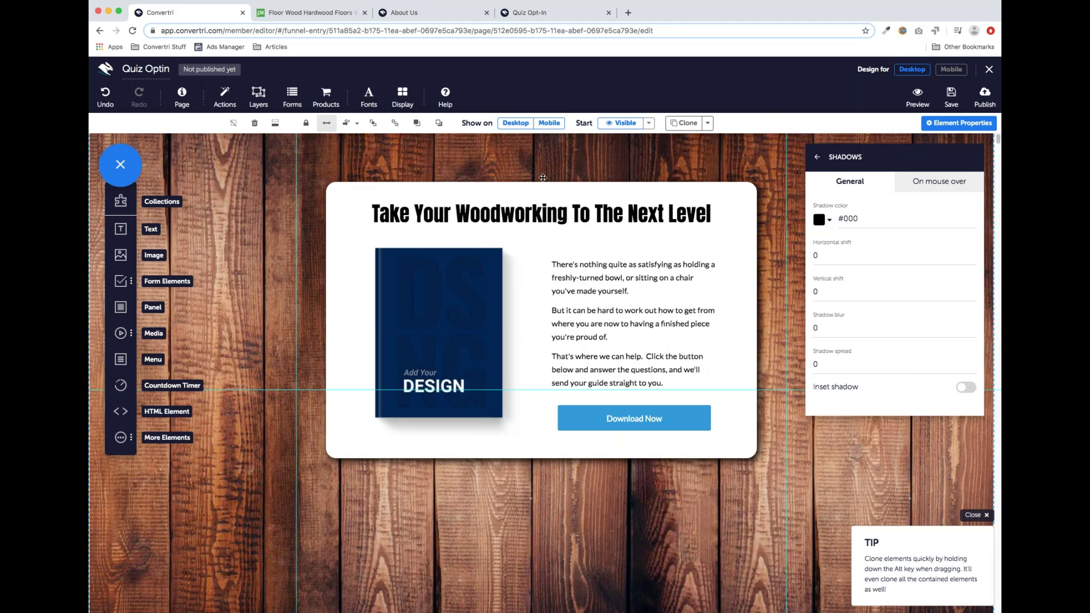
scroll(463, 315, up, 1)
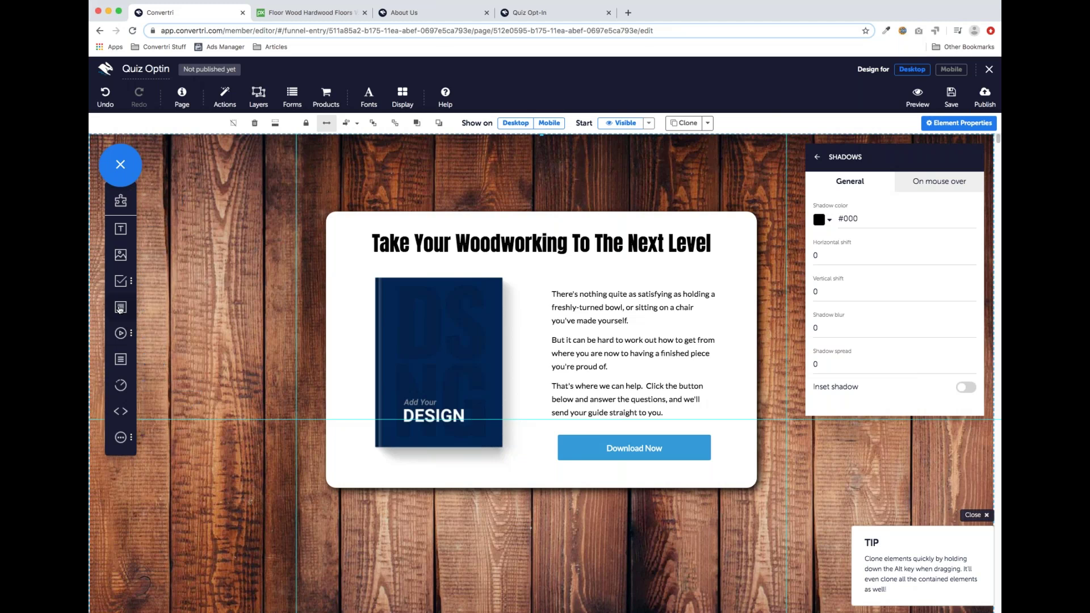
Add a full-width panel covering the whole wood section and layer it between the wood background and the white panel.
drag(120, 307, 275, 246)
click(325, 124)
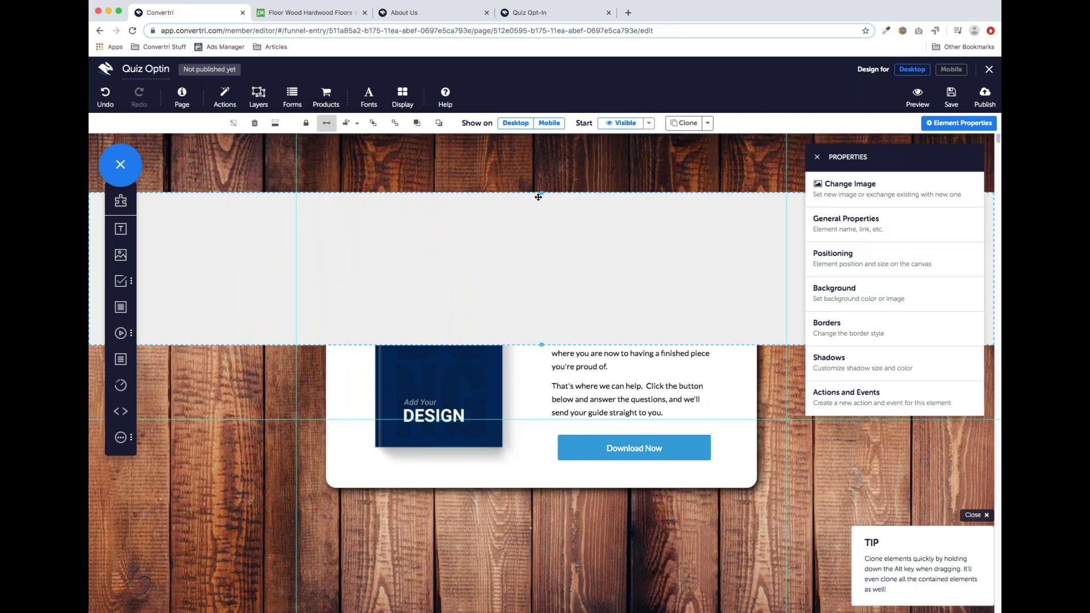
drag(541, 192, 542, 134)
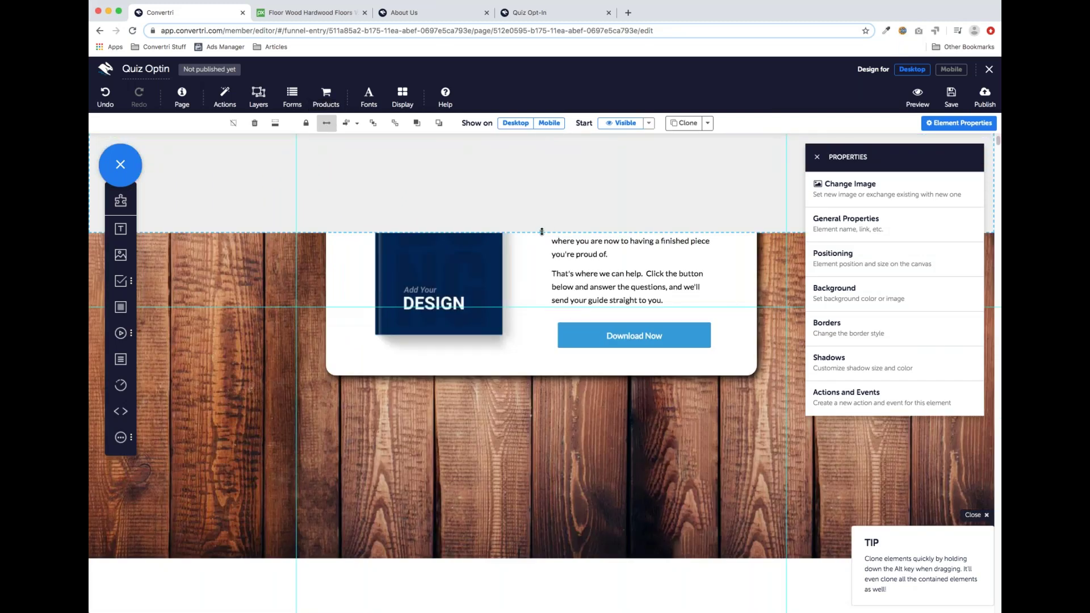
drag(543, 231, 534, 558)
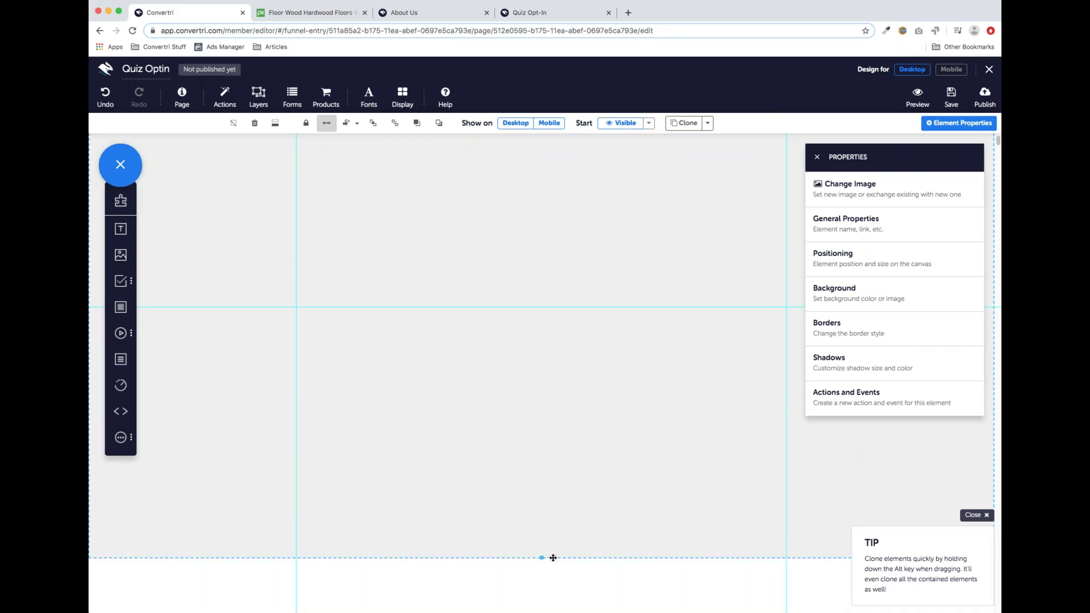
click(393, 124)
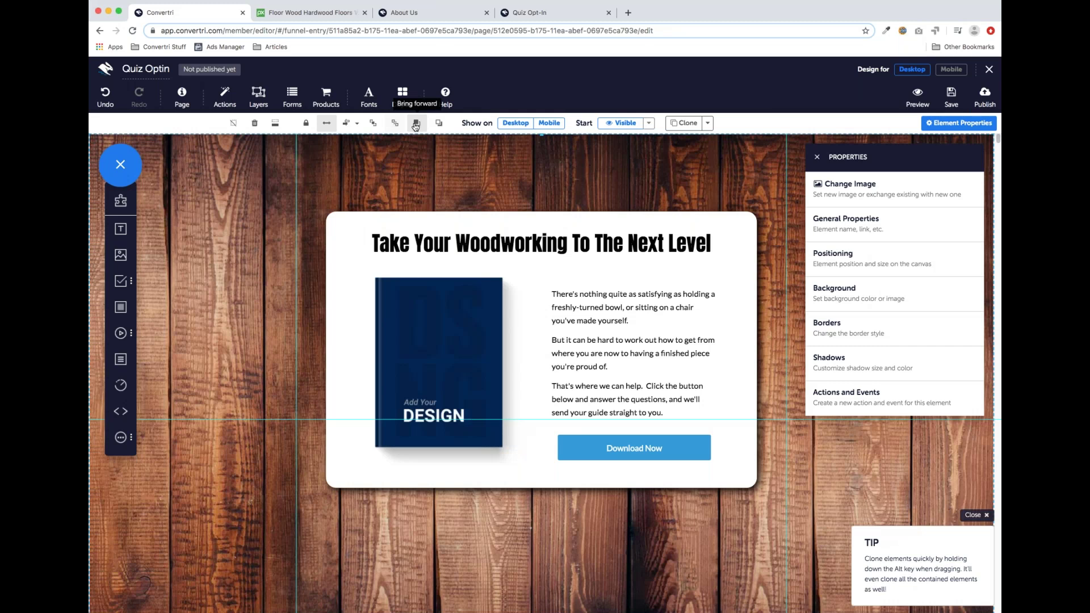
click(416, 124)
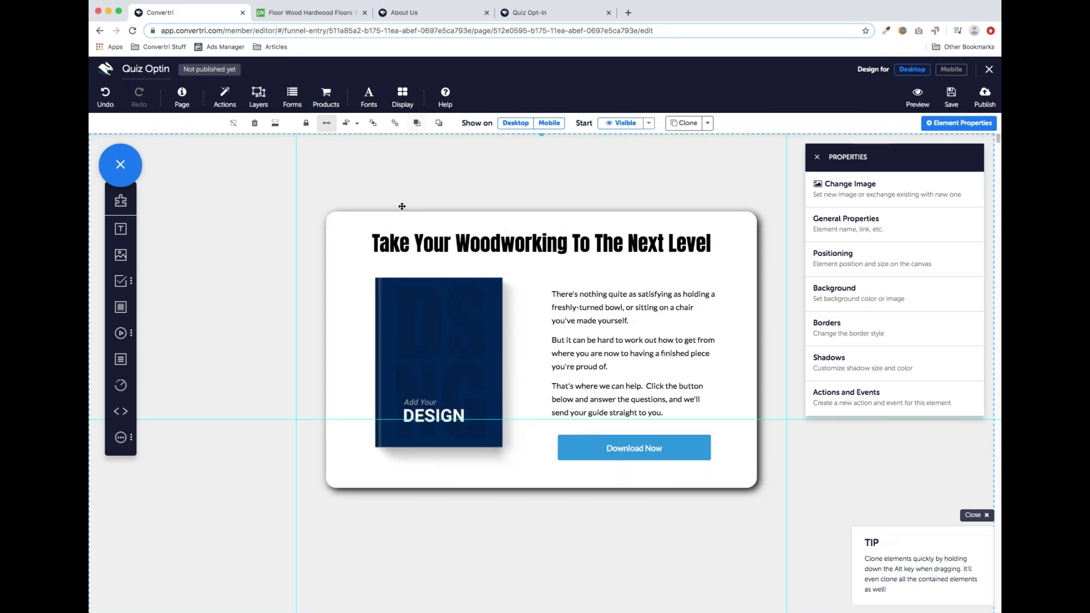
click(841, 293)
click(820, 220)
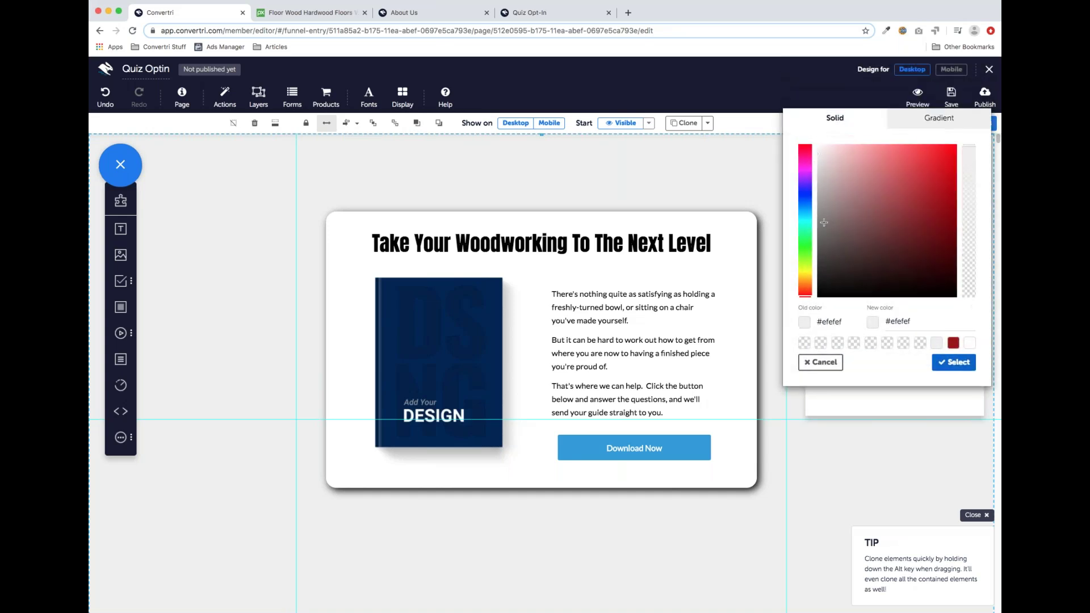
drag(852, 254, 818, 305)
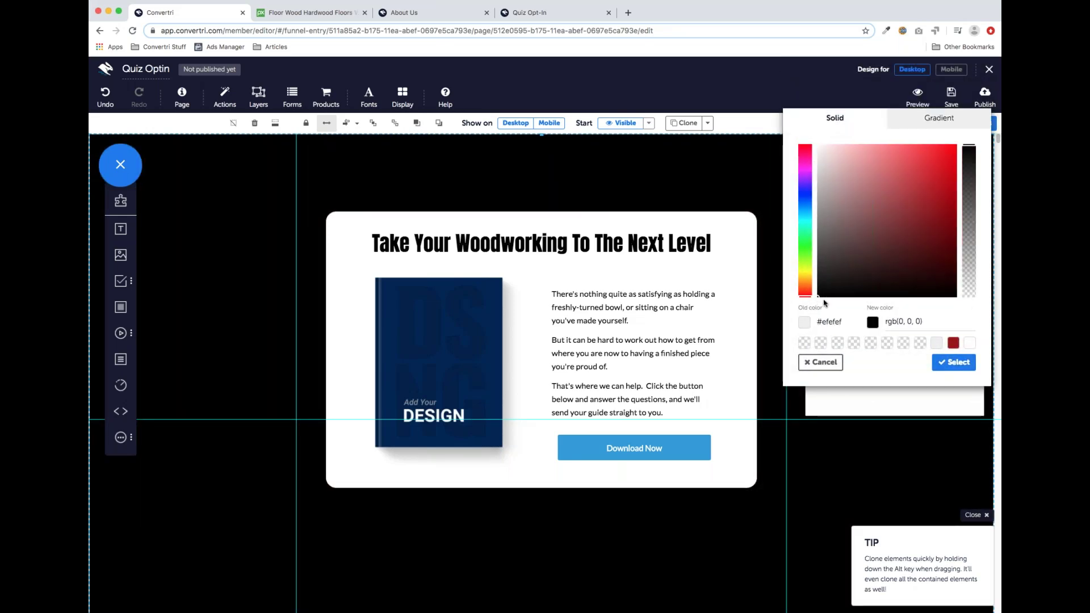
drag(967, 147, 969, 302)
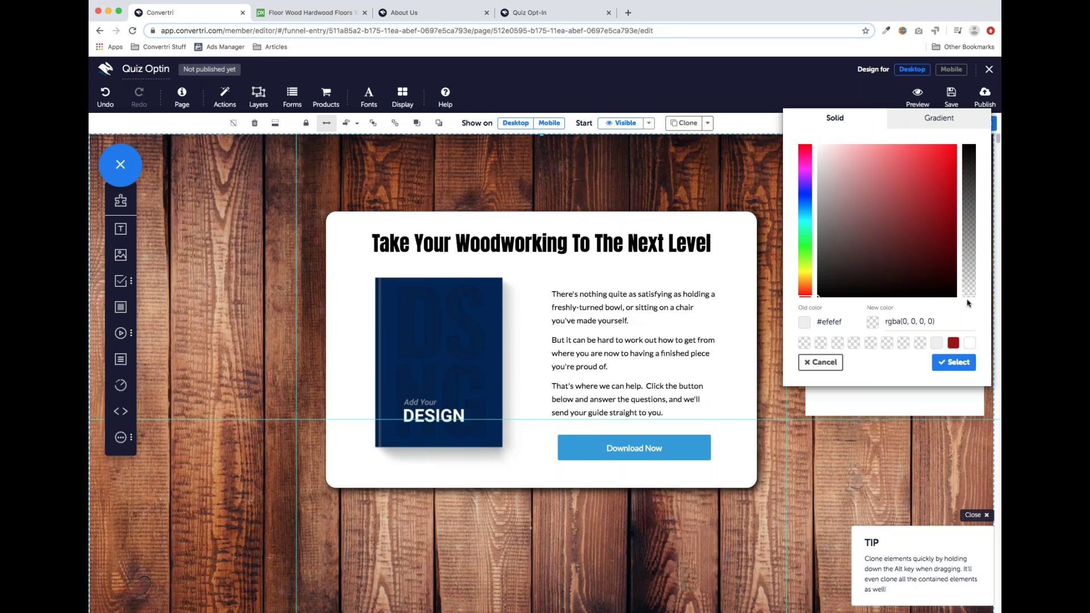
drag(969, 301, 969, 264)
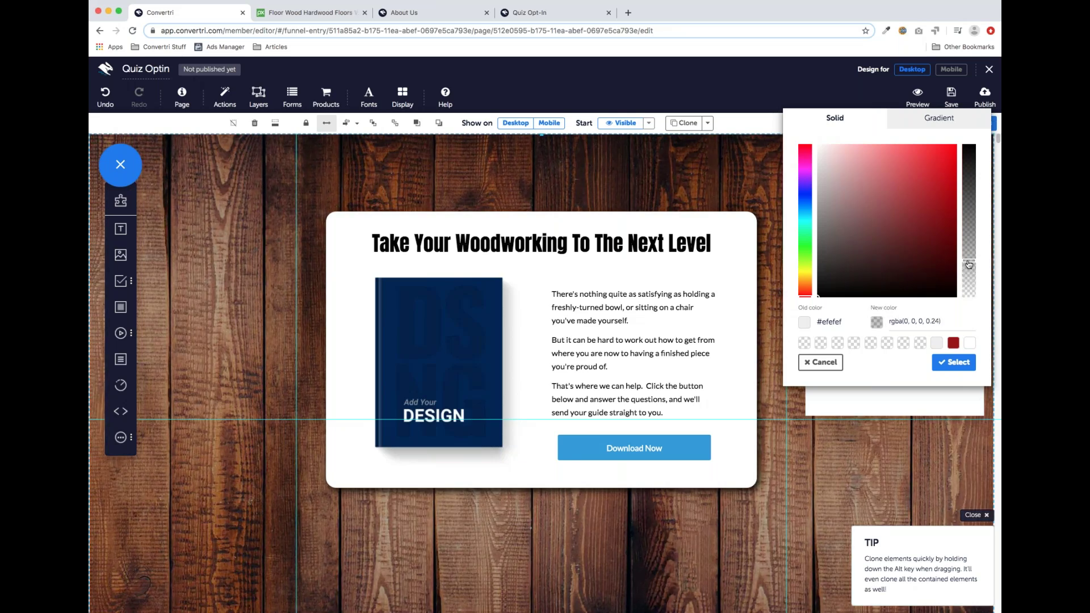
mouse_move(969, 264)
mouse_down()
mouse_move(970, 209)
mouse_move(970, 298)
mouse_move(972, 270)
mouse_up()
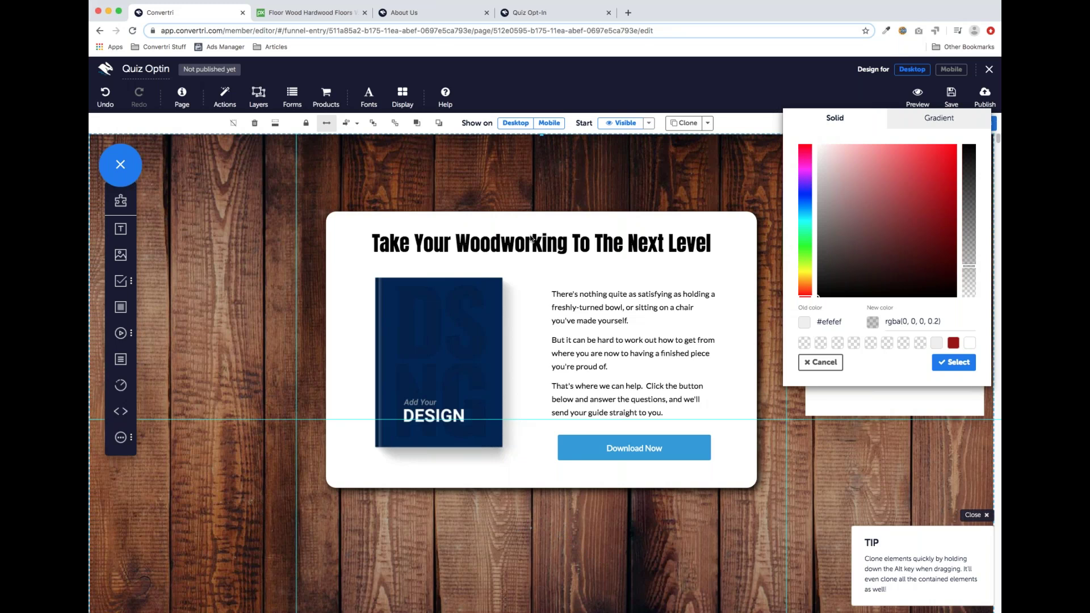
click(495, 194)
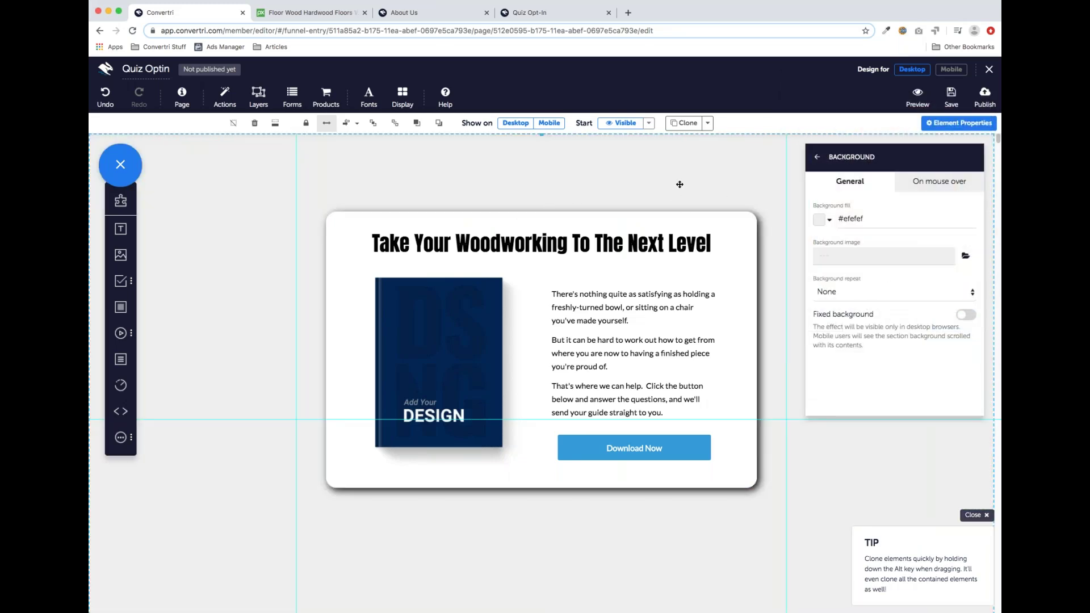
Set the full-width panel's background fill to semi-transparent black, rgba(0, 0, 0, 0.2).
click(819, 220)
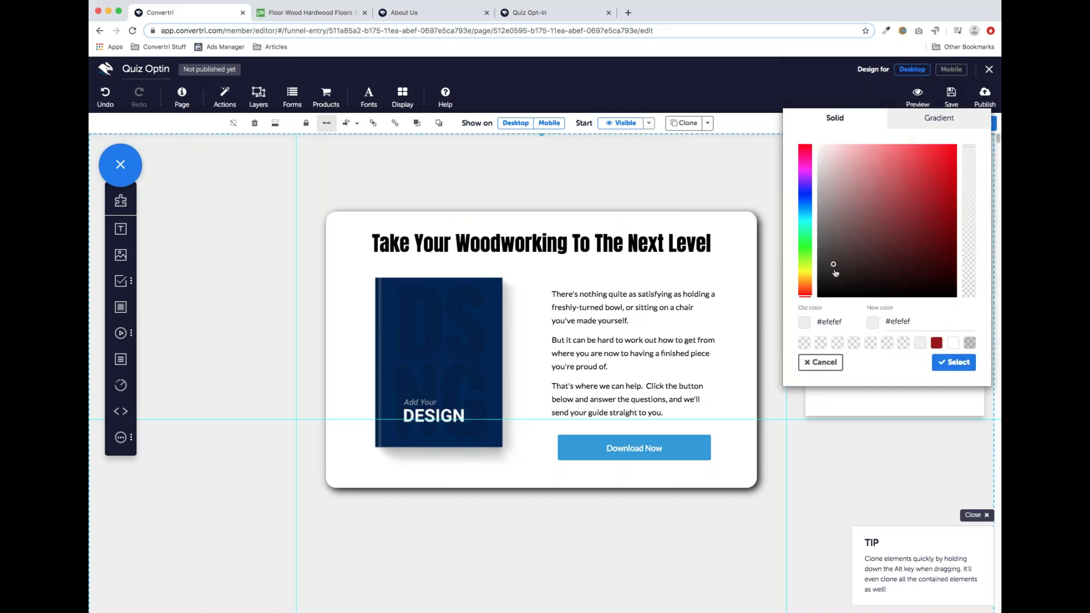
drag(835, 272, 818, 296)
click(969, 270)
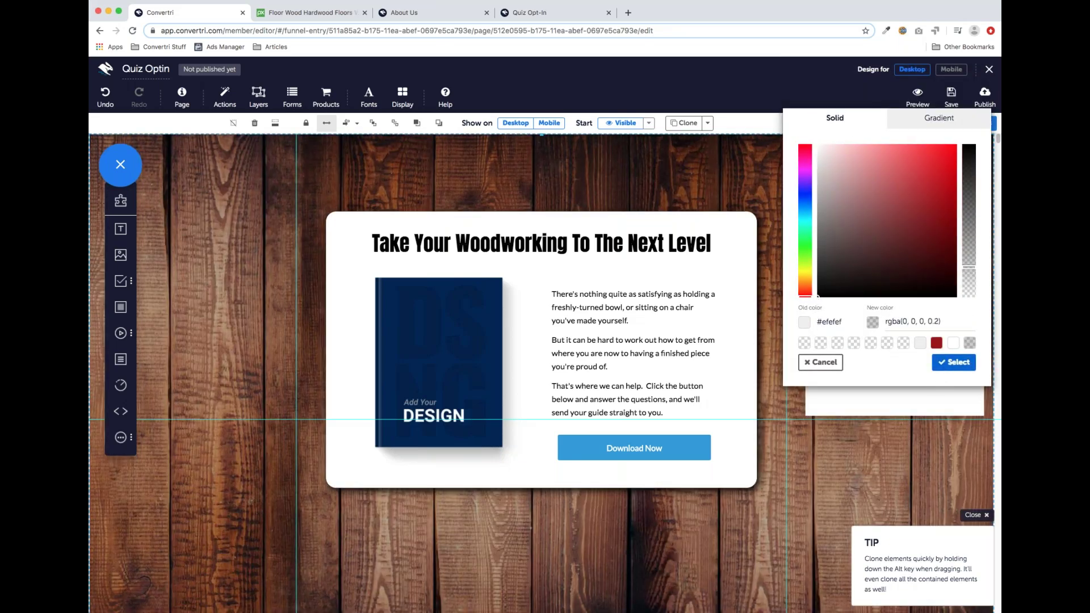
click(951, 363)
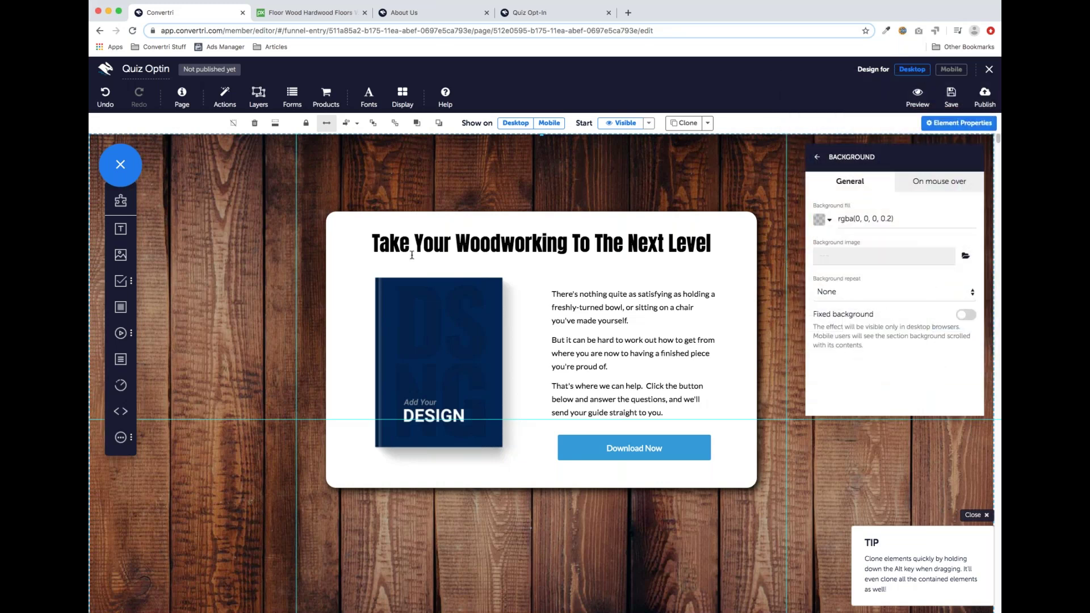
click(412, 221)
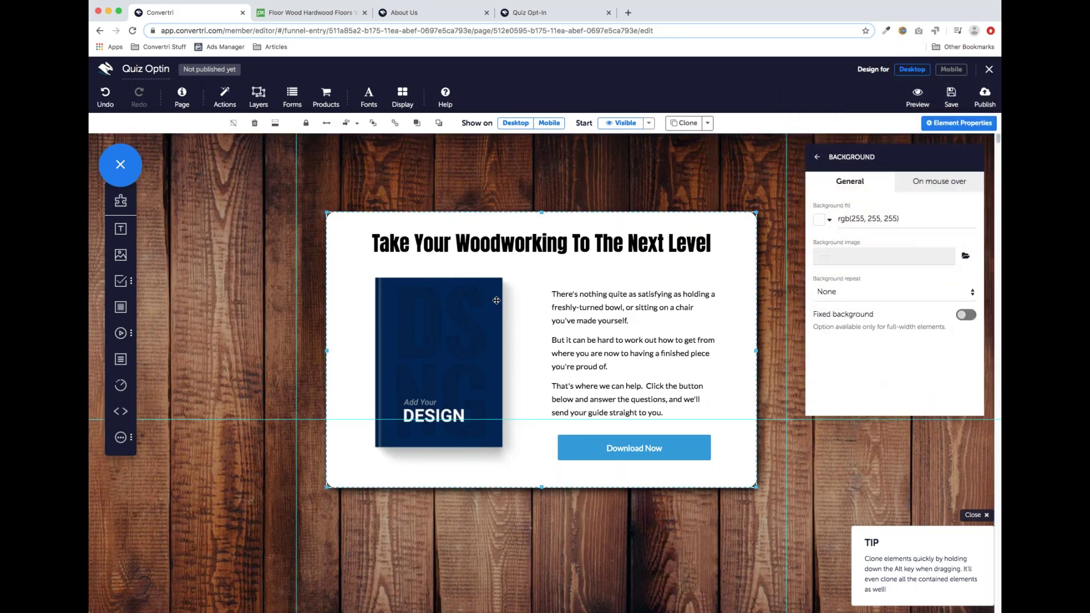
Examine the dark overlay on the hero of the Convertri website's home page, and return to the page editor.
click(446, 13)
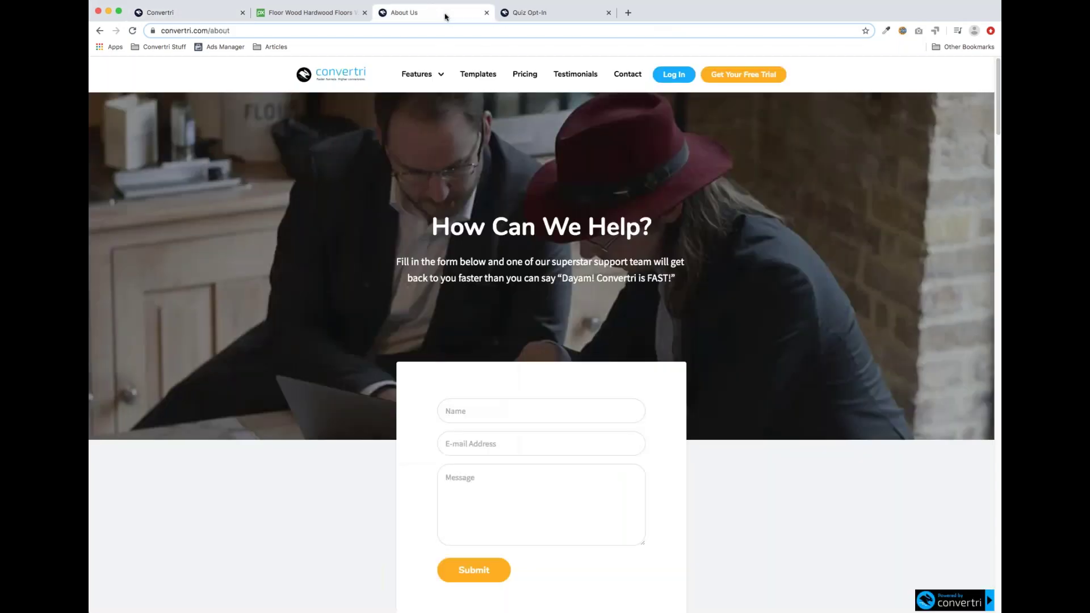
click(336, 83)
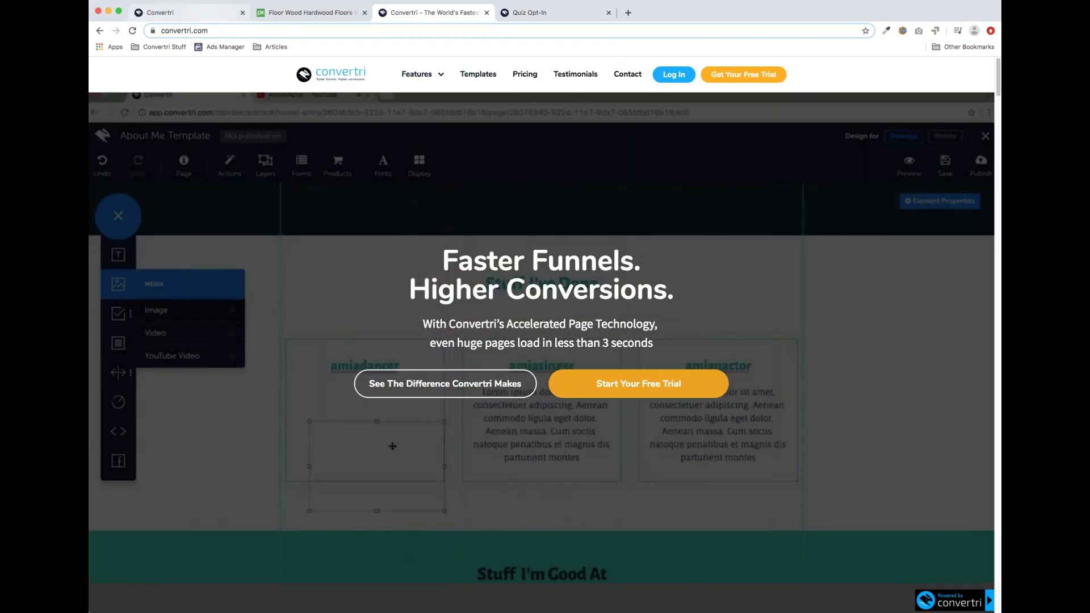
click(187, 12)
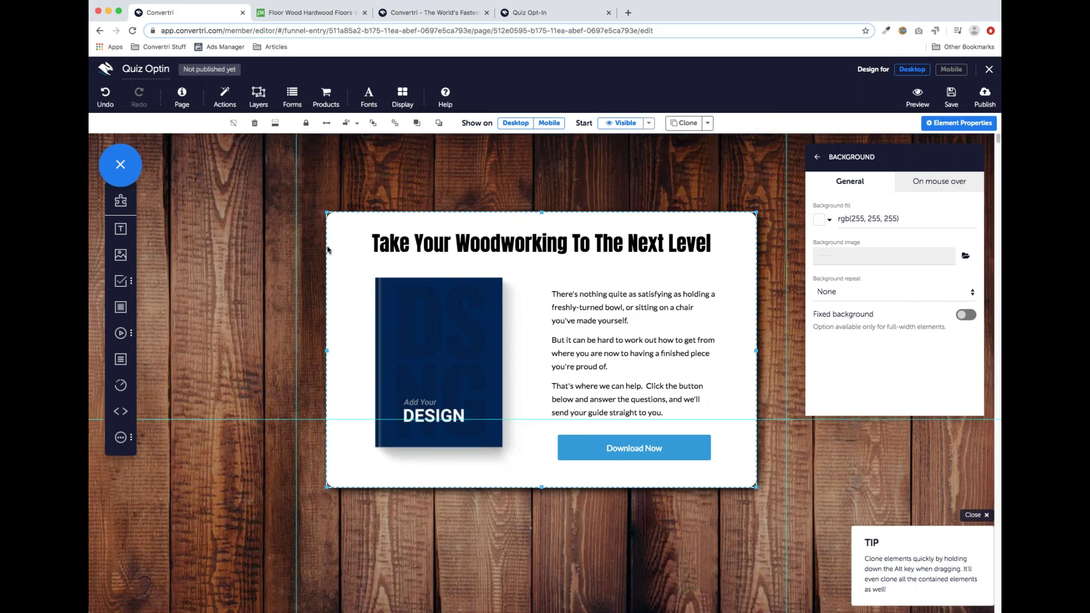
scroll(594, 224, down, 3)
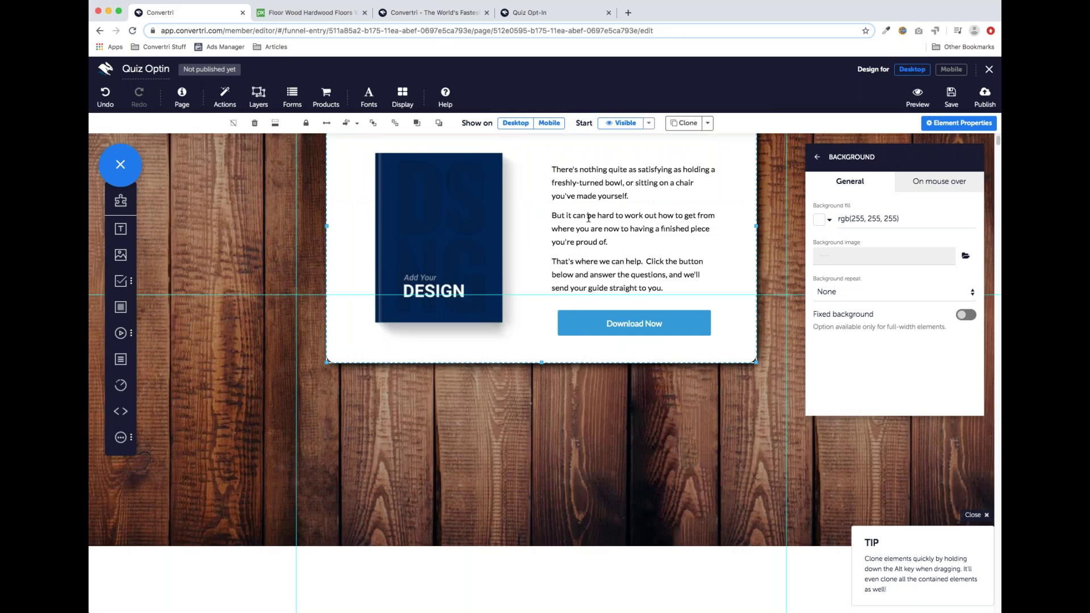
scroll(589, 218, up, 3)
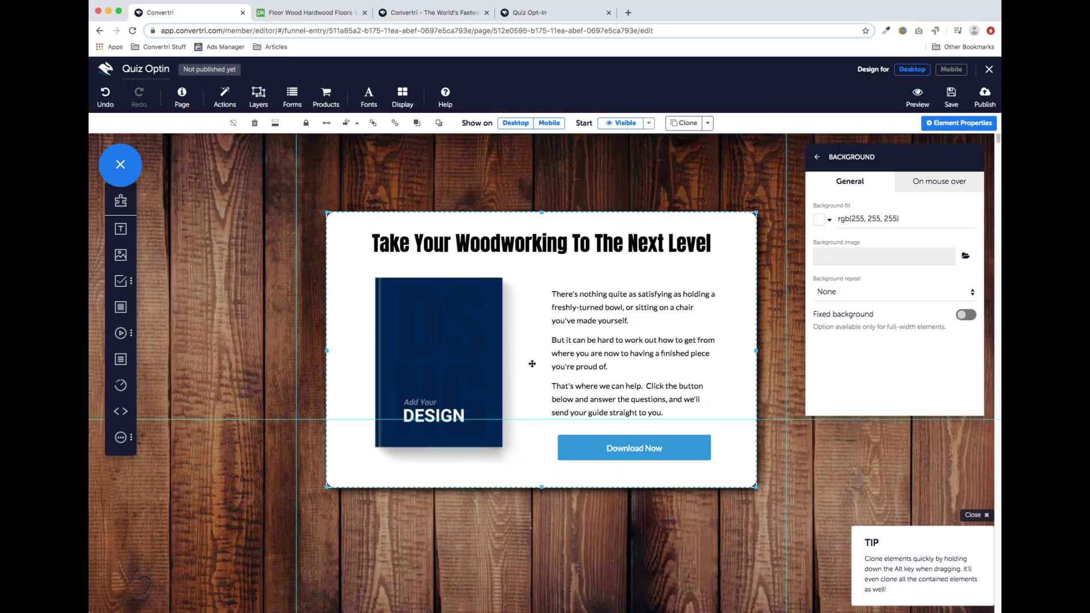
scroll(532, 364, down, 2)
scroll(532, 363, down, 2)
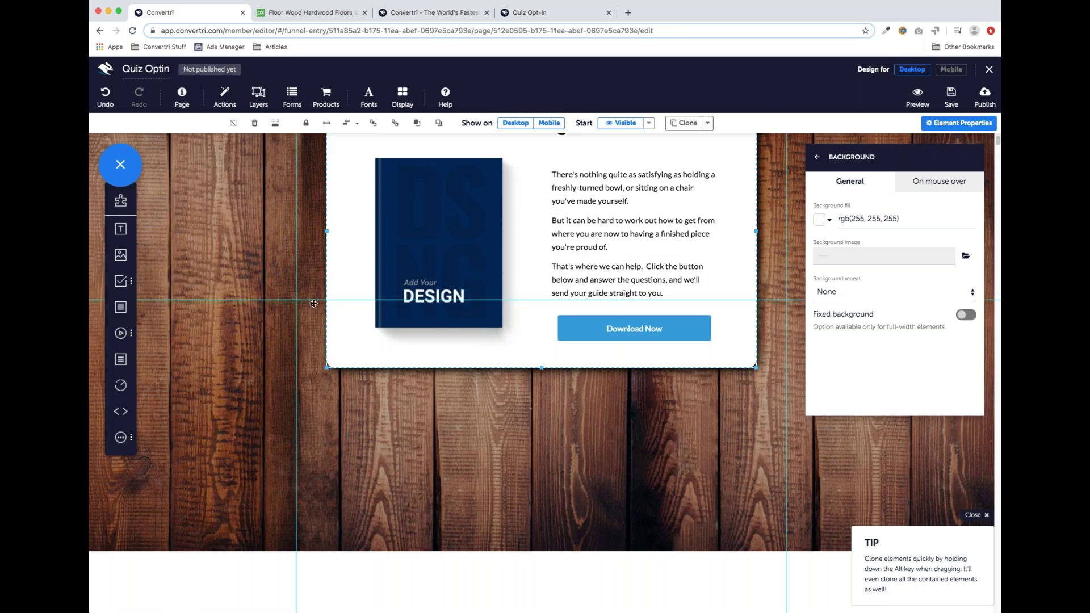
Add a panel directly below the wood section, reduce it to a thin footer strip and make it full width.
scroll(129, 316, down, 2)
drag(122, 309, 513, 483)
scroll(587, 389, down, 3)
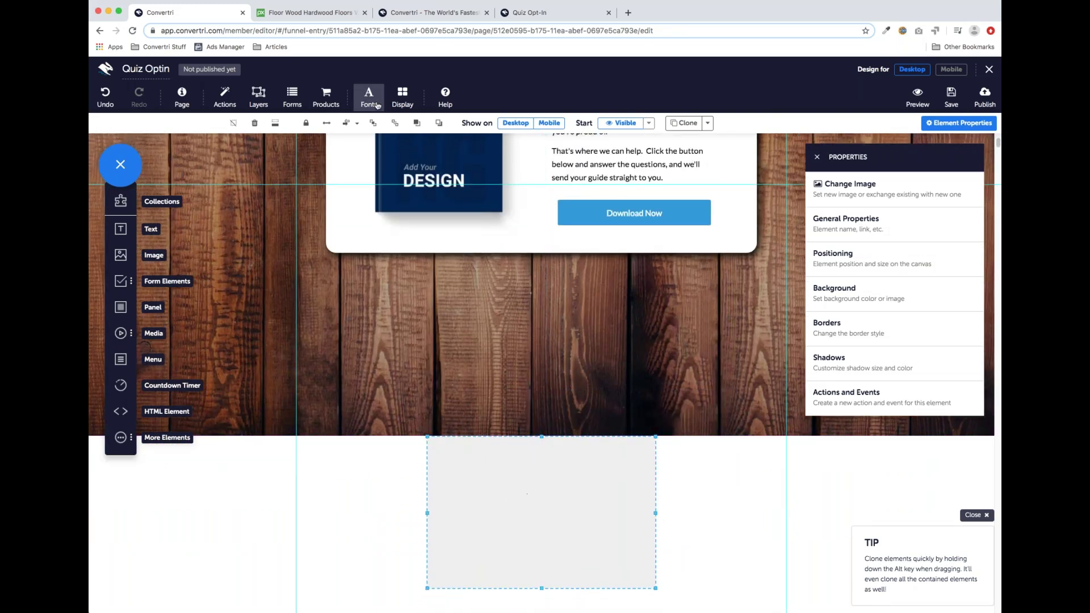
drag(542, 589, 555, 474)
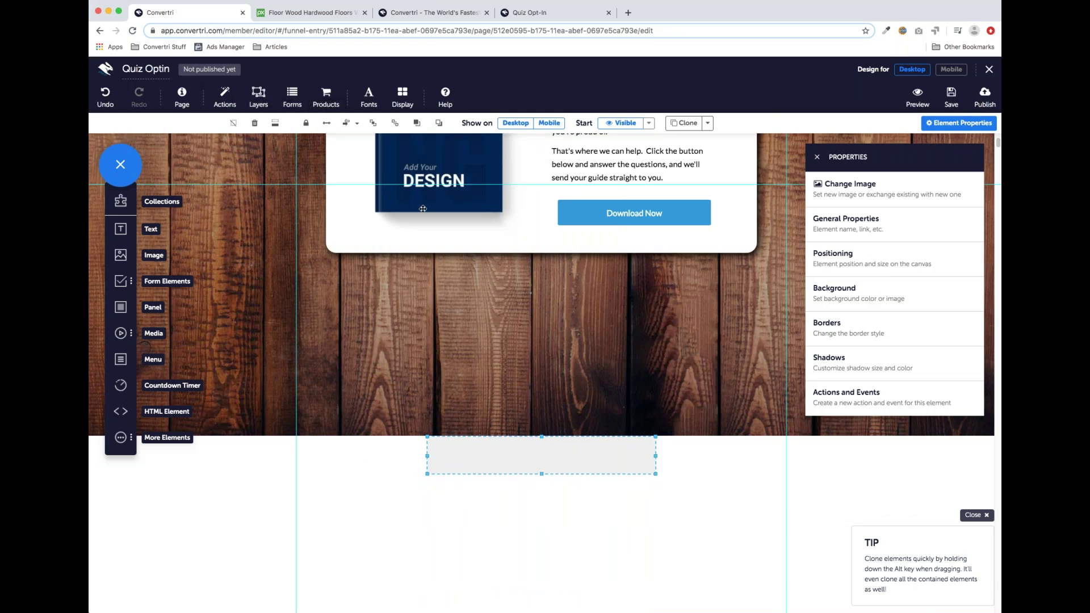
click(327, 122)
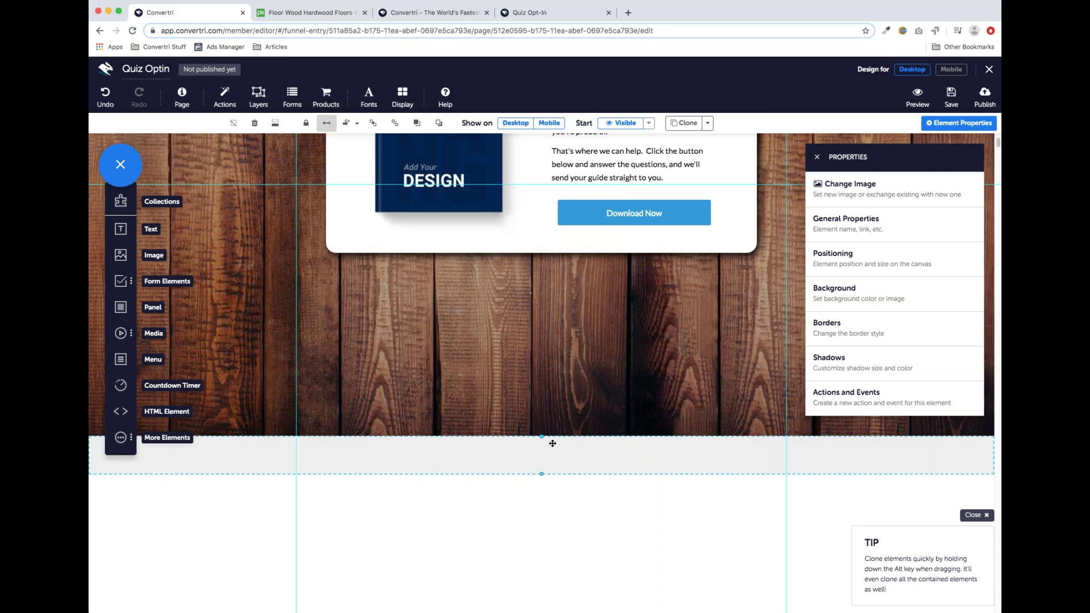
scroll(552, 446, down, 1)
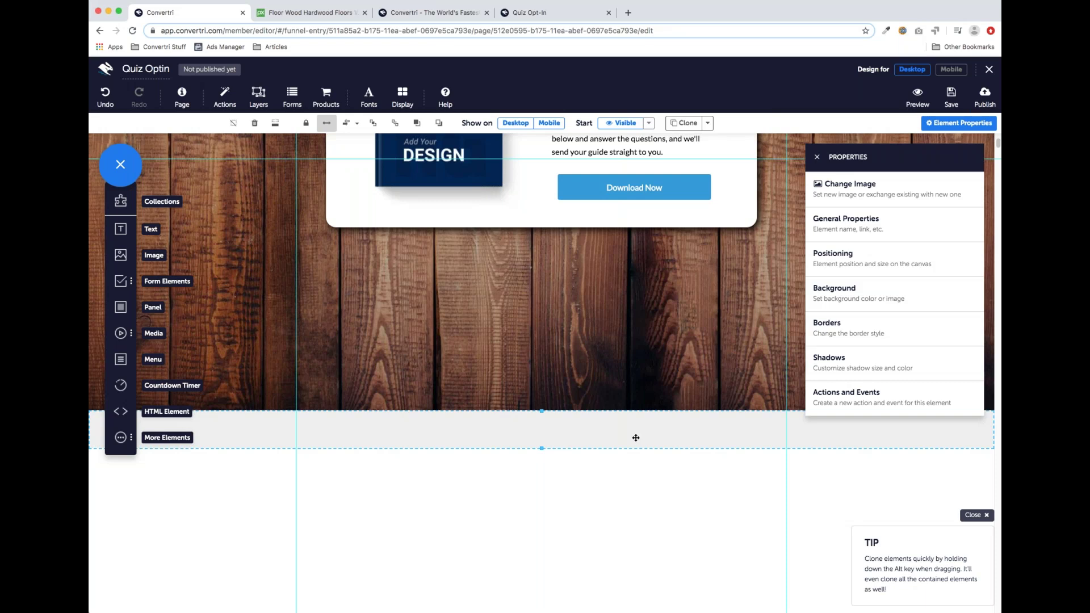
scroll(807, 322, up, 1)
Set the footer strip's background fill to dark brown, rgb(86, 46, 28).
click(830, 295)
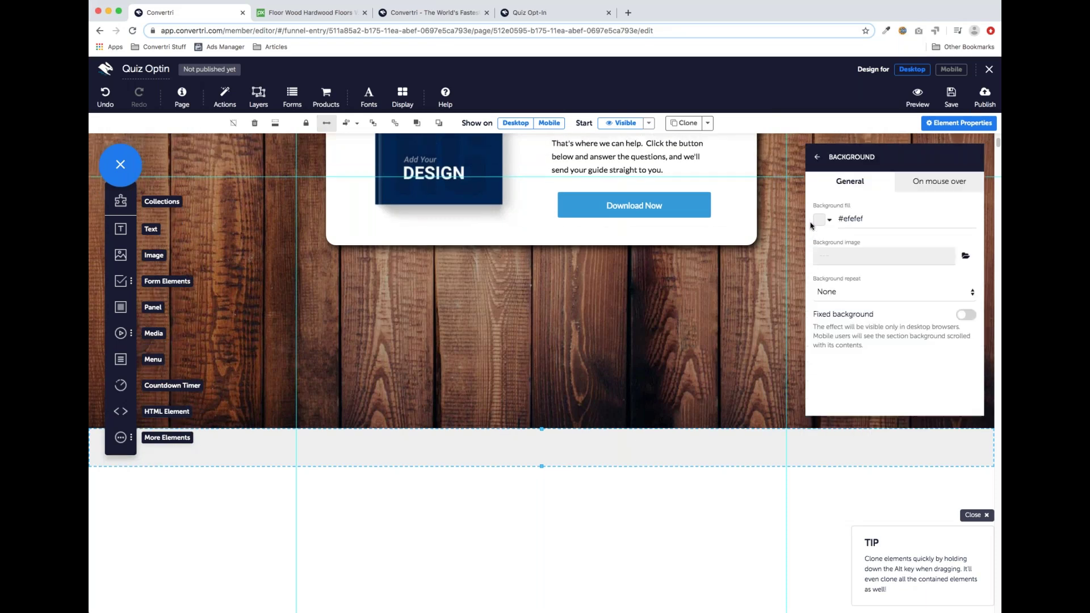
click(818, 221)
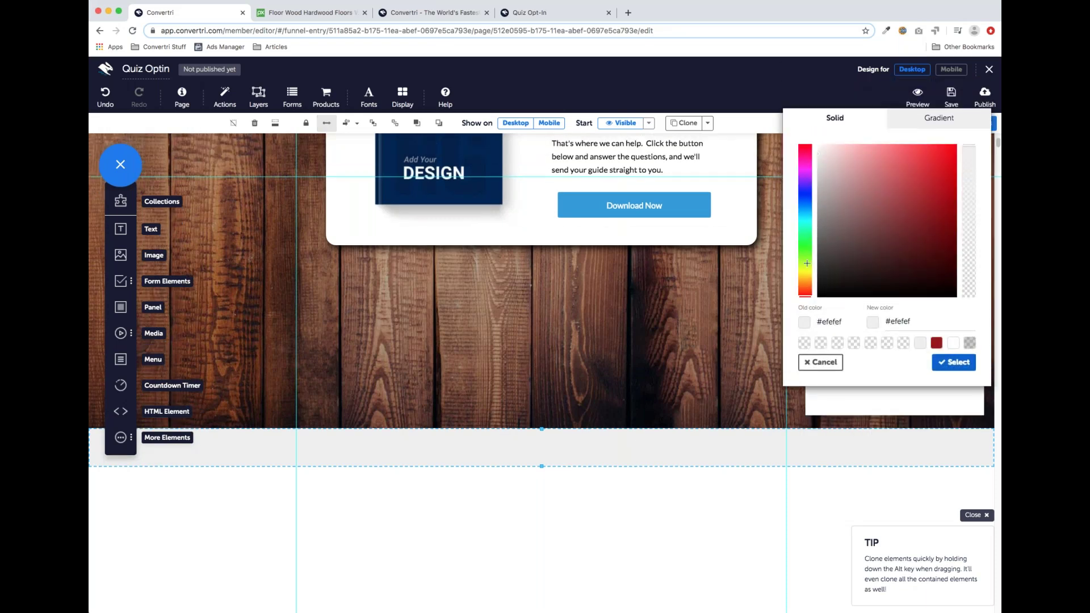
click(806, 279)
click(906, 211)
drag(911, 210, 950, 173)
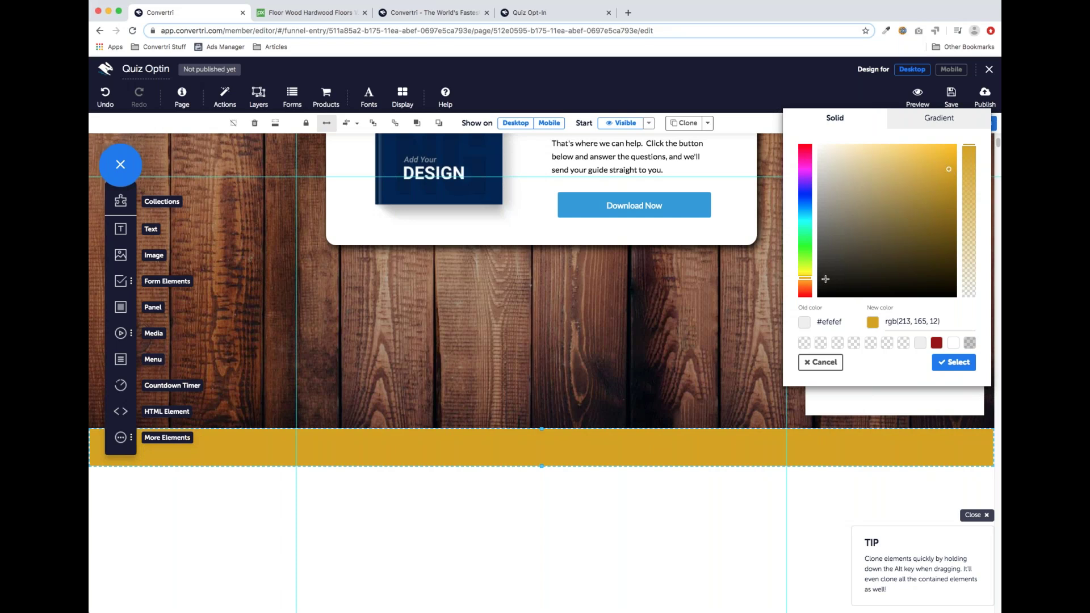
drag(806, 278, 807, 291)
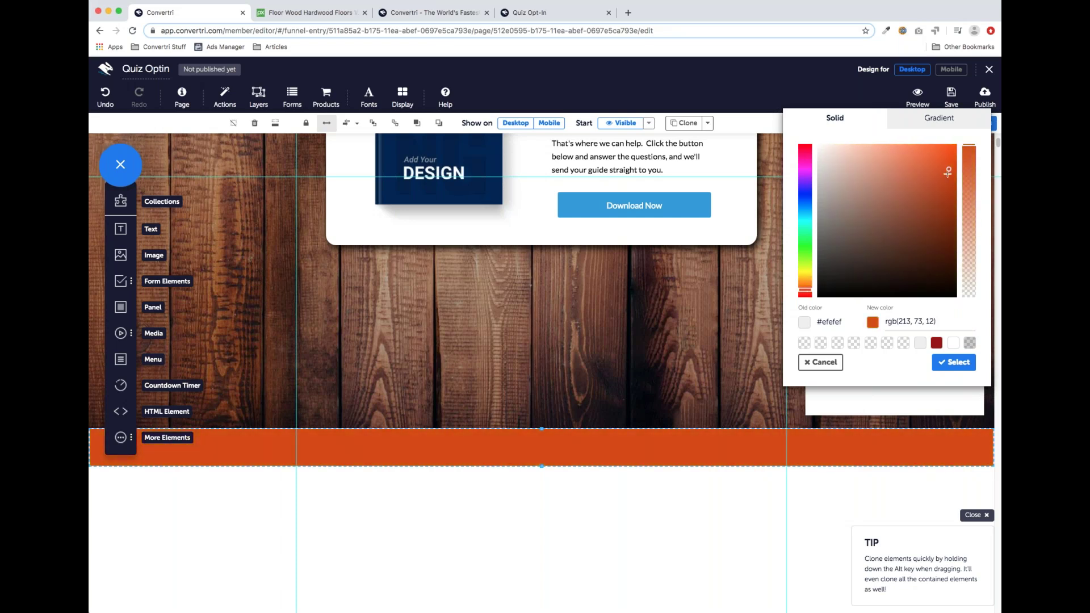
drag(949, 172, 911, 248)
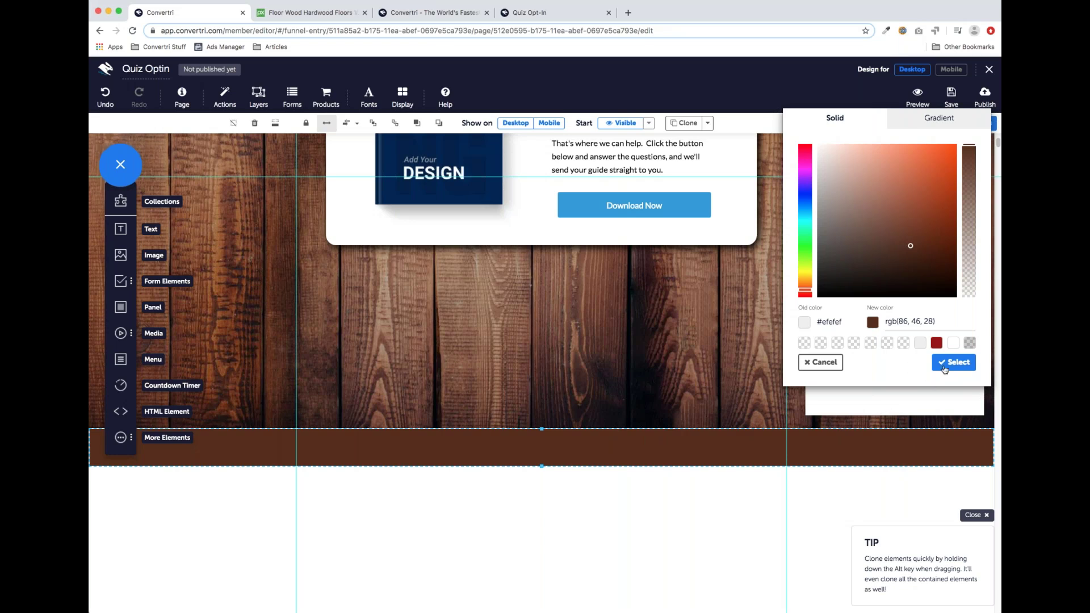
click(953, 369)
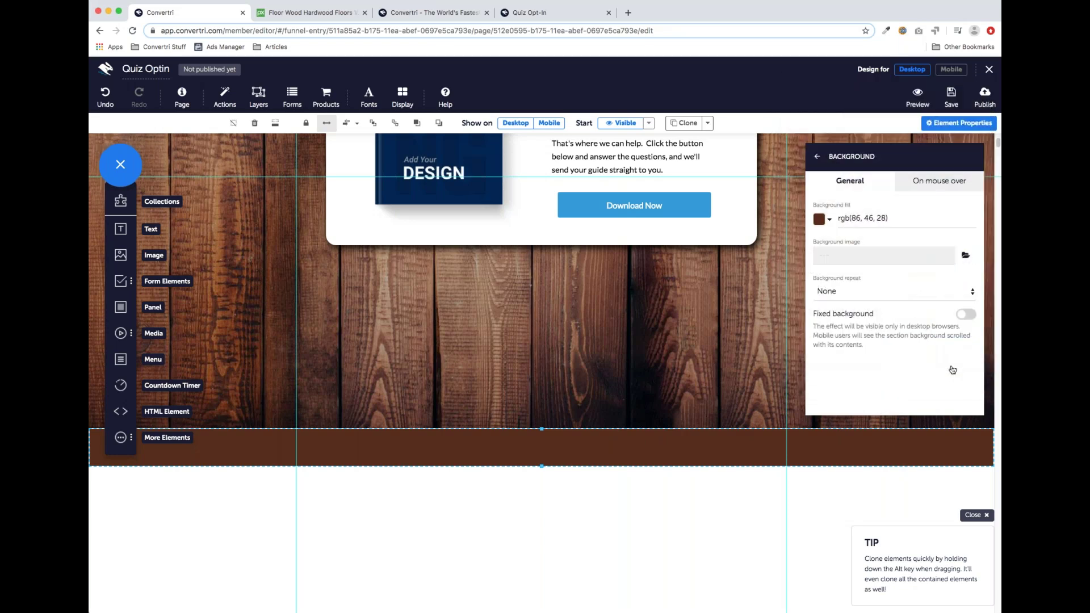
click(605, 504)
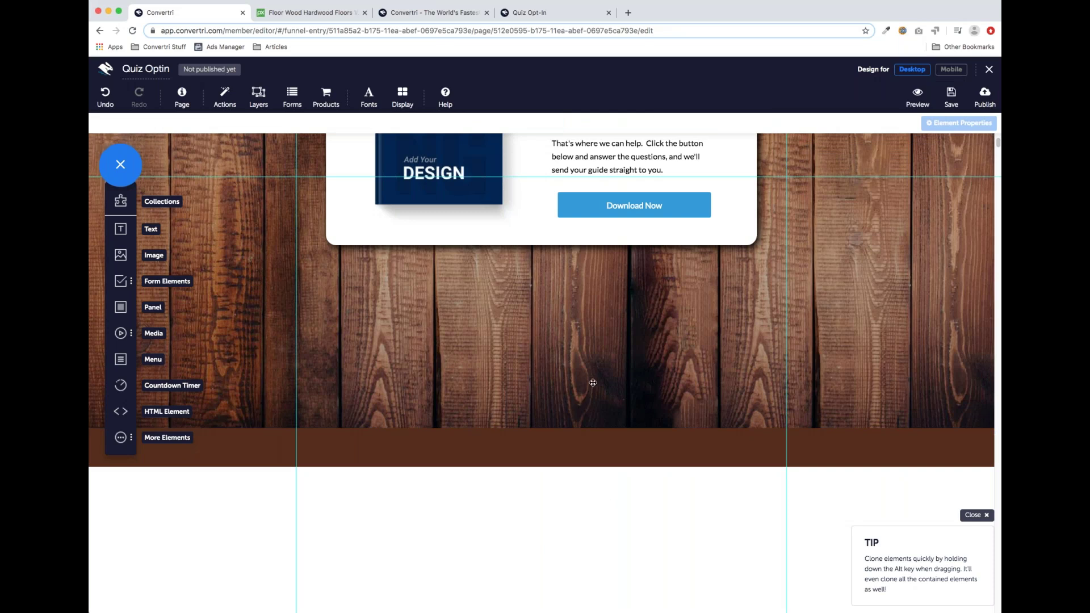
Add a centred white "Terms Of Service" text, narrow its box and place it on the left half of the footer strip.
scroll(593, 384, up, 4)
scroll(605, 392, down, 3)
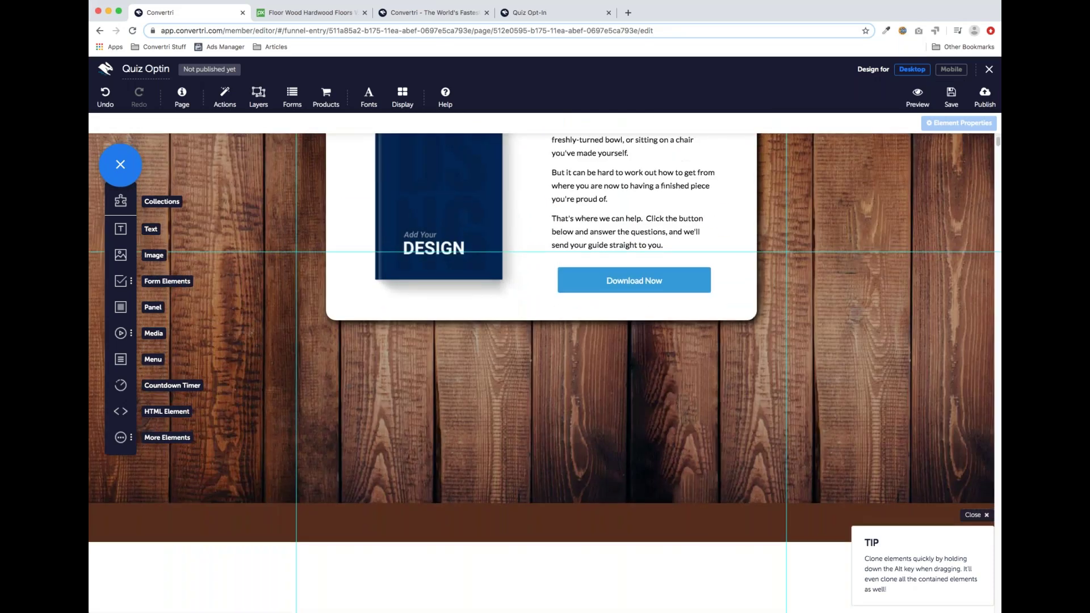
drag(122, 231, 430, 481)
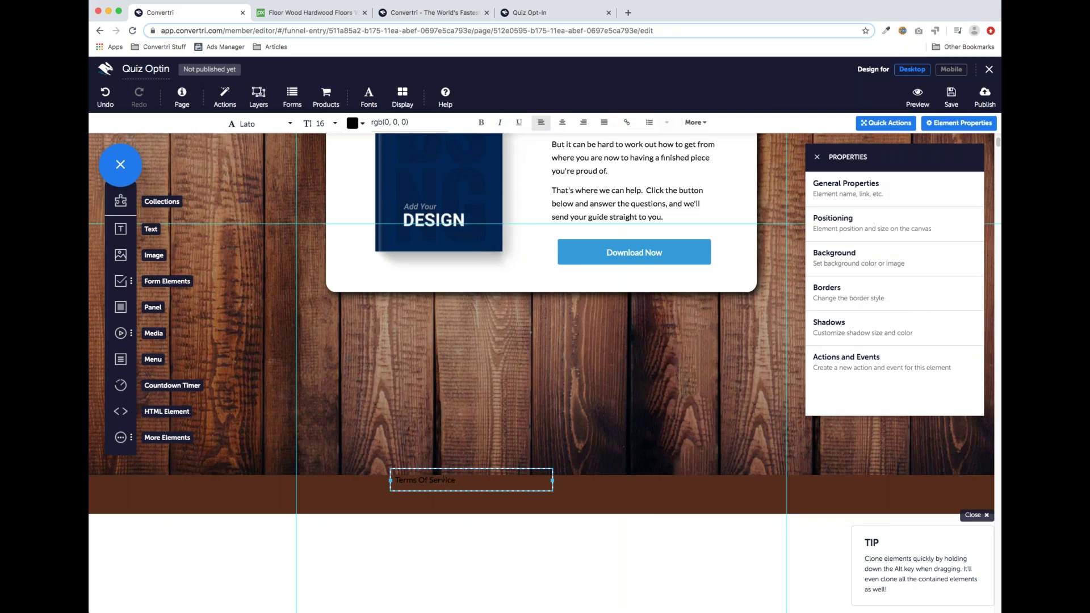
drag(456, 479, 397, 480)
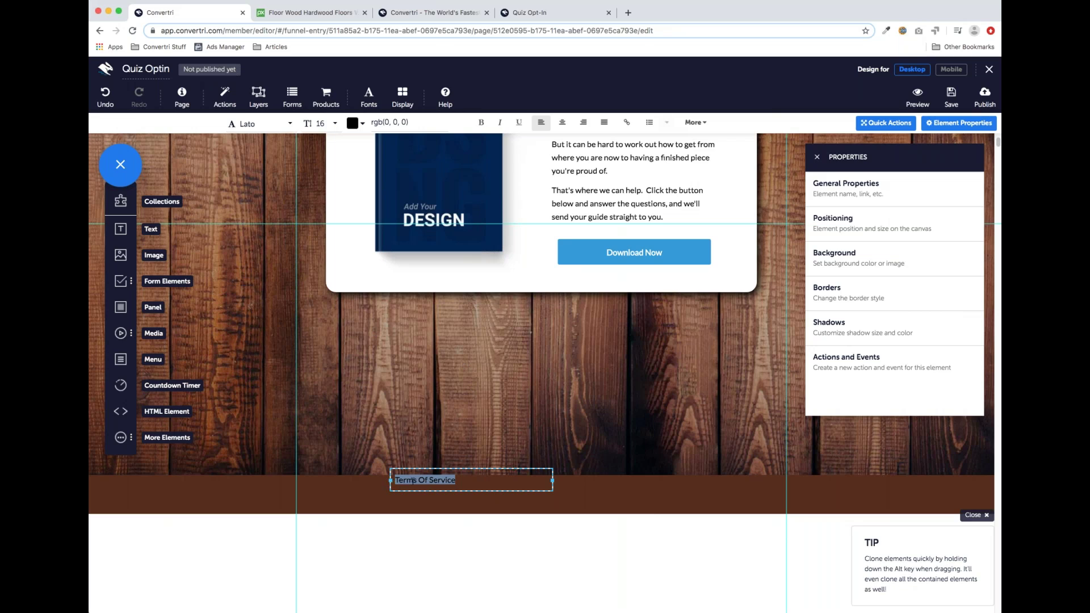
click(562, 122)
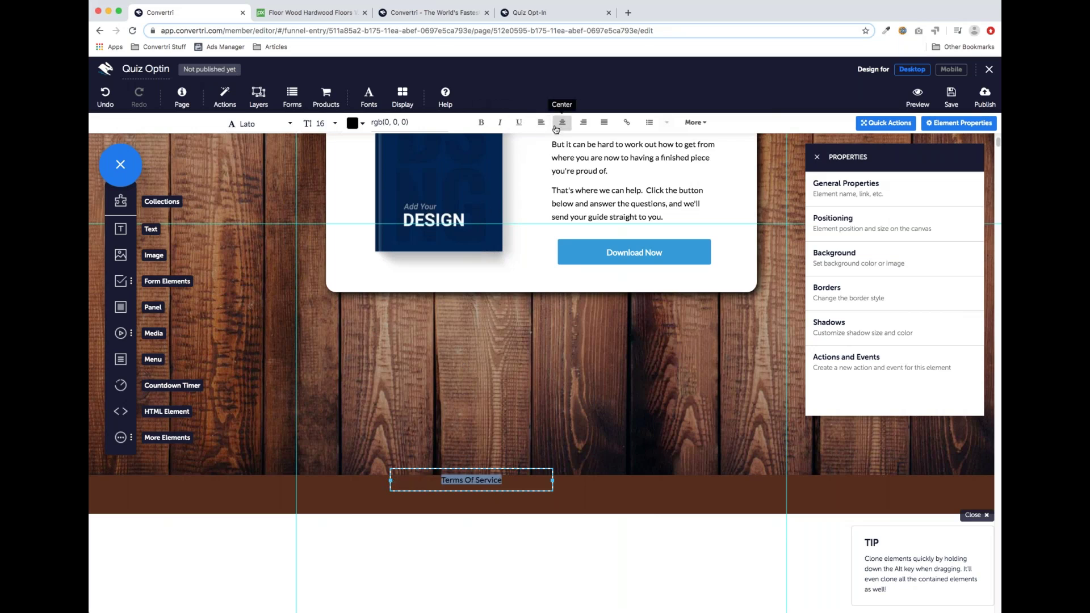
click(360, 124)
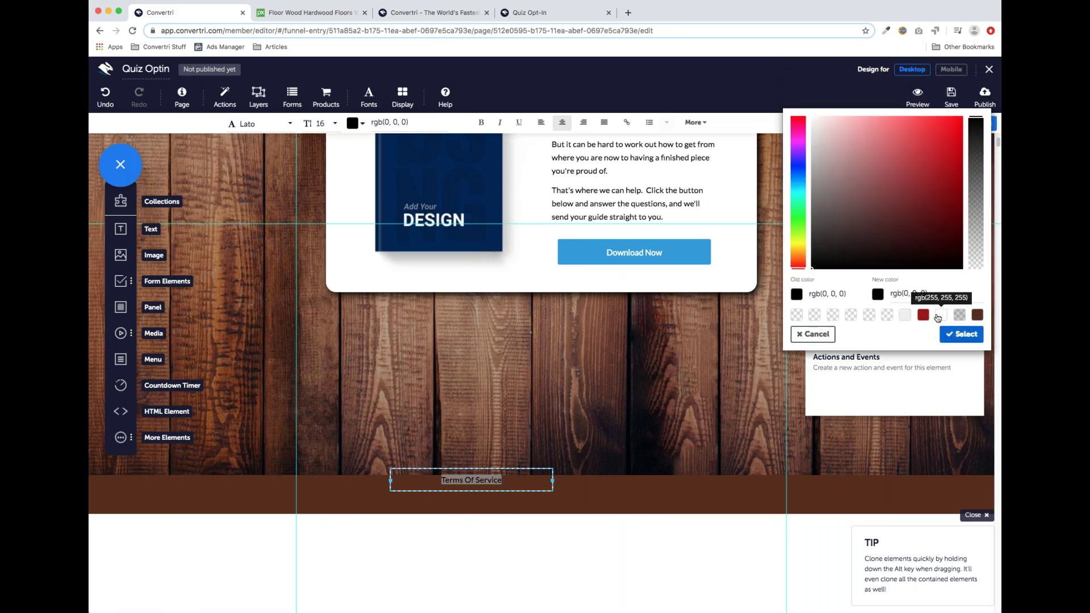
click(941, 315)
drag(476, 490, 453, 505)
drag(528, 496, 451, 506)
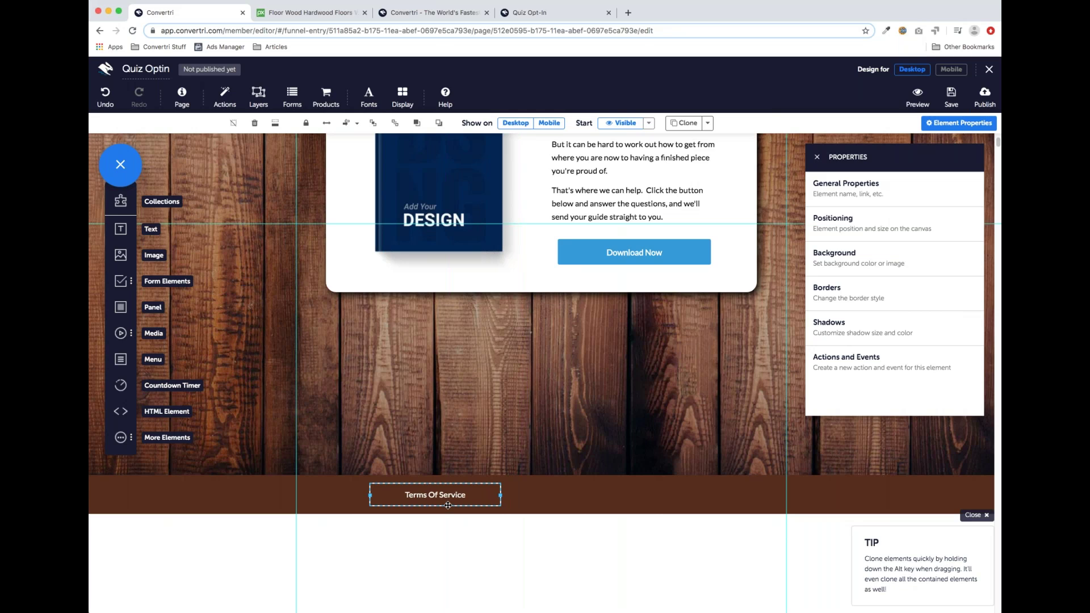
Clone the Terms Of Service text to the right half of the footer strip and change the copy to "Privacy Policy".
click(439, 561)
click(443, 501)
mouse_move(436, 506)
mouse_down()
mouse_move(630, 507)
mouse_move(598, 495)
mouse_up()
text(Priva)
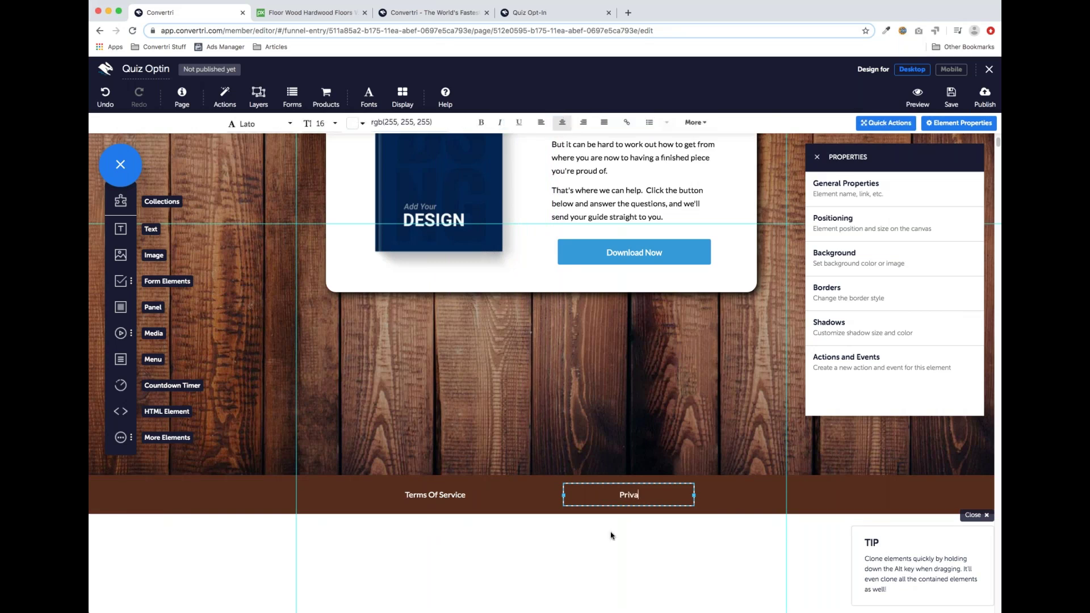
text(cy Policy)
click(441, 503)
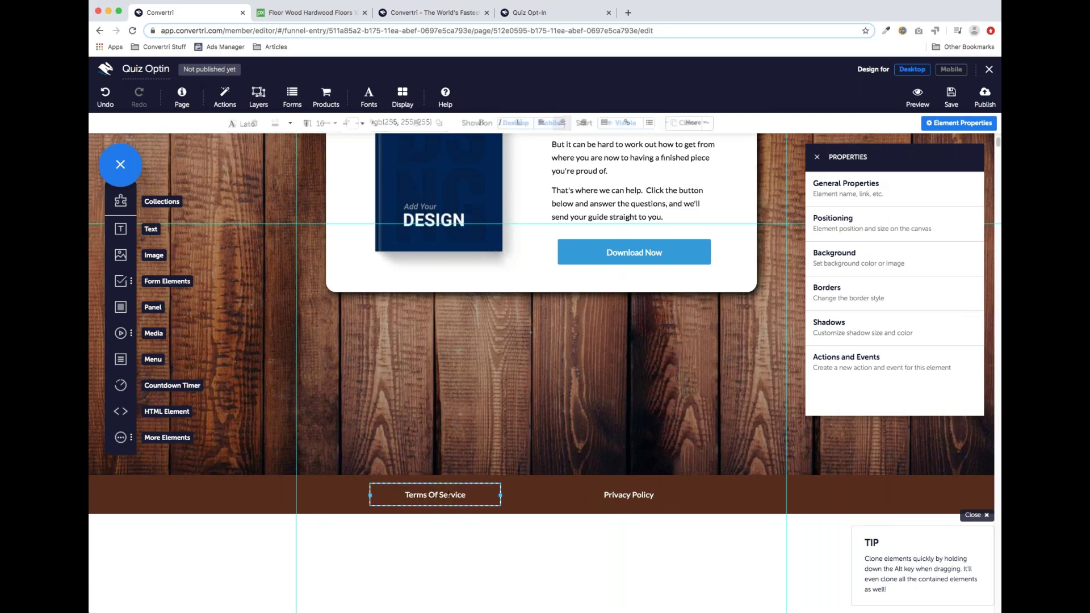
click(614, 495)
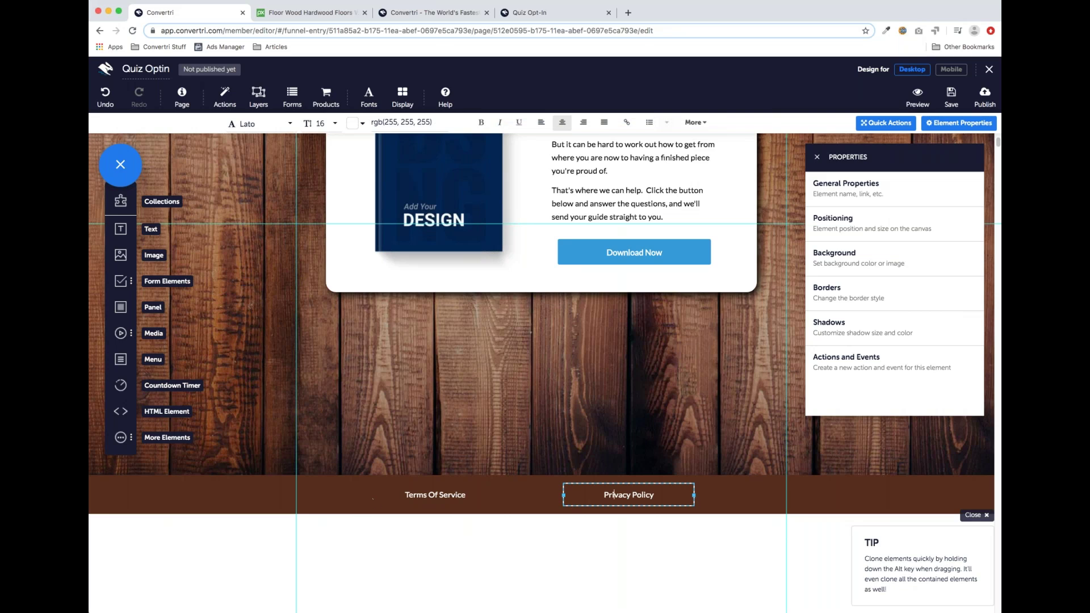
Add a panel spanning the page guidelines at the footer strip's height, and layer it between the brown strip and the two texts.
scroll(405, 511, down, 3)
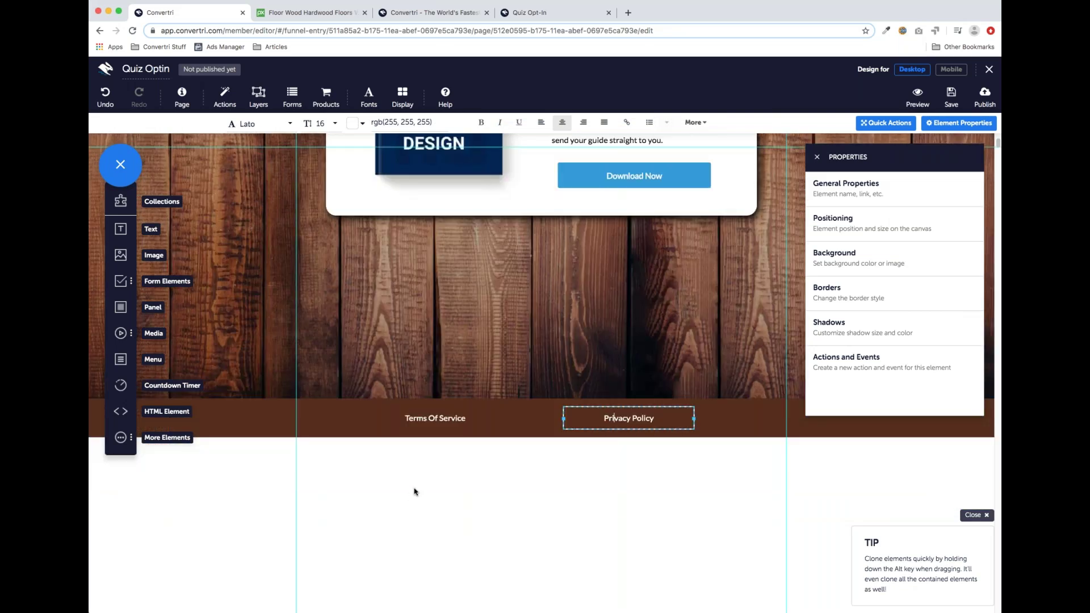
click(405, 418)
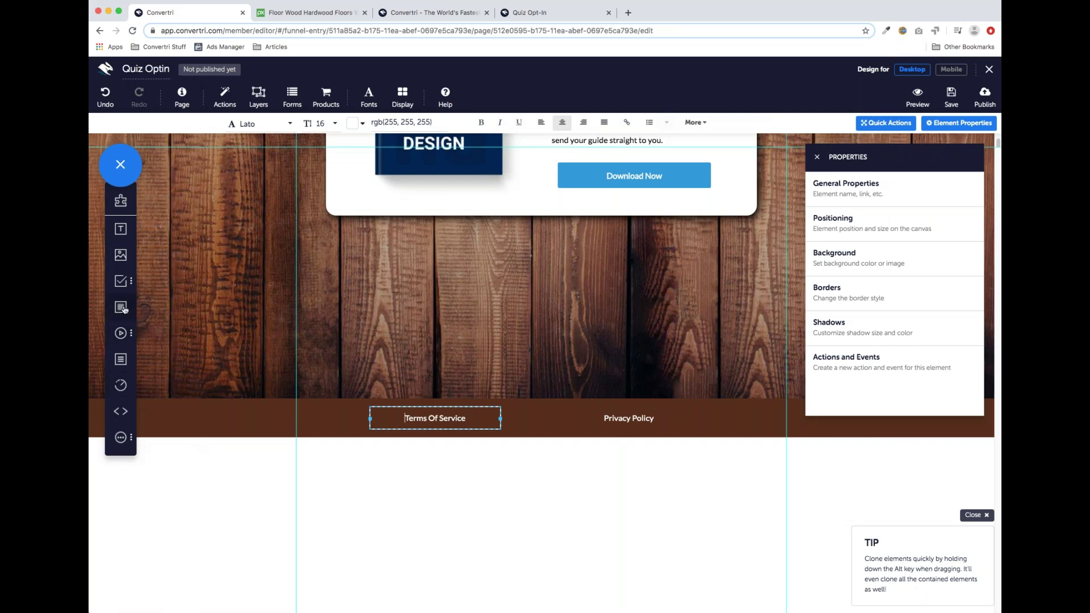
drag(120, 307, 406, 506)
drag(374, 450, 373, 446)
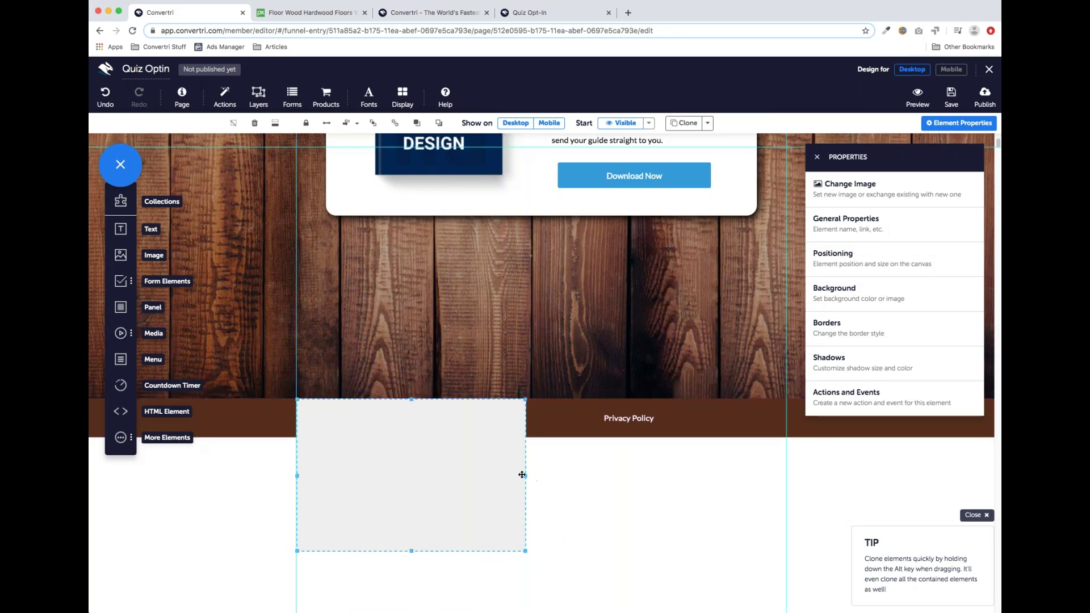
drag(526, 475, 761, 475)
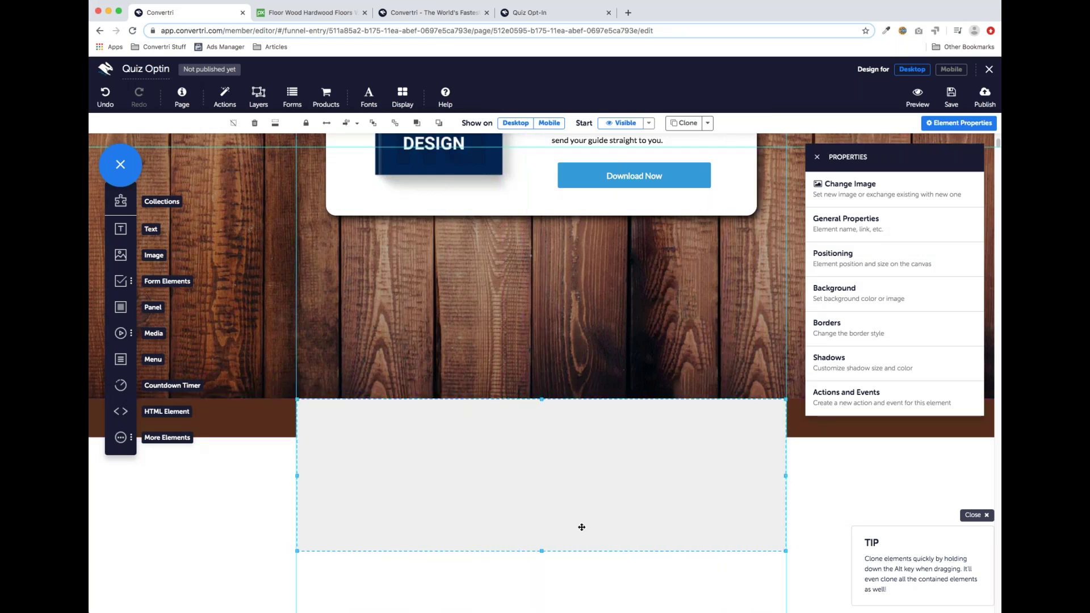
drag(542, 551, 540, 436)
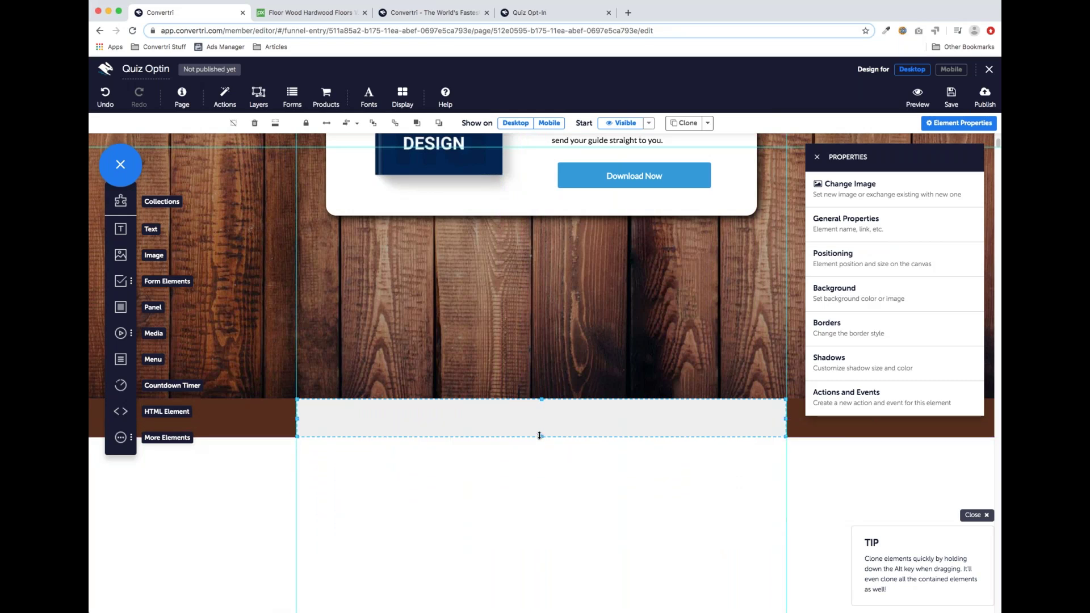
click(396, 125)
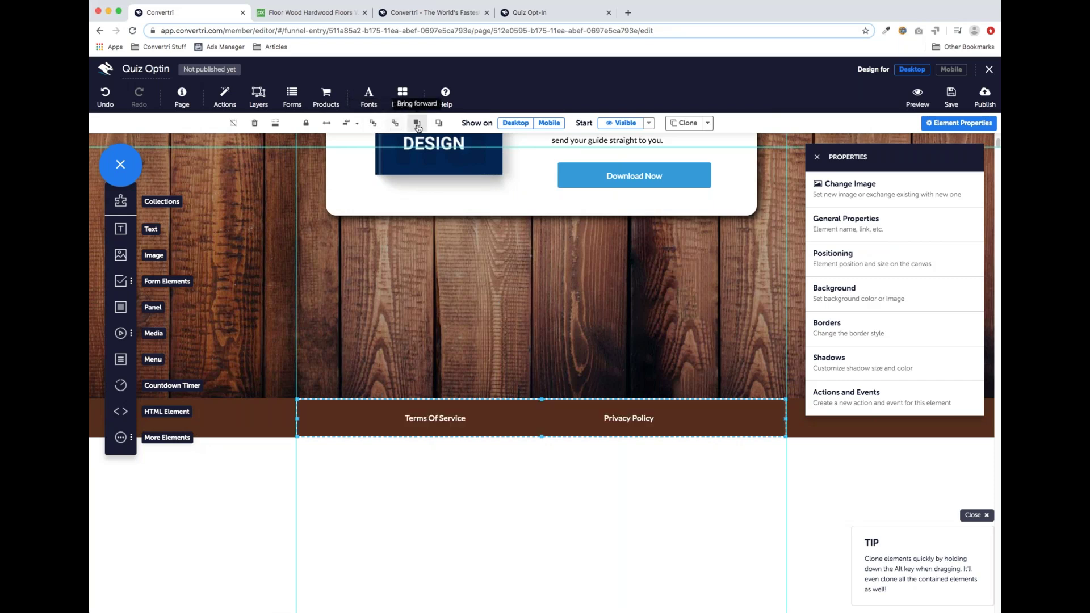
click(418, 125)
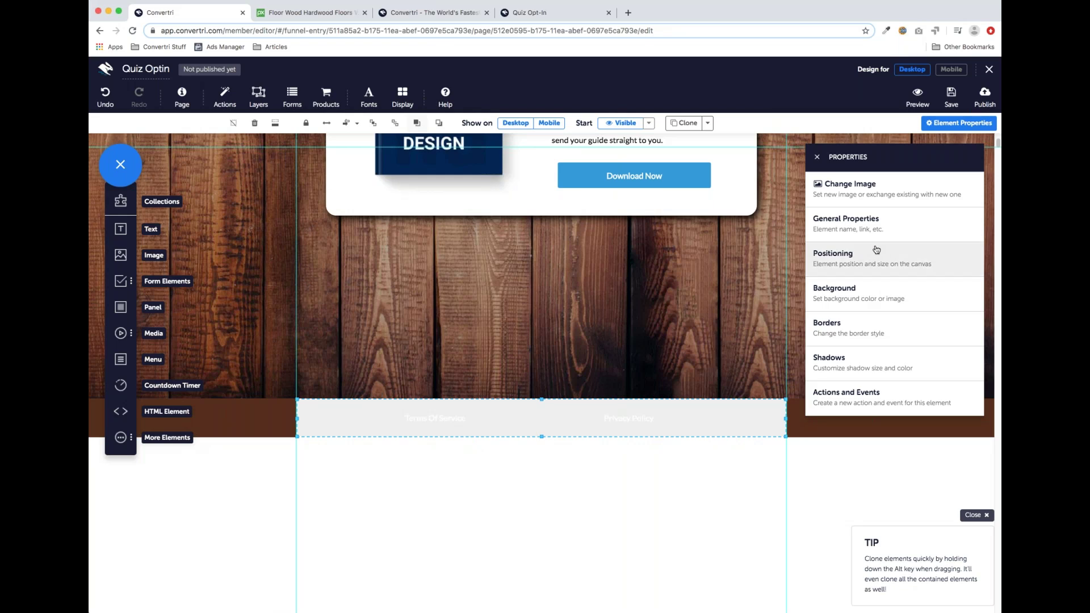
Make the inner footer panel's background fill fully transparent, rgba(239, 239, 239, 0).
click(849, 296)
click(823, 222)
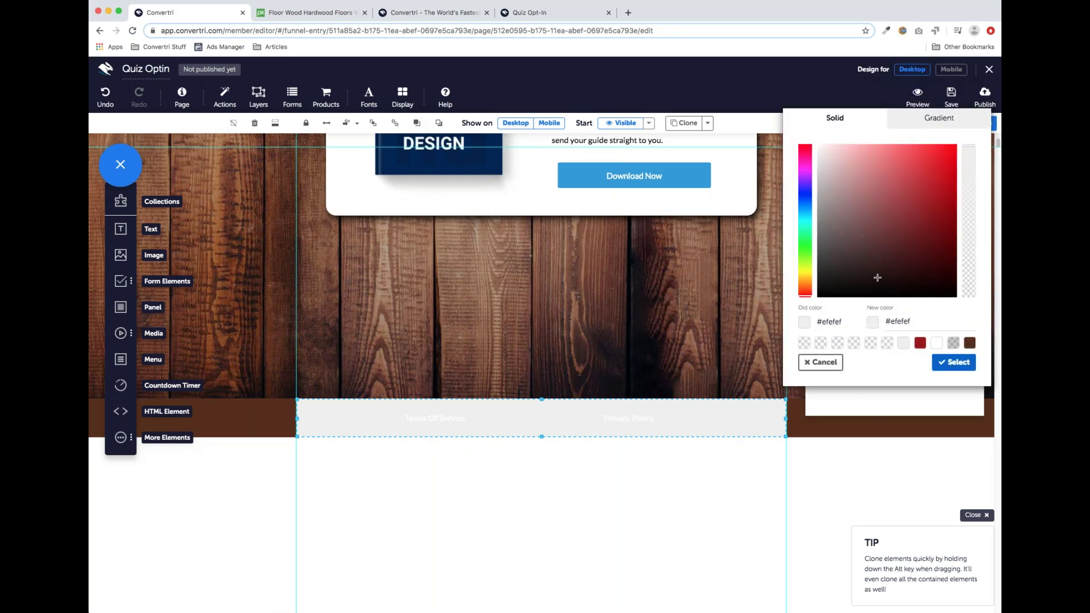
drag(970, 151, 970, 304)
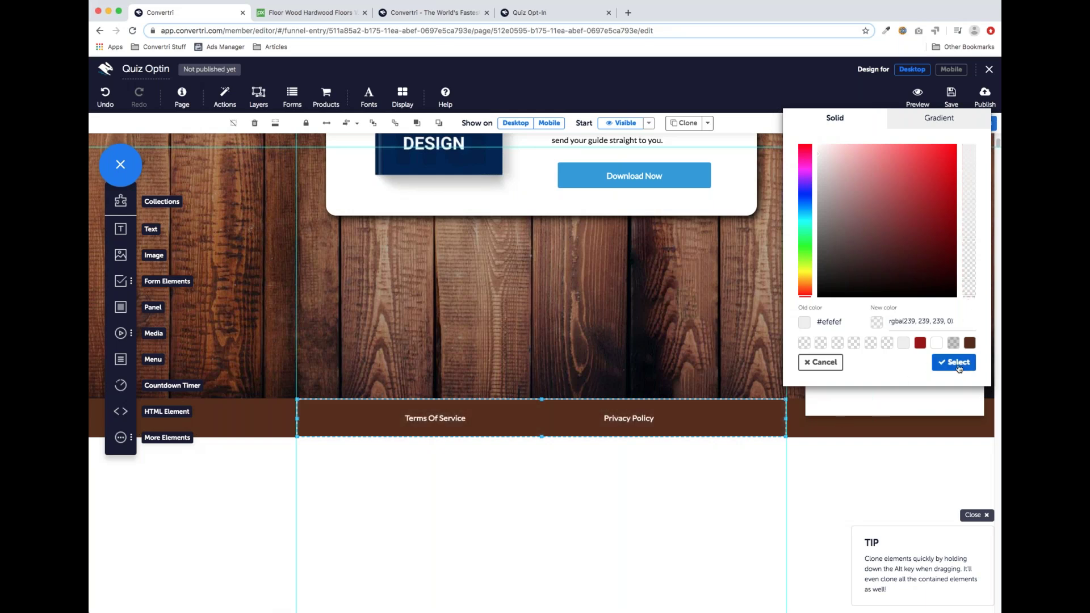
click(958, 367)
click(818, 159)
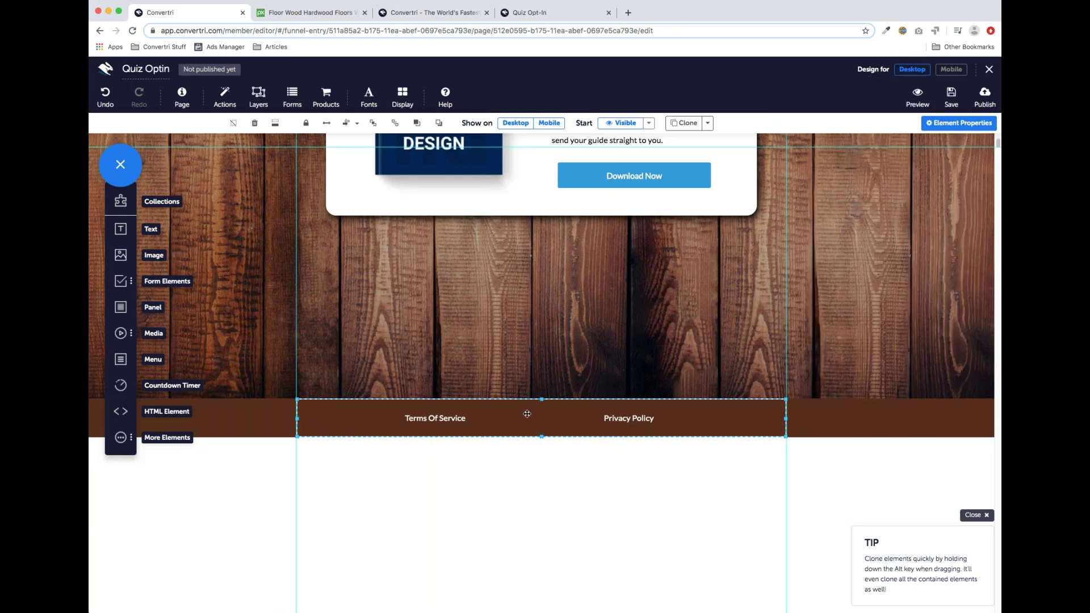
Space the two footer texts within their panel using Horizontally Contained alignment, and turn on element outlines.
click(358, 124)
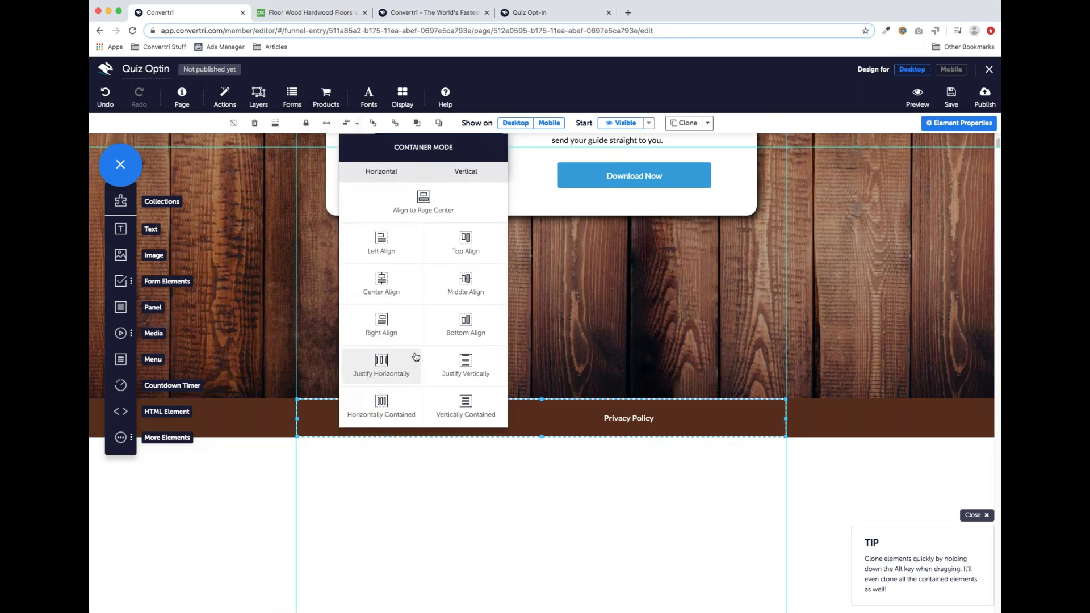
click(388, 410)
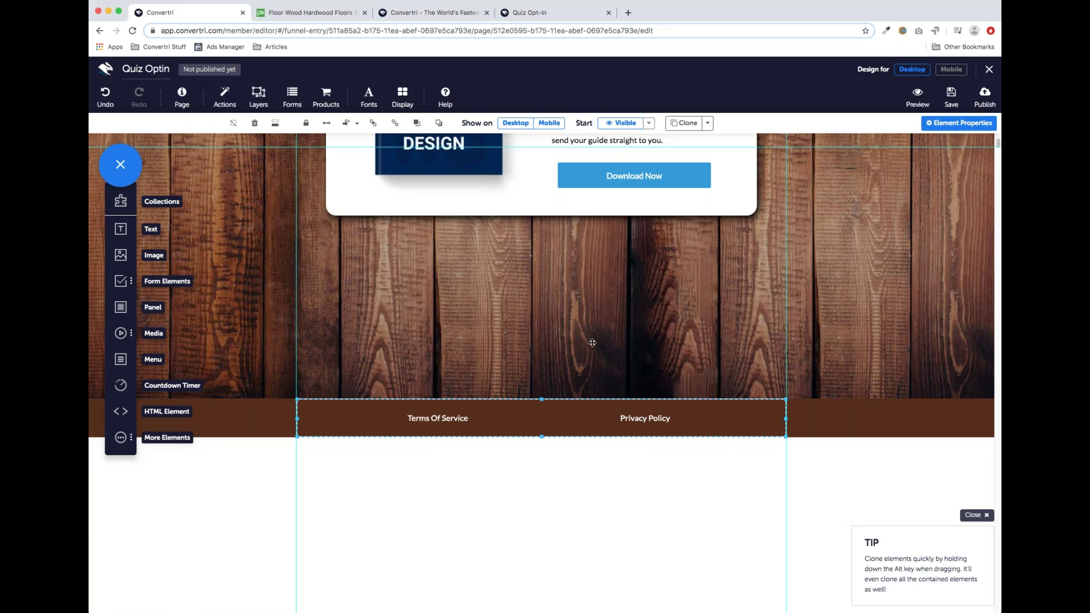
click(402, 94)
click(511, 145)
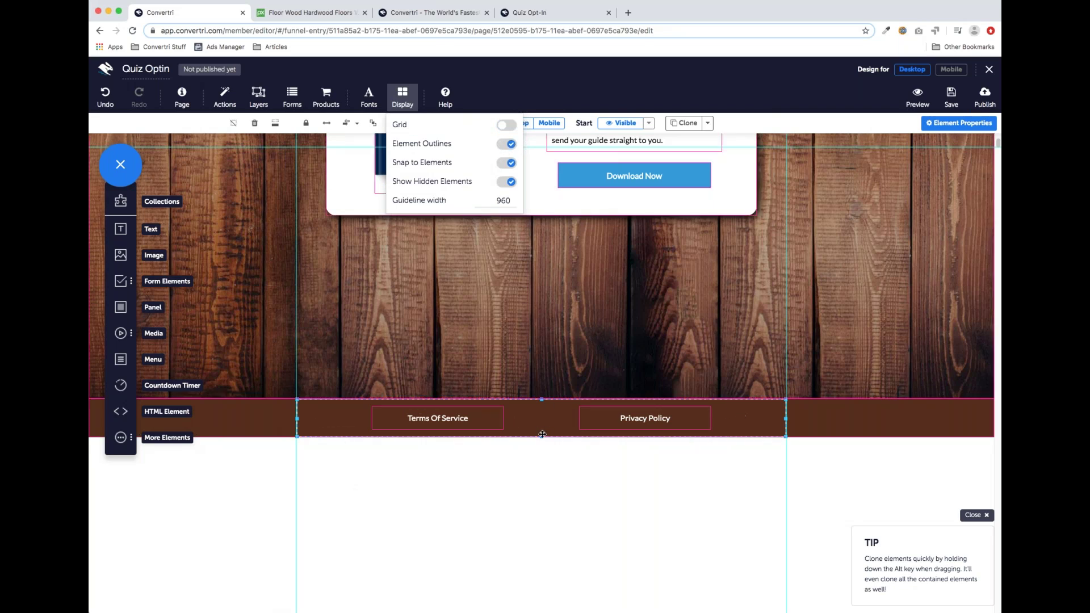
click(398, 100)
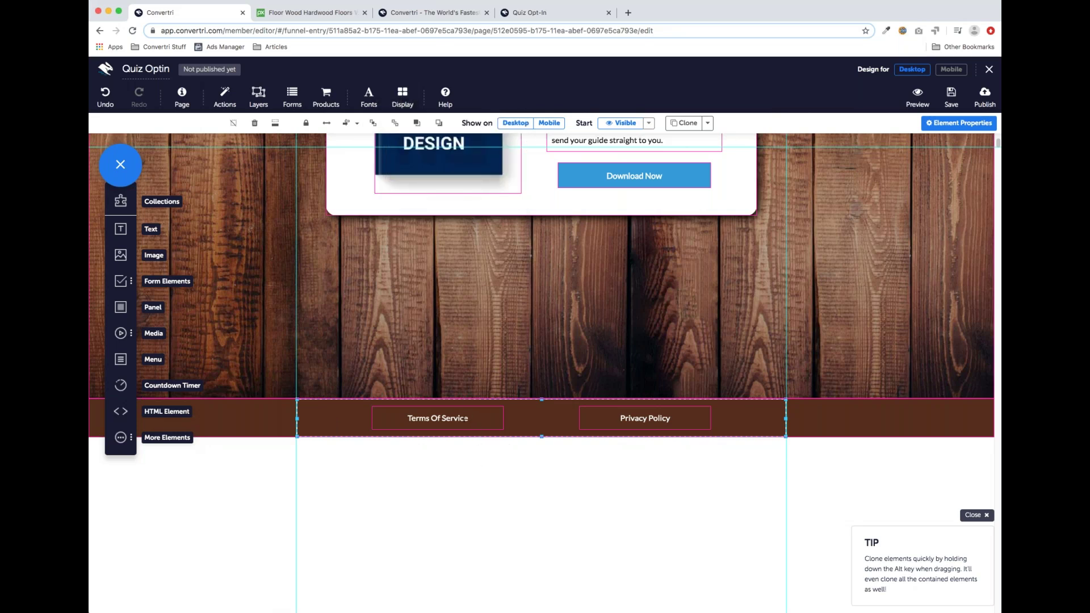
double_click(469, 418)
click(417, 420)
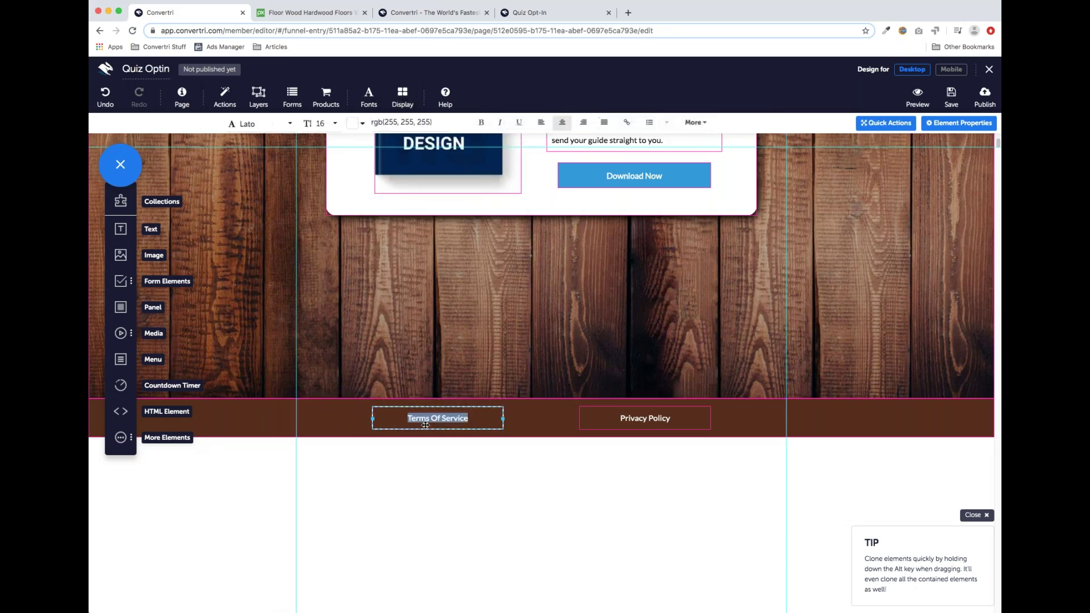
click(627, 122)
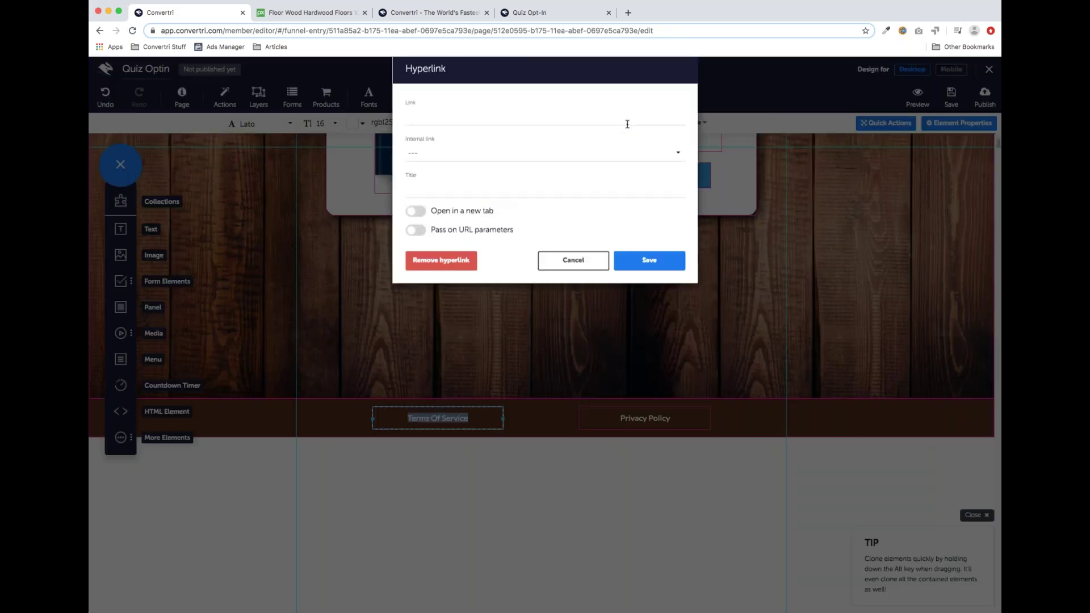
click(459, 138)
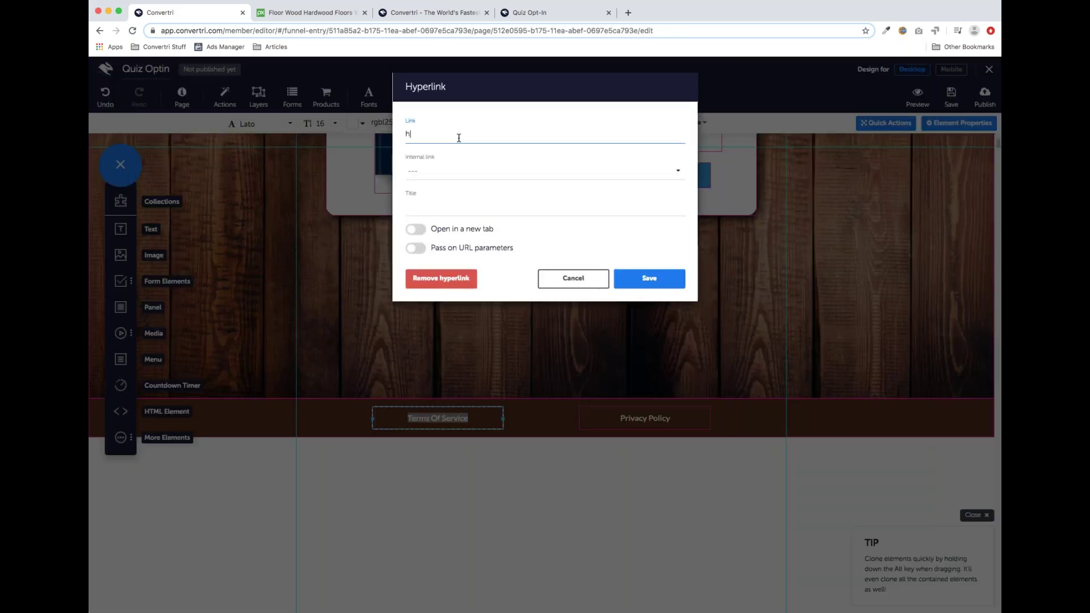
text(https://www.convertri.com/termsofservice)
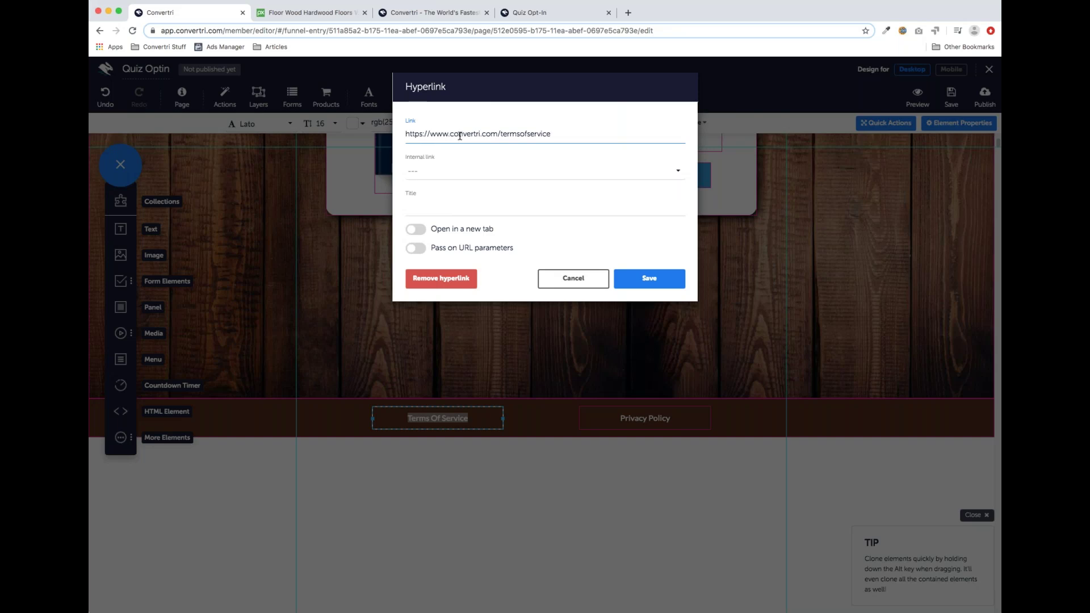
drag(556, 135, 406, 135)
key(super+c)
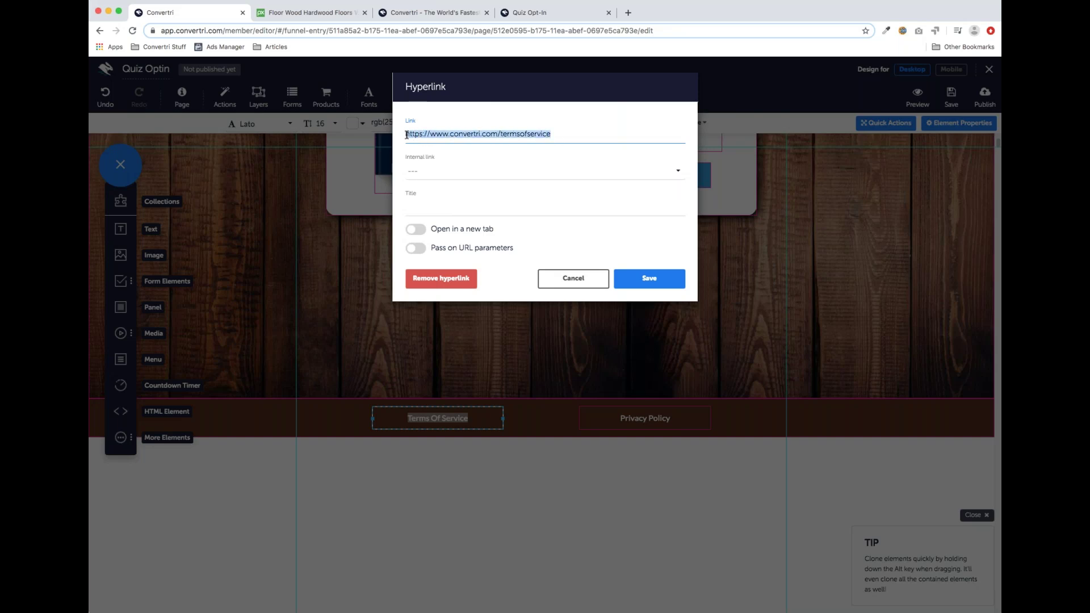
click(568, 135)
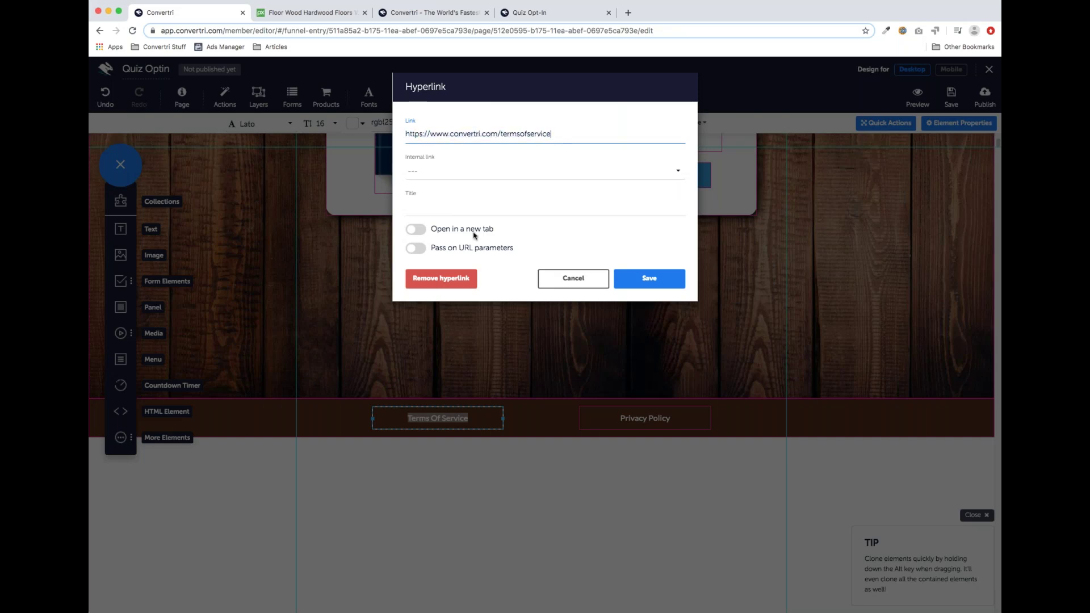
click(420, 233)
click(644, 280)
click(659, 419)
drag(671, 418, 623, 419)
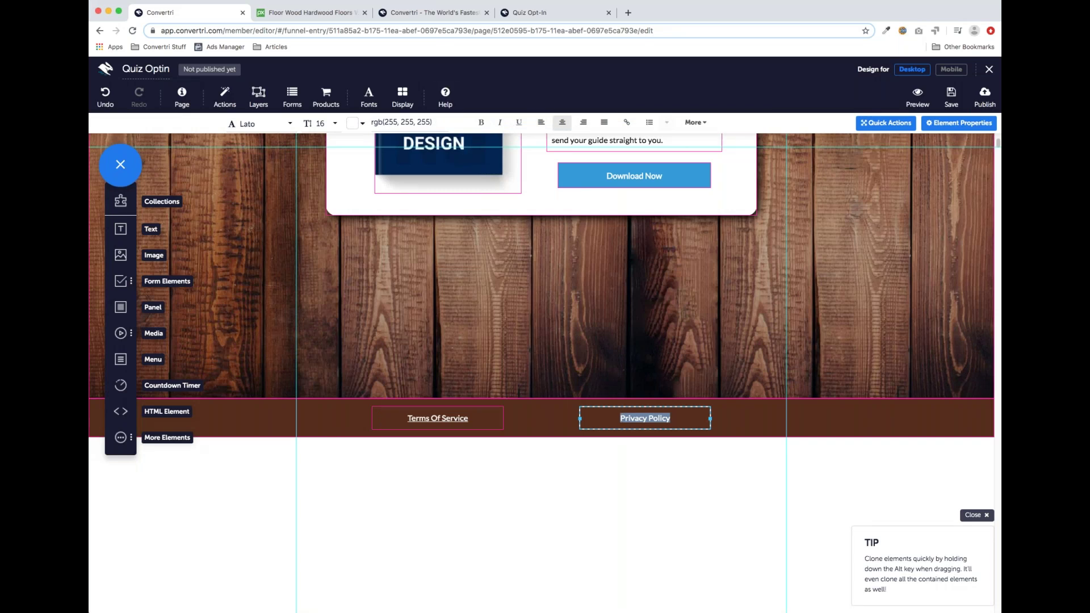
click(627, 122)
click(464, 136)
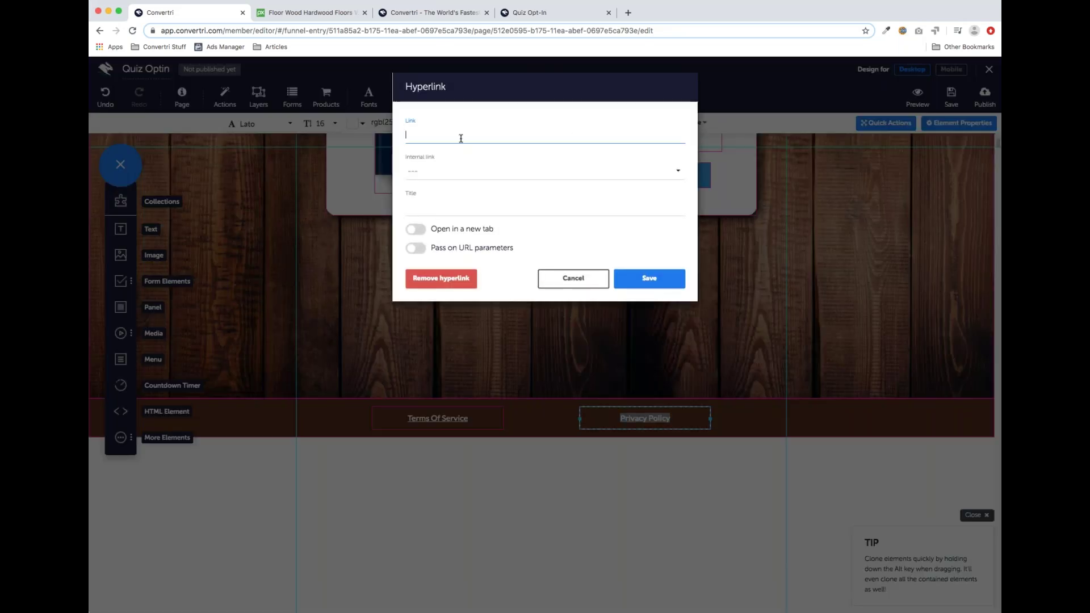
key(super+v)
drag(500, 134, 575, 137)
text(pr)
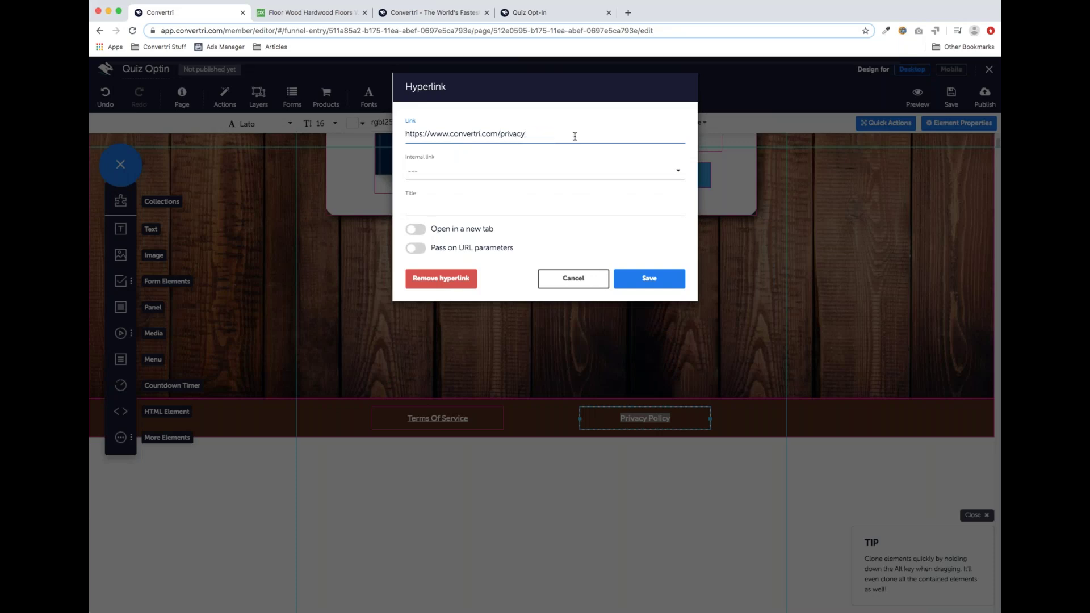
click(417, 230)
click(647, 279)
click(642, 333)
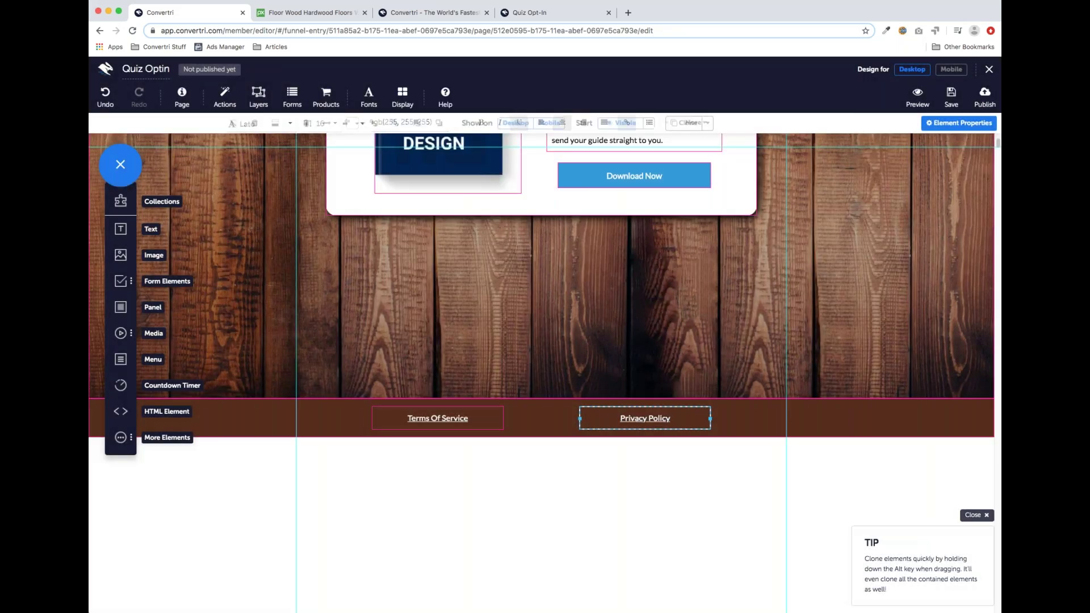
Review the finished desktop layout, and check how the headline, cover image, body text and footer appear in the mobile design.
scroll(583, 324, up, 2)
scroll(583, 324, up, 4)
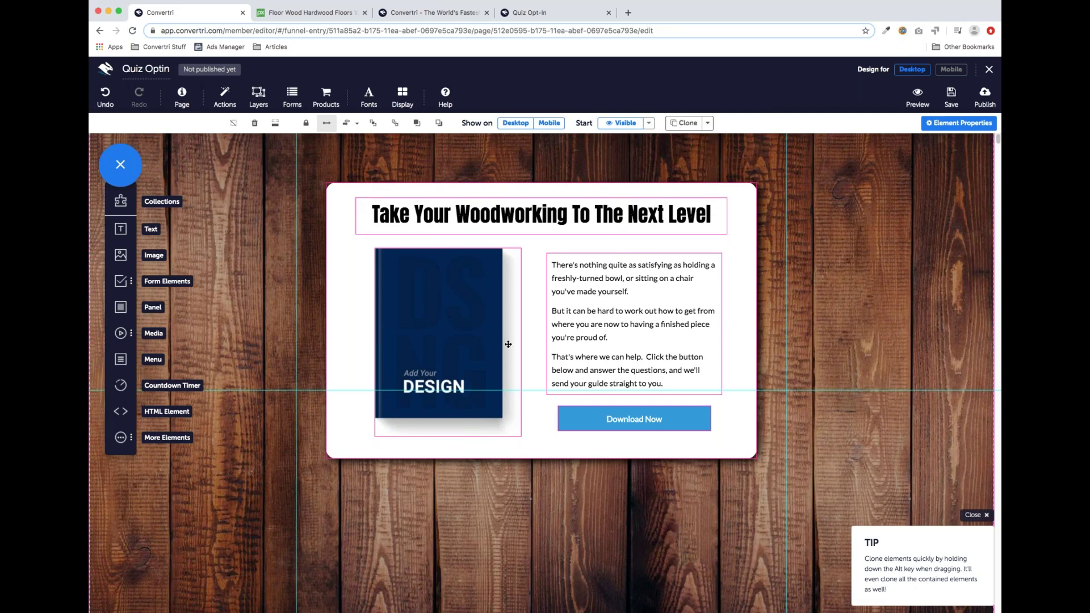
click(586, 279)
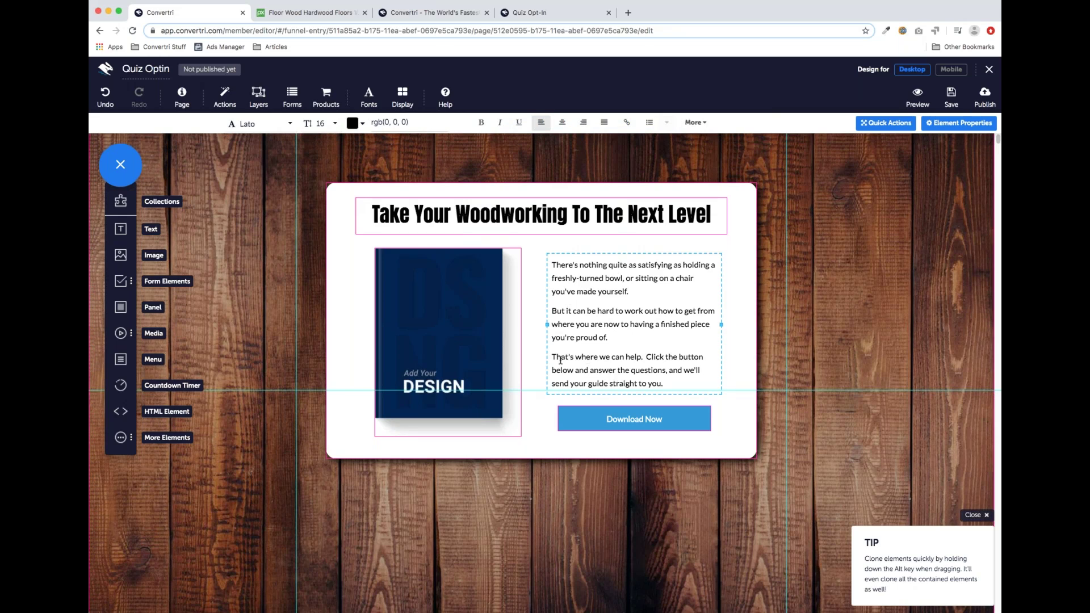
scroll(610, 295, down, 7)
scroll(633, 312, up, 8)
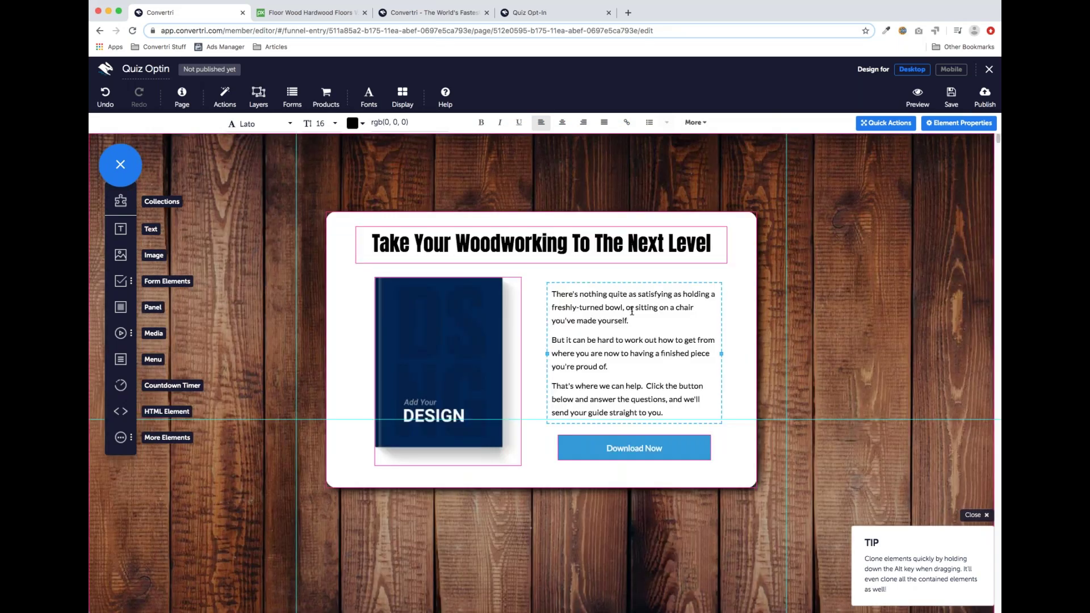
click(950, 70)
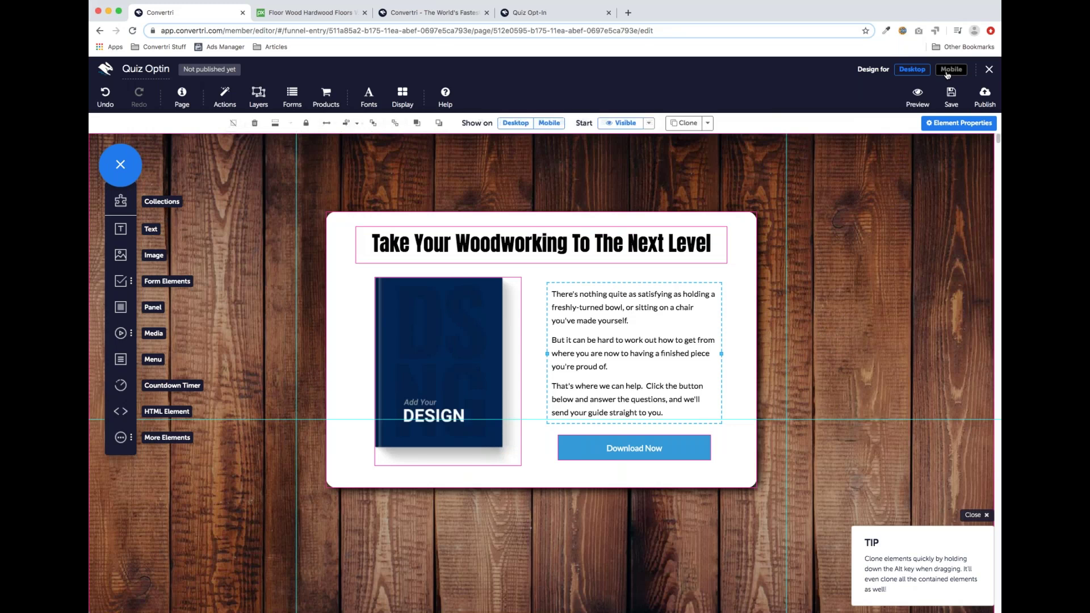
scroll(585, 260, up, 7)
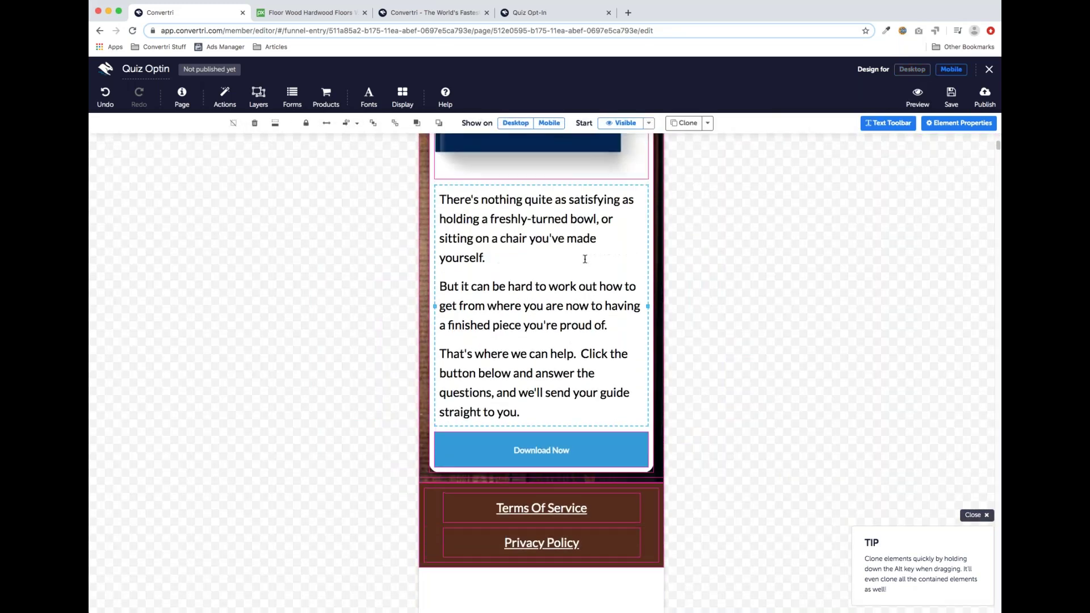
scroll(586, 260, down, 5)
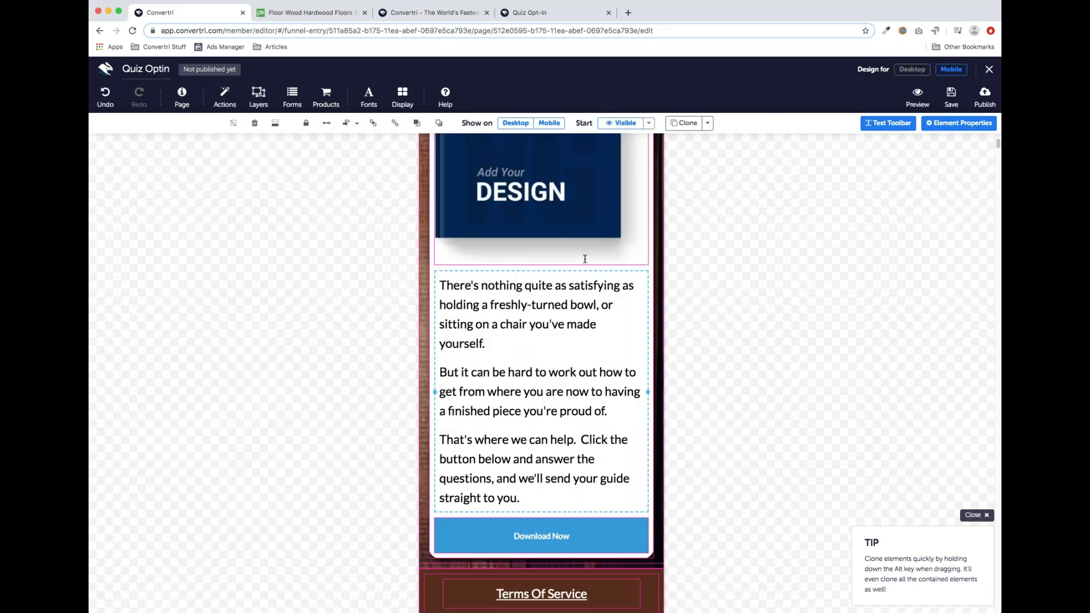
scroll(585, 260, up, 1)
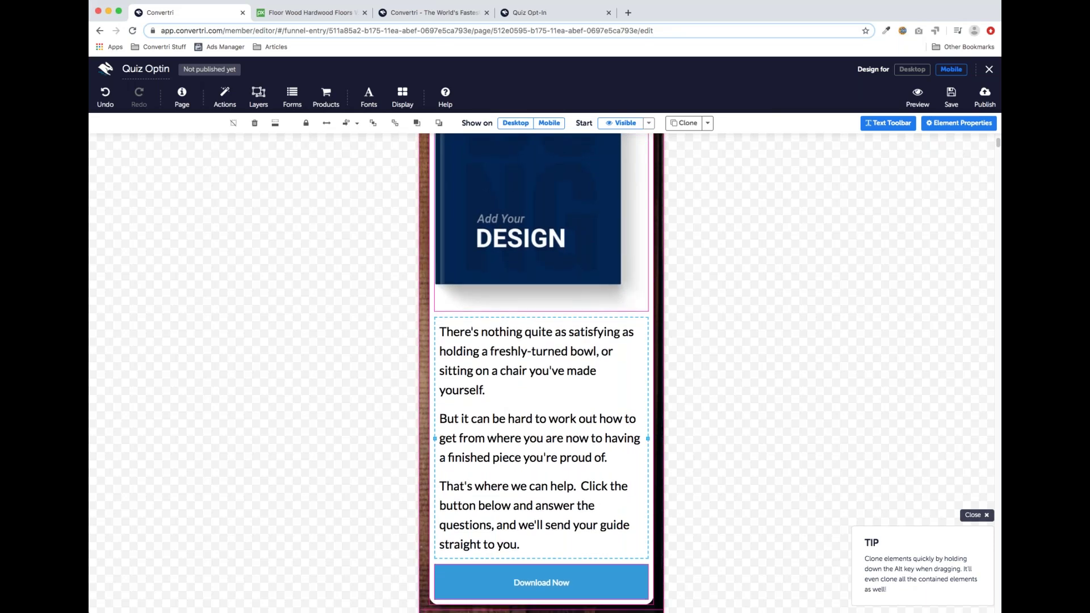
scroll(510, 328, down, 1)
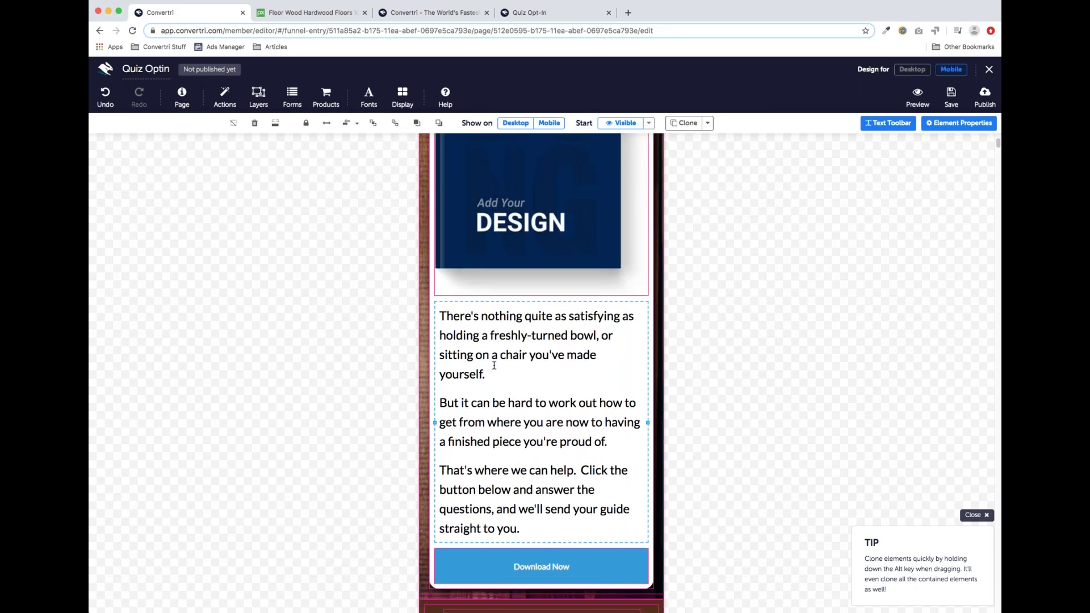
scroll(494, 363, up, 8)
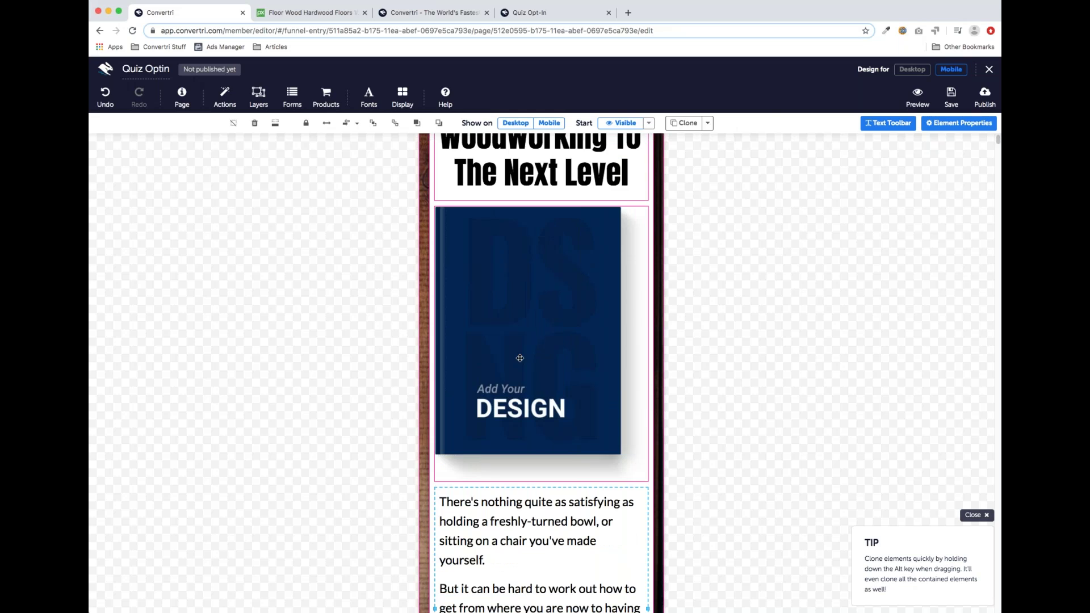
scroll(528, 318, up, 4)
scroll(534, 352, down, 1)
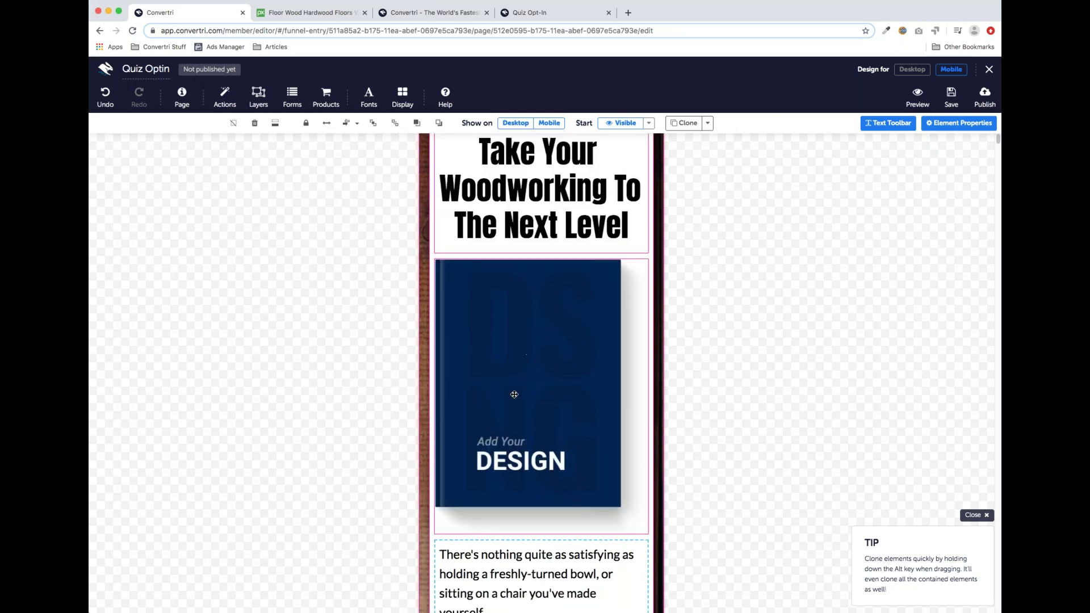
scroll(505, 363, down, 8)
scroll(541, 370, down, 6)
scroll(541, 374, up, 12)
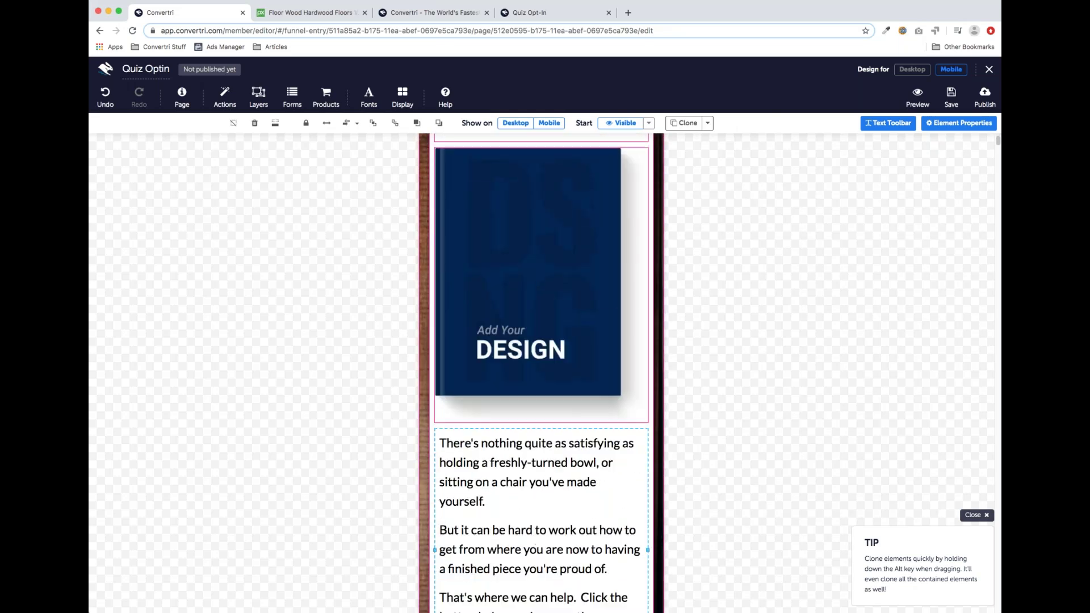
scroll(557, 348, up, 2)
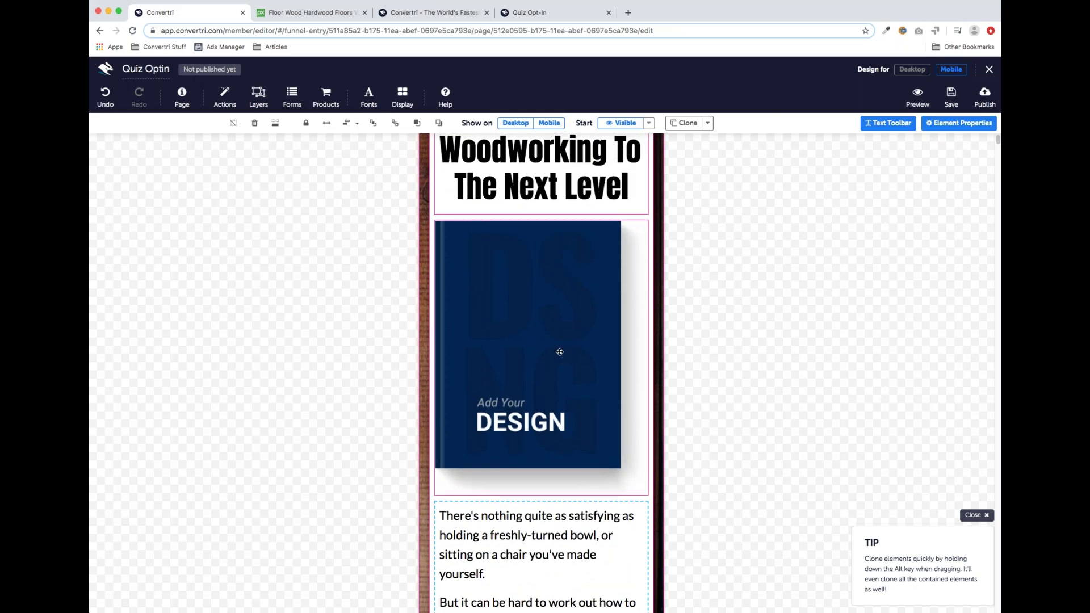
Return to the desktop design and set the paragraph text's default font scaling on mobile to 120% in the page settings.
click(913, 71)
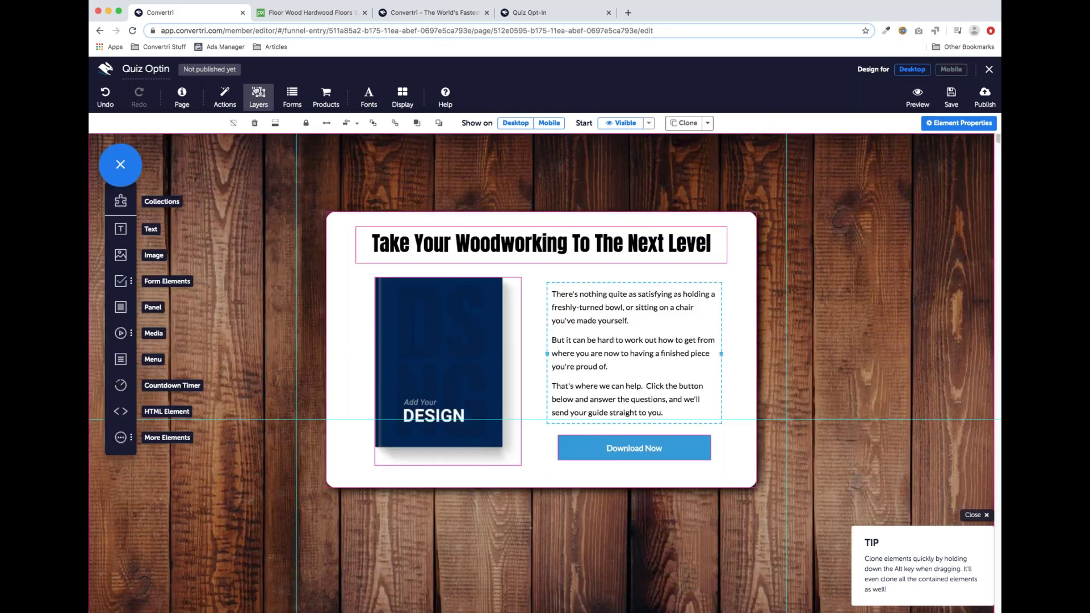
click(181, 97)
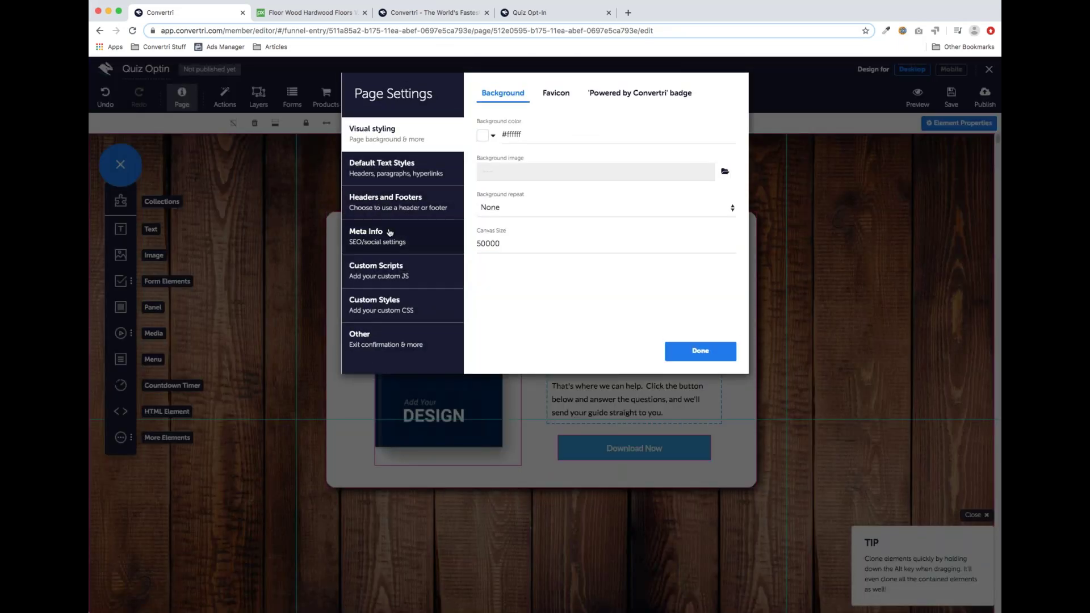
click(443, 171)
click(712, 323)
scroll(577, 268, down, 3)
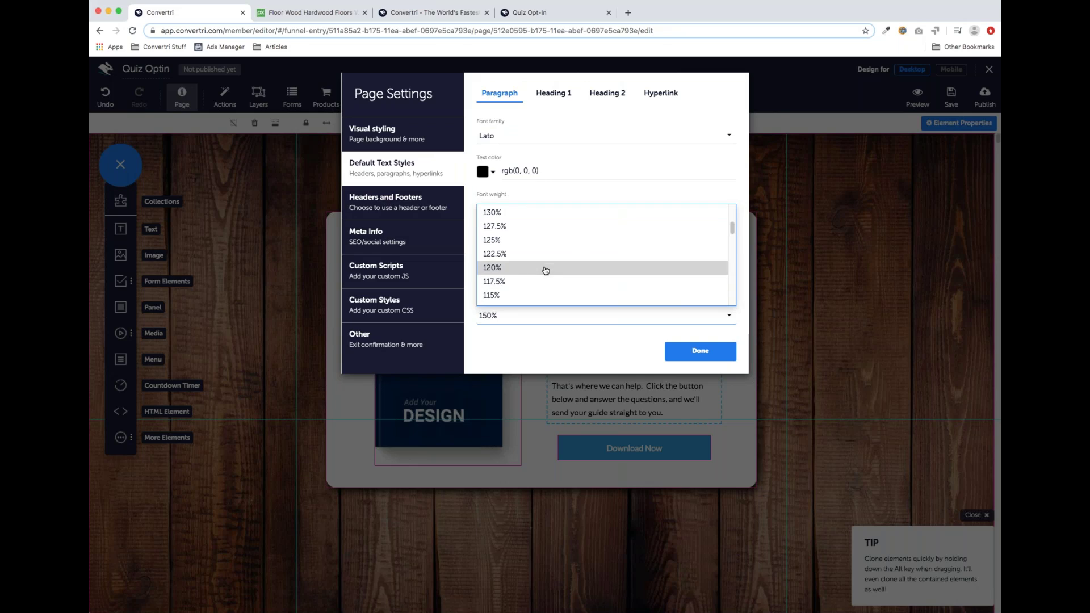
click(546, 271)
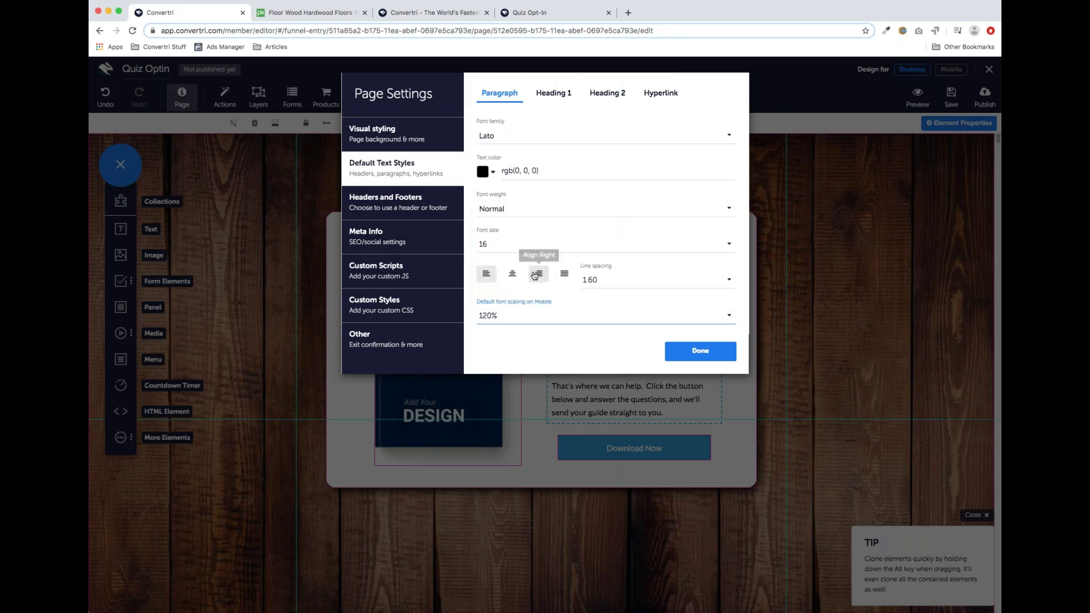
click(698, 355)
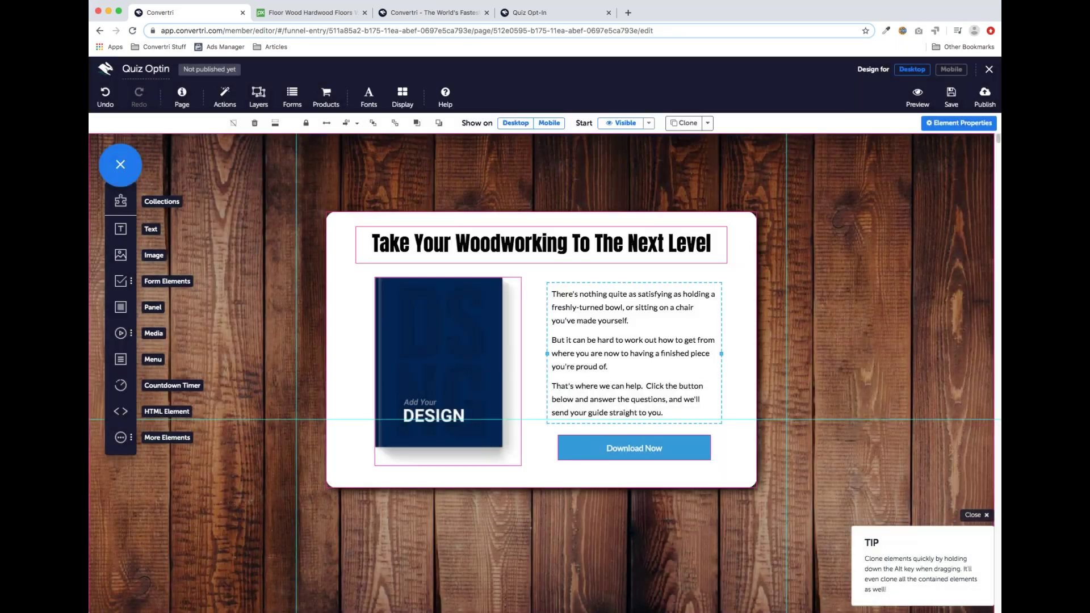
In the mobile design, shrink the book cover image proportionally and centre it beneath the headline.
click(951, 69)
scroll(570, 262, down, 1)
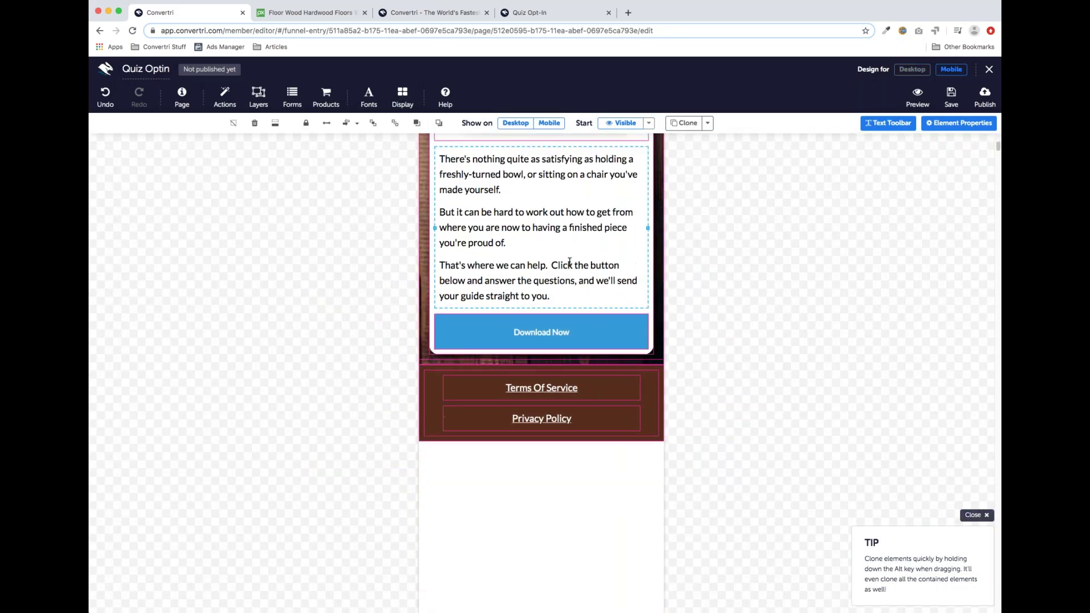
scroll(562, 287, up, 5)
click(561, 290)
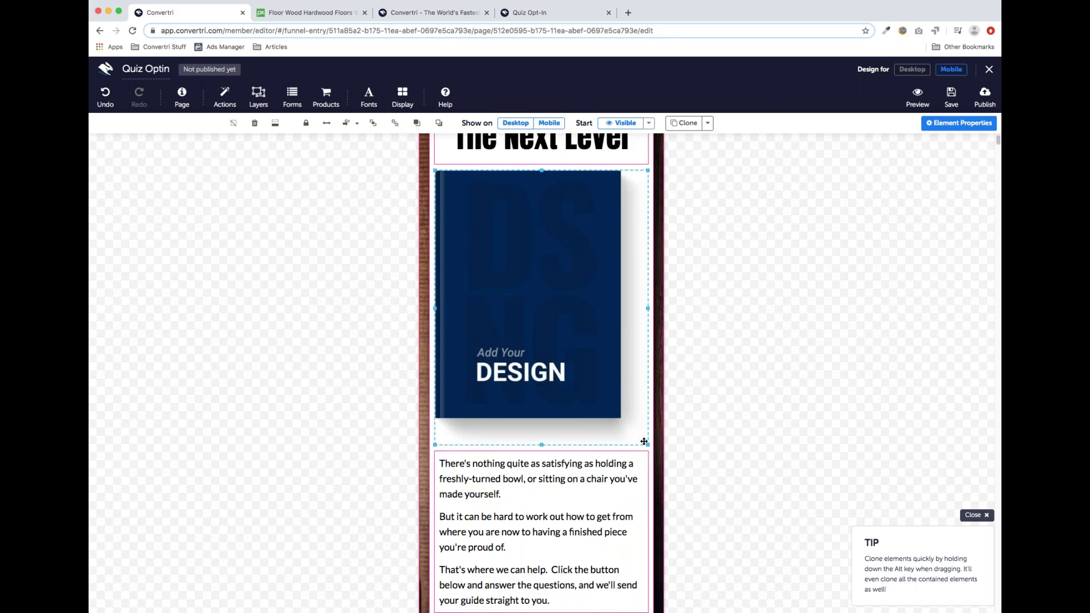
drag(648, 446, 567, 378)
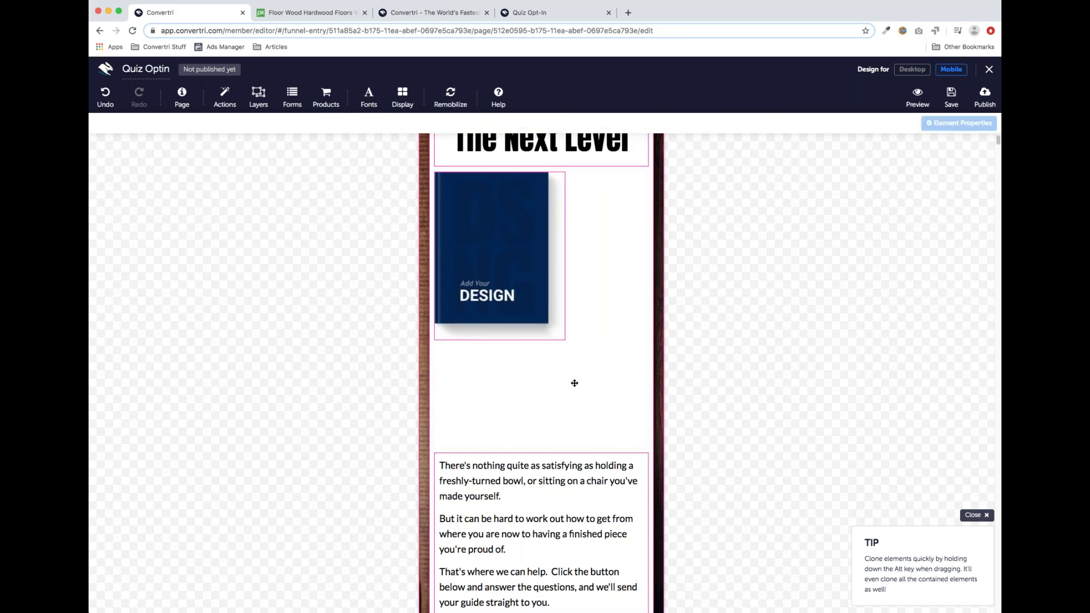
mouse_move(530, 353)
mouse_down()
mouse_move(537, 343)
mouse_move(527, 343)
mouse_up()
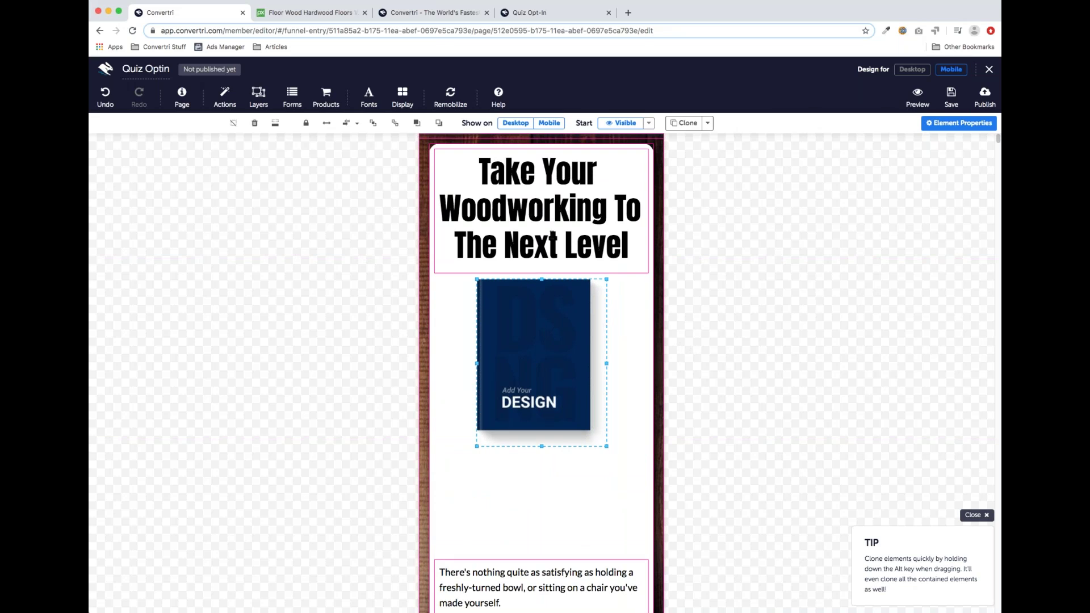
Move the mobile body text and Download Now button together up to just below the cover image, and select the white panel behind them.
scroll(568, 305, down, 5)
scroll(647, 384, down, 6)
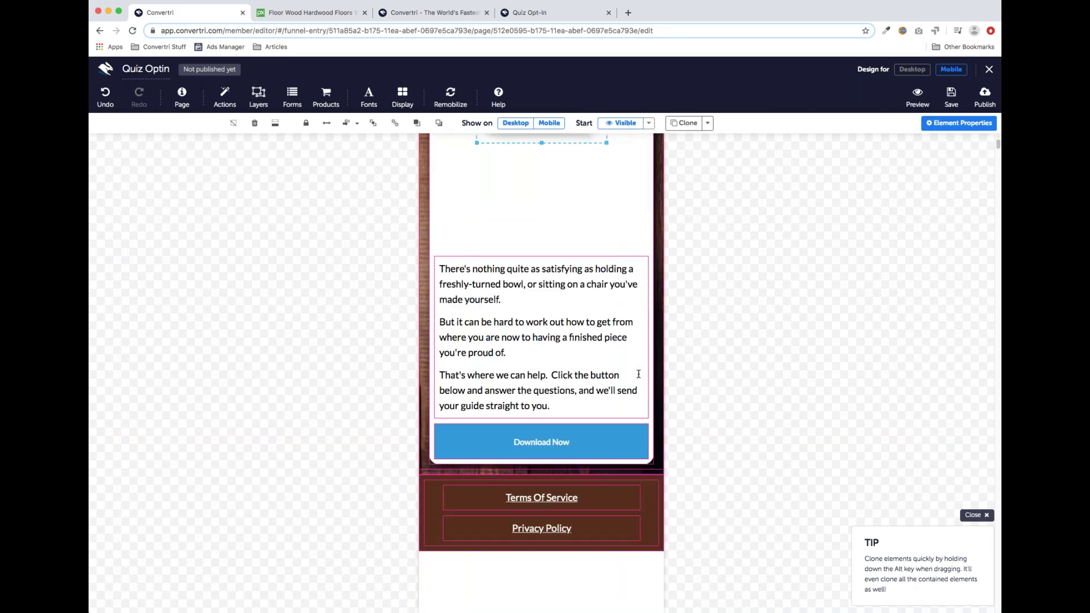
scroll(568, 347, up, 4)
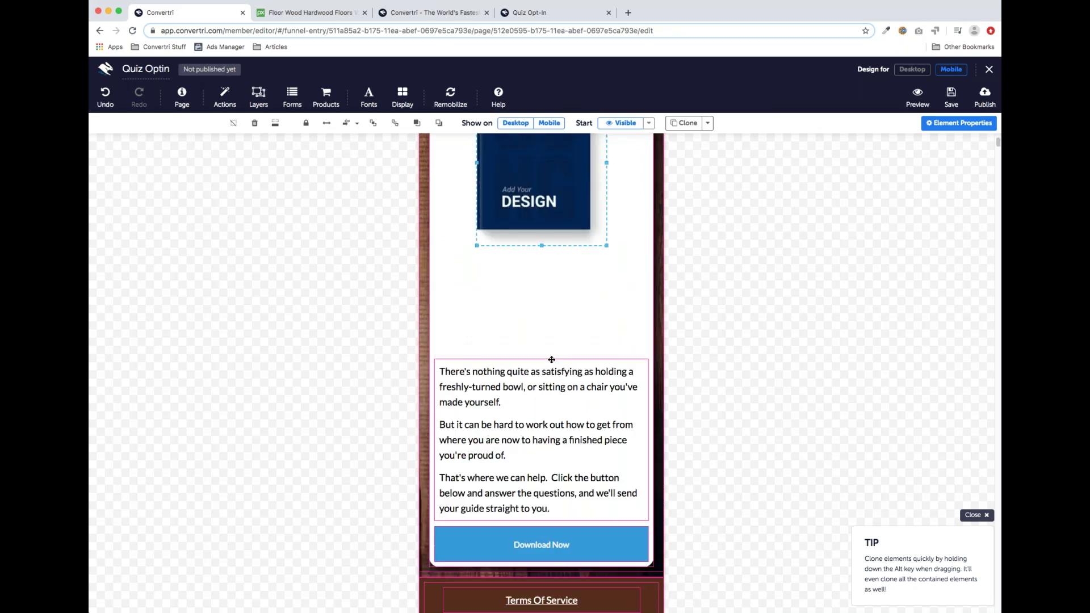
click(552, 360)
click(506, 540)
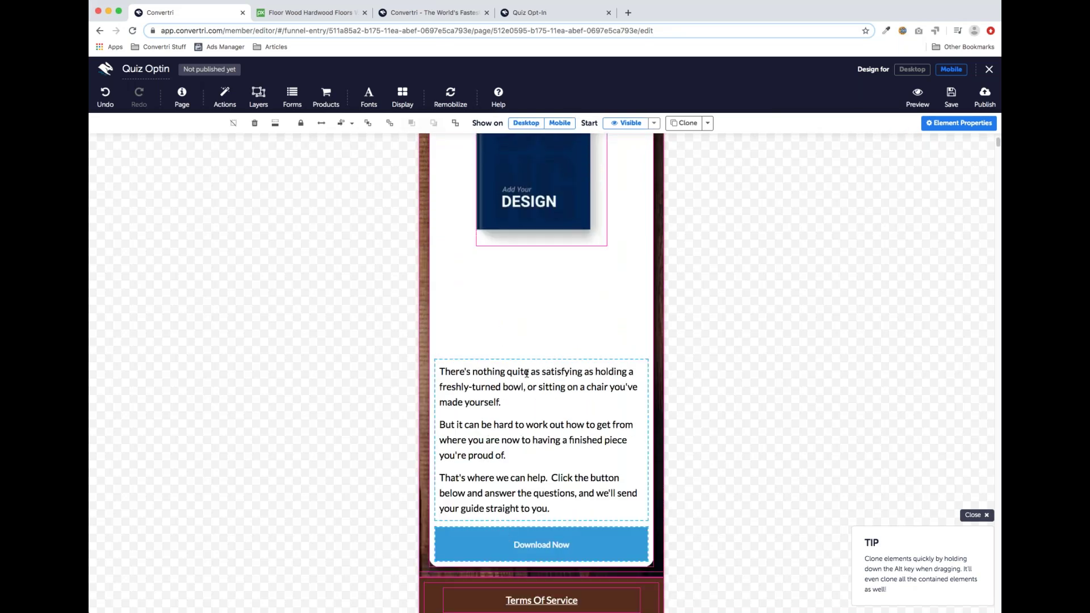
drag(526, 364, 526, 262)
click(538, 540)
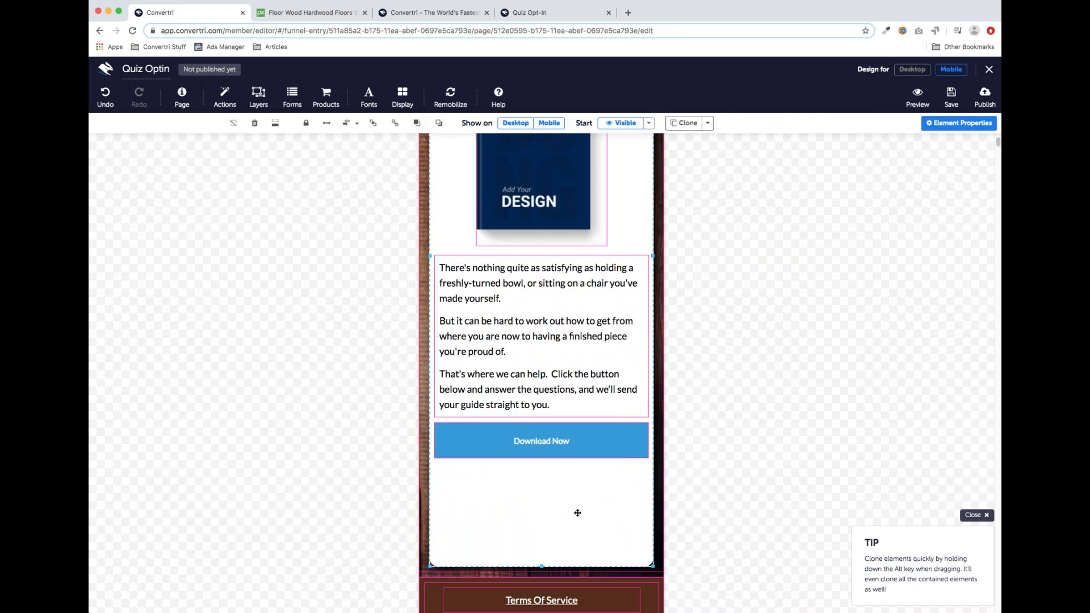
Shorten the white panel in the mobile design so its lower edge sits just below the Download Now button.
scroll(577, 513, down, 3)
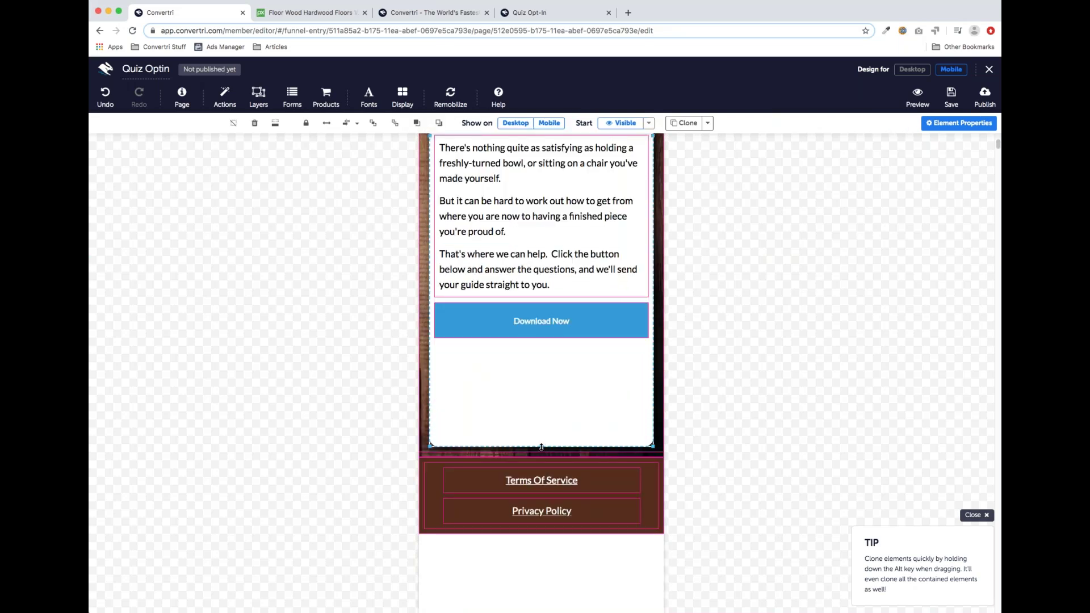
drag(543, 441, 549, 360)
click(545, 538)
scroll(559, 508, up, 6)
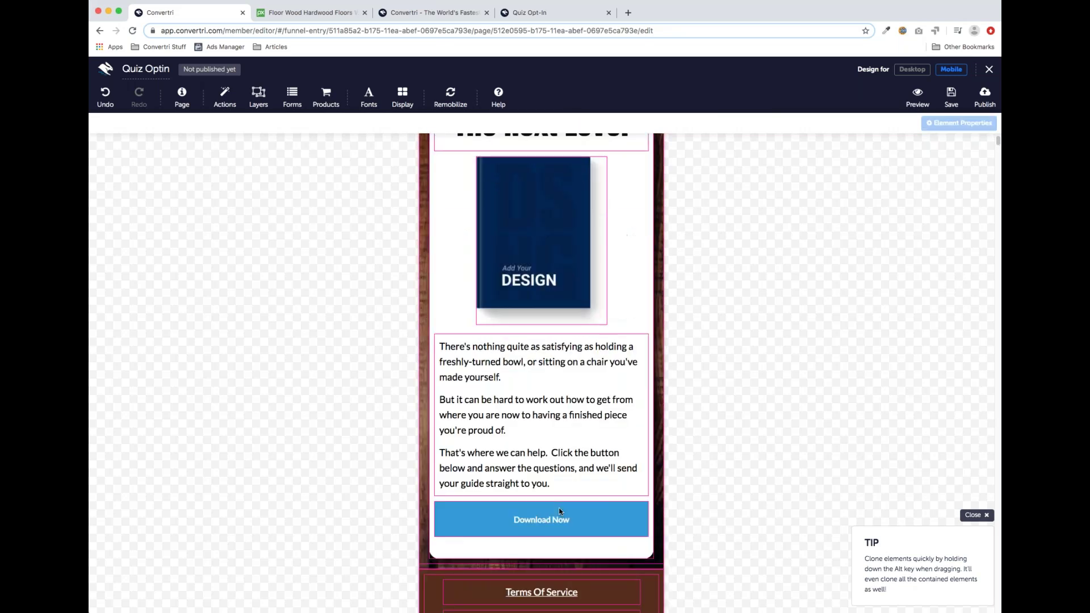
scroll(693, 499, down, 6)
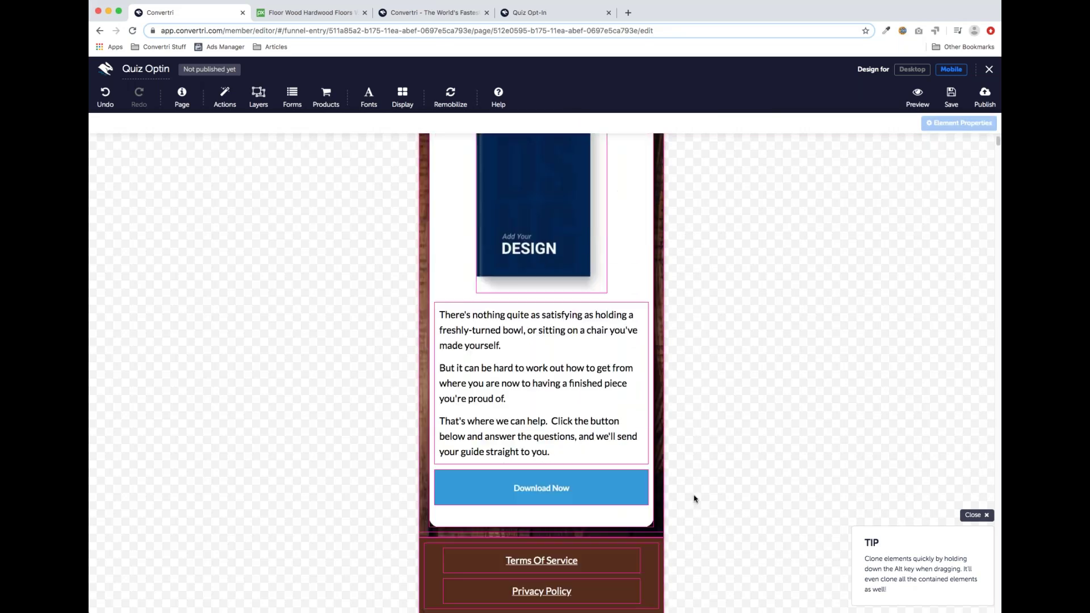
Extend the white panel's lower edge slightly and nudge the Download Now button down to give more space around it.
click(547, 368)
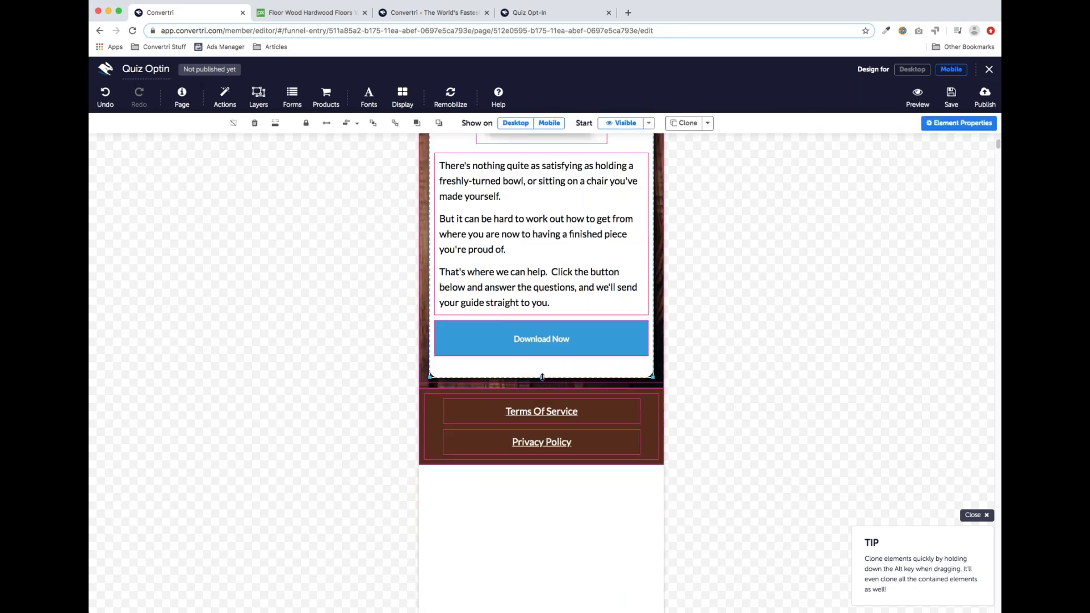
drag(542, 381, 544, 424)
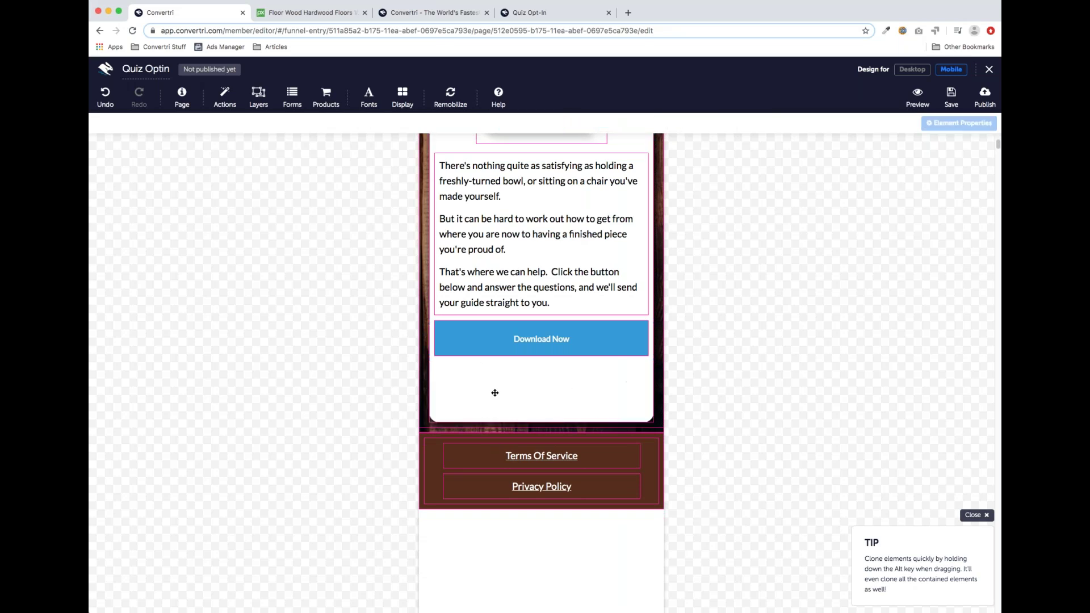
click(502, 338)
drag(501, 341, 500, 350)
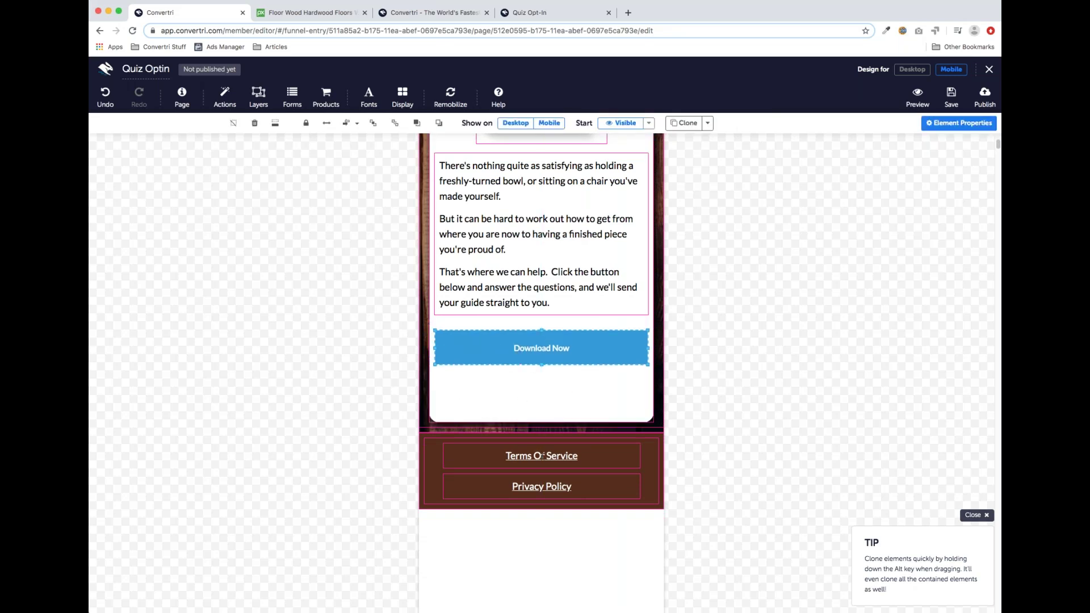
click(727, 371)
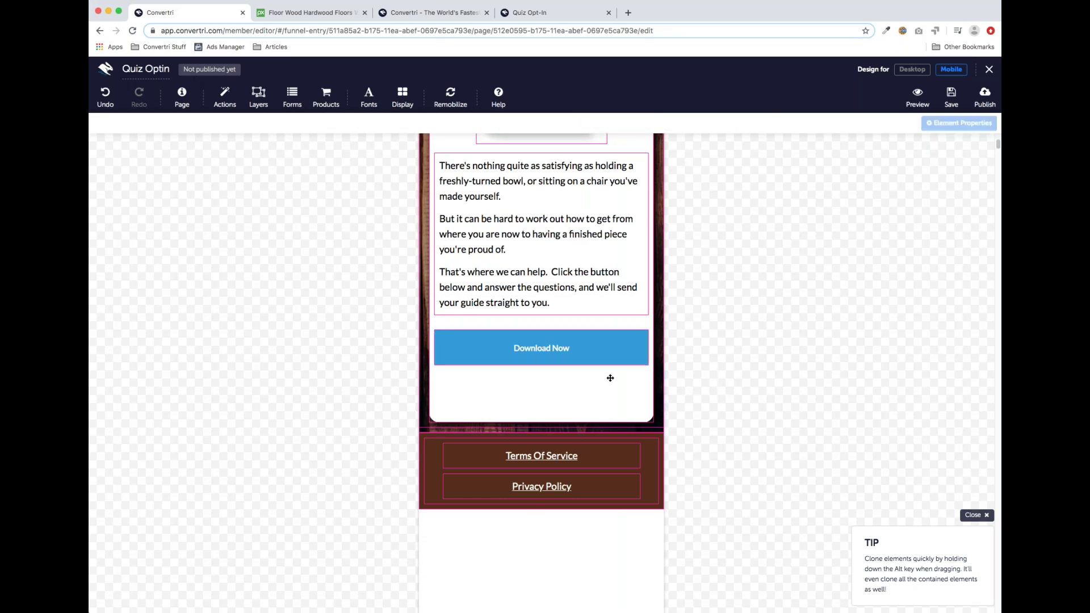
scroll(611, 378, up, 1)
scroll(611, 378, up, 5)
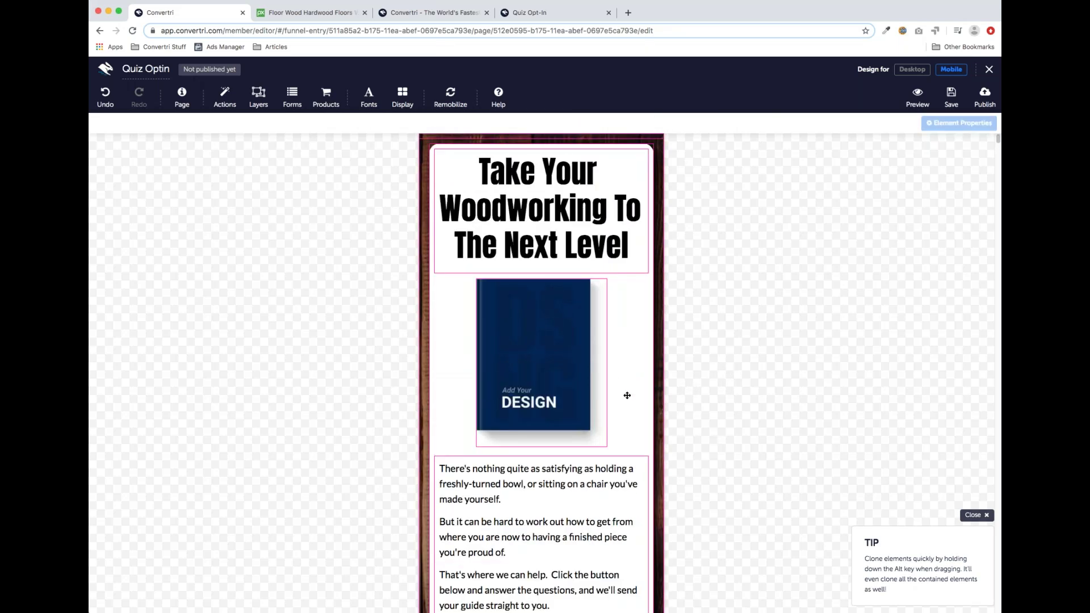
Return to the desktop design and choose the Webinar Opt-In template from the Convertri Layers library for a new layer.
click(914, 70)
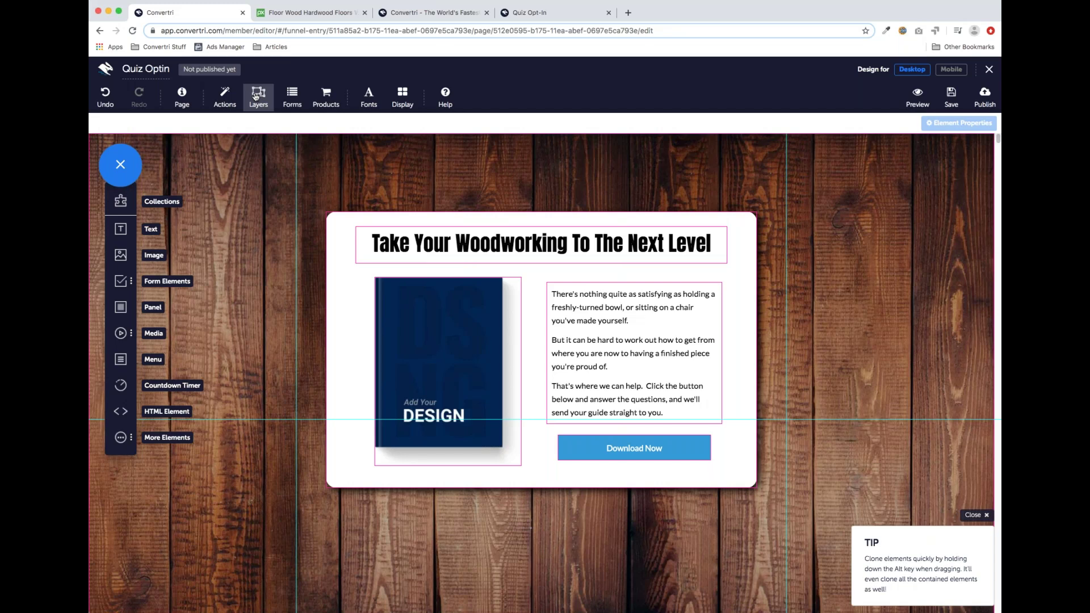
click(257, 96)
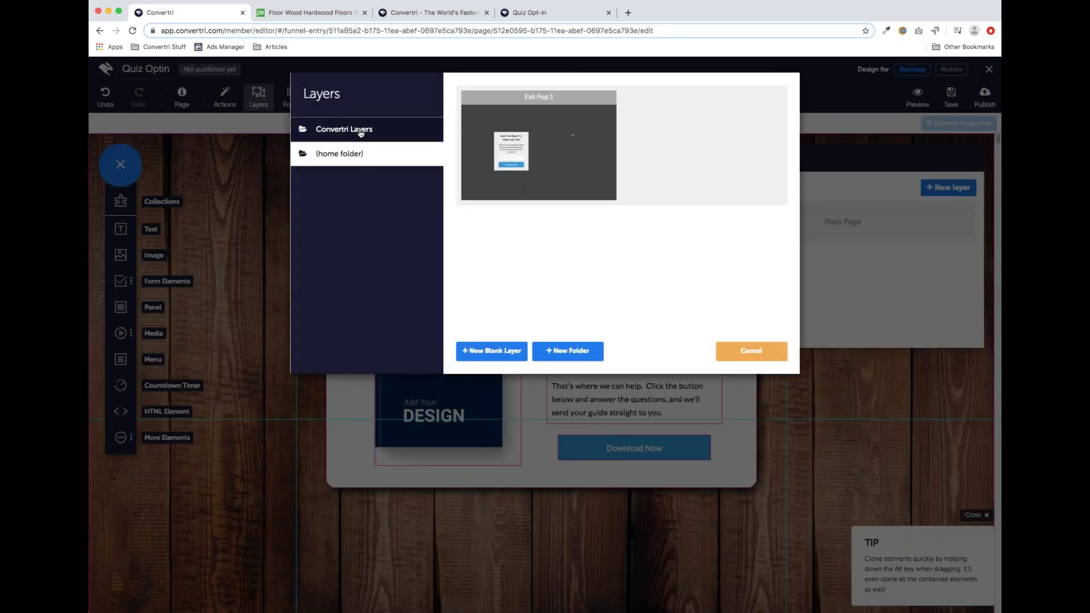
click(360, 131)
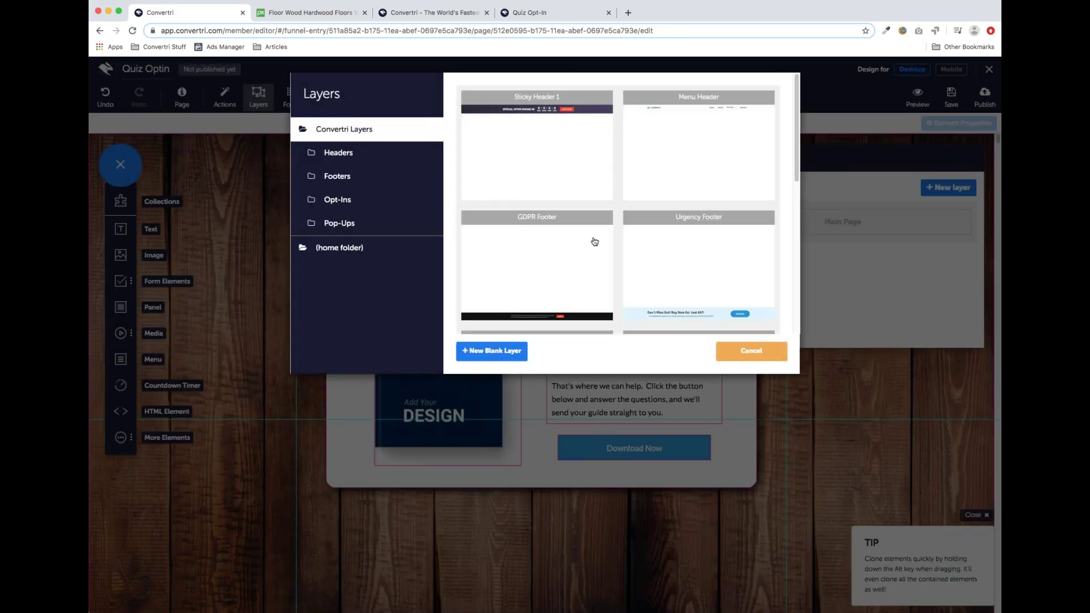
scroll(617, 194, down, 5)
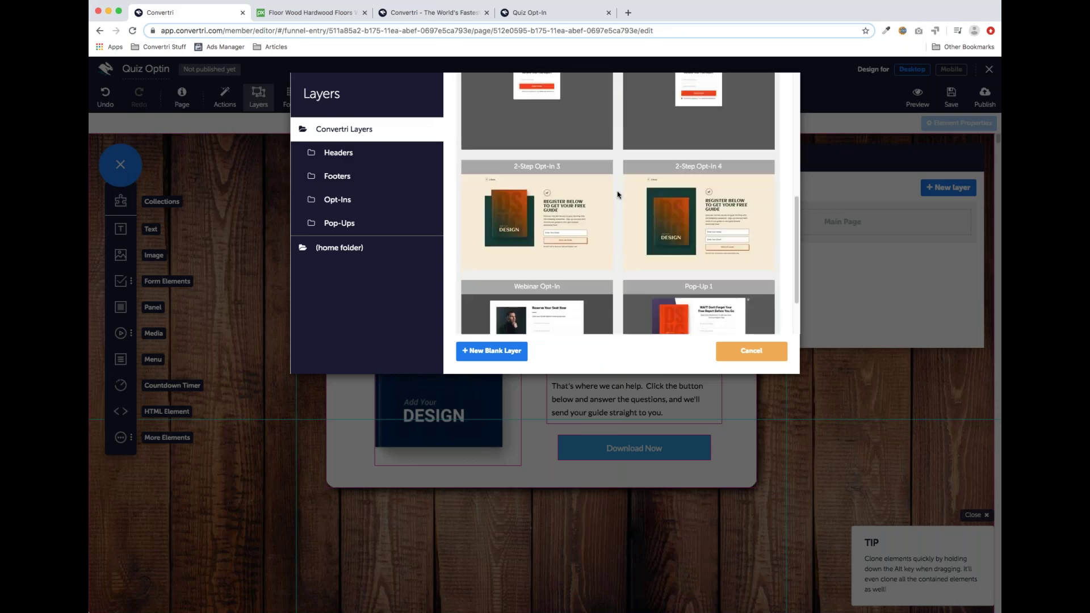
scroll(618, 195, down, 2)
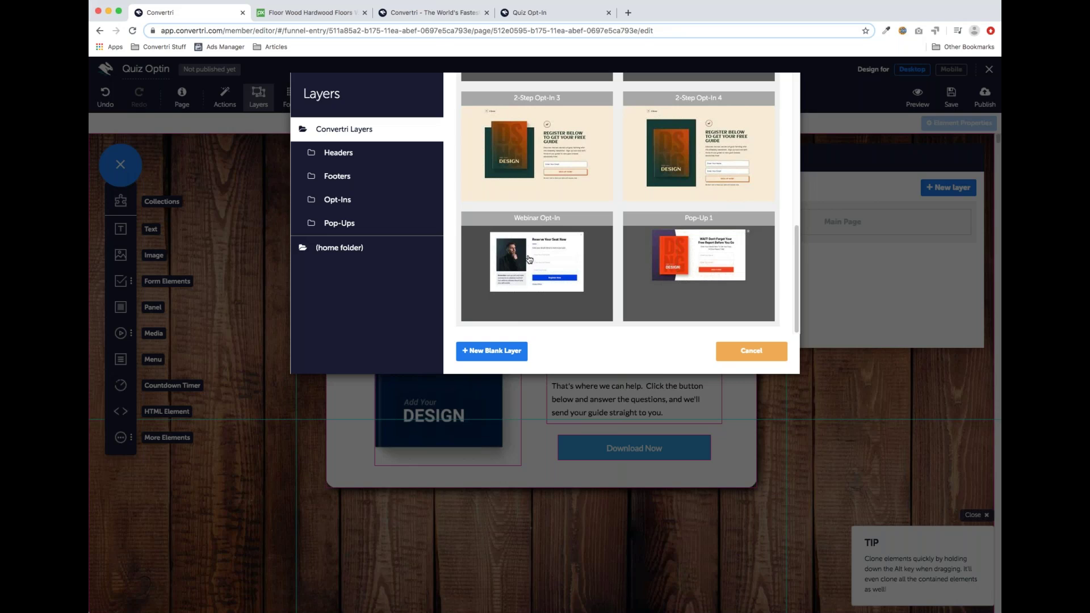
click(562, 272)
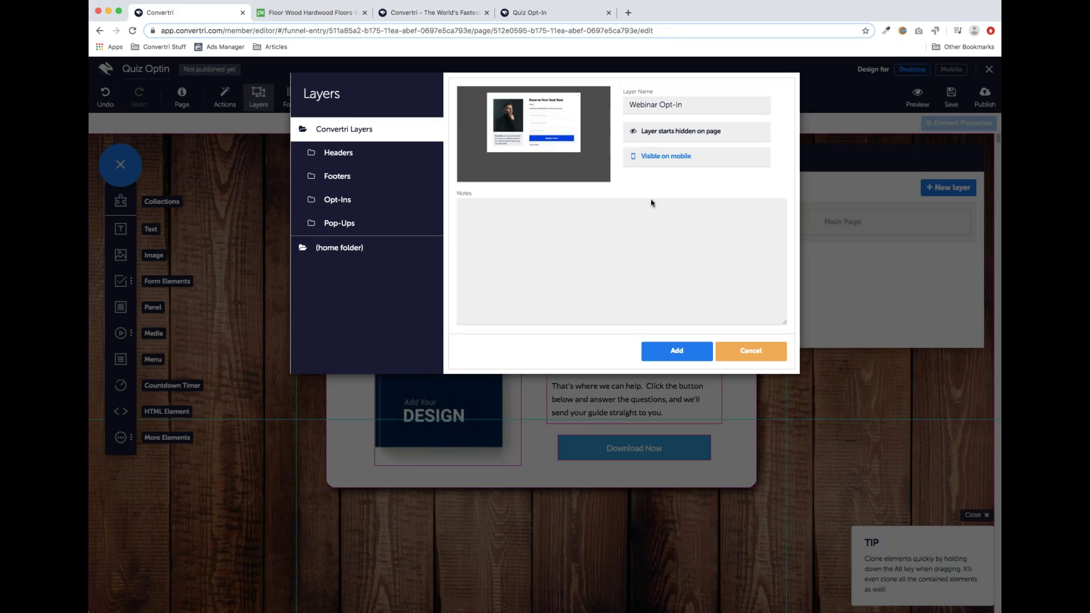
Add the Webinar Opt-In layer under the name Q1 and close the layer list.
click(678, 352)
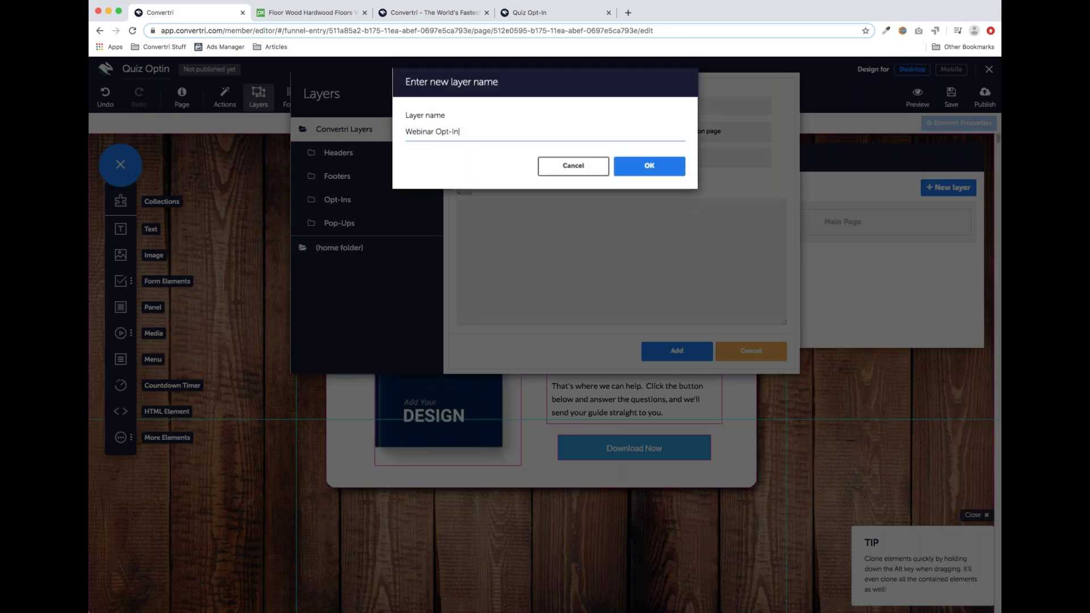
triple_click(446, 137)
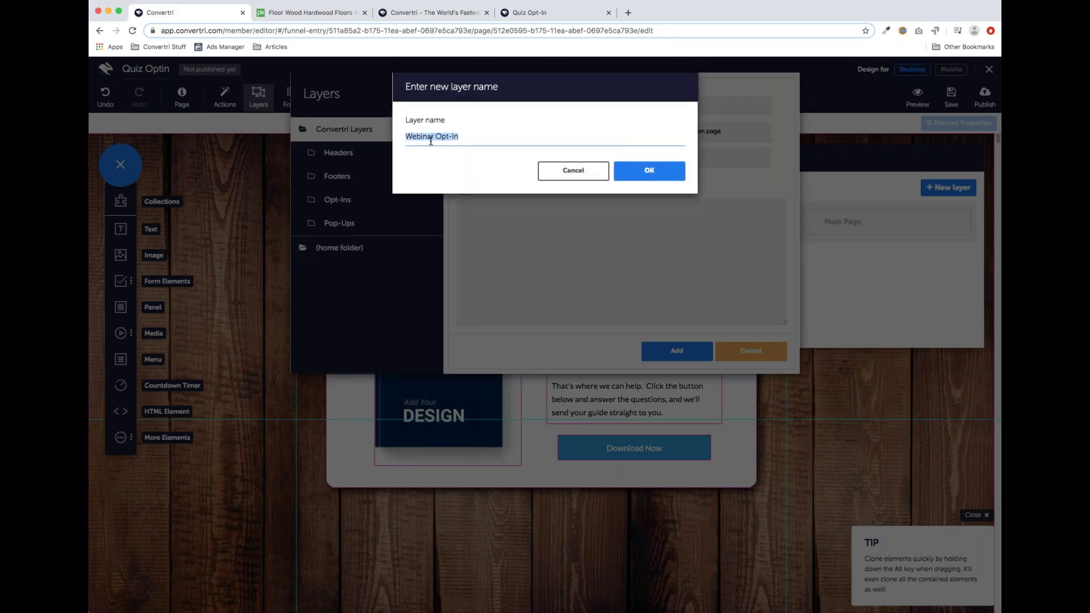
text(Q1)
click(654, 176)
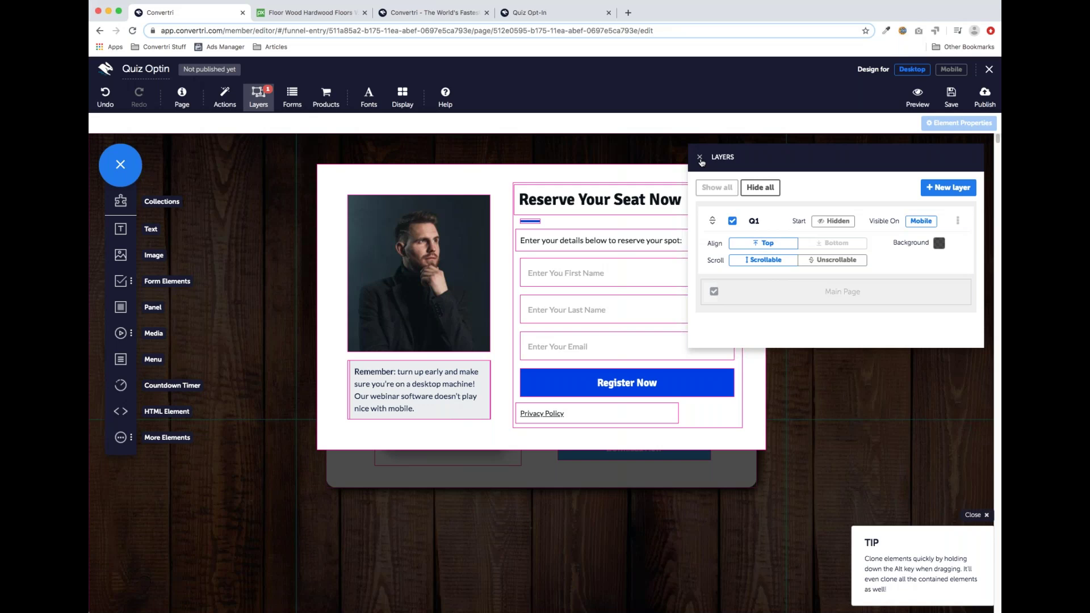
click(700, 160)
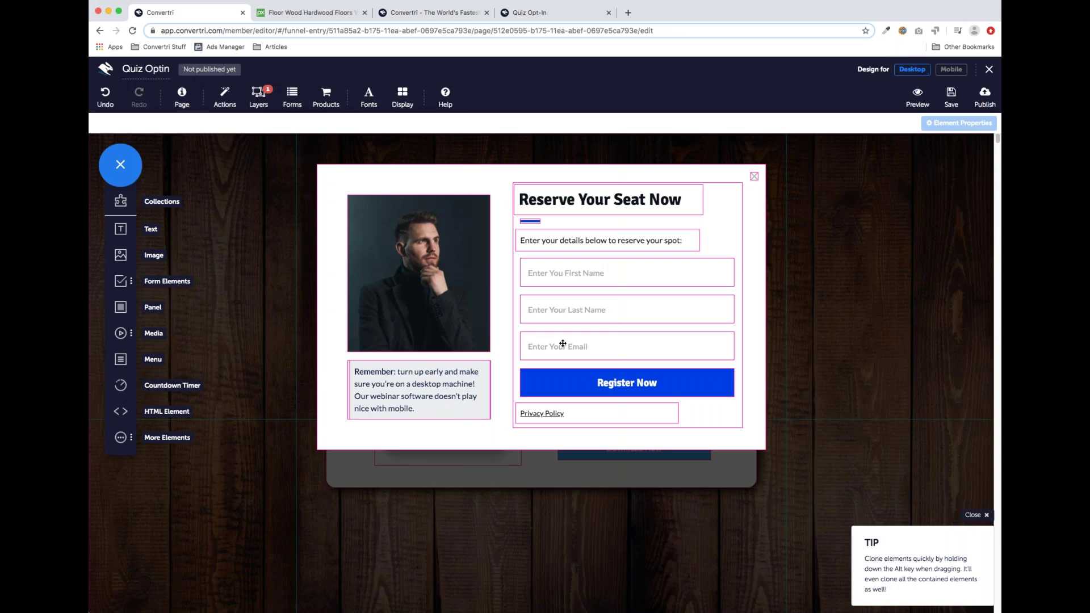
drag(536, 200, 642, 196)
click(641, 198)
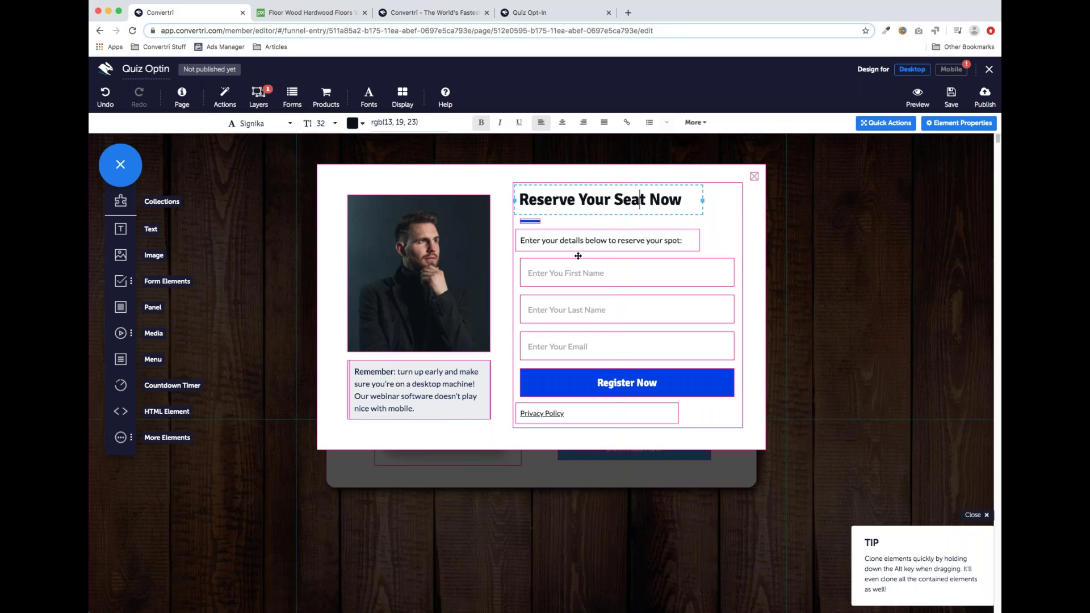
click(753, 178)
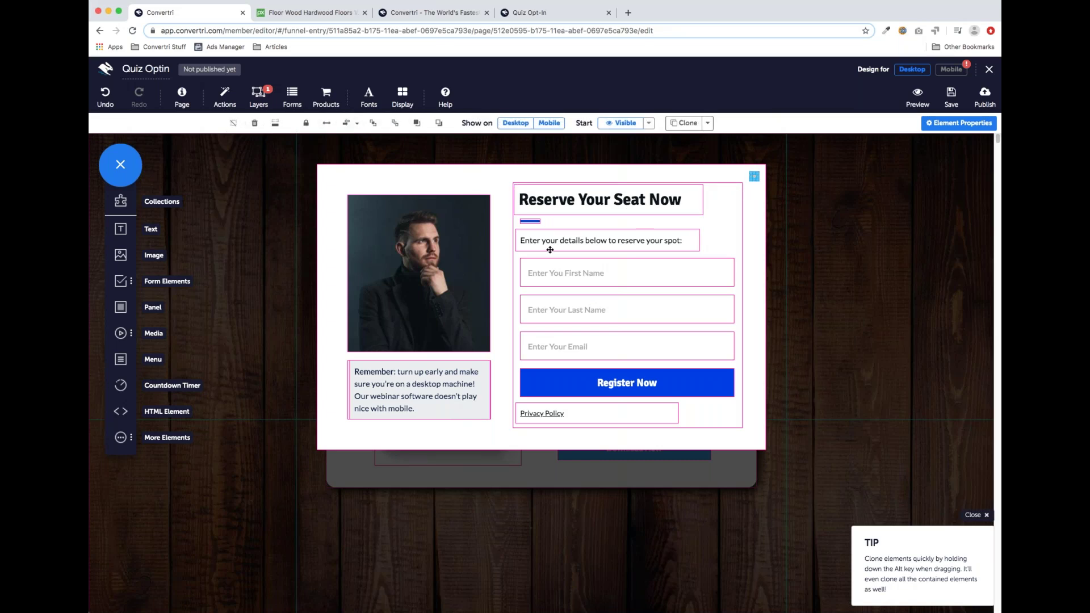
Delete the first name, last name and email fields together from the Q1 pop-up.
click(624, 344)
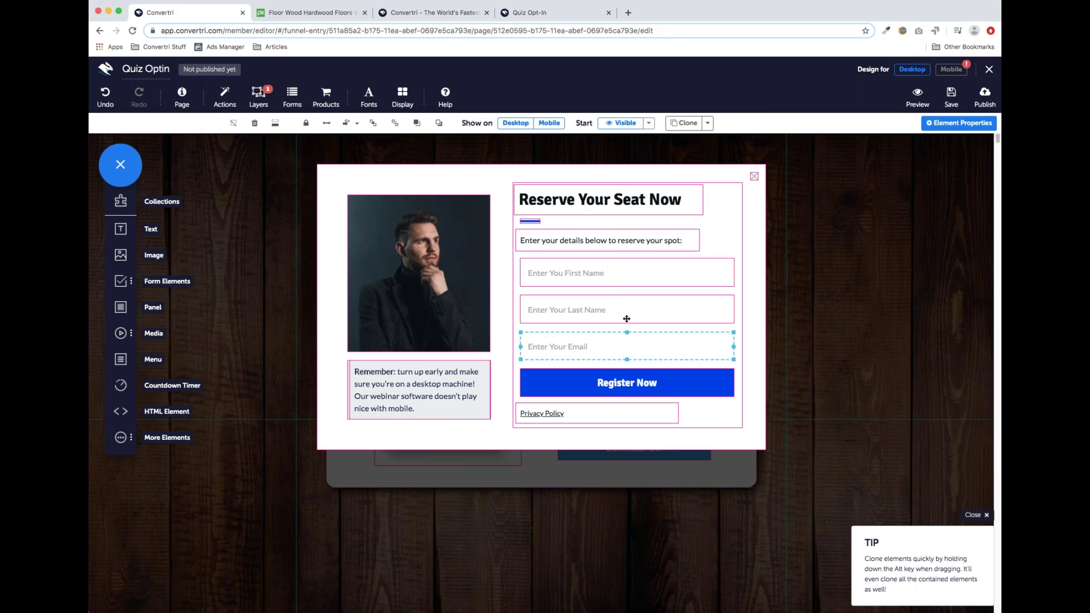
shift+click(628, 310)
shift+click(625, 273)
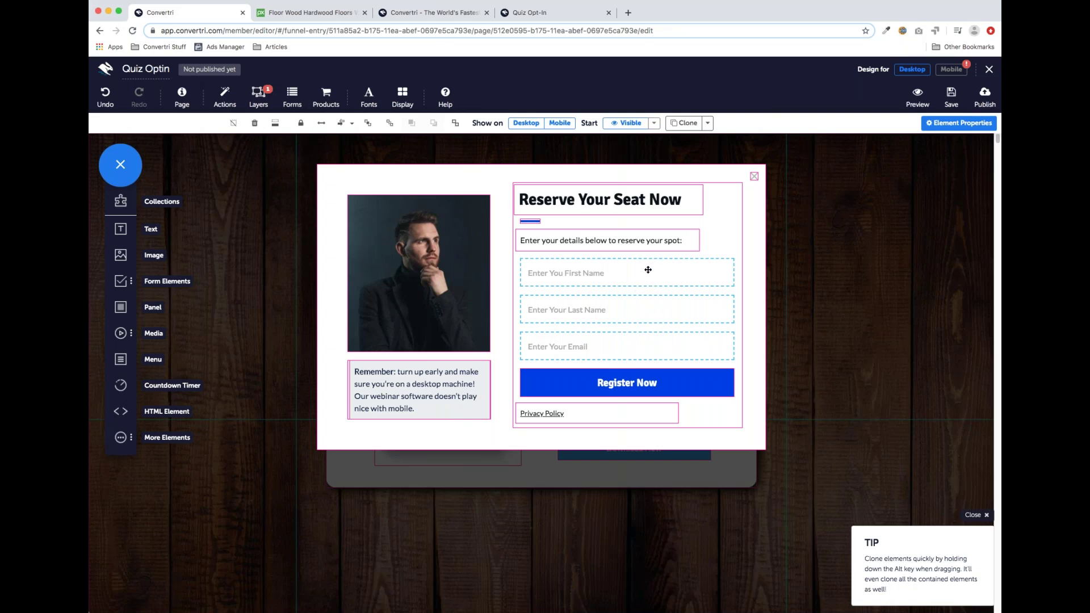
click(262, 127)
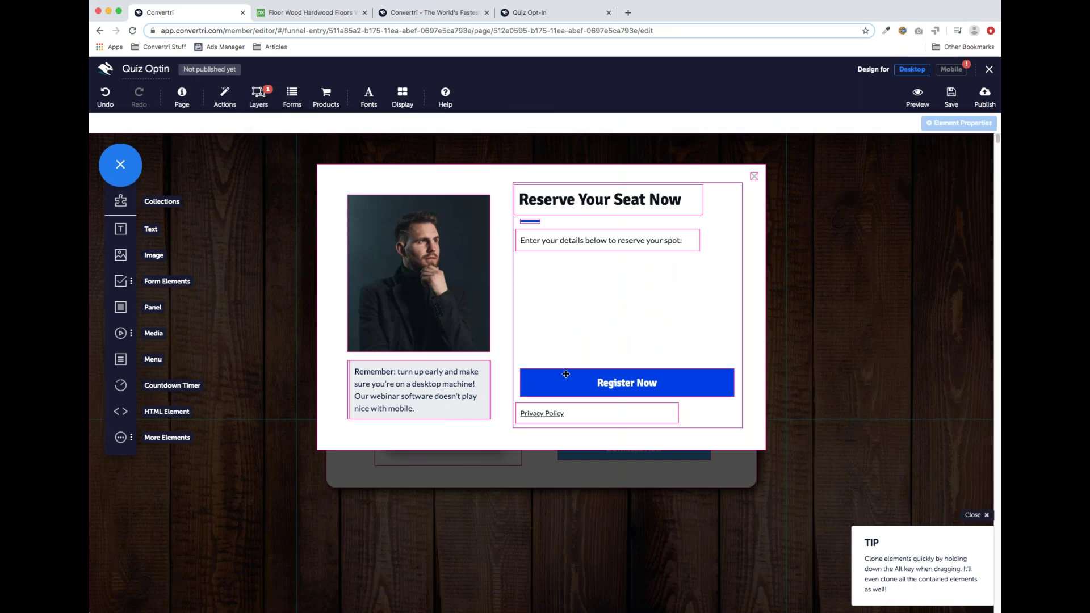
Delete the Privacy Policy link and the close icon from the Q1 pop-up.
click(570, 405)
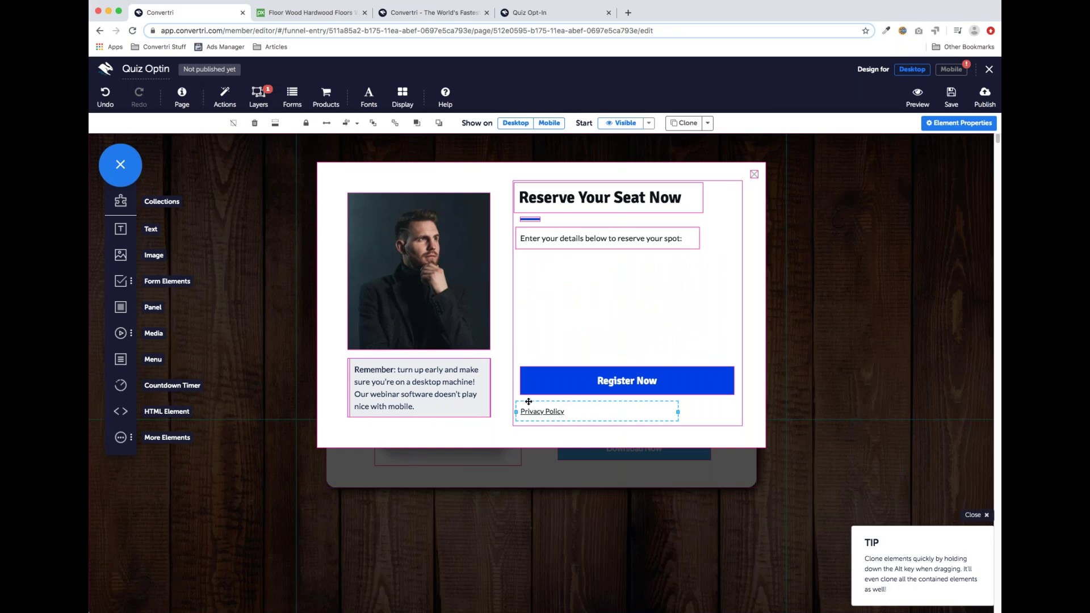
click(255, 124)
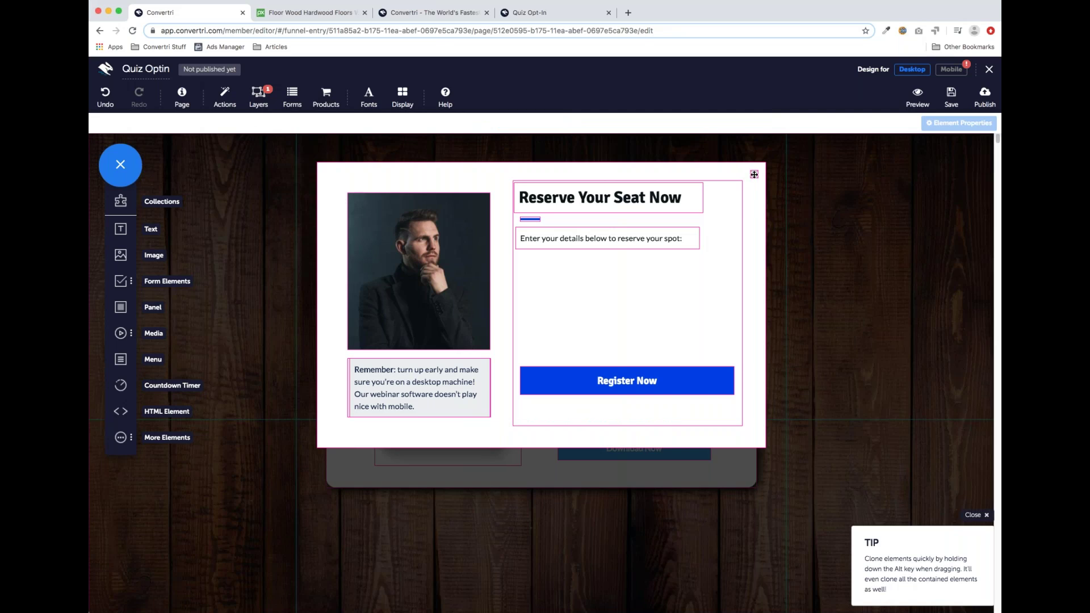
click(754, 174)
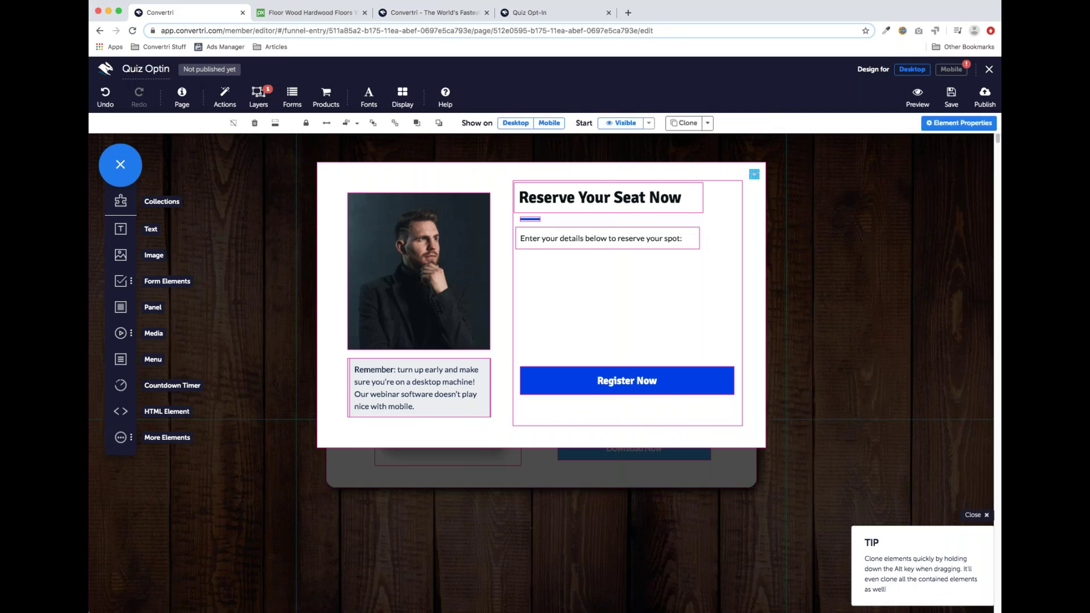
click(255, 124)
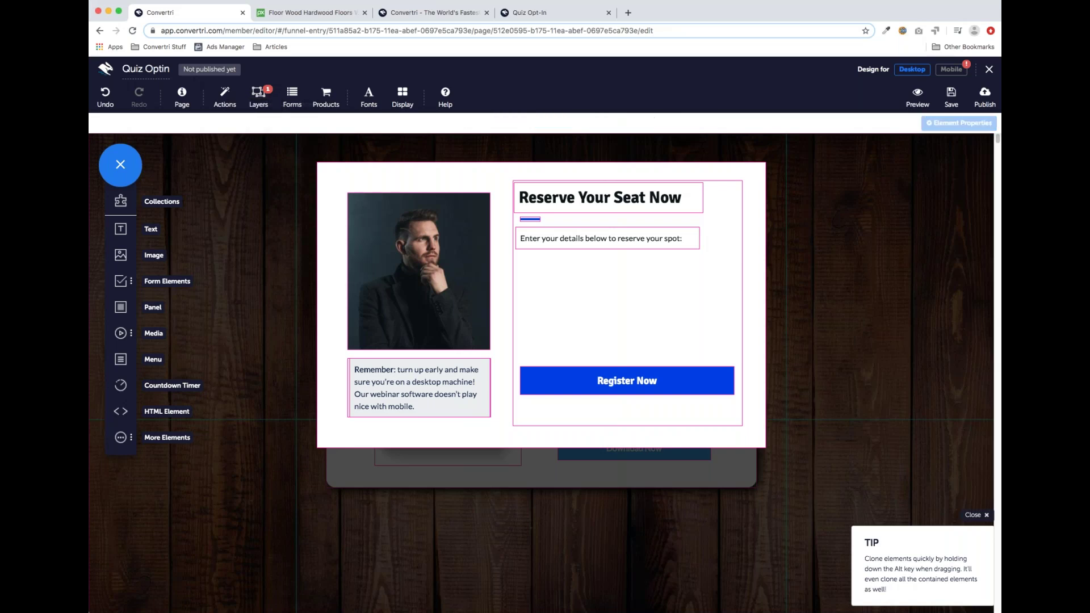
Open the "Reserve Your Seat Now" headline in the Q1 pop-up for text editing.
click(611, 246)
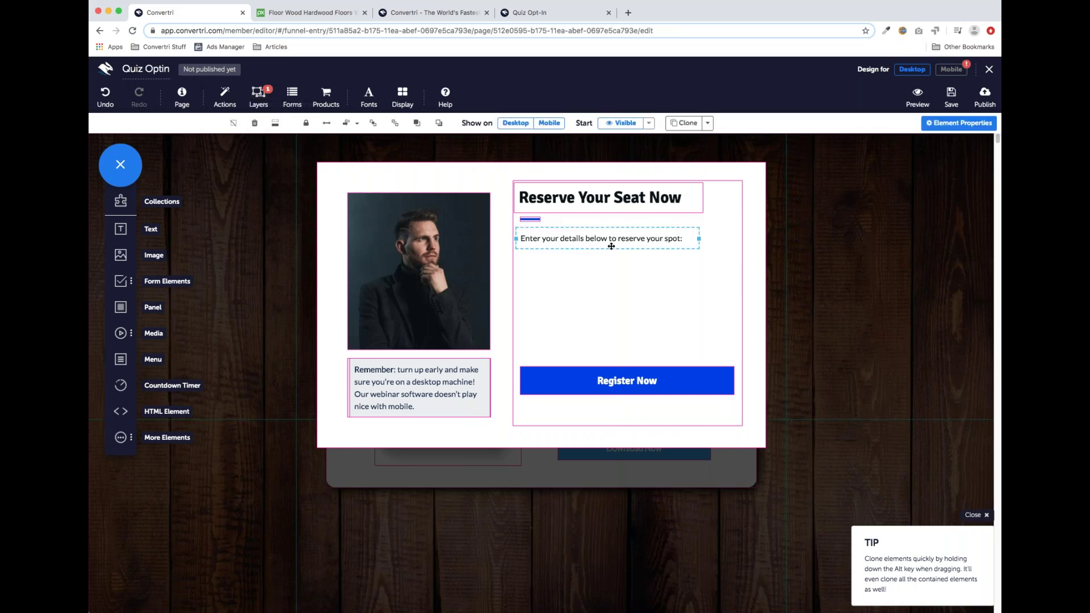
click(631, 197)
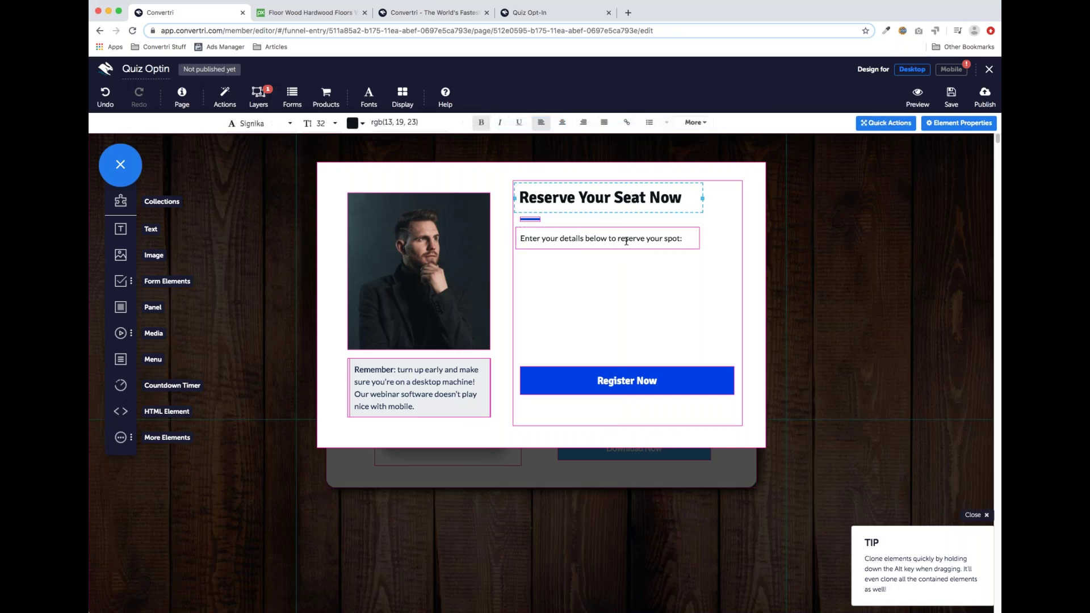
Replace the popup heading with "How long have you been woodworking?".
drag(672, 202, 518, 198)
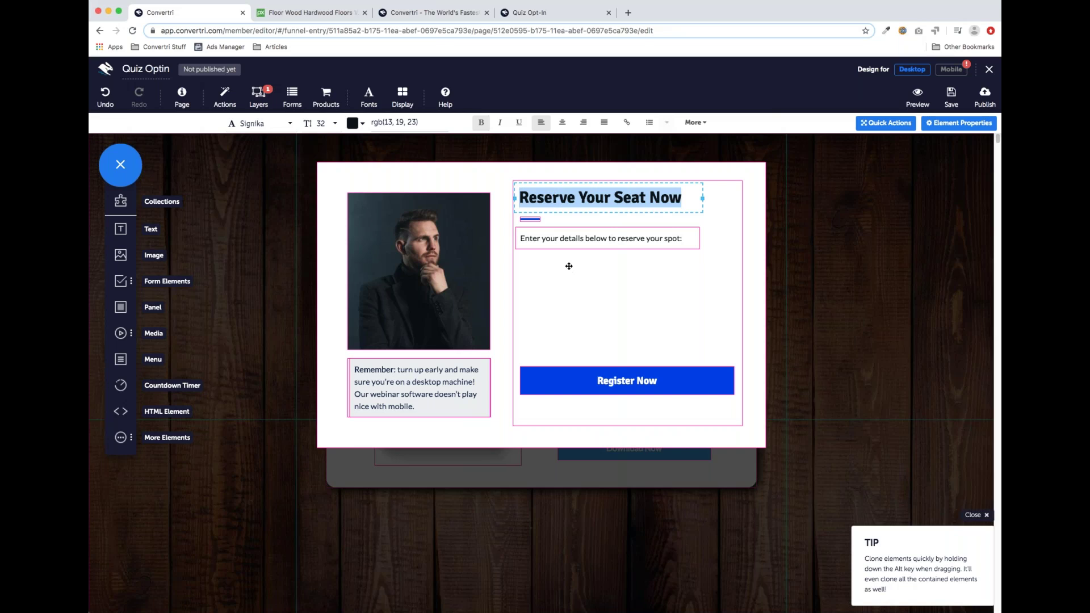
text(How)
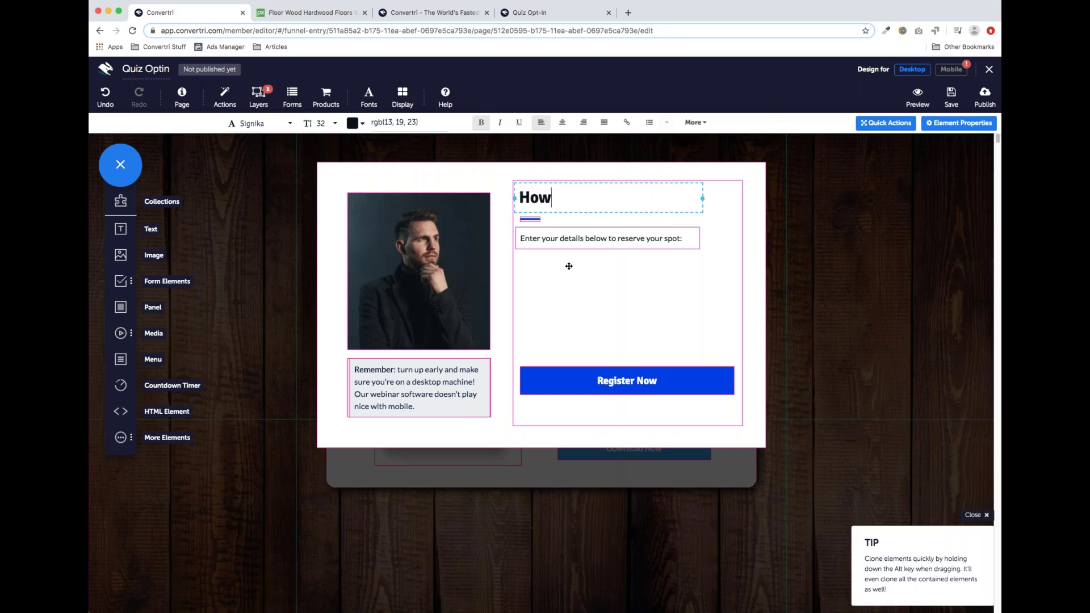
text( long have you )
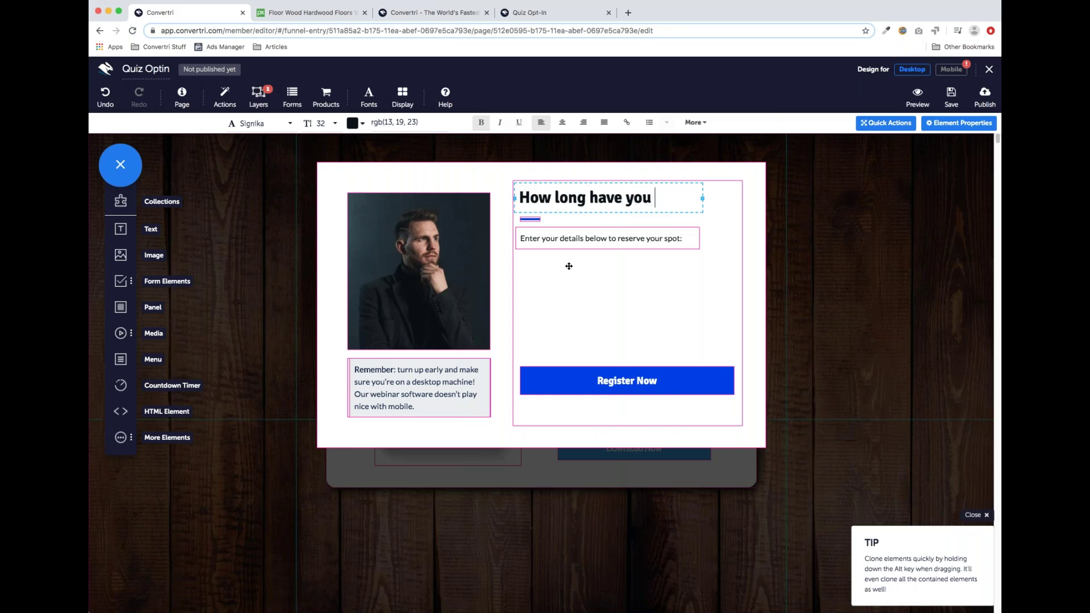
text(been wood)
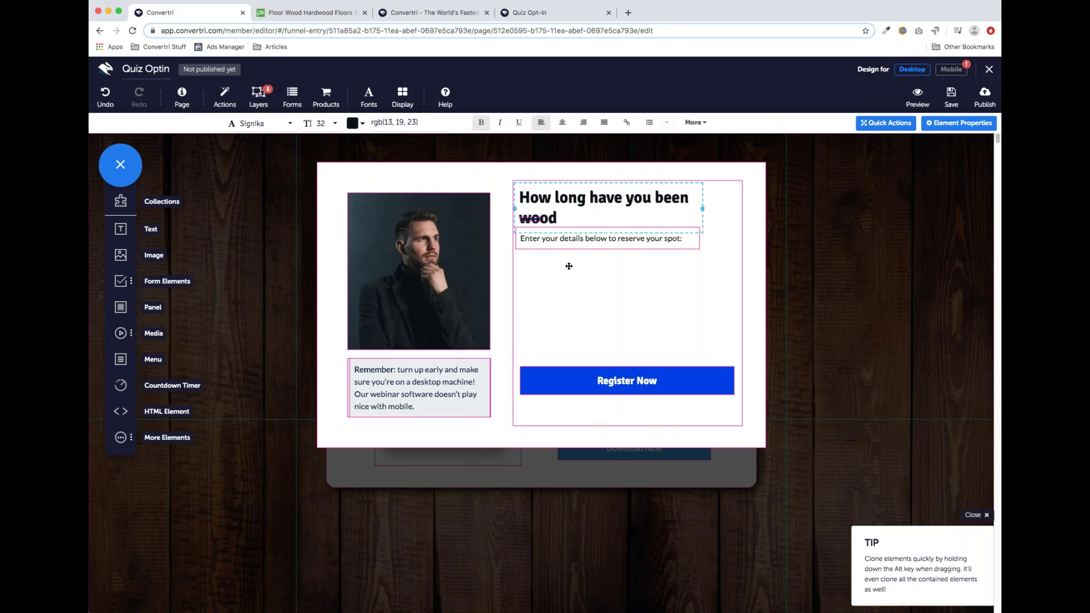
text(working?)
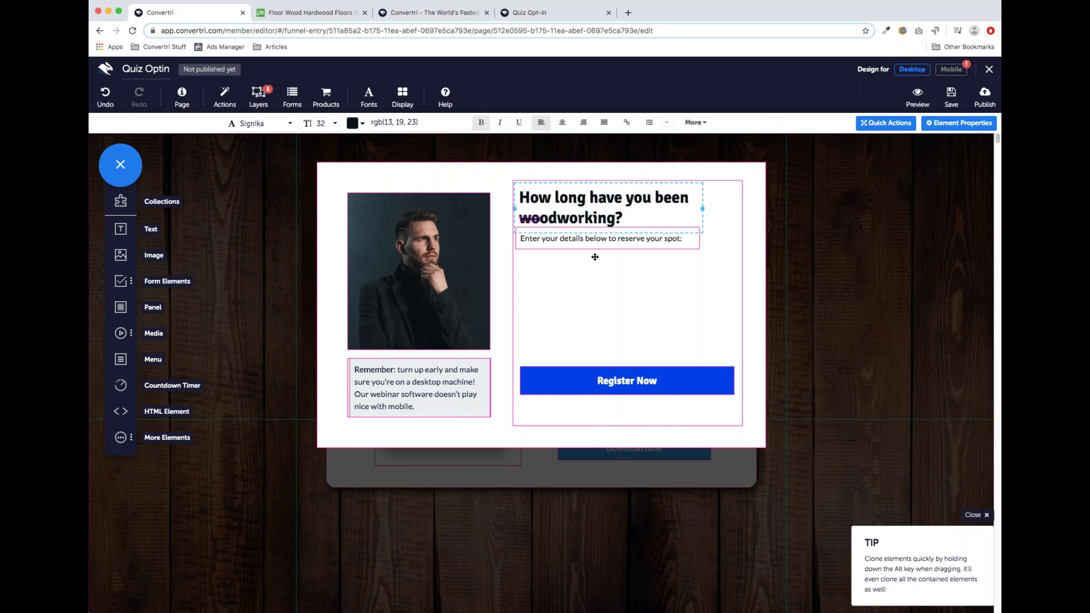
Move the small blue divider and the subtext line down so they sit below the two-line heading.
click(569, 248)
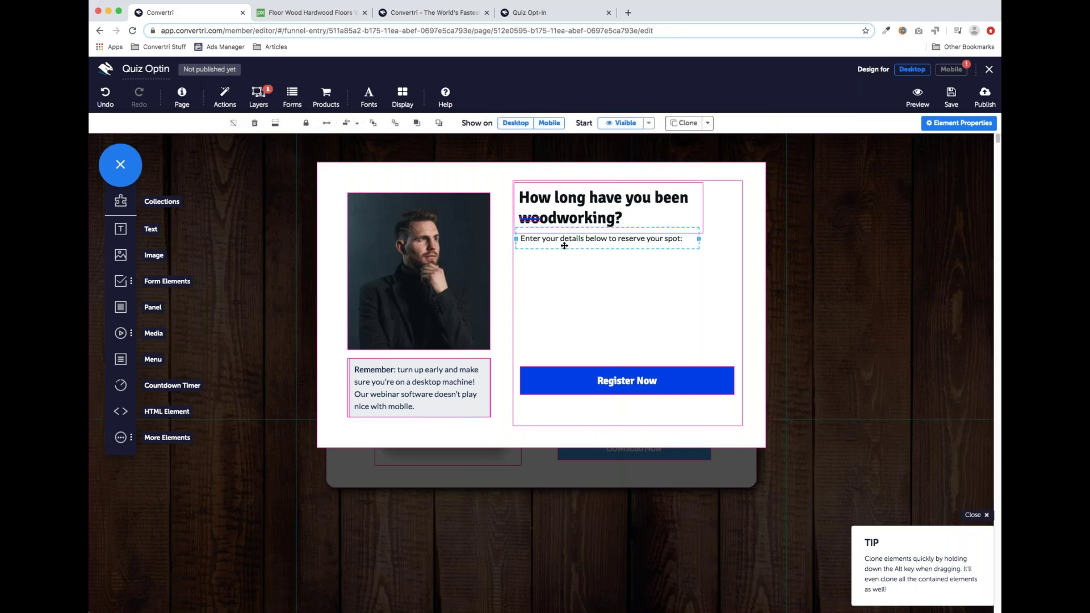
drag(529, 219, 531, 244)
click(543, 275)
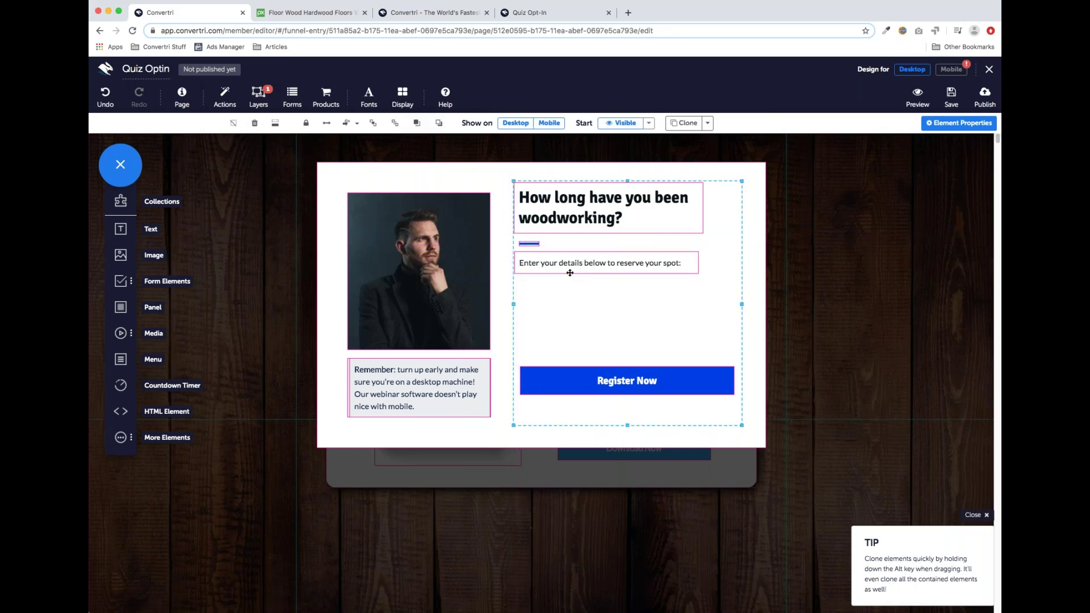
Move the Register Now button up and clone it so the copy sits just above the original.
drag(577, 382, 577, 347)
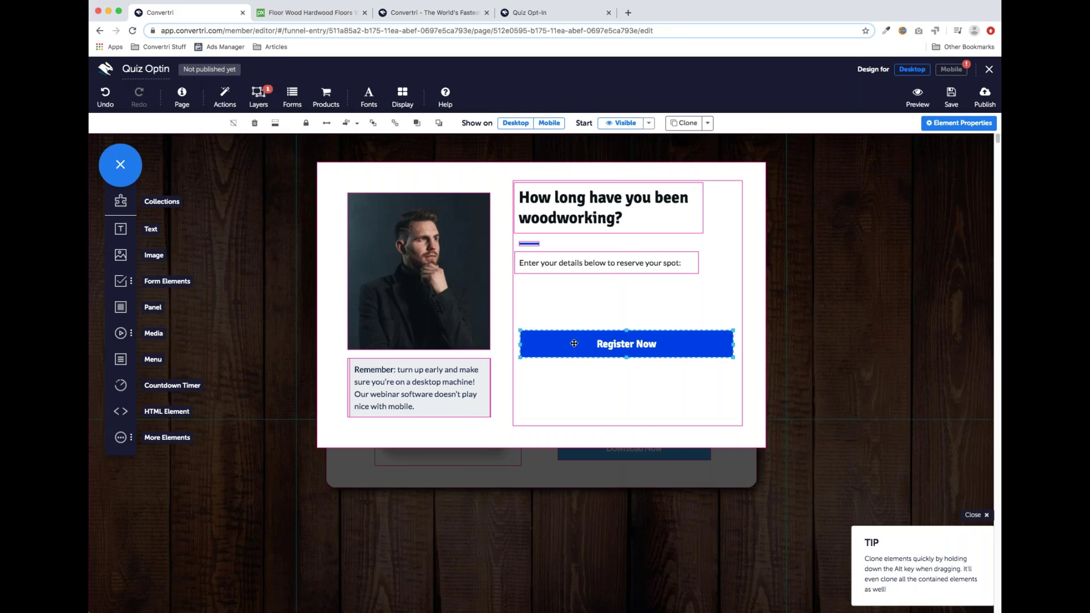
drag(566, 344, 565, 306)
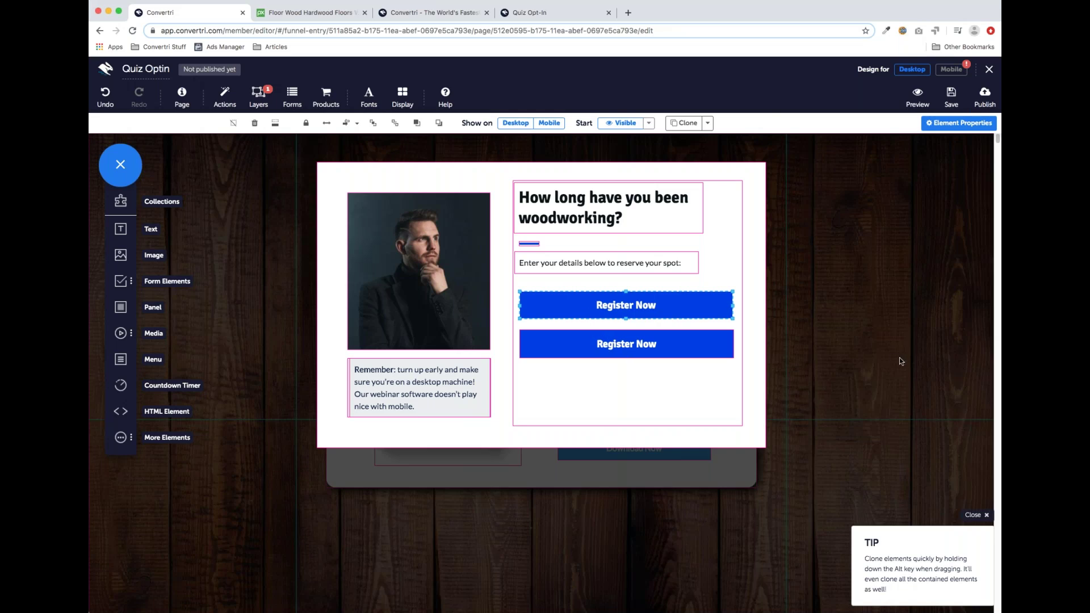
drag(568, 300, 570, 304)
click(683, 263)
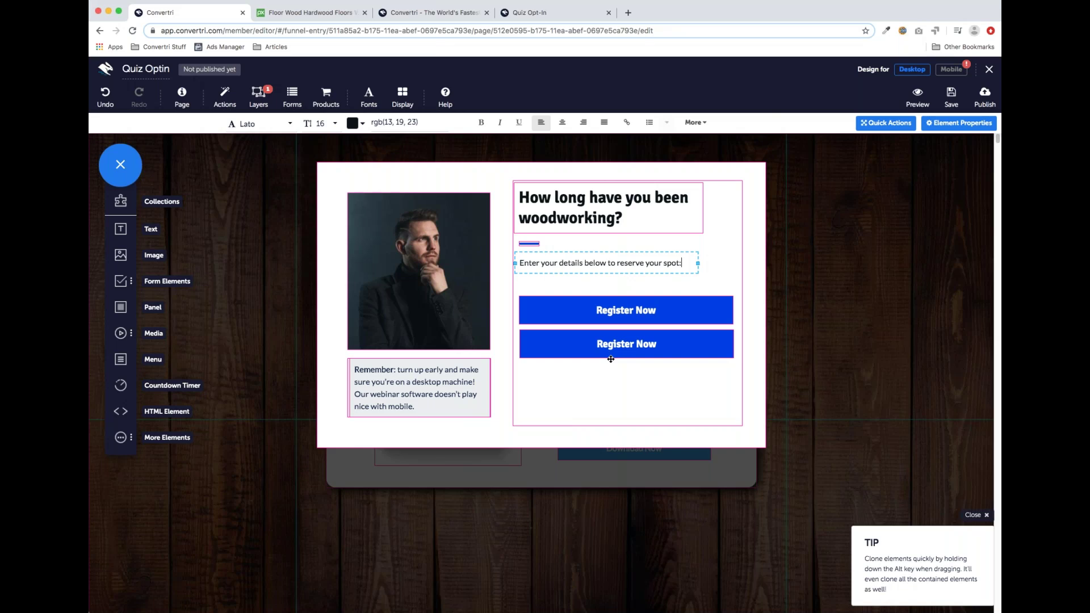
click(664, 313)
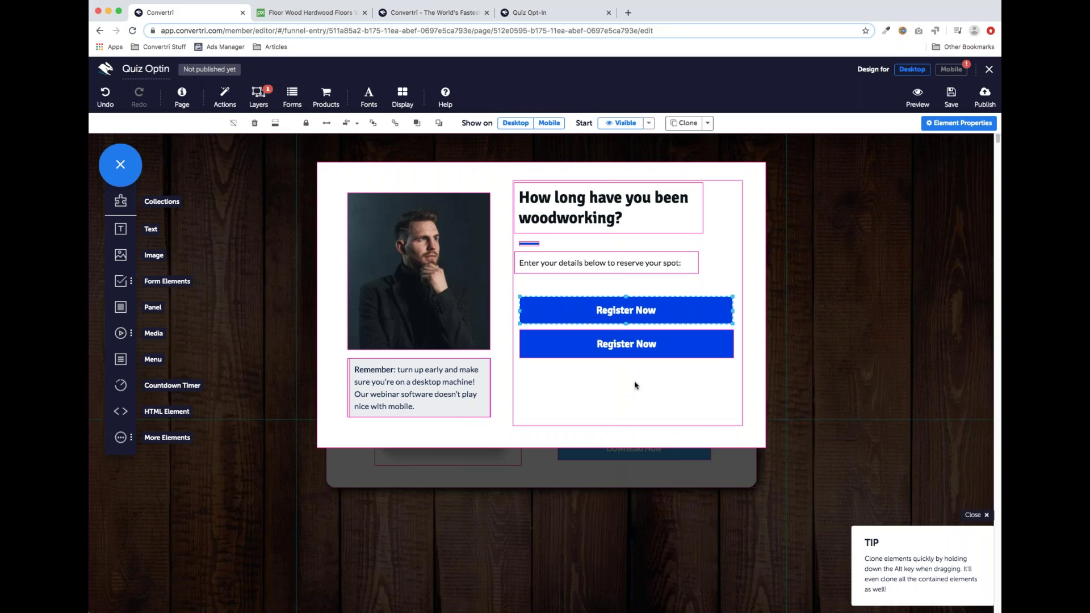
drag(580, 310, 580, 304)
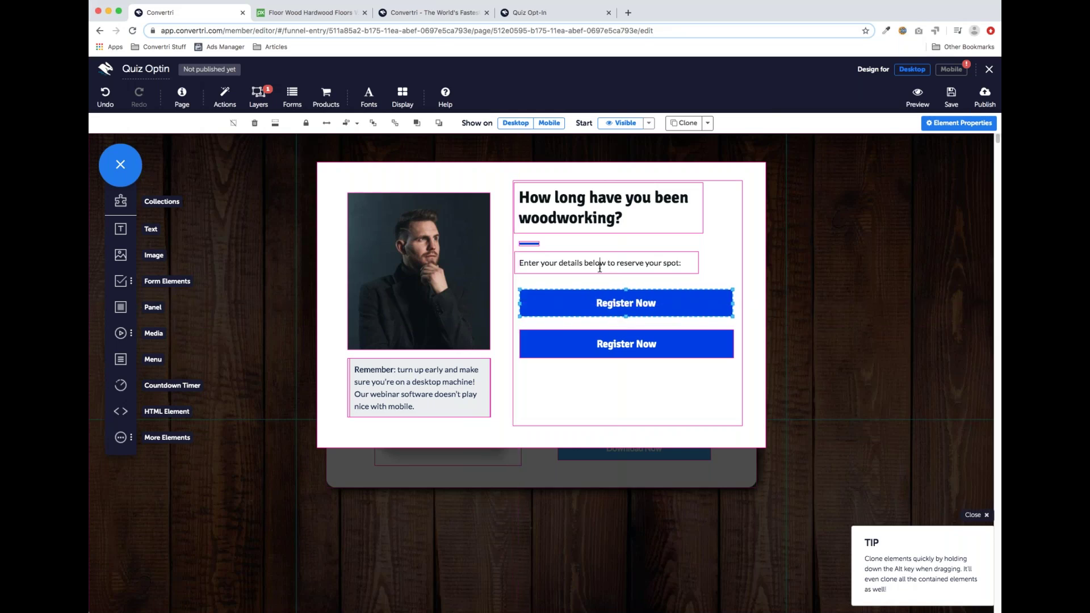
Replace the text "Enter your details below to reserve your spot:" with "1/3".
click(601, 263)
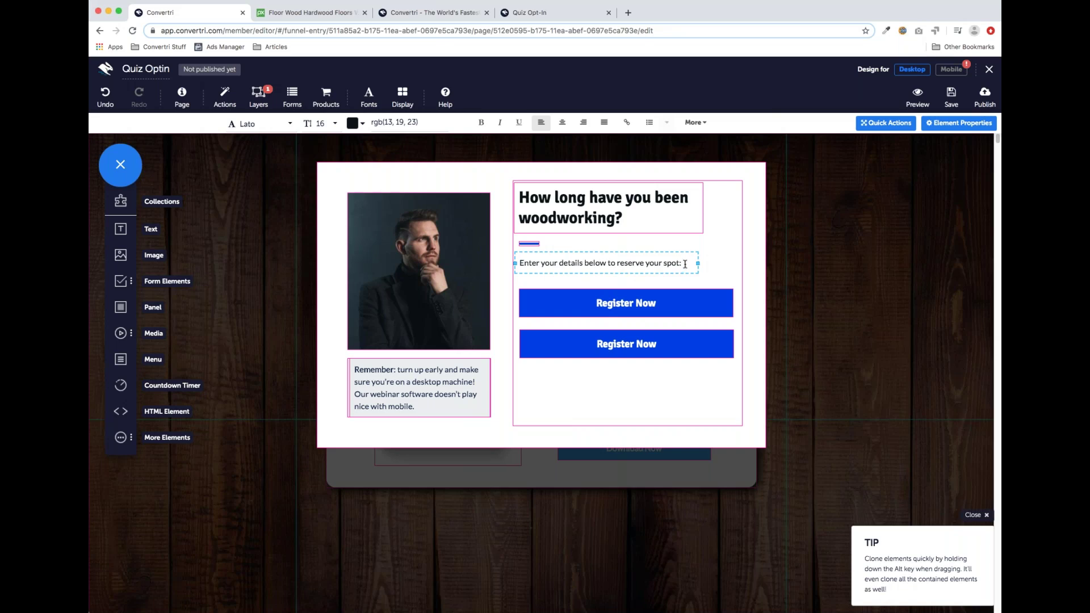
drag(683, 263, 520, 256)
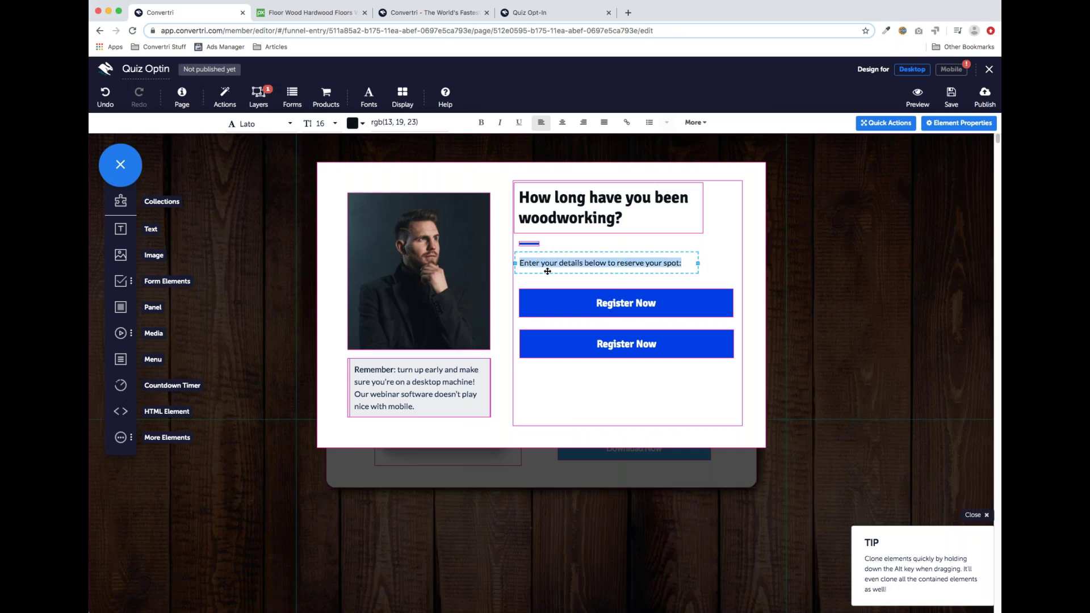
text(1/3)
Set the 1/3 text to font size 24 and center it in its box.
drag(699, 260, 521, 262)
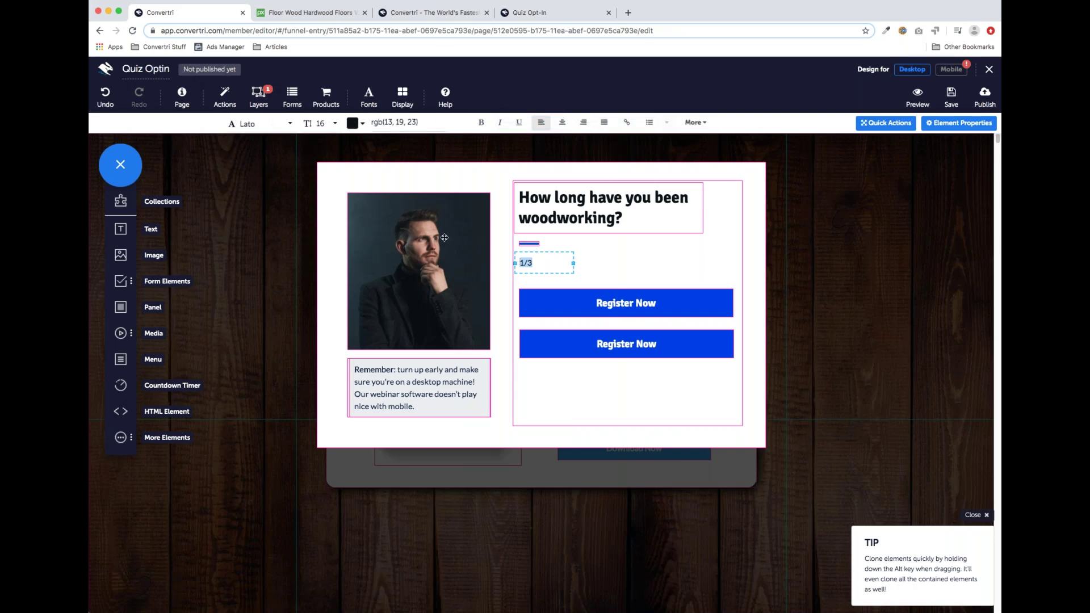
click(327, 124)
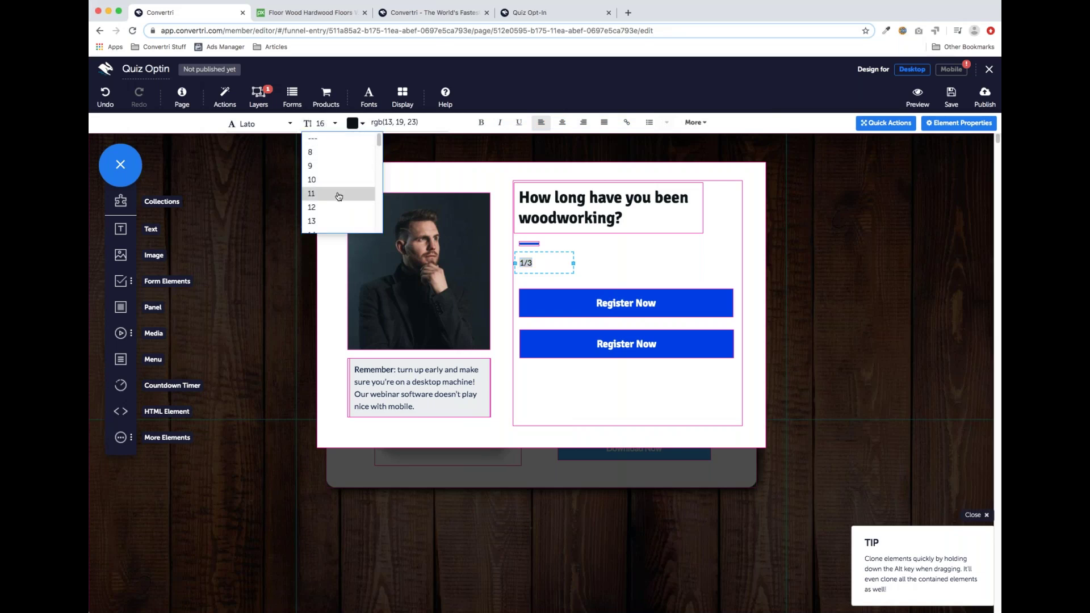
scroll(336, 187, down, 1)
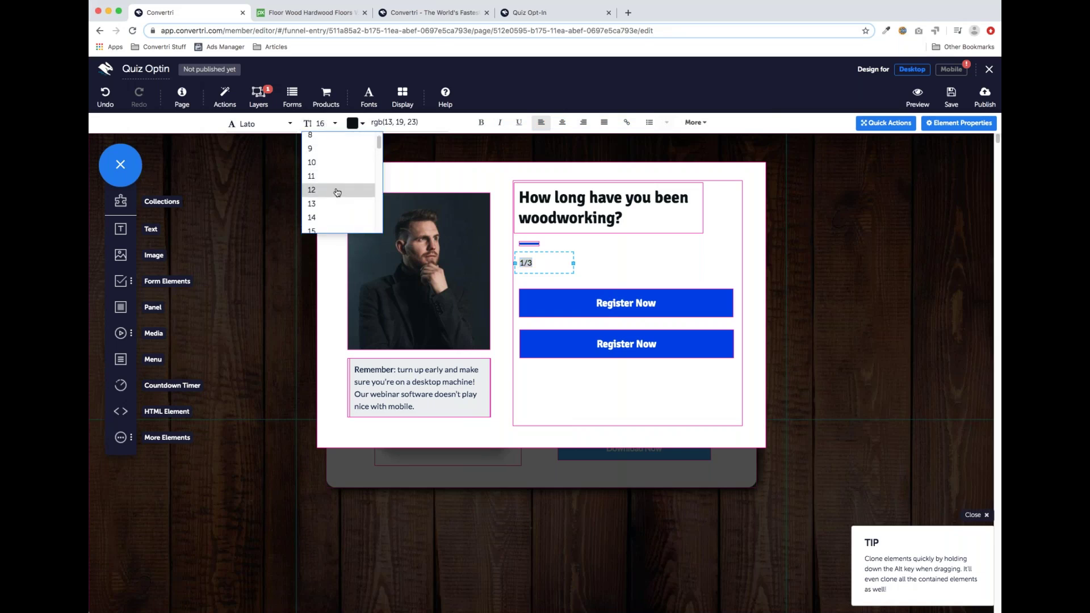
scroll(337, 192, down, 4)
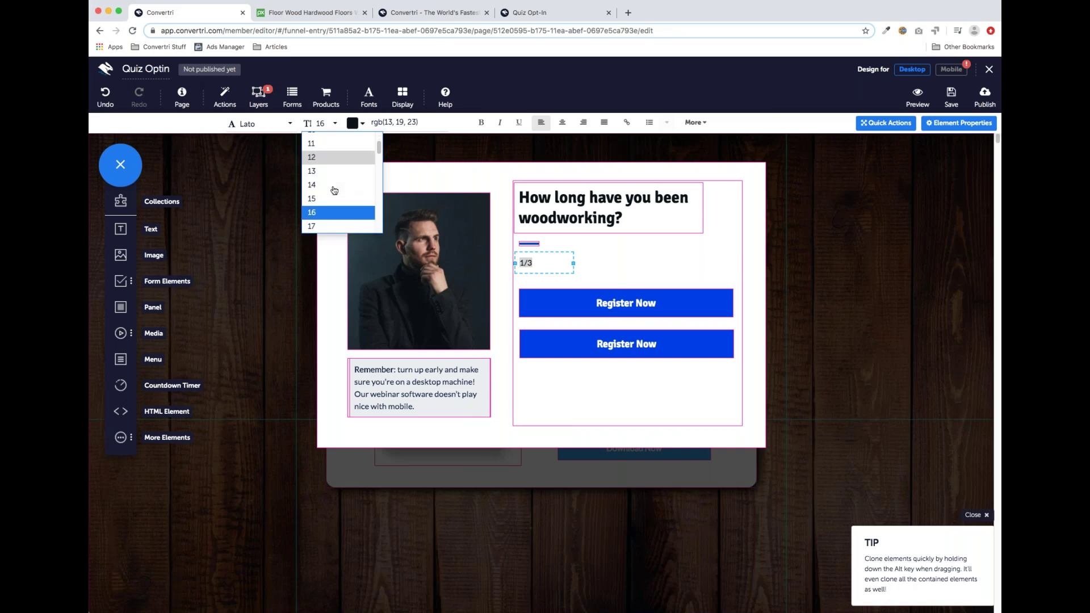
scroll(335, 193, down, 1)
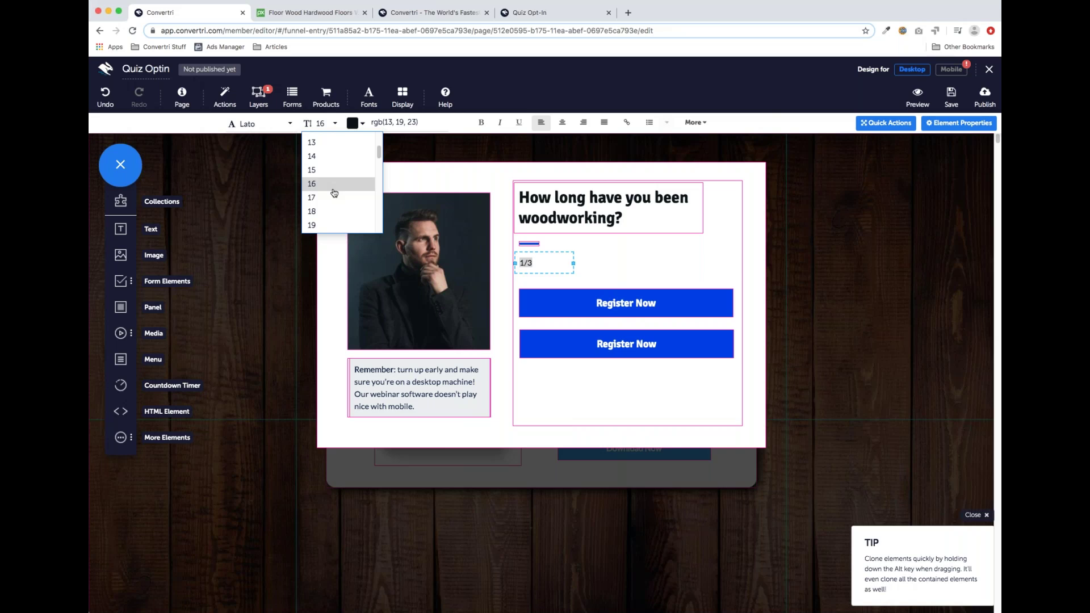
scroll(334, 194, down, 3)
click(334, 198)
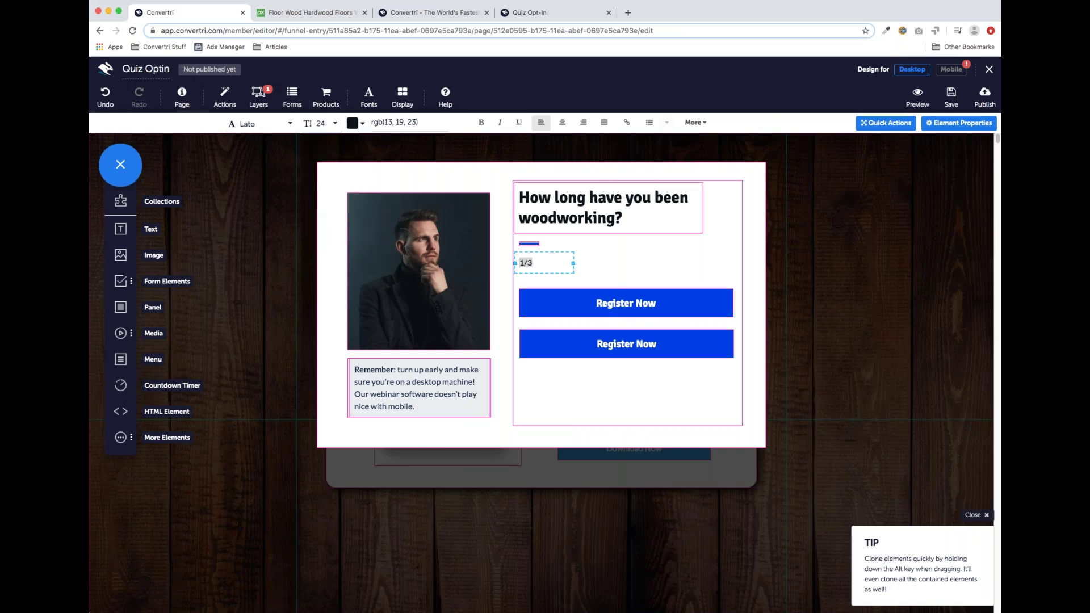
click(565, 264)
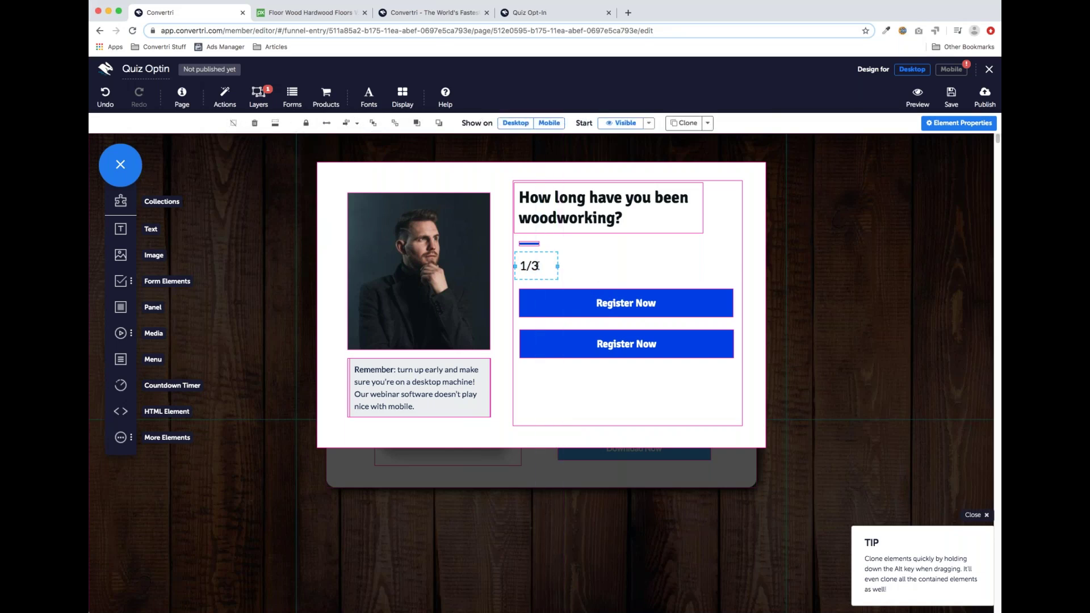
click(536, 266)
click(559, 123)
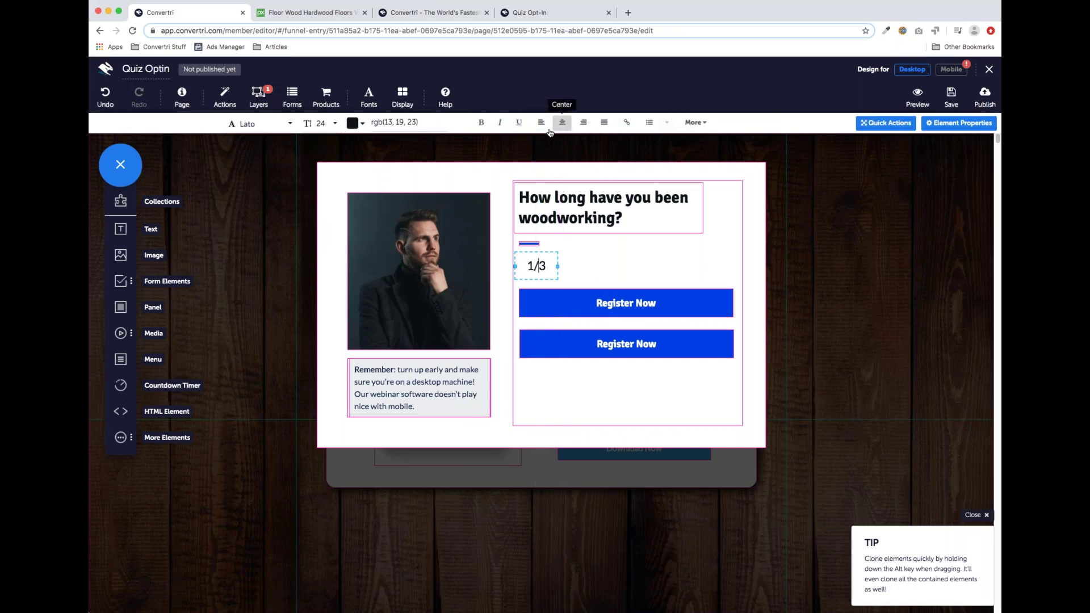
Place the 1/3 counter beside the heading and widen the surrounding panel slightly to the right.
drag(535, 270, 739, 209)
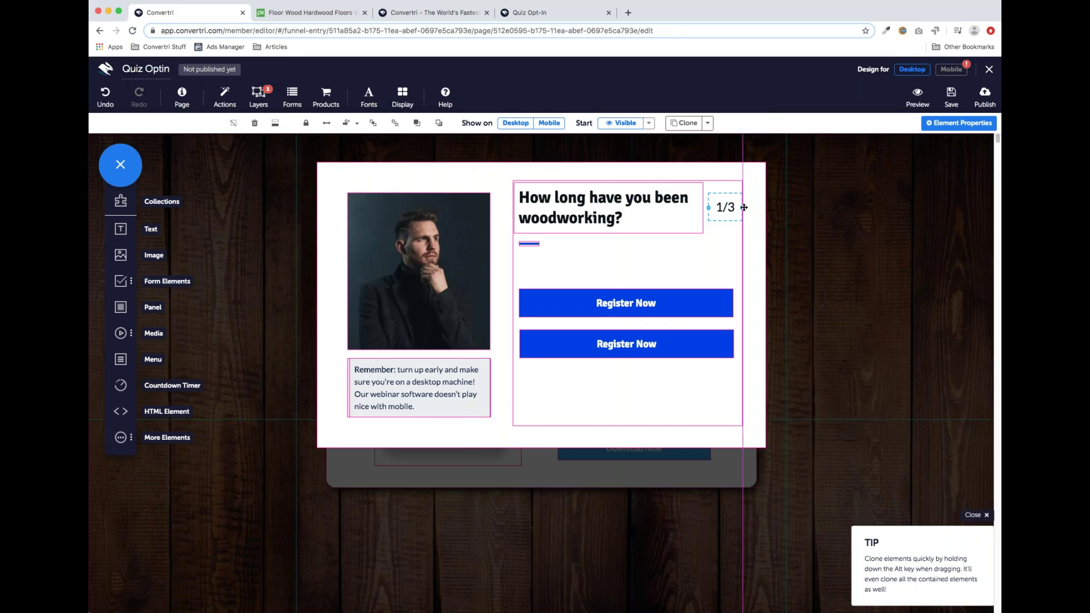
click(743, 256)
drag(743, 303, 747, 304)
Move both Register Now buttons up, stacked closely beneath the blue divider.
drag(572, 304, 573, 280)
drag(572, 342, 572, 304)
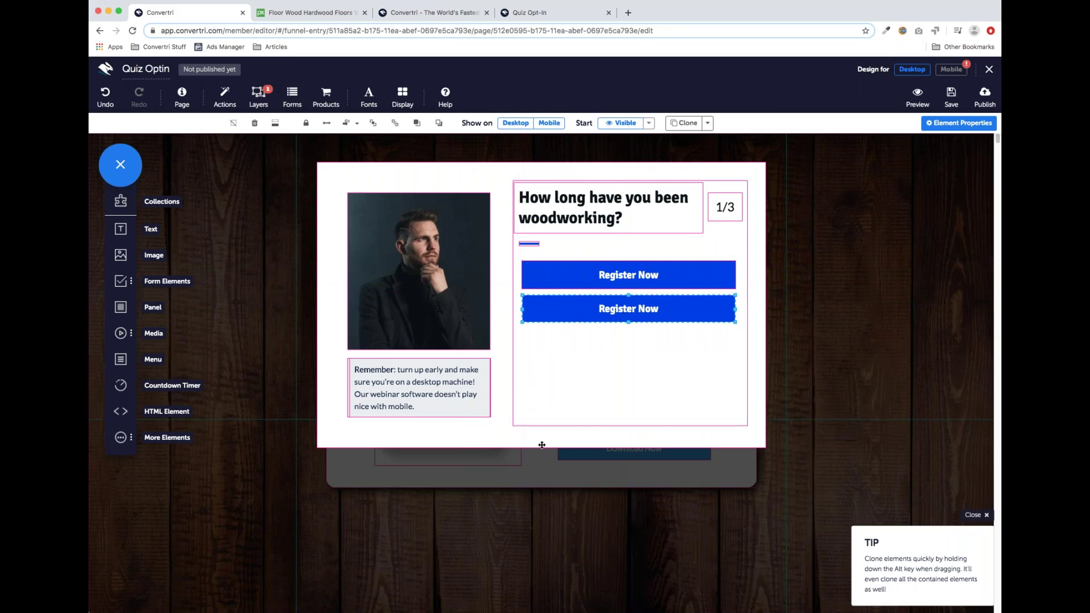
click(534, 382)
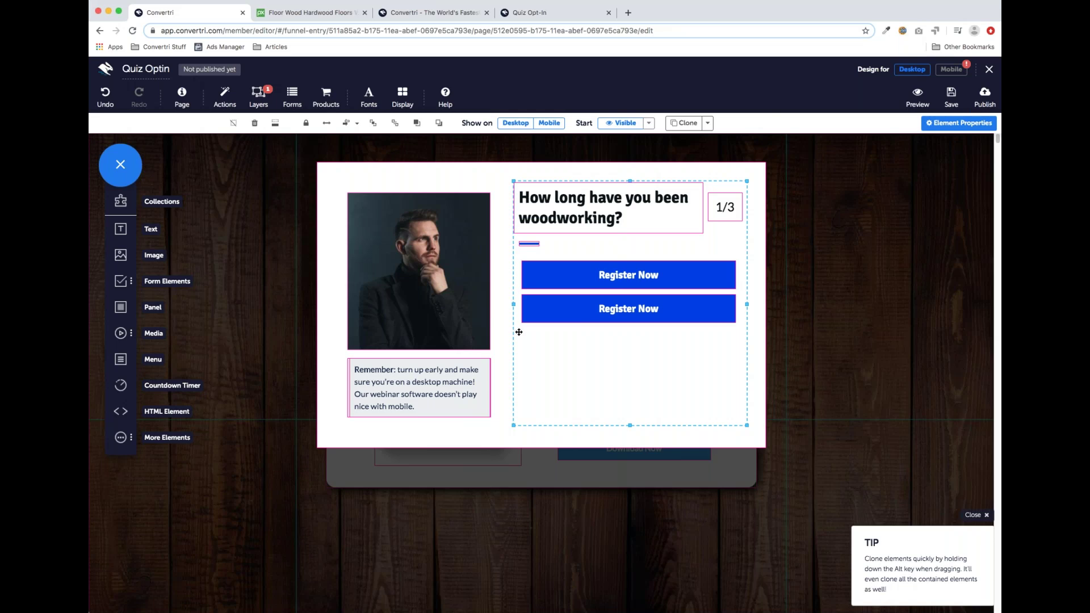
Delete the "Remember" note beneath the photo.
click(459, 414)
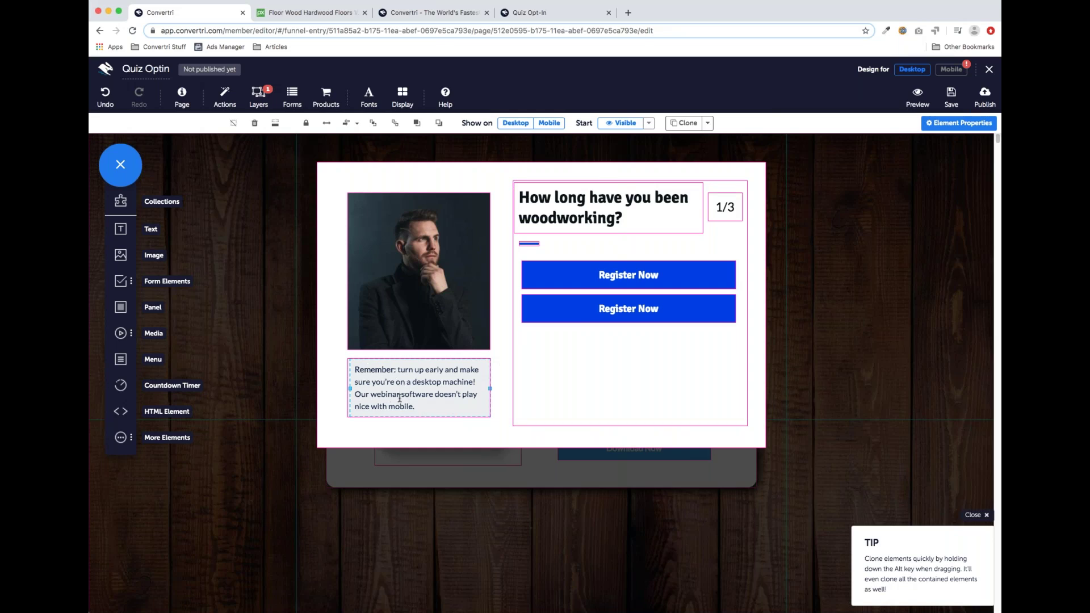
drag(384, 392, 560, 365)
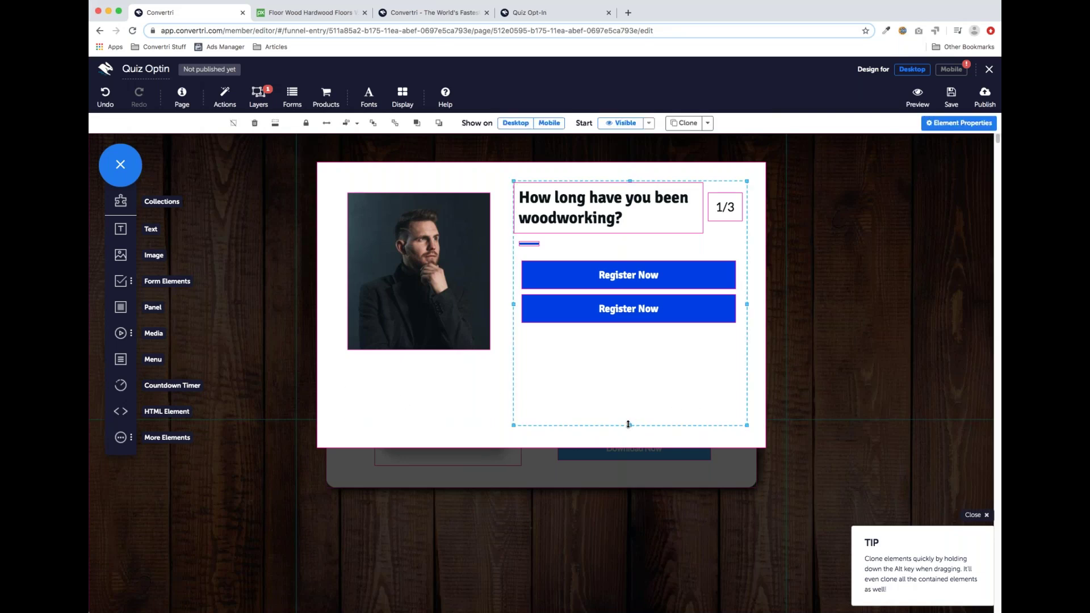
Shorten the inner panel and the popup to fit the remaining content, and extend the panel slightly to the left.
drag(629, 425, 629, 355)
click(585, 378)
drag(541, 449, 541, 379)
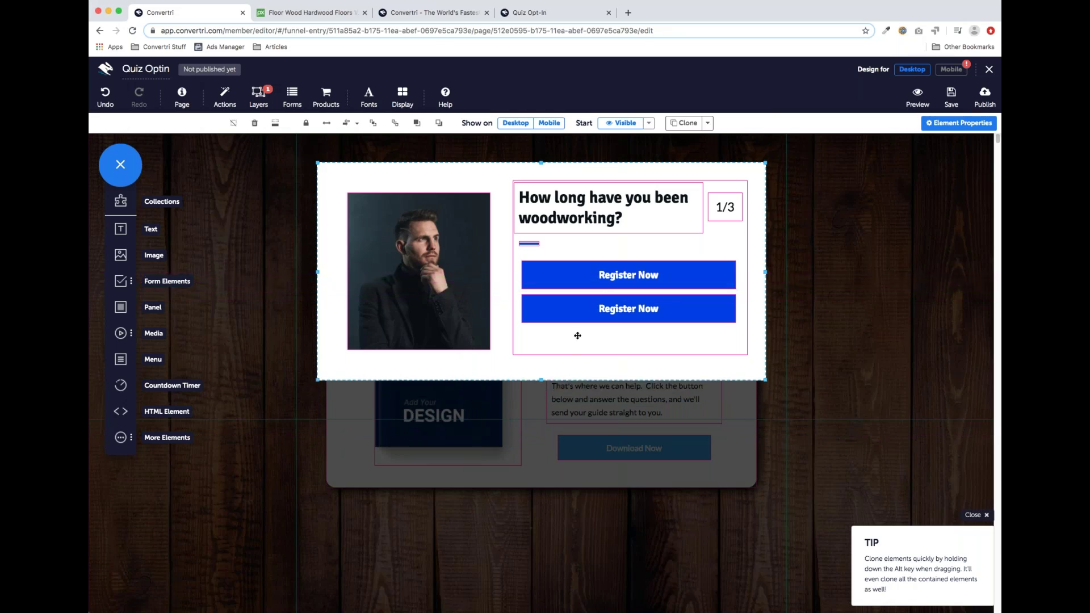
click(517, 274)
drag(513, 269, 511, 268)
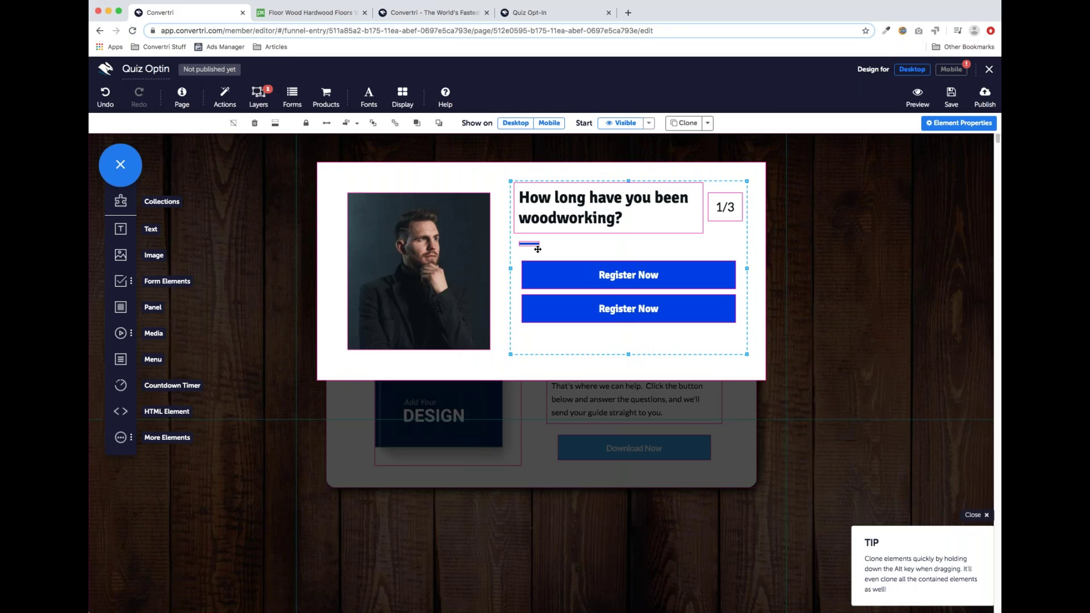
Select both Register Now buttons and center-align them horizontally with each other.
click(560, 314)
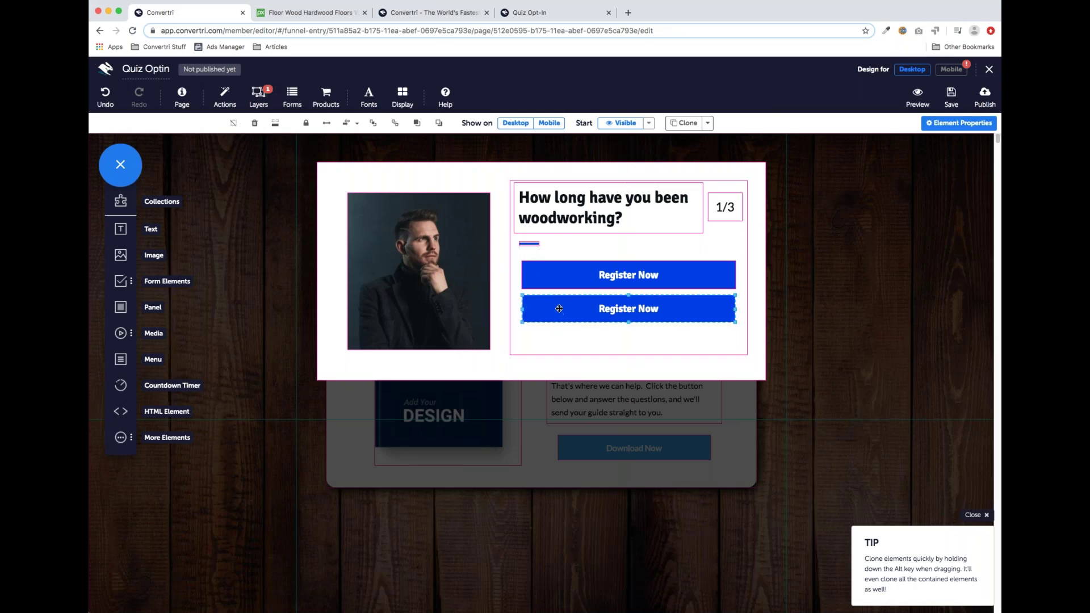
click(566, 276)
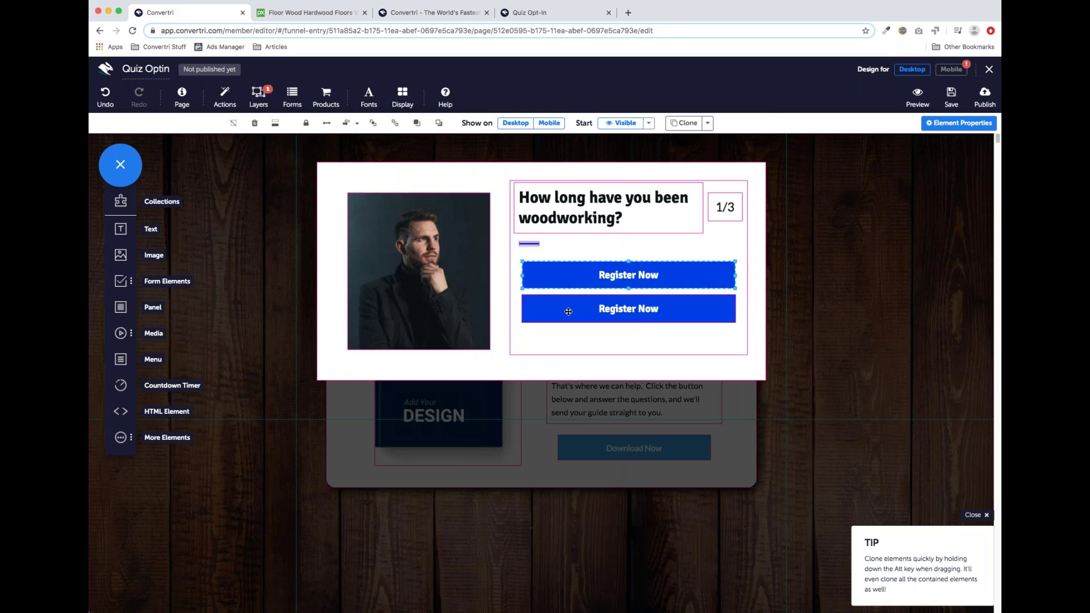
shift+click(601, 317)
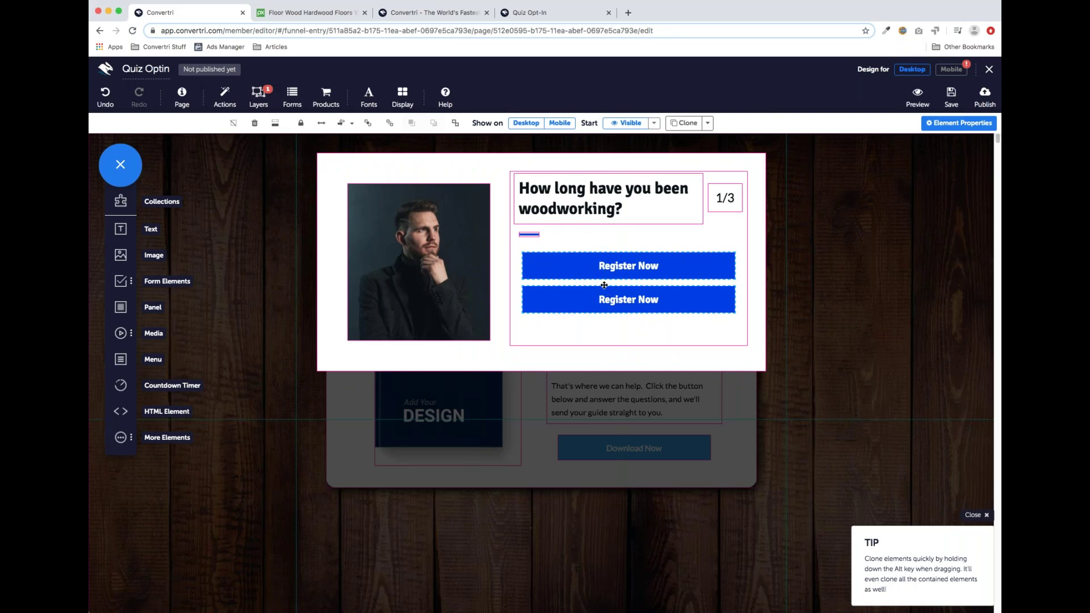
click(354, 125)
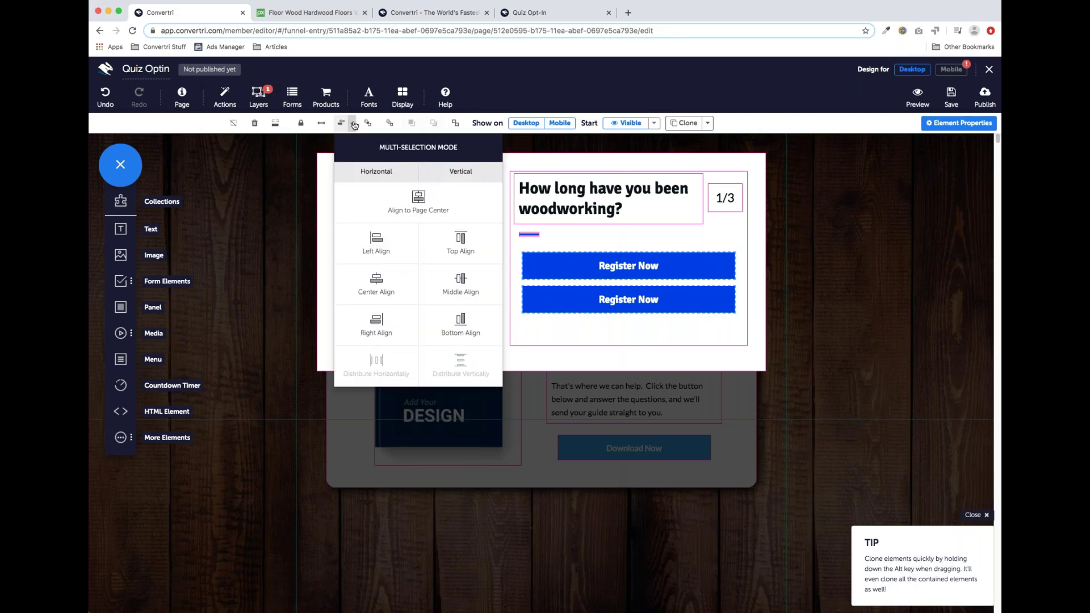
click(384, 290)
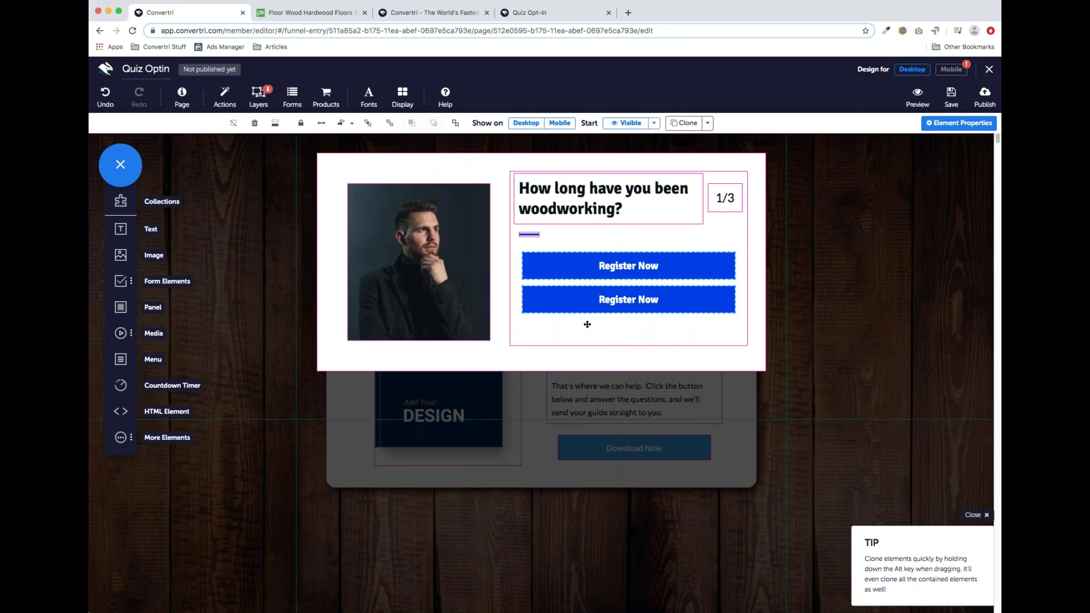
Move the question headline and blue divider together slightly right and down, and nudge the 1/3 counter down to match.
click(528, 234)
click(549, 217)
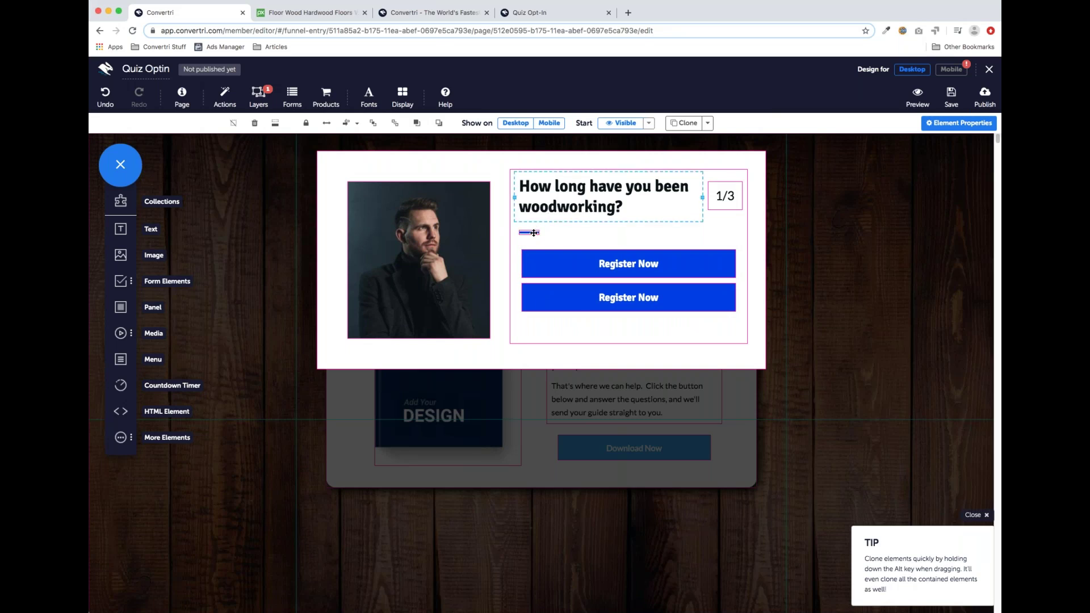
click(534, 233)
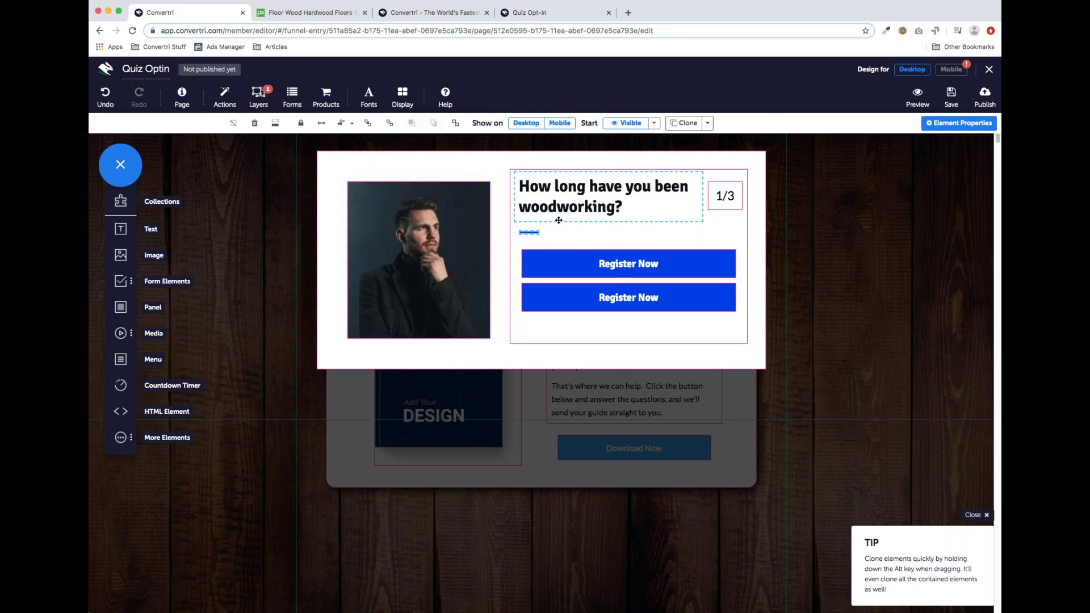
drag(559, 221, 578, 223)
click(721, 204)
drag(722, 207, 721, 211)
click(722, 234)
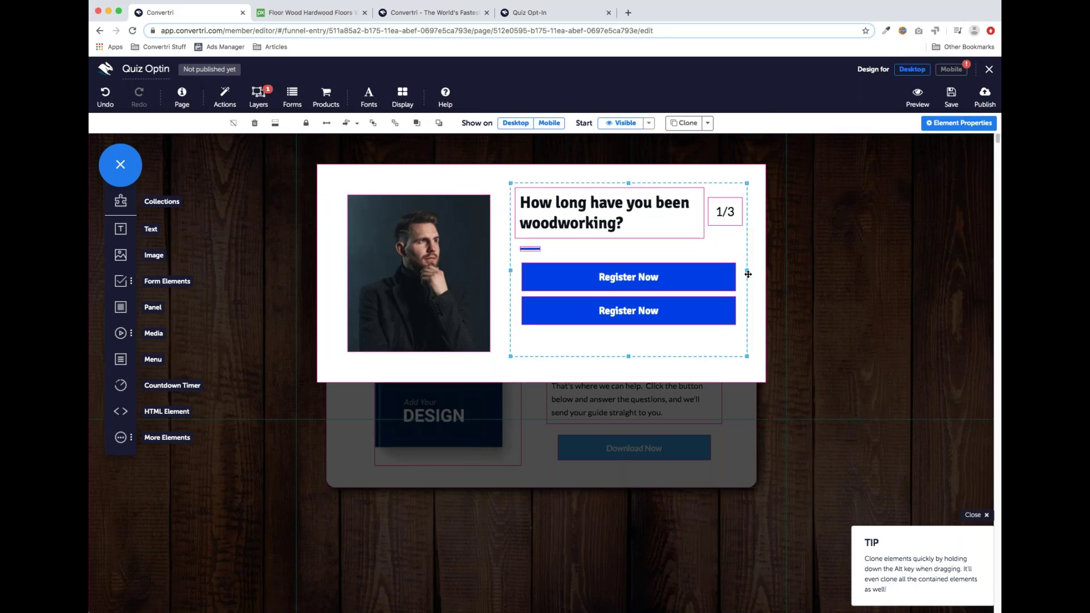
Reposition the man's photo slightly up and to the right within the popup.
click(423, 287)
drag(429, 288, 425, 280)
drag(424, 280, 426, 283)
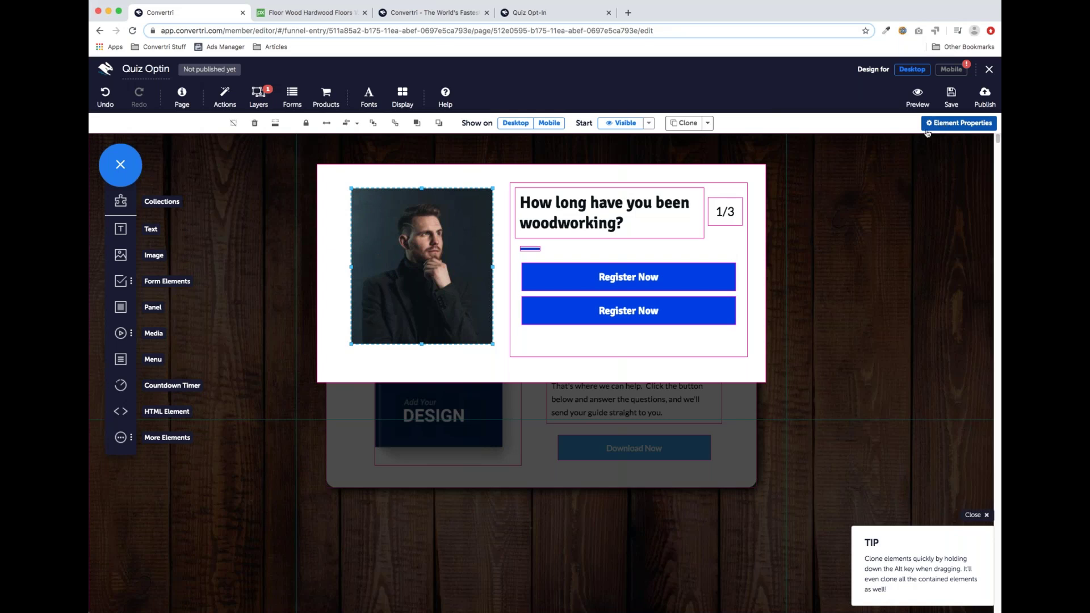
Search Pixabay for "woodworking" pictures to replace the photo of the man.
click(946, 128)
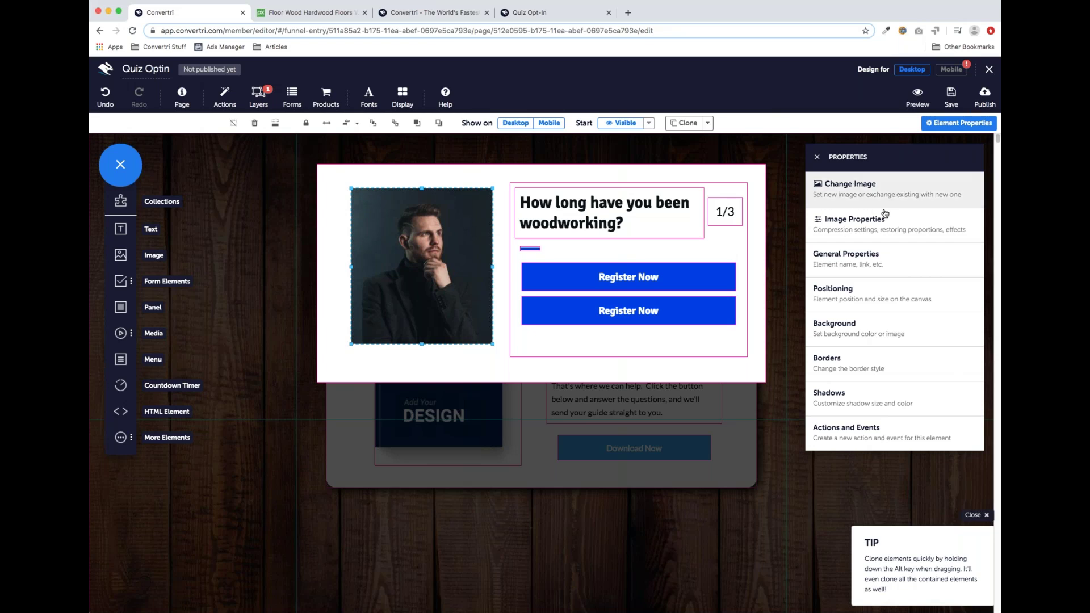
click(888, 191)
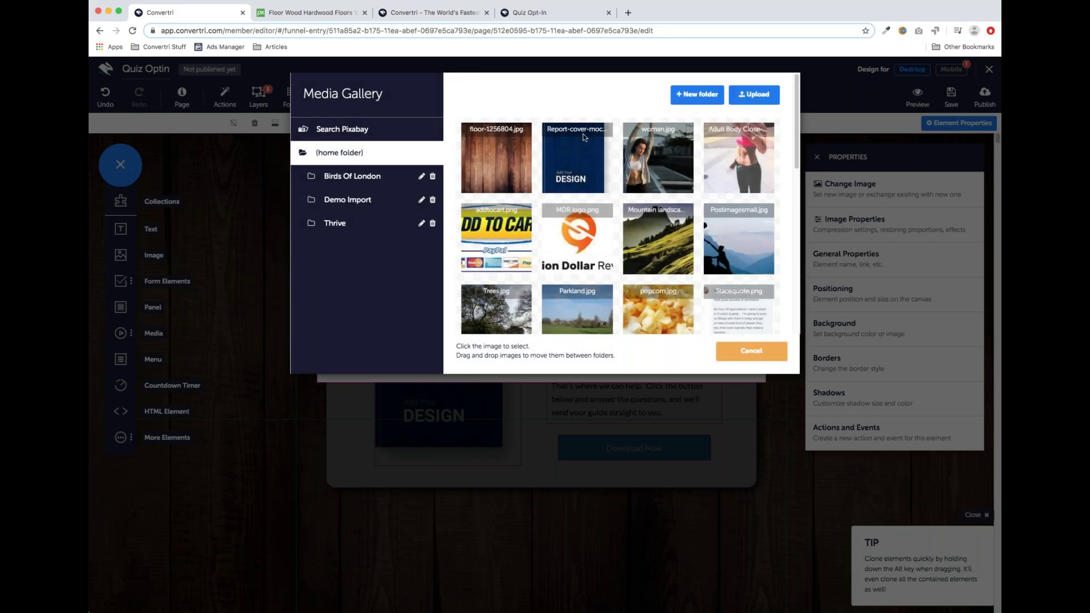
click(349, 129)
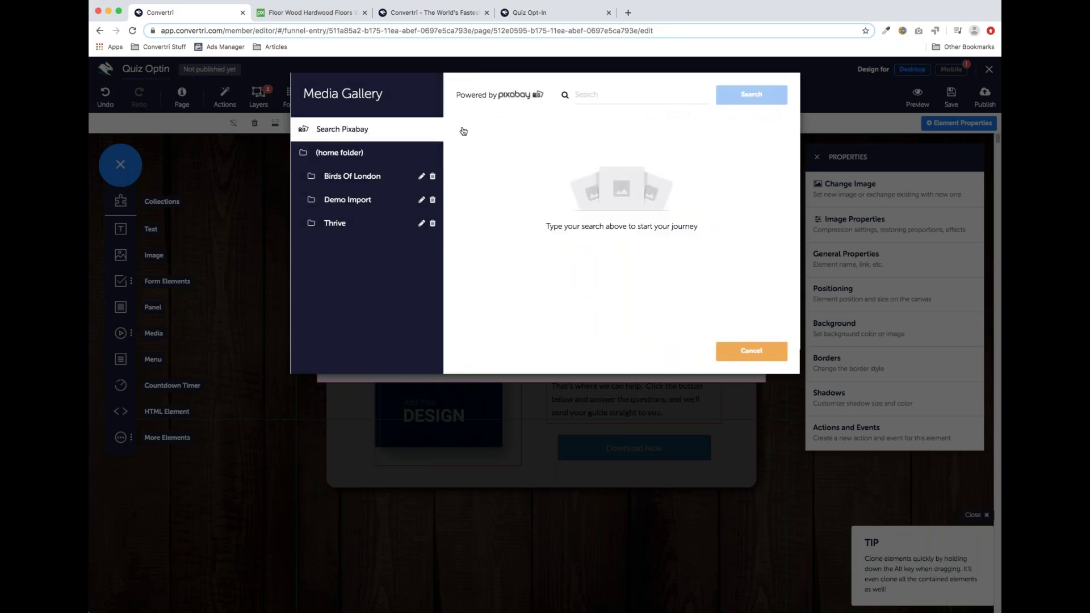
click(603, 95)
text(woodworking)
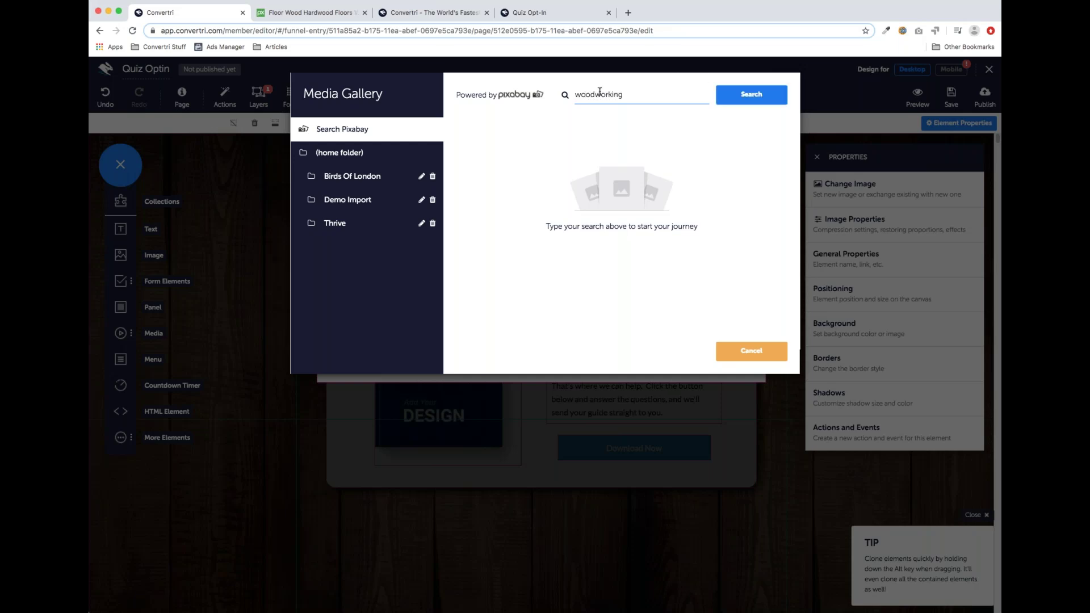
click(756, 96)
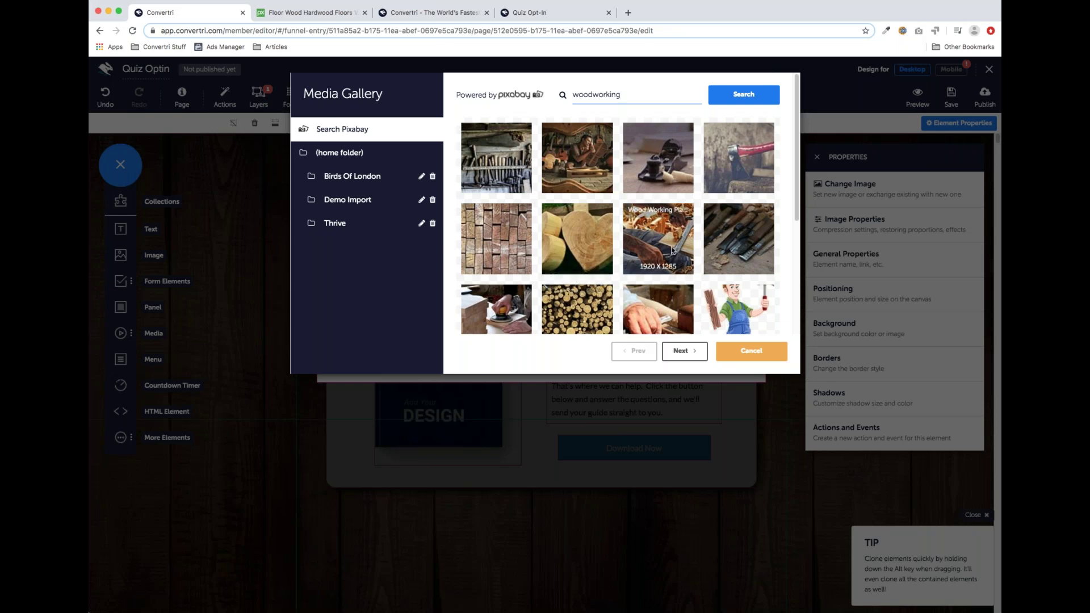
Browse the found pictures and swap the photo for "Wood Working Plane Carpentry".
scroll(671, 250, down, 1)
scroll(573, 239, up, 1)
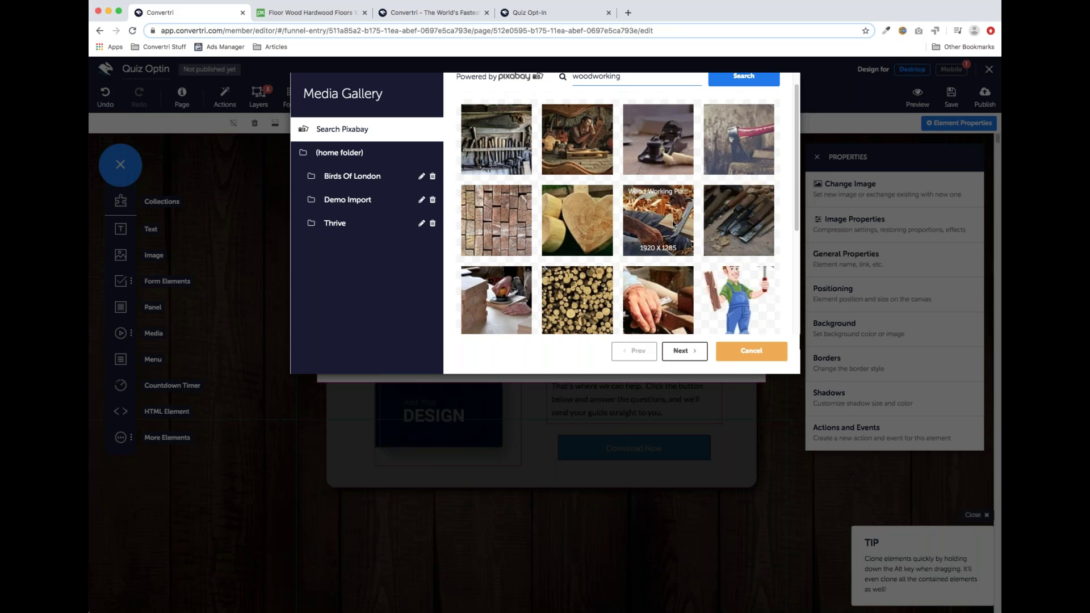
scroll(672, 221, down, 3)
scroll(673, 224, down, 2)
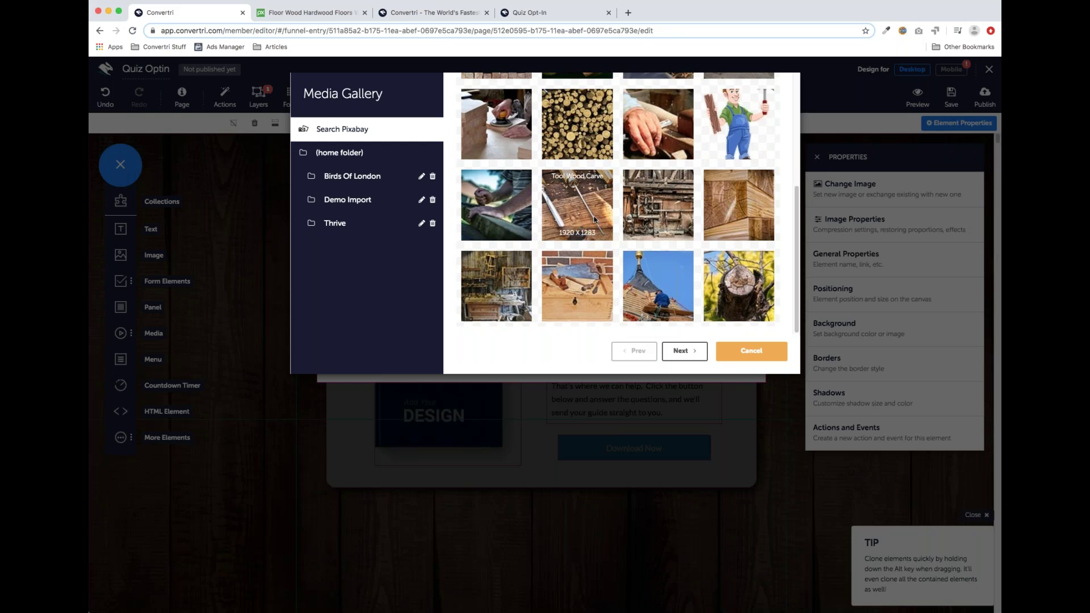
scroll(596, 217, up, 1)
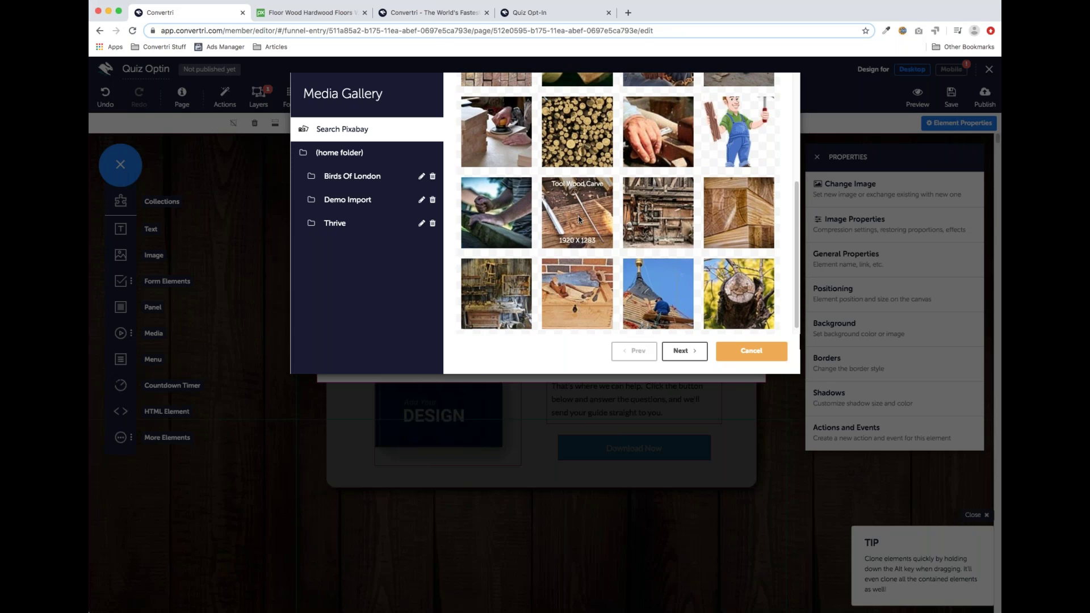
scroll(579, 220, up, 3)
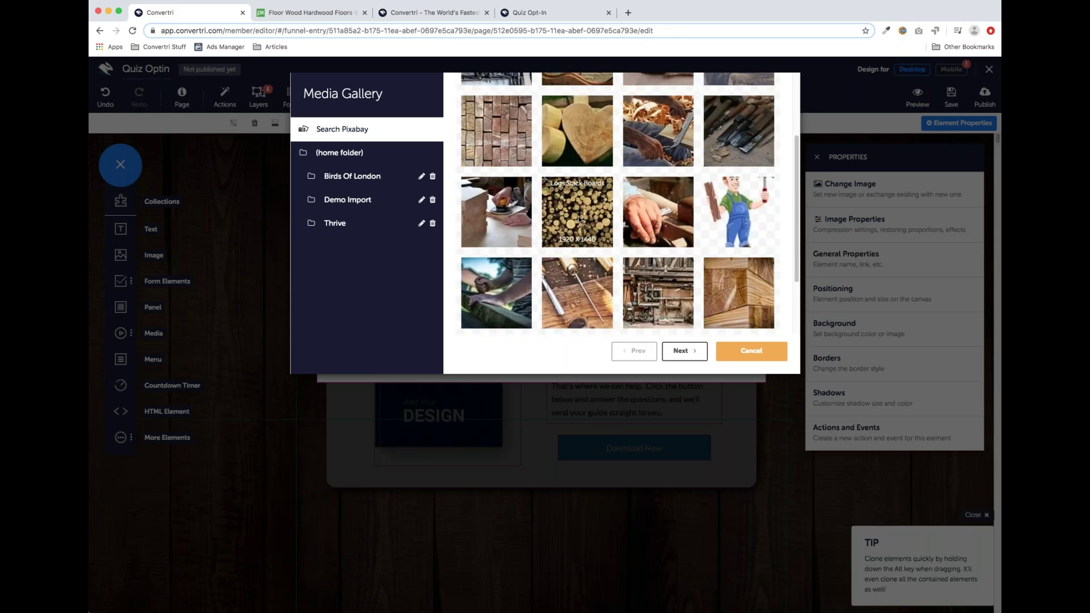
scroll(579, 219, up, 4)
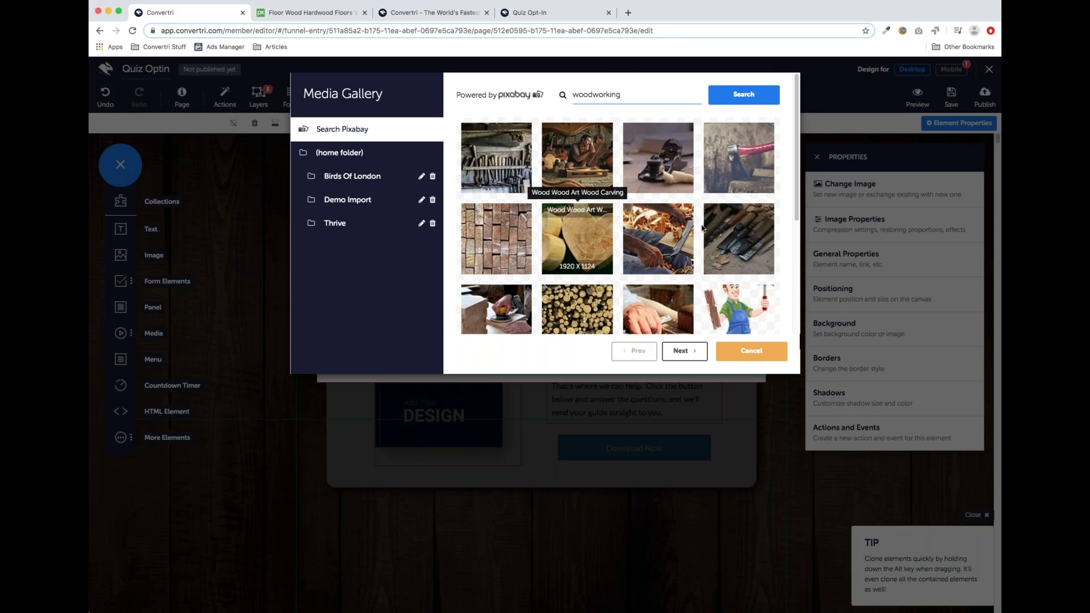
click(661, 243)
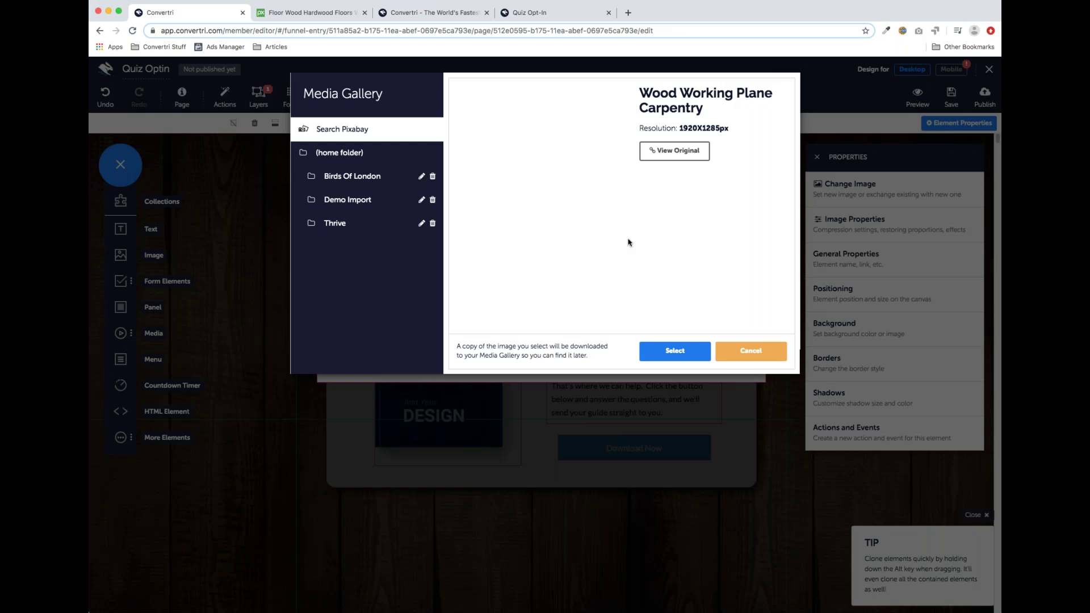
click(673, 355)
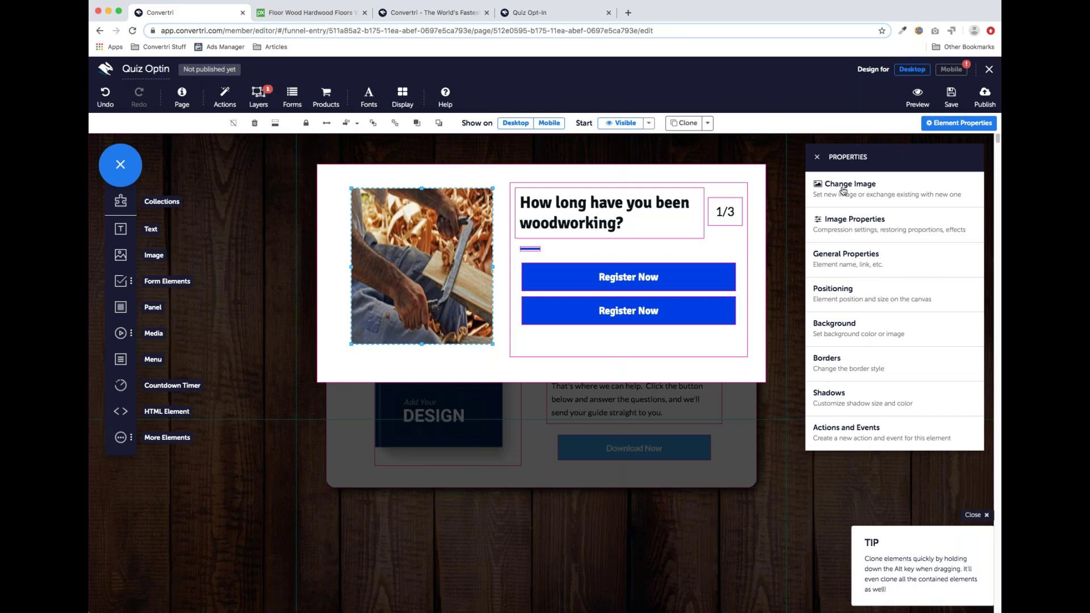
Restore the new image's original proportions and stack a duplicate of it directly beneath, aligned with the upper copy.
click(896, 230)
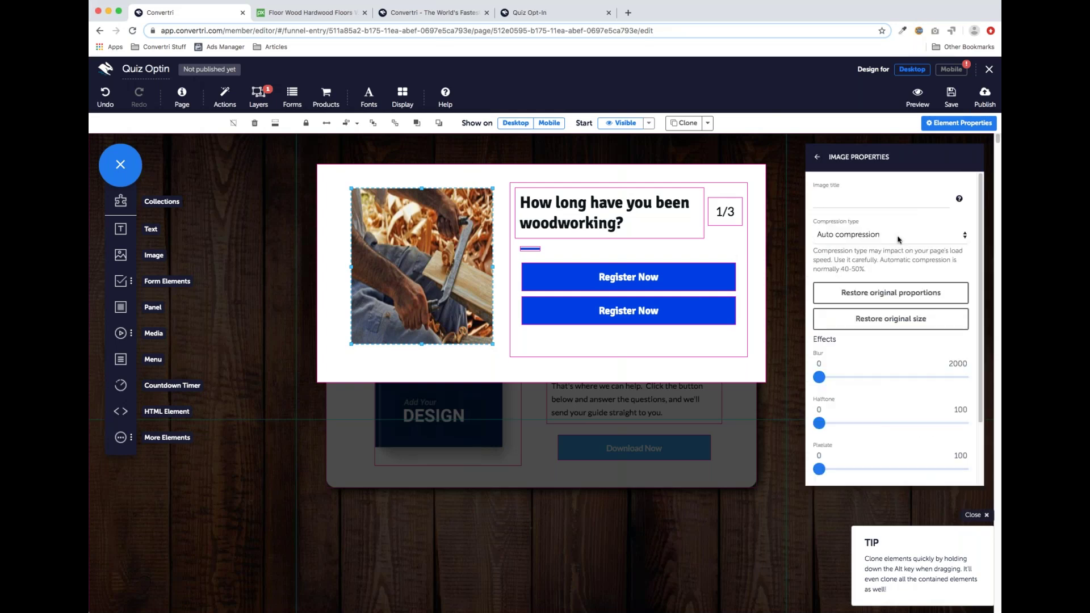
click(896, 293)
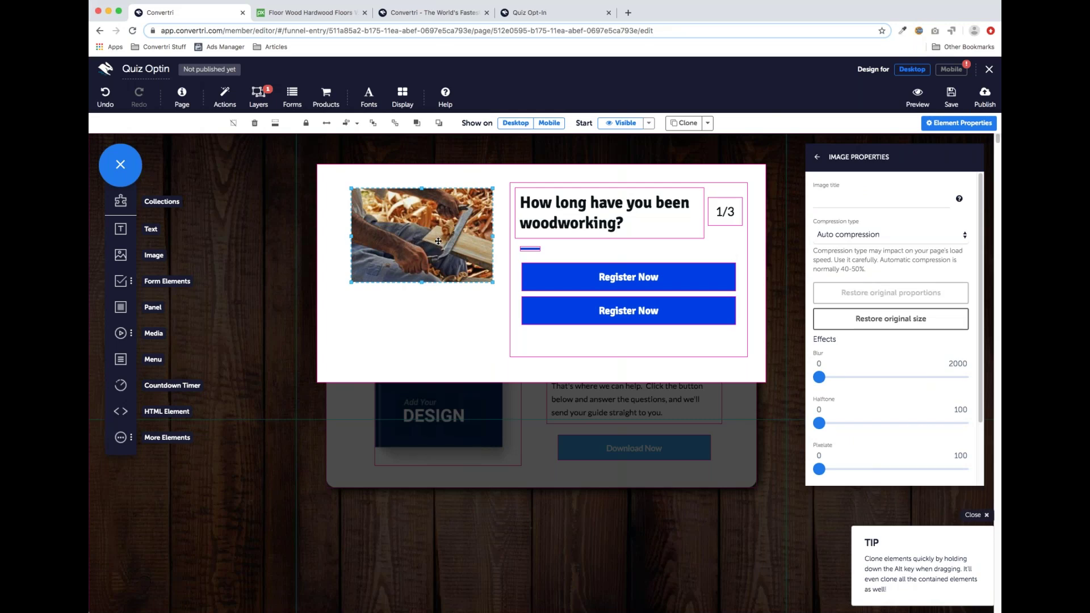
drag(432, 241, 430, 240)
drag(416, 224, 421, 323)
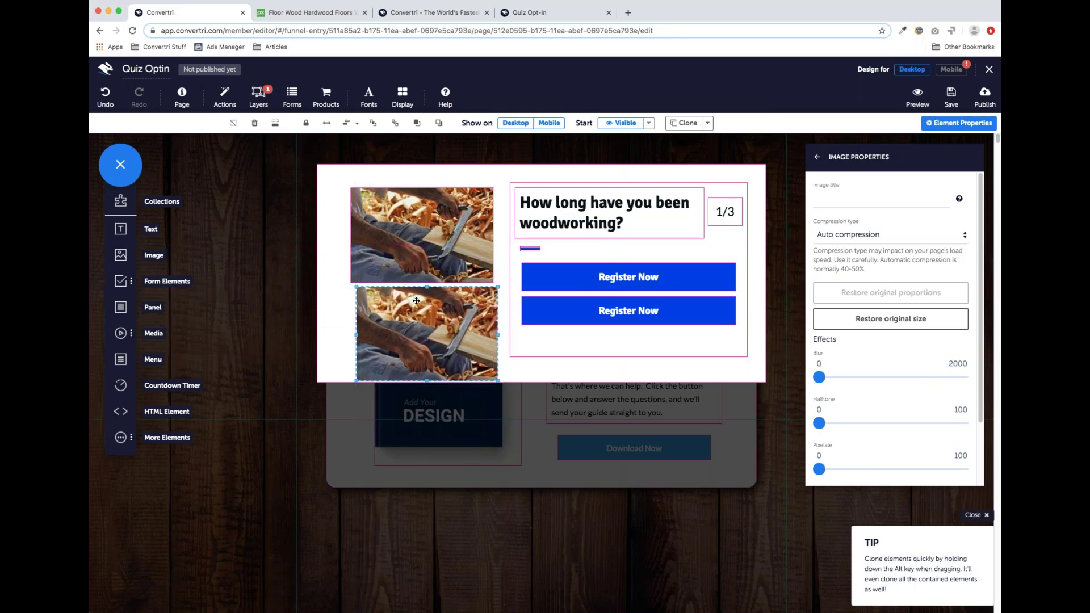
drag(413, 240, 430, 305)
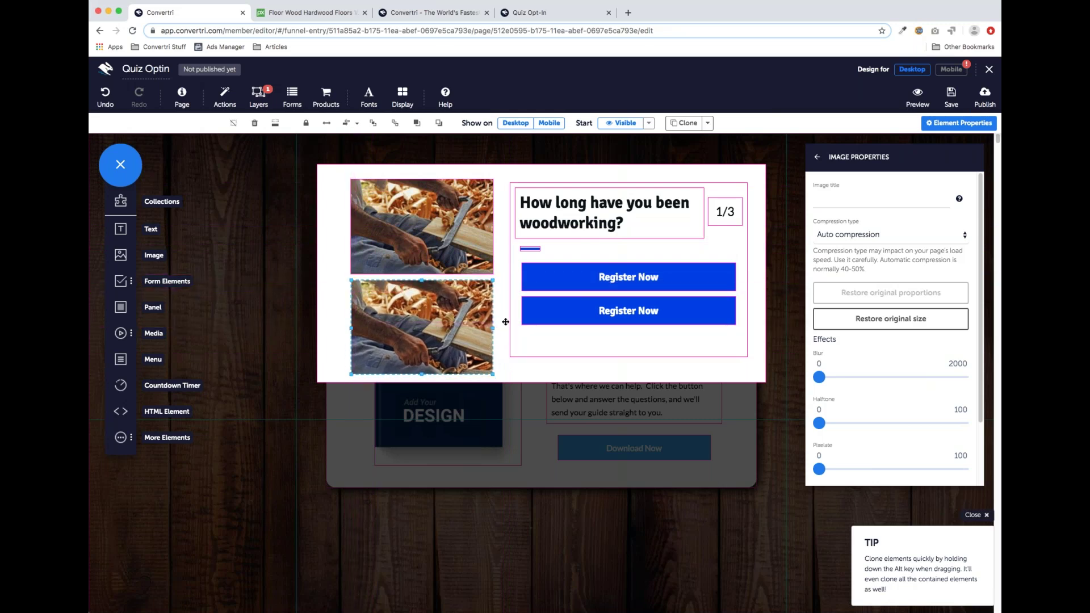
Replace the lower duplicate with the "Tools Vintage Woodworking" picture, found by searching Pixabay for "woodworking".
click(432, 307)
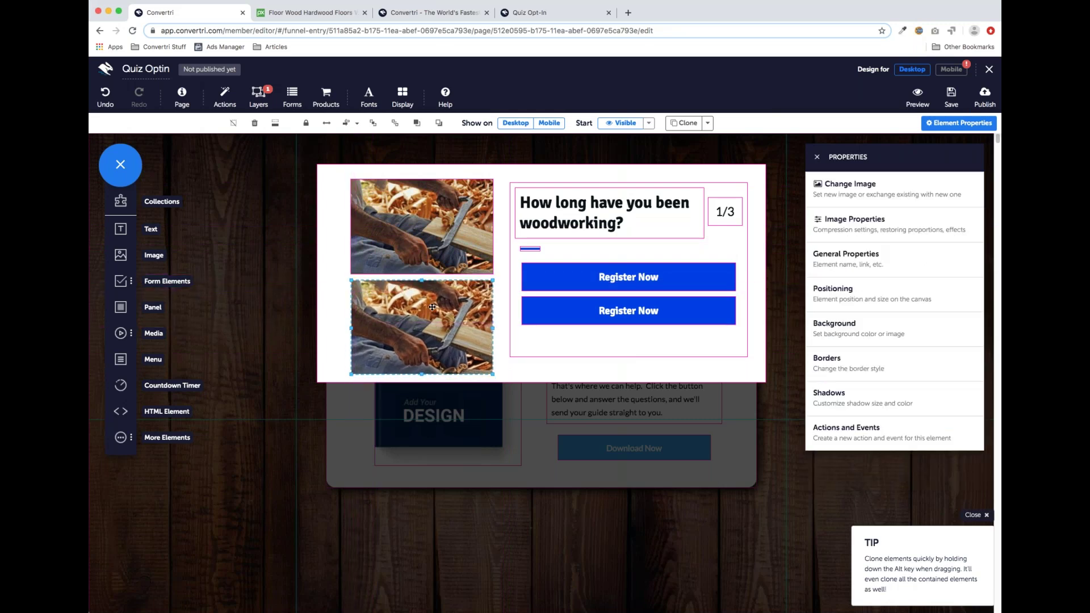
click(849, 189)
click(601, 94)
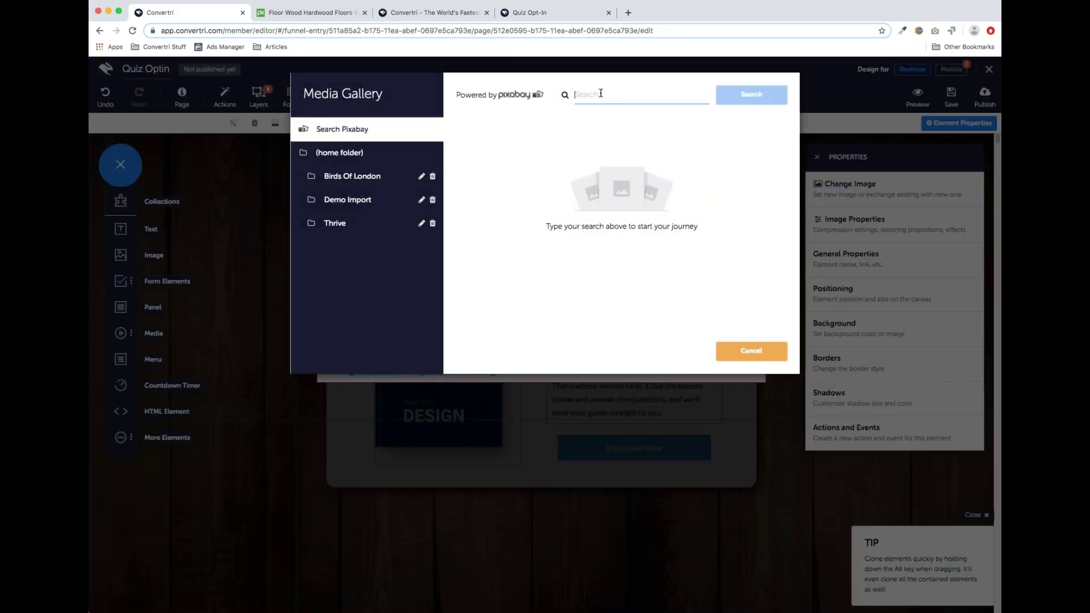
text(woodowkring)
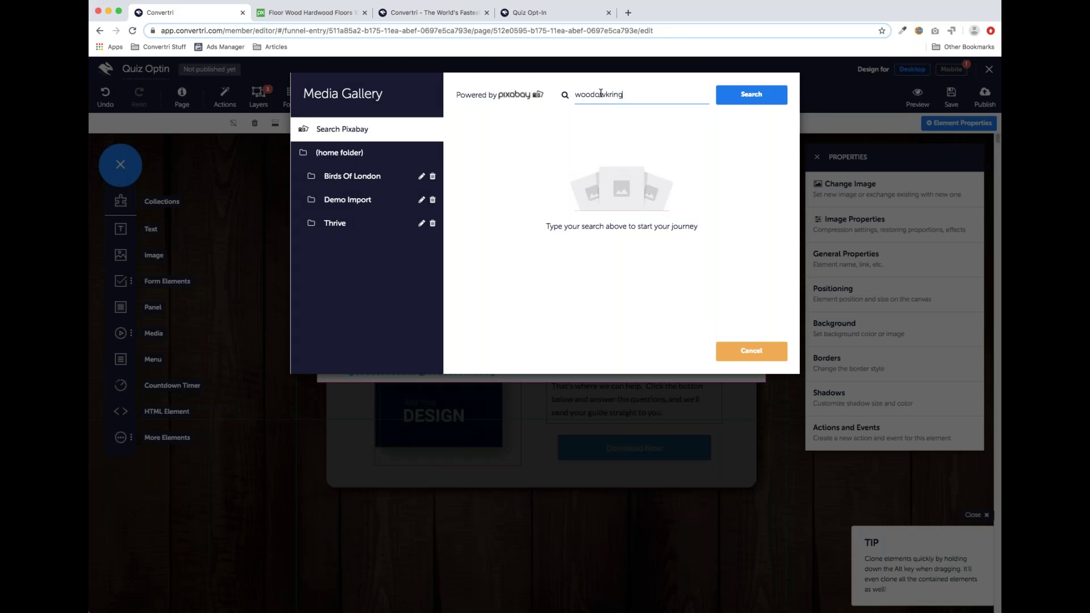
key(BackSpace)
key(BackSpace)
key(BackSpace)
text(working)
click(747, 98)
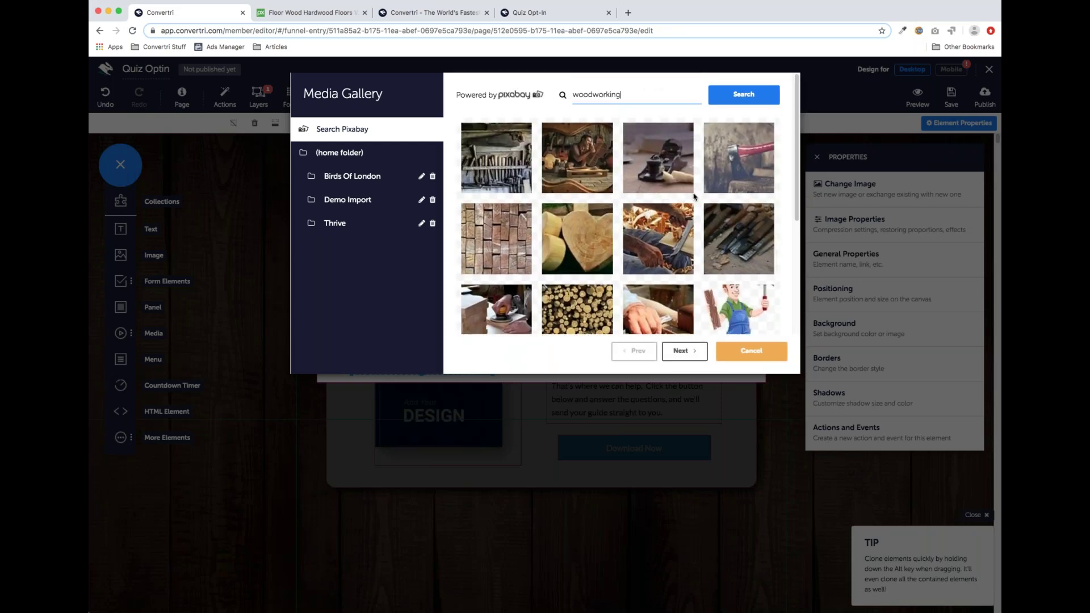
click(501, 162)
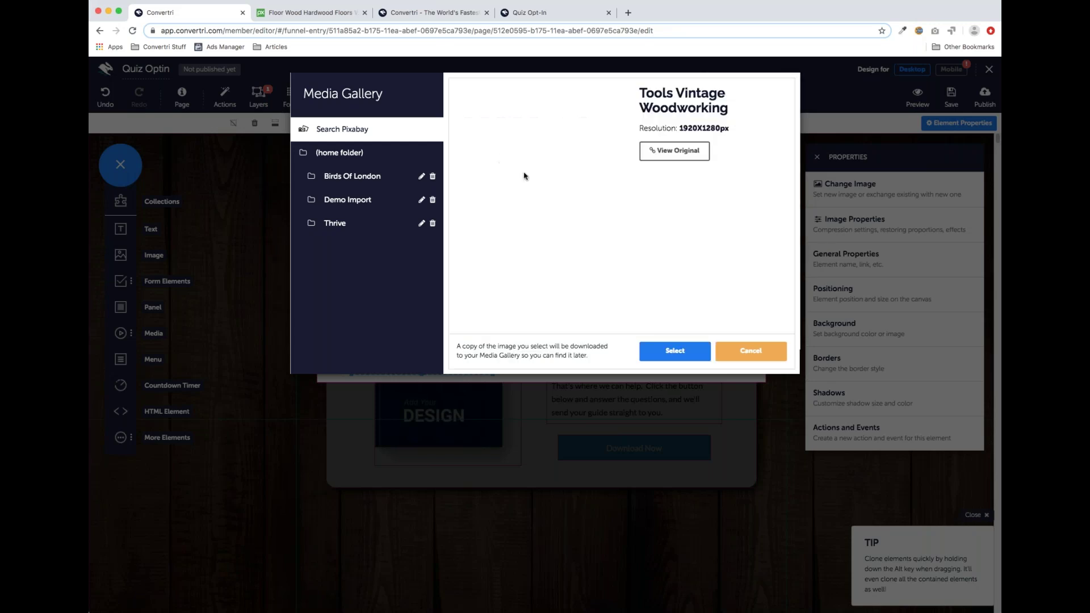
click(674, 350)
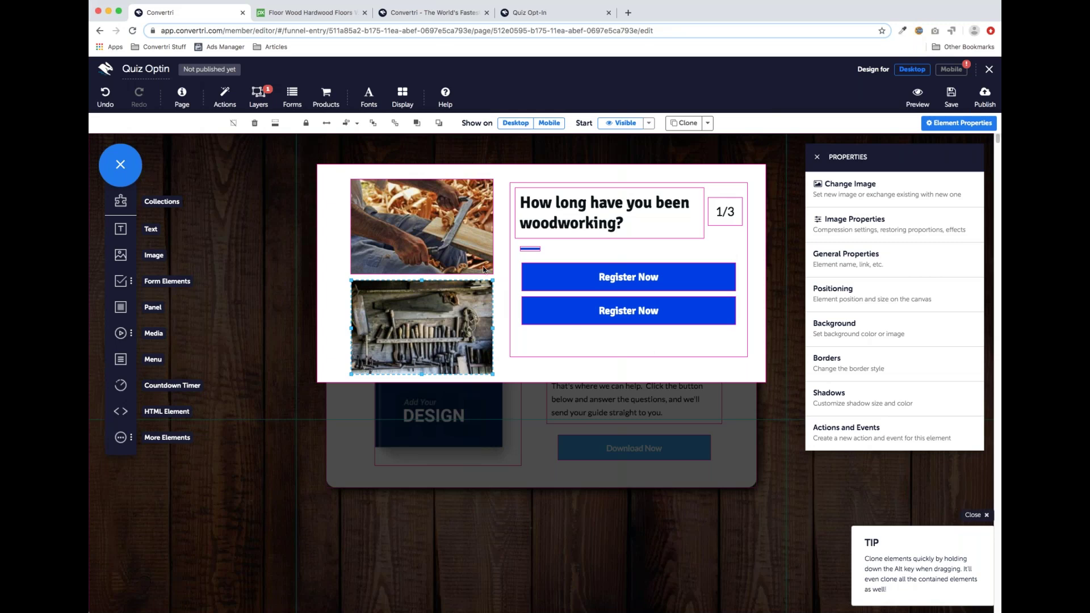
Group the two stacked images and move the group up slightly to center it vertically in the popup.
click(427, 246)
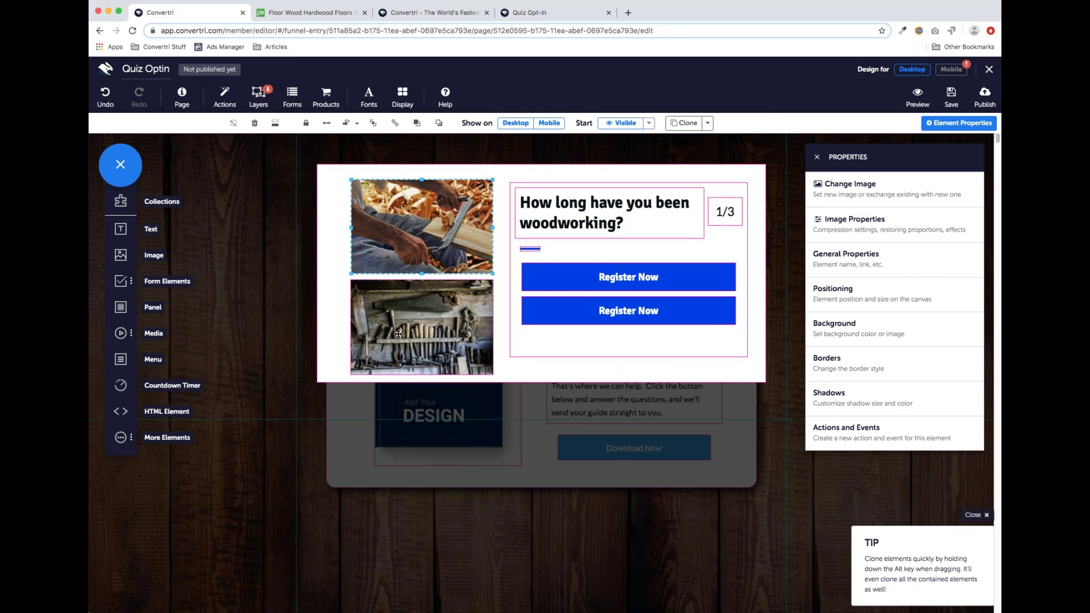
shift+click(445, 311)
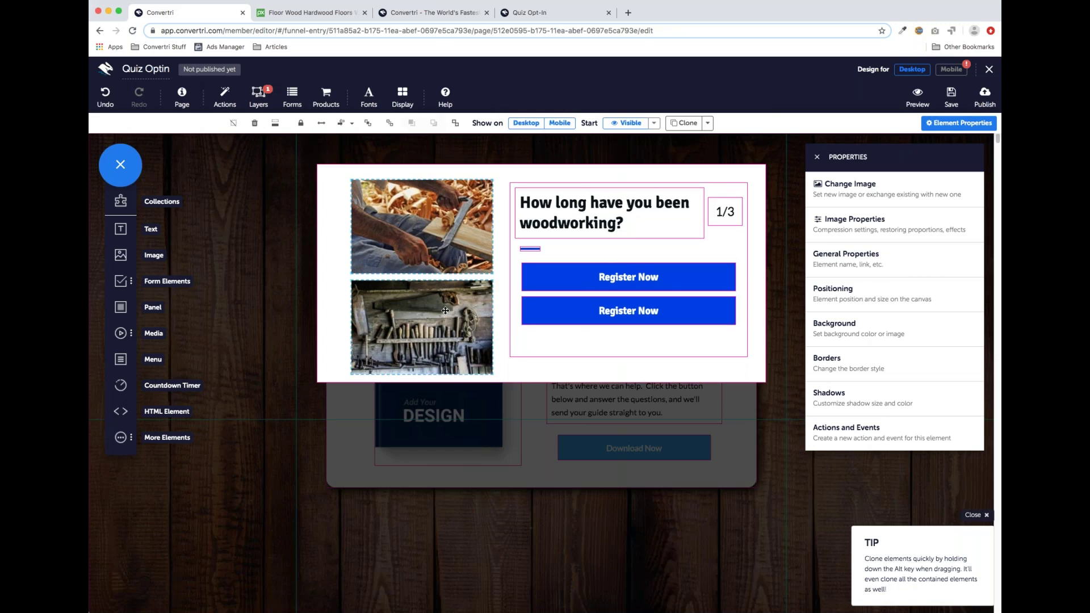
click(457, 125)
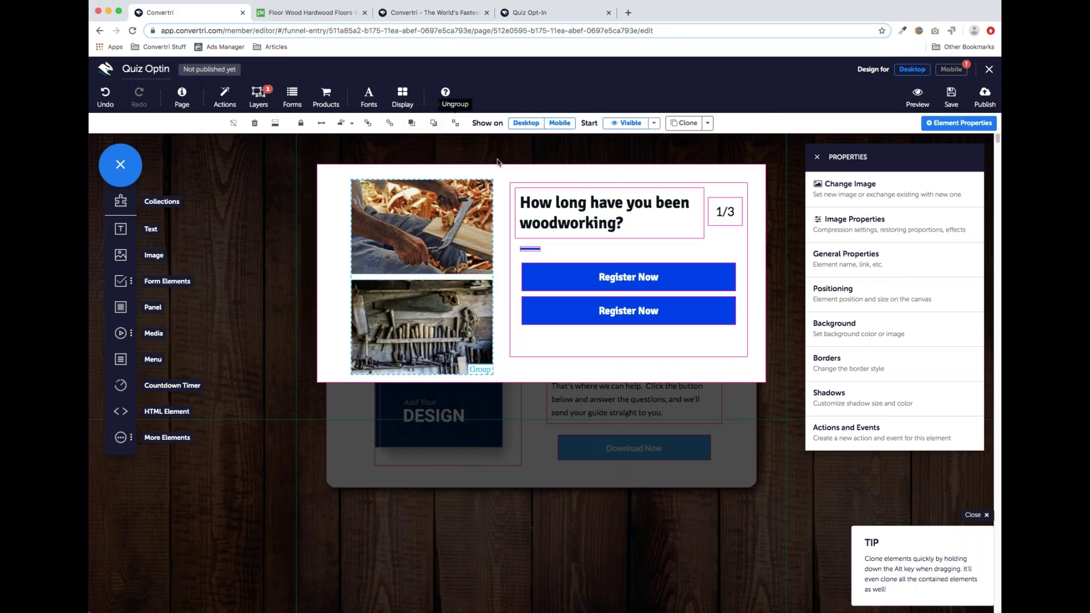
click(352, 125)
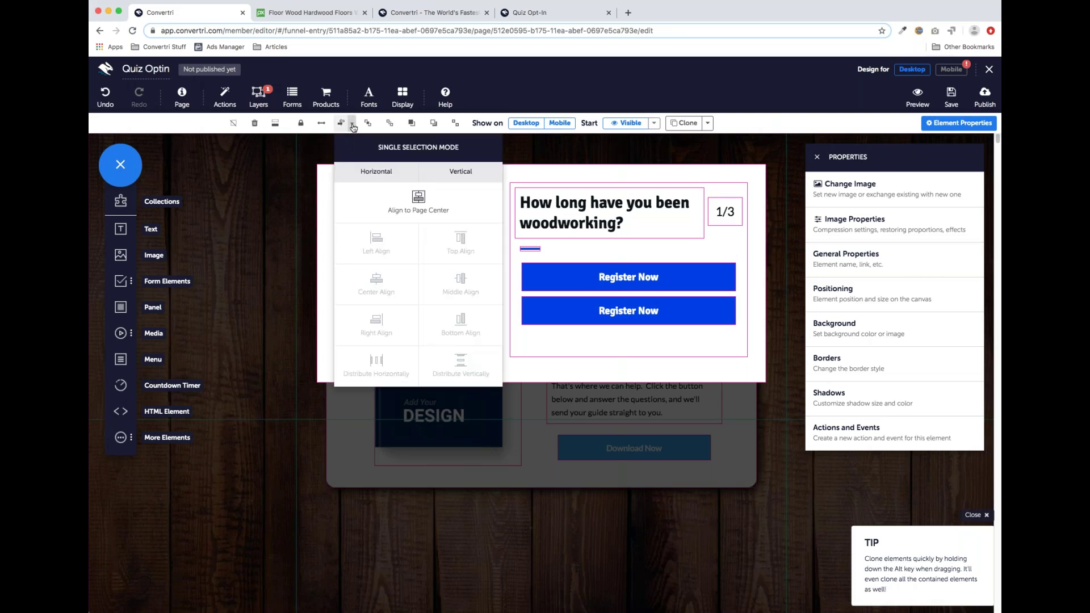
click(353, 127)
drag(416, 238, 415, 237)
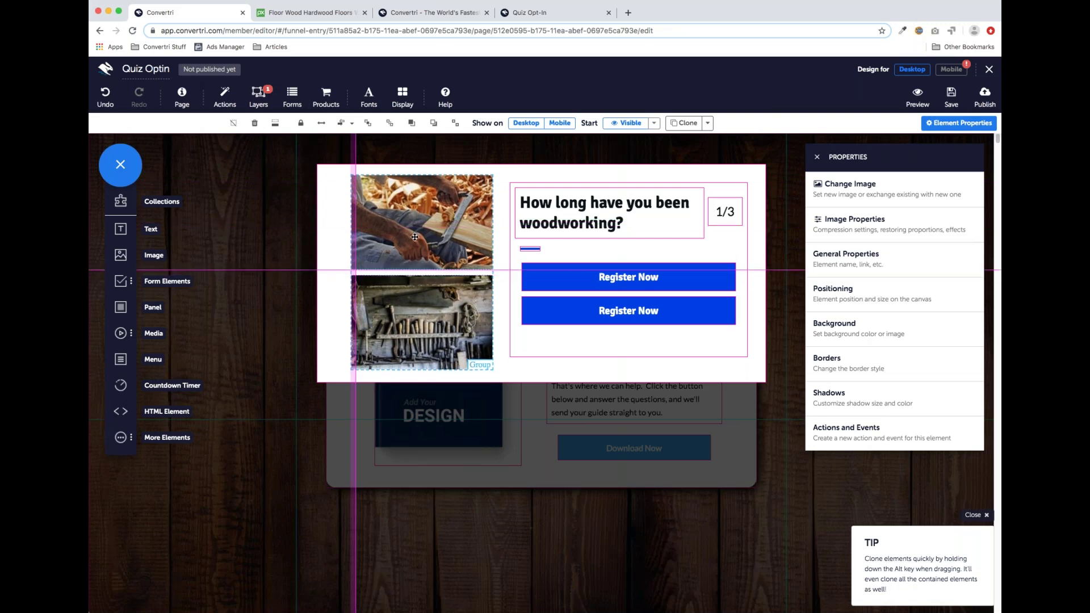
Turn off the display of element outlines to see the popup without its pink borders.
click(520, 376)
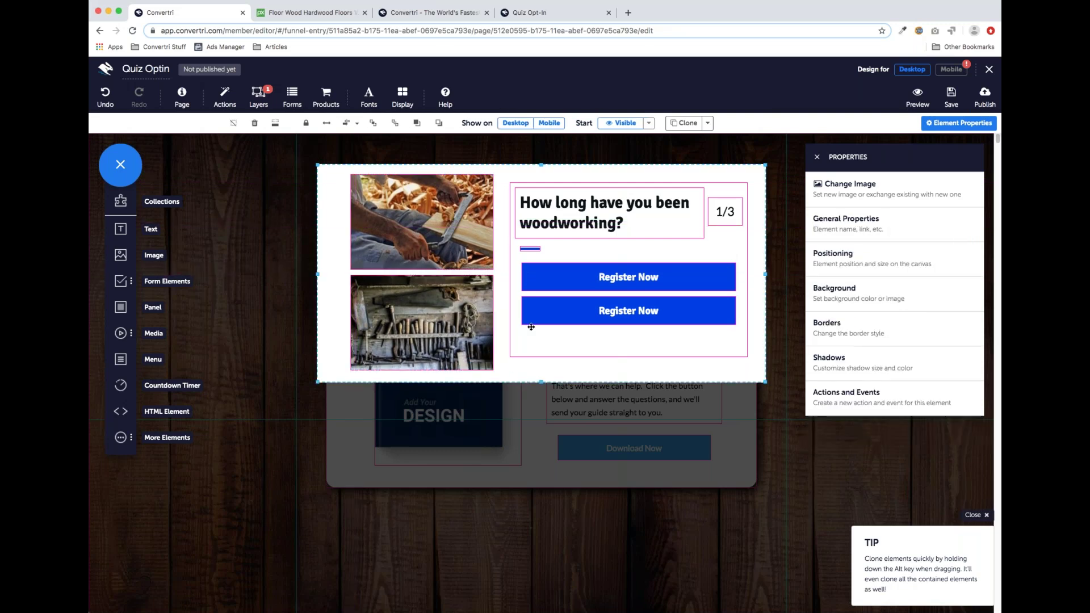
click(402, 97)
click(511, 145)
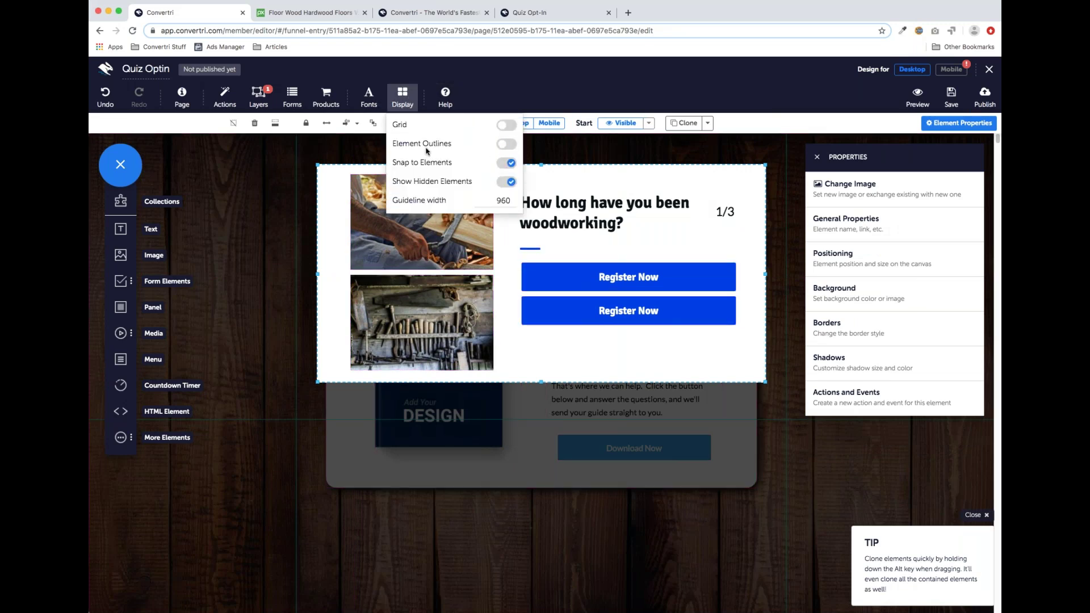
click(396, 97)
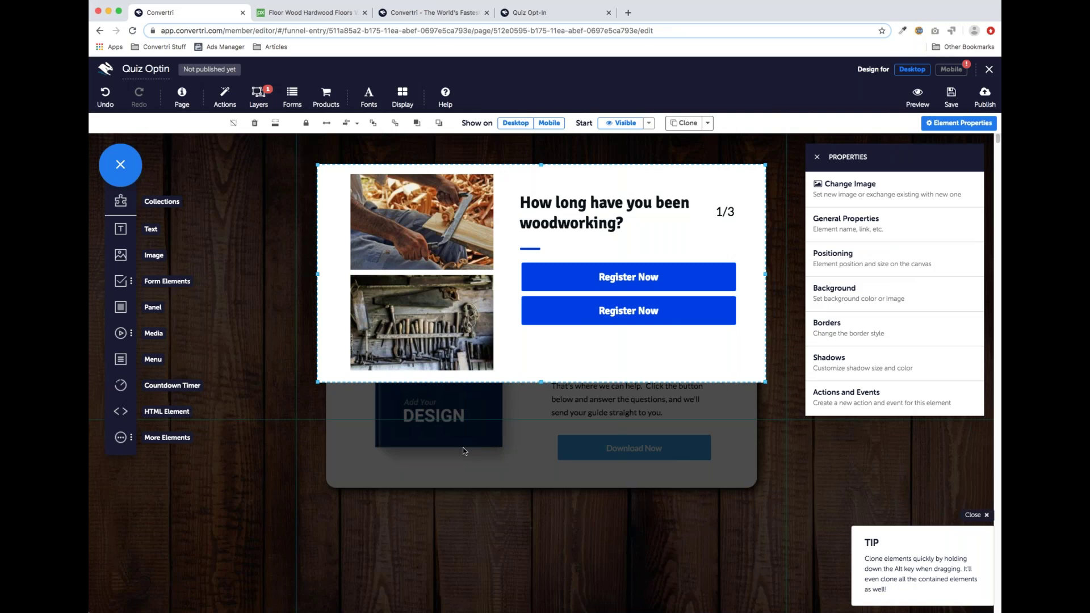
Space the two Register Now buttons further apart beneath the blue divider.
click(591, 311)
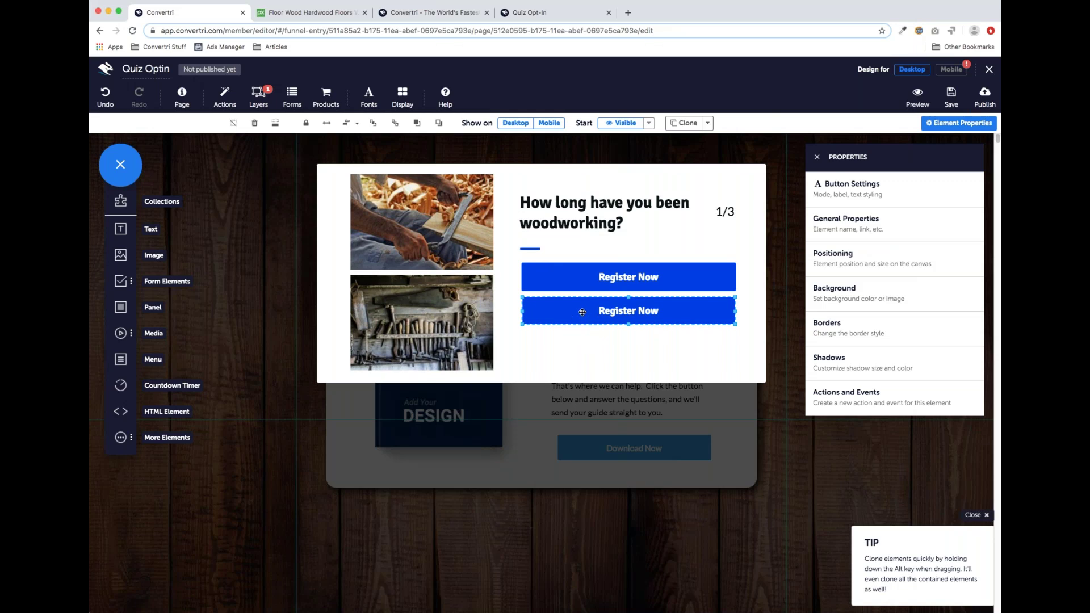
drag(580, 312, 578, 280)
click(586, 352)
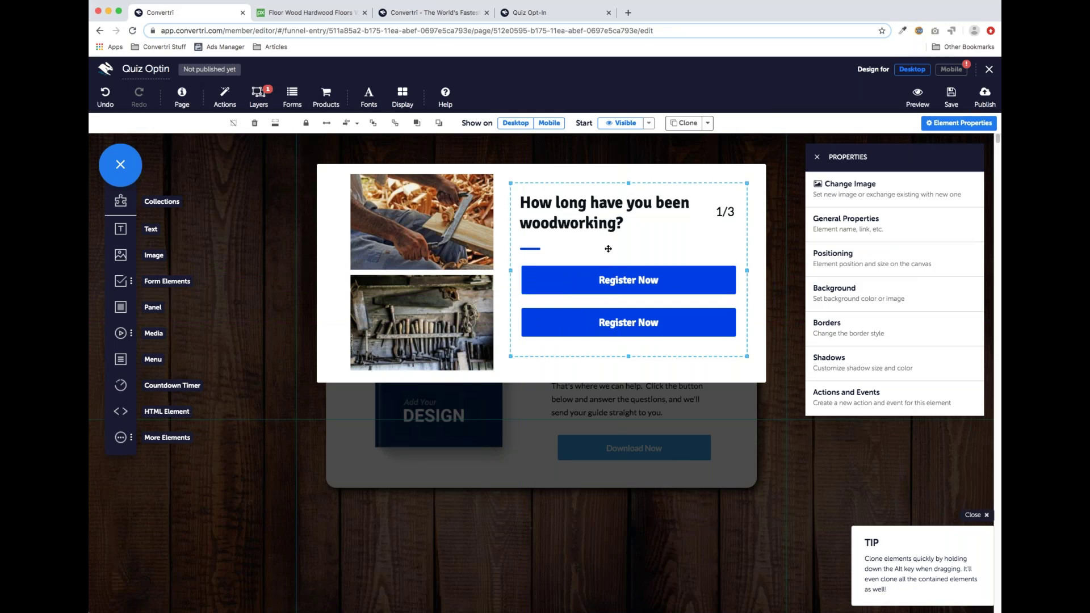
Change the upper answer button's label to "Less Than 6 Months".
click(600, 223)
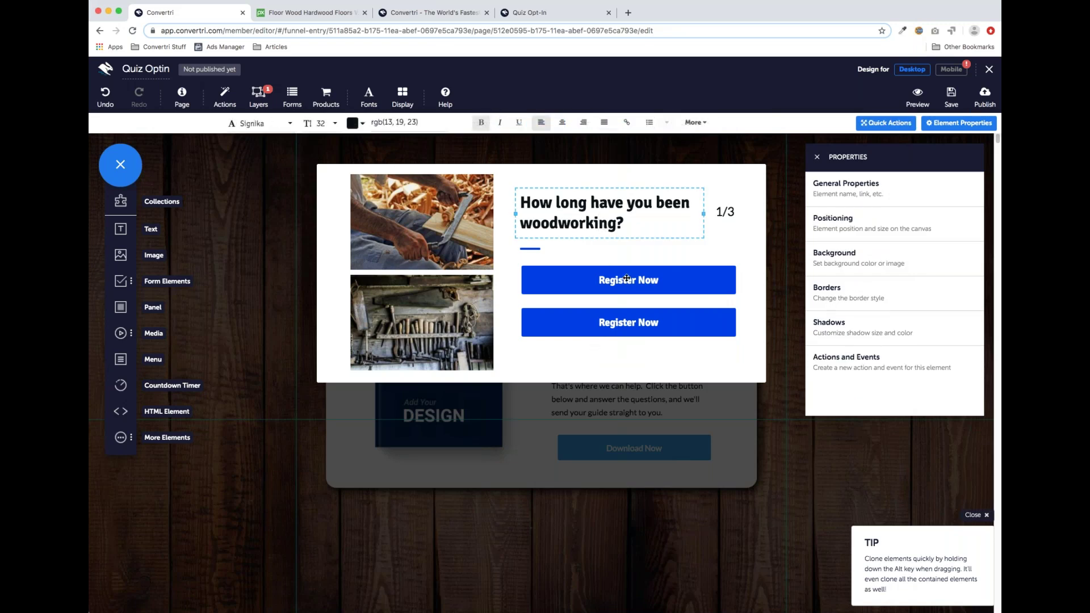
click(592, 280)
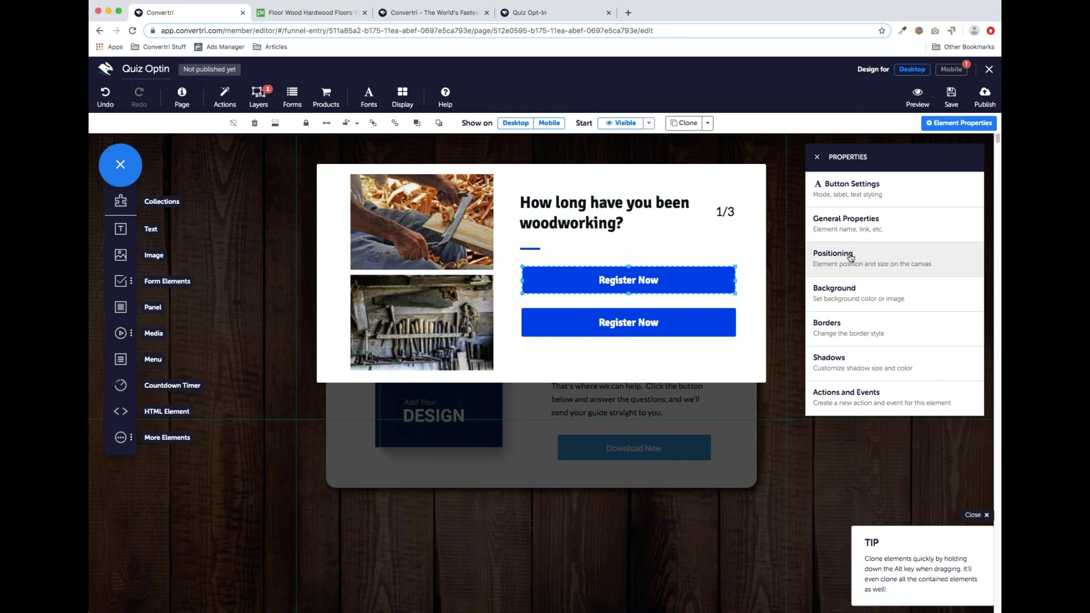
click(872, 201)
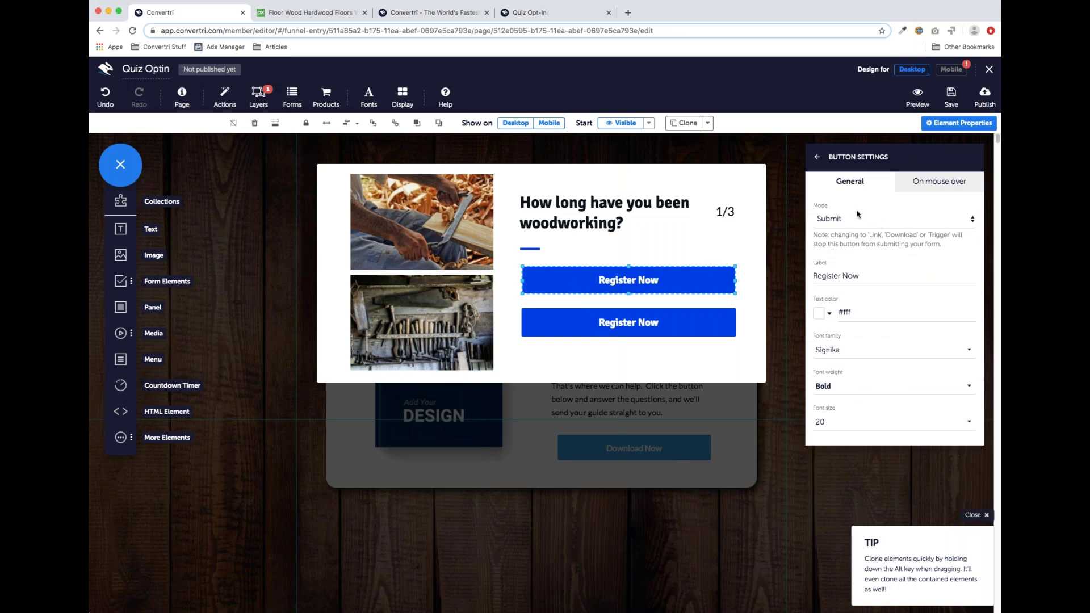
drag(861, 276, 812, 277)
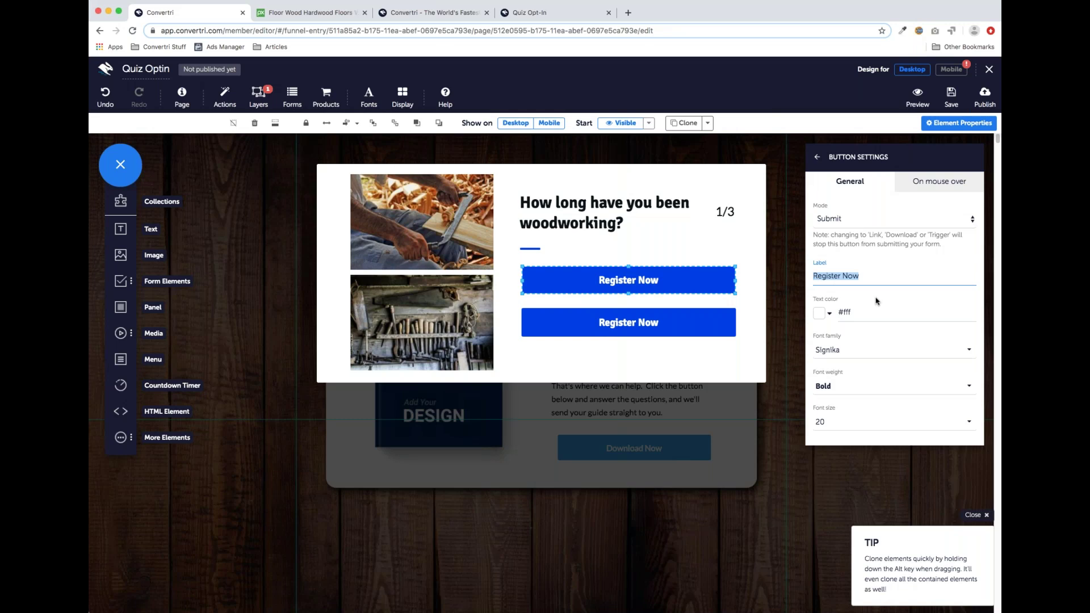
text(Less Than )
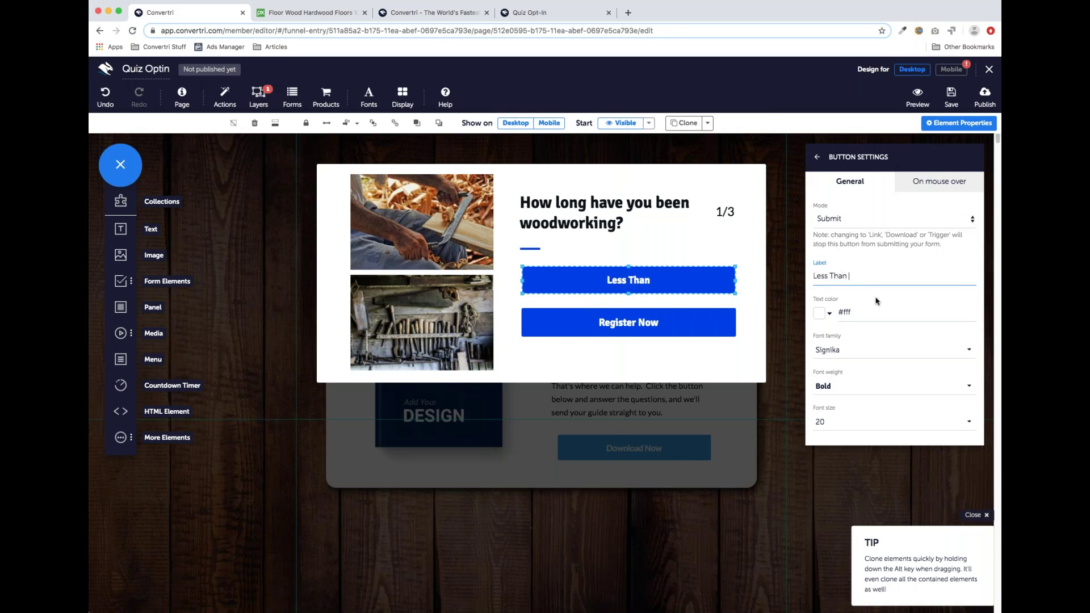
text(6 Mon)
key(BackSpace)
key(BackSpace)
key(BackSpace)
key(BackSpace)
text(Months)
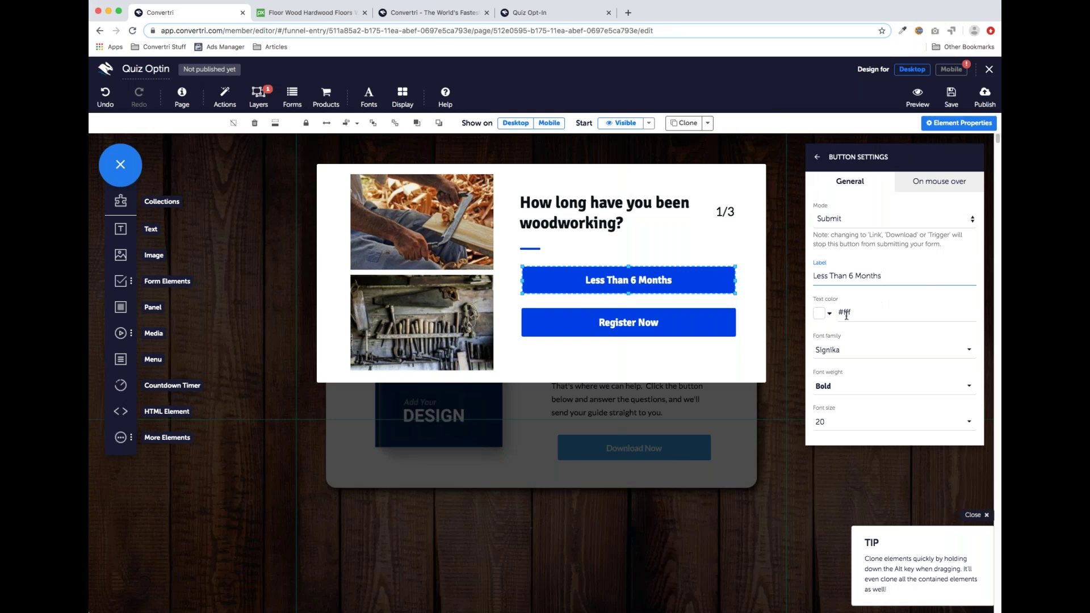
Change the lower answer button's label to "More Than 6 Months".
click(675, 318)
drag(861, 276, 813, 276)
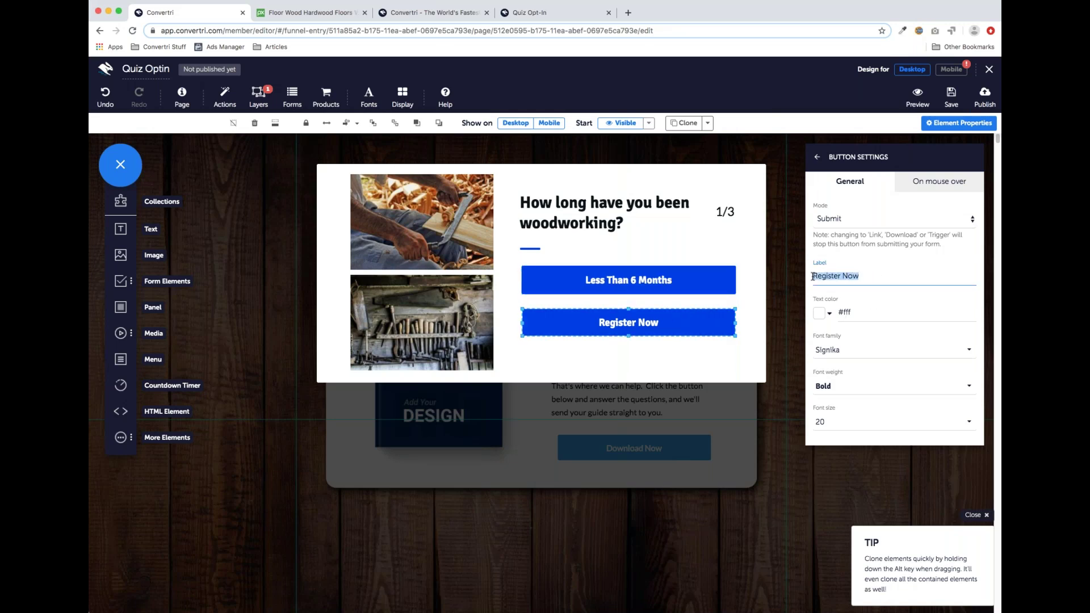
text(More Than )
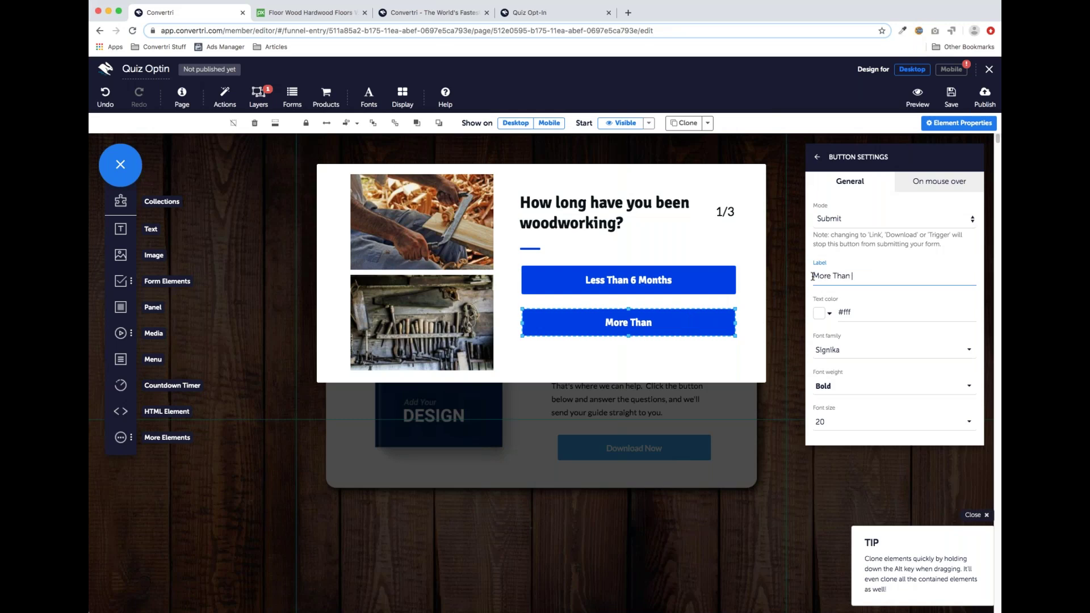
text(6 Months)
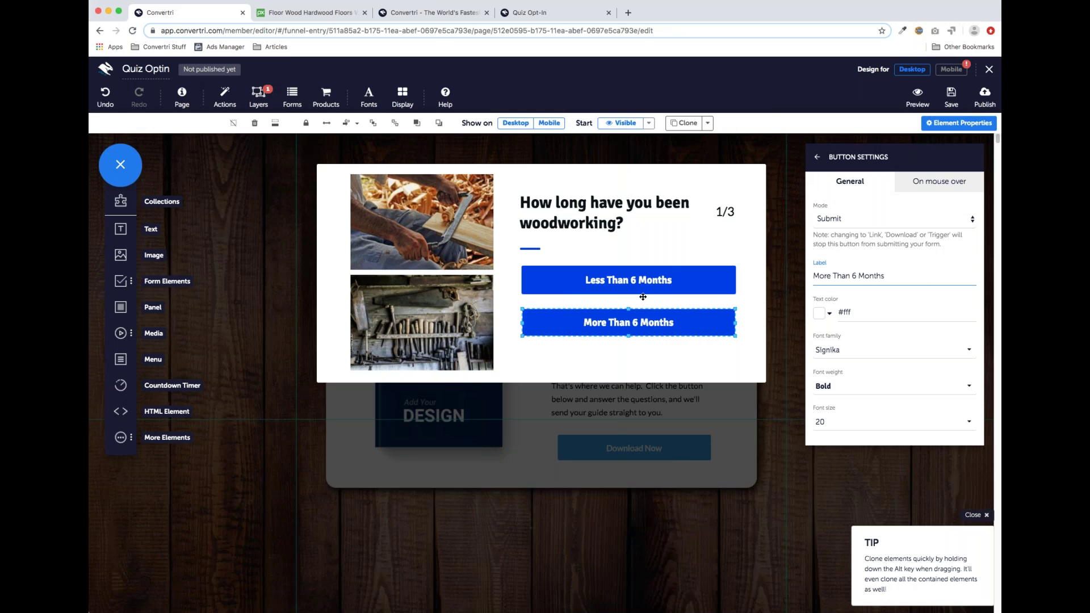
Switch both answer buttons from submitting the form to Trigger mode.
click(845, 227)
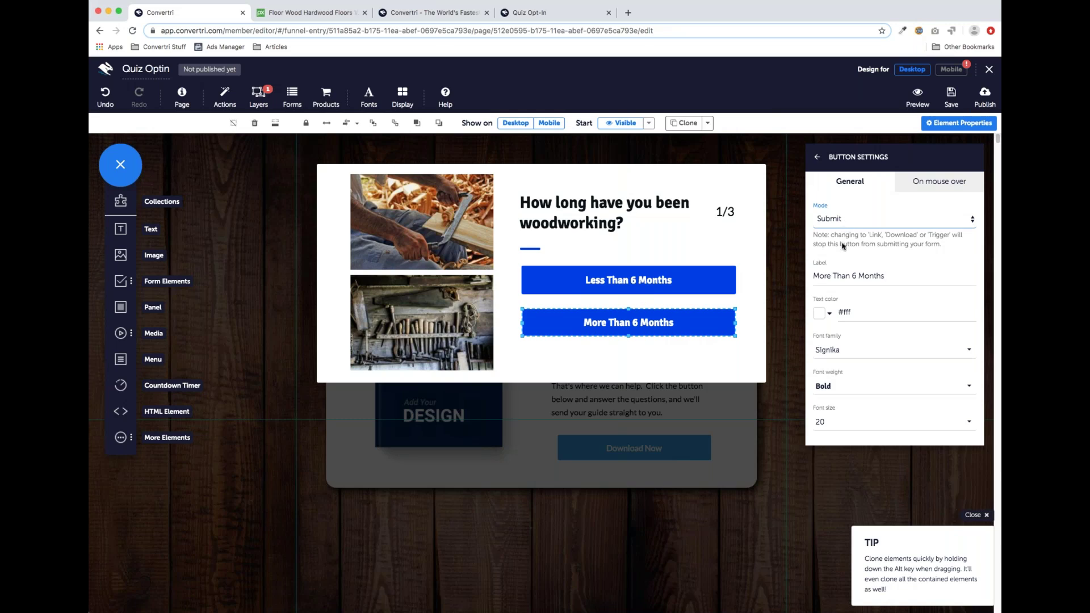
click(836, 265)
click(704, 274)
click(866, 218)
click(861, 268)
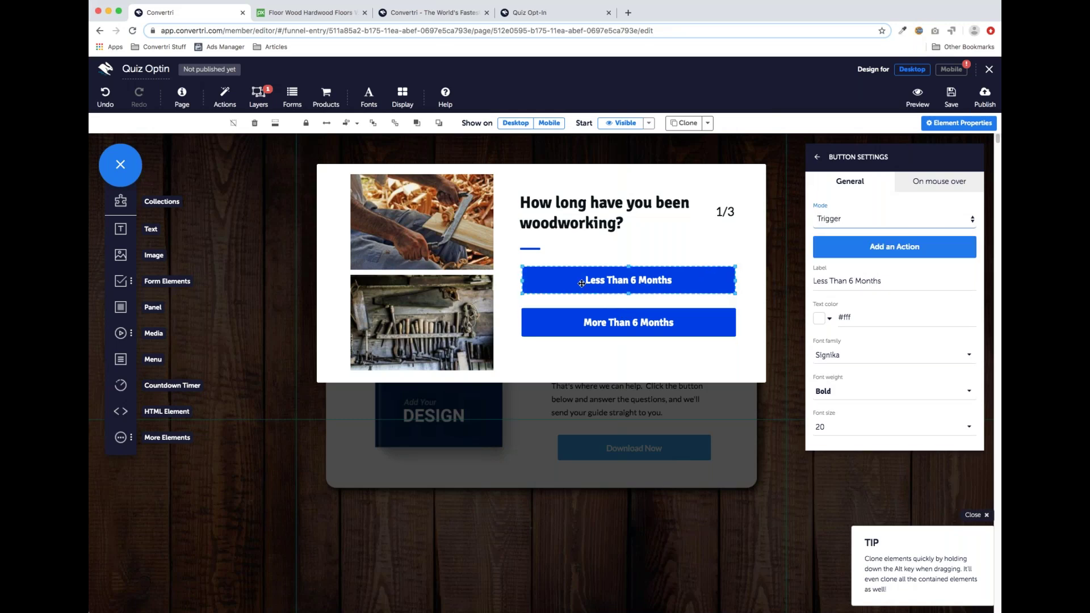
click(585, 223)
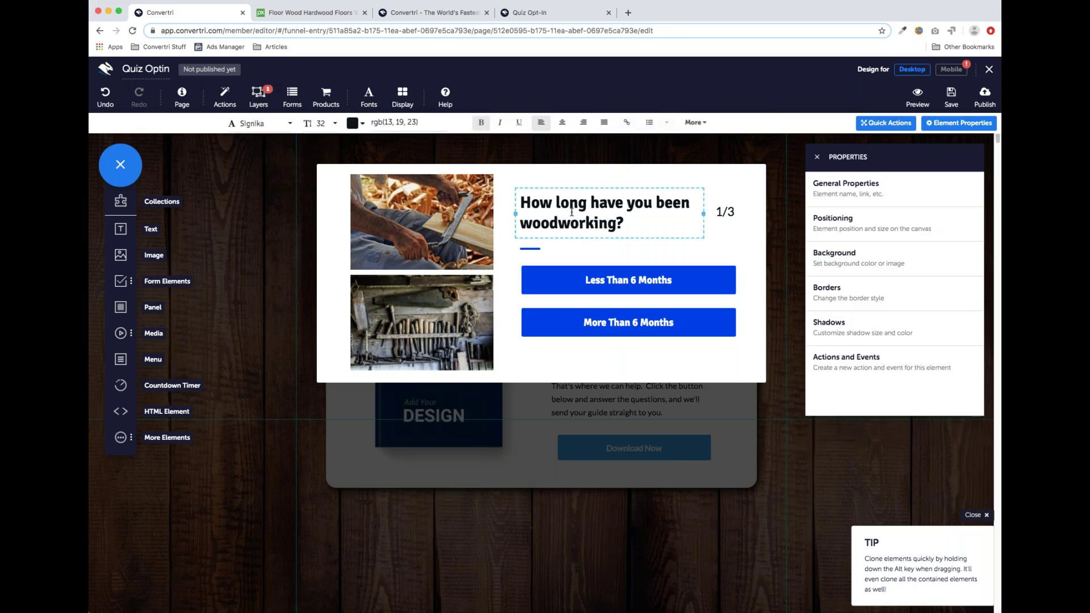
click(433, 318)
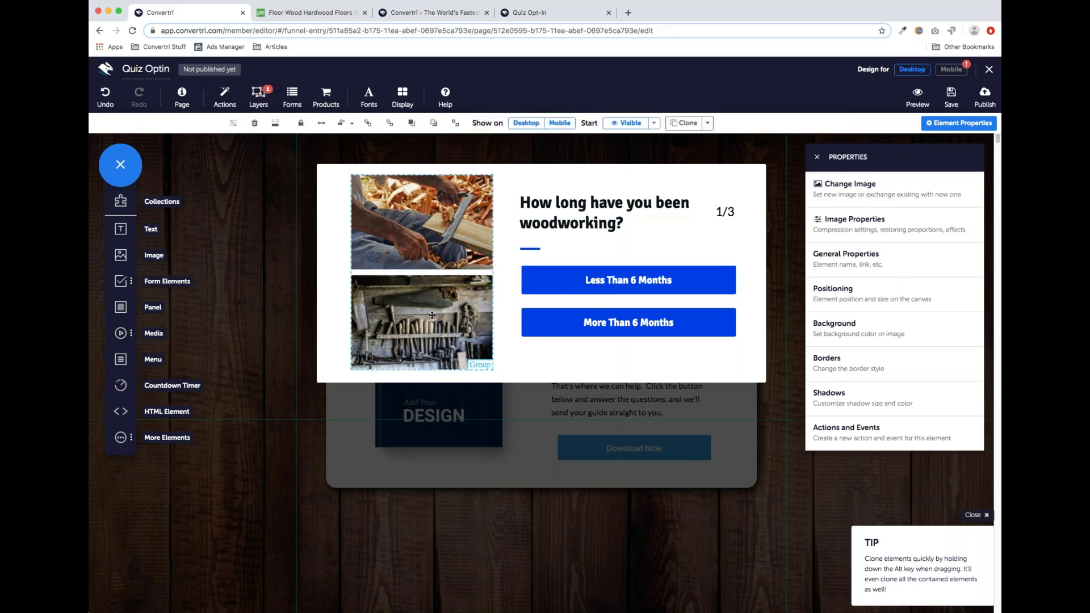
click(554, 346)
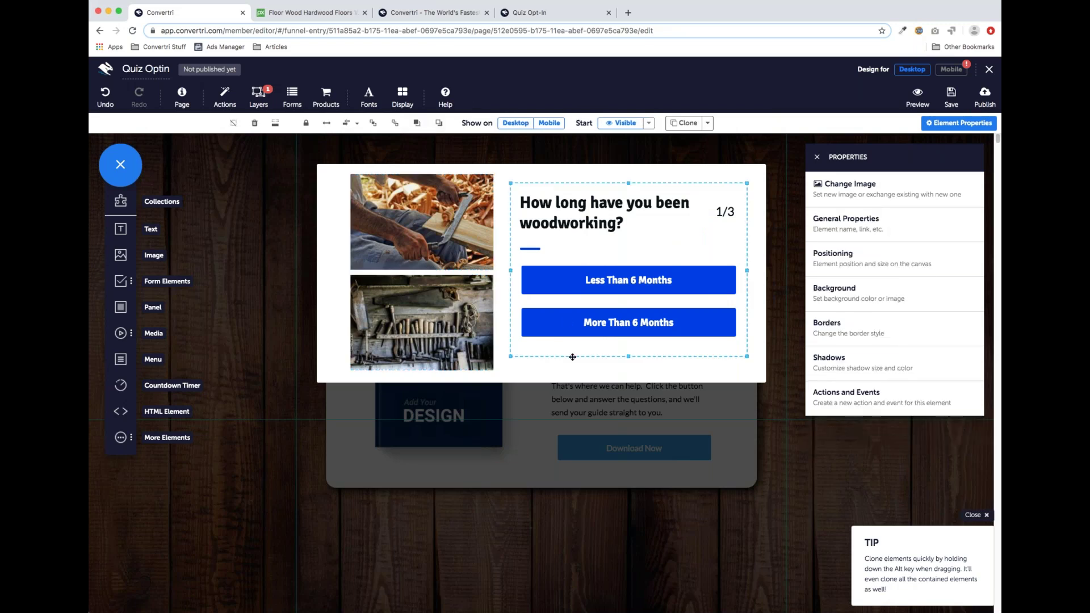
Switch to the mobile design and remobilize only the popup layer.
mouse_move(953, 75)
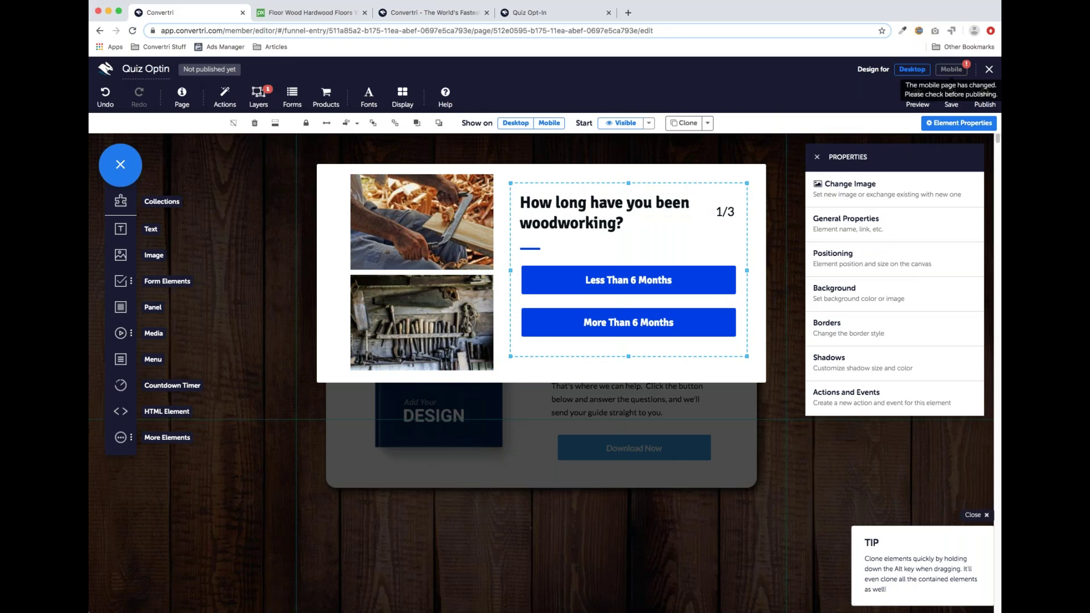
click(952, 71)
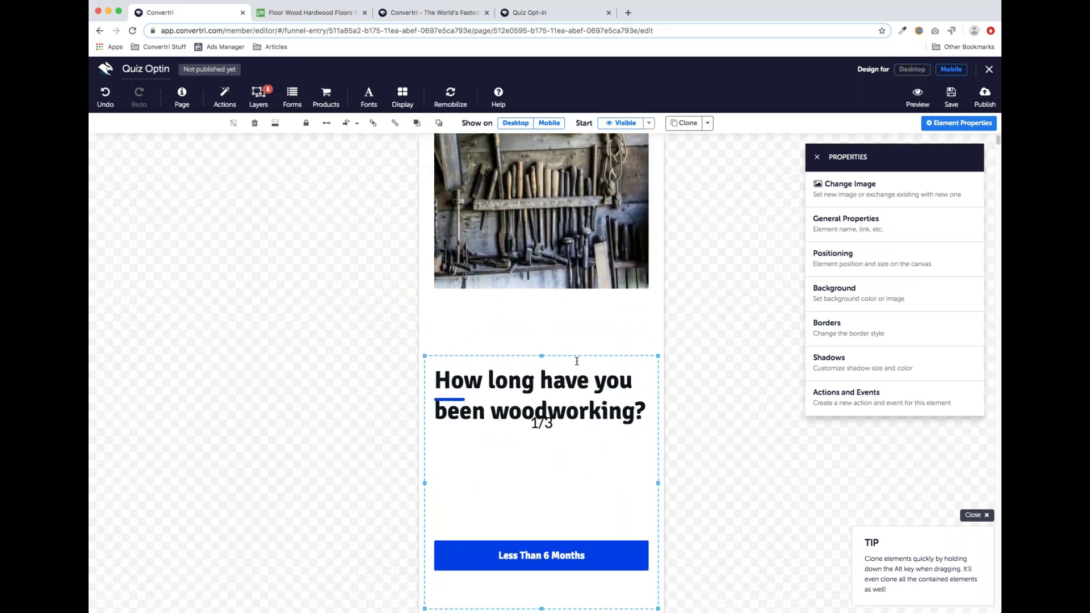
click(450, 97)
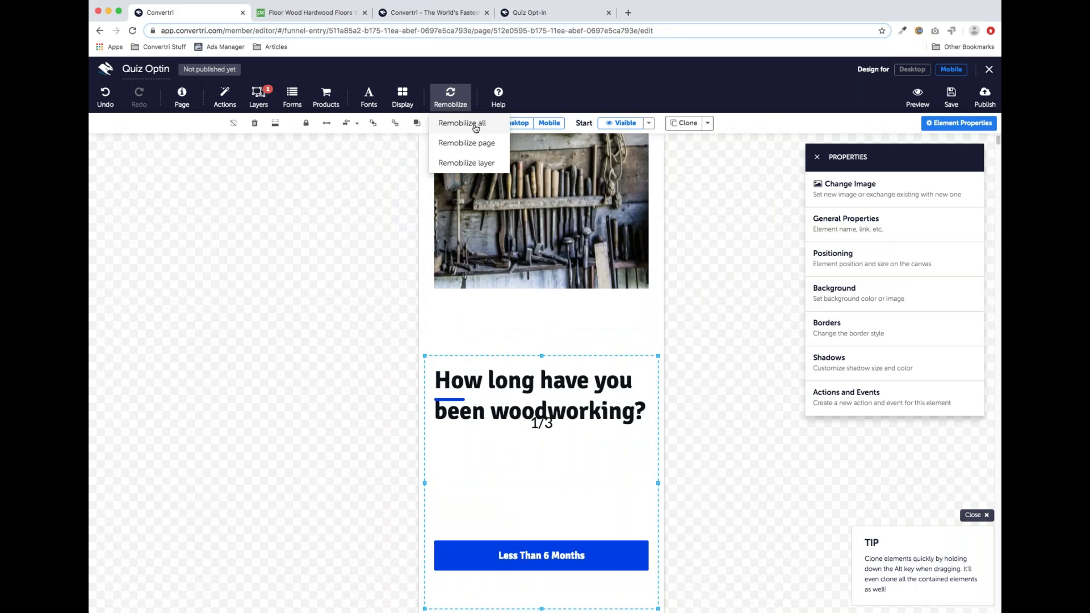
click(476, 164)
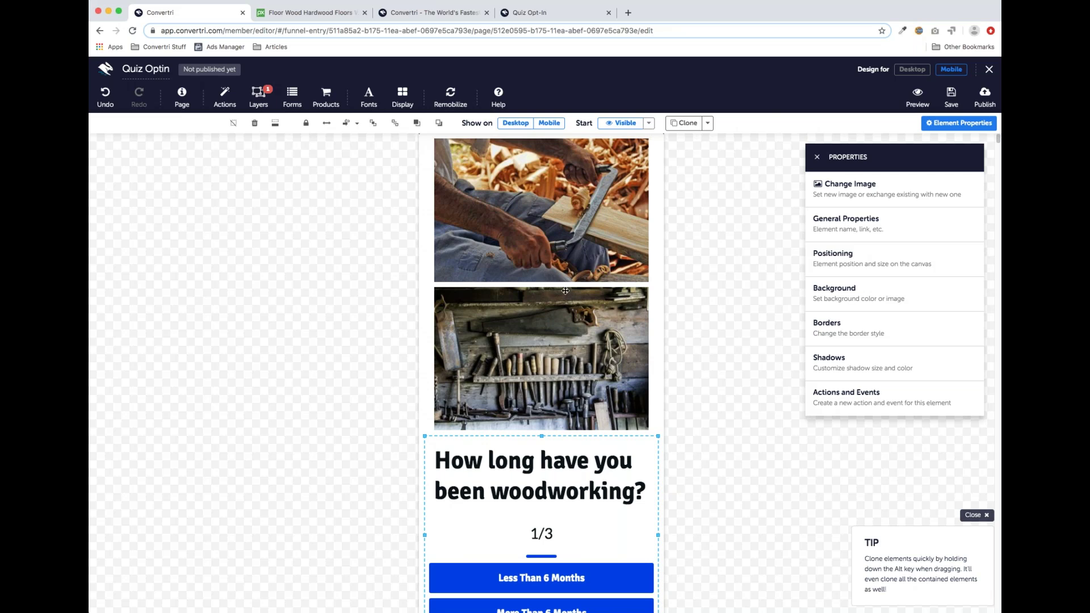
Hide the vintage tools image on mobile through the desktop design, and return to the mobile design.
click(907, 71)
click(387, 335)
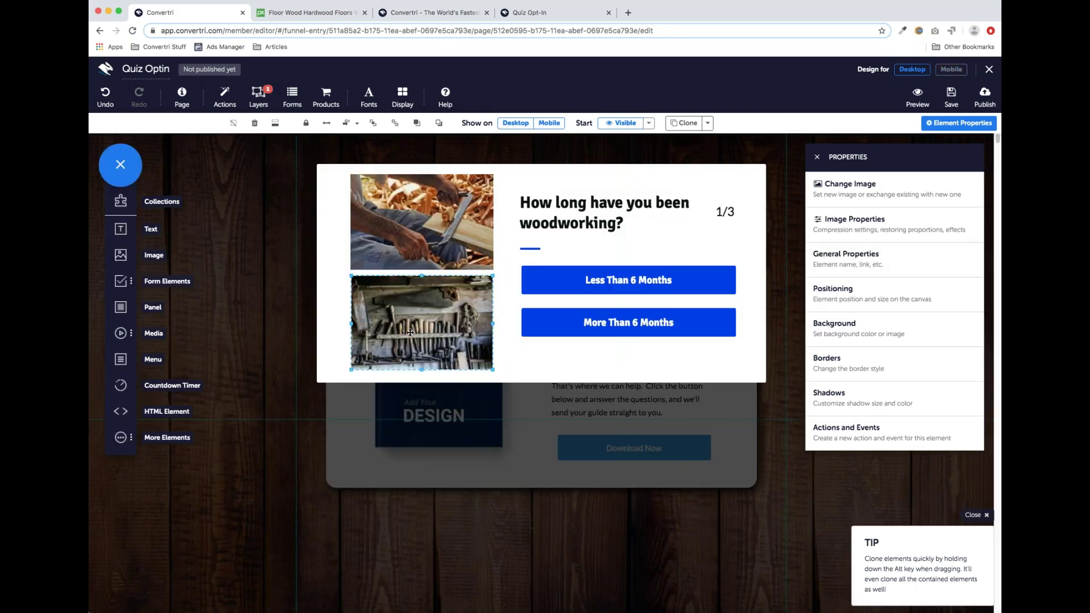
click(547, 126)
click(945, 72)
Move the remaining image to the mobile popup's top corner and enlarge it to fill the popup's full width.
click(527, 232)
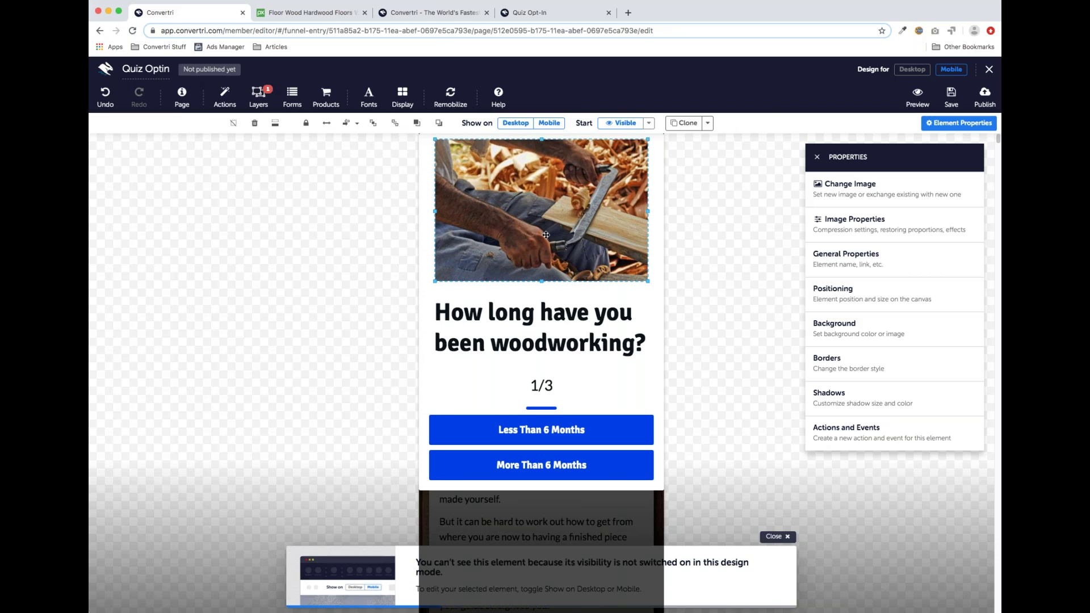
drag(535, 208, 519, 200)
drag(633, 273, 664, 295)
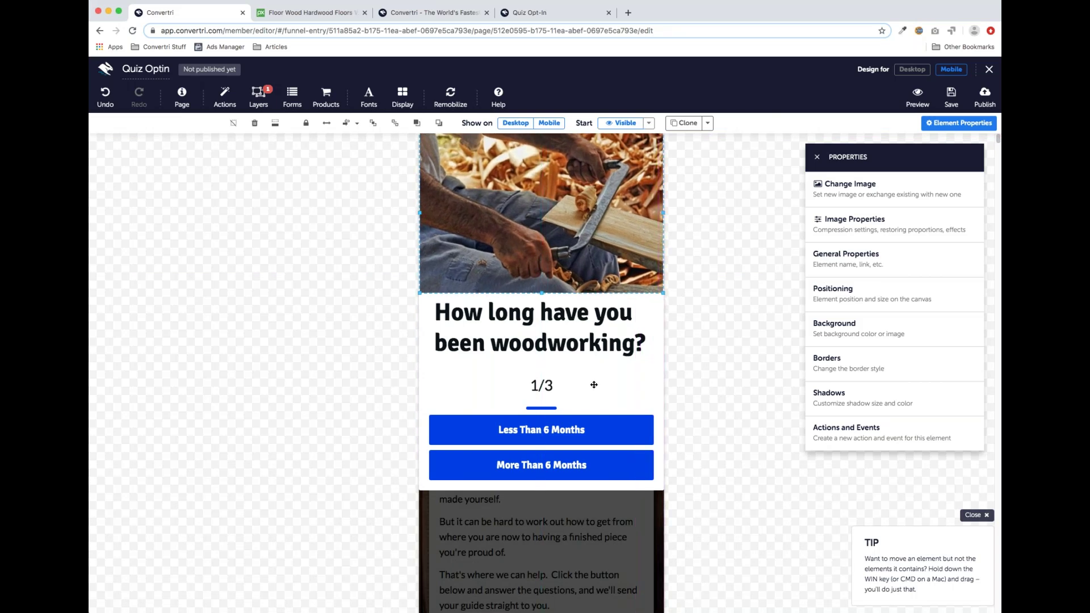
Give the panel holding the question and answer buttons a white background fill, rgb(255, 255, 255).
click(600, 372)
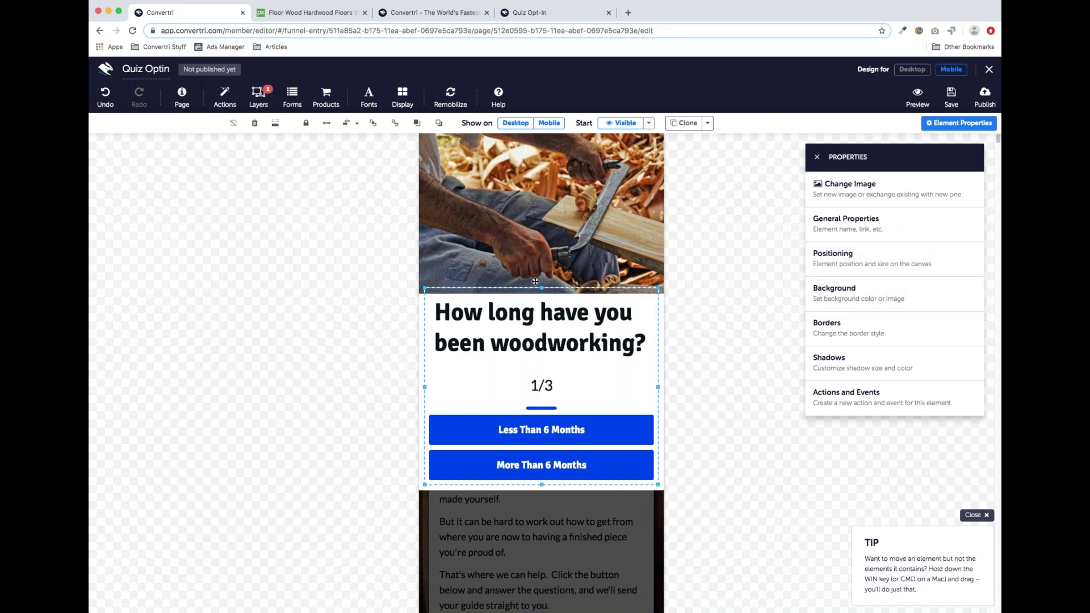
click(871, 294)
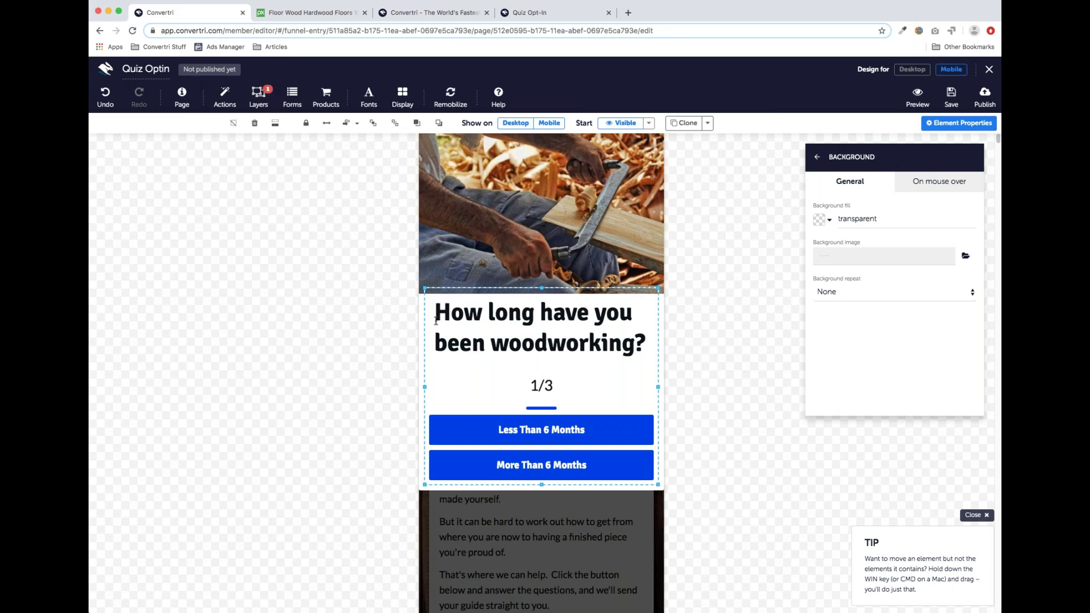
click(815, 222)
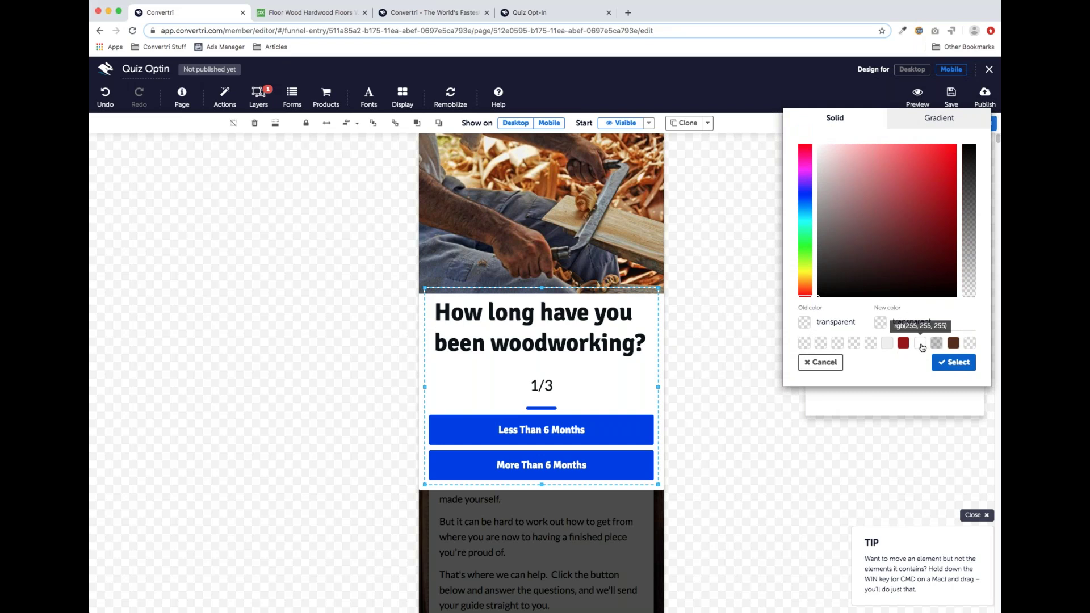
click(922, 341)
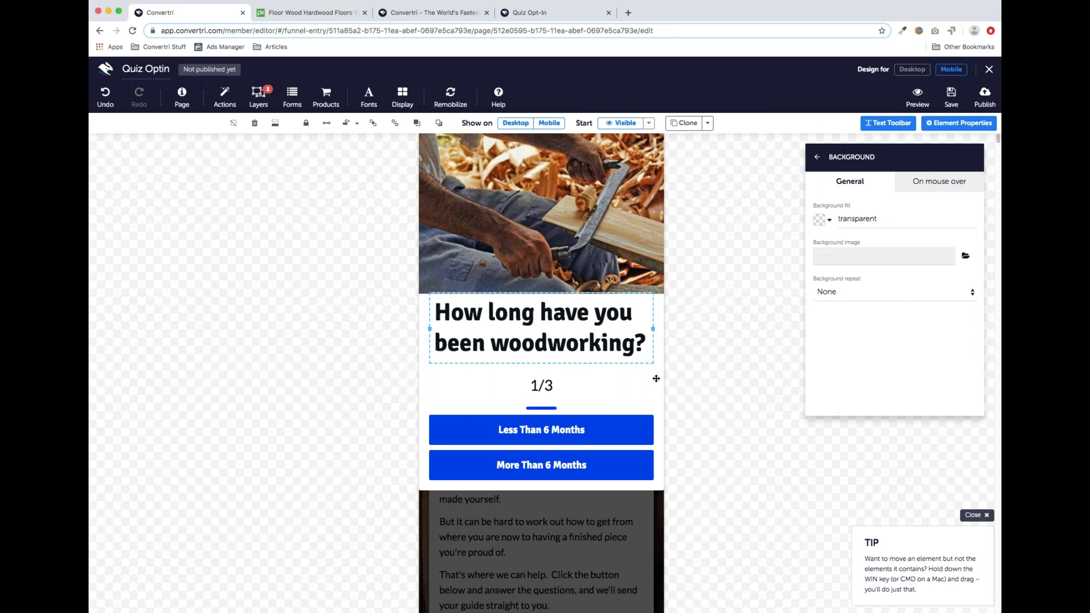
Try bringing the white question panel forward in the stacking order, and send it back behind its text.
click(417, 124)
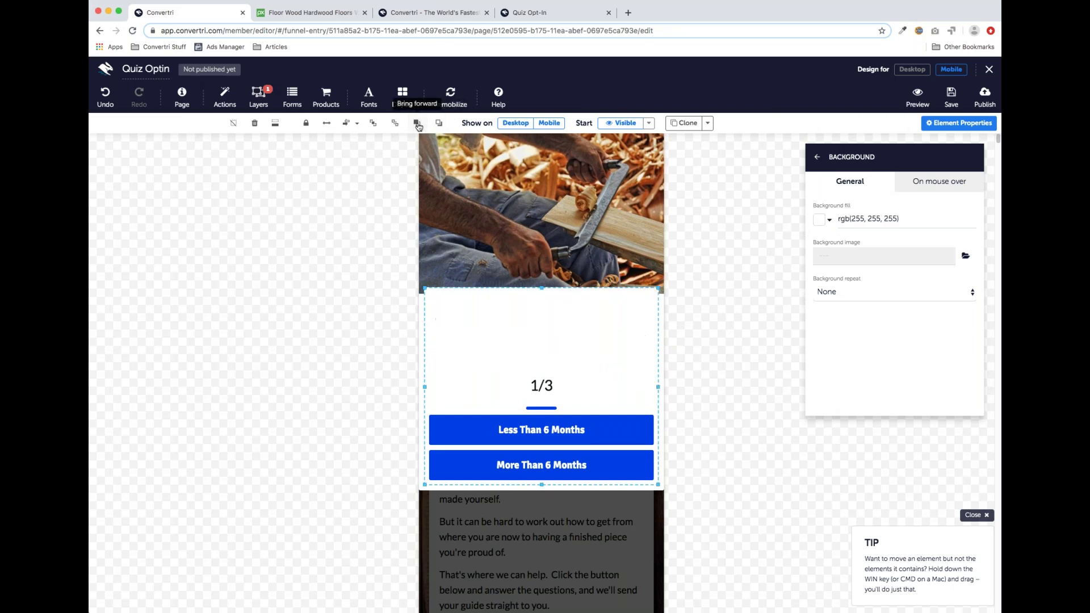
click(417, 124)
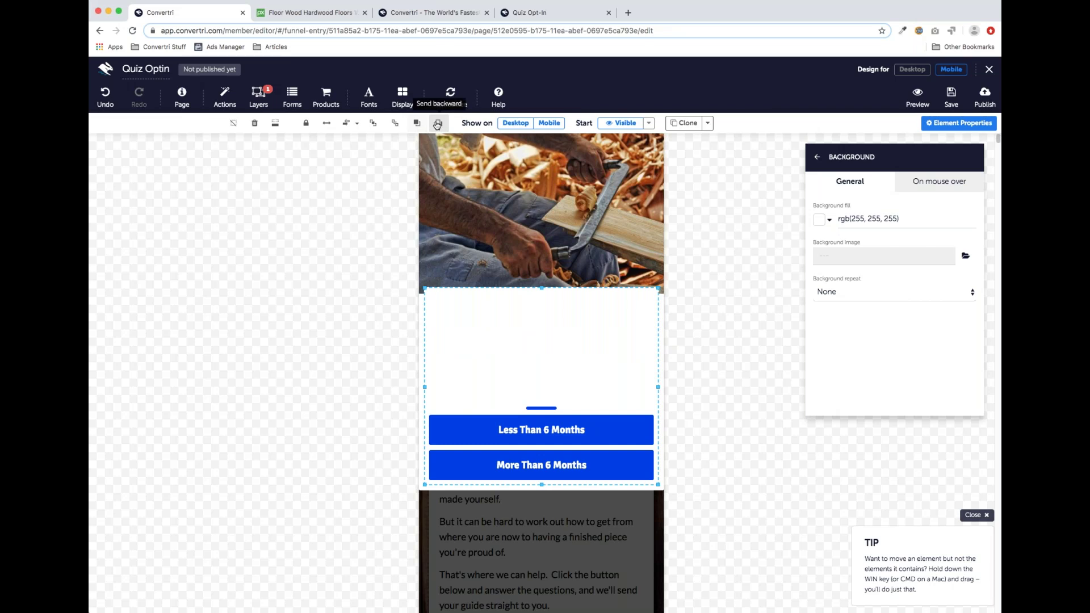
click(437, 124)
click(438, 124)
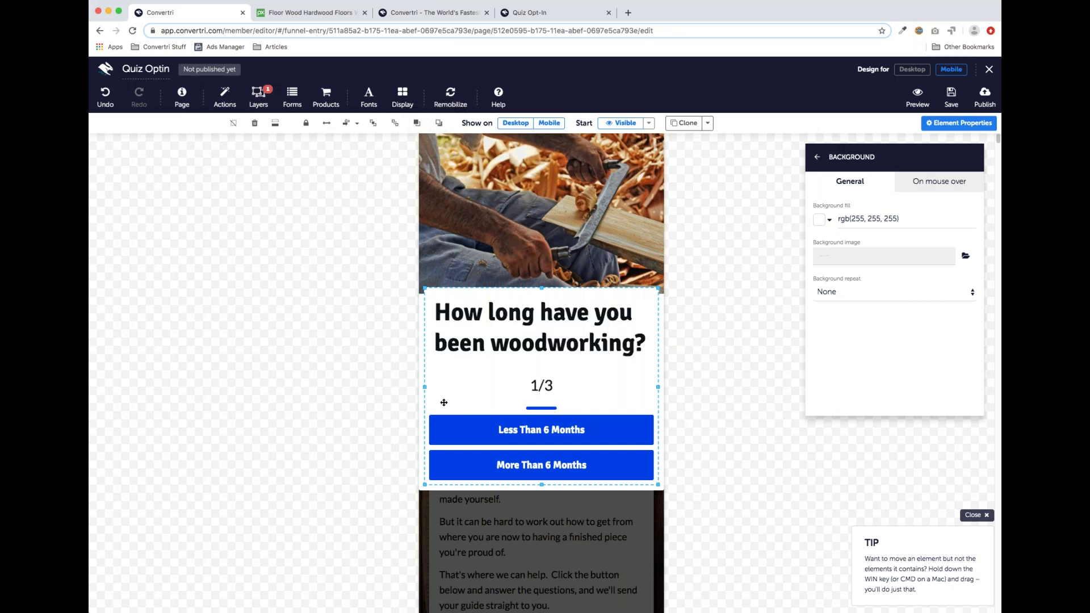
Move the white question panel up over the image's lower edge and shorten the mobile popup to fit.
drag(446, 403, 448, 356)
click(582, 464)
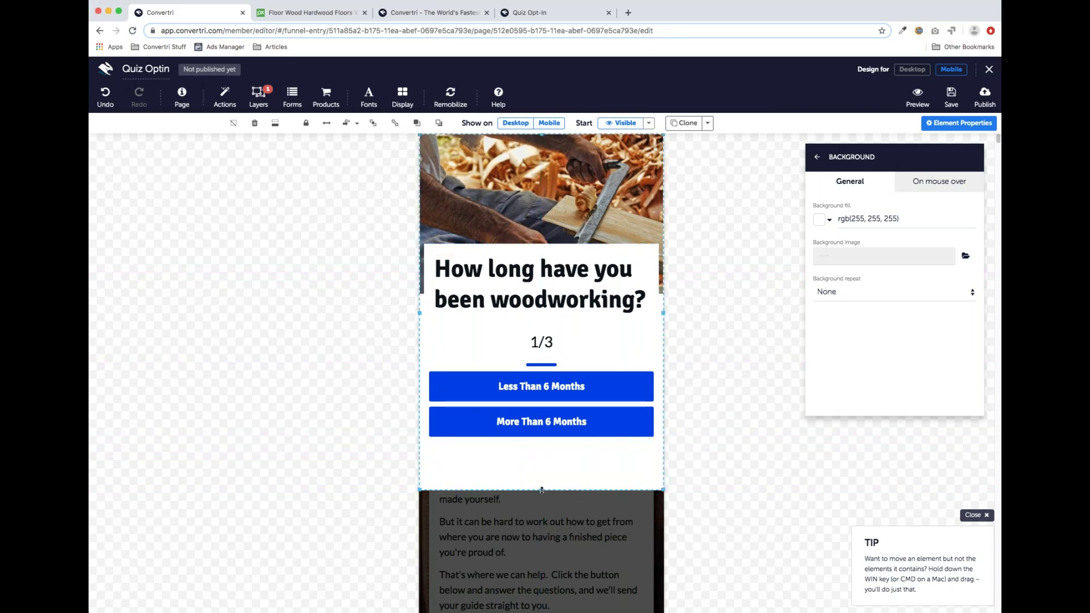
drag(541, 489, 543, 464)
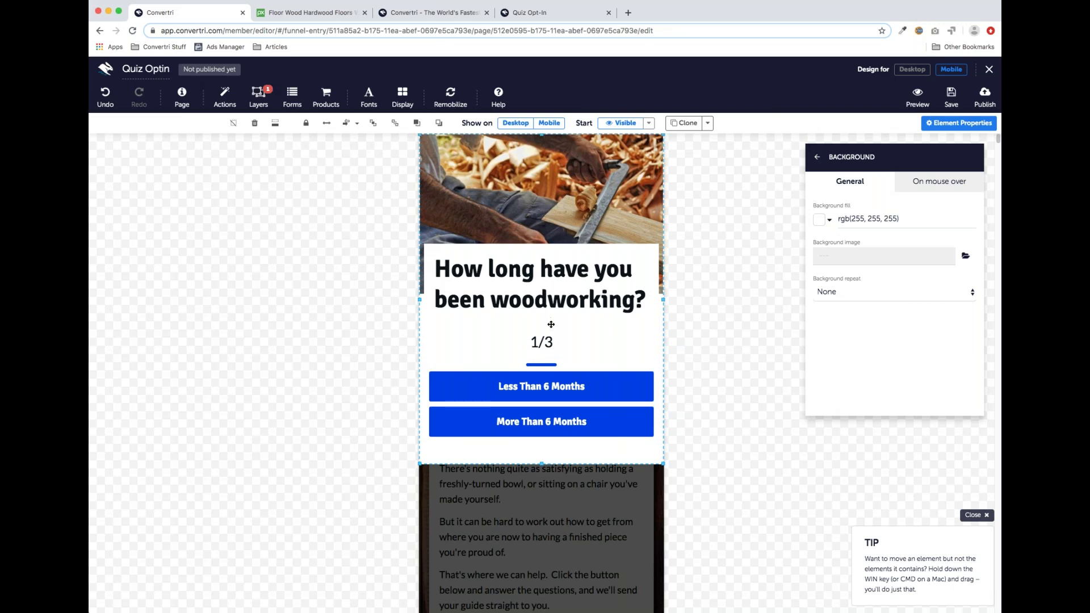
Switch the page to its desktop design and hide the Q1 popup layer.
click(959, 105)
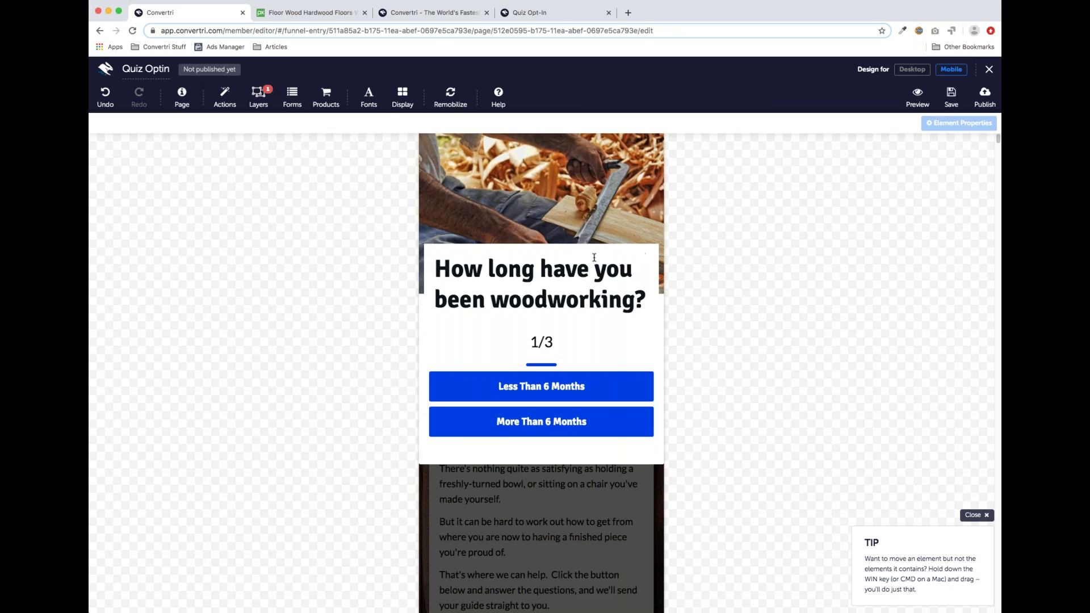
click(913, 69)
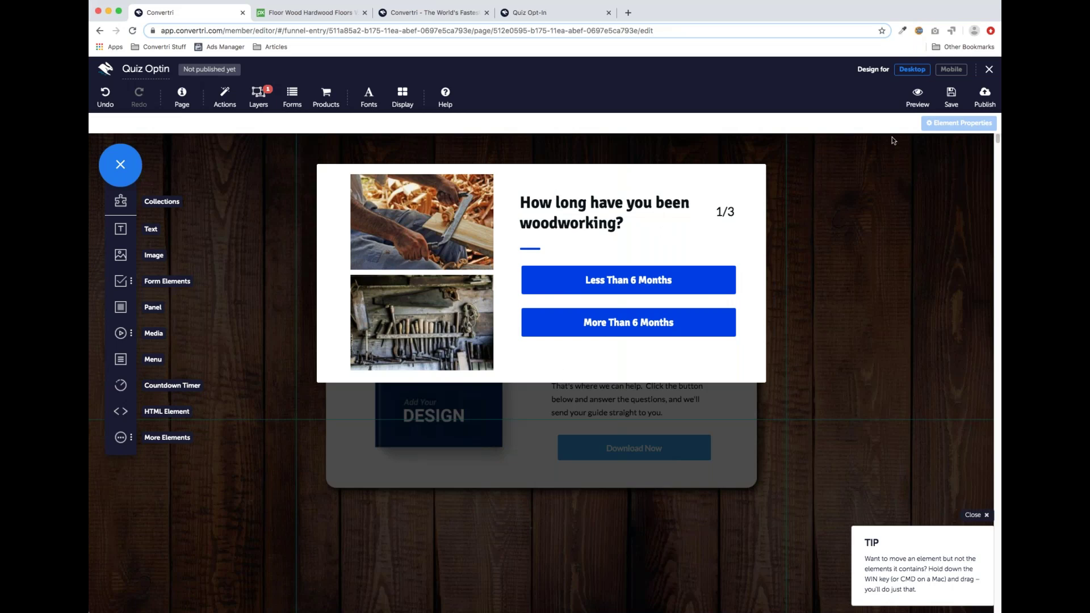
click(257, 98)
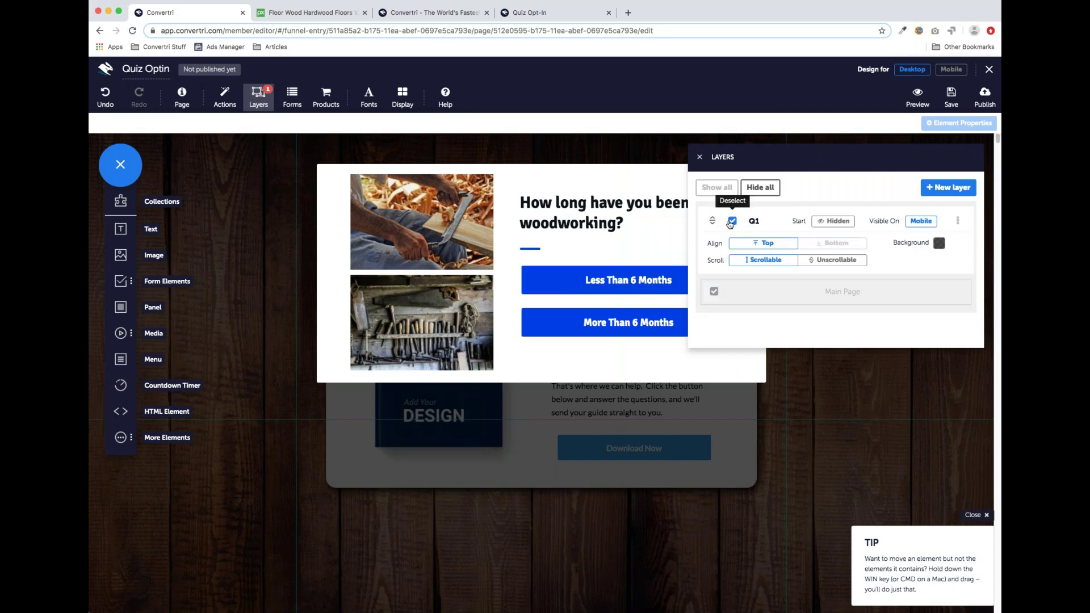
click(732, 221)
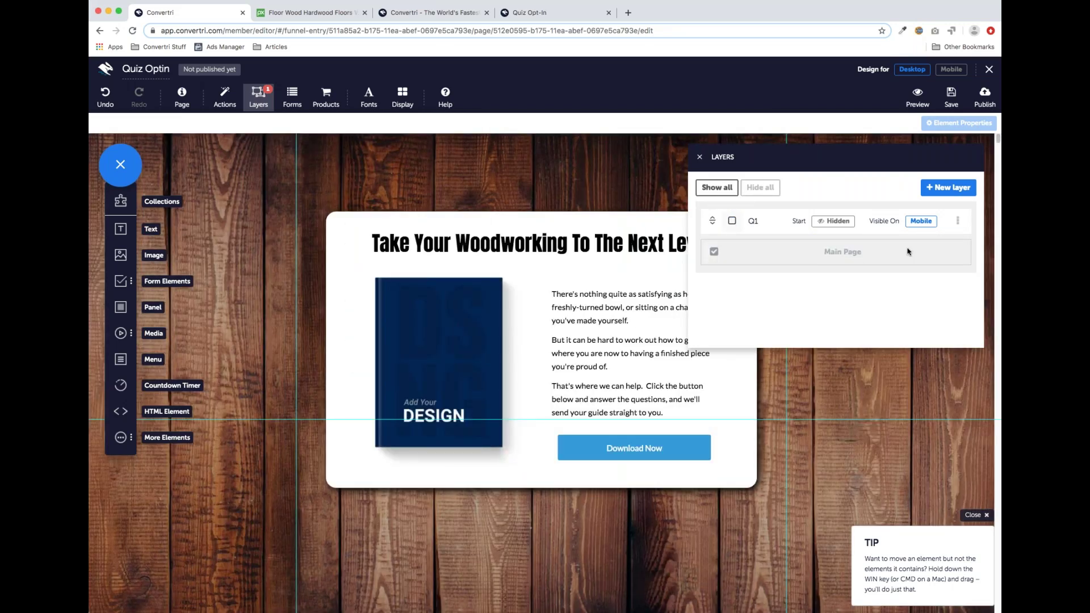
Clone the Q1 layer, and clone the resulting copy to get a third quiz layer.
click(958, 222)
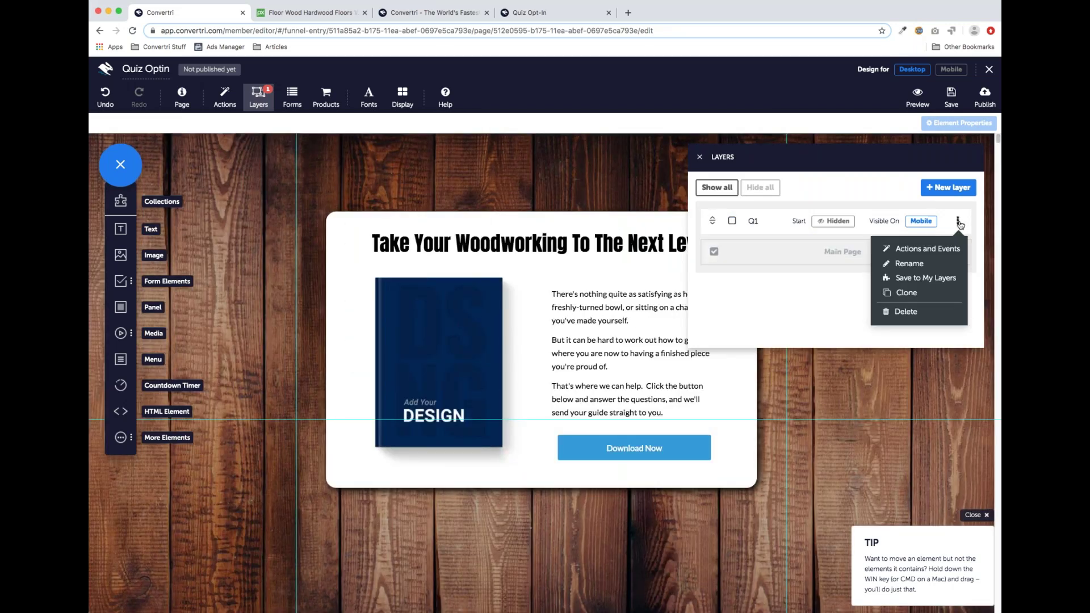
click(905, 294)
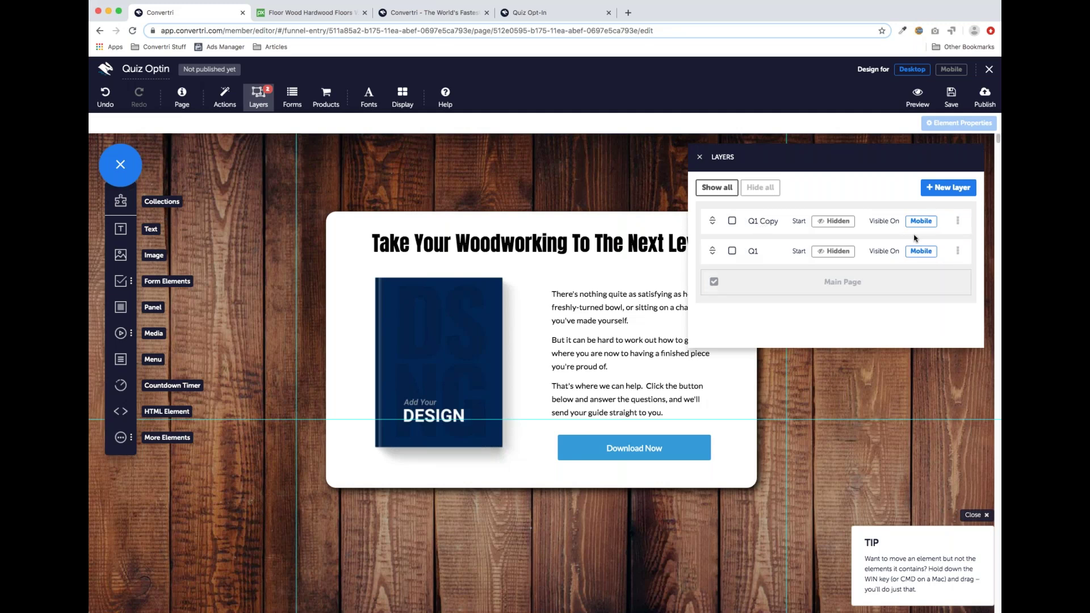
click(959, 221)
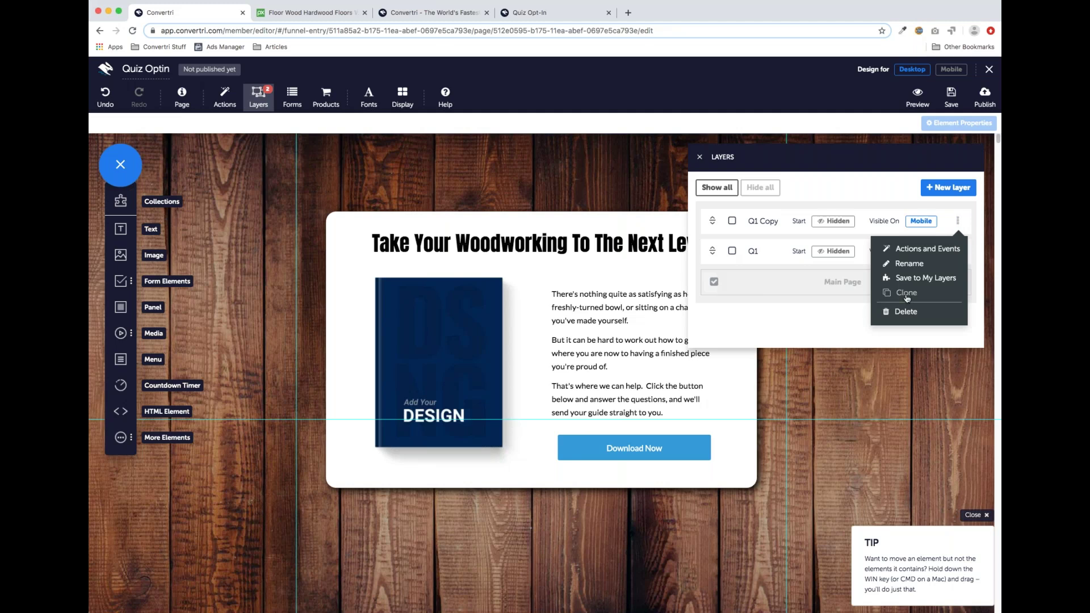
click(906, 294)
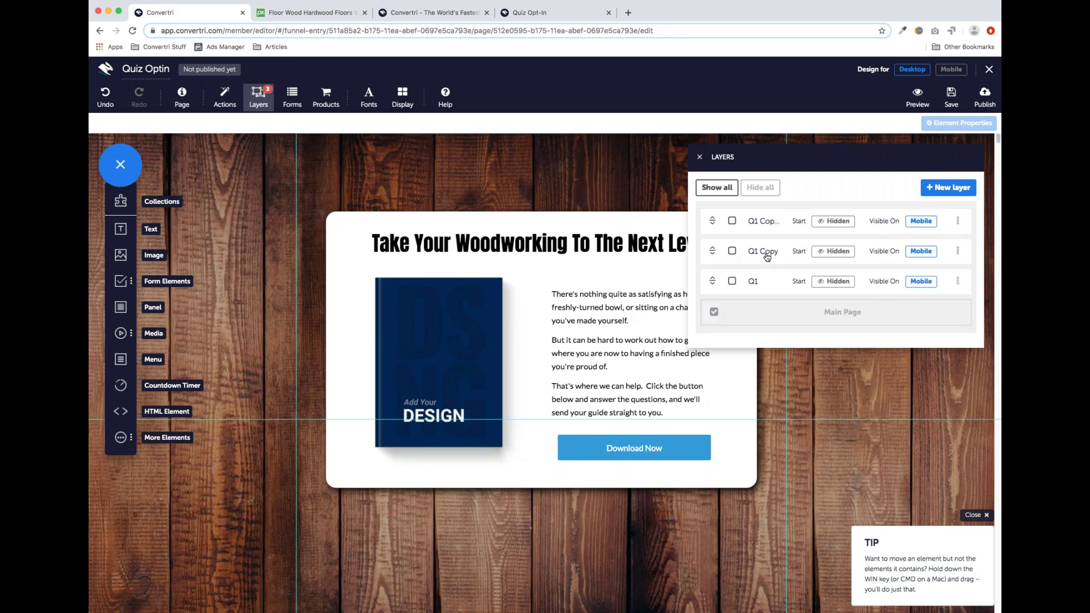
Show the first copy of the Q1 layer and rename it Q2.
click(733, 252)
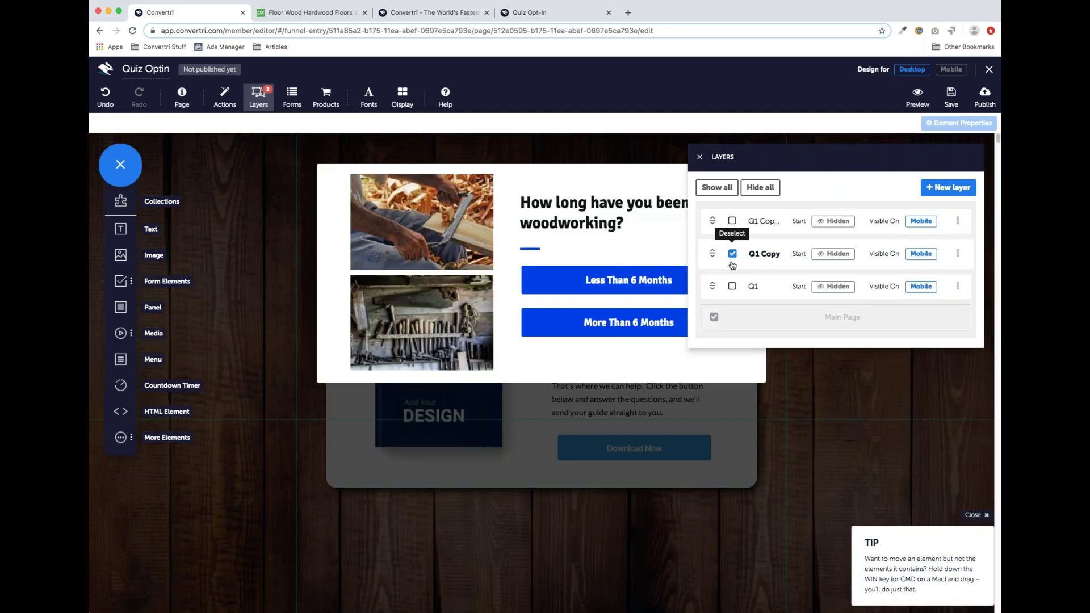
click(951, 253)
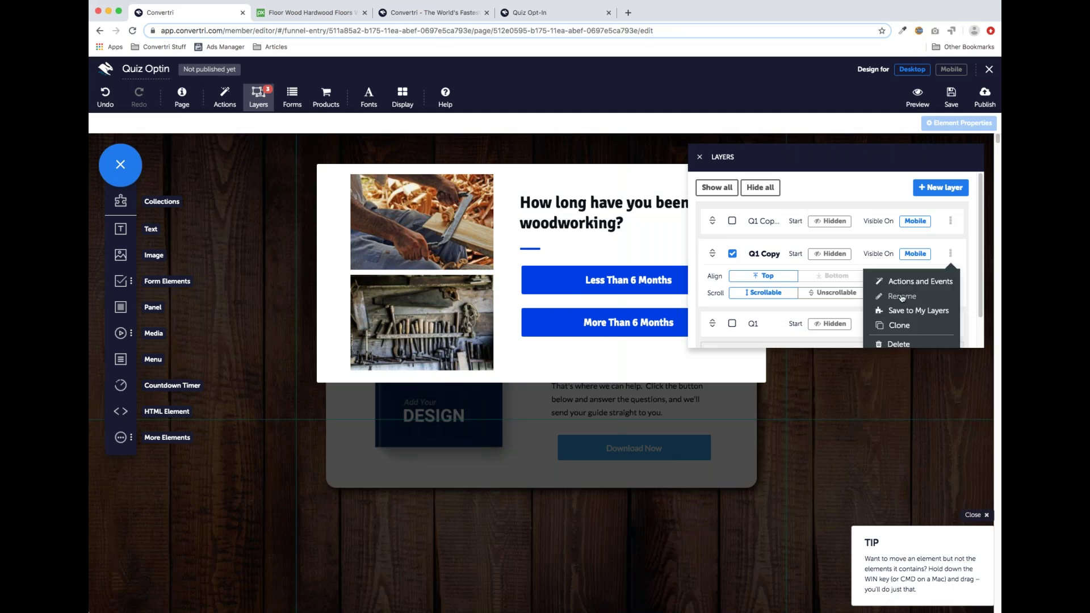
click(903, 296)
drag(408, 136, 437, 135)
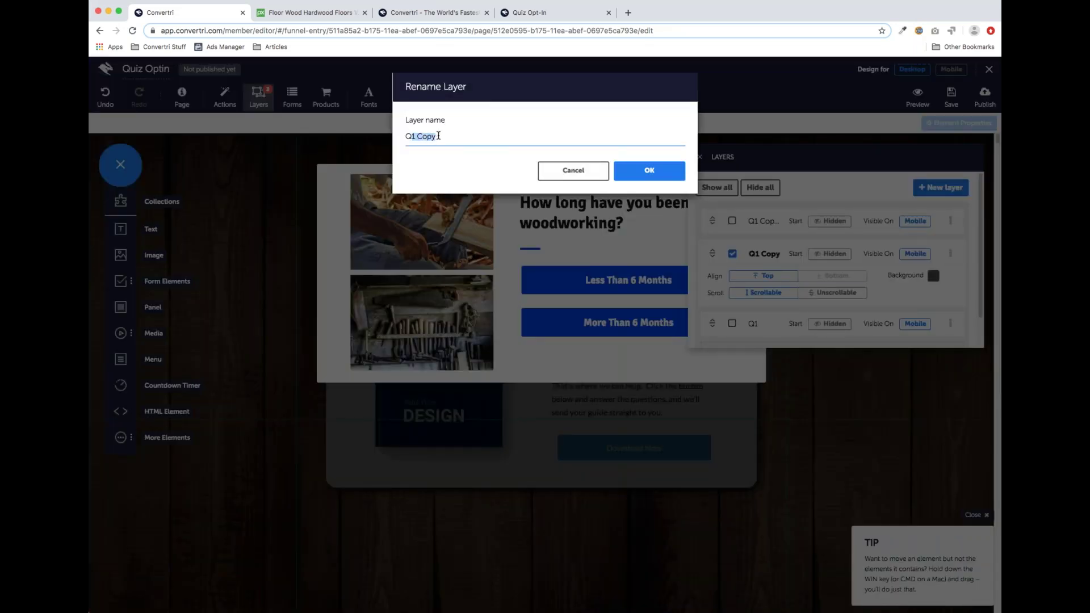
text(2)
click(648, 170)
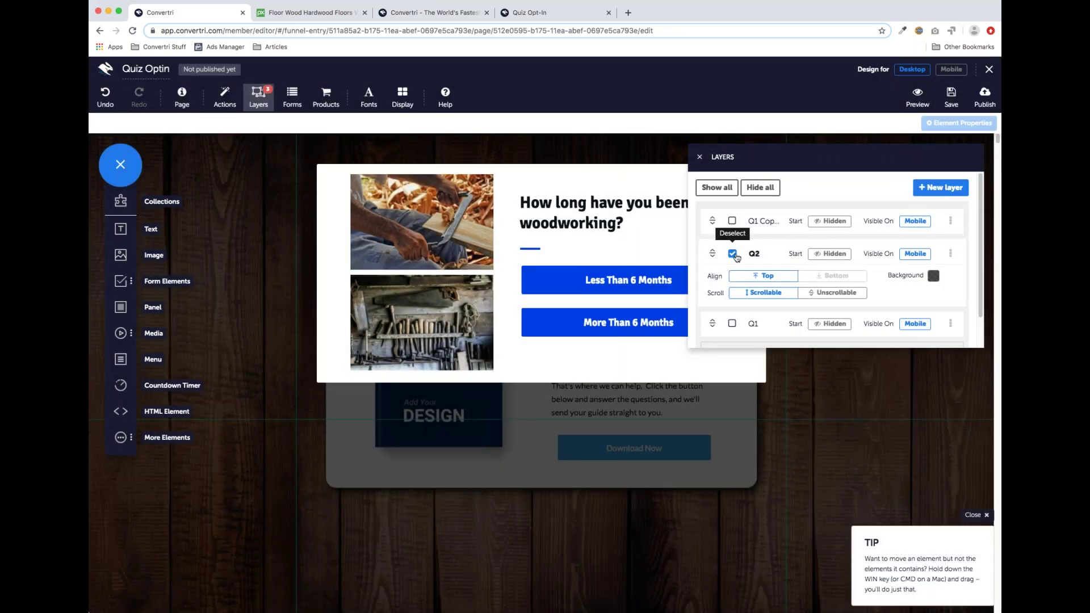
Hide Q2, show the remaining copy of the Q1 layer and rename it Q3.
click(732, 255)
click(732, 221)
click(951, 222)
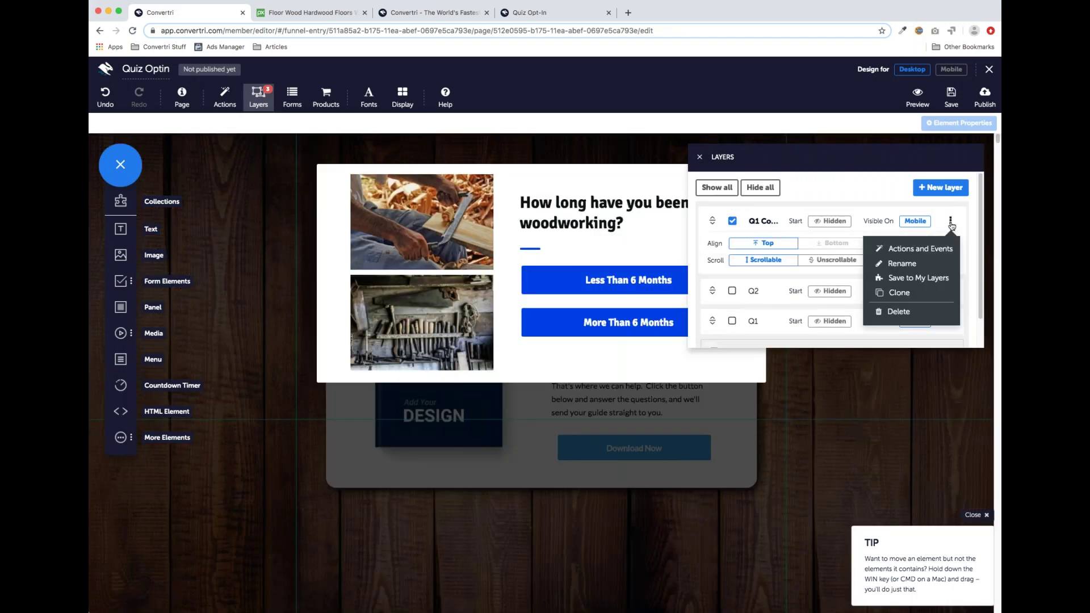
click(901, 264)
drag(410, 137, 457, 146)
text(Q3)
click(654, 173)
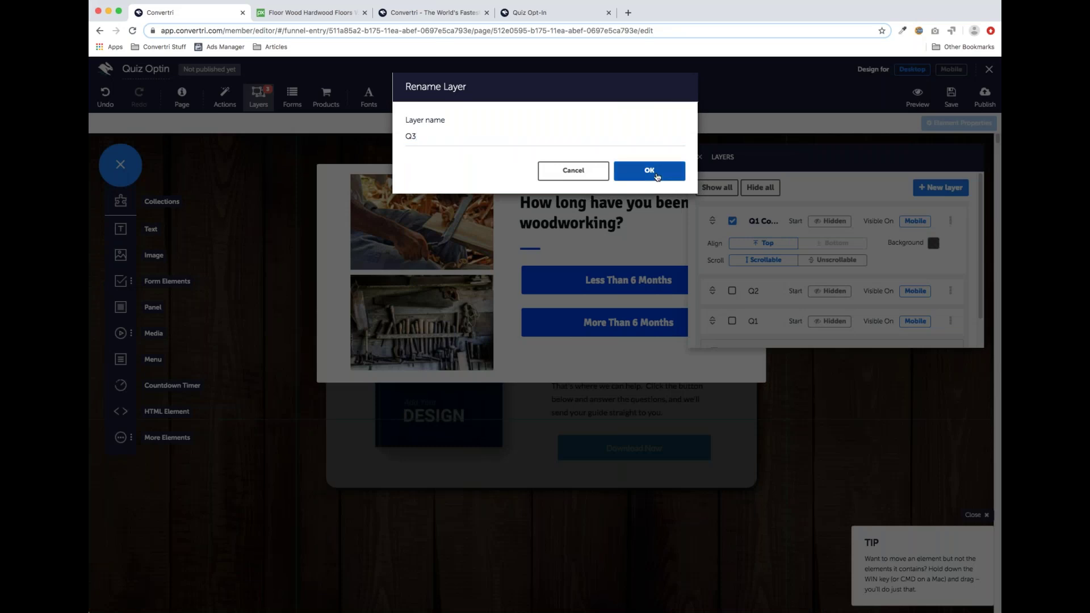
Hide Q3, show the Q2 layer and move the layer list below the popup so it no longer covers it.
click(733, 221)
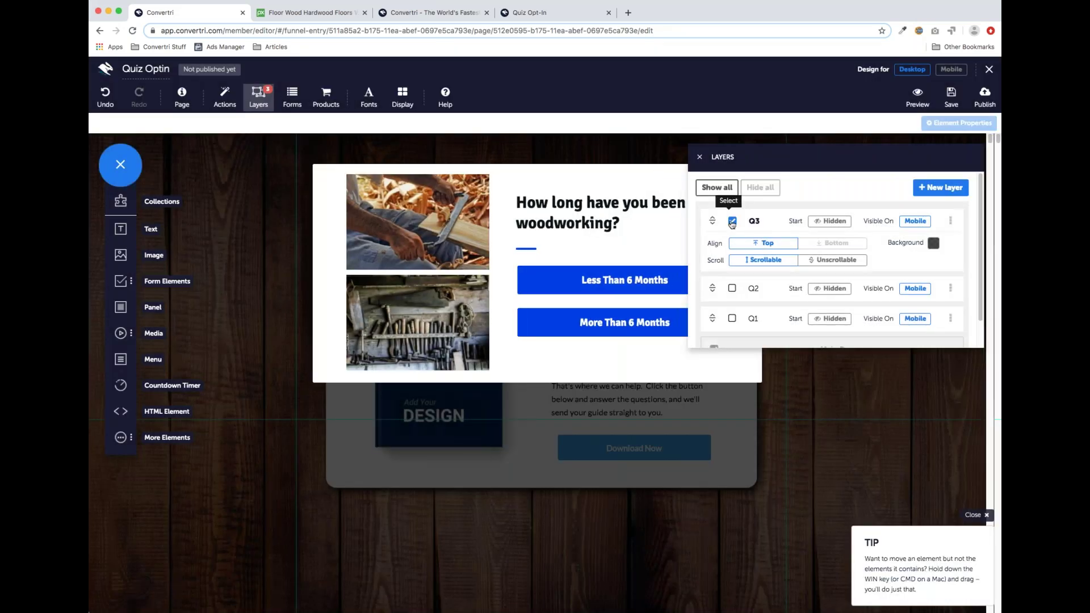
click(733, 252)
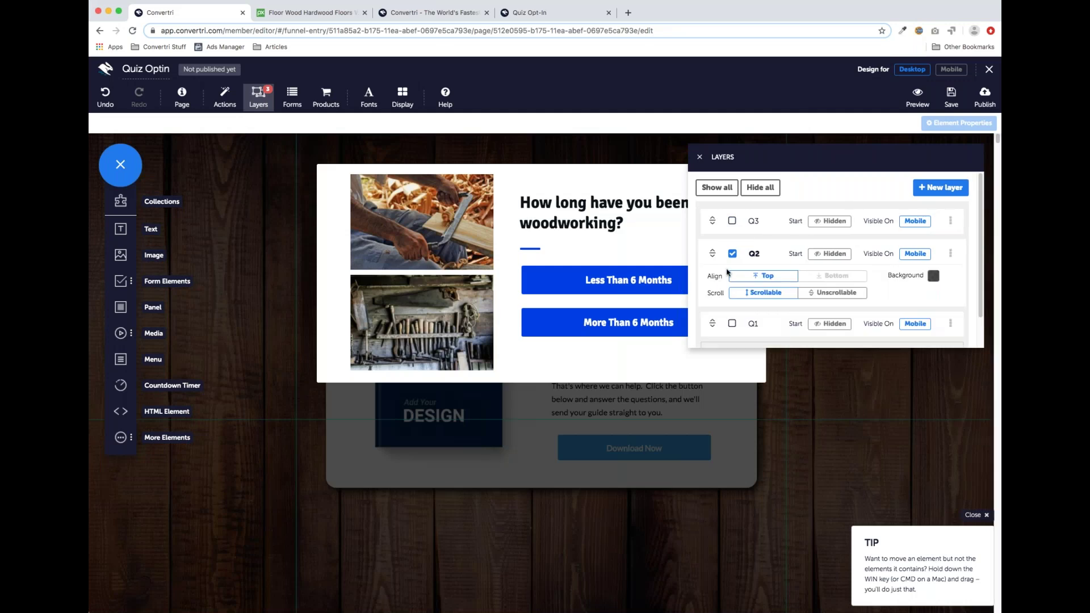
drag(789, 153, 504, 403)
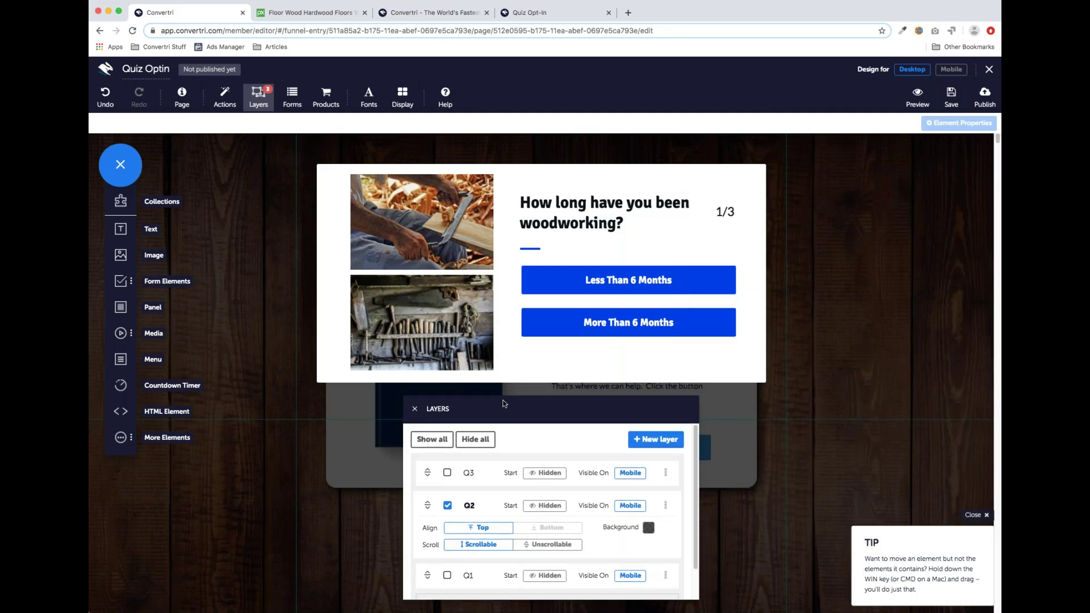
Replace the Q2 popup's question with "Are you more interested in having a business or a hobby?".
click(621, 231)
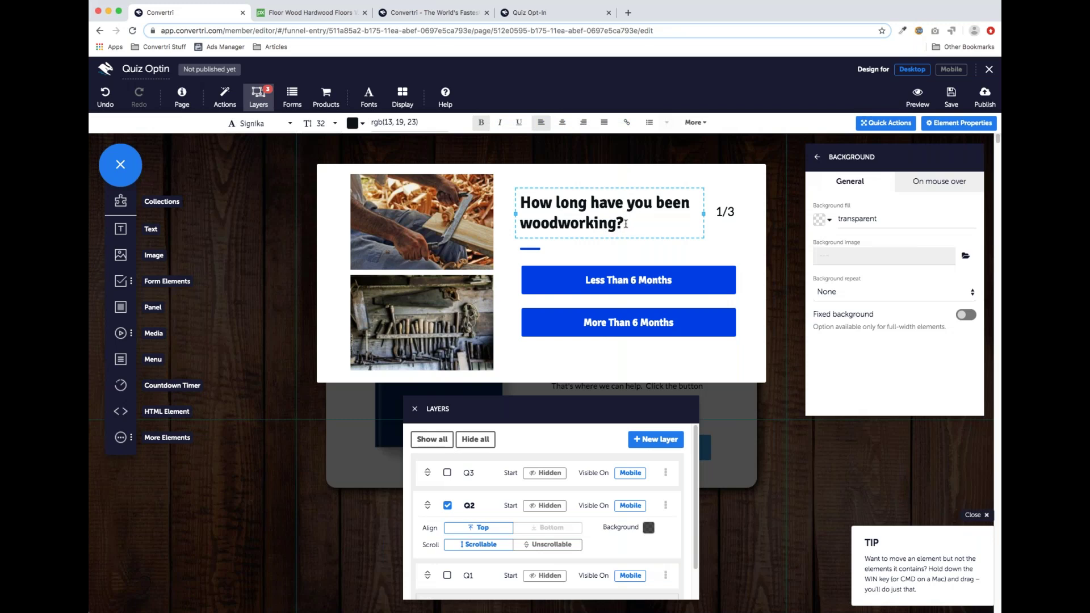
drag(625, 224, 526, 205)
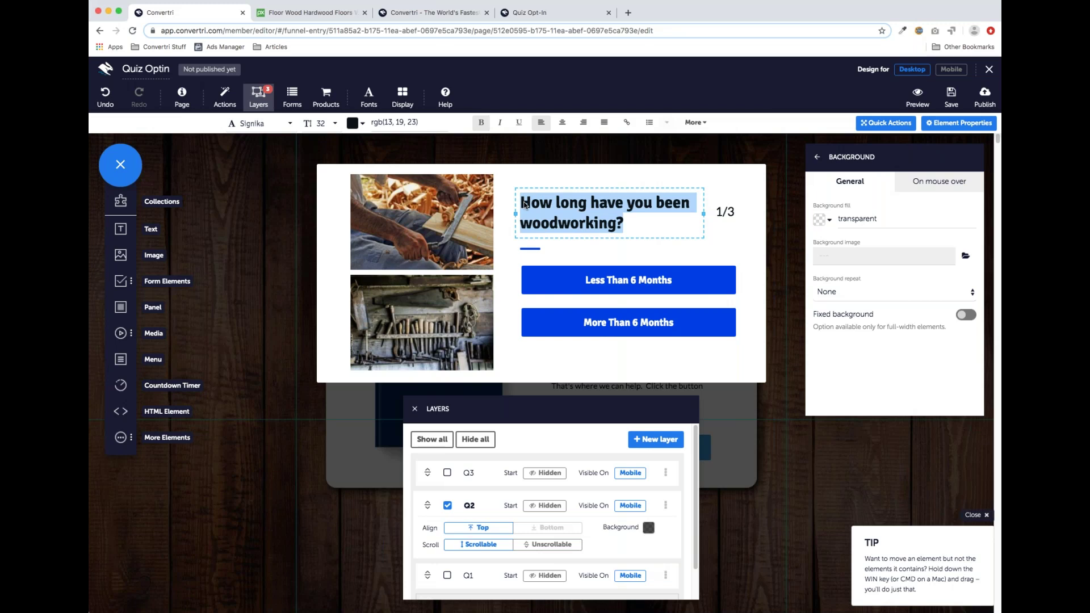
text(Are )
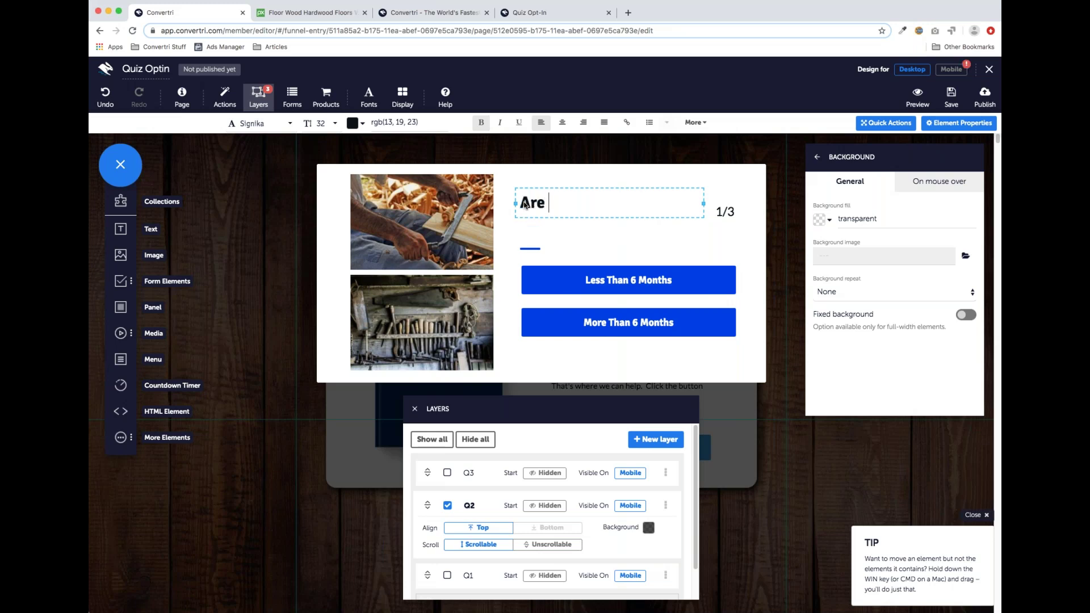
text(you more interes)
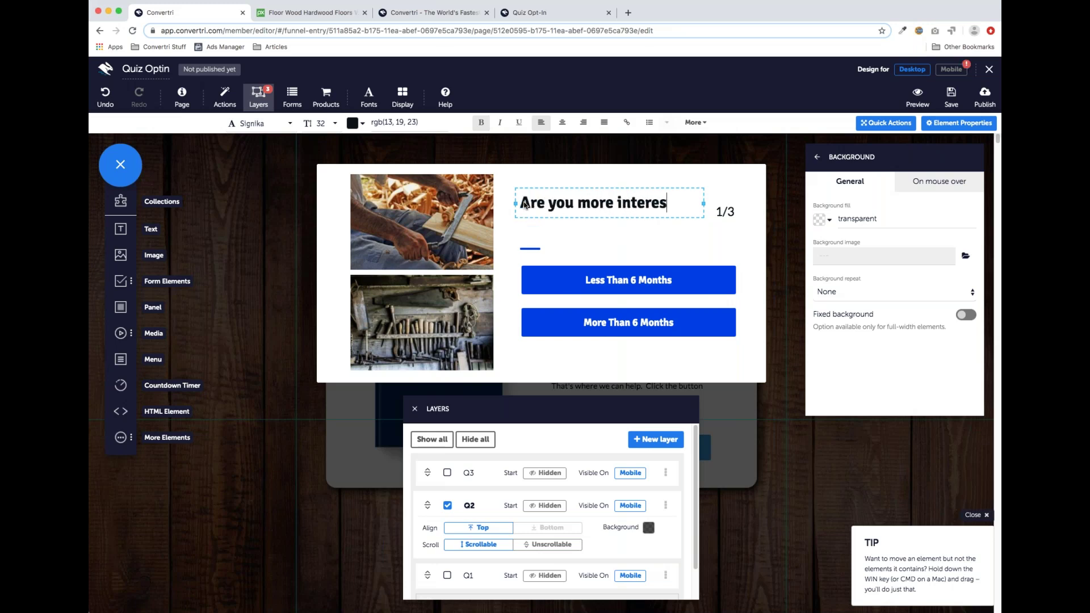
text(ted in hav)
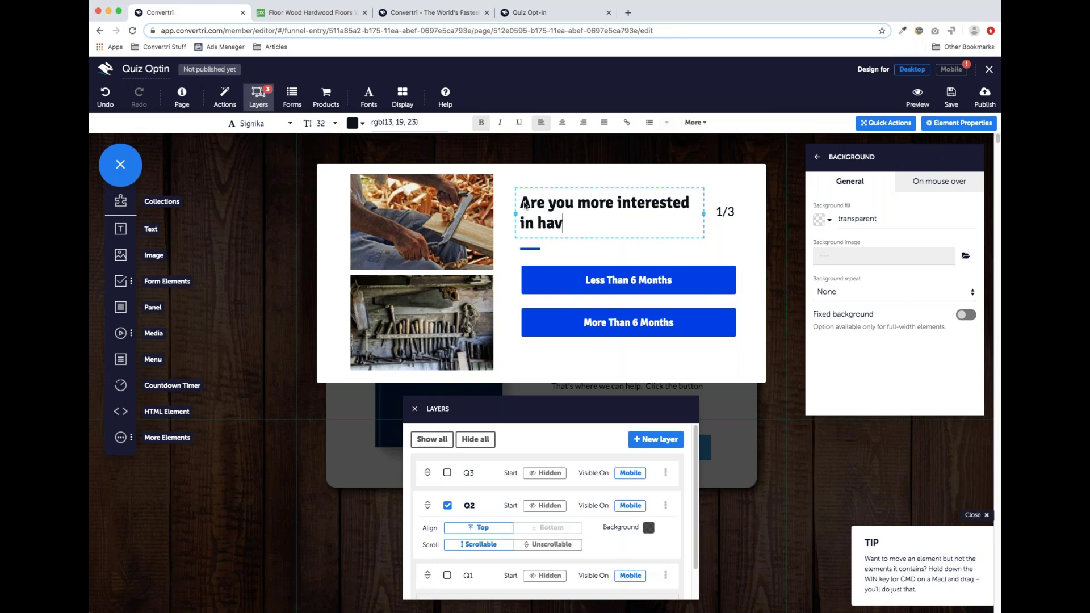
text(ing a business )
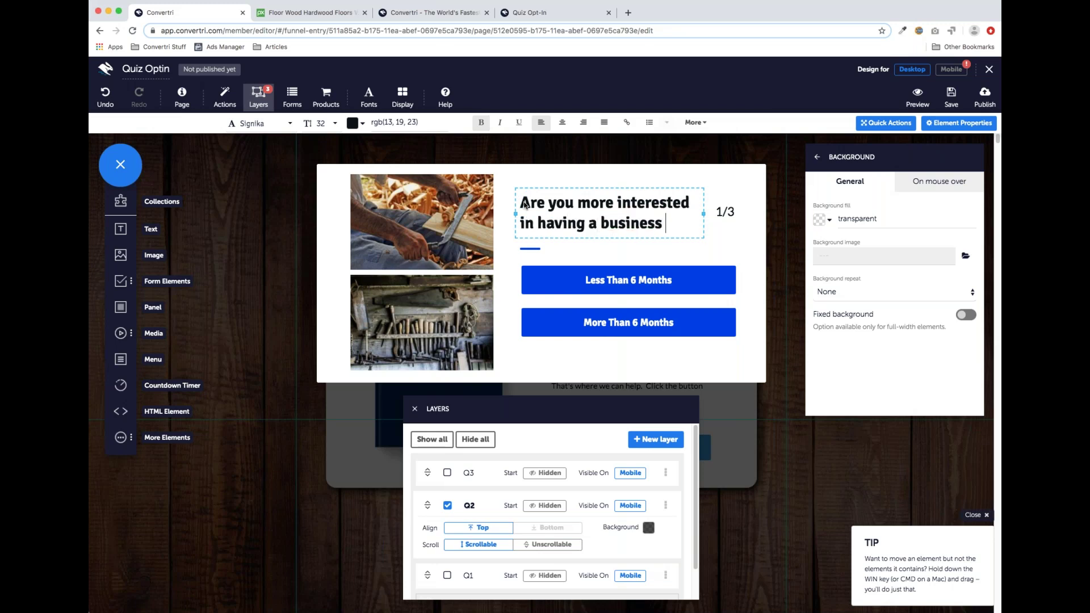
text(or a hobby?)
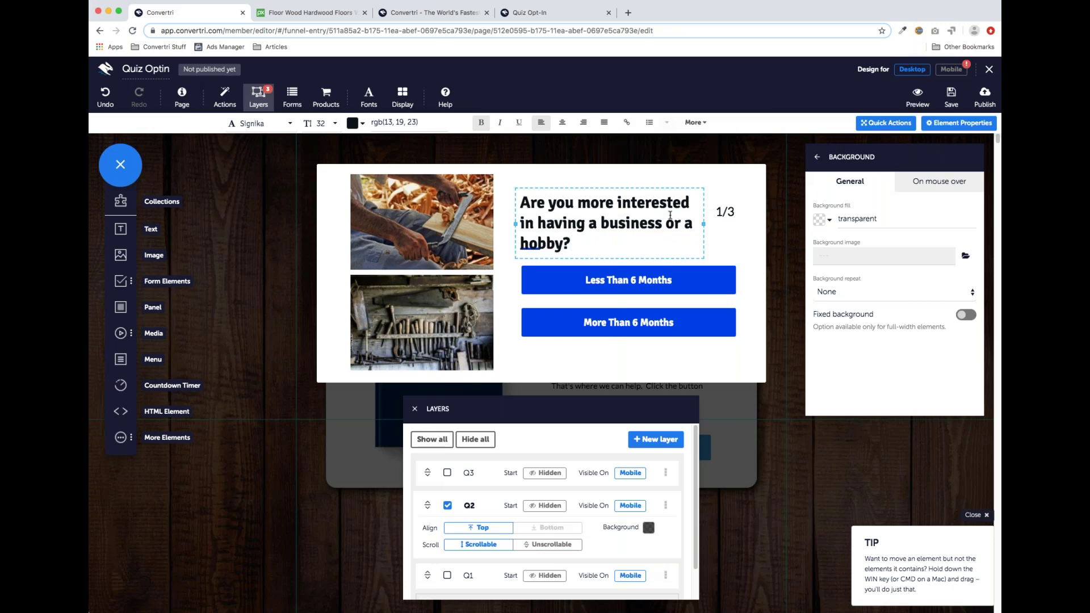
Reword the Q2 question to "Would you rather have a business or a hobby?".
mouse_move(693, 203)
mouse_down()
mouse_move(530, 206)
mouse_move(687, 202)
mouse_up()
click(523, 206)
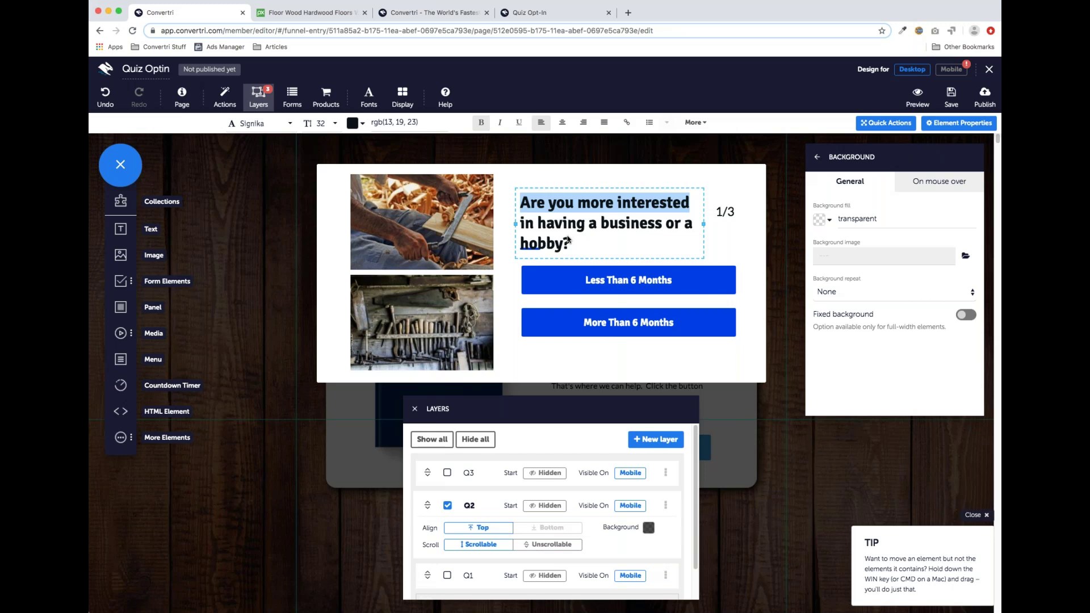
text(Would you )
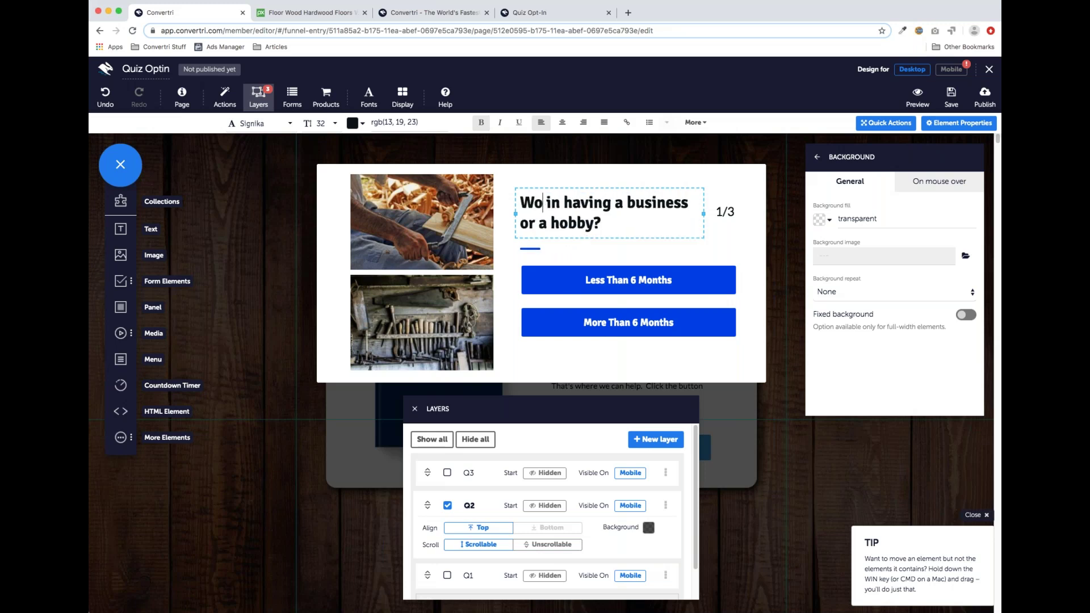
text(rather)
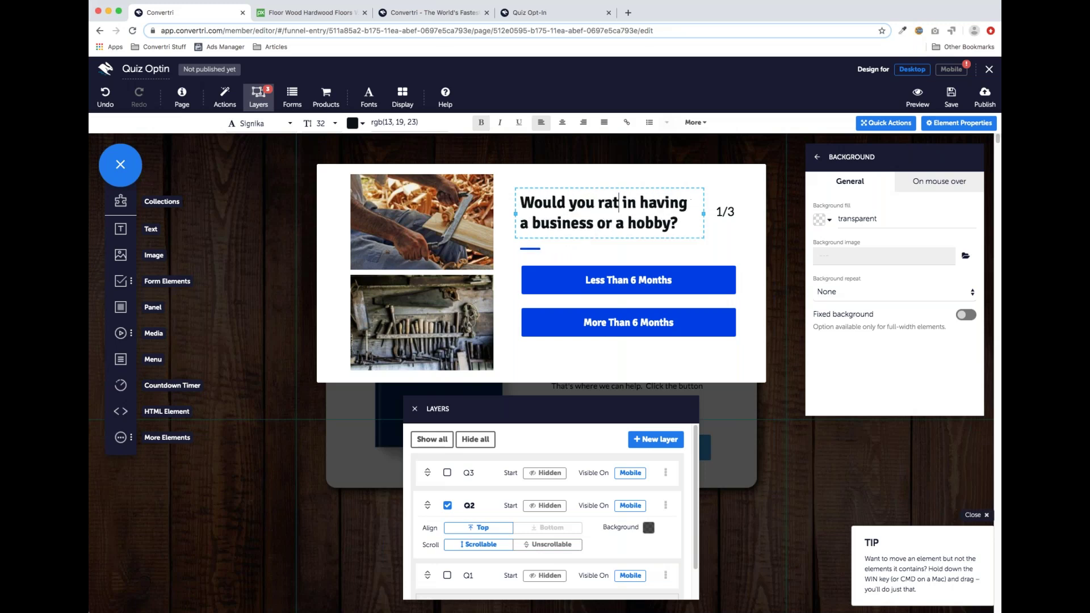
key(shift+Right)
key(shift+Right)
key(shift+Right)
key(shift+Right)
key(shift+Right)
key(shift+Right)
key(shift+Right)
key(shift+Right)
key(shift+Right)
key(shift+Right)
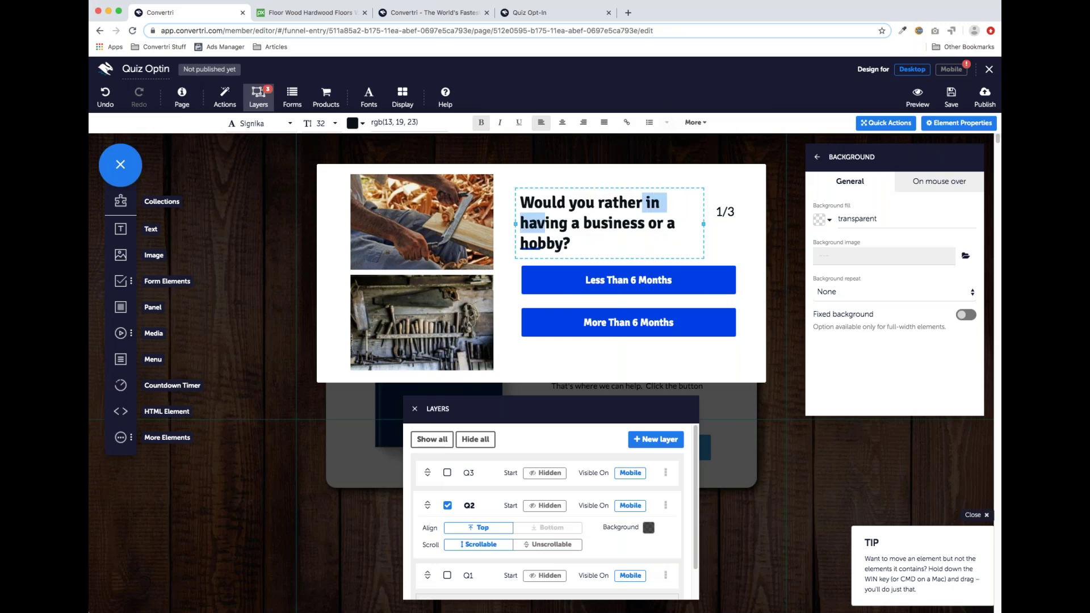
text(have)
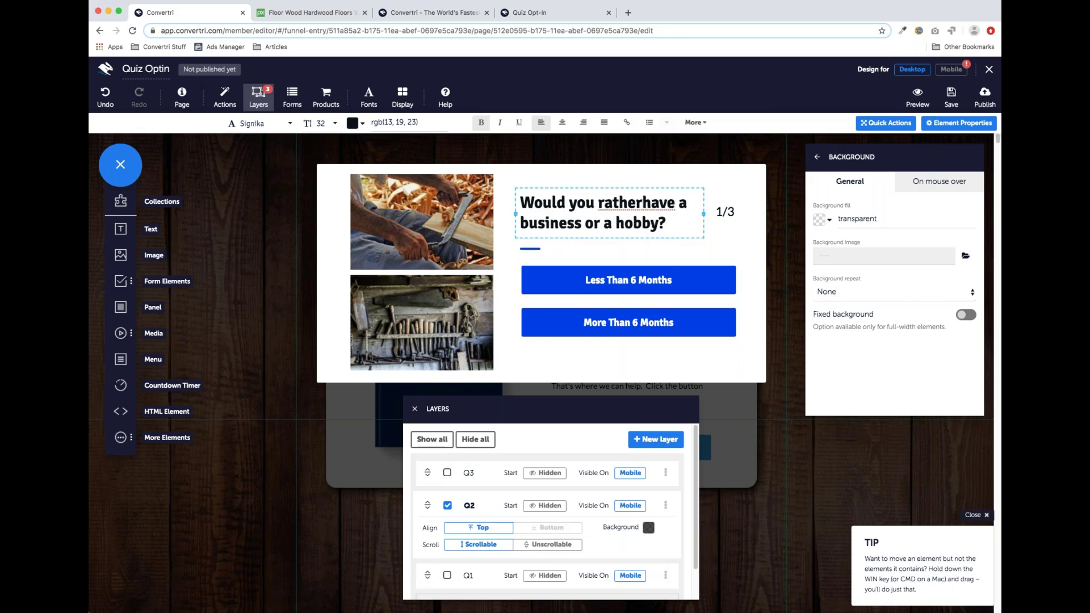
click(643, 203)
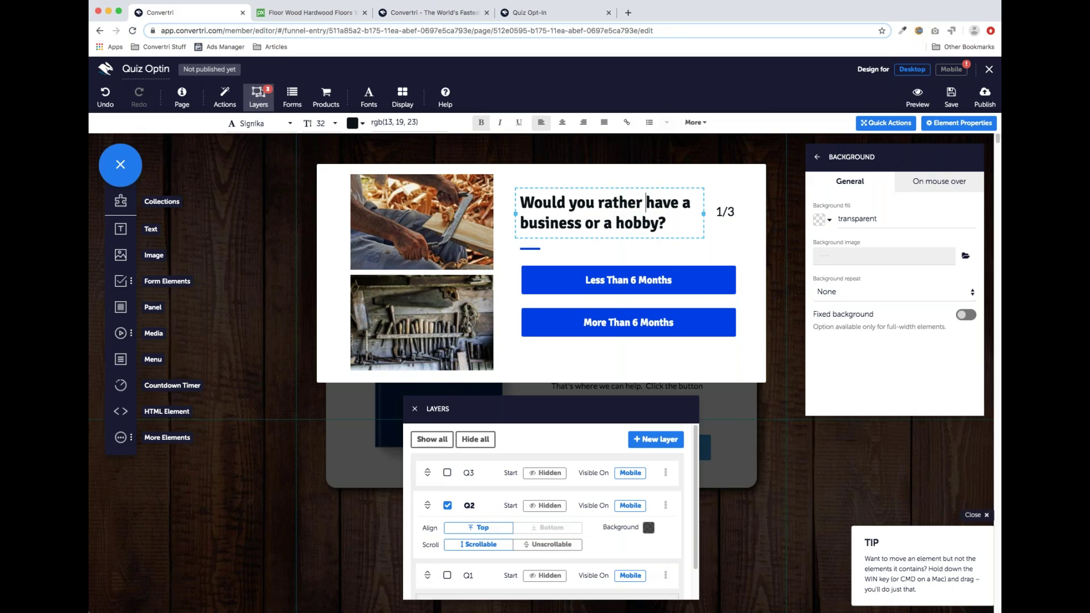
Change the Q2 popup's progress text to 2/3.
click(724, 213)
double_click(719, 212)
text(2)
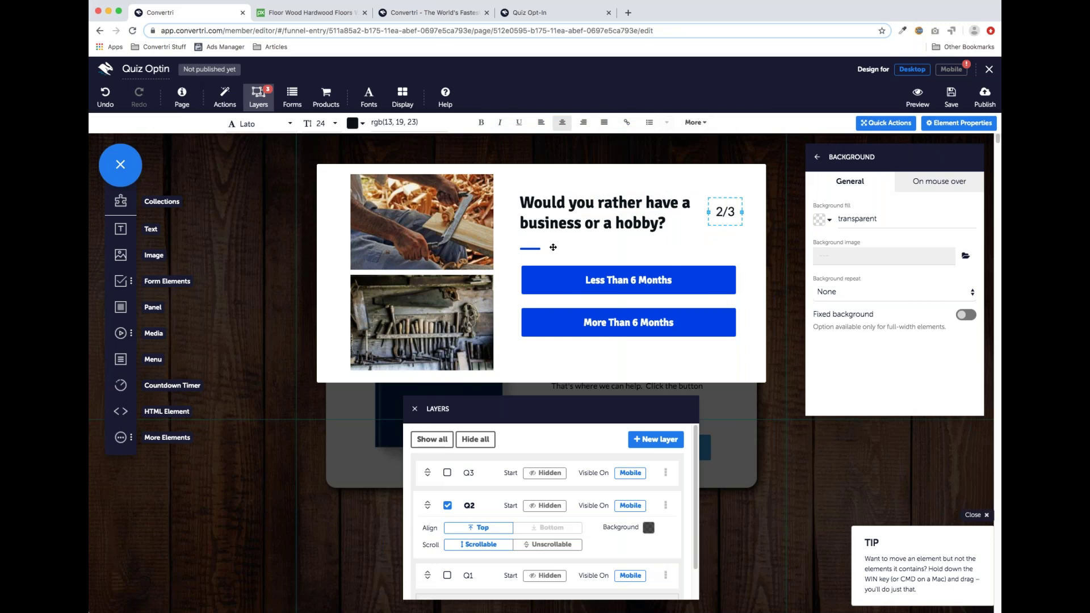
Set the label of the Q2 popup's upper answer button to "Business".
click(621, 275)
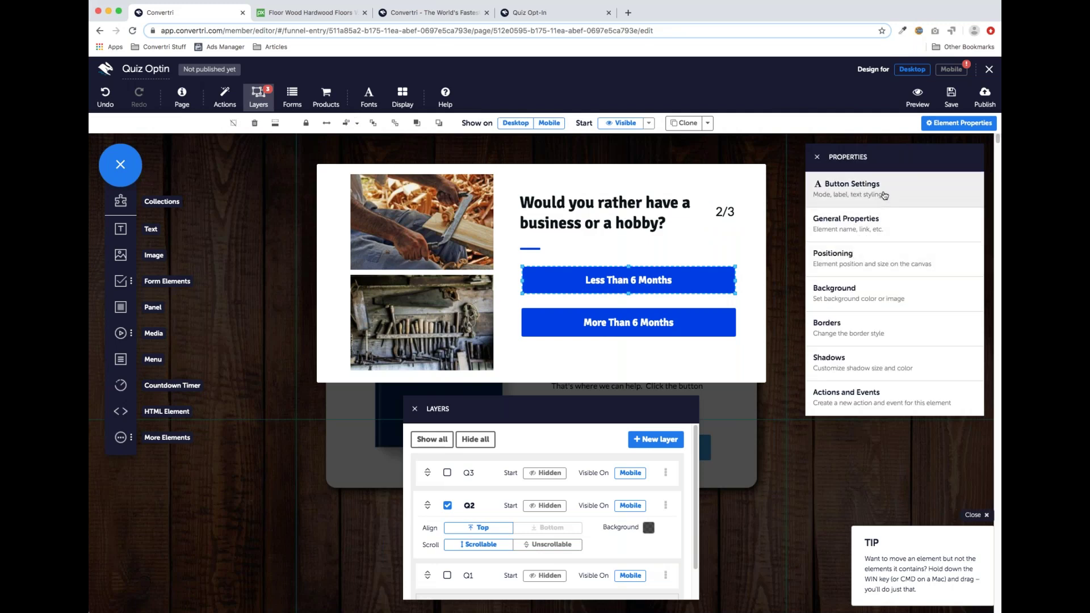
click(878, 203)
click(852, 281)
drag(882, 281, 812, 281)
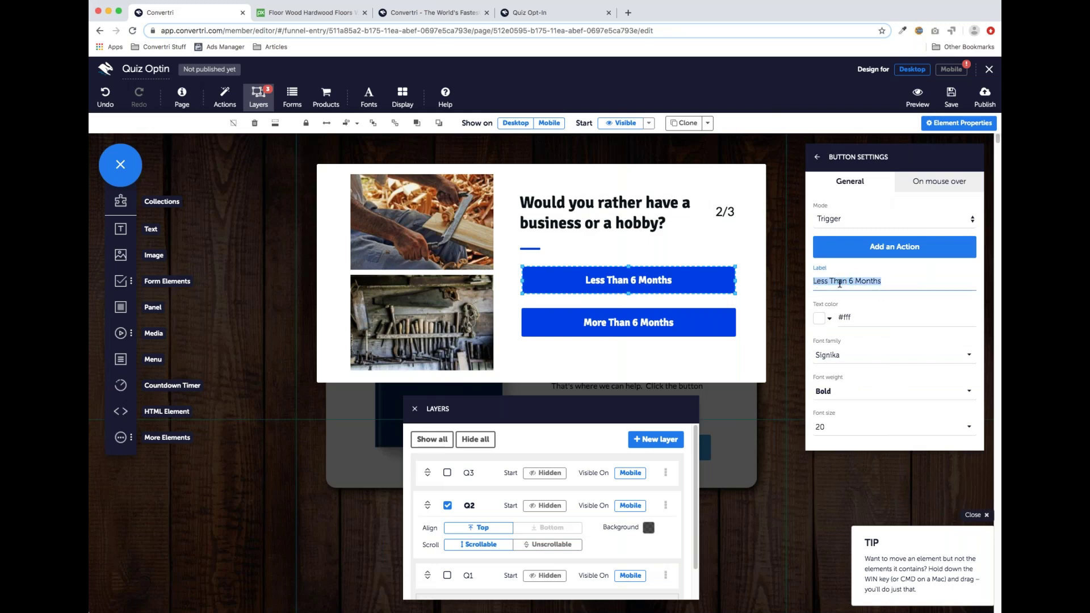
text(Bhuts)
key(BackSpace)
key(BackSpace)
key(BackSpace)
key(BackSpace)
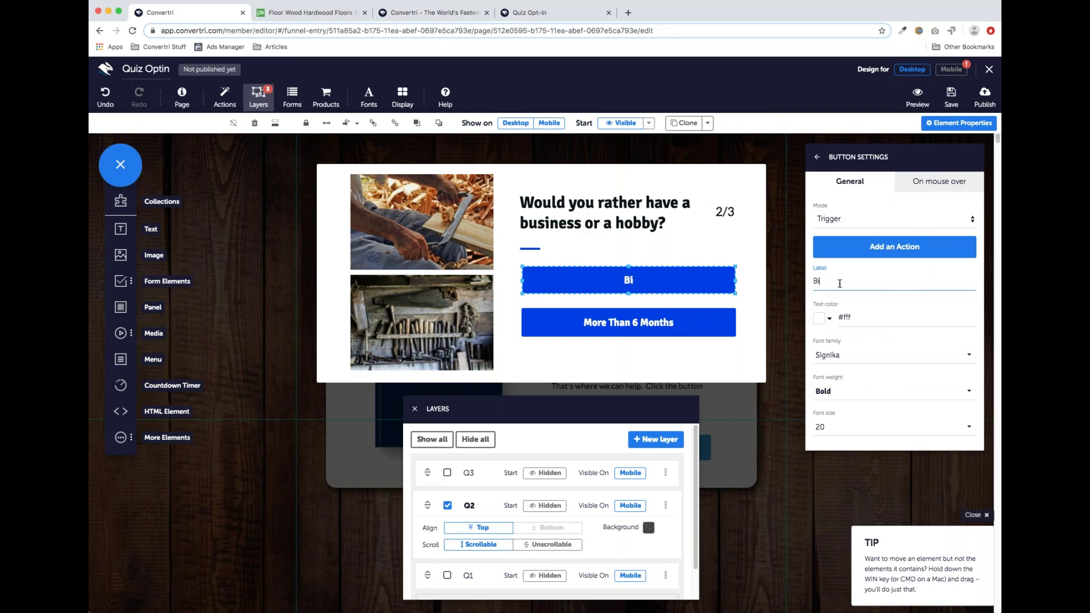
text(usiness)
Set the label of the Q2 popup's lower answer button to "Hobby" and close the element properties.
click(671, 322)
drag(885, 281, 814, 279)
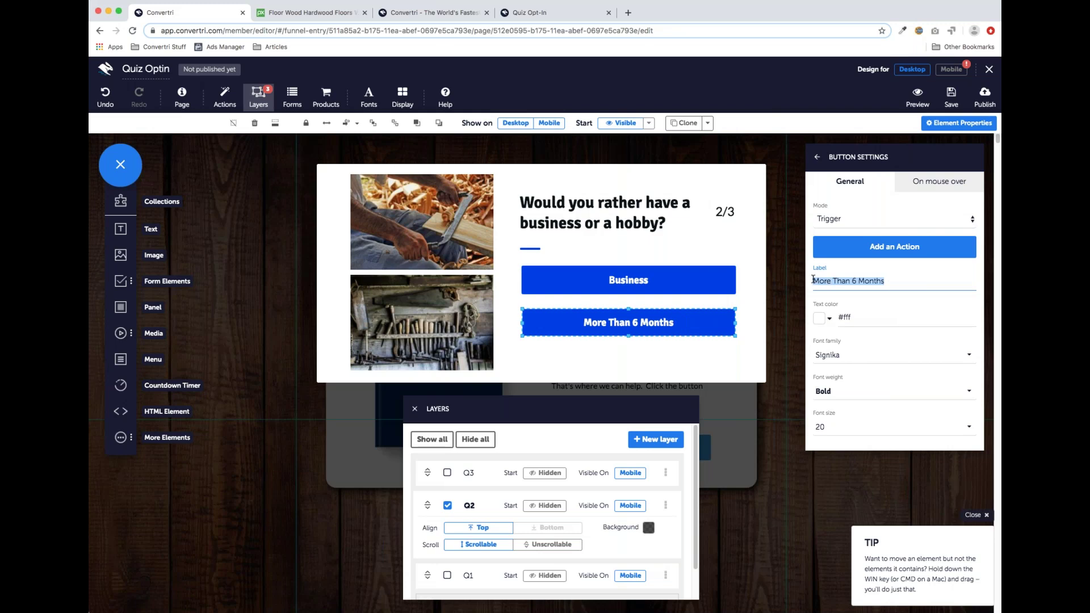
text(Hobby)
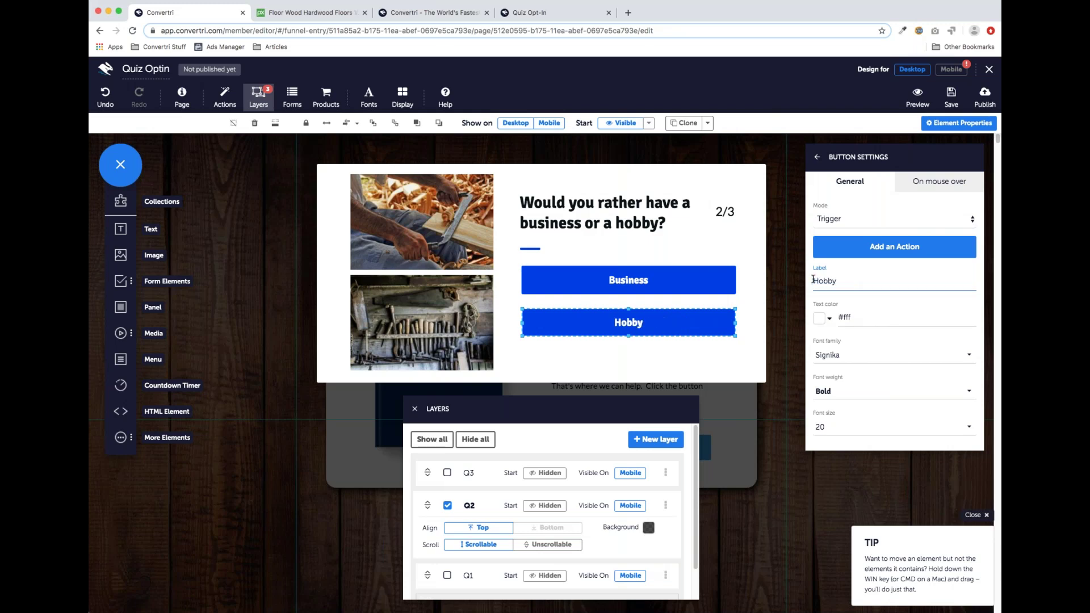
click(653, 282)
click(652, 320)
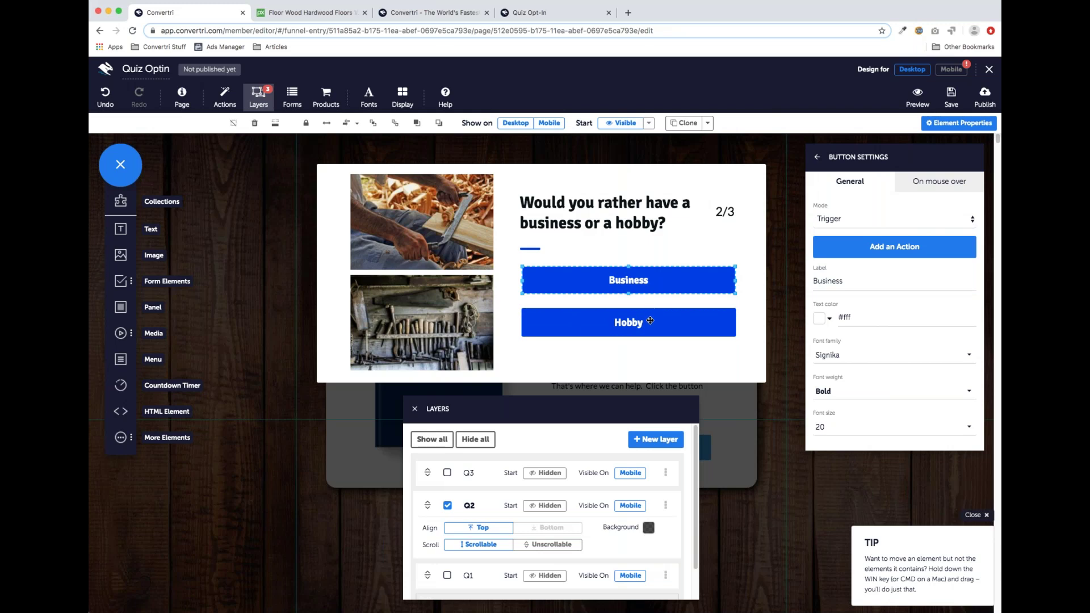
click(697, 369)
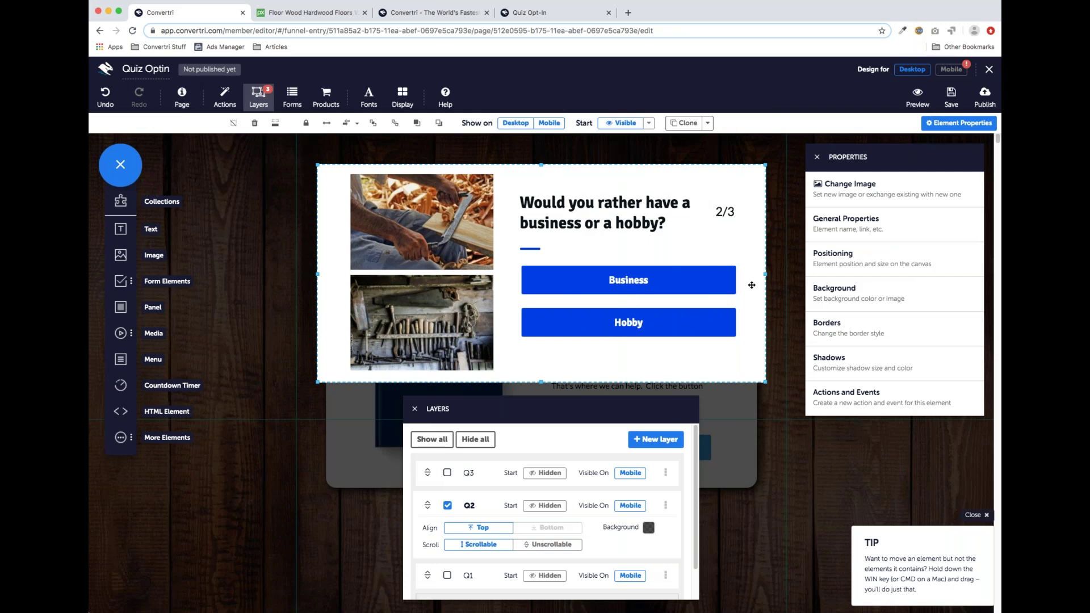
click(818, 159)
Hide the Q2 layer and show the Q3 layer for editing.
drag(563, 413, 795, 300)
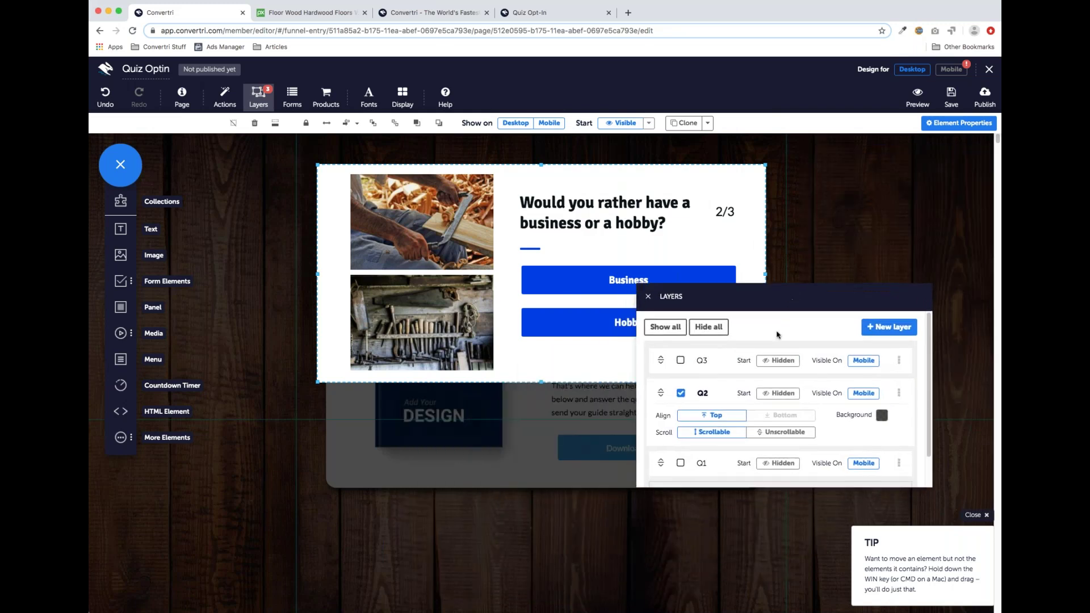
click(681, 394)
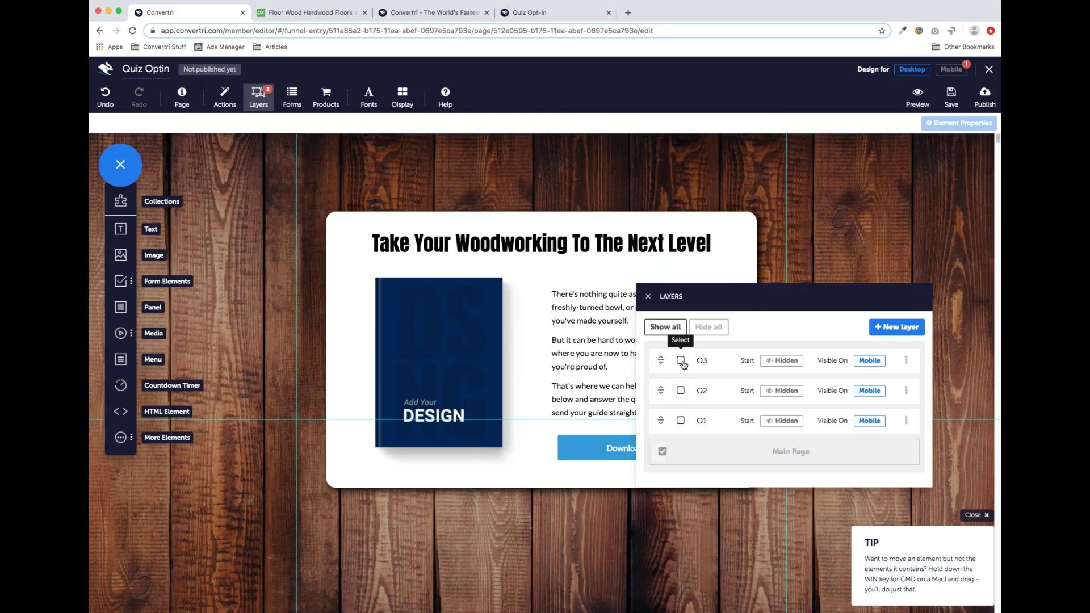
click(682, 361)
Replace the Q3 popup's question with "Do you find blueprints or theory more useful?".
click(603, 227)
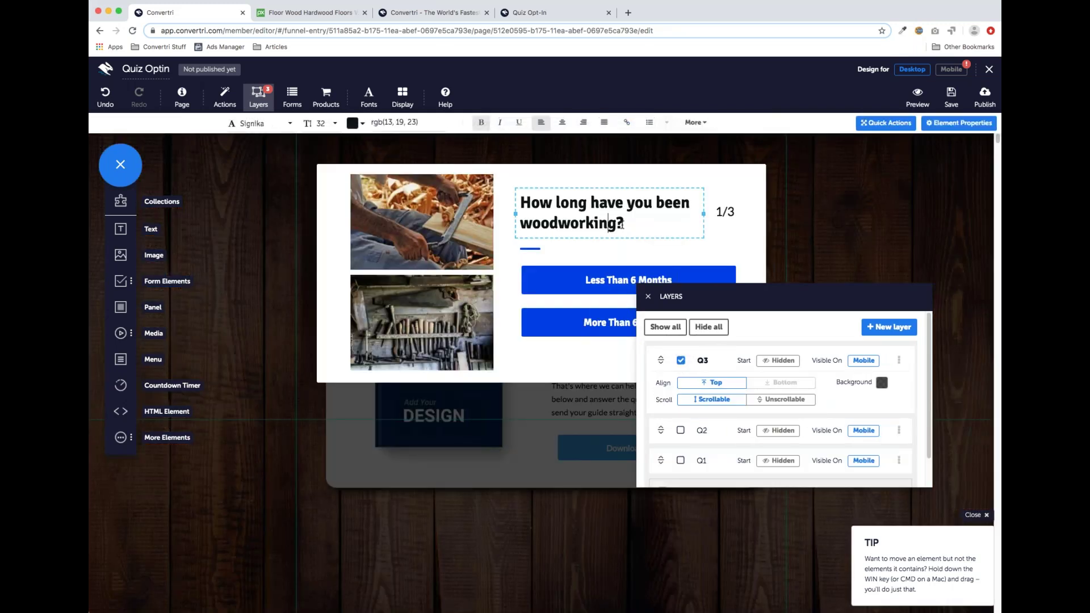
drag(623, 224, 511, 204)
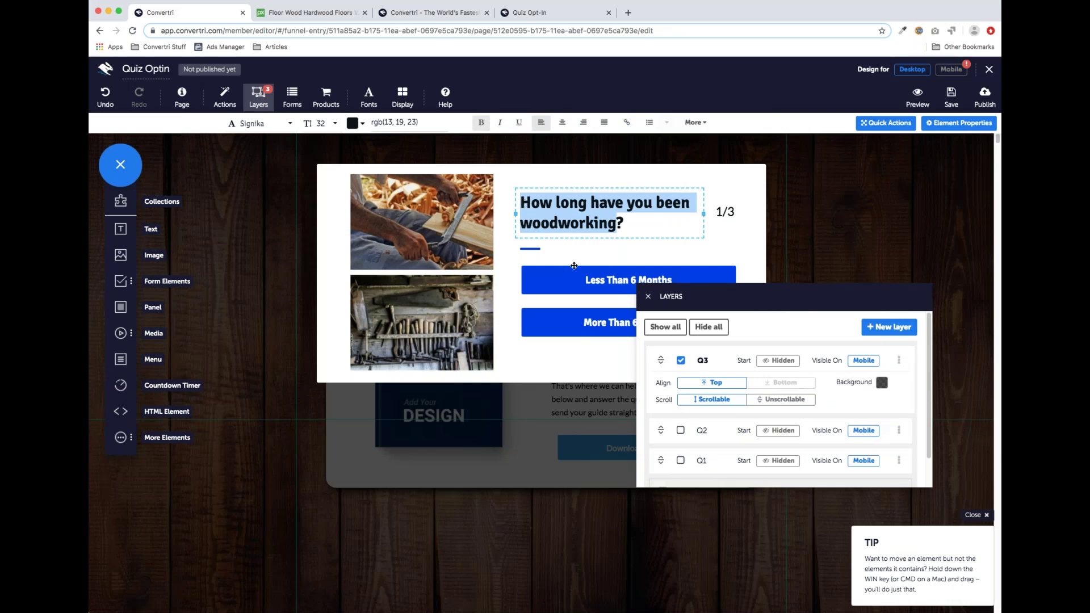
text(Do you b?)
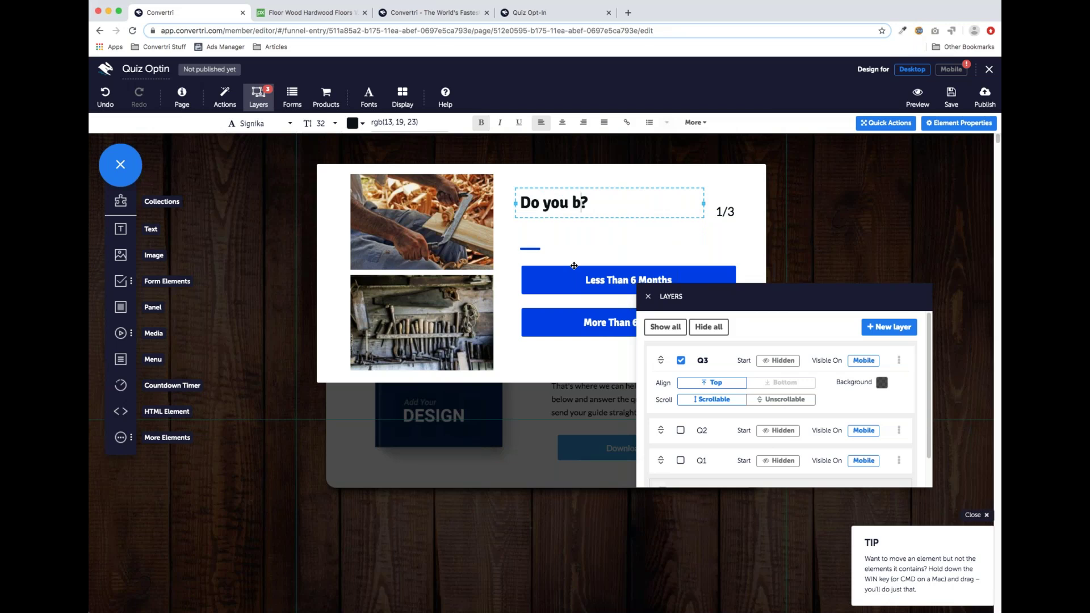
key(BackSpace)
text(find )
text(blueprints)
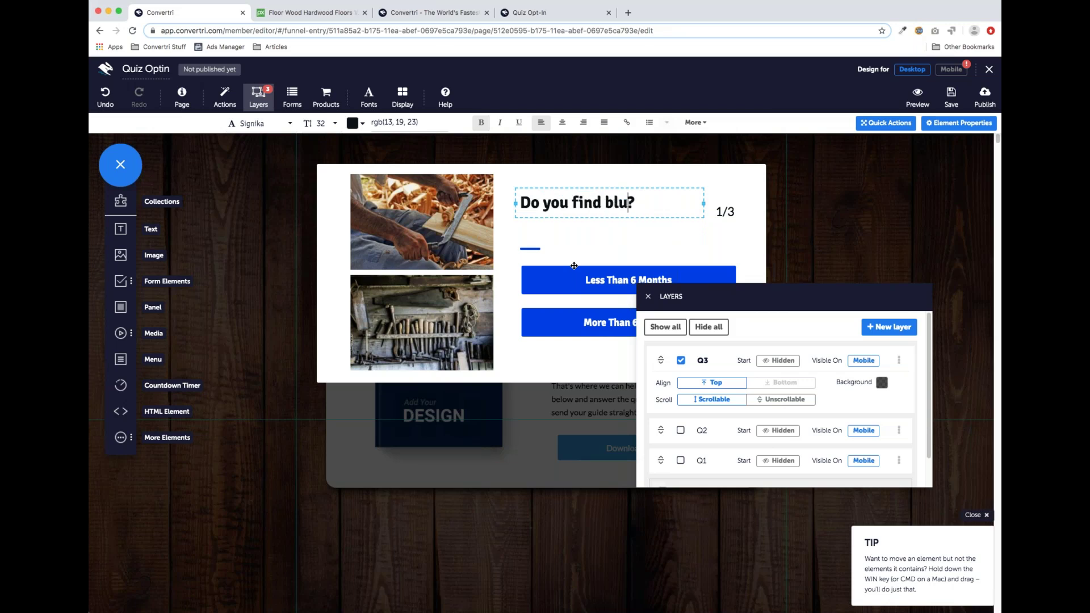
text( or theory more )
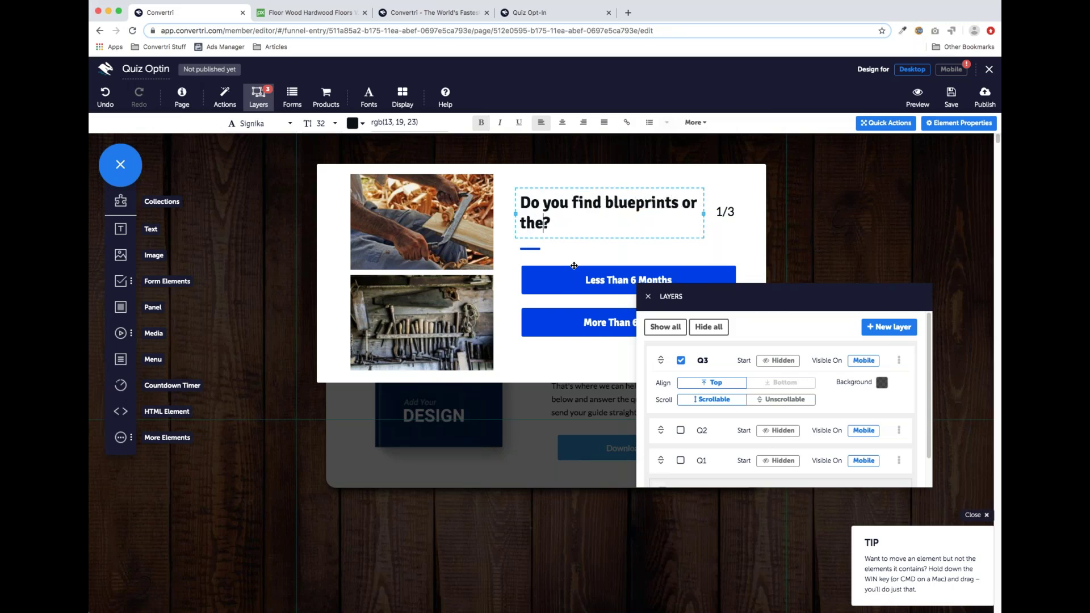
text(useful)
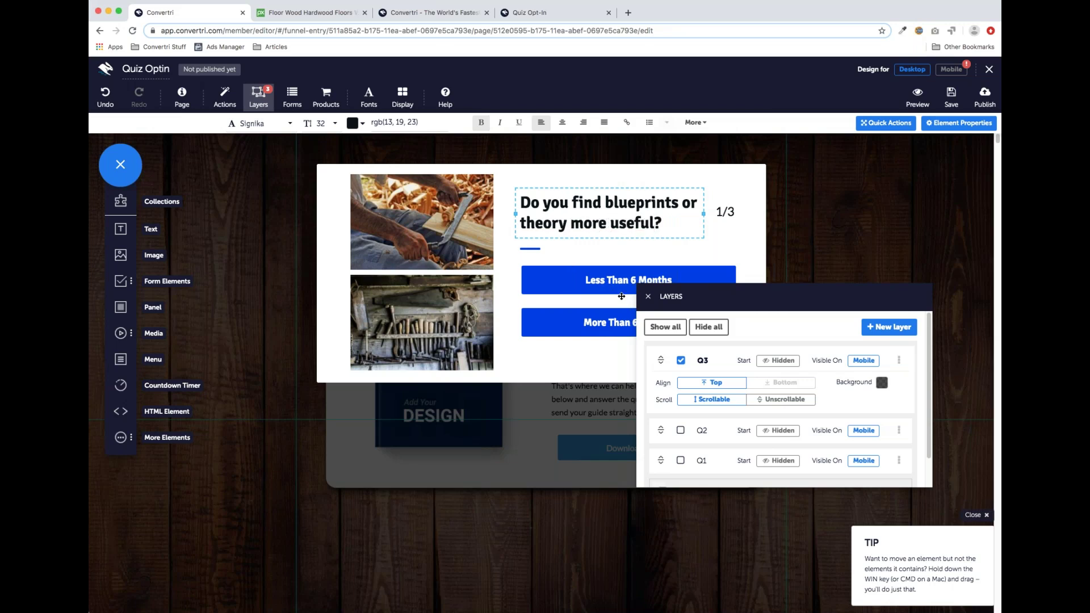
Change the Q3 popup's progress text to 3/3.
drag(724, 301, 500, 407)
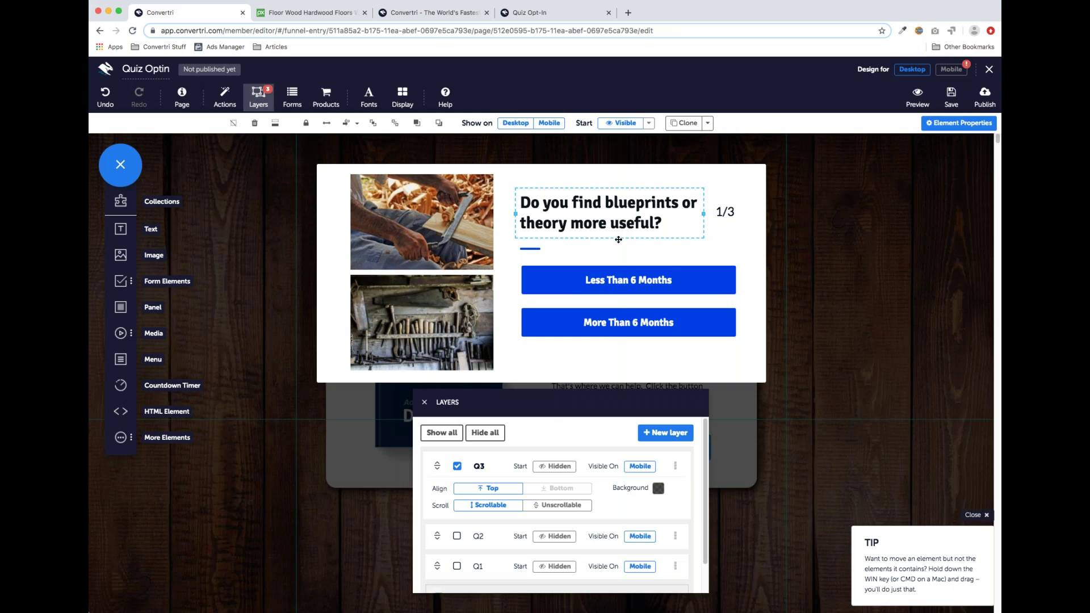
double_click(720, 212)
text(3)
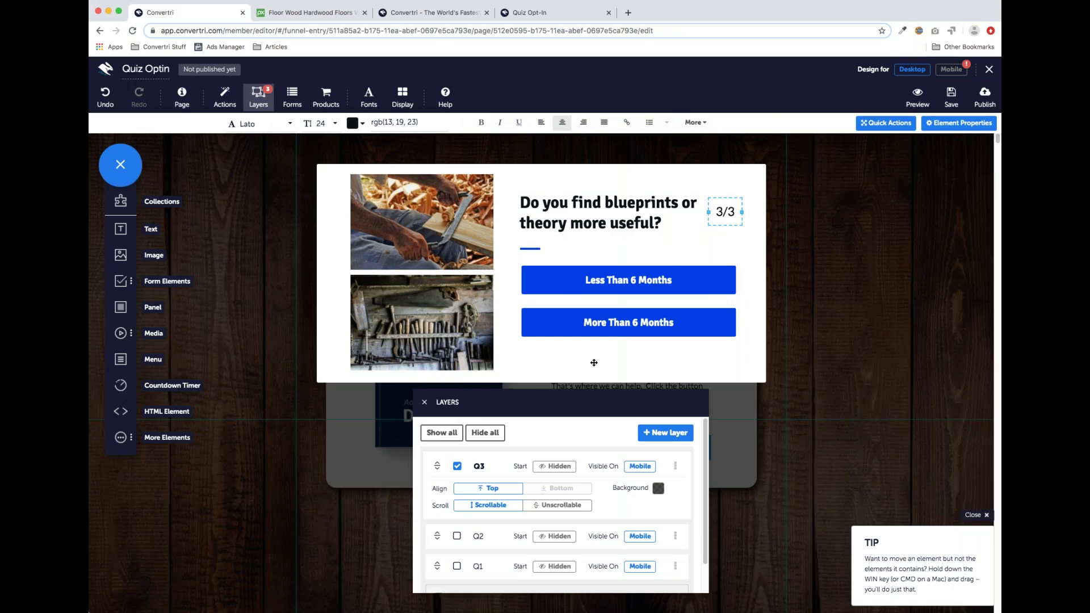
Set the label of the Q3 popup's upper answer button to "Blueprints".
click(554, 272)
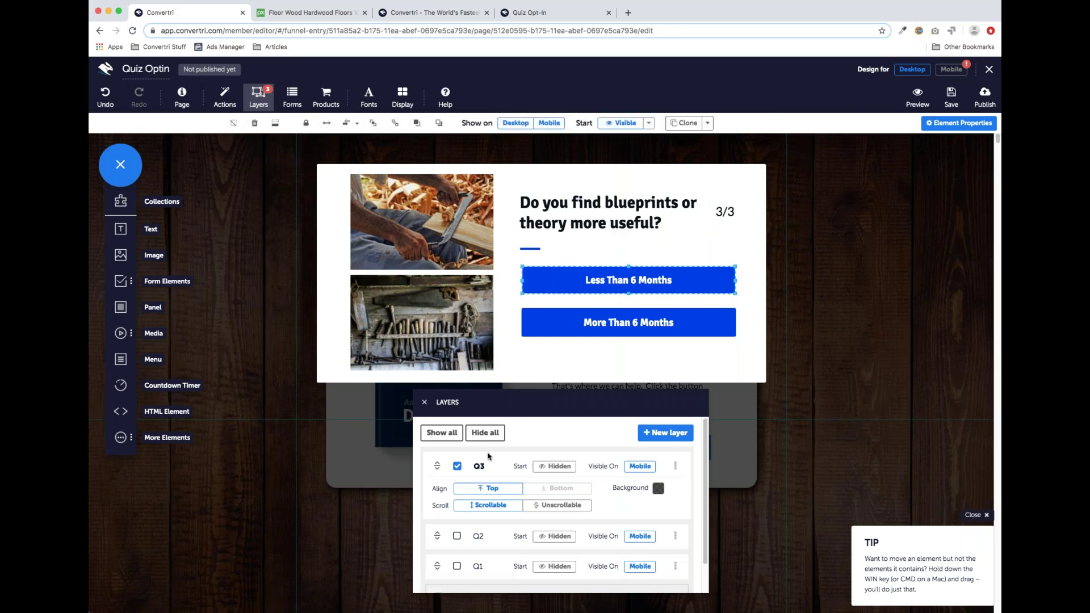
click(958, 126)
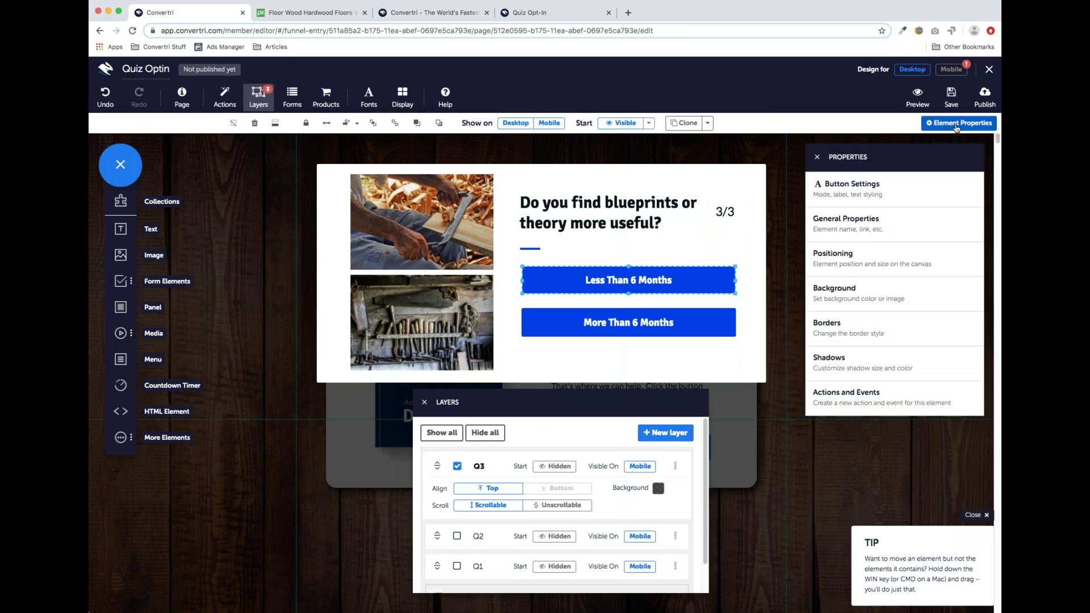
click(868, 205)
drag(892, 282, 815, 281)
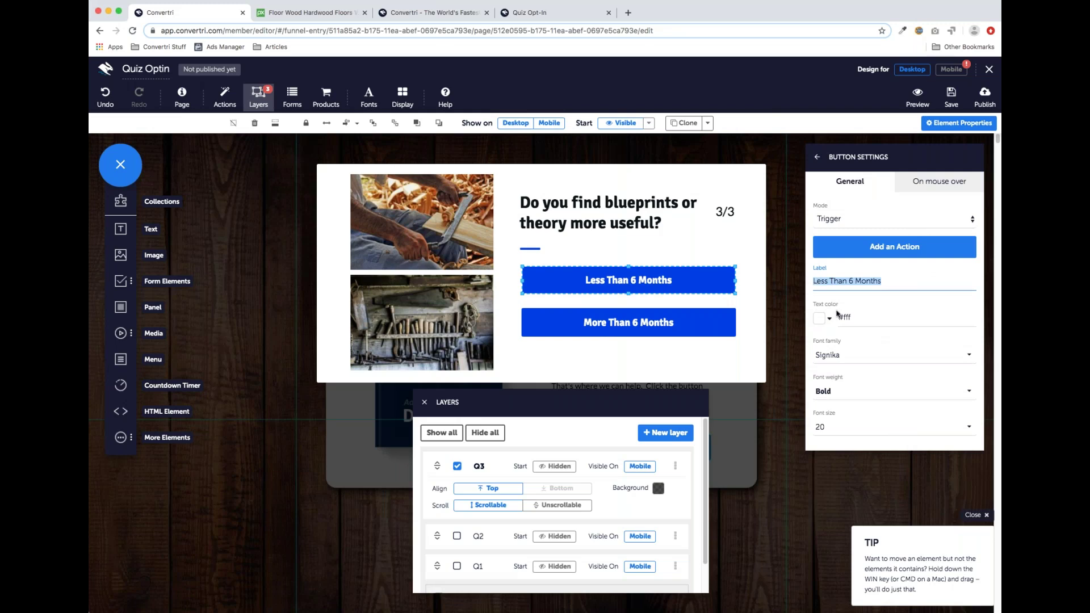
text(Blueprints)
Set the label of the Q3 popup's lower answer button to "Theory".
click(722, 328)
drag(889, 281, 814, 281)
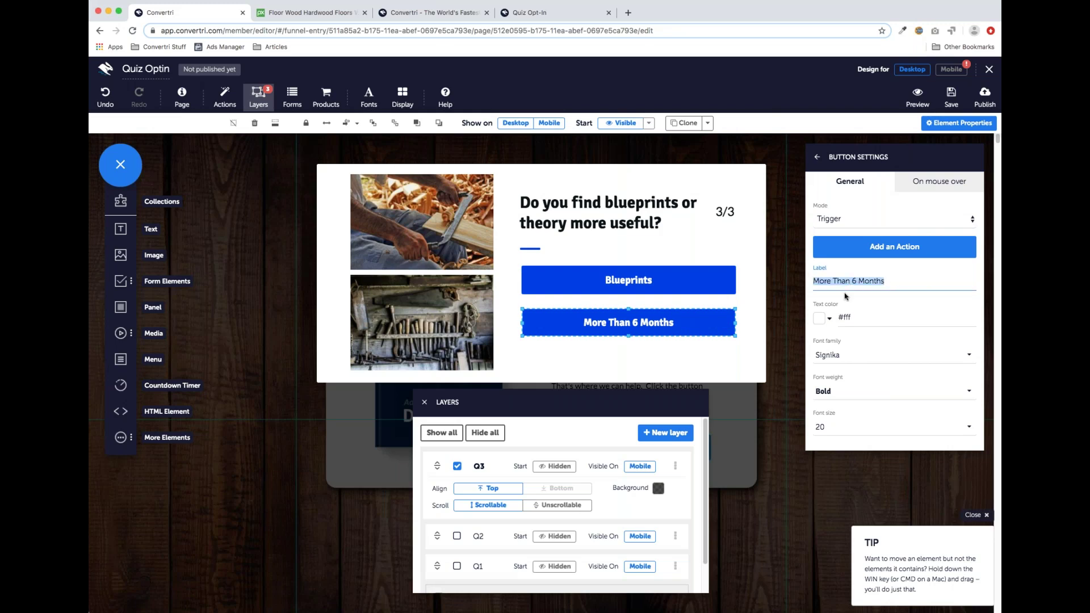
text(Theory)
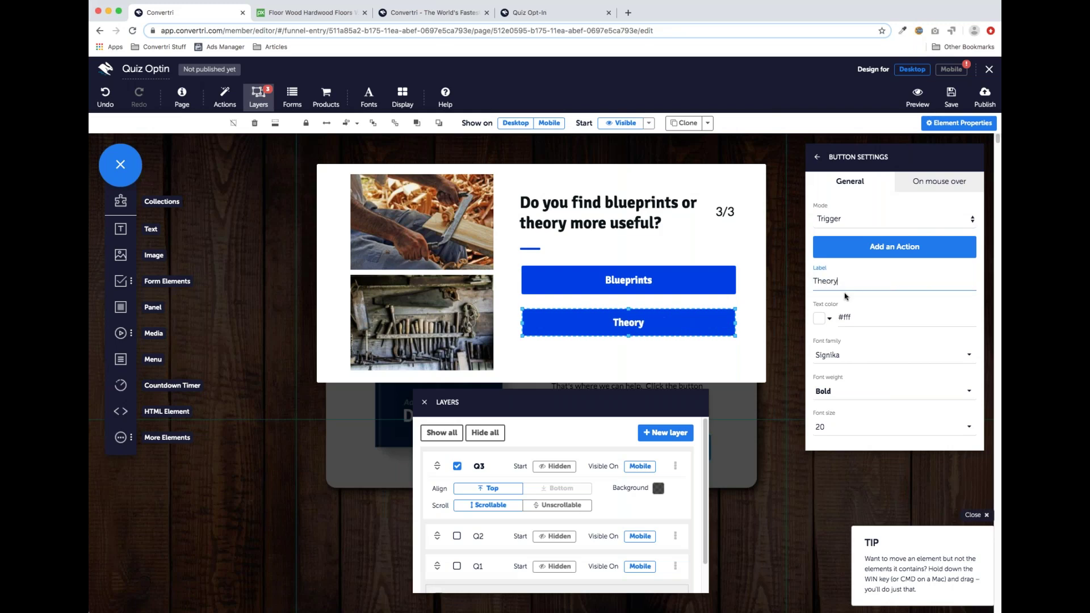
drag(554, 406, 570, 411)
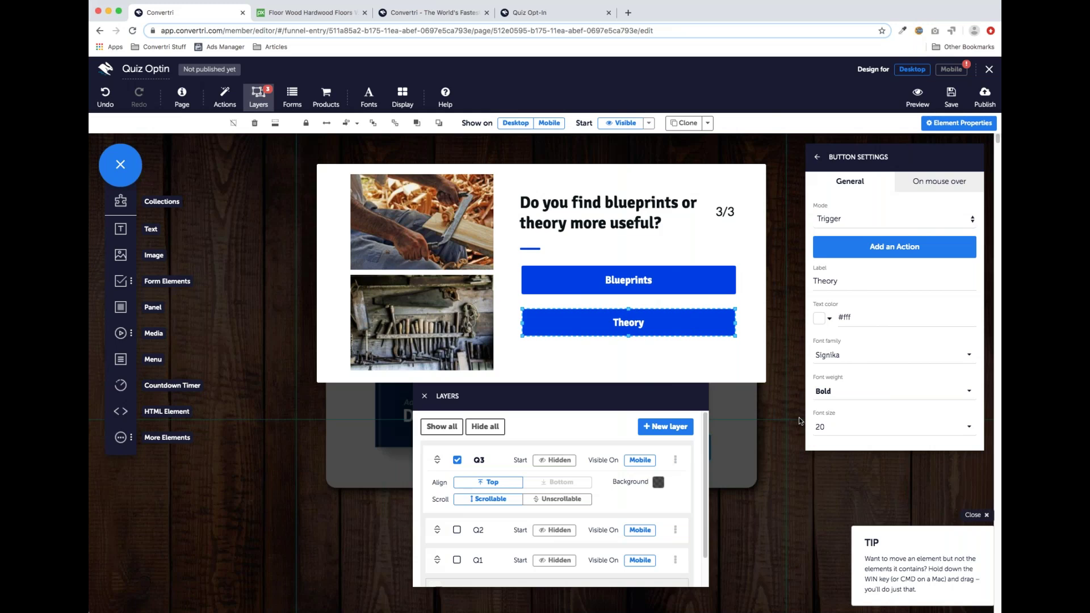
click(639, 334)
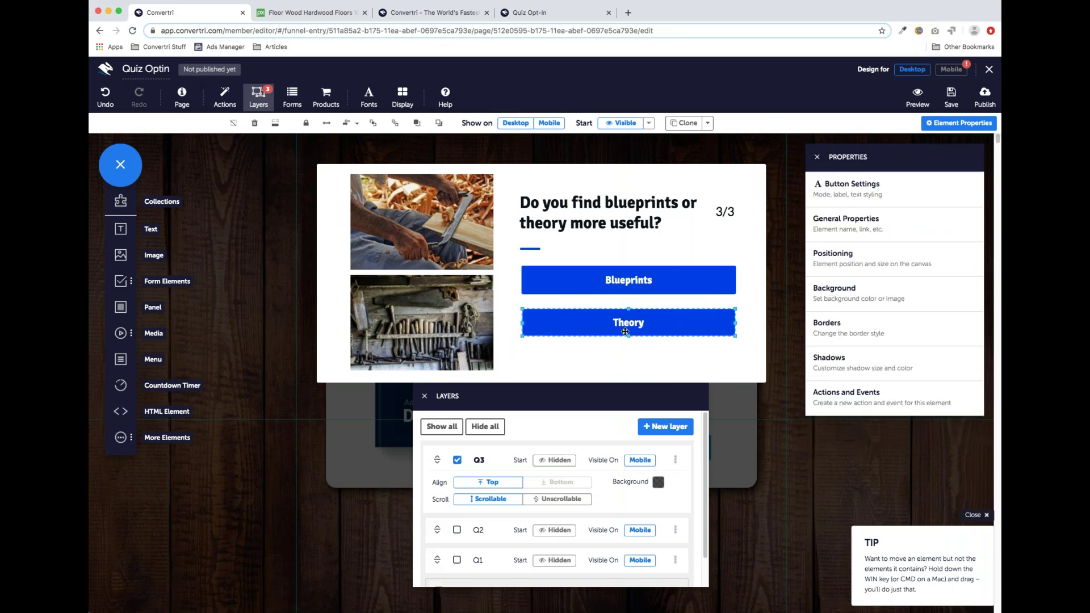
mouse_move(628, 336)
mouse_down()
mouse_move(628, 361)
mouse_move(628, 337)
mouse_up()
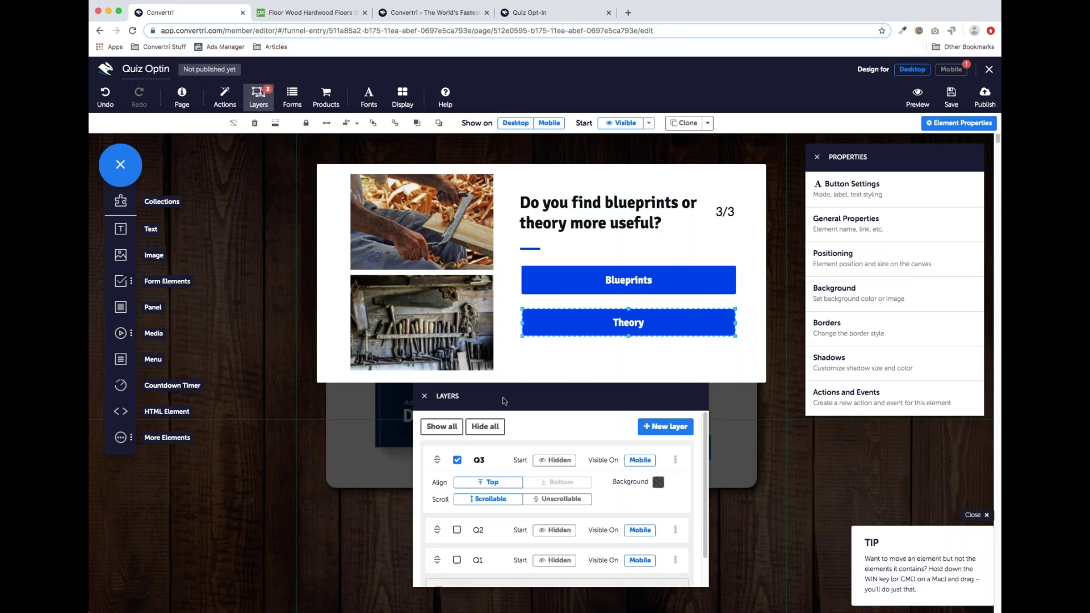
drag(503, 401, 501, 412)
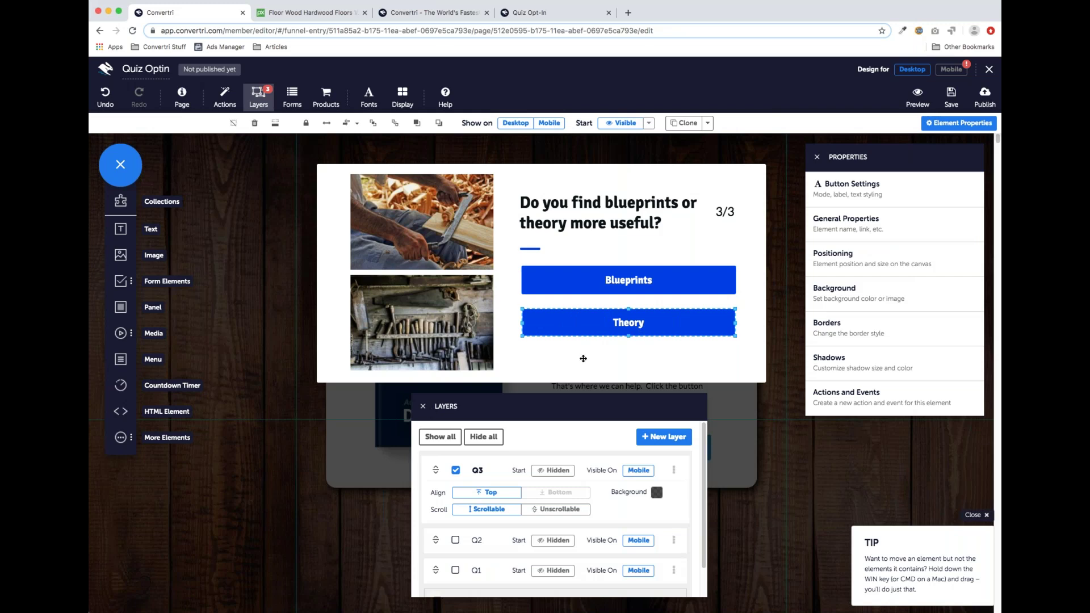
Switch to the mobile design of the Q3 popup and clear the properties and layers windows from the canvas.
click(814, 159)
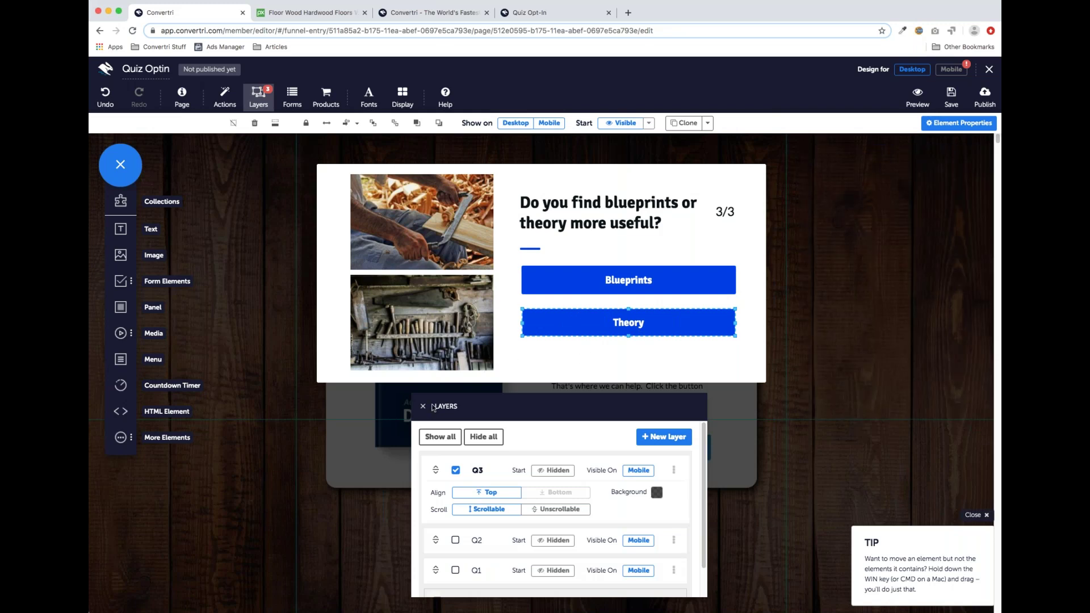
click(953, 70)
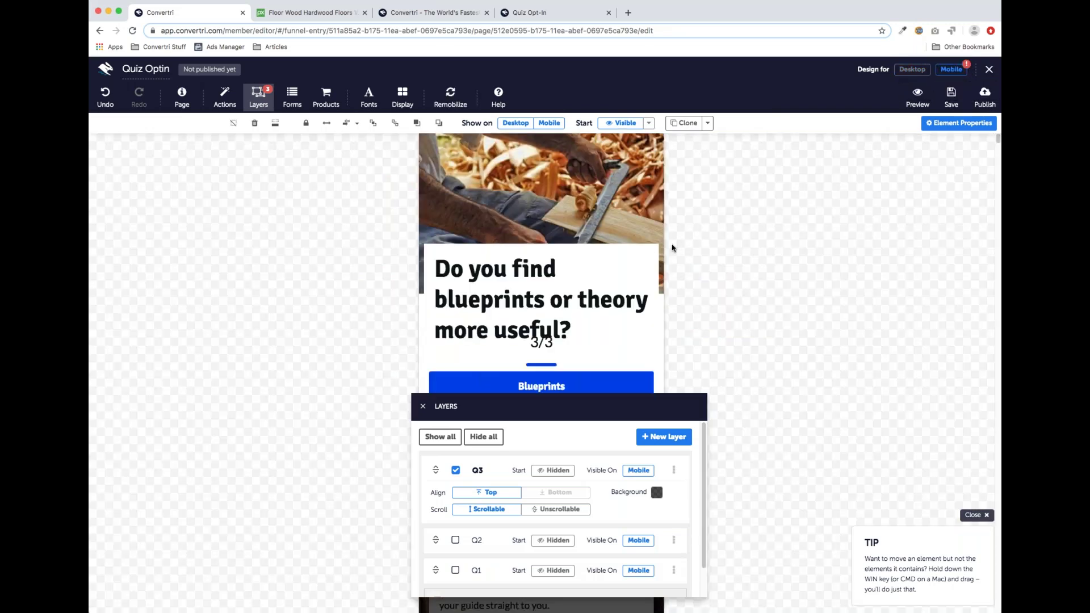
drag(467, 410, 759, 321)
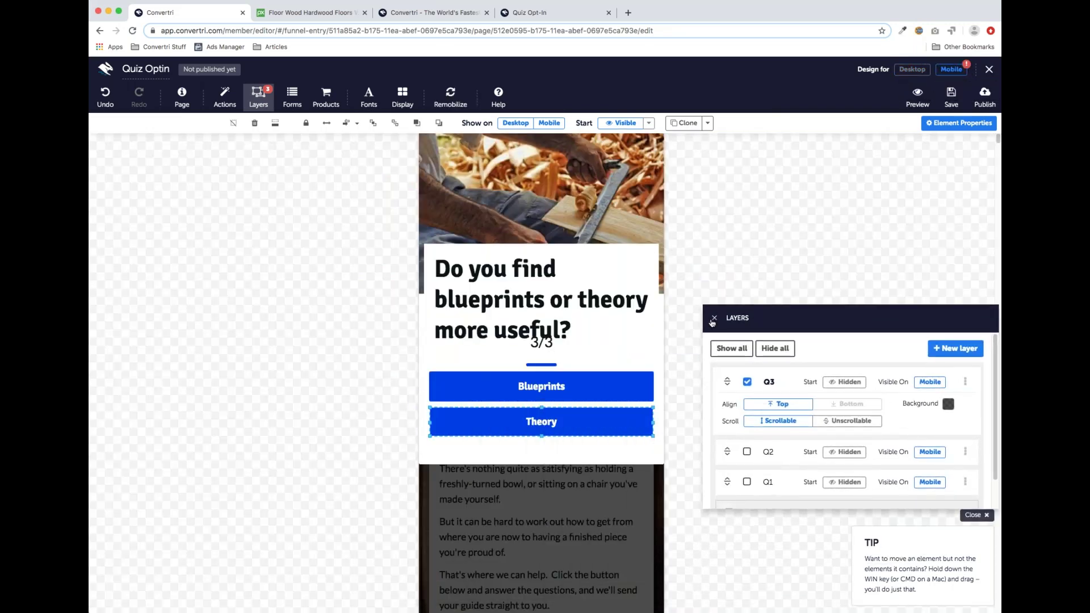
click(714, 318)
Move the 3/3 progress text down, along with the elements beneath it, so it clears the question in the mobile popup.
click(524, 320)
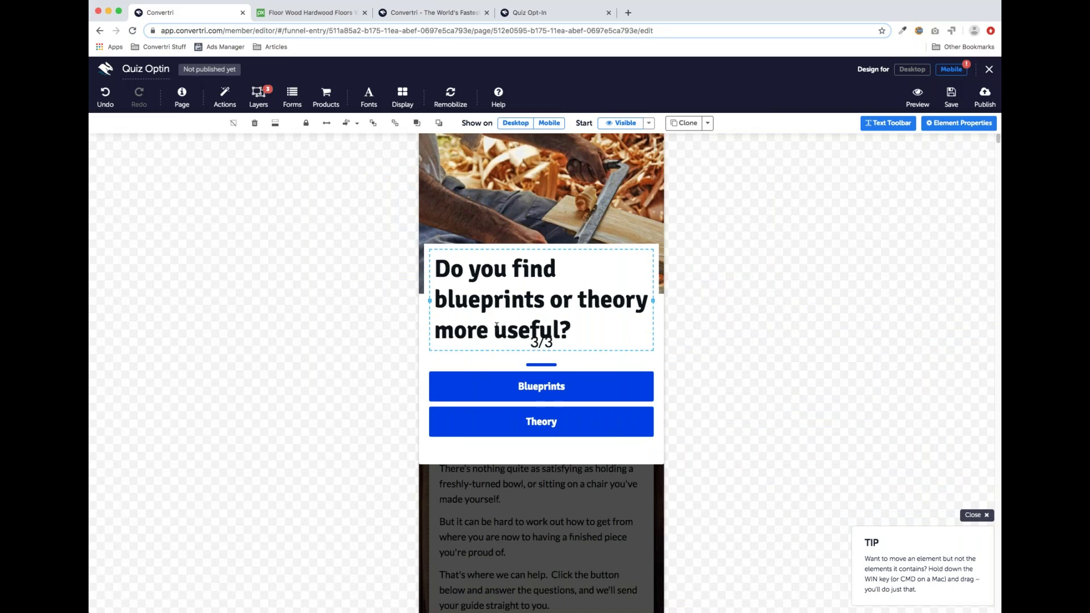
click(540, 343)
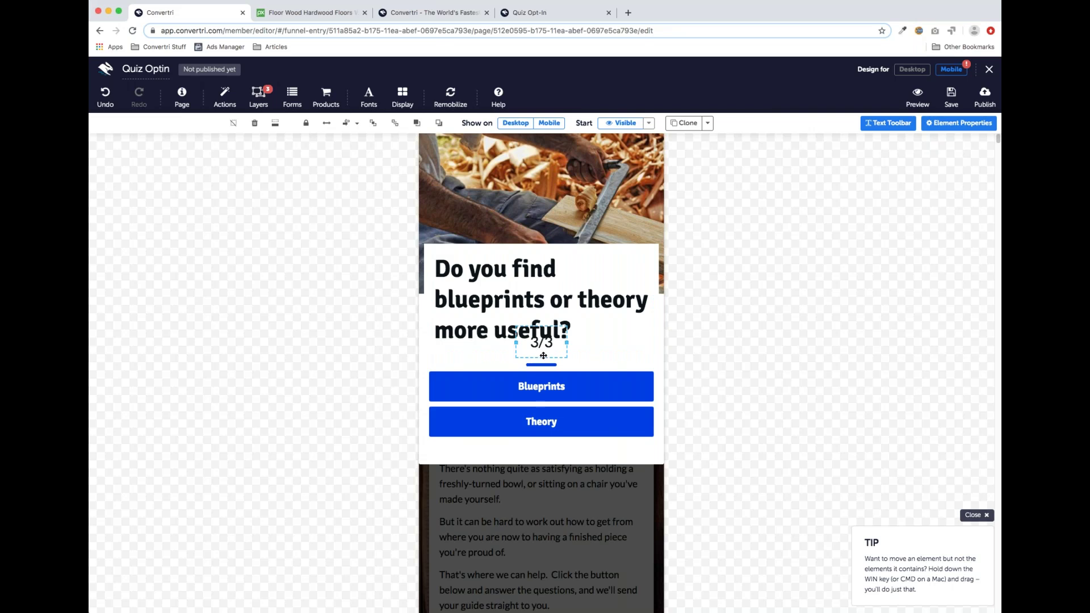
drag(541, 358, 540, 382)
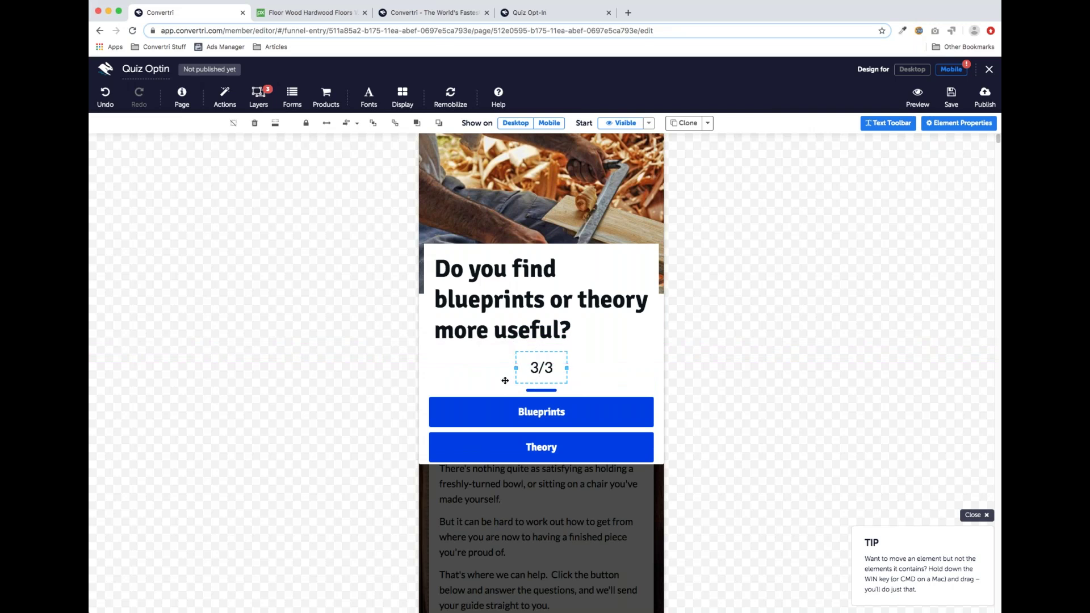
Extend the mobile Q3 popup's white background panel downward to leave space below the Theory button.
click(426, 354)
click(421, 366)
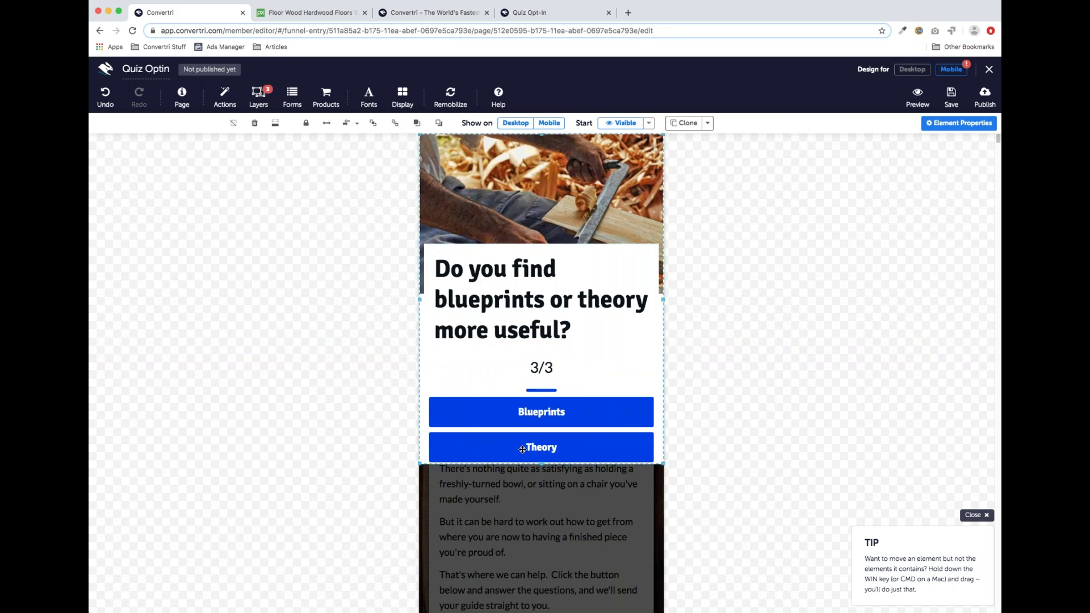
drag(541, 467, 541, 490)
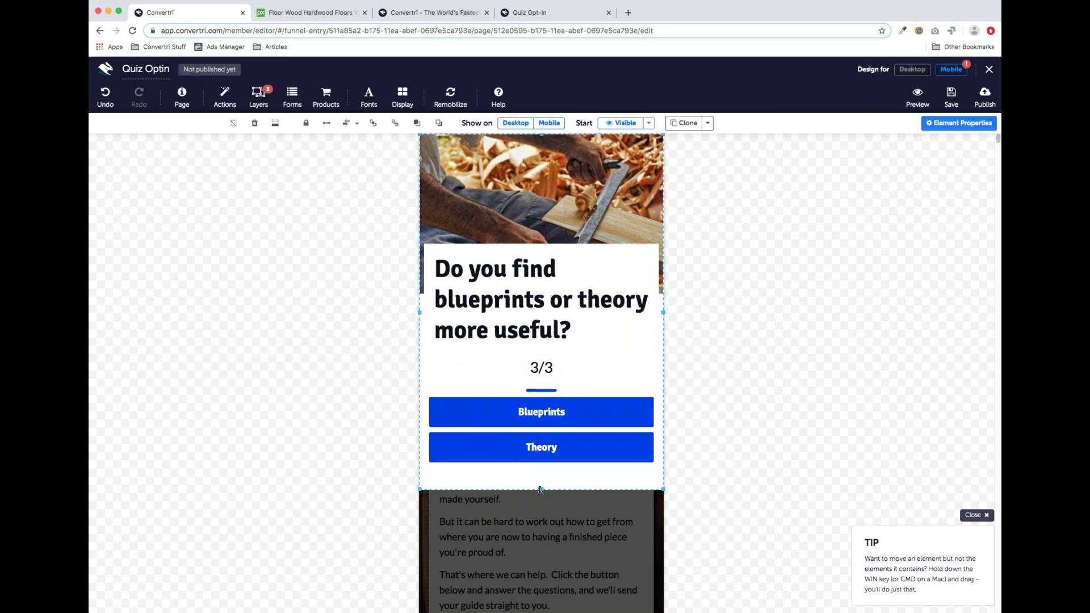
click(463, 369)
drag(544, 442, 537, 474)
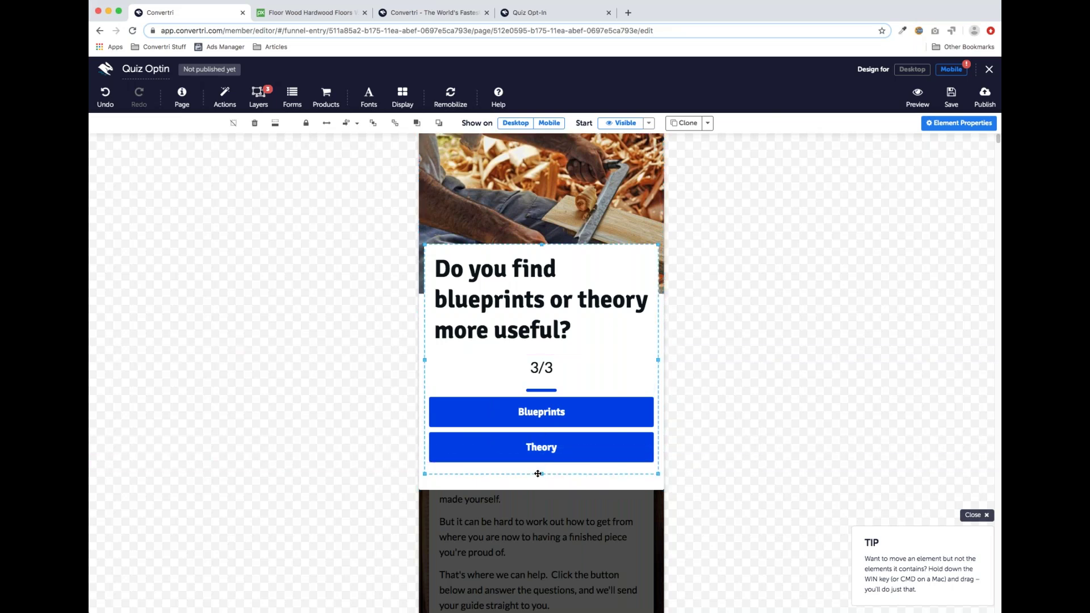
key(Escape)
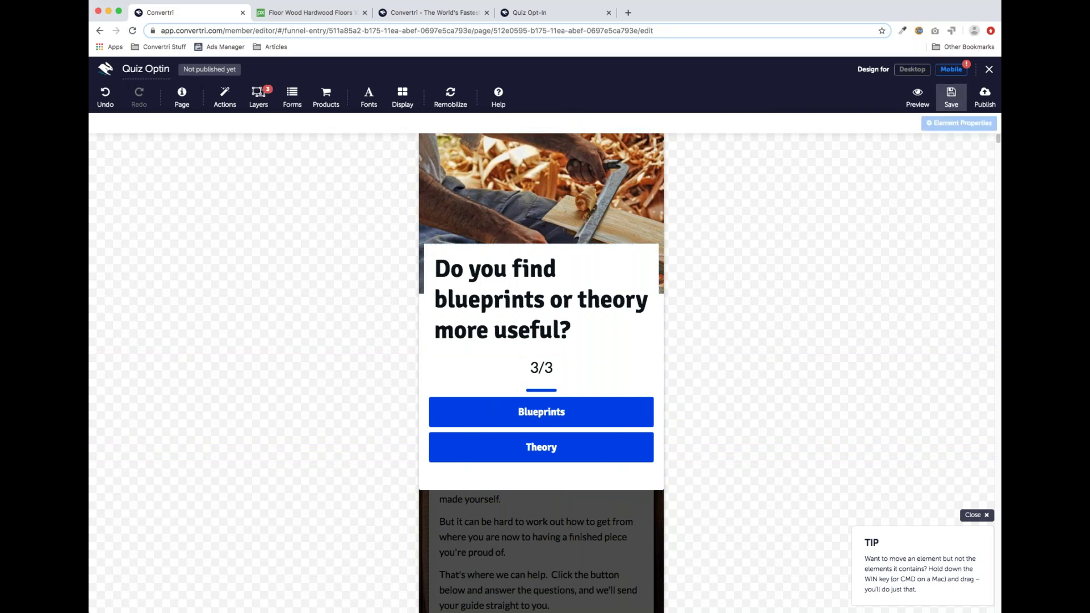
Save the page and return to the desktop design.
click(951, 96)
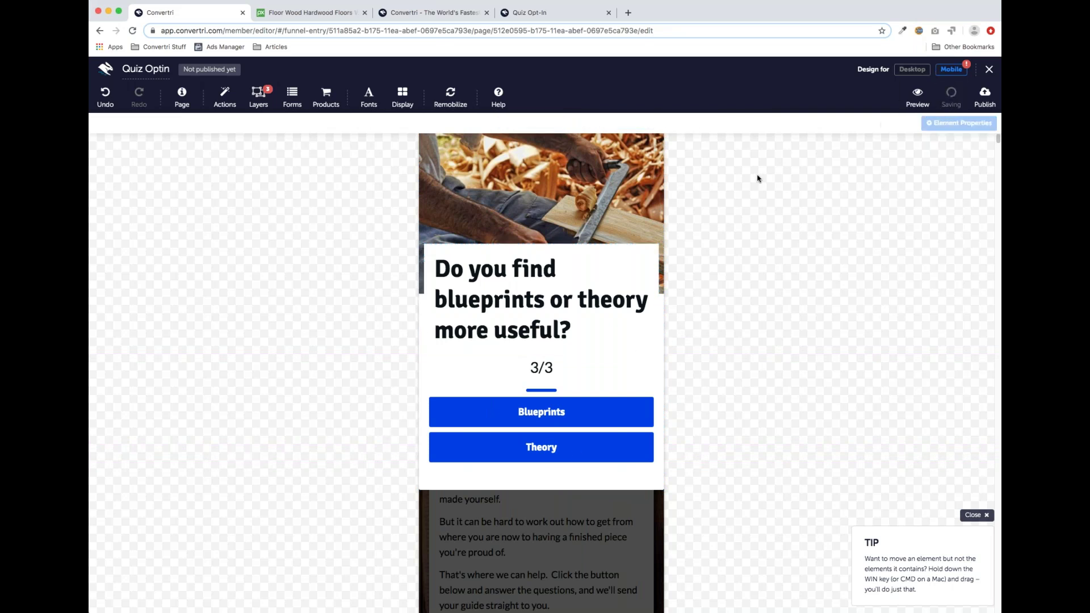
click(912, 71)
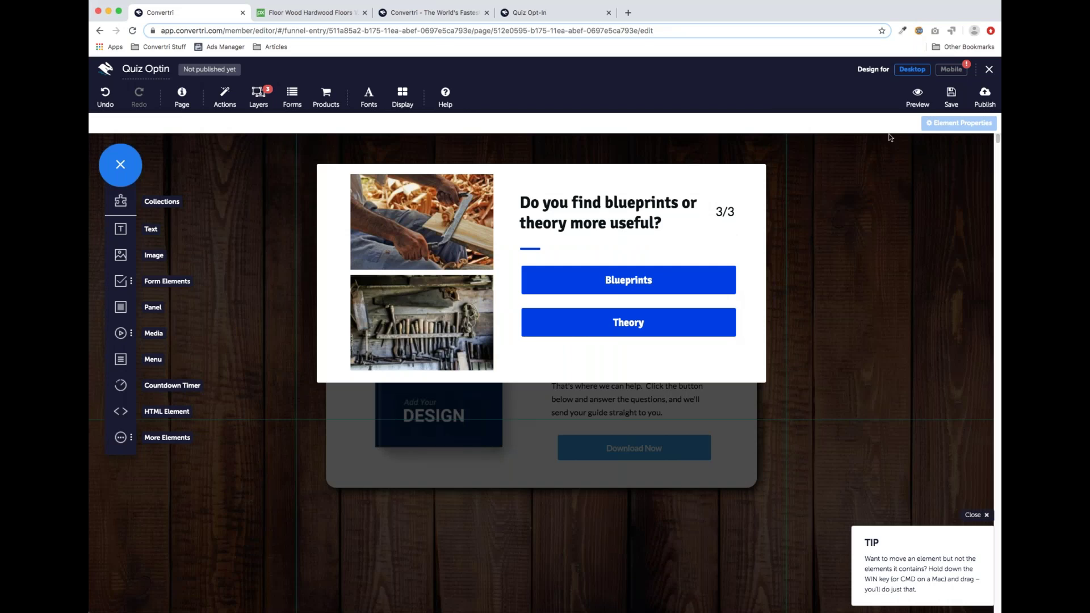
Show the Q2 popup layer in place of Q3 and switch to the mobile design.
click(258, 97)
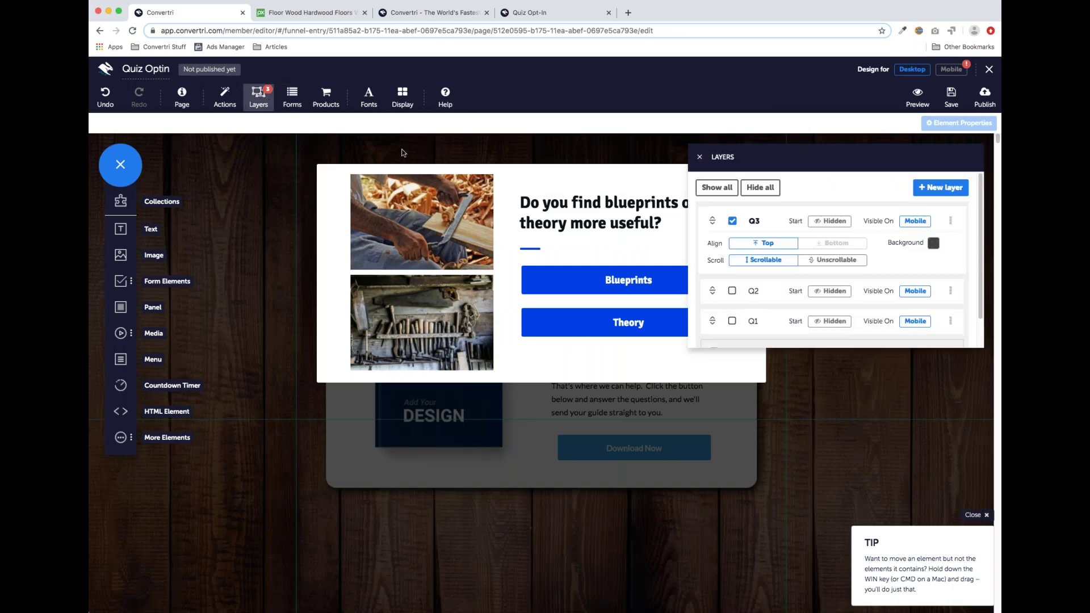
click(733, 220)
click(733, 251)
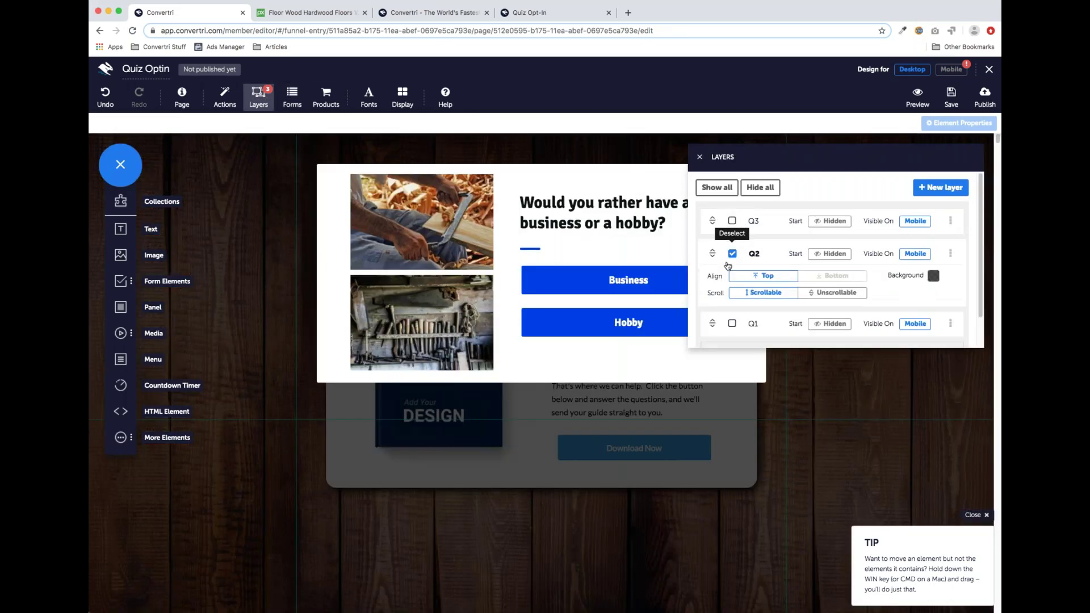
click(953, 72)
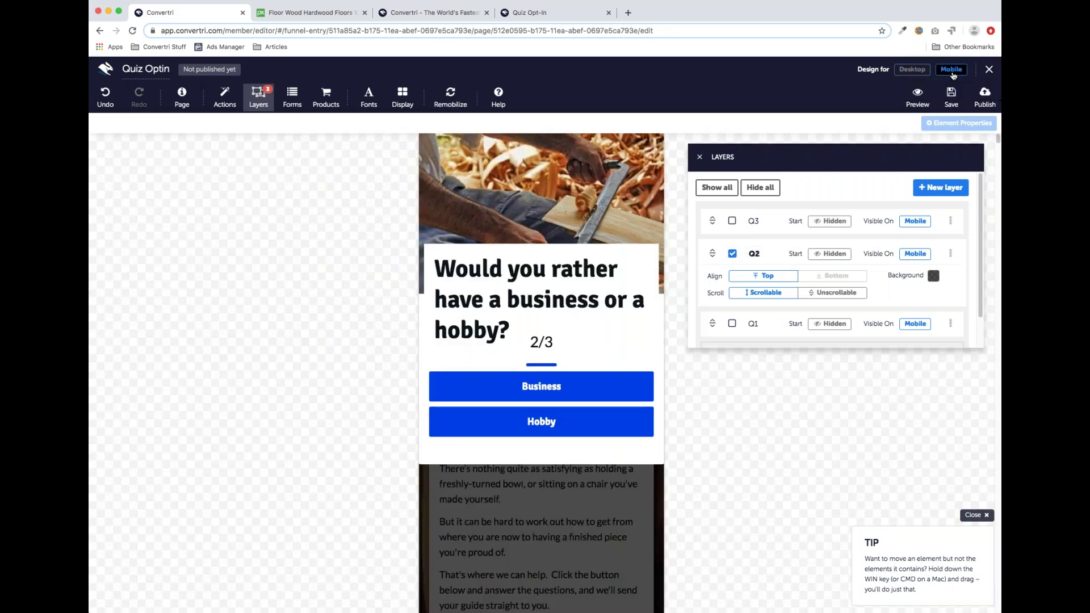
Move the 2/3 progress text down with the elements beneath it, and extend the mobile Q2 popup's white panels below the Hobby button.
click(548, 344)
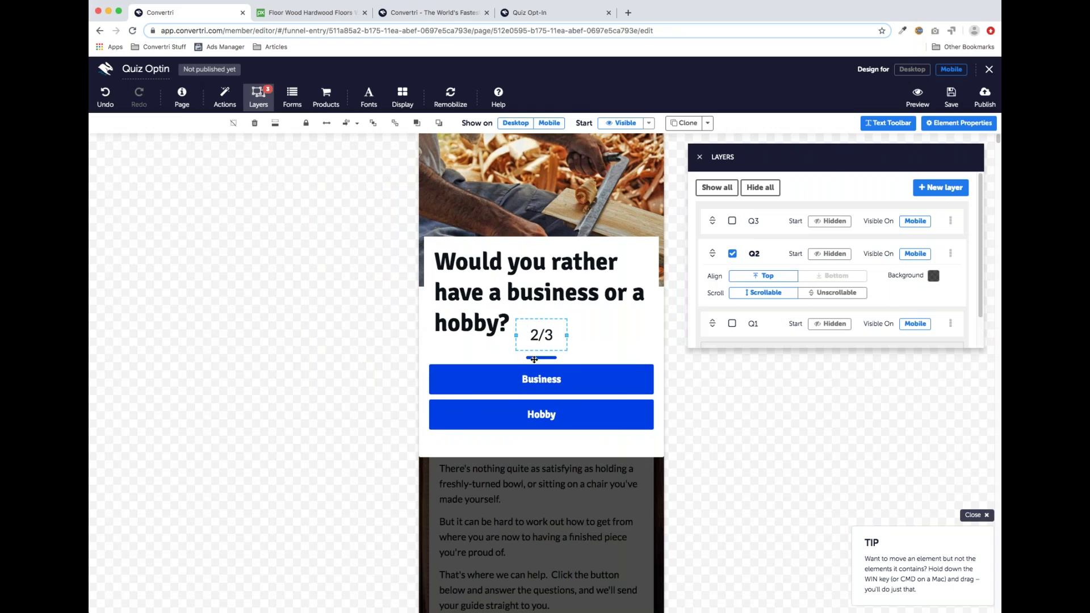
drag(539, 350, 539, 373)
click(427, 362)
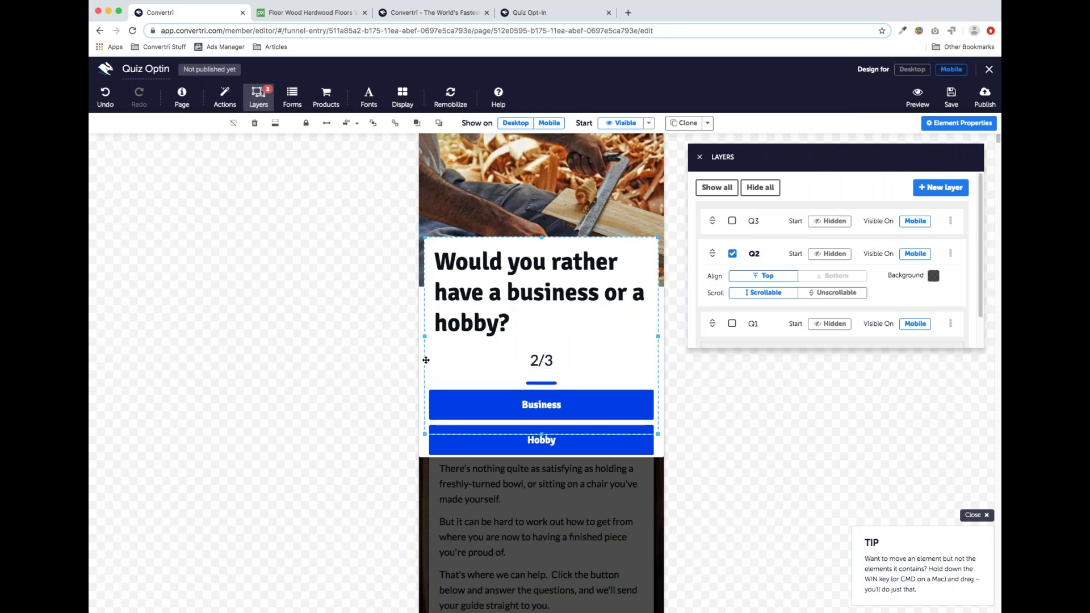
drag(542, 456, 542, 481)
click(468, 358)
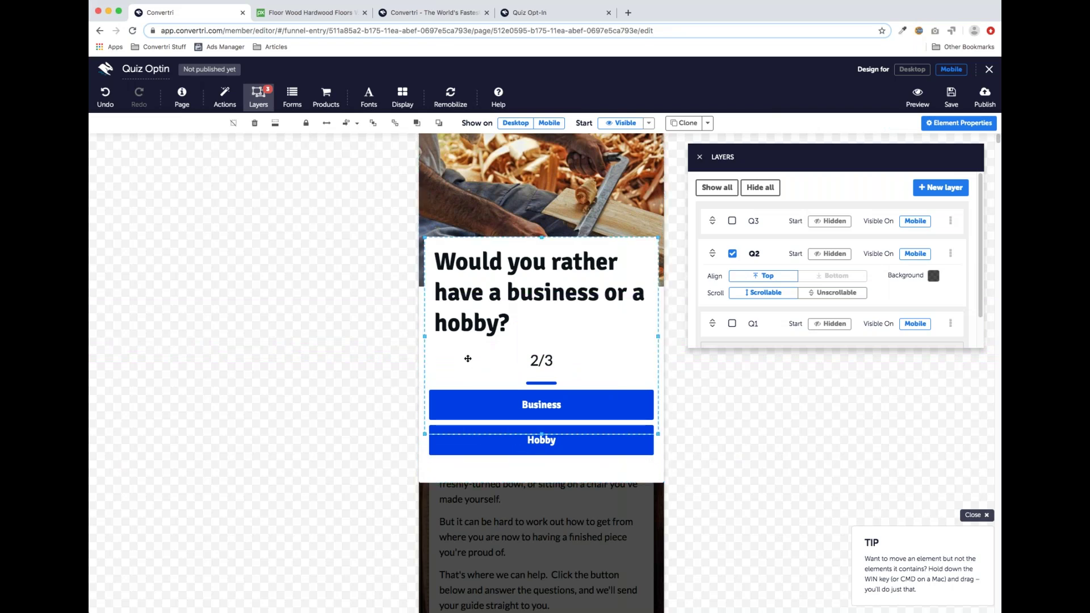
drag(542, 434, 538, 463)
click(547, 472)
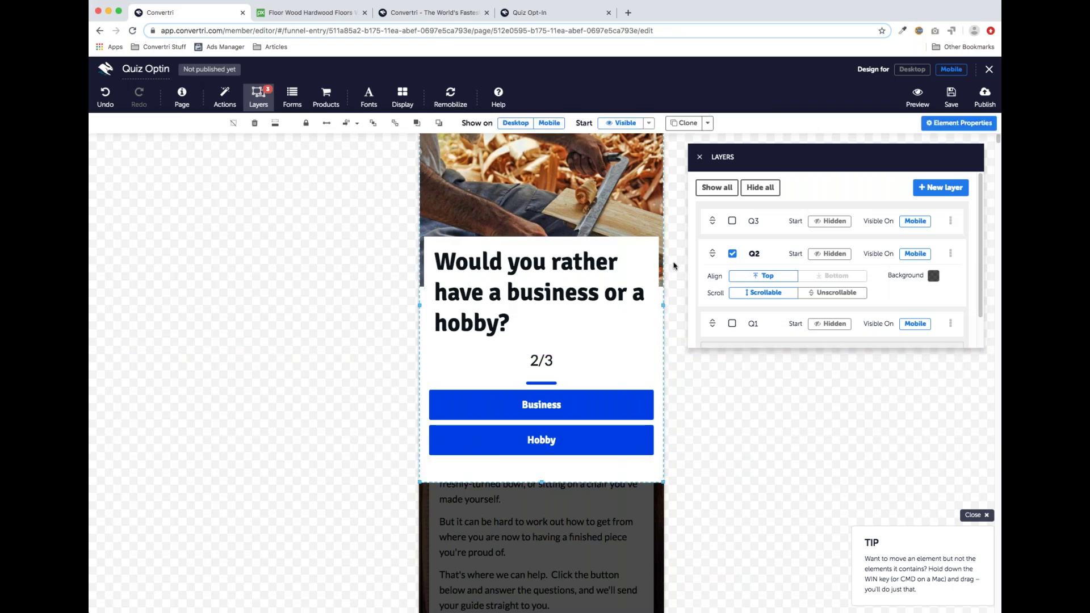
click(708, 402)
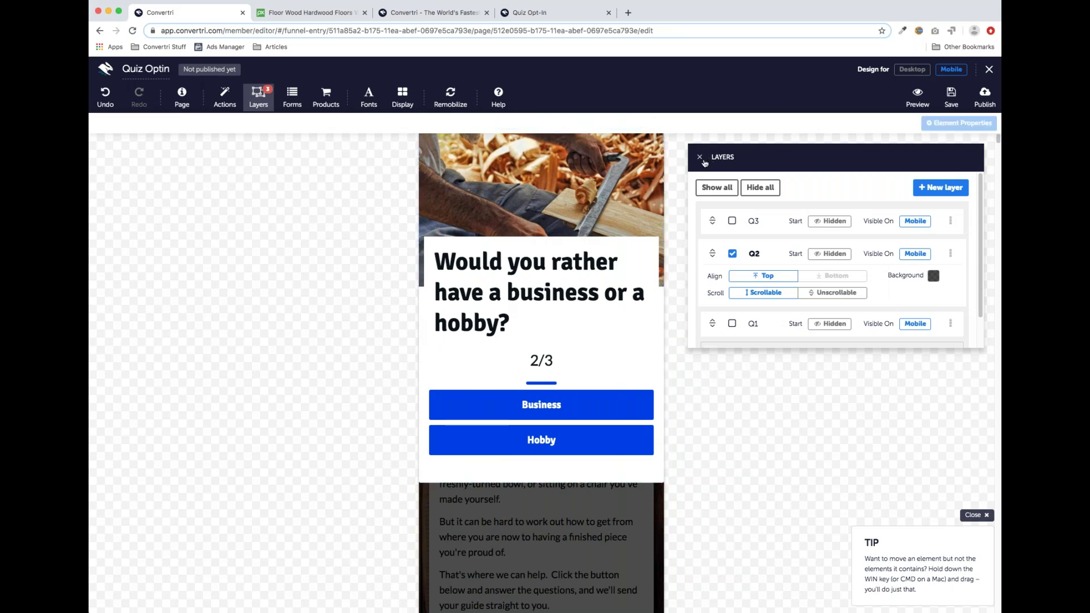
Return to the desktop design and show the Q1 popup in place of Q2, with the layers window moved clear of its buttons.
click(914, 70)
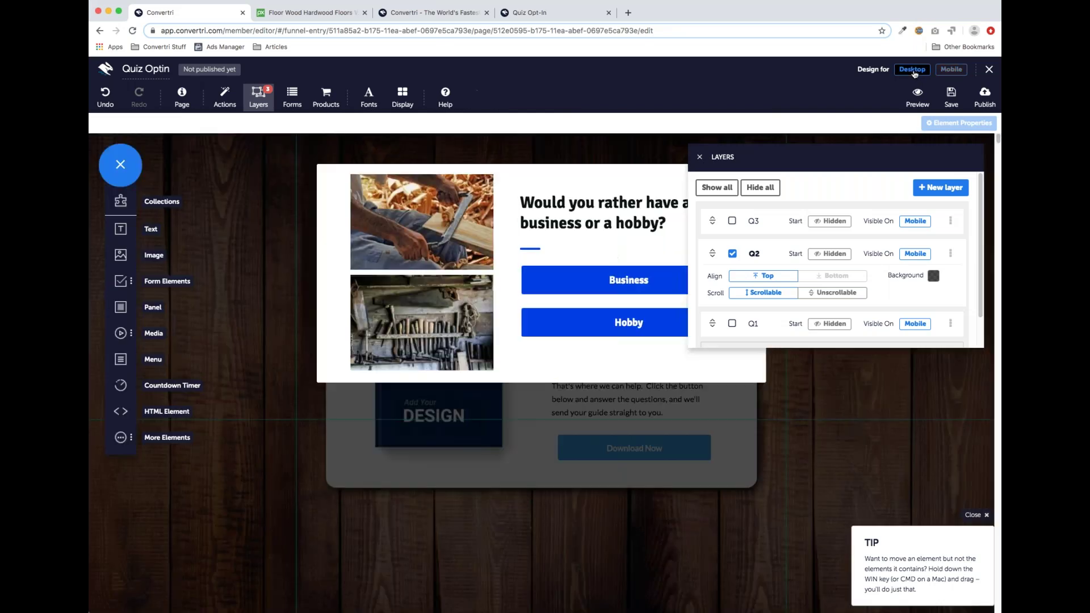
drag(771, 172, 738, 235)
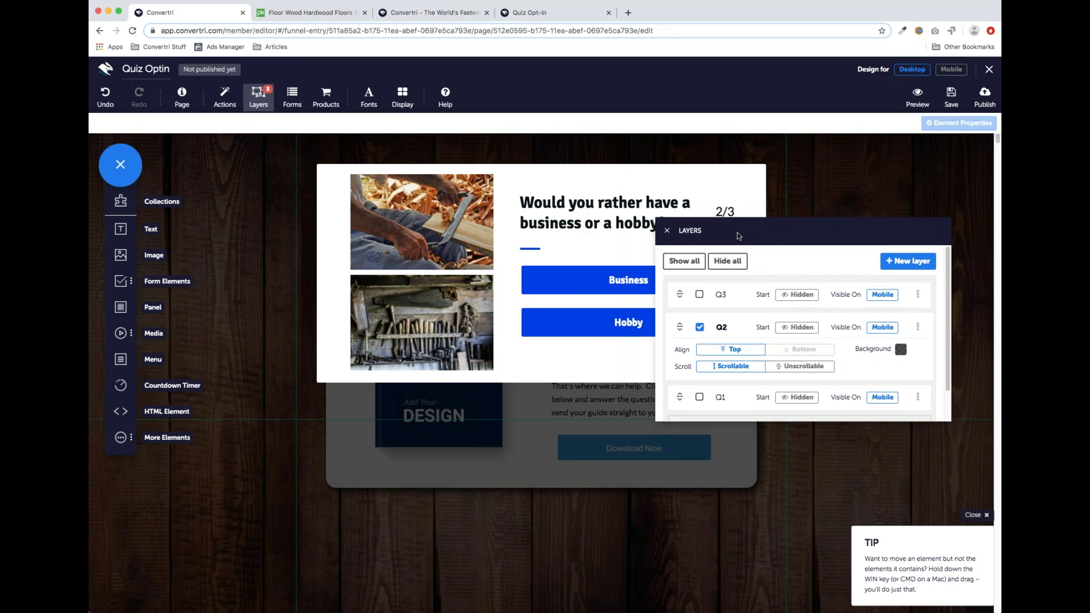
mouse_move(737, 233)
mouse_down()
mouse_move(748, 232)
mouse_move(742, 248)
mouse_up()
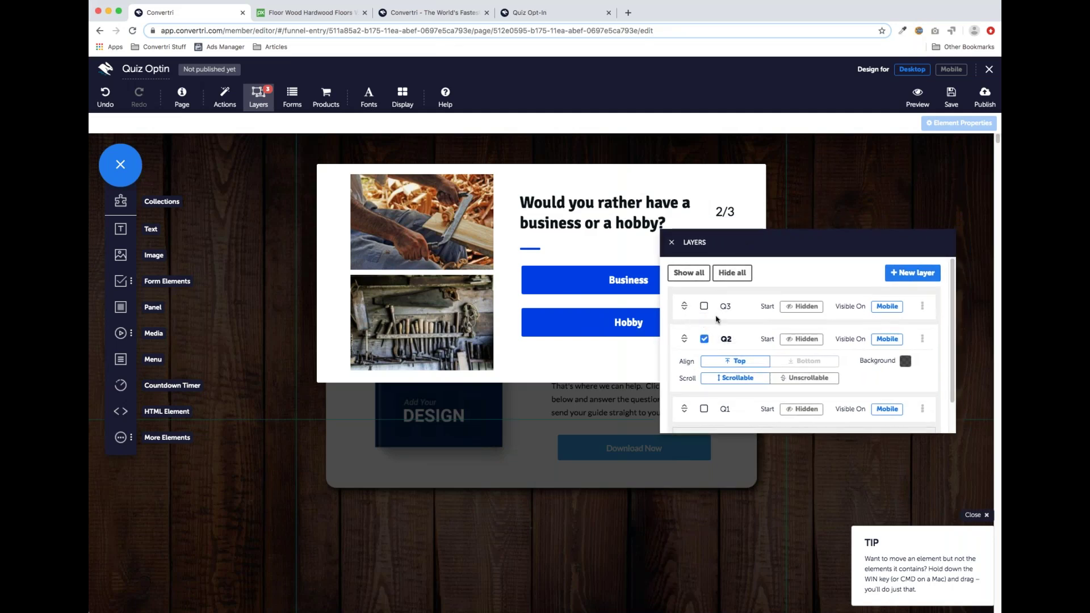
click(705, 339)
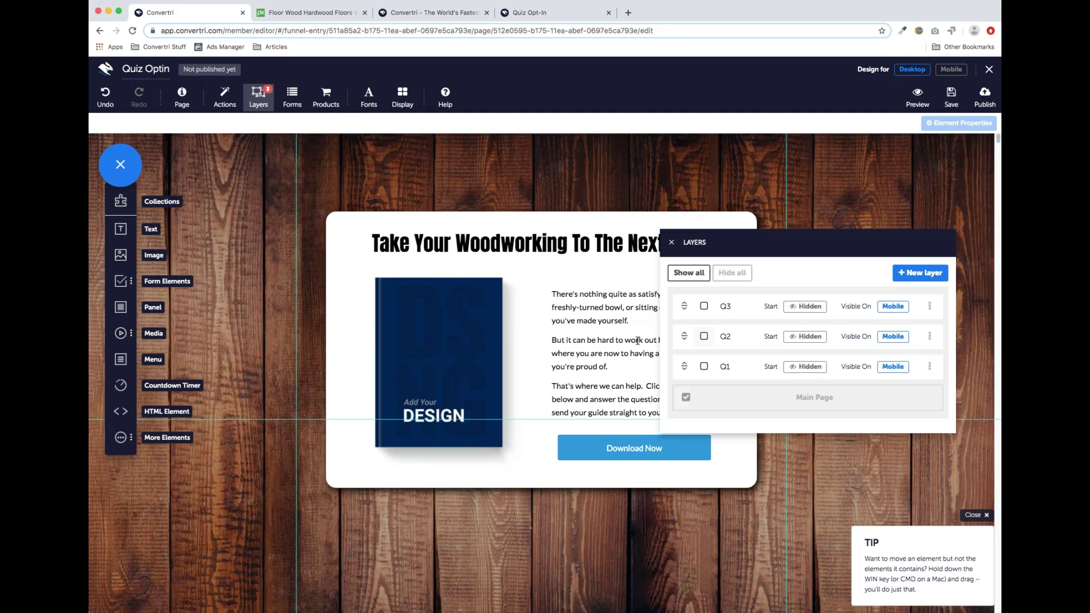
click(704, 367)
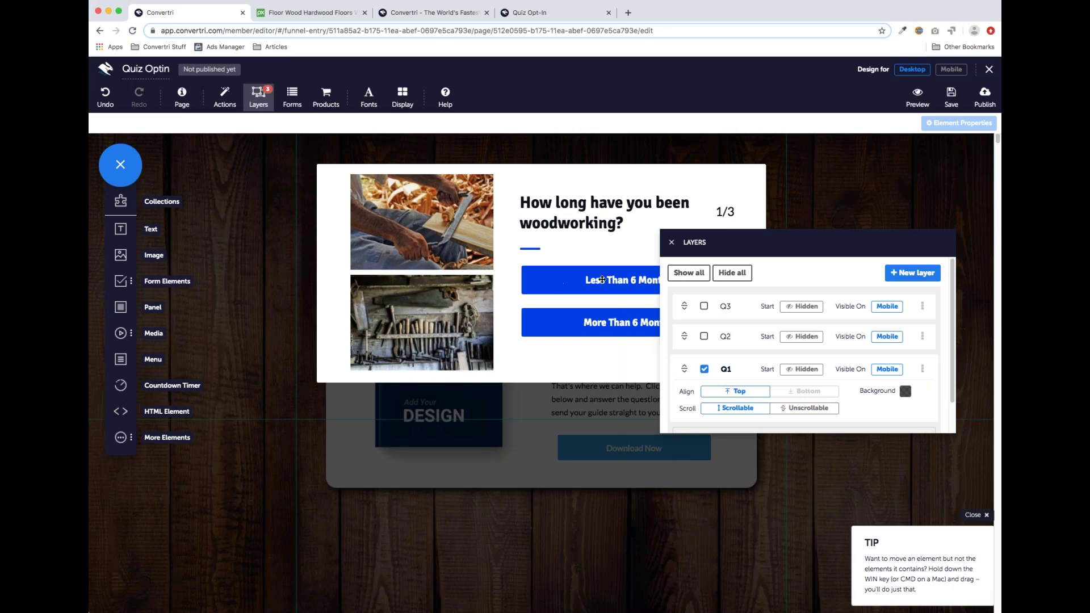
drag(733, 250, 711, 371)
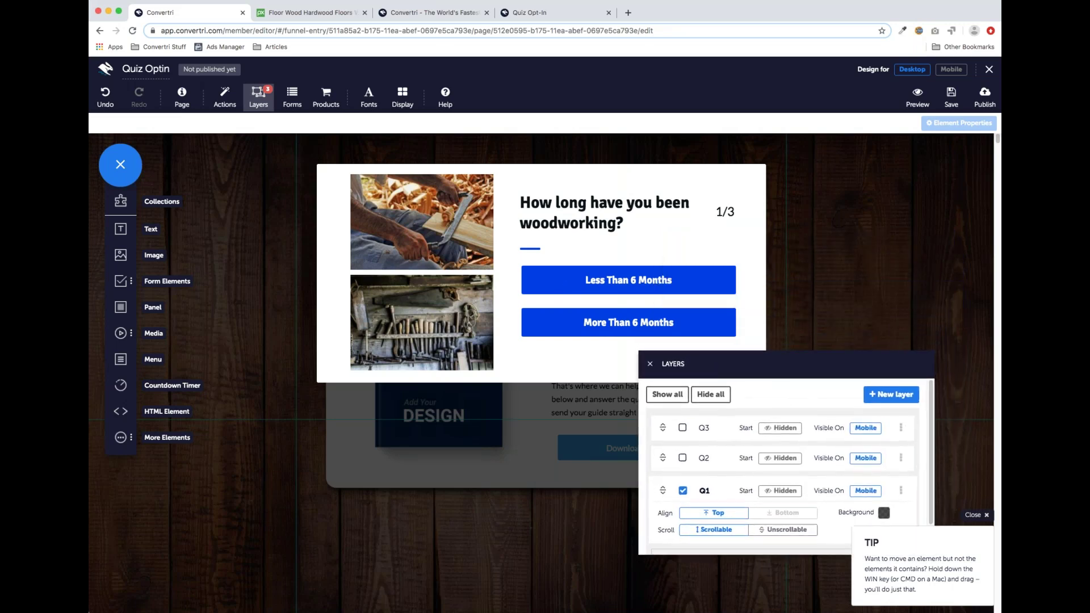
Check the font of the Q1 question and the background fill of the Less Than 6 Months button.
click(595, 219)
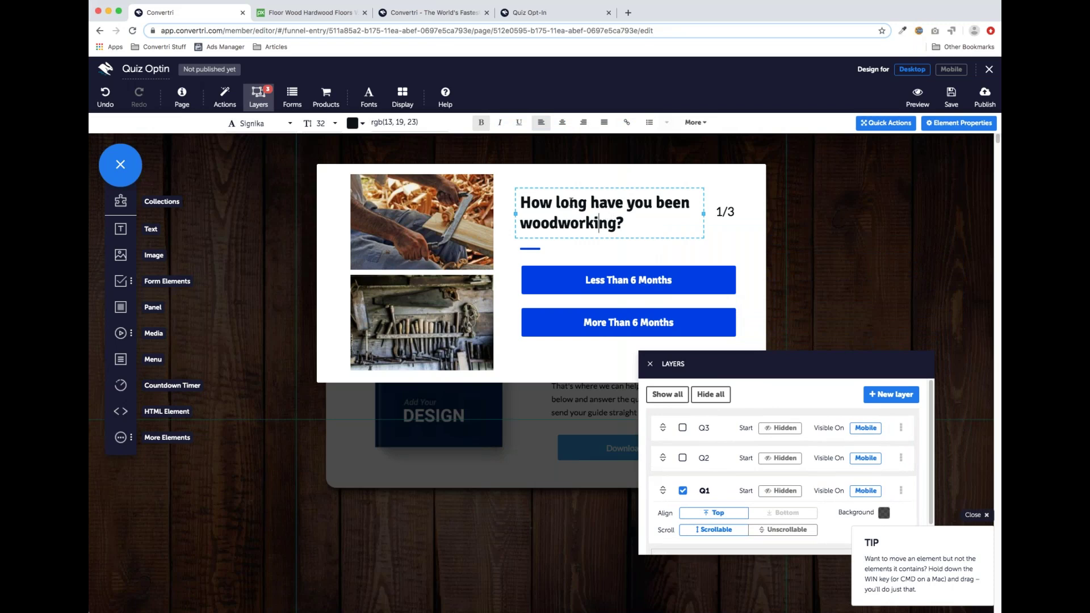
triple_click(570, 206)
click(573, 209)
click(587, 280)
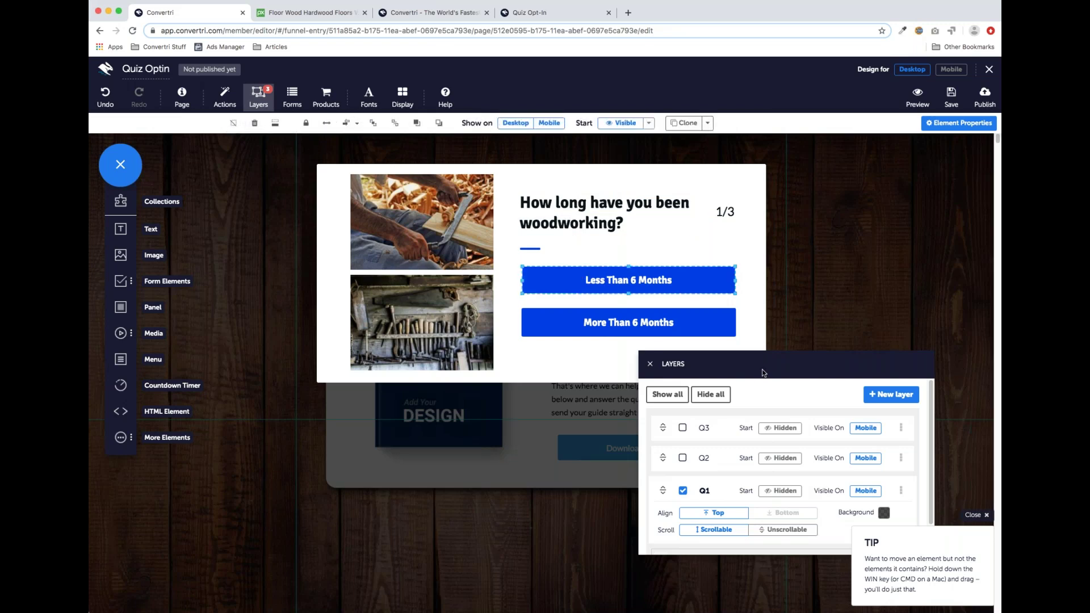
drag(762, 370, 759, 360)
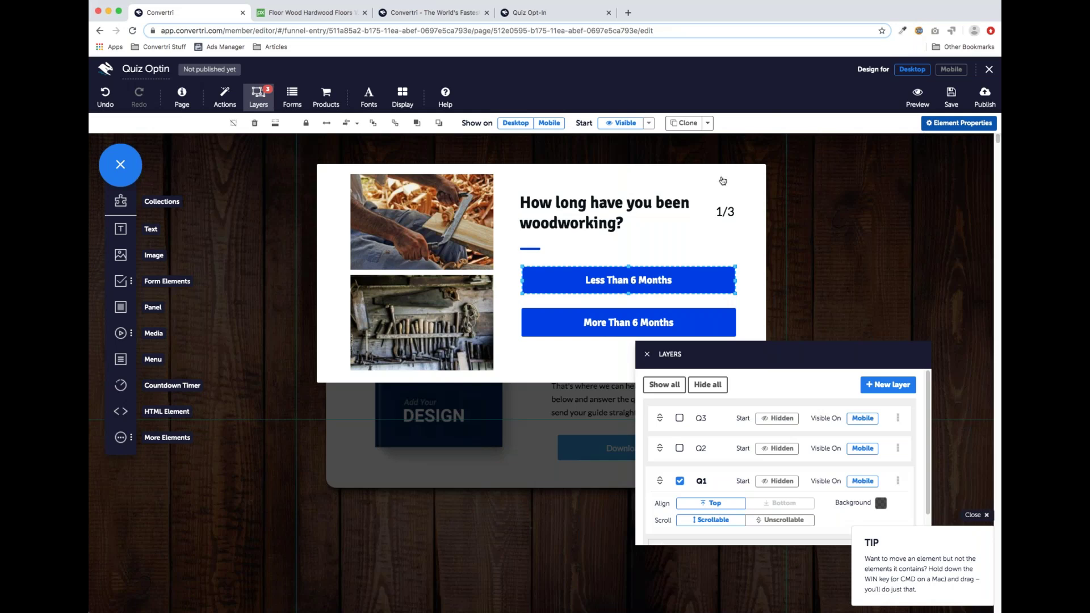
click(959, 123)
click(840, 290)
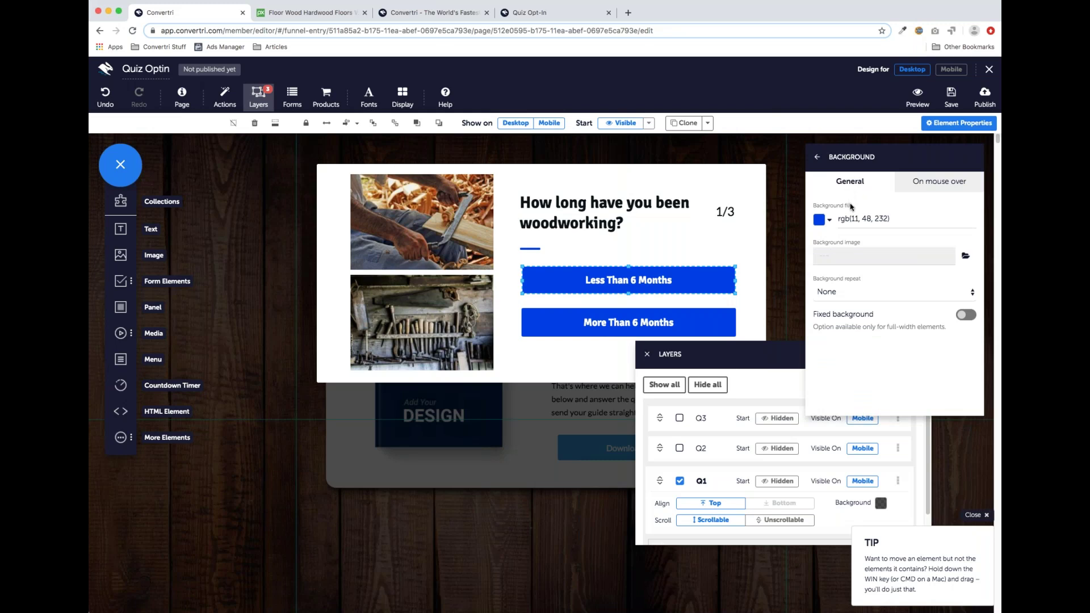
click(818, 158)
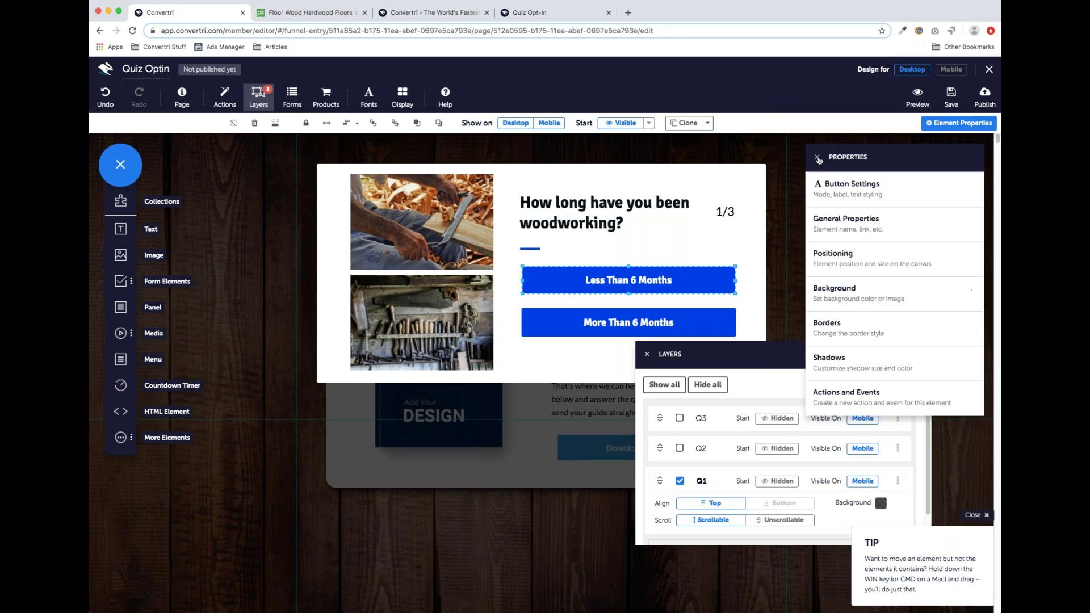
click(646, 356)
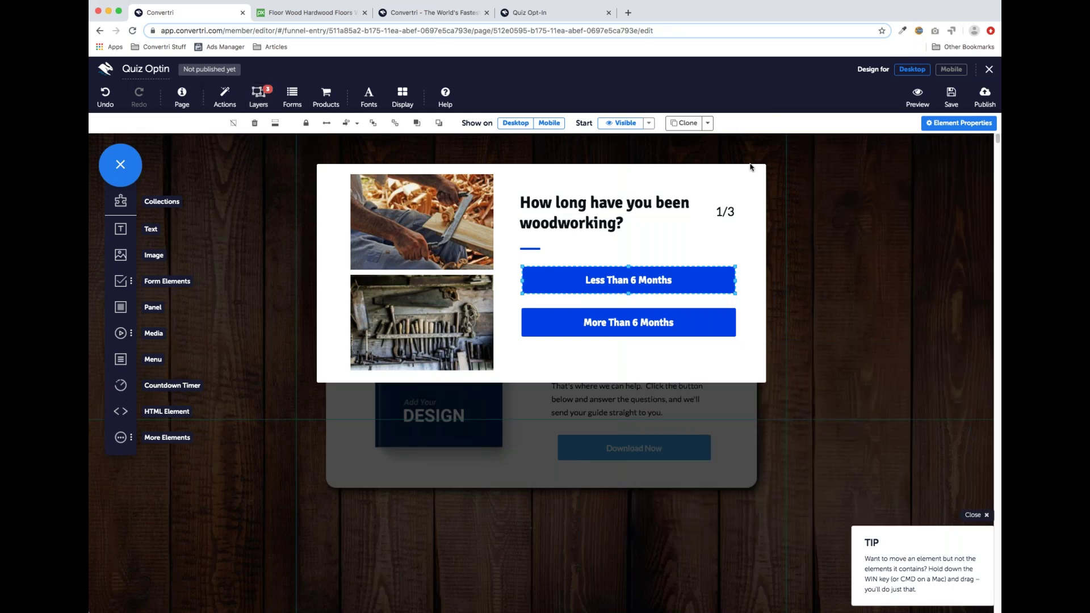
Hide the Q1 layer to return to the main page and clear the layers window from the canvas.
click(255, 100)
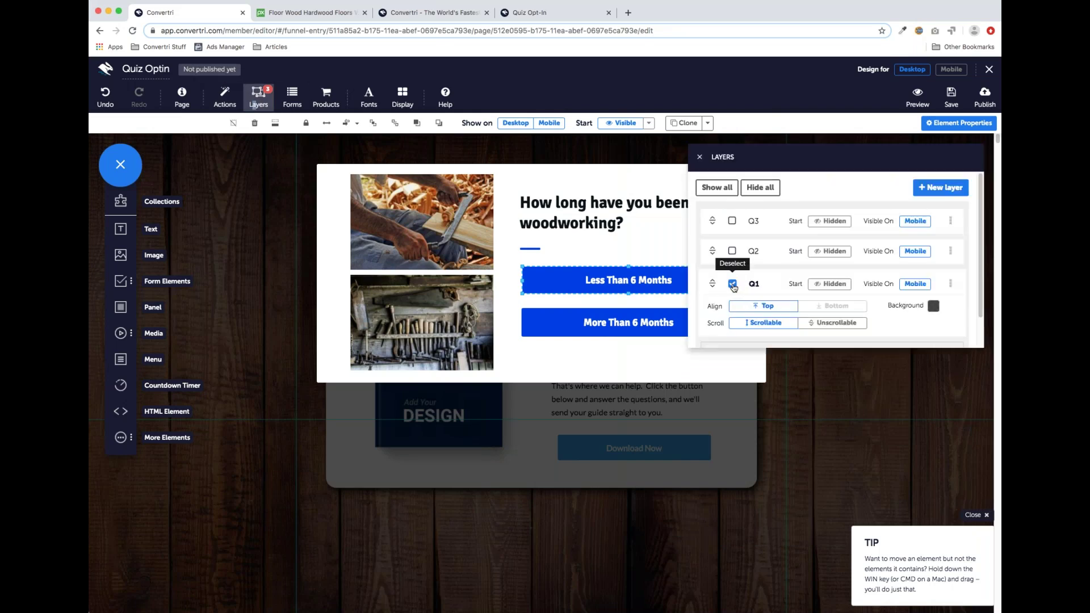
click(732, 281)
click(574, 246)
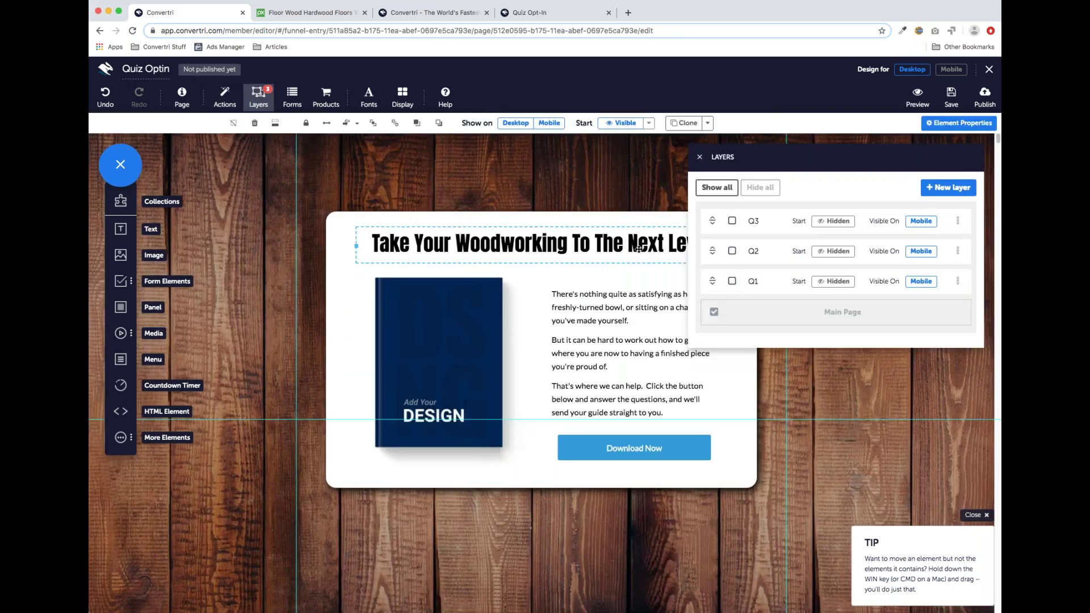
click(700, 158)
Set the main page headline "Take Your Woodworking To The Next Level" in bold Signika.
drag(371, 245, 717, 248)
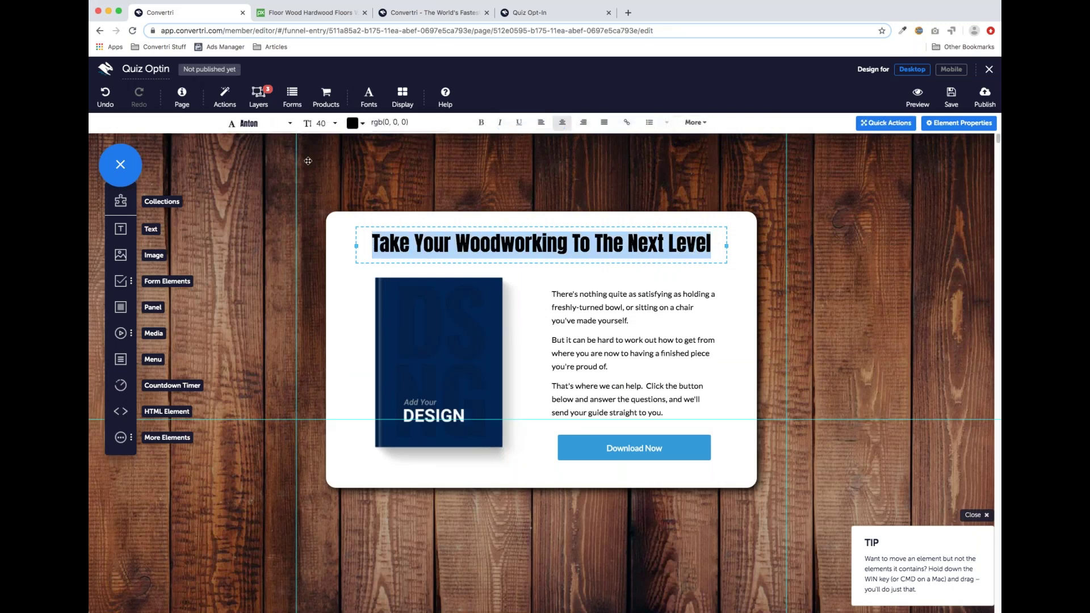
click(244, 123)
scroll(273, 177, down, 15)
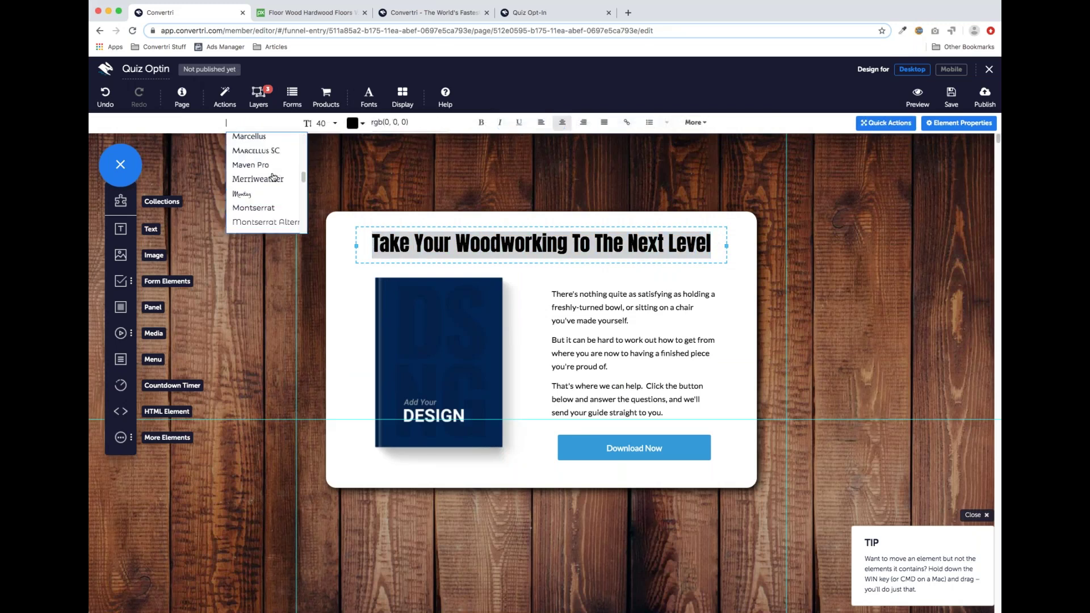
scroll(274, 177, down, 8)
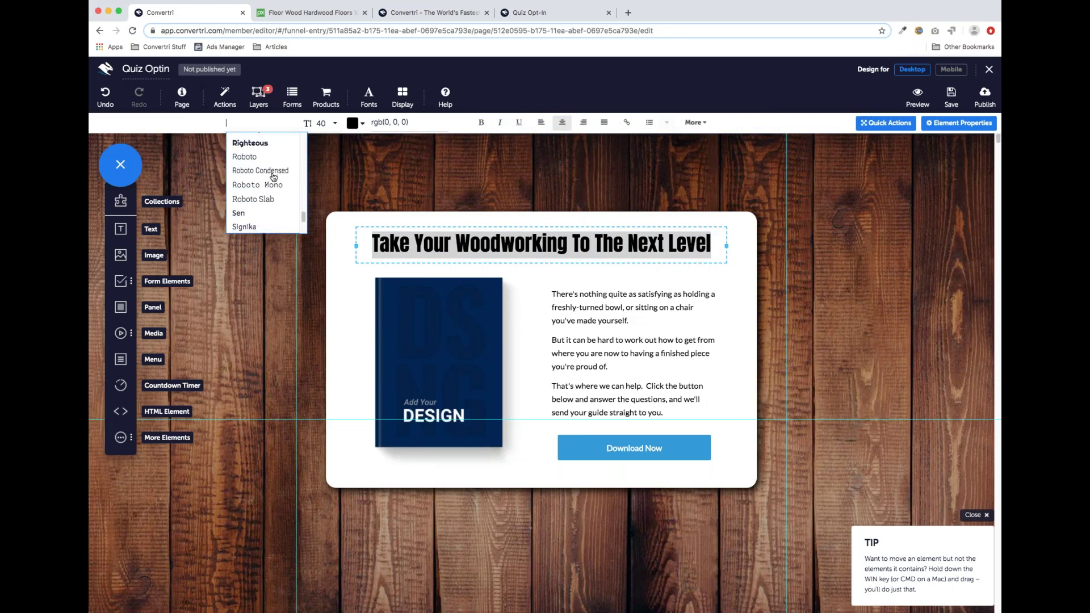
click(262, 162)
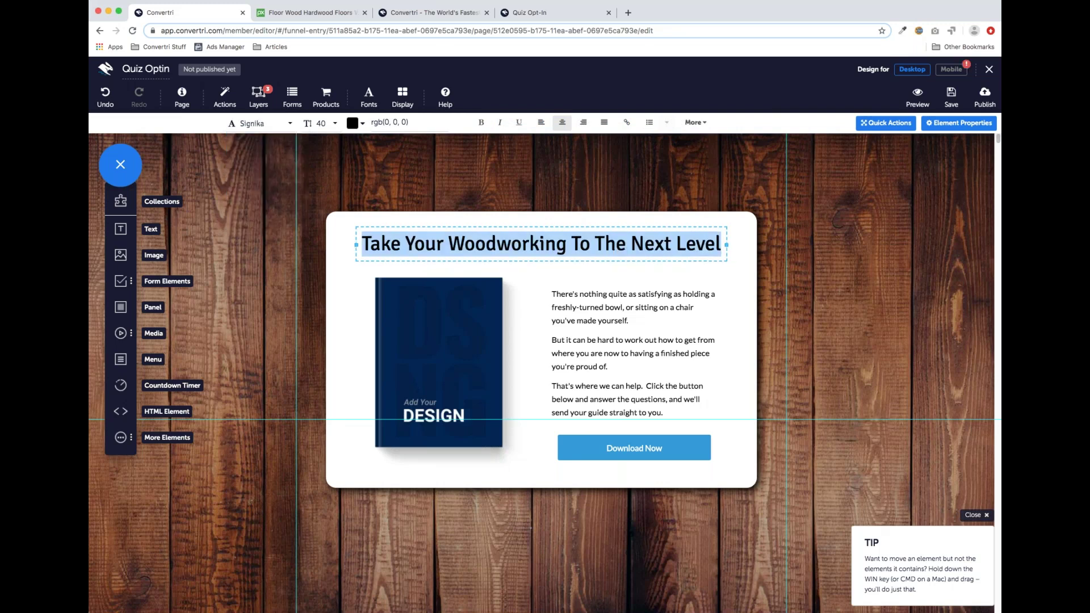
click(483, 128)
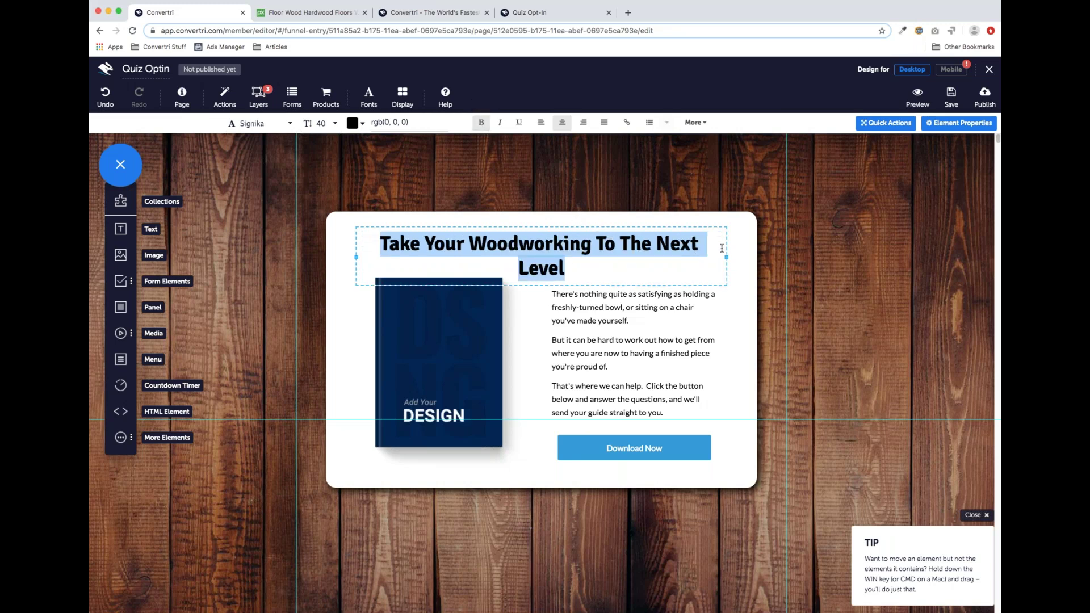
Widen the headline's text box so it fits on one line, and center it horizontally in the white panel.
drag(728, 259, 749, 257)
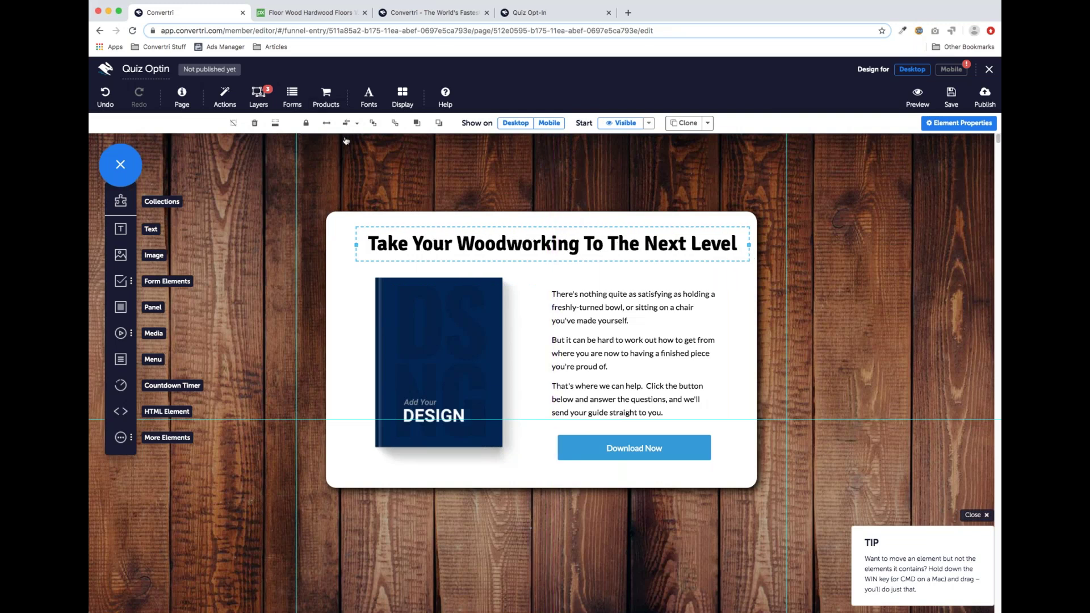
click(347, 125)
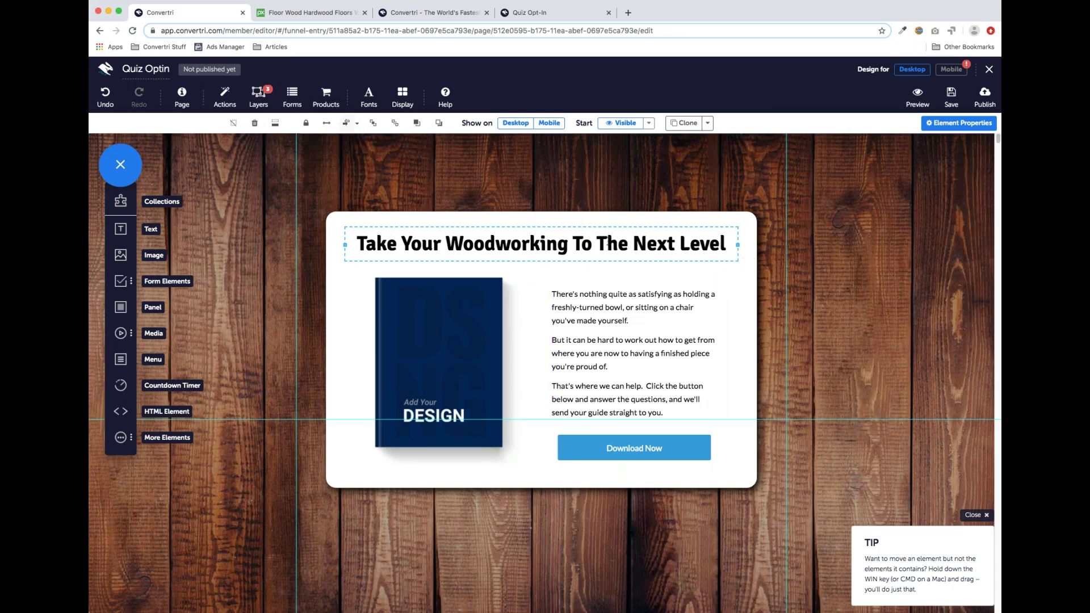
Set the background fill of the Download Now button to rgb(11, 48, 232).
click(619, 455)
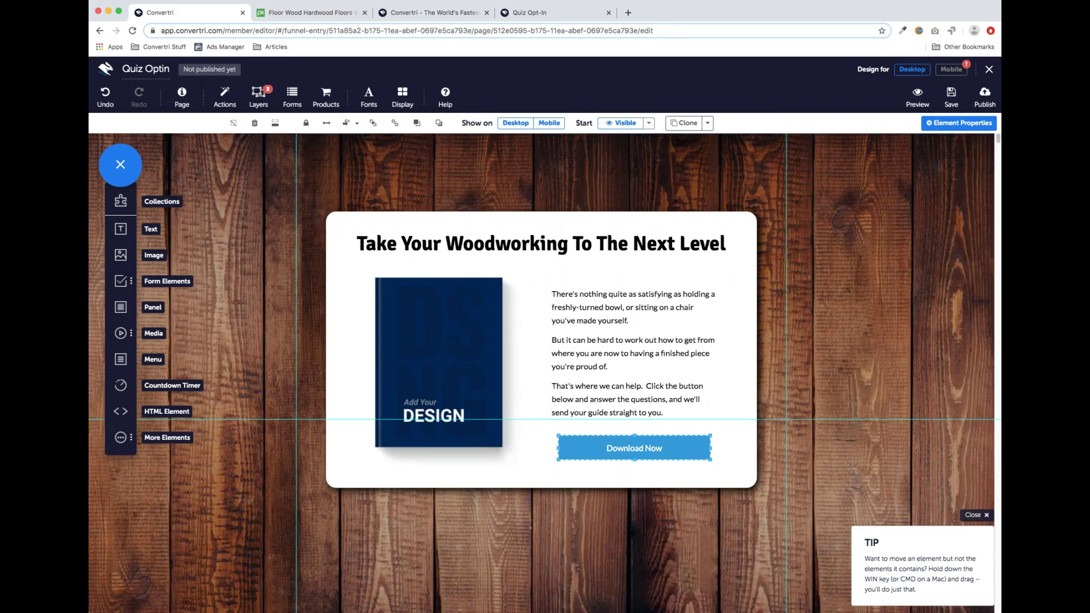
click(934, 128)
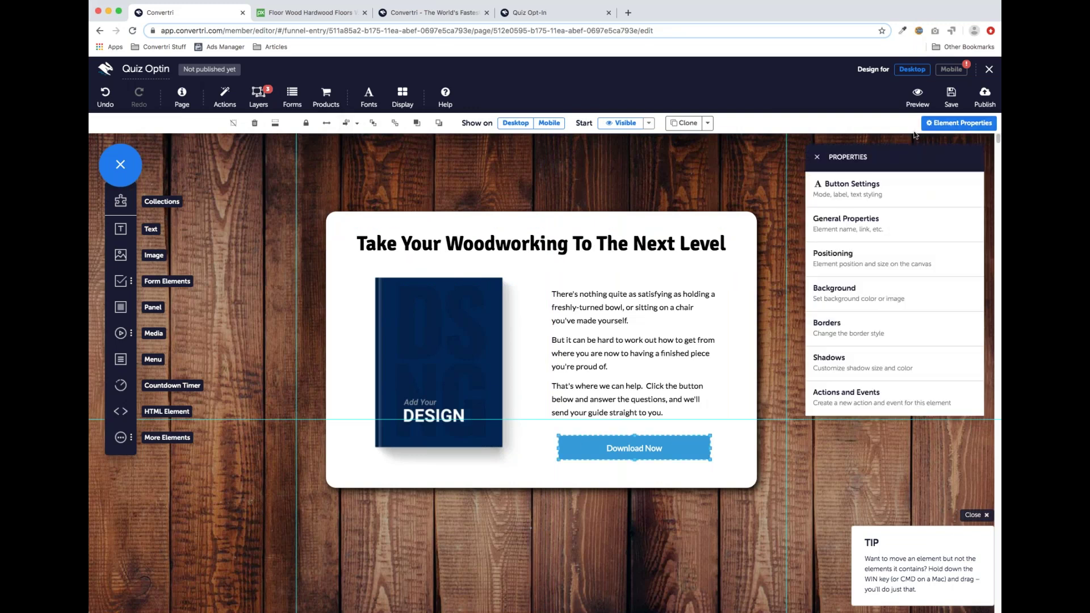
click(889, 301)
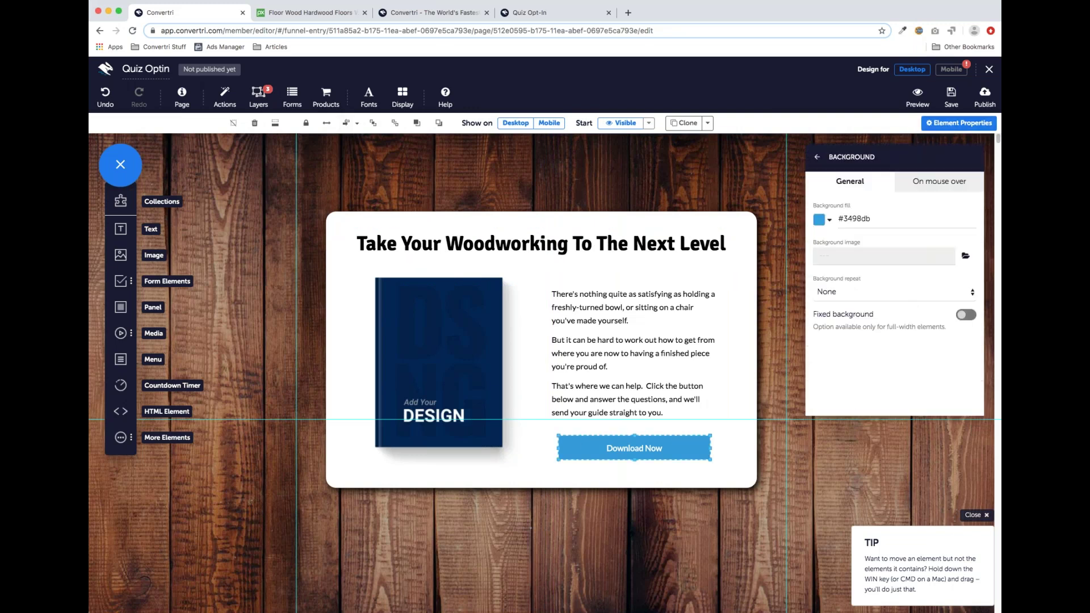
click(831, 221)
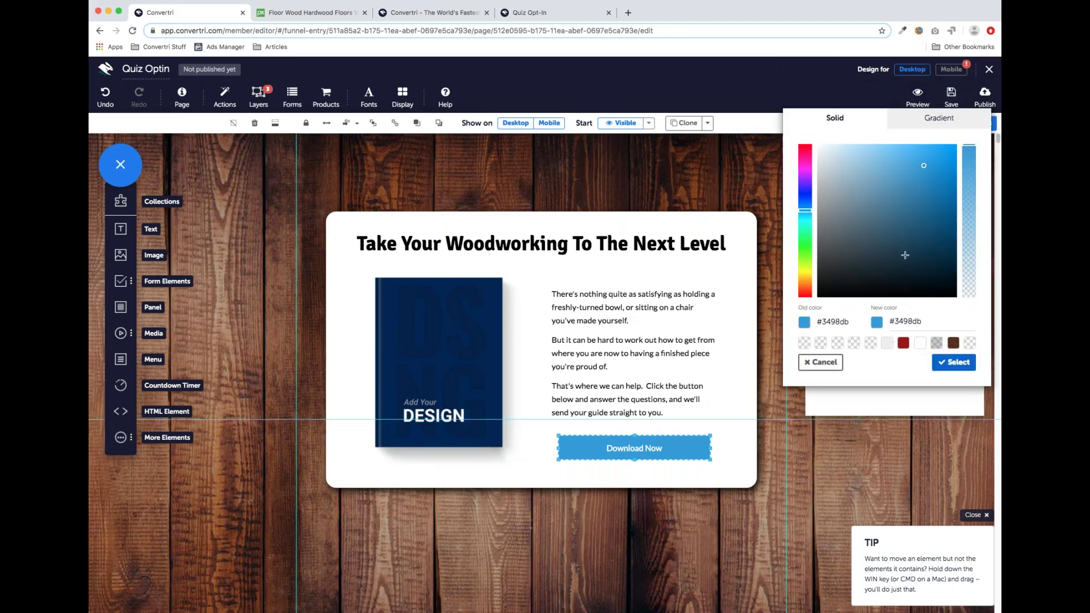
click(906, 243)
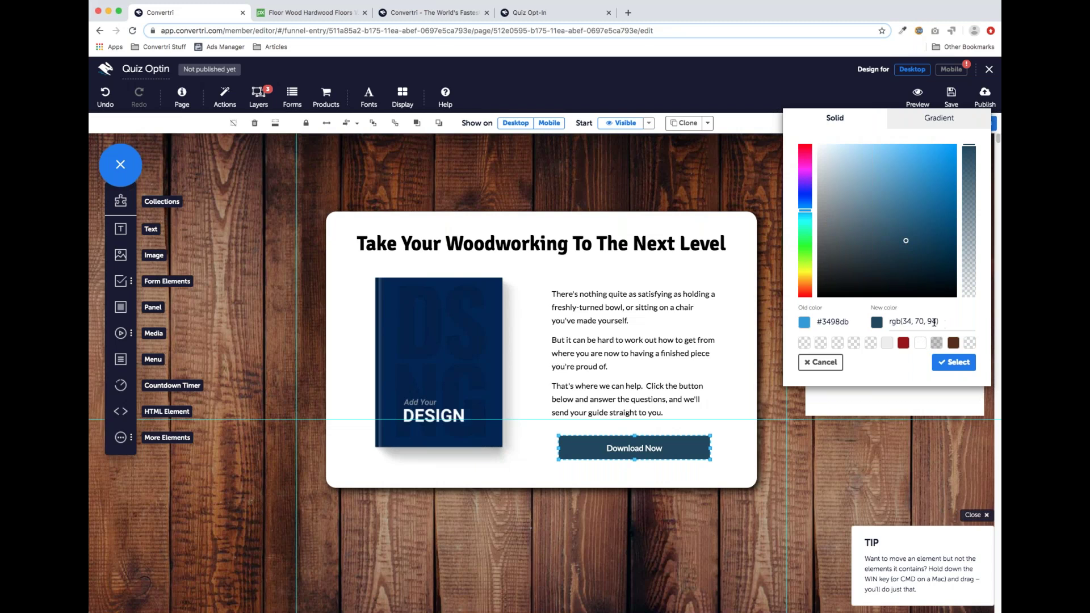
drag(937, 323, 905, 323)
click(934, 348)
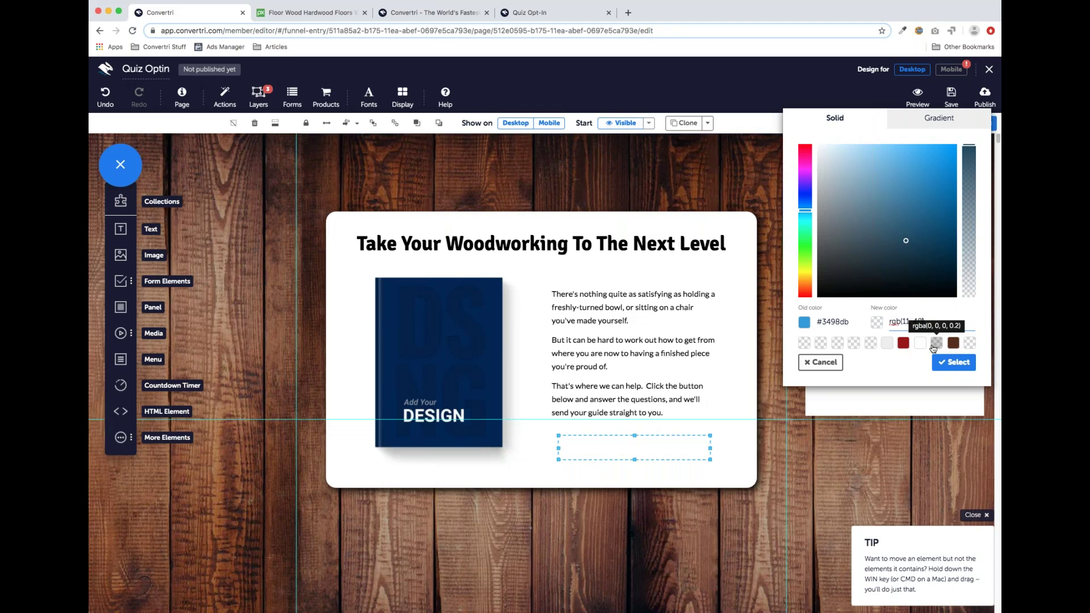
text(232))
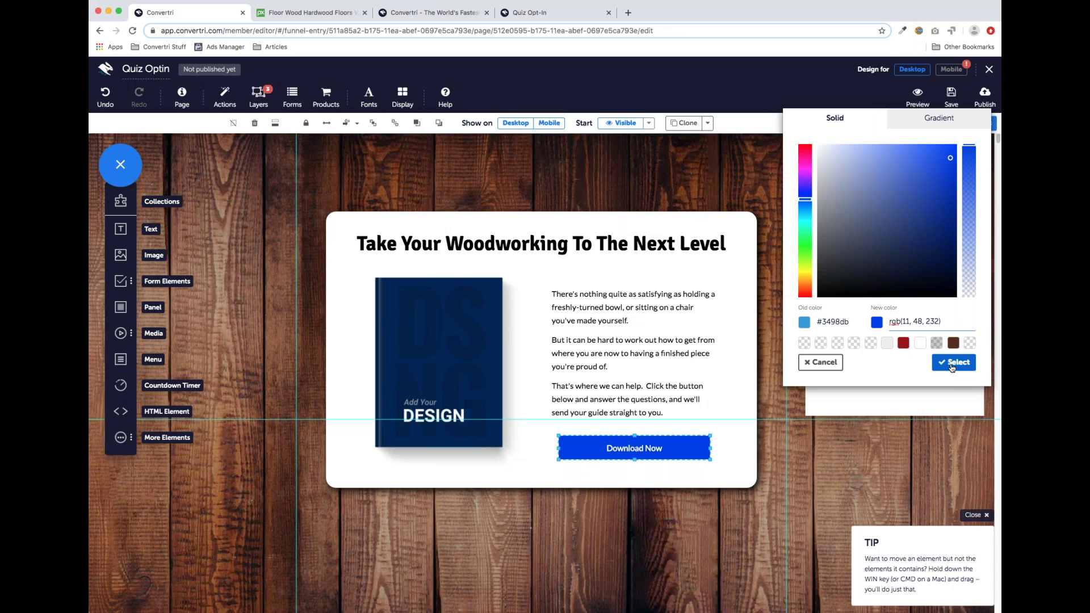
click(952, 364)
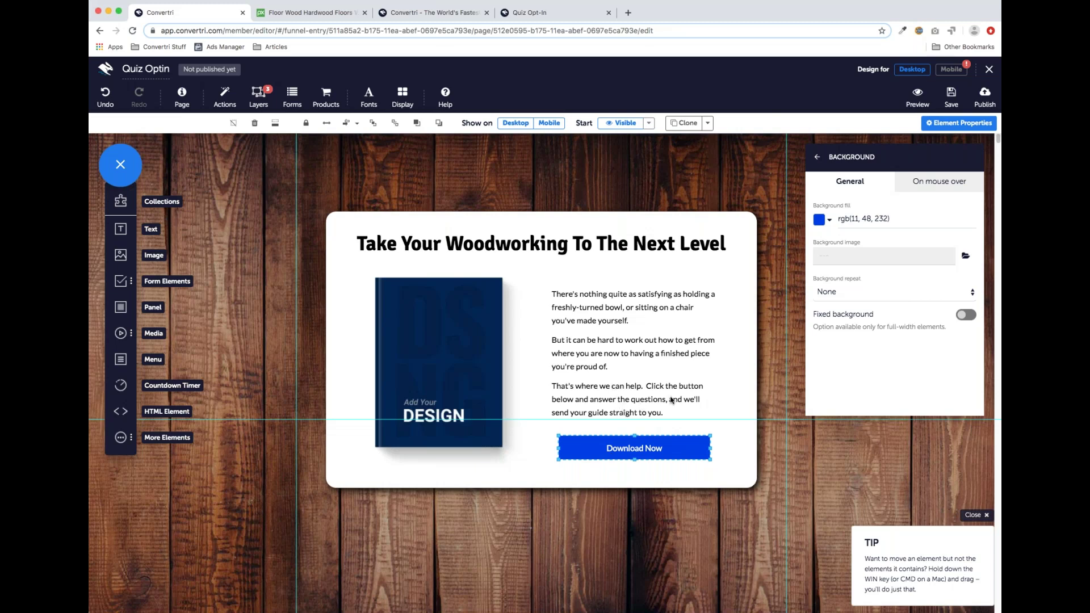
click(817, 157)
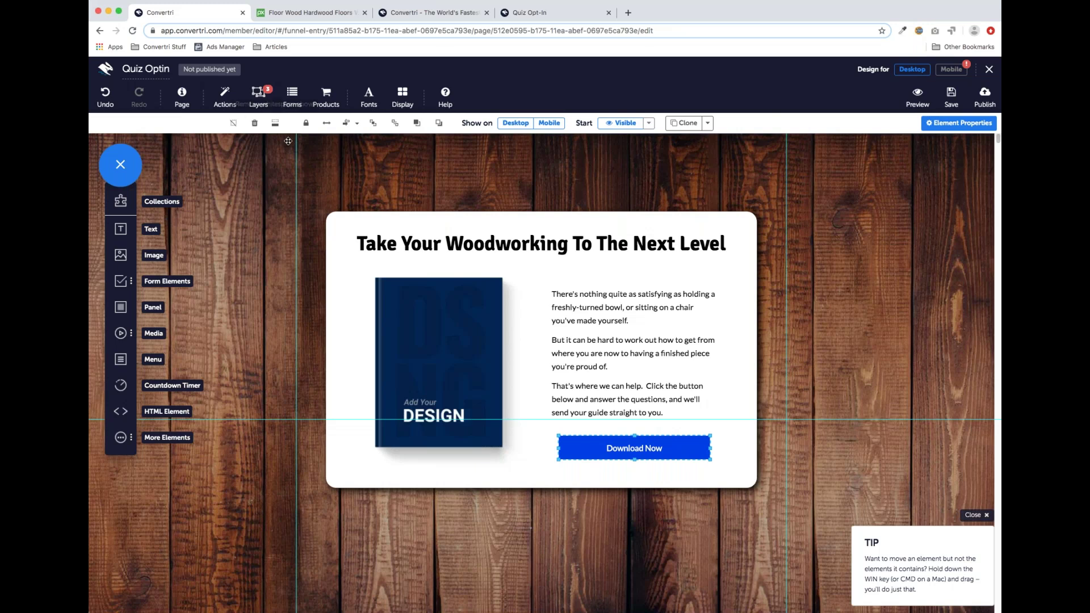
Start a new layer and choose the 2-Step Opt-In 4 template from the Convertri Layers library.
click(263, 103)
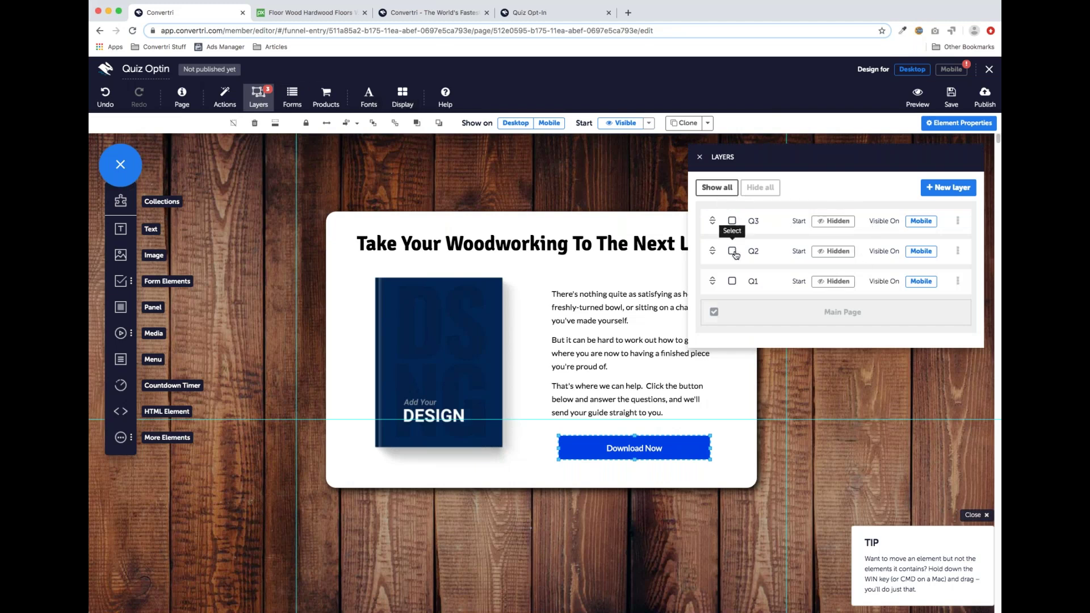
click(936, 189)
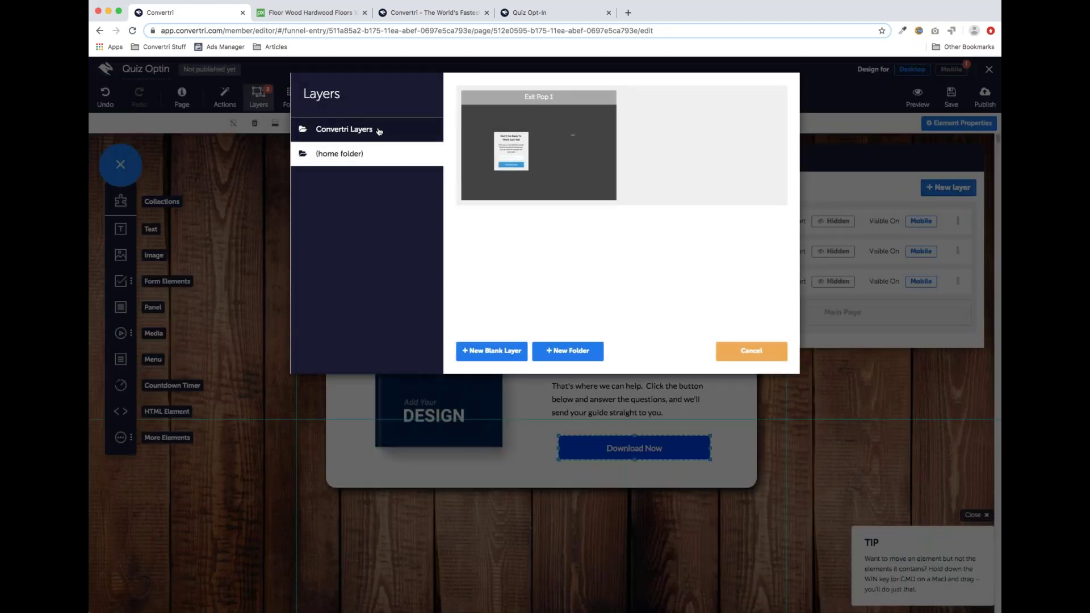
click(379, 131)
scroll(588, 173, down, 1)
scroll(588, 174, down, 3)
scroll(588, 179, down, 1)
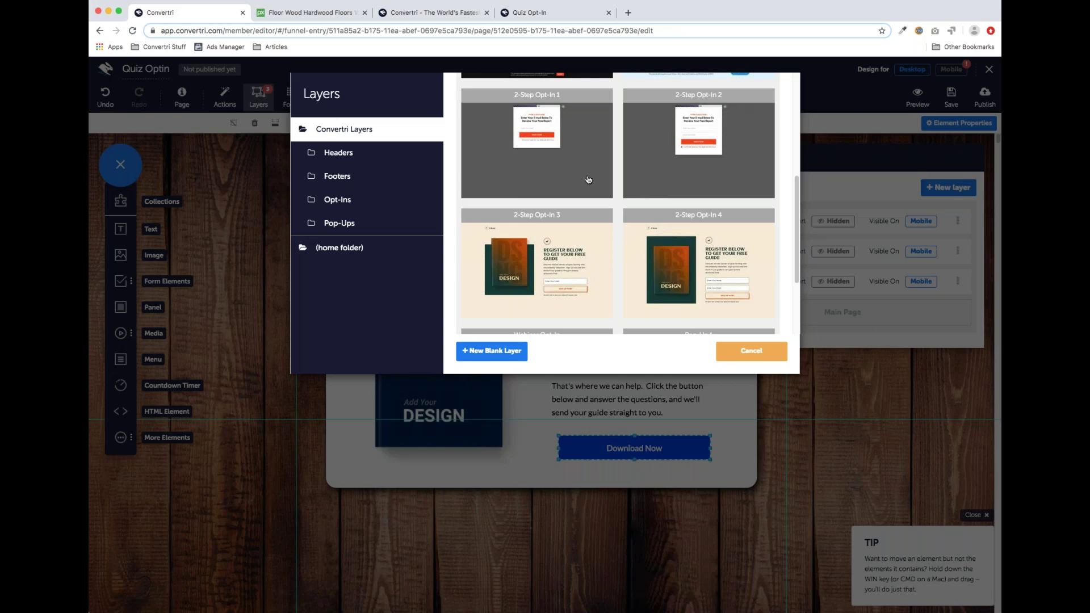
scroll(588, 180, down, 3)
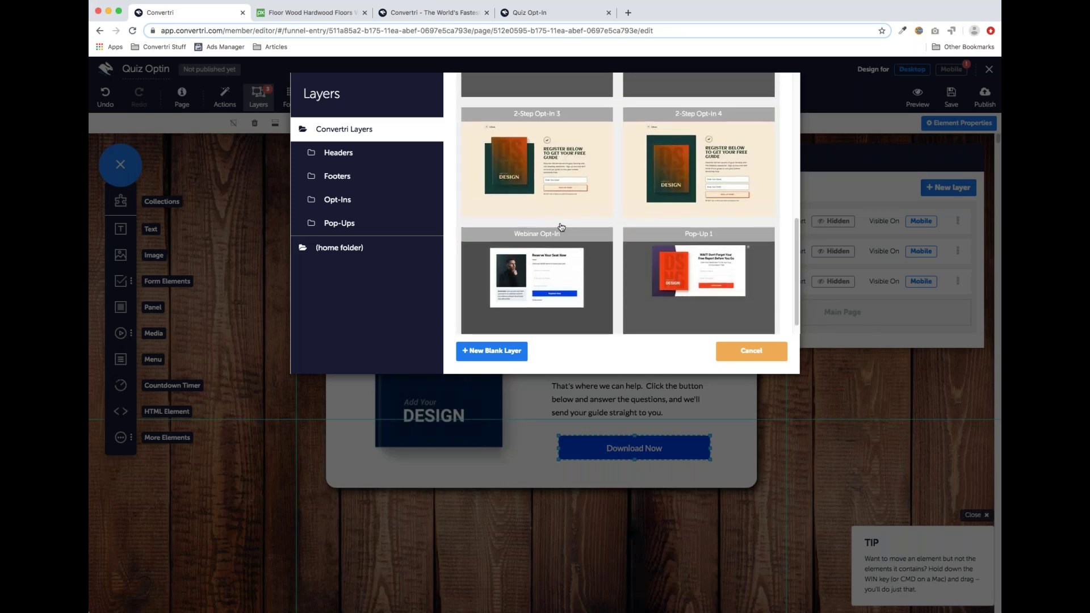
scroll(561, 227, up, 1)
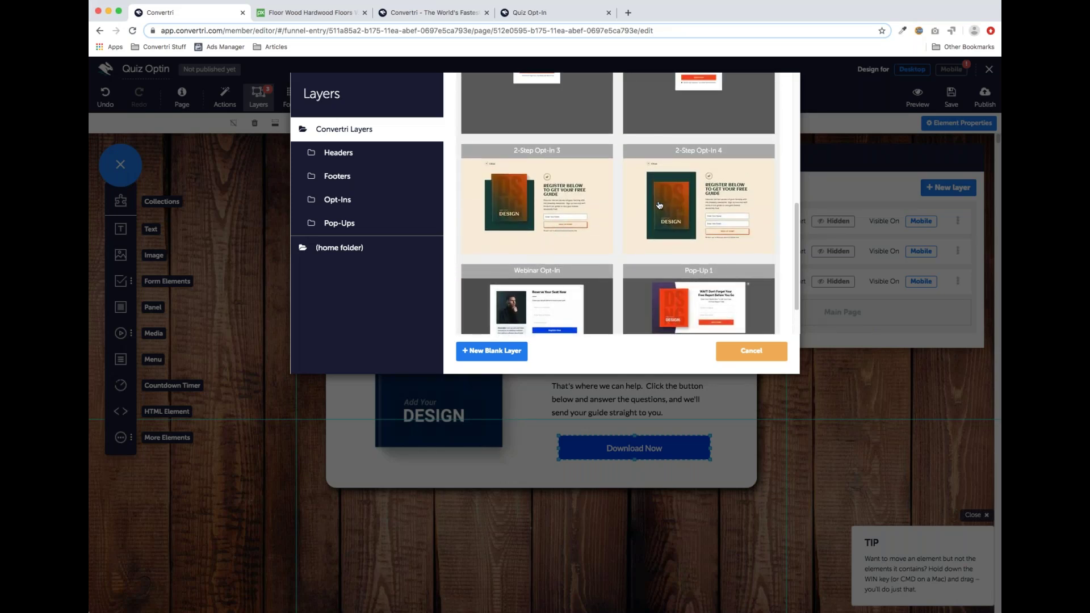
scroll(641, 207, up, 2)
scroll(565, 192, down, 2)
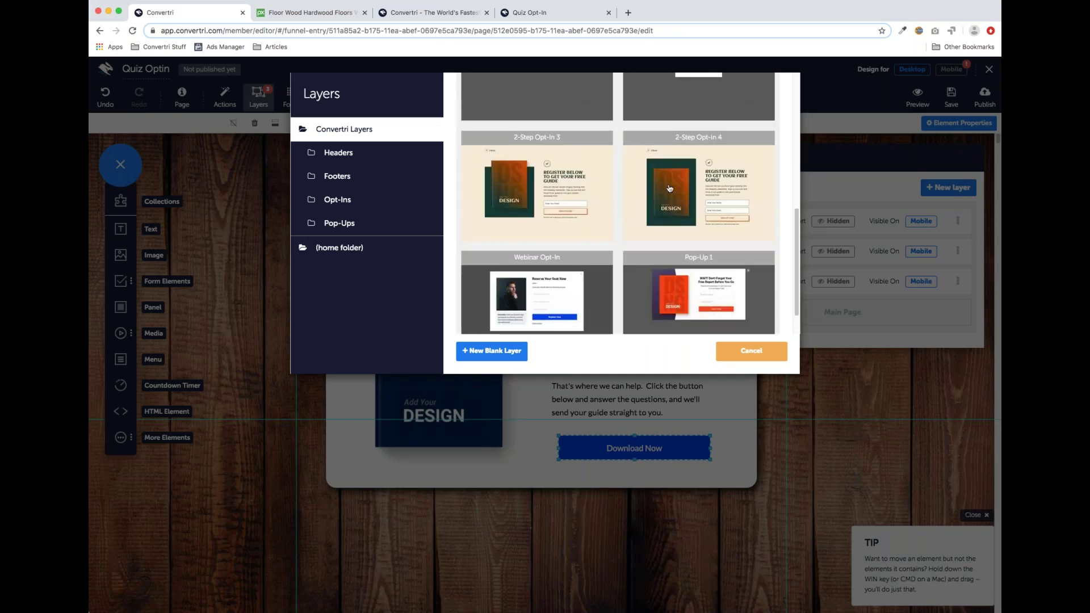
click(719, 182)
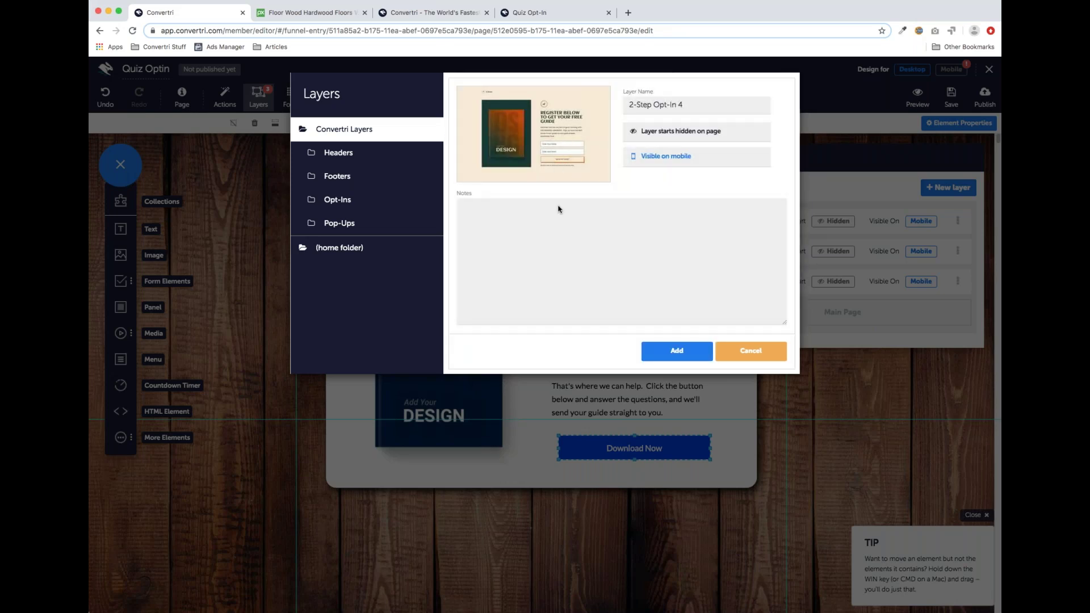
Add the chosen template as a layer named "A1 Blueprints" and clear the layers window from the canvas.
click(686, 357)
drag(460, 136, 405, 137)
text(A)
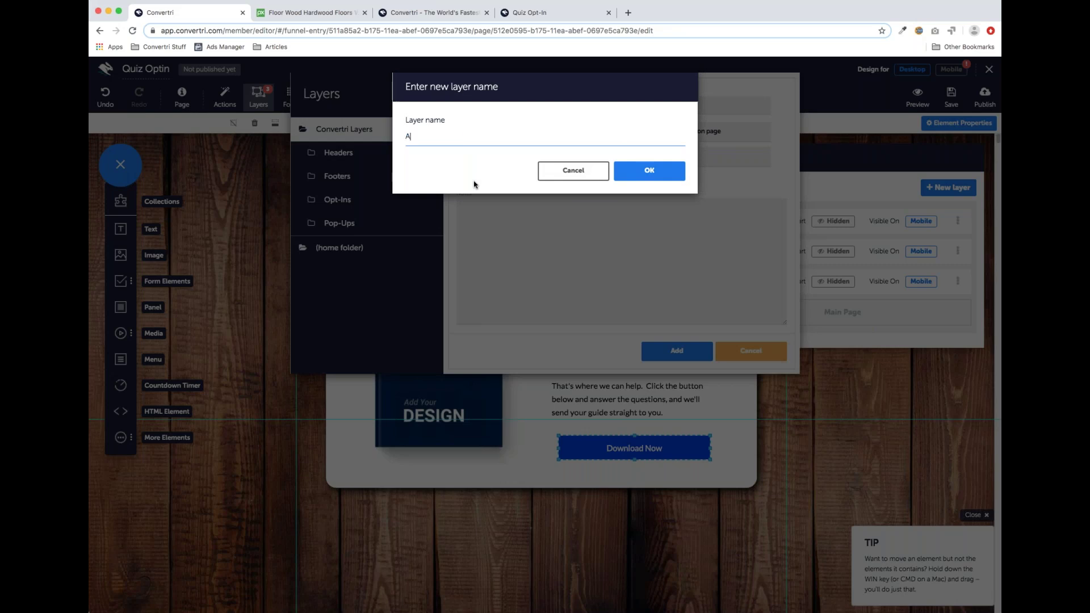
text(1 Bluepreint)
text(ts)
click(653, 171)
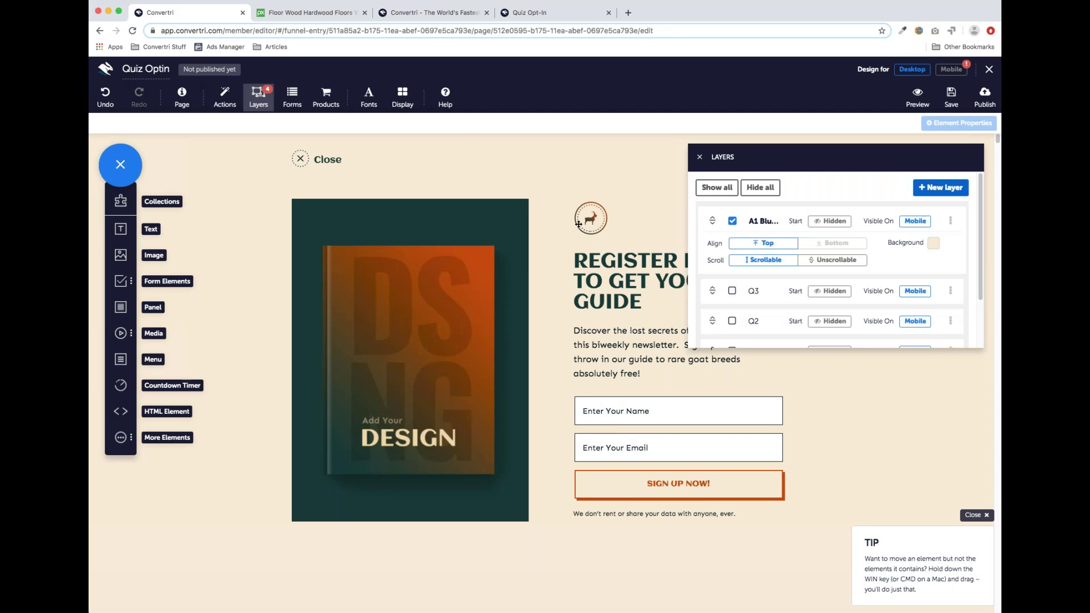
drag(761, 166, 716, 166)
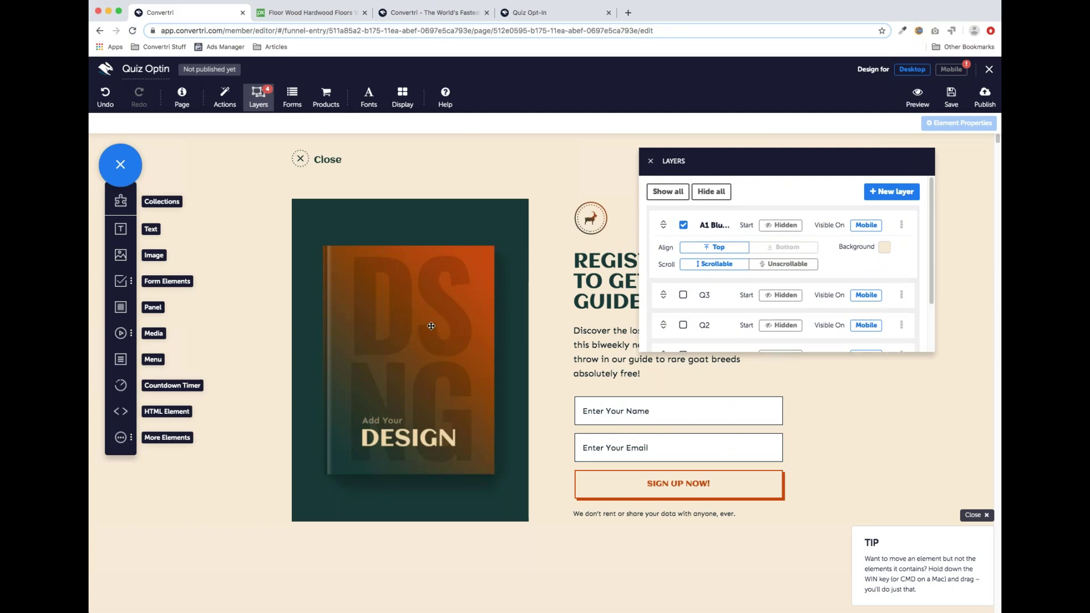
click(652, 162)
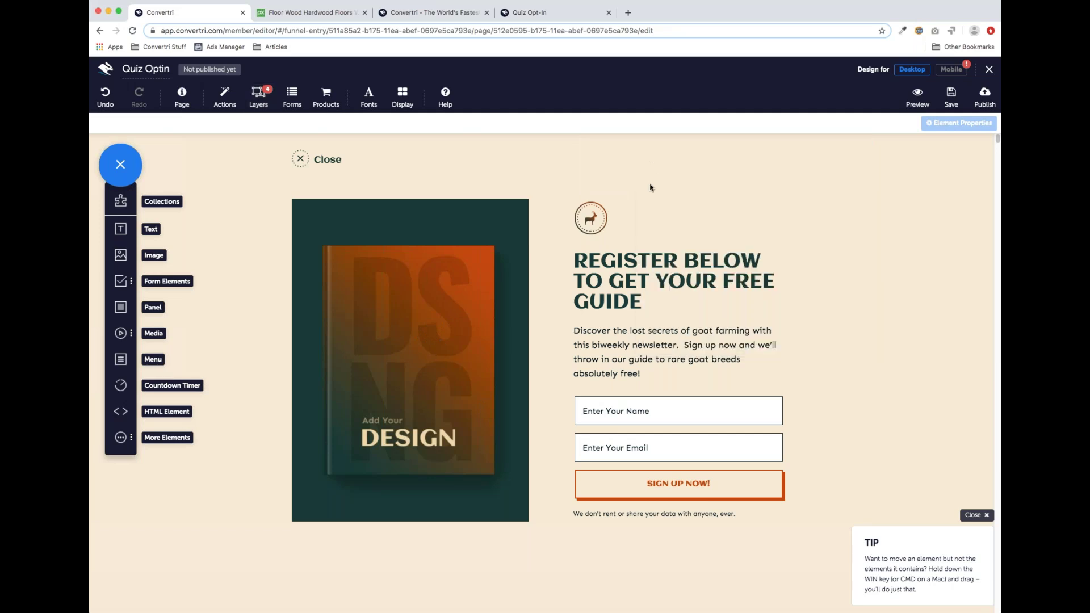
Replace the orange book cover image with Report-cover-mockup.png from the media gallery's home folder.
click(410, 314)
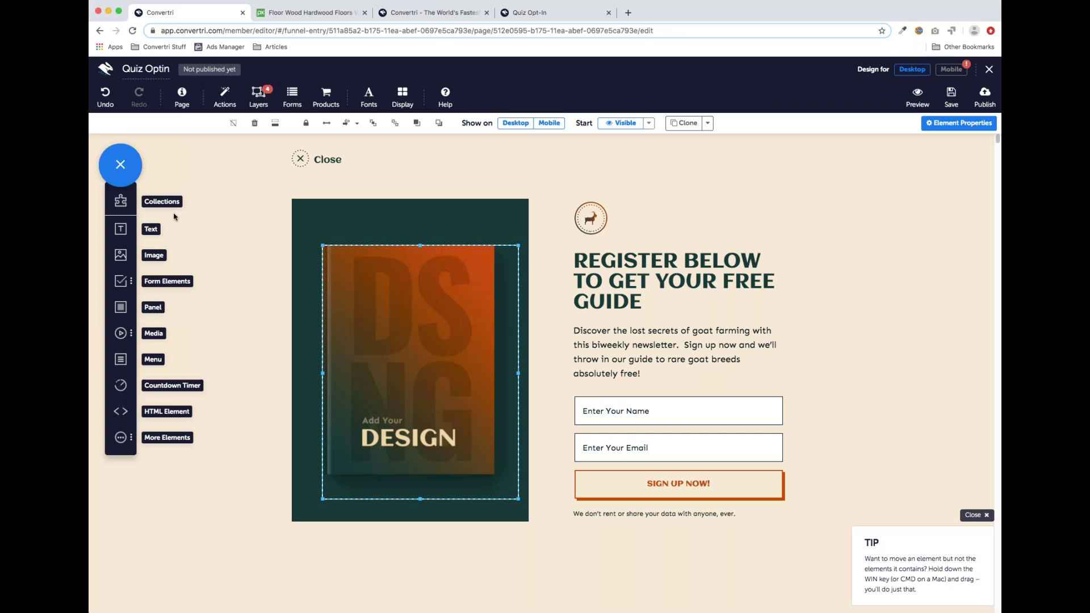
click(958, 122)
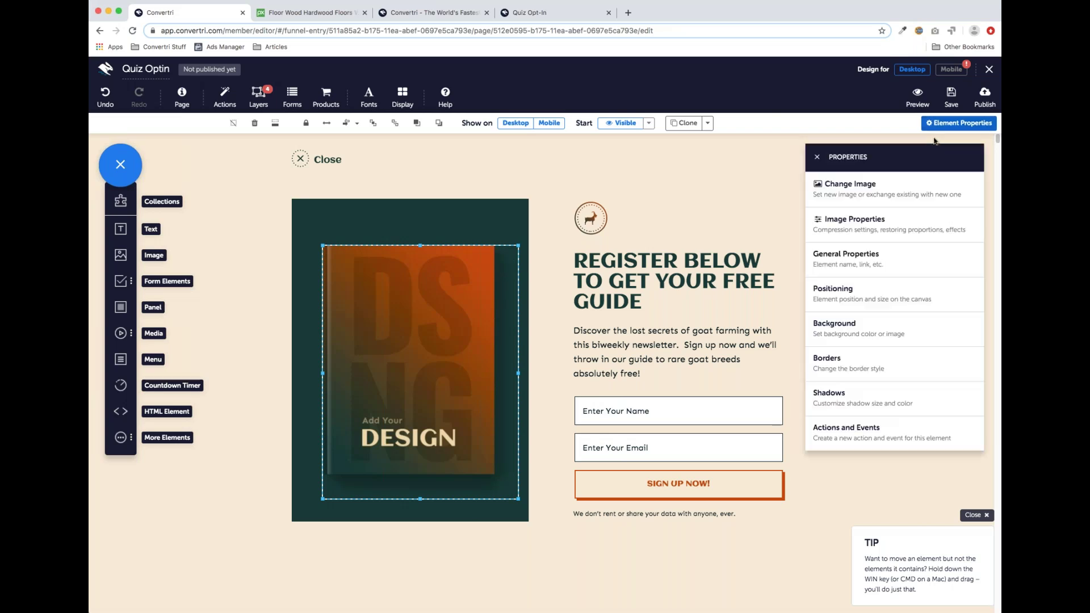
click(877, 188)
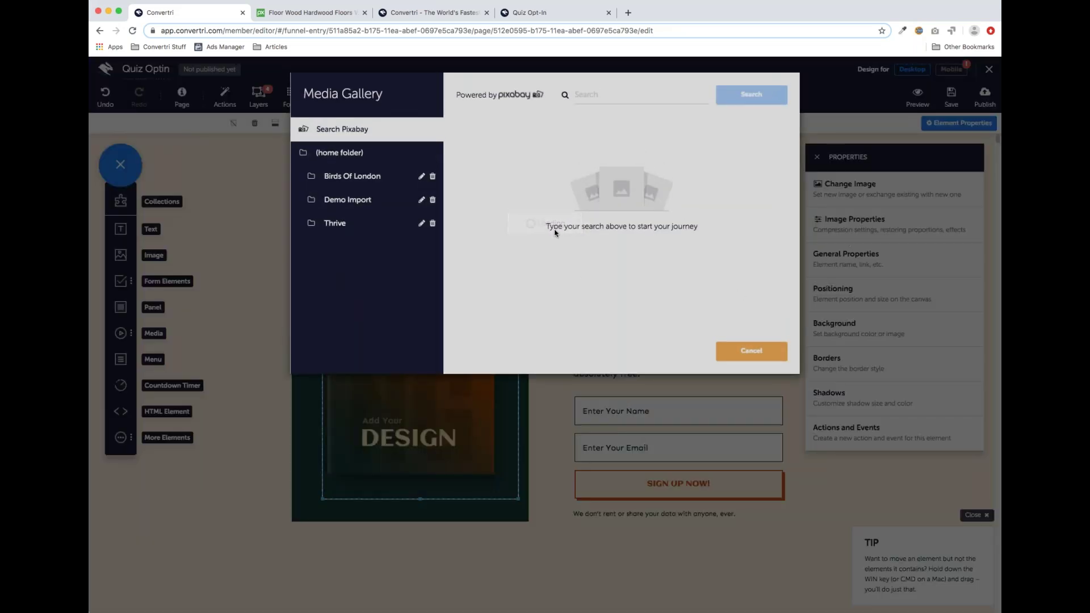
click(344, 154)
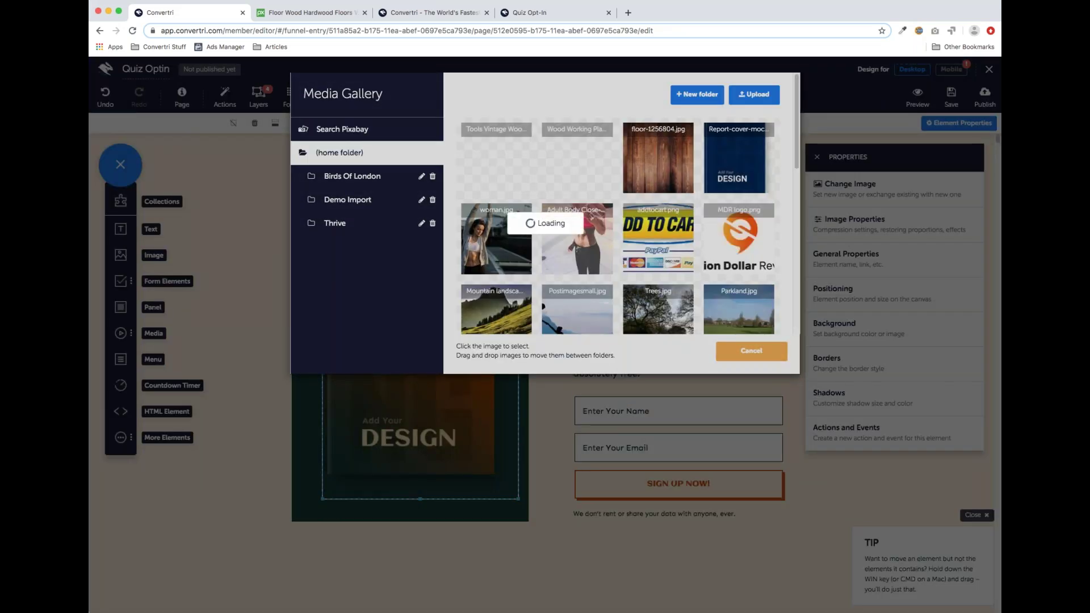
click(740, 157)
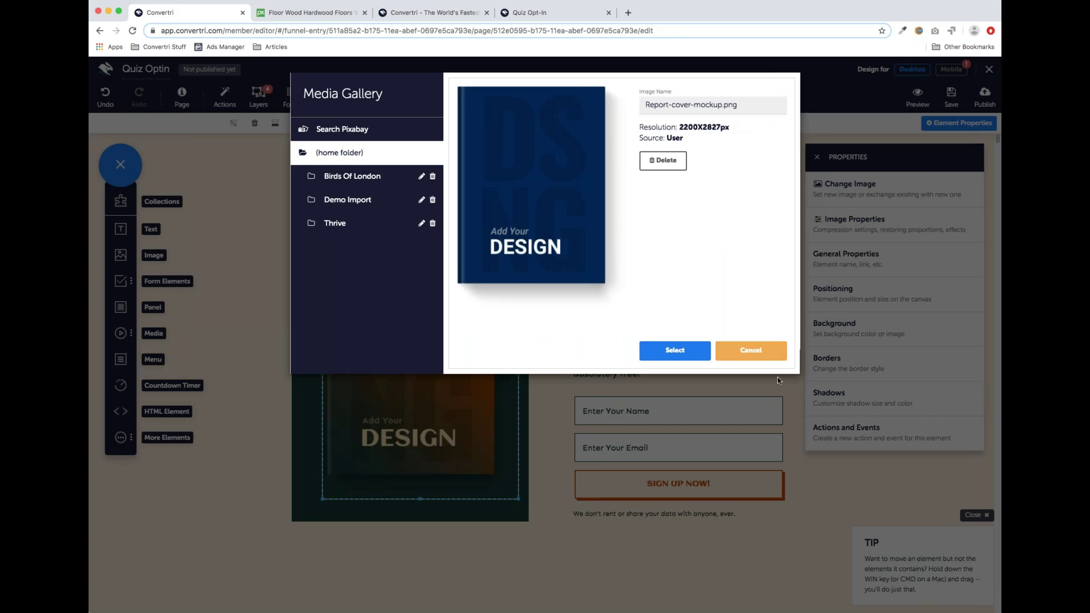
click(675, 351)
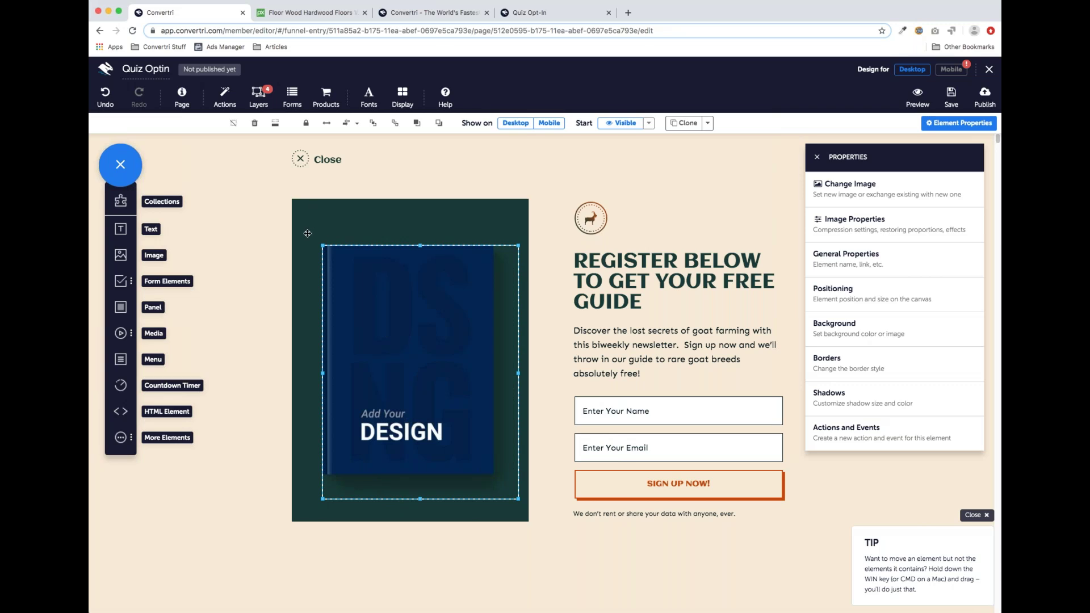
Change the background fill of the dark green panel behind the book to a brighter teal, about rgb(10, 110, 102).
click(309, 255)
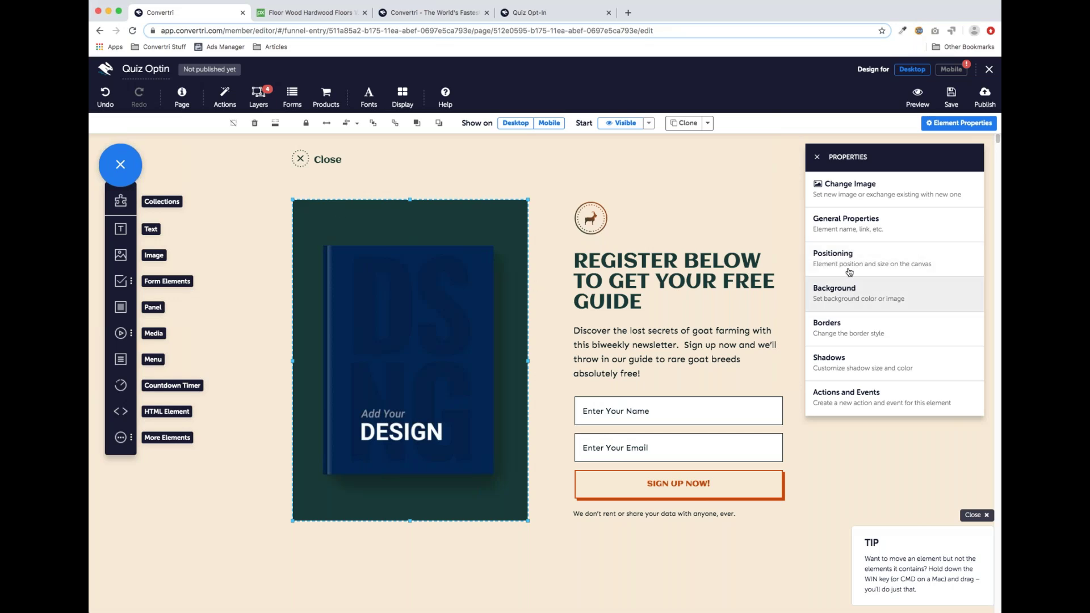
click(851, 294)
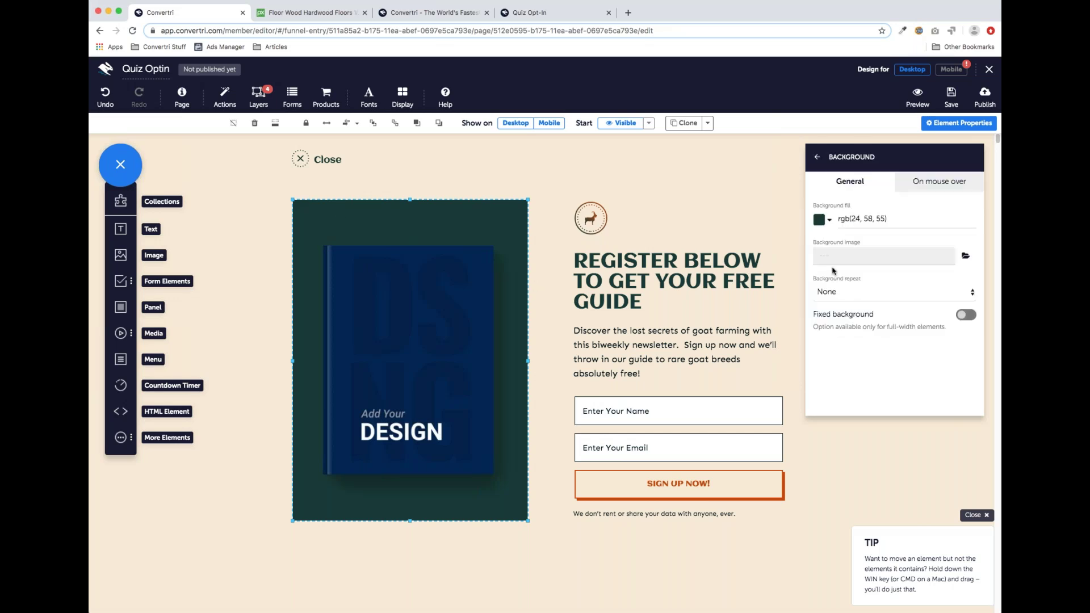
click(819, 221)
drag(901, 261, 945, 233)
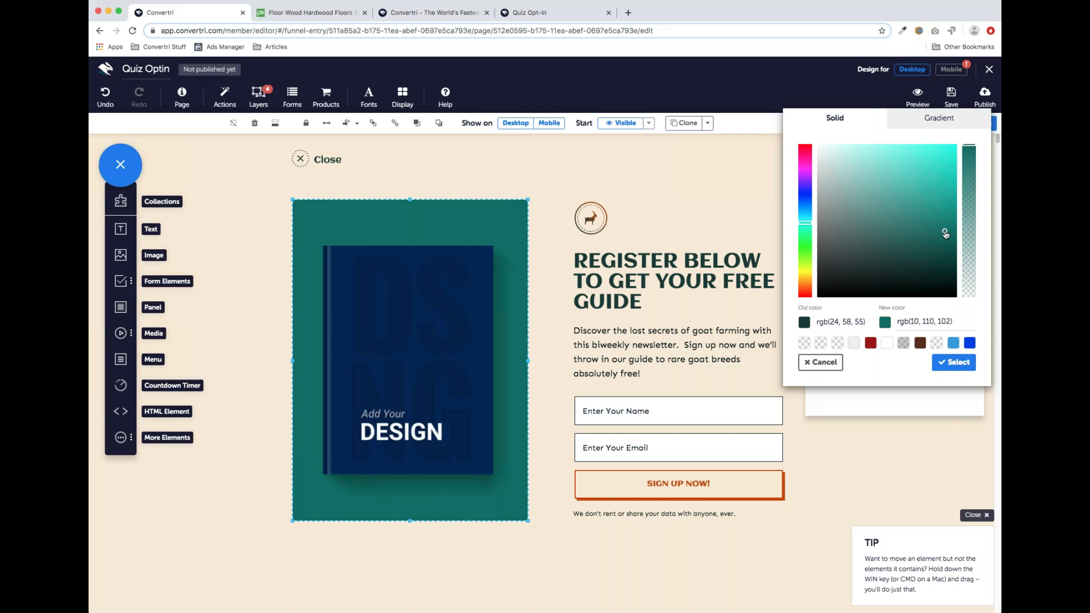
drag(945, 234, 947, 232)
click(955, 365)
Replace the "Register below to get your free guide" heading text with "You Want Blueprints? We Got 'em!".
click(629, 302)
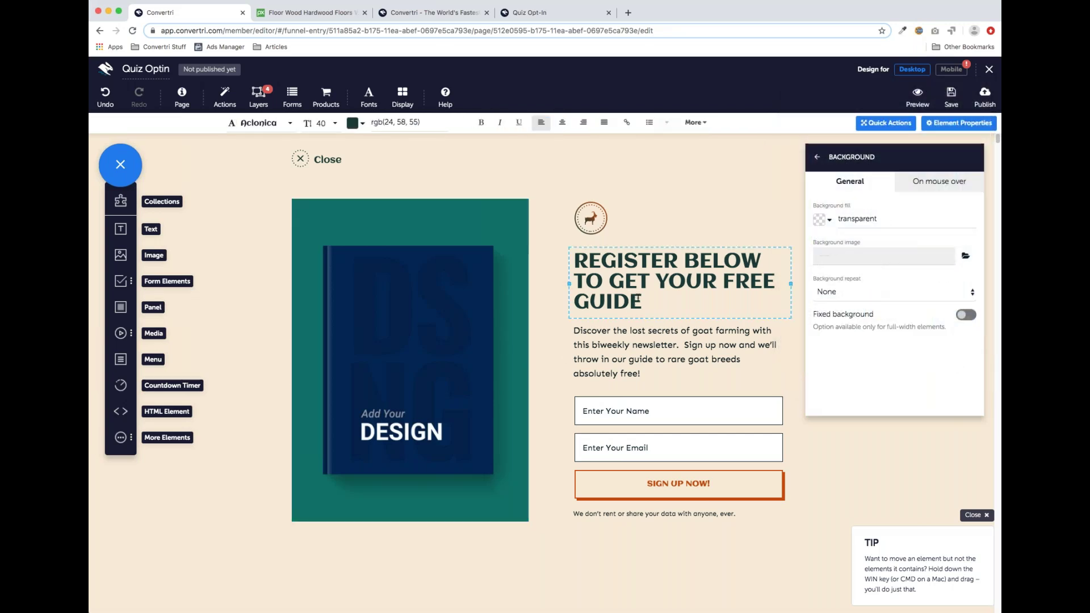
drag(645, 301, 580, 257)
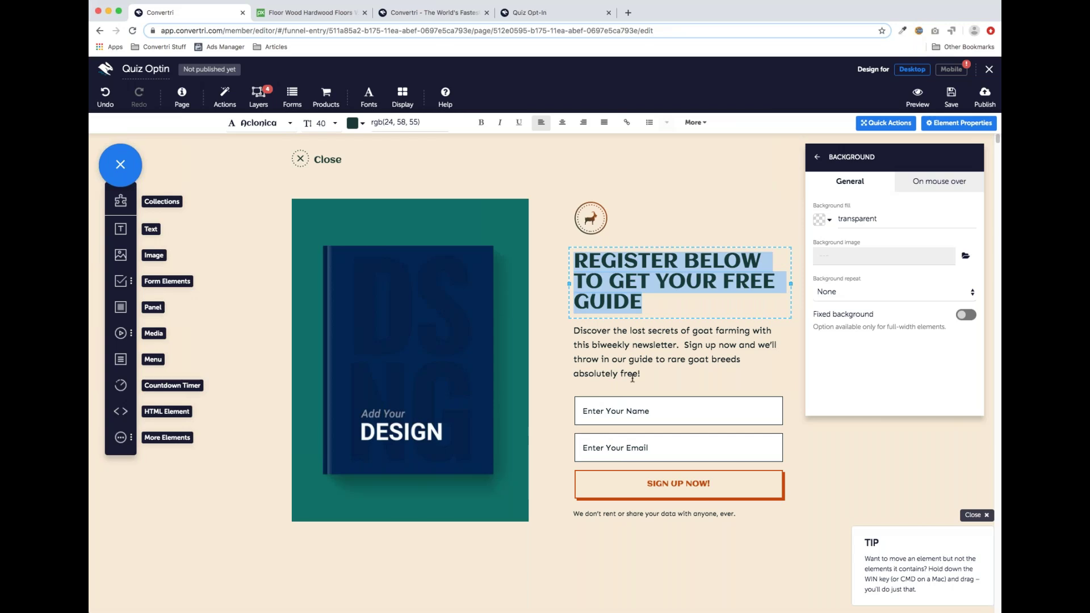
text(You )
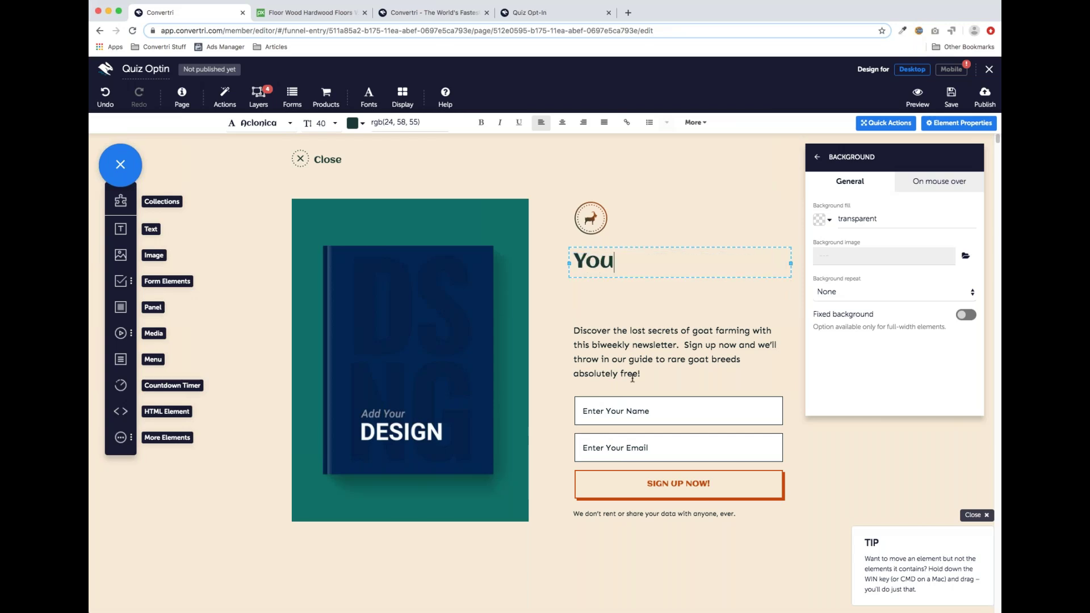
text(Want Bluyeprints)
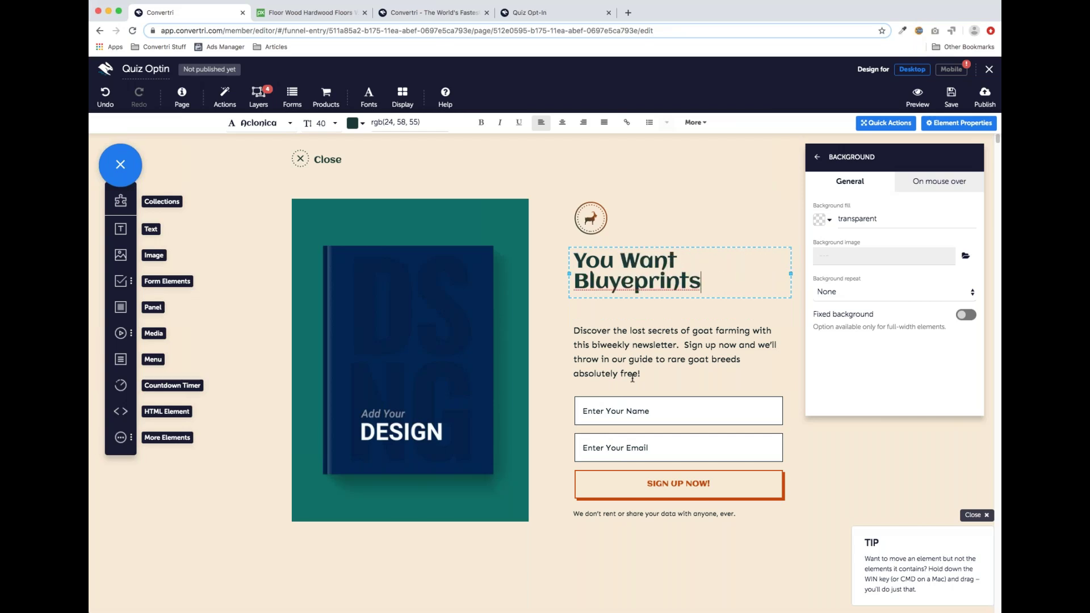
key(BackSpace)
key(BackSpace)
key(BackSpace)
key(BackSpace)
key(BackSpace)
key(BackSpace)
key(BackSpace)
key(BackSpace)
text(eprints?  )
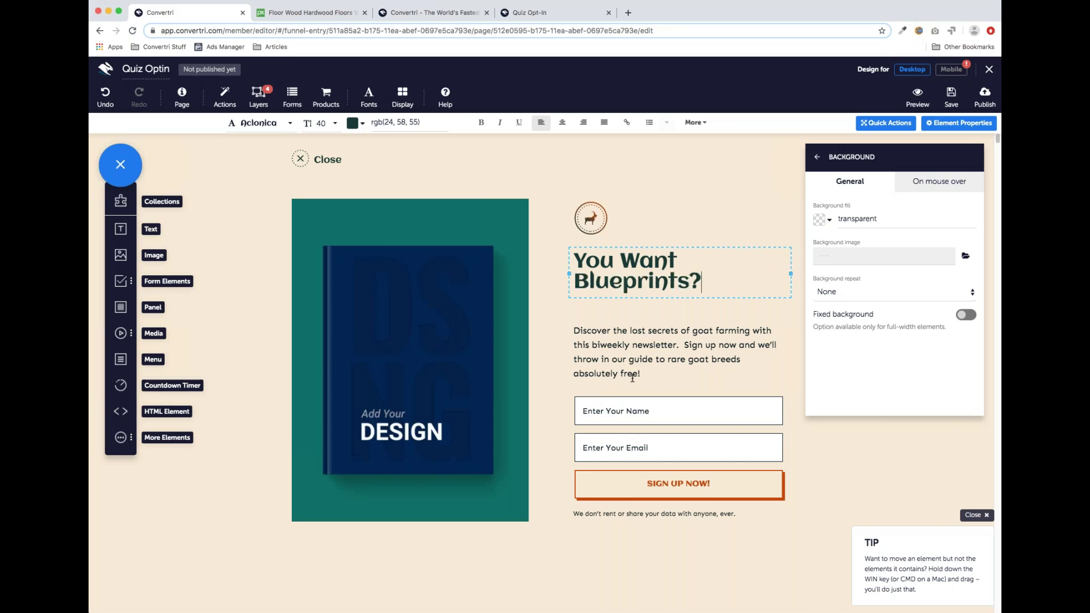
text(We got)
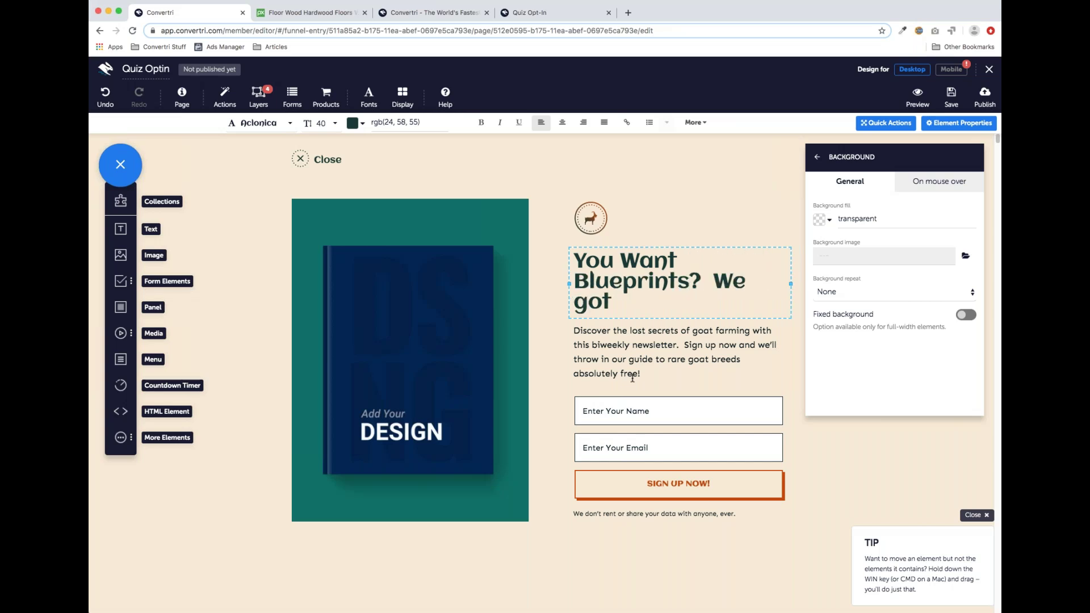
text( 'em!)
key(Left)
key(Left)
key(Left)
key(Left)
key(Left)
key(Left)
key(BackSpace)
text(G)
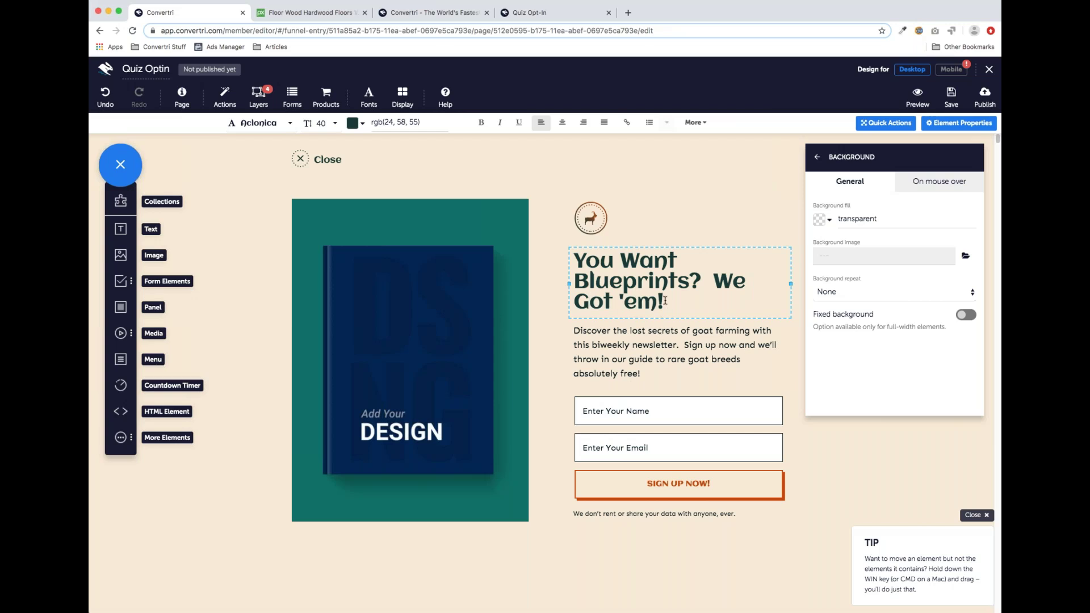
Replace the goat-farming paragraph with "The Woodworker's Pro Guide contains 15 different blueprints for a wide range of skill levels, so you'll always have something to build.".
click(618, 372)
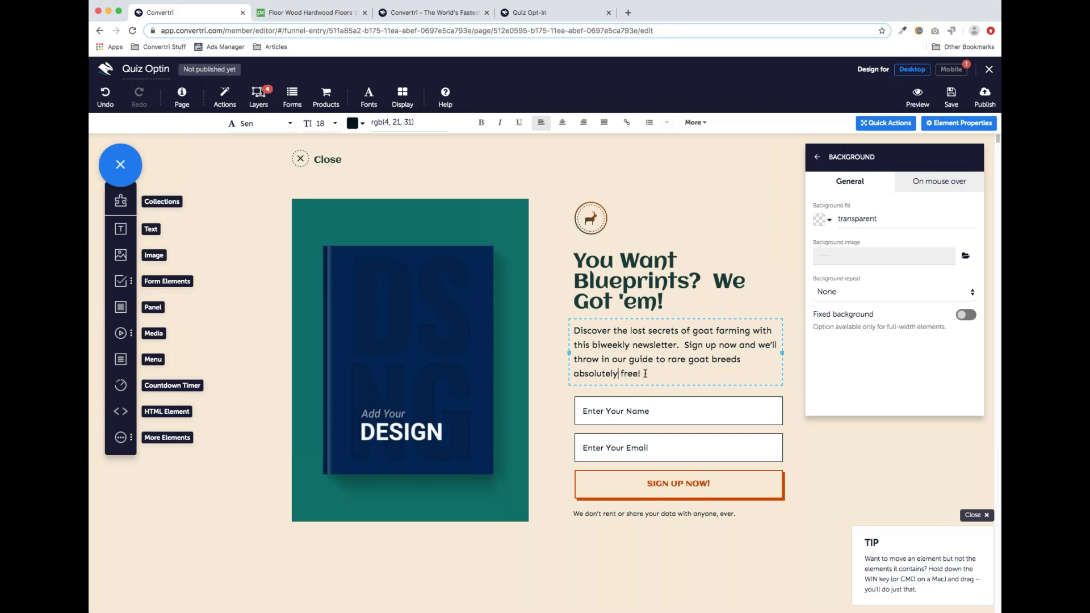
drag(644, 373, 574, 331)
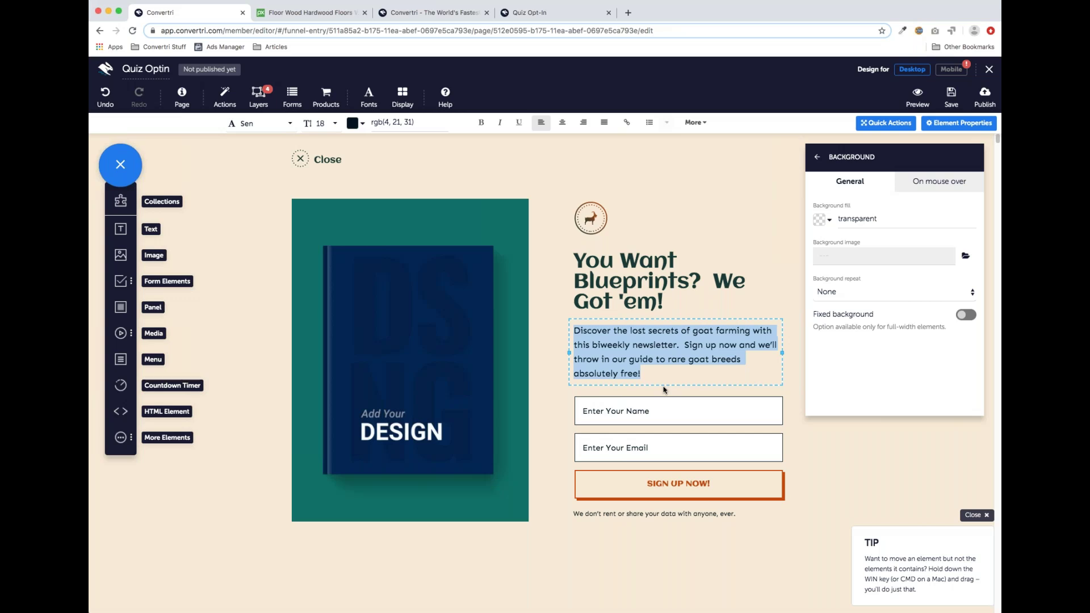
text(The )
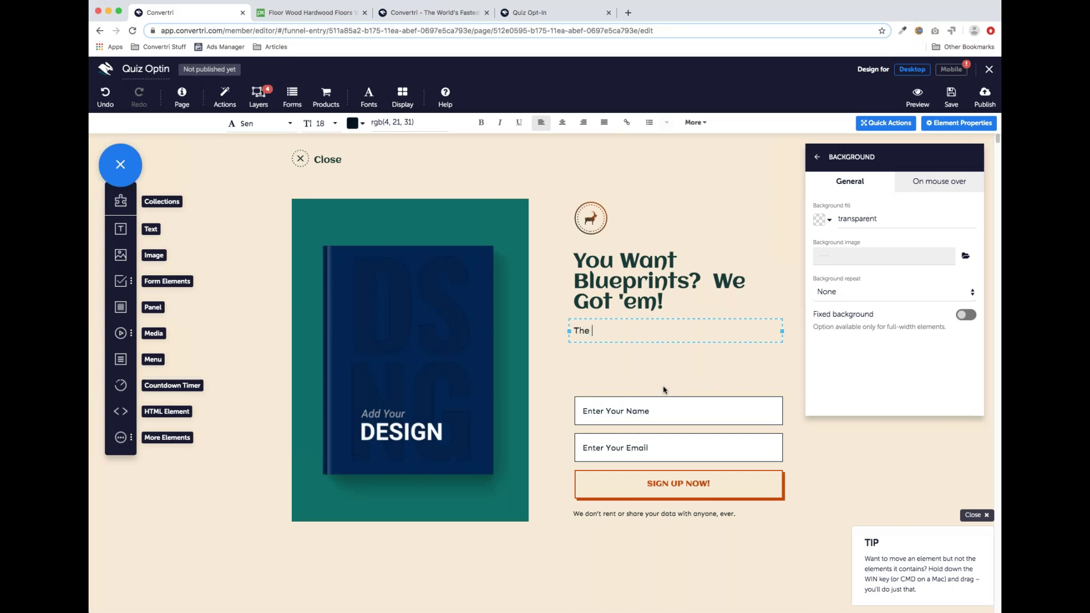
text(Woowoodd)
key(BackSpace)
key(BackSpace)
key(BackSpace)
key(BackSpace)
key(BackSpace)
text(dworker's Pro Guide contains)
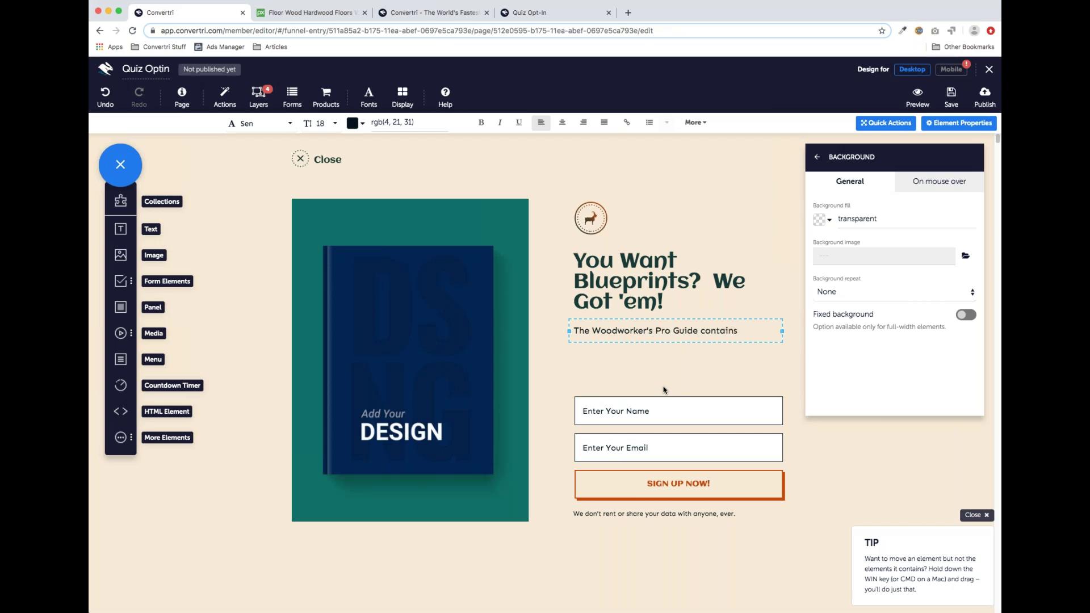
text( 15 different blueprint)
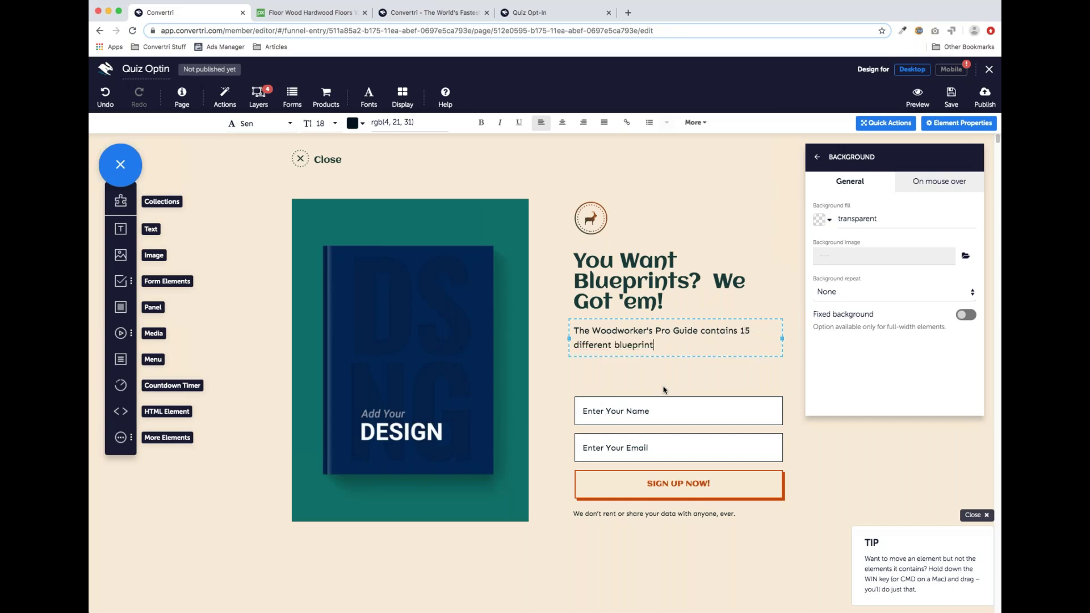
text(s for a wide range of skill levels)
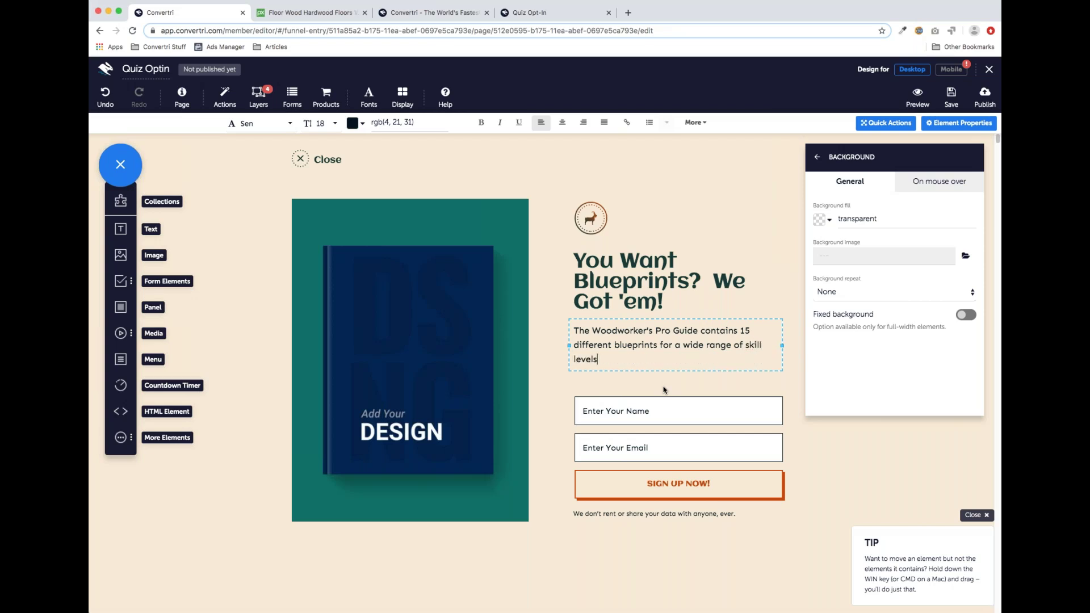
text(, so you'll always have something to build.)
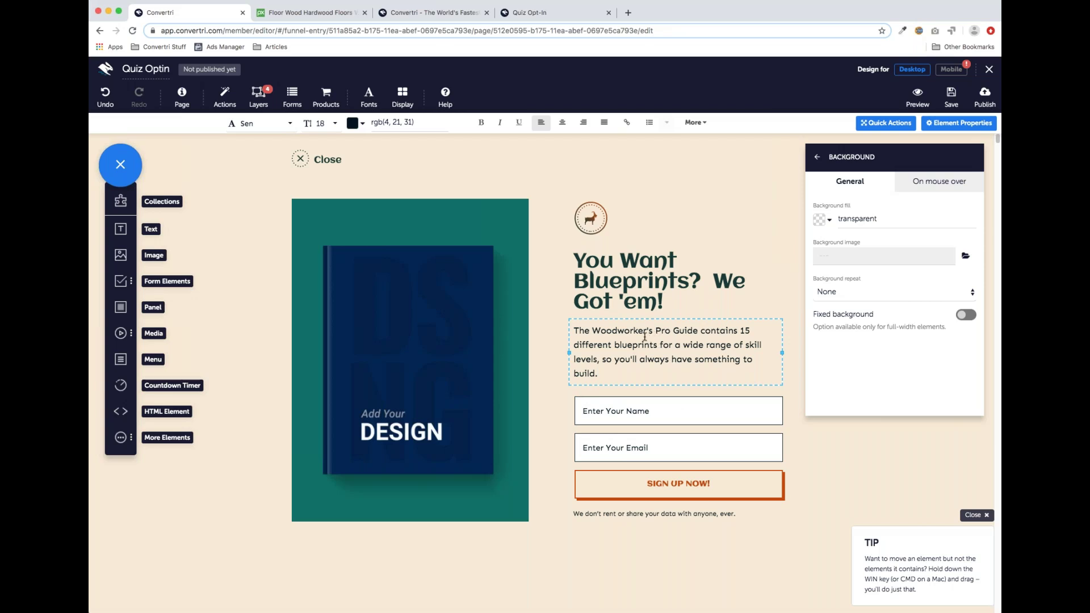
Try the Lato font on the whole description paragraph and undo the font change.
drag(610, 334, 627, 345)
click(604, 374)
drag(604, 374, 574, 331)
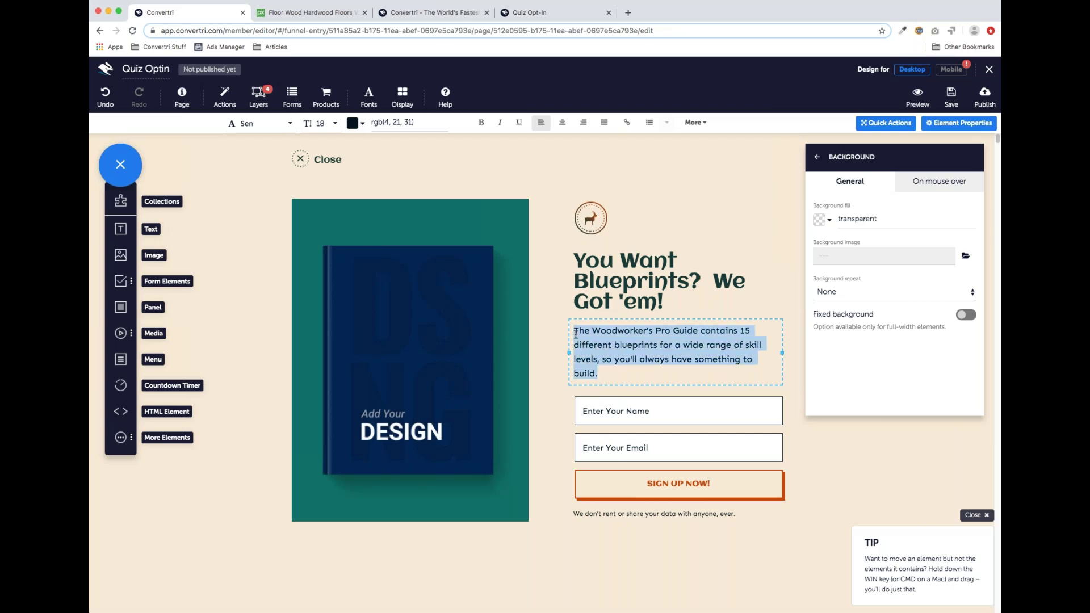
click(274, 125)
scroll(285, 175, up, 5)
scroll(286, 175, down, 3)
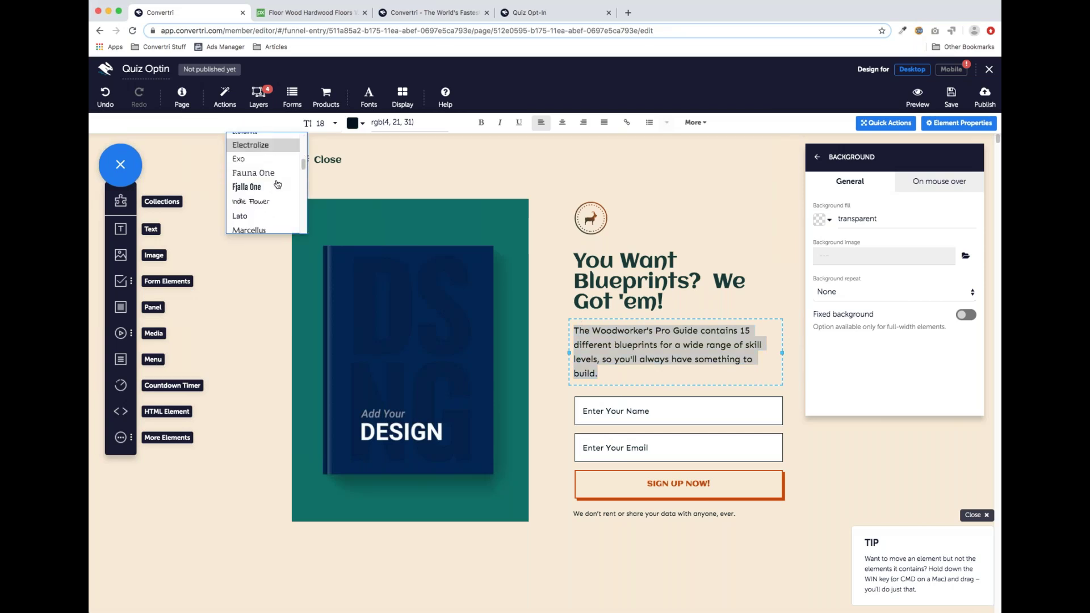
click(273, 191)
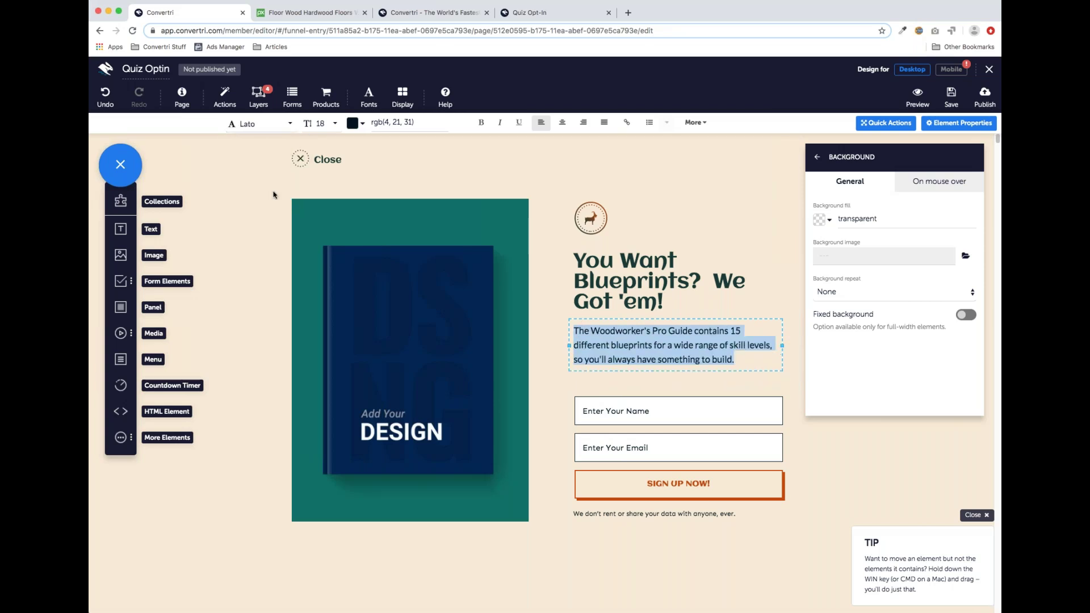
click(639, 379)
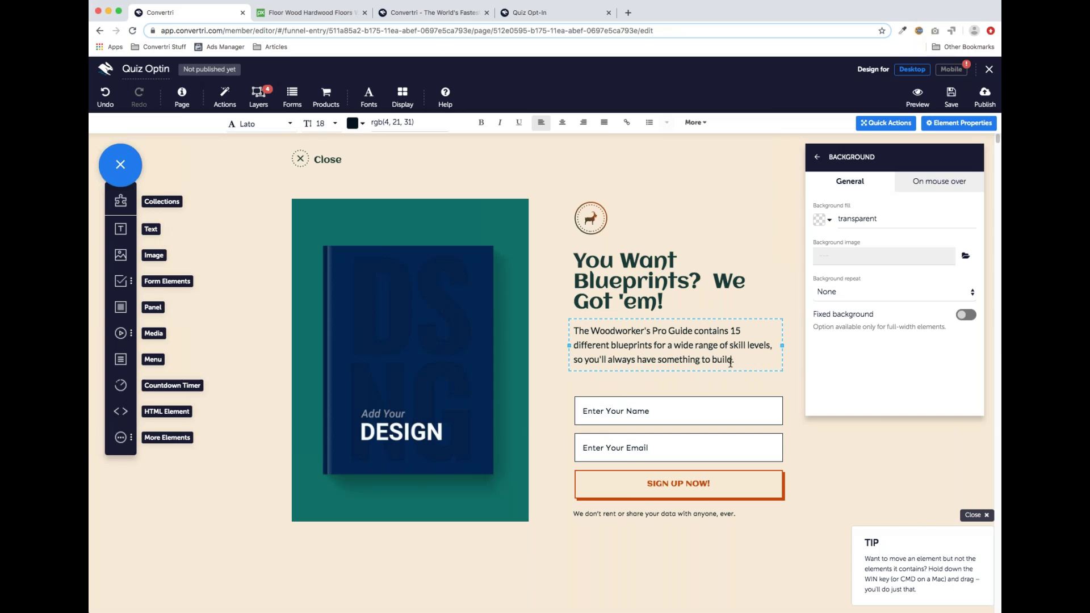
click(112, 98)
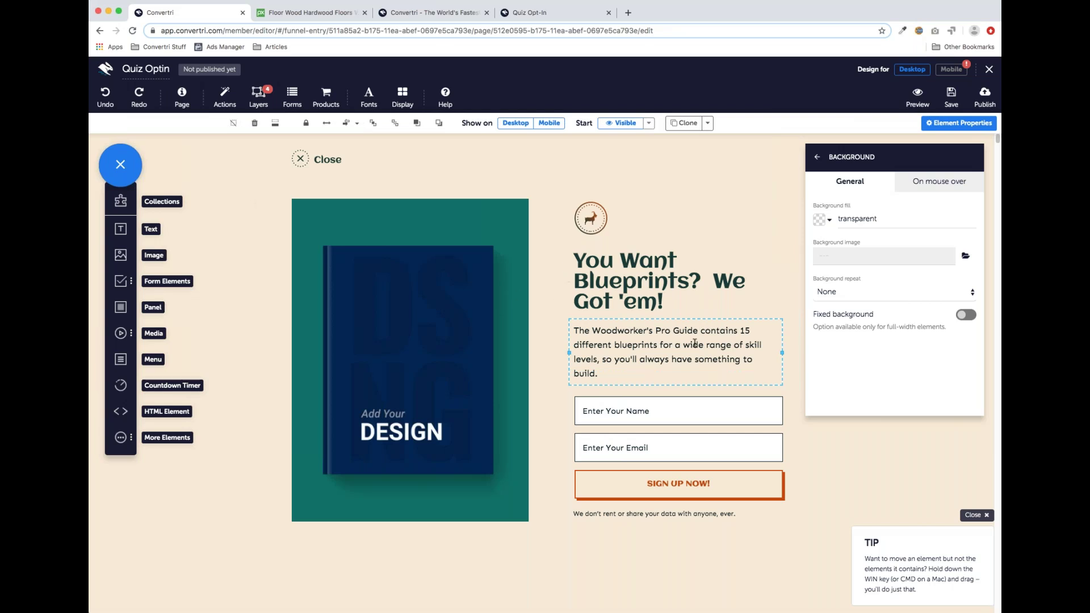
scroll(663, 321, down, 2)
scroll(663, 320, up, 2)
click(593, 278)
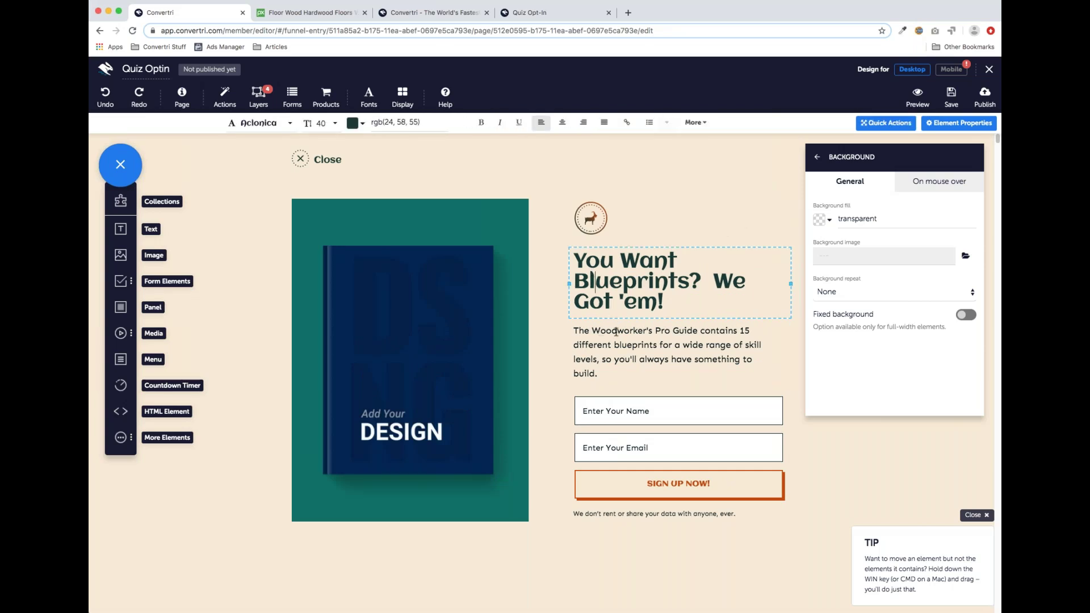
scroll(606, 368, down, 3)
scroll(606, 367, up, 2)
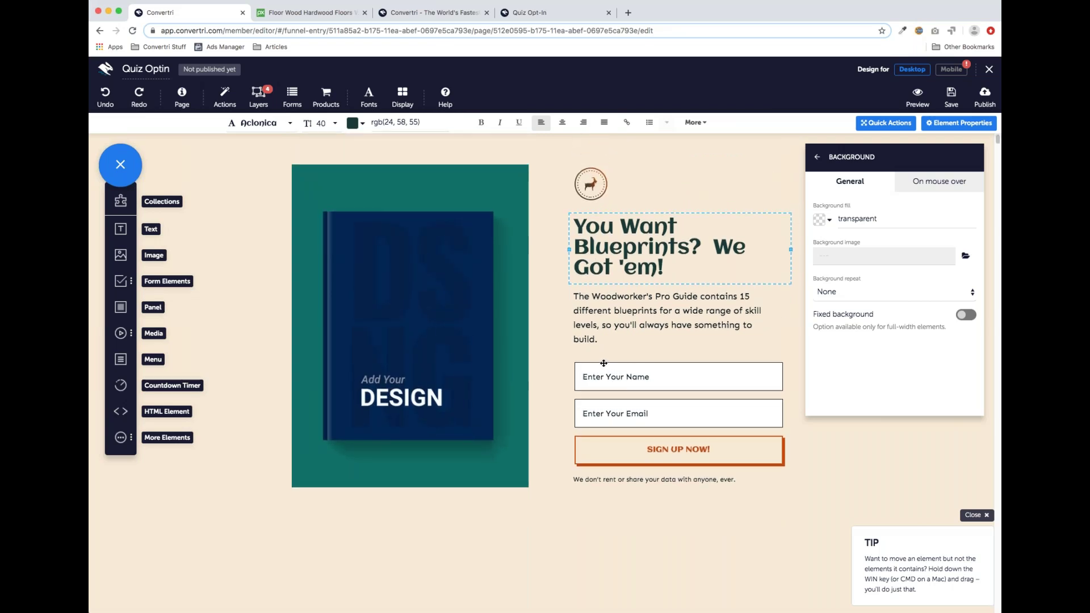
scroll(601, 363, up, 1)
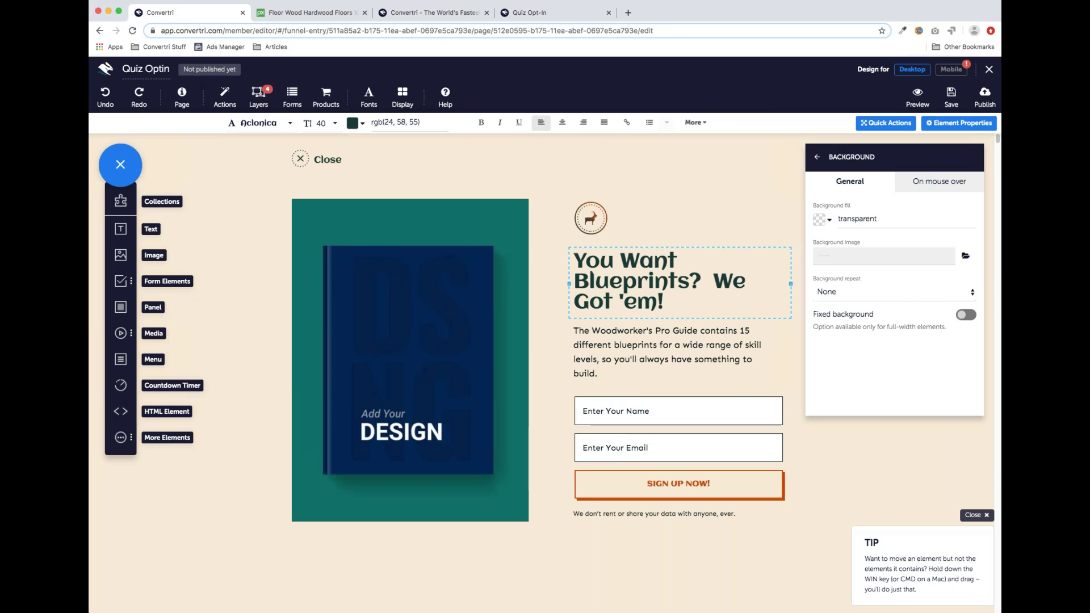
In the mobile design, move the description paragraph down clear of the heading and shift the form fields and sign-up button down below it.
click(817, 157)
click(818, 159)
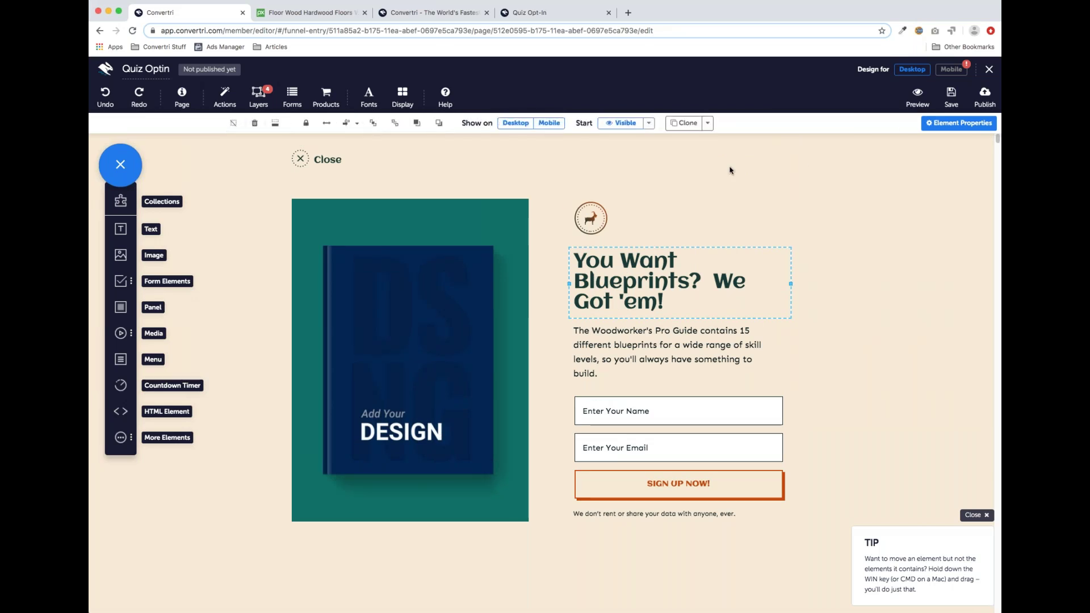
click(952, 70)
scroll(585, 222, down, 2)
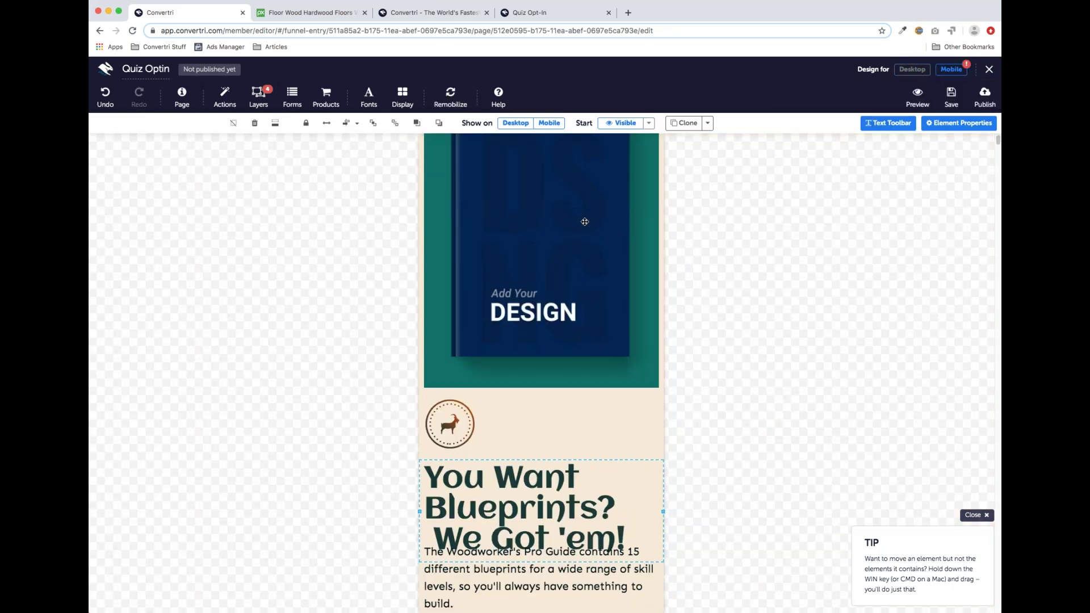
scroll(585, 222, down, 5)
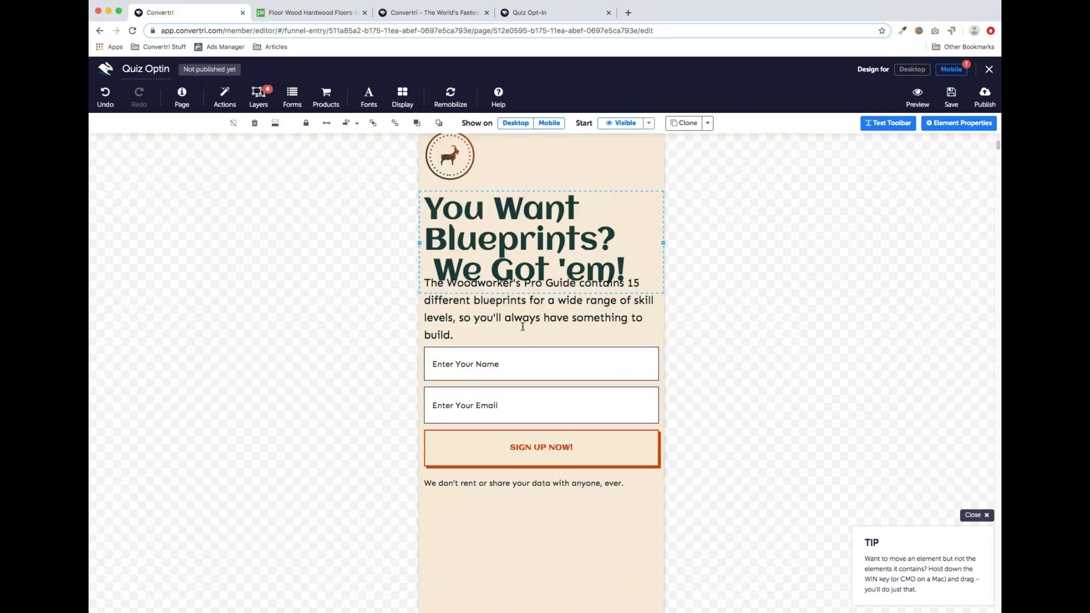
click(476, 318)
scroll(462, 318, down, 1)
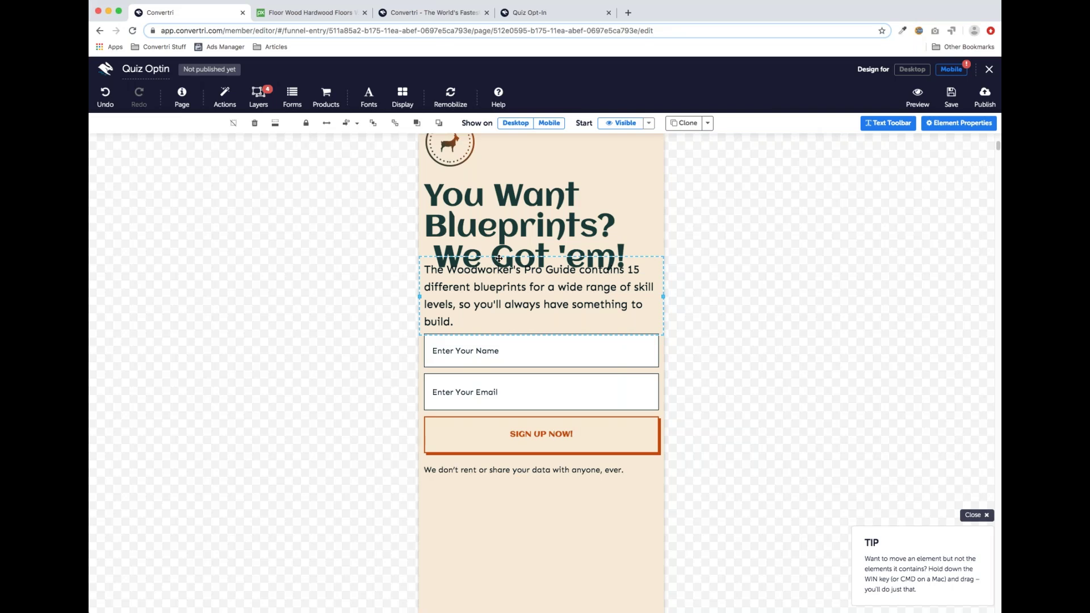
drag(496, 258, 495, 282)
drag(509, 380, 514, 399)
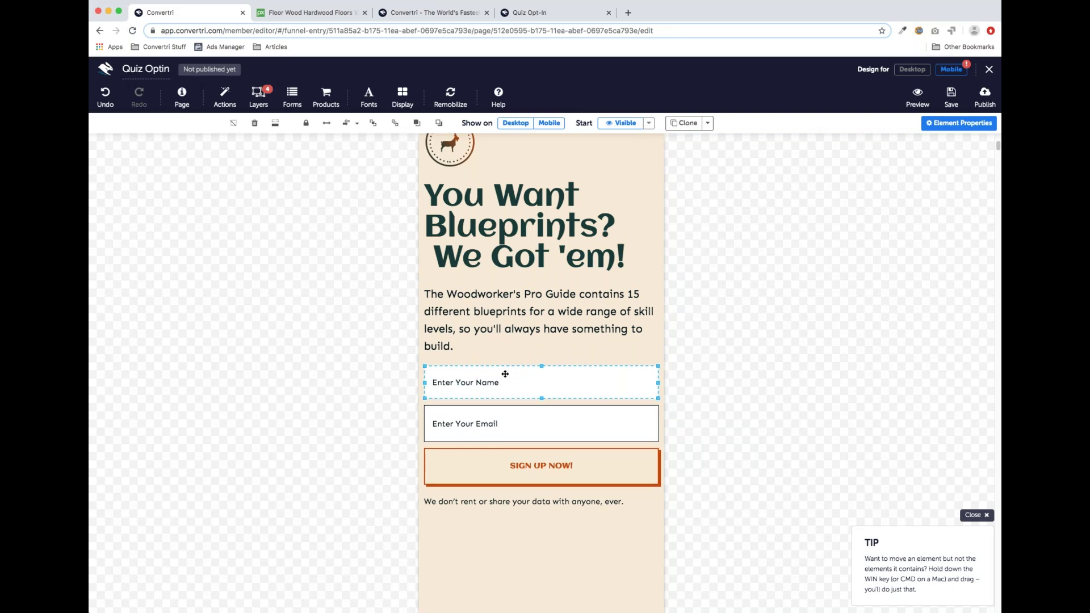
Hide the goat logo on mobile and move the heading with the content below it up toward the teal book panel.
scroll(505, 375, up, 5)
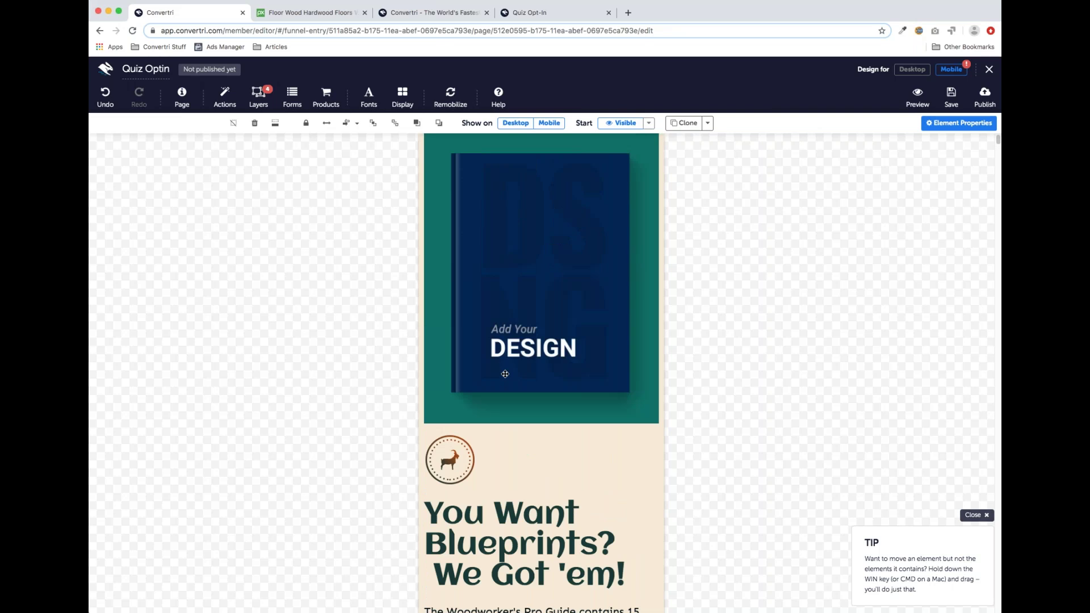
scroll(505, 374, up, 1)
scroll(505, 373, down, 2)
scroll(504, 373, down, 1)
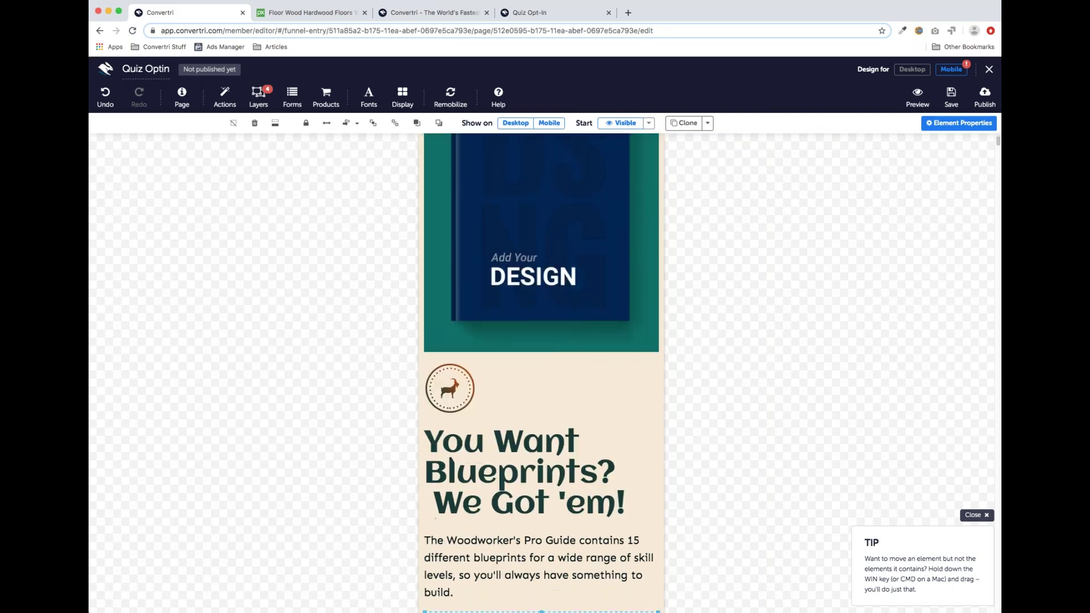
click(468, 380)
click(554, 125)
click(504, 450)
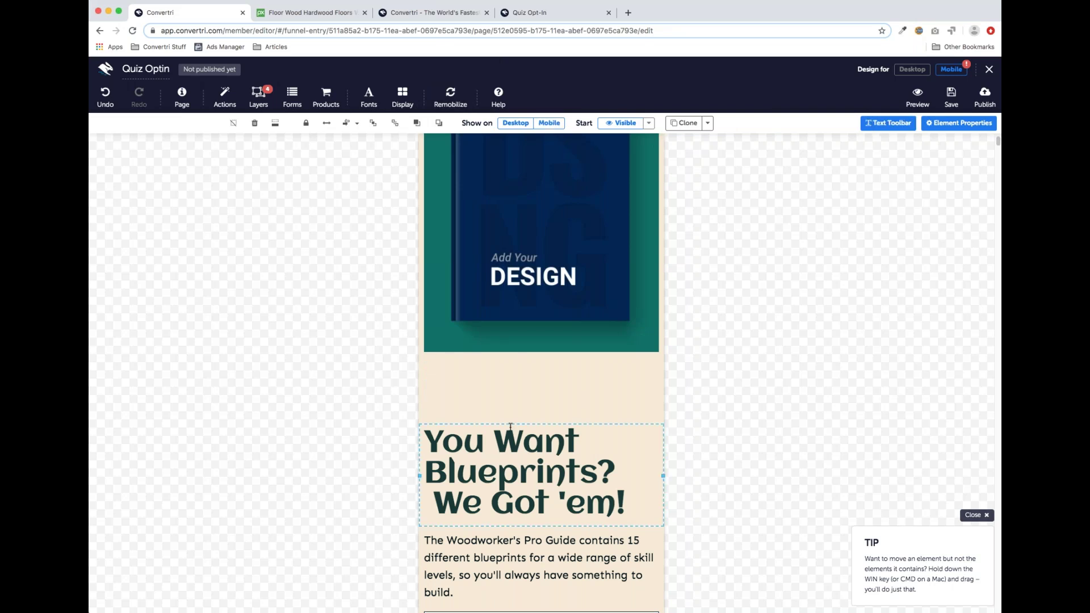
drag(511, 424, 513, 377)
Shrink the book cover image, place it in the teal panel's upper-left corner, and shrink the panel to fit around the book.
scroll(512, 392, up, 5)
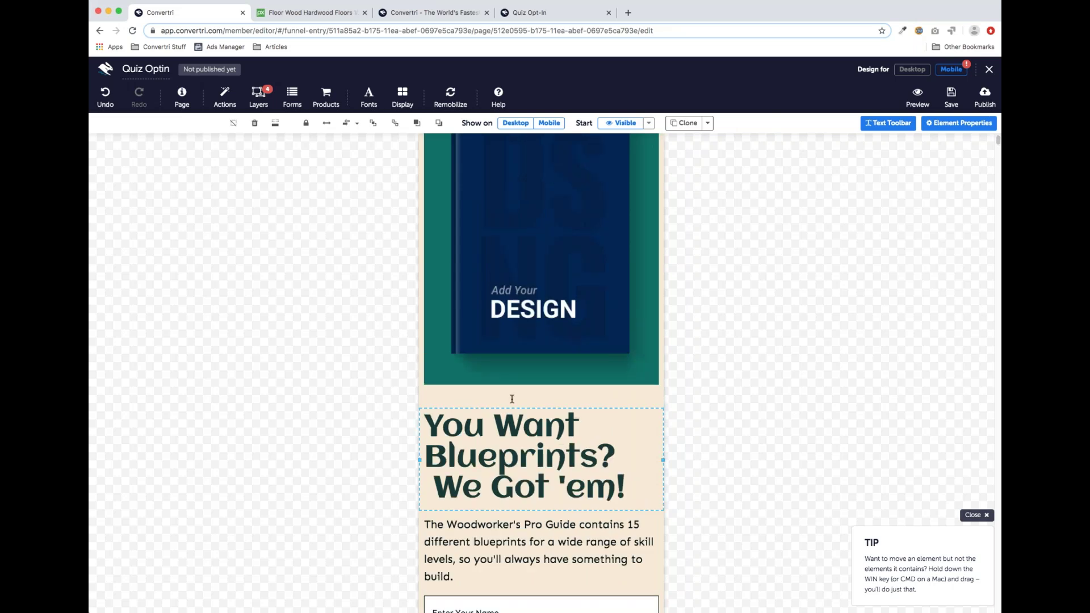
click(540, 317)
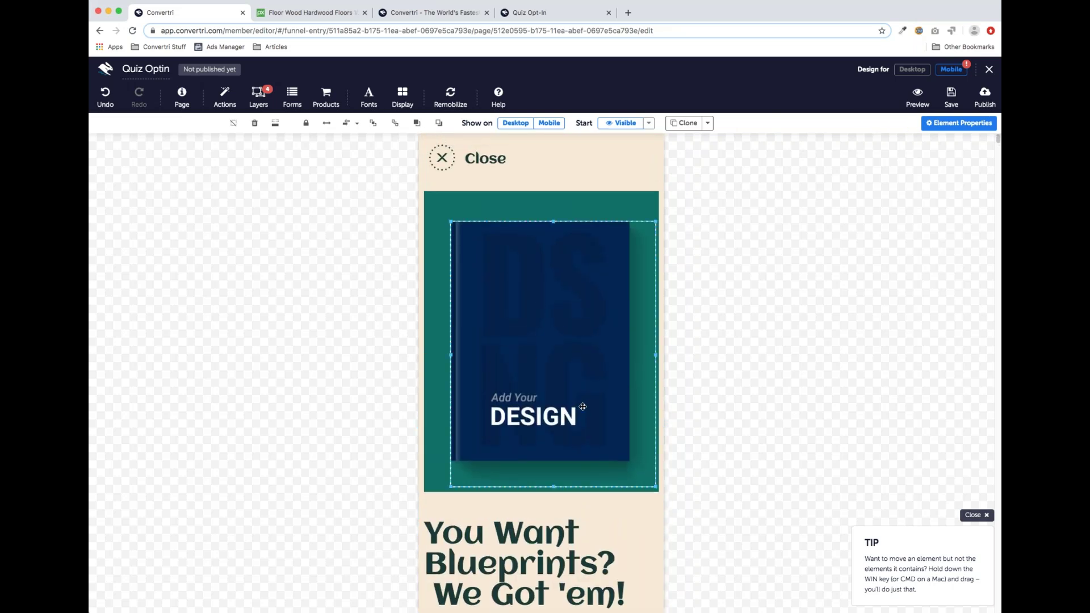
drag(651, 479, 563, 377)
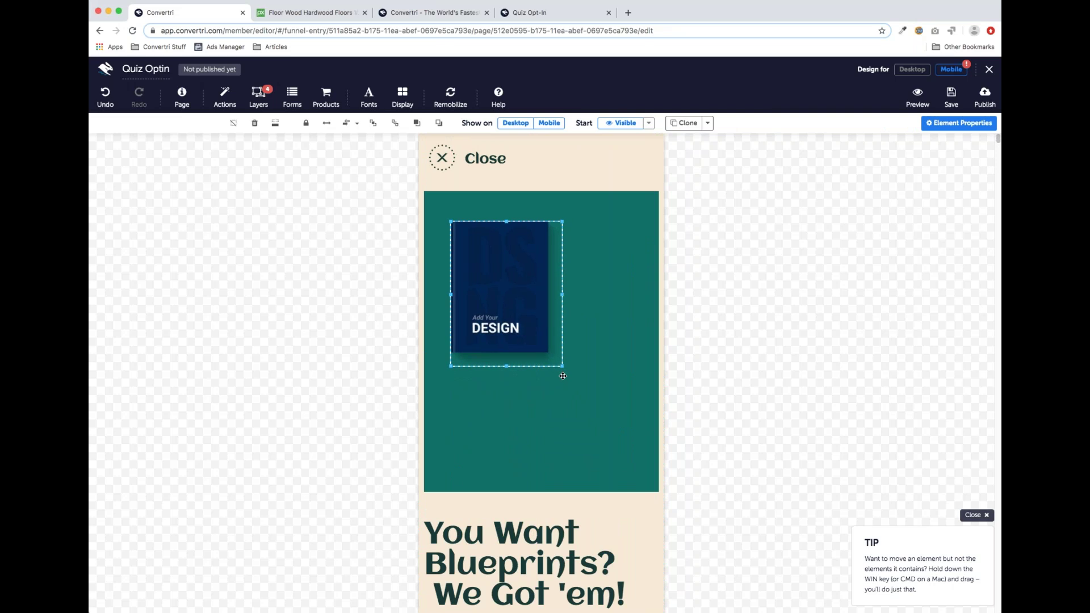
click(486, 275)
drag(487, 275, 452, 236)
click(596, 356)
drag(657, 492, 546, 355)
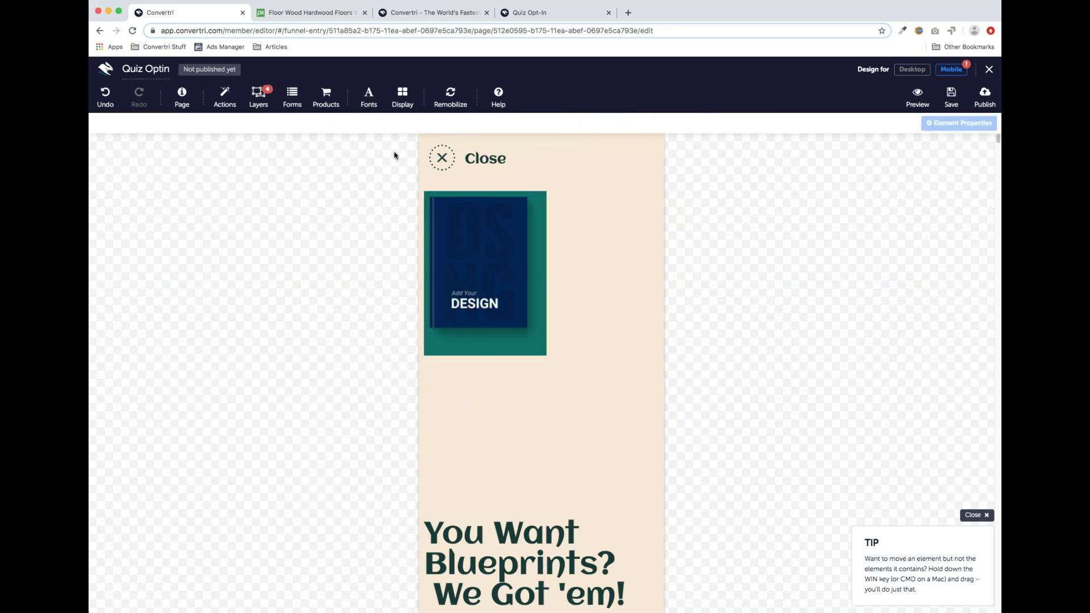
Move the teal panel with its book cover to the horizontal middle of the mobile layout, slightly closer to the Close link.
click(510, 269)
click(485, 352)
drag(481, 350, 542, 338)
Move the Close text together with its X icon off the mobile canvas into the empty area beside it.
click(492, 160)
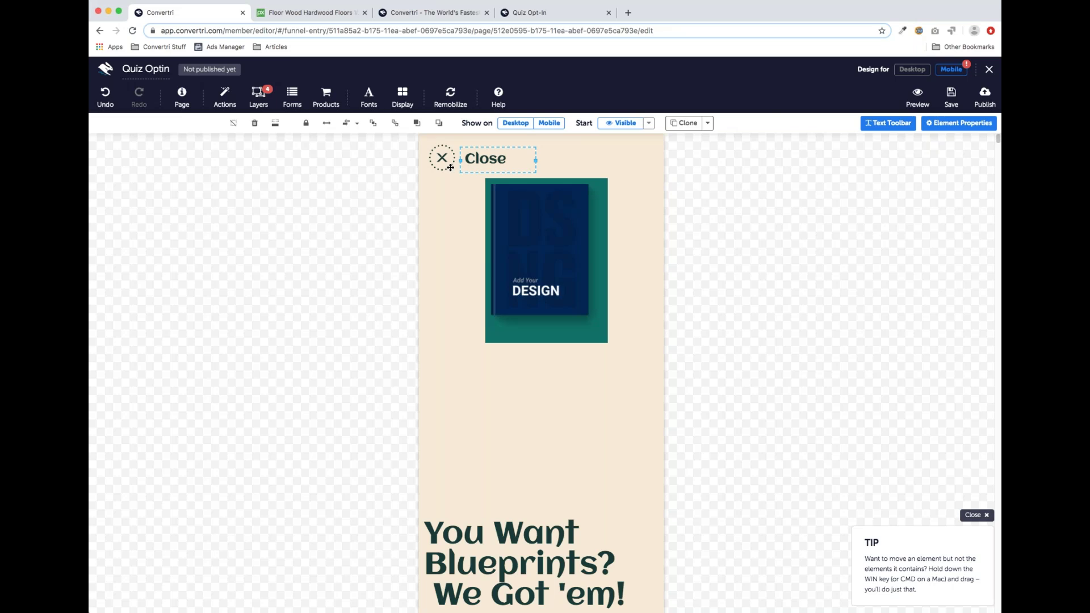
click(450, 168)
drag(449, 167, 733, 484)
Move the teal panel with its book cover to the upper-left corner of the mobile layout.
click(561, 334)
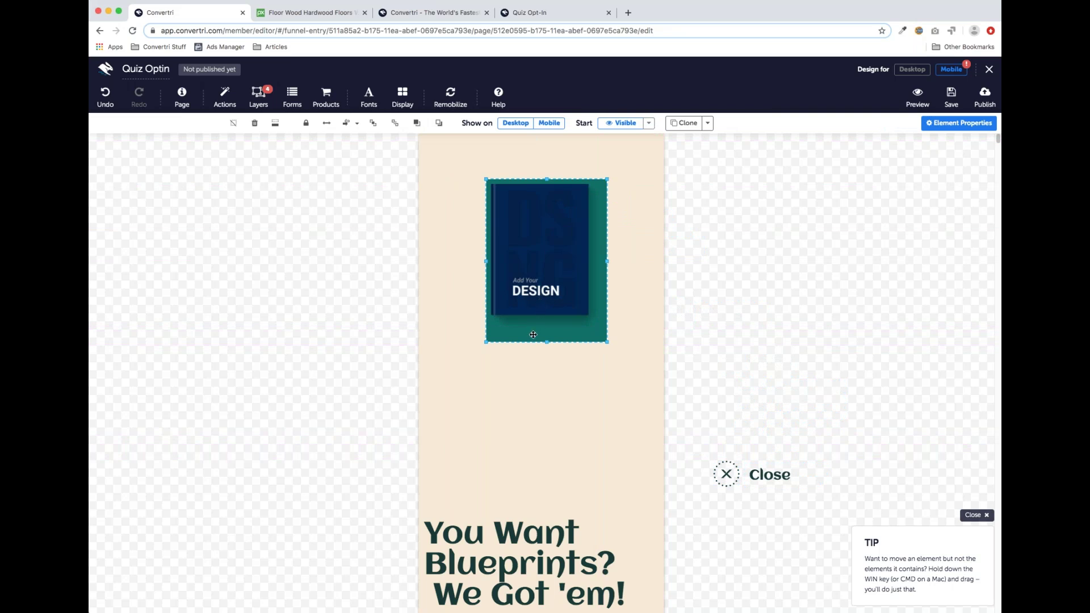
click(536, 290)
click(539, 337)
scroll(528, 332, down, 1)
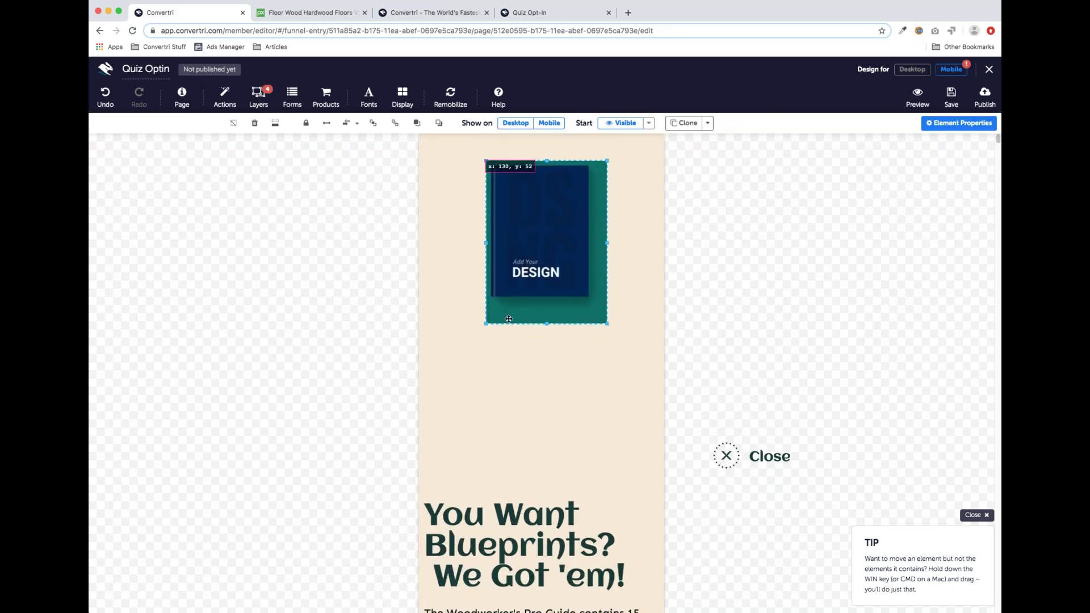
scroll(521, 322, up, 1)
drag(513, 322, 489, 301)
click(476, 275)
click(493, 301)
click(479, 216)
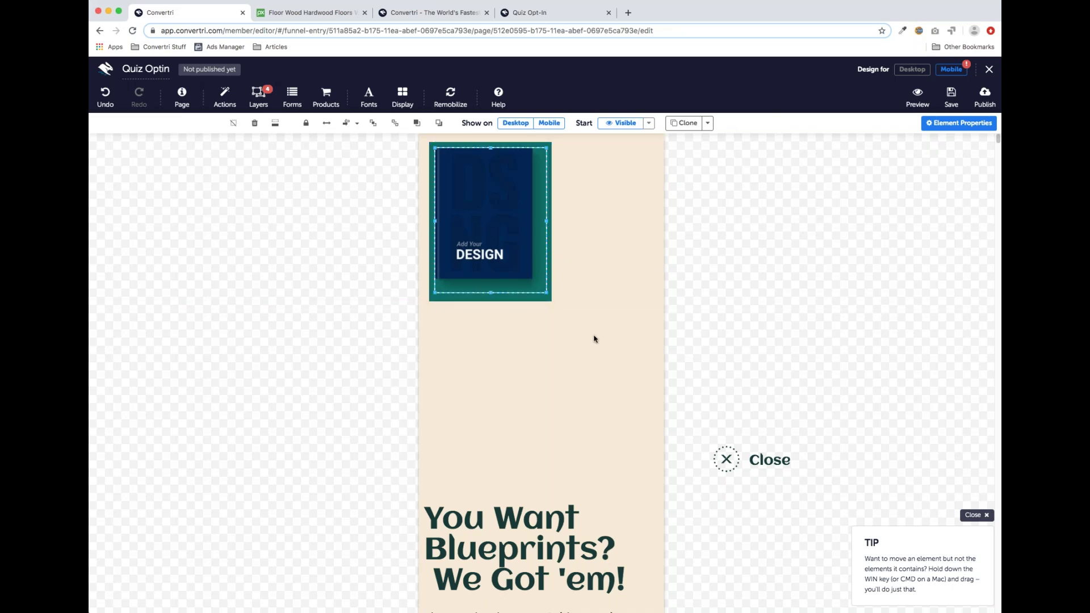
Move the "You Want Blueprints?" heading and all content below it up to just under the teal book panel.
click(567, 518)
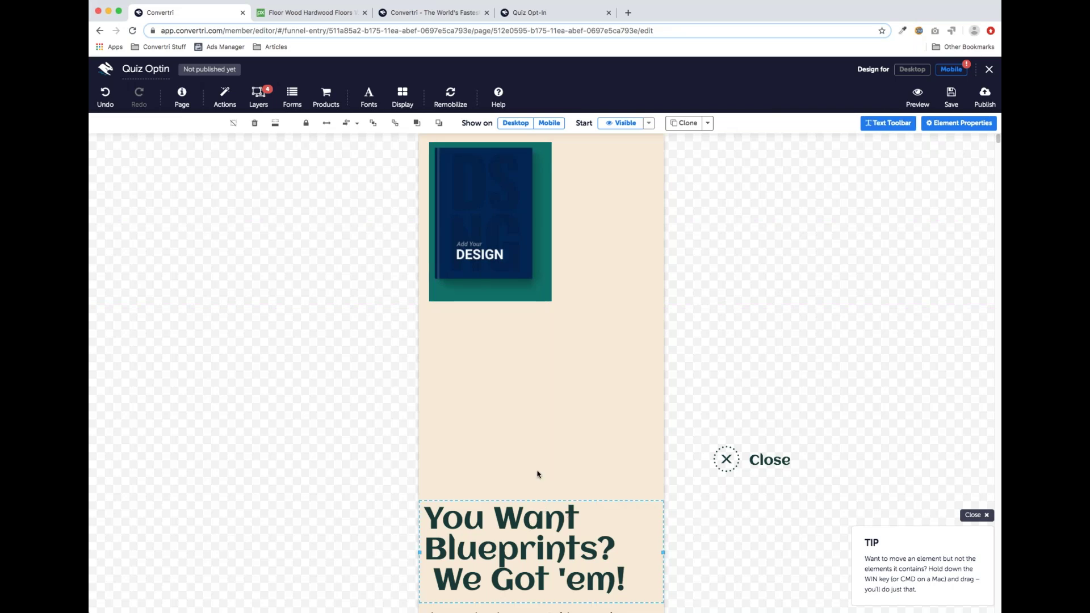
scroll(537, 473, down, 4)
scroll(535, 465, up, 4)
drag(528, 501, 528, 322)
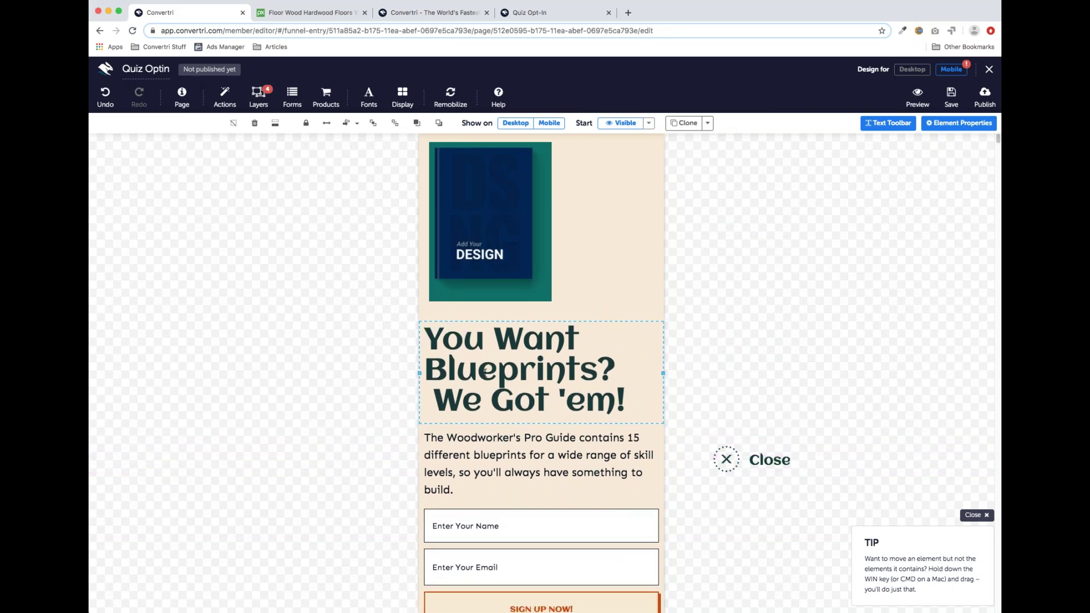
Place the X icon and Close text together below the privacy note, roughly centered in the mobile layout.
scroll(507, 388, down, 1)
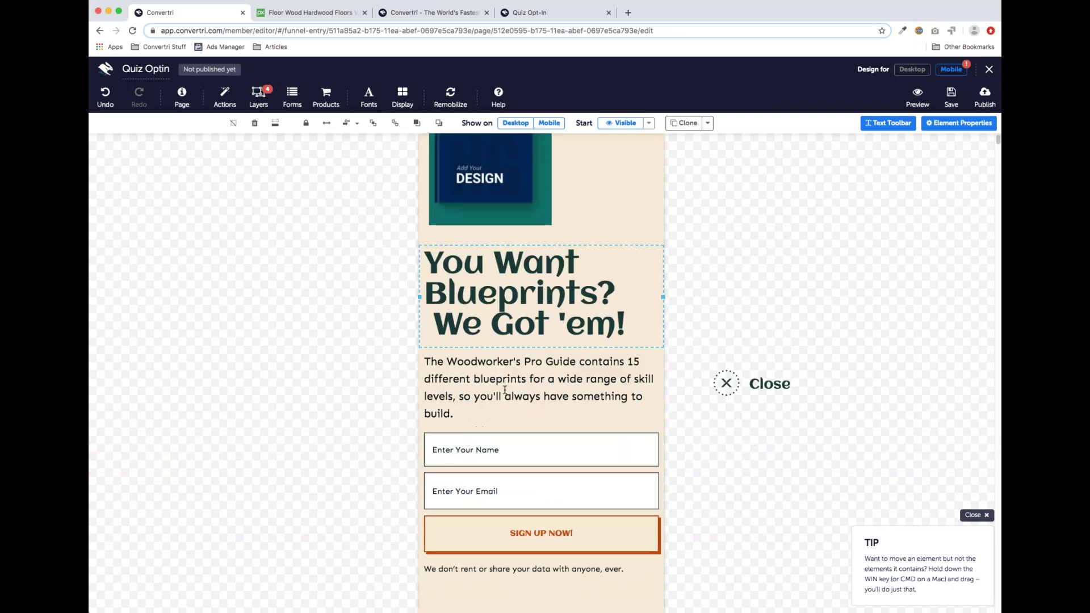
scroll(507, 388, up, 1)
scroll(504, 391, down, 3)
scroll(504, 390, down, 1)
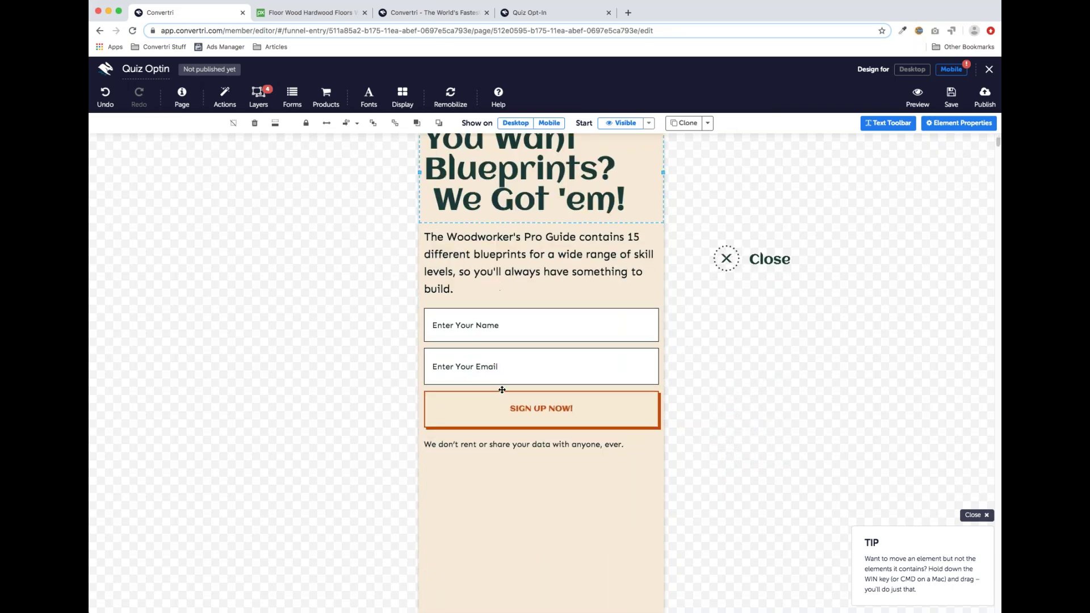
click(725, 261)
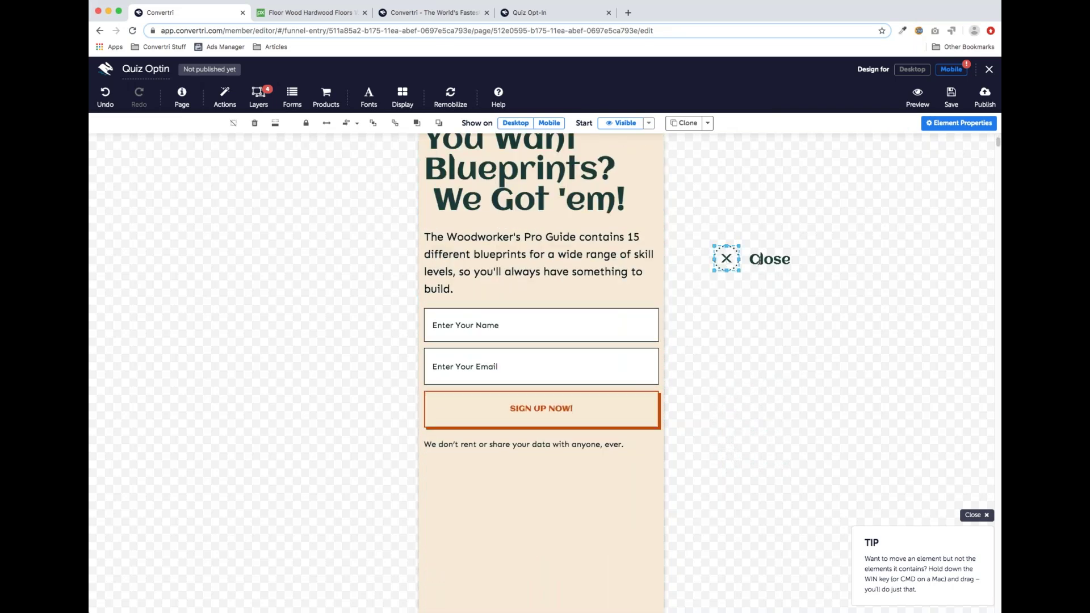
shift+click(751, 268)
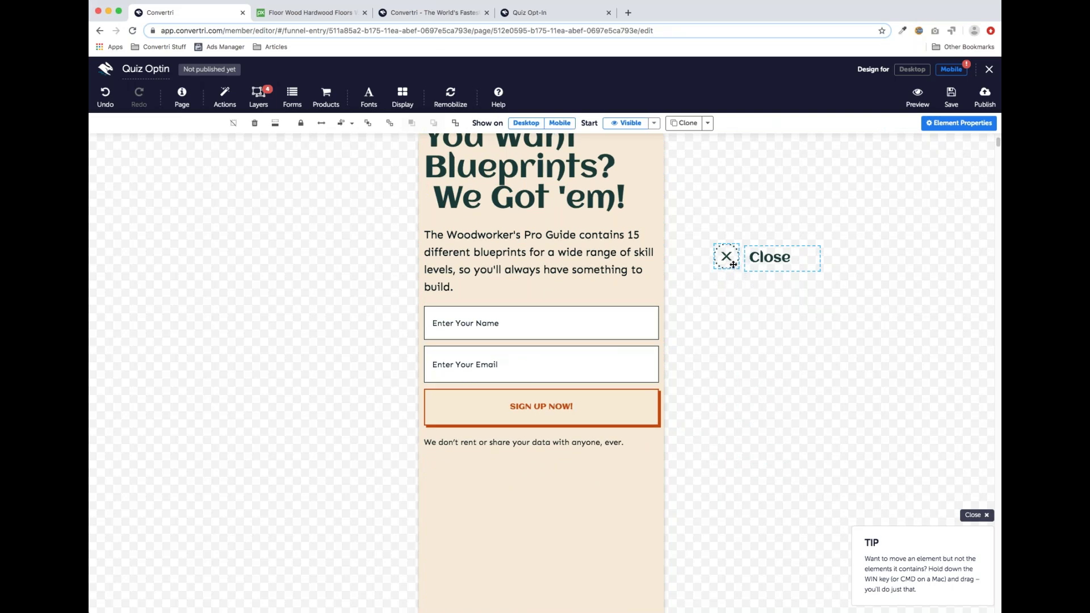
drag(733, 265, 506, 508)
scroll(710, 418, down, 5)
click(551, 375)
scroll(587, 356, up, 5)
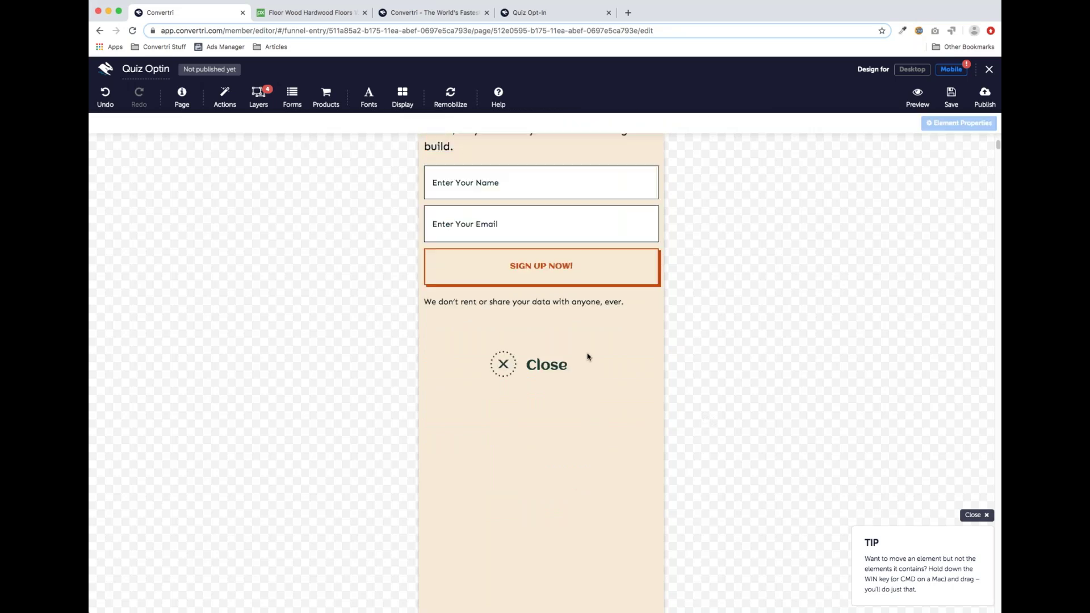
scroll(580, 415, up, 3)
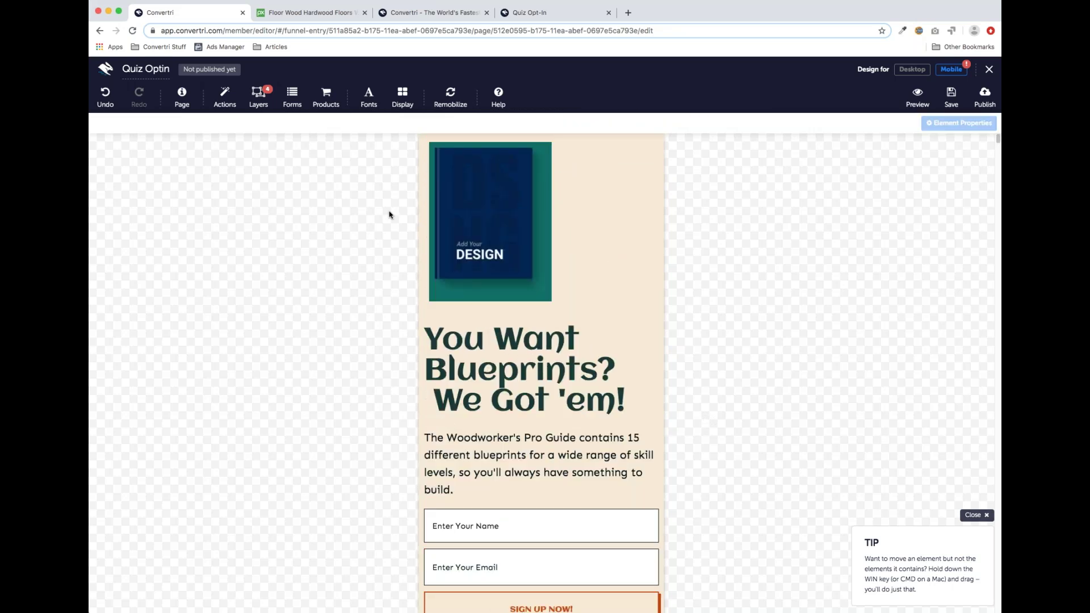
Switch to the desktop design and remove the extra space before "We" in the heading.
click(911, 69)
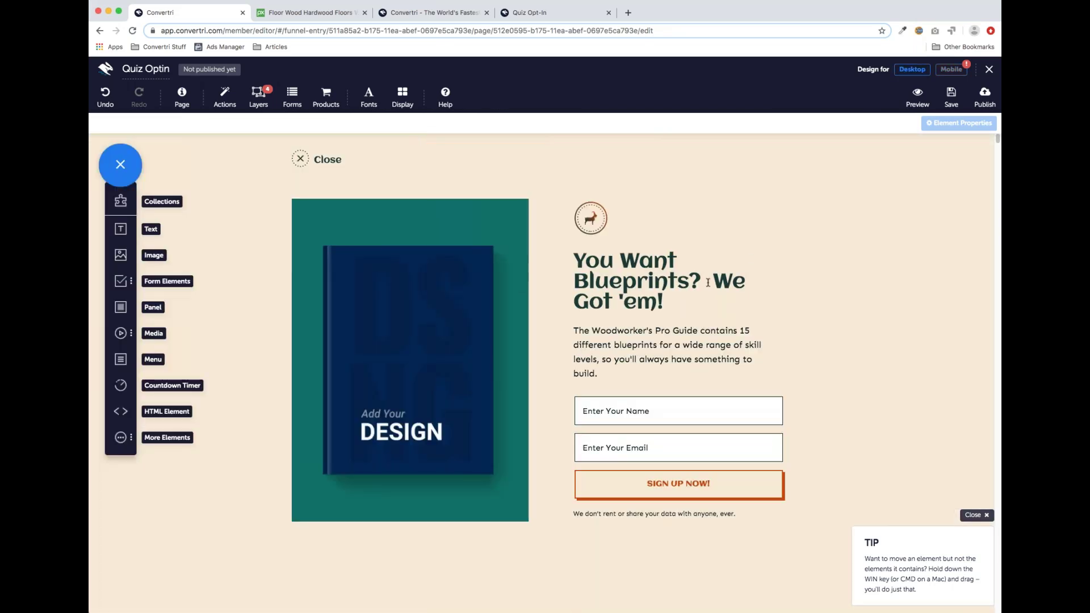
click(714, 281)
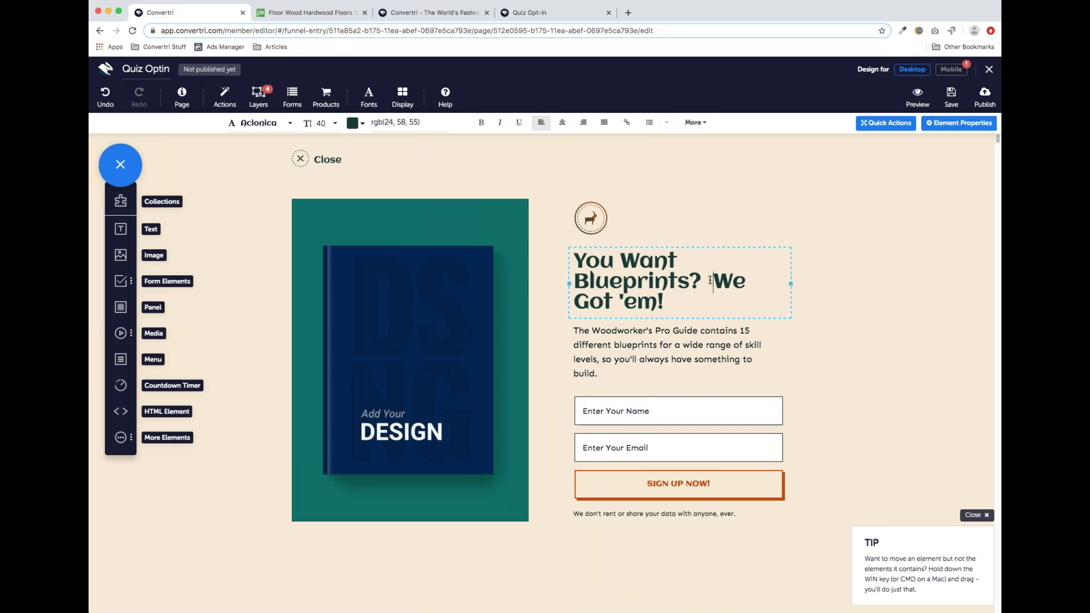
key(BackSpace)
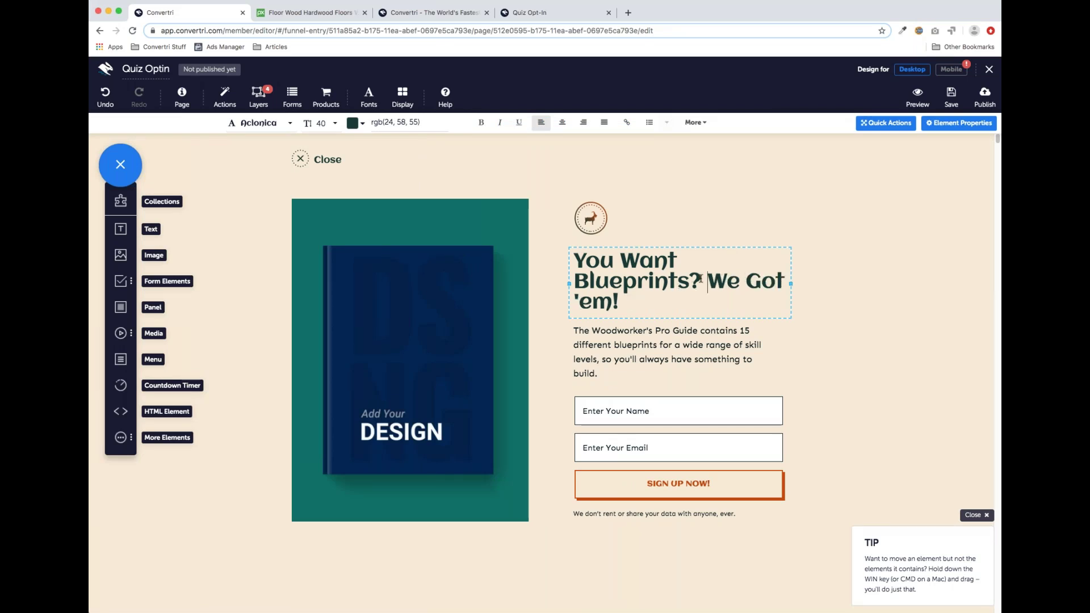
Check the default paragraph text styles in the page settings.
triple_click(618, 300)
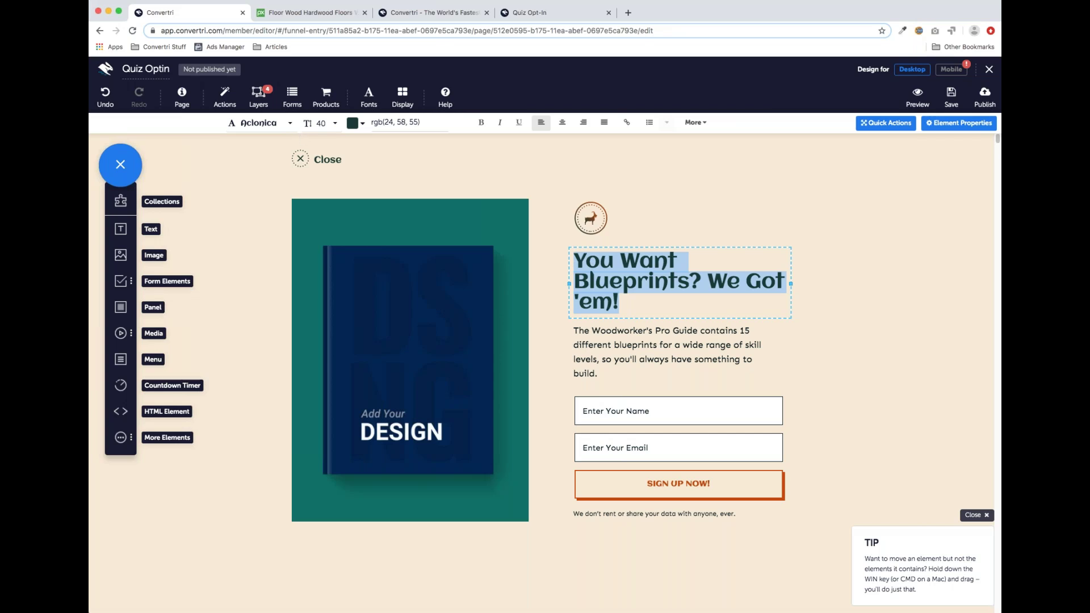
click(183, 97)
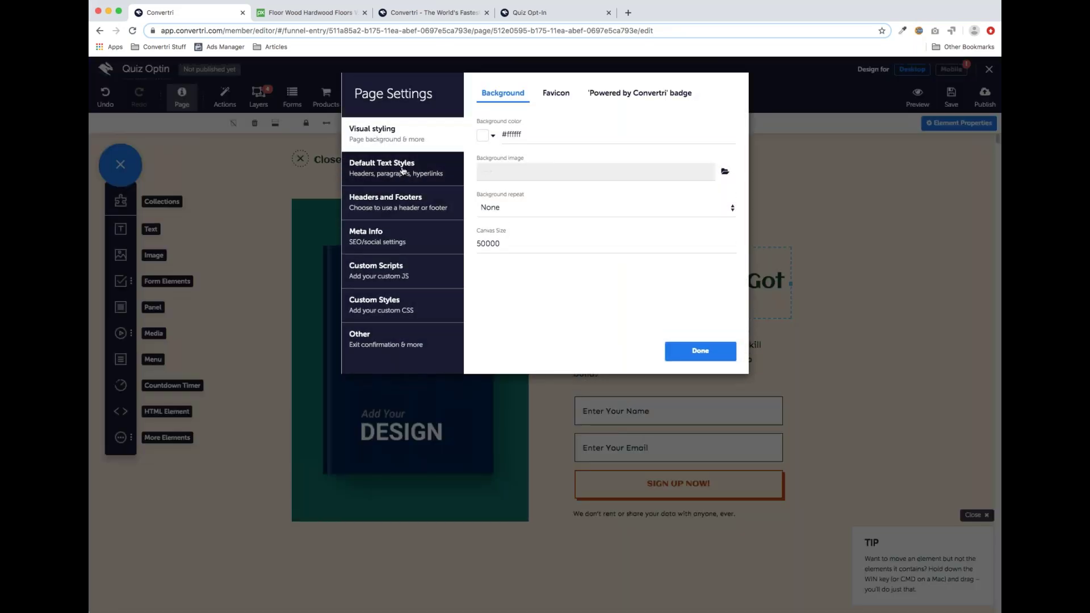
click(403, 171)
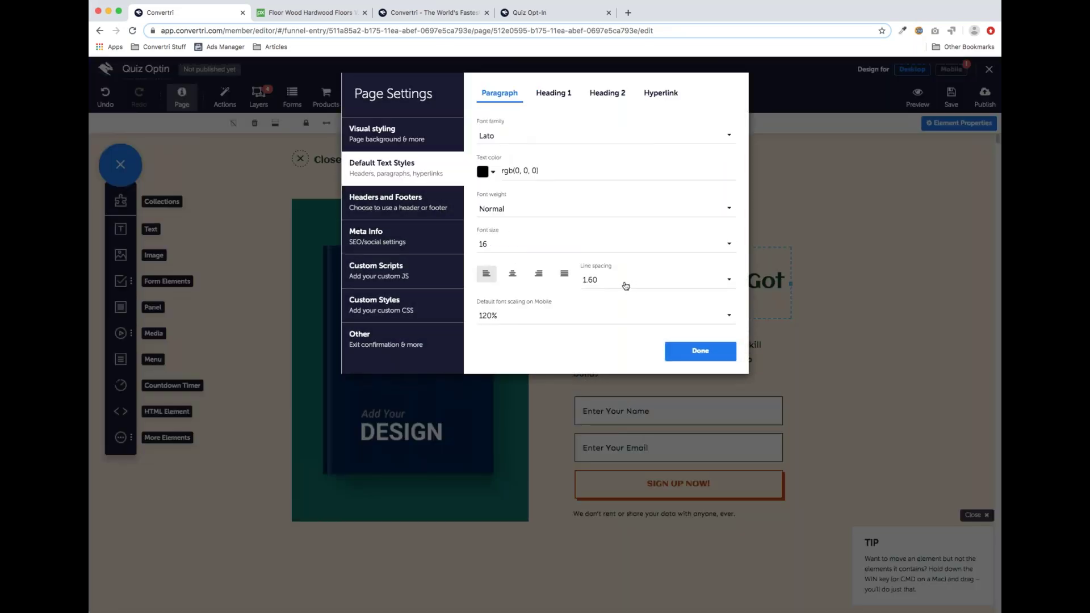
click(690, 355)
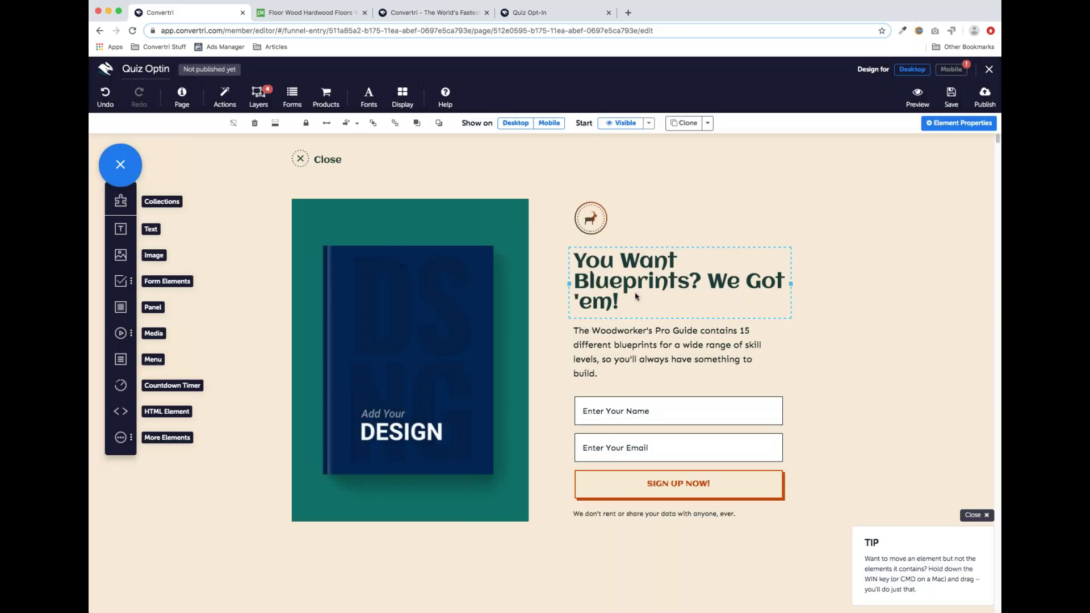
Set the line height of the whole "You Want Blueprints?" heading to 1.40.
double_click(636, 300)
click(695, 123)
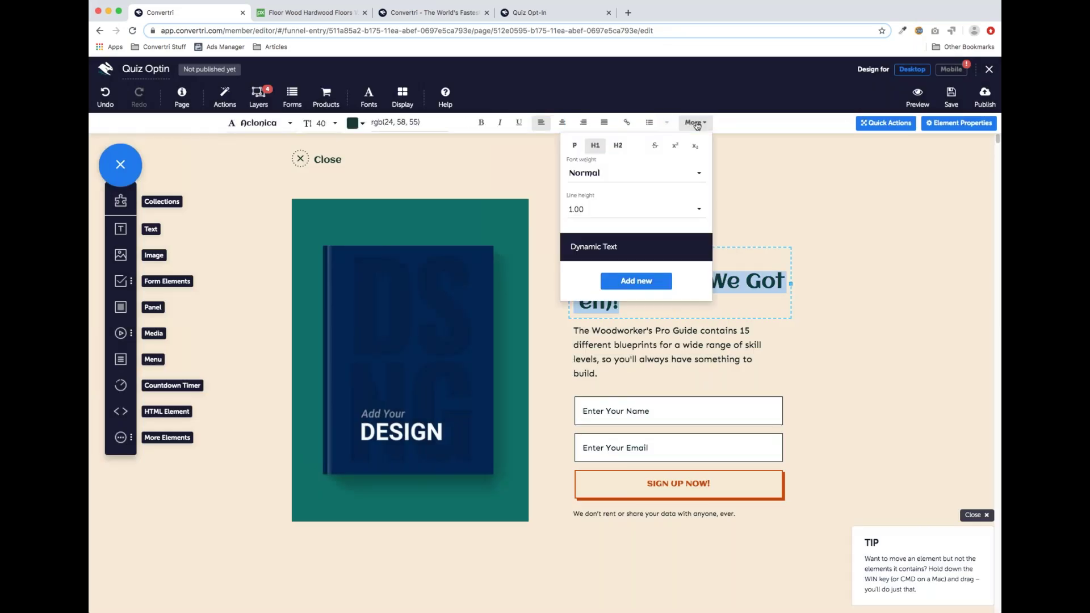
click(700, 210)
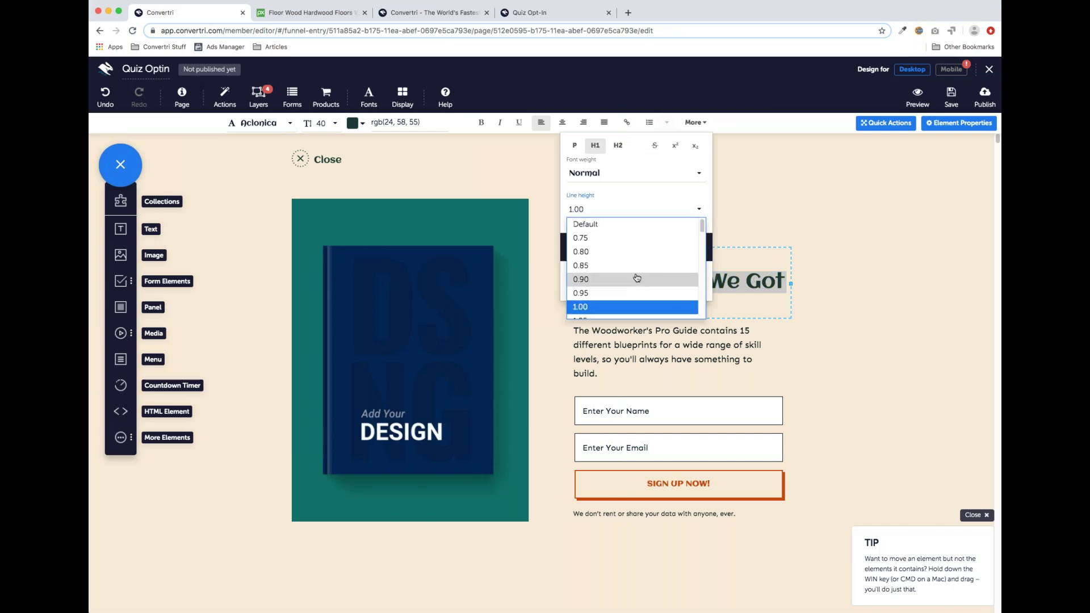
scroll(636, 277, down, 3)
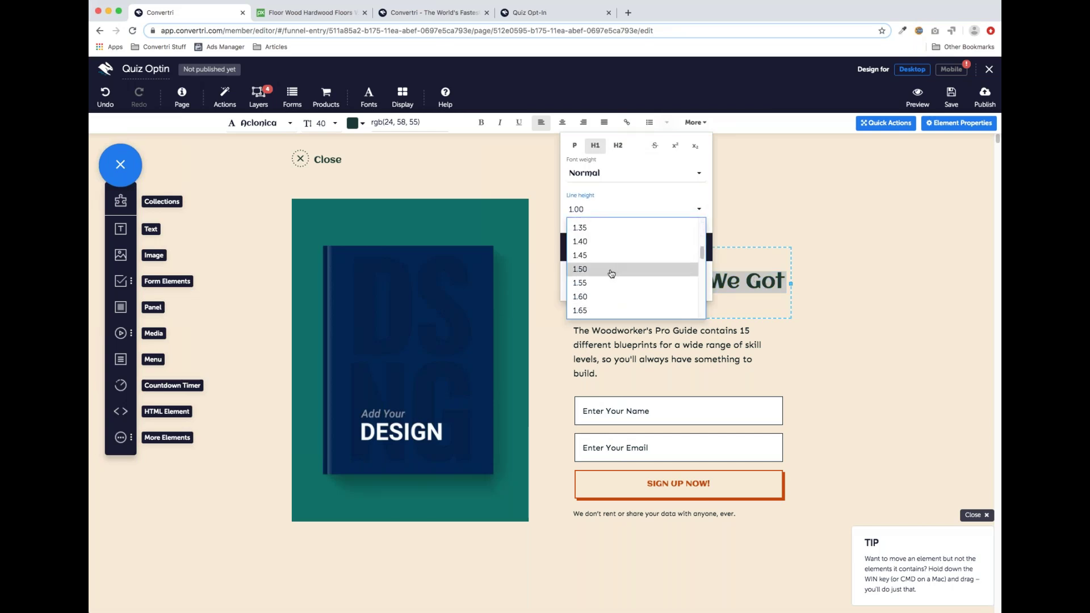
click(607, 242)
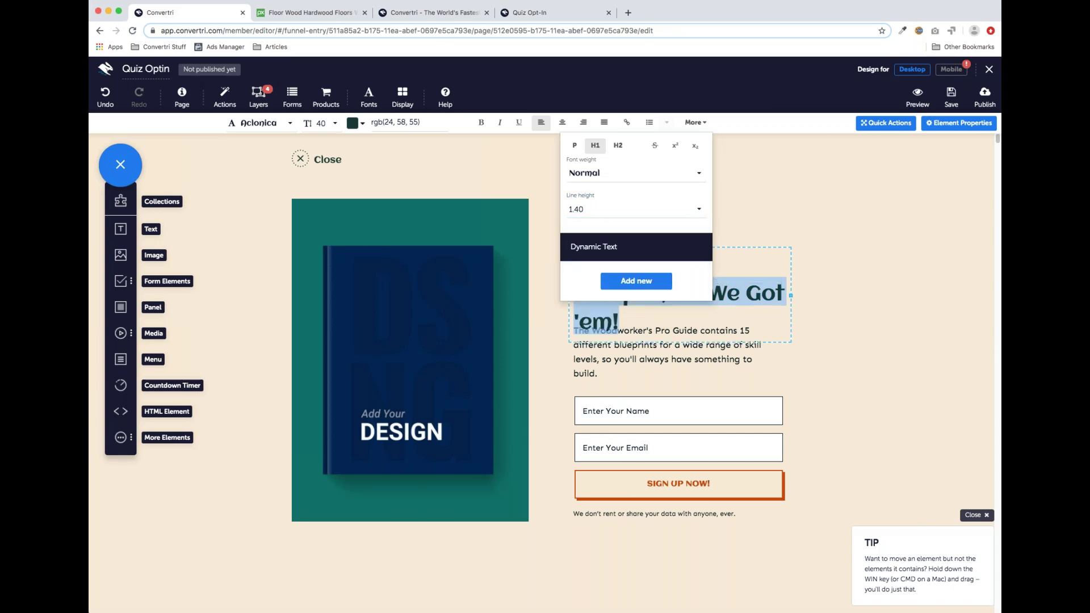
click(696, 123)
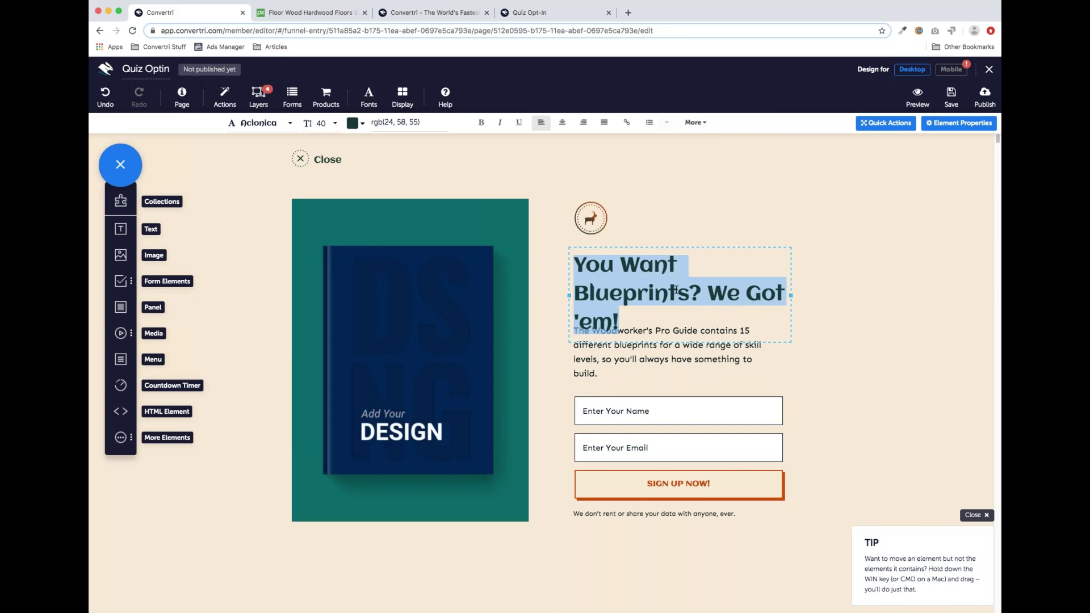
Set the heading's line height to 1.20.
click(696, 123)
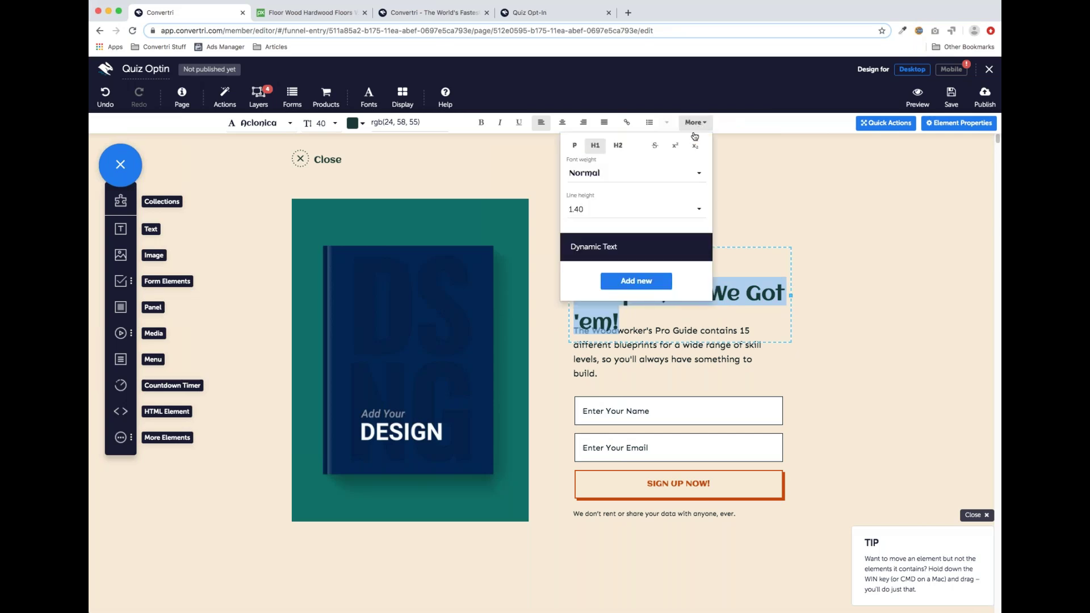
click(657, 211)
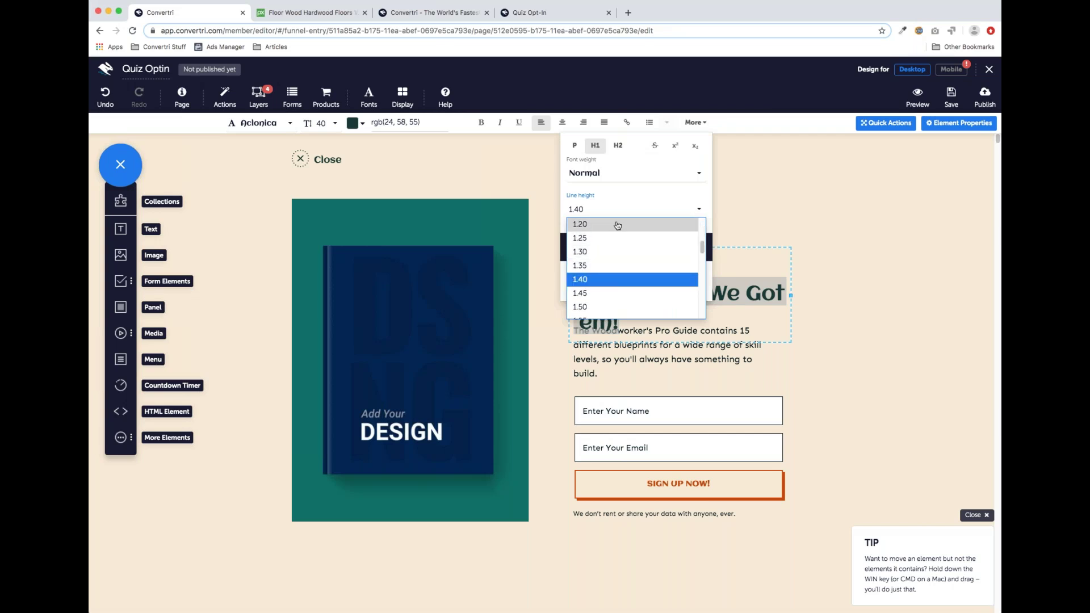
click(616, 224)
click(840, 319)
Move the description paragraph, form fields, sign-up button and privacy note slightly down, clear of the heading.
click(660, 376)
click(660, 376)
drag(656, 384, 661, 335)
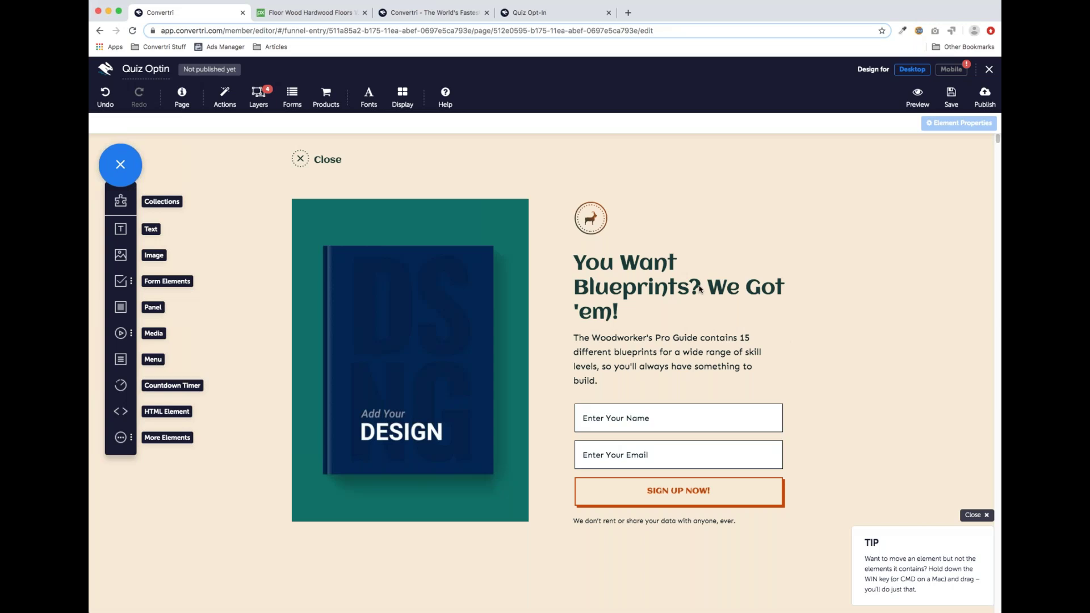
Check the heading's line height setting and nudge only the description paragraph slightly further down.
click(690, 289)
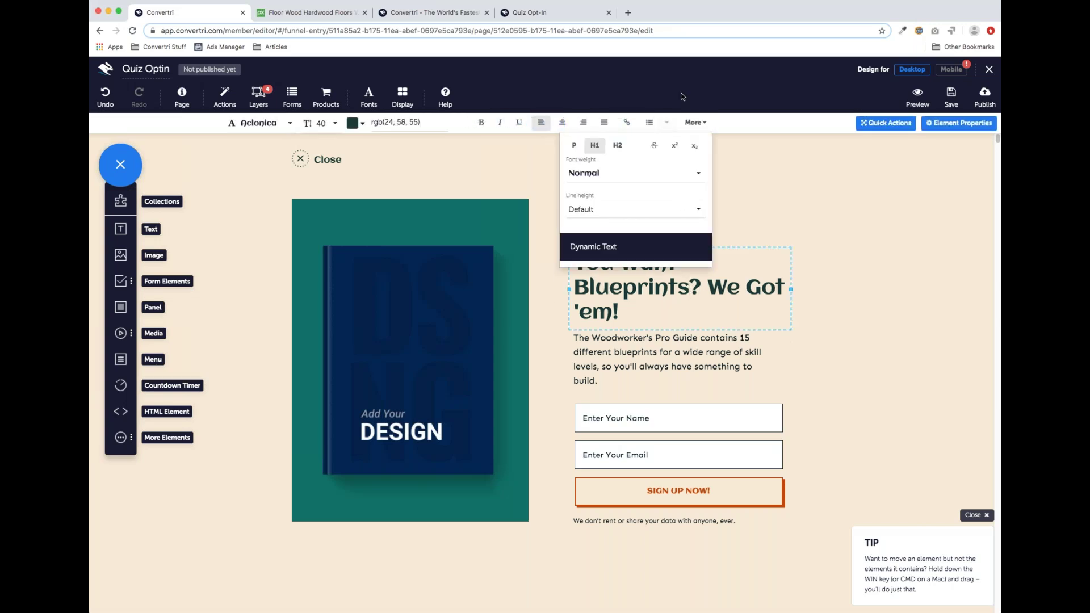
click(694, 122)
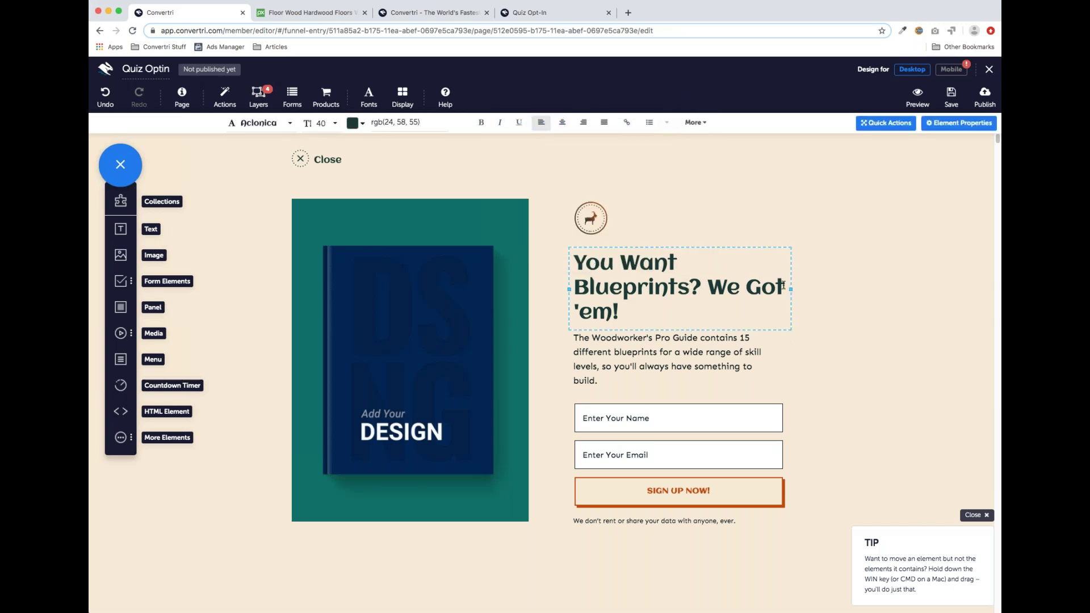
click(665, 352)
drag(677, 393, 677, 398)
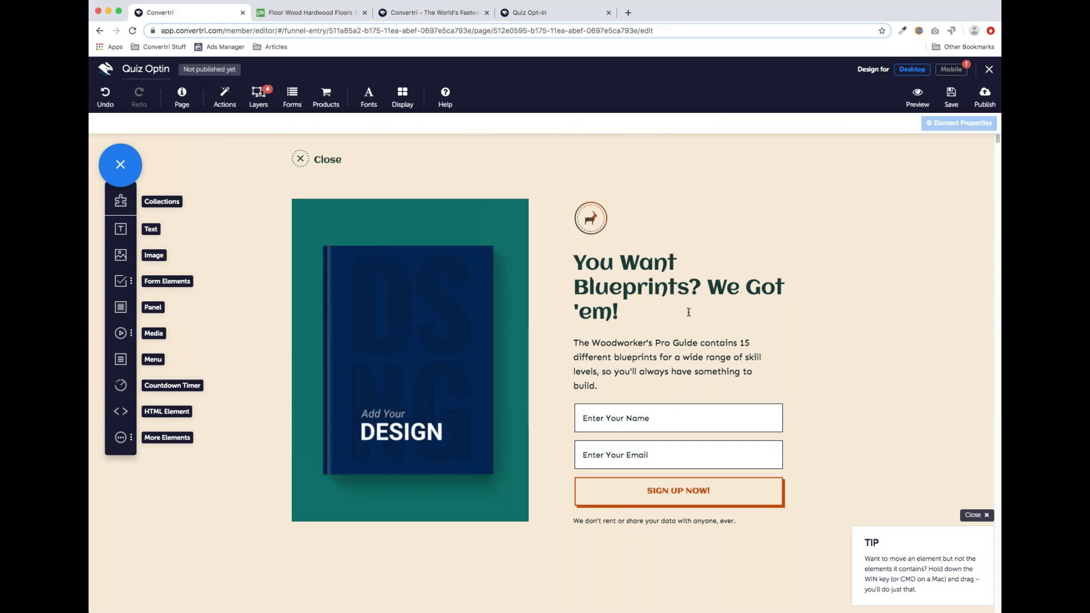
Switch to the mobile design and move the heading up slightly so it no longer overlaps the description paragraph.
click(943, 69)
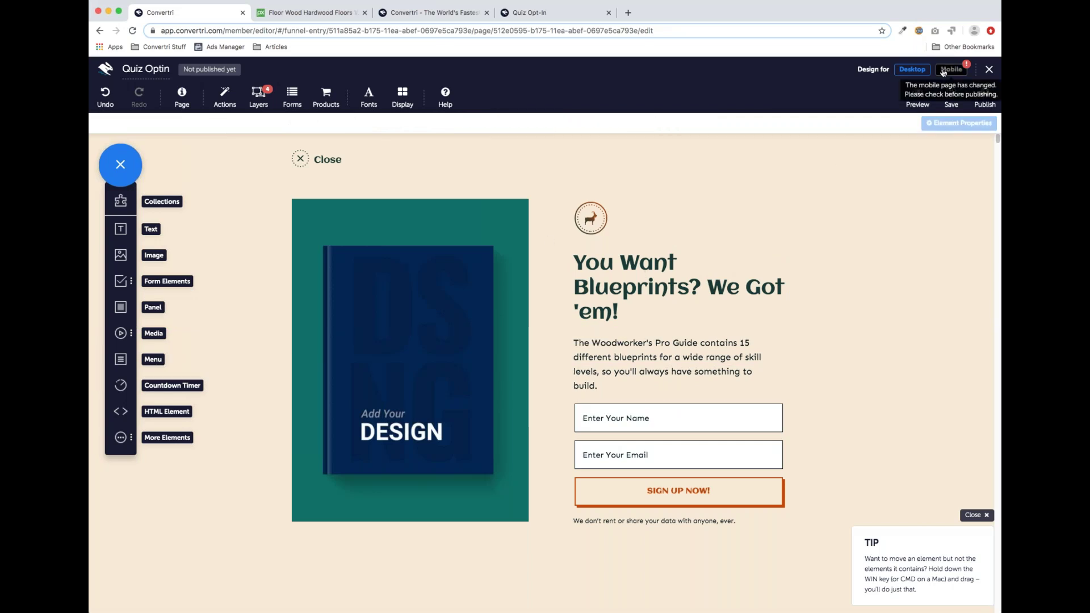
click(487, 362)
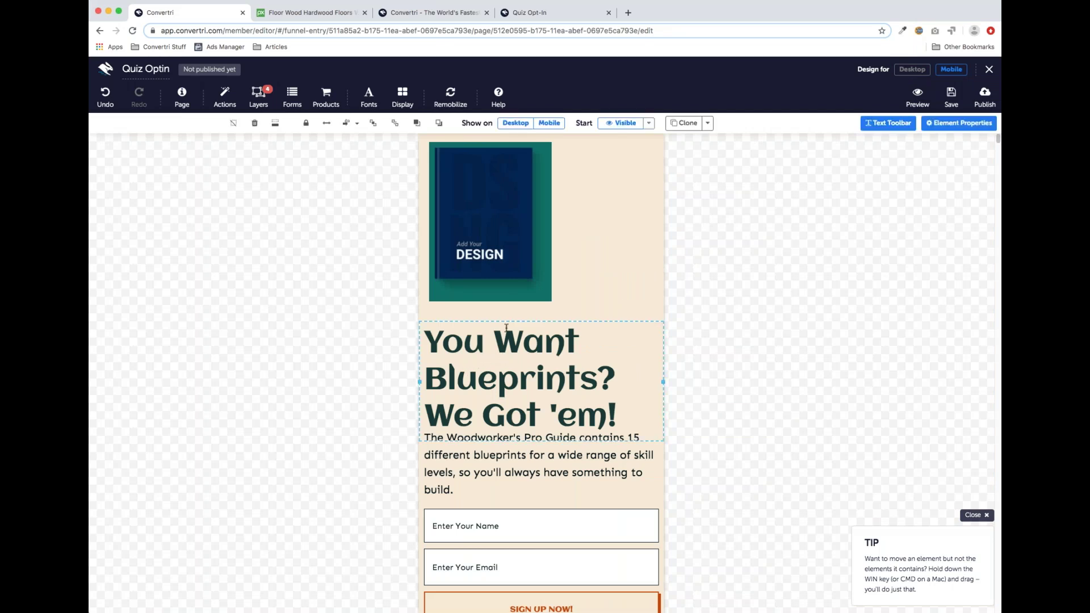
drag(505, 322, 505, 312)
click(531, 445)
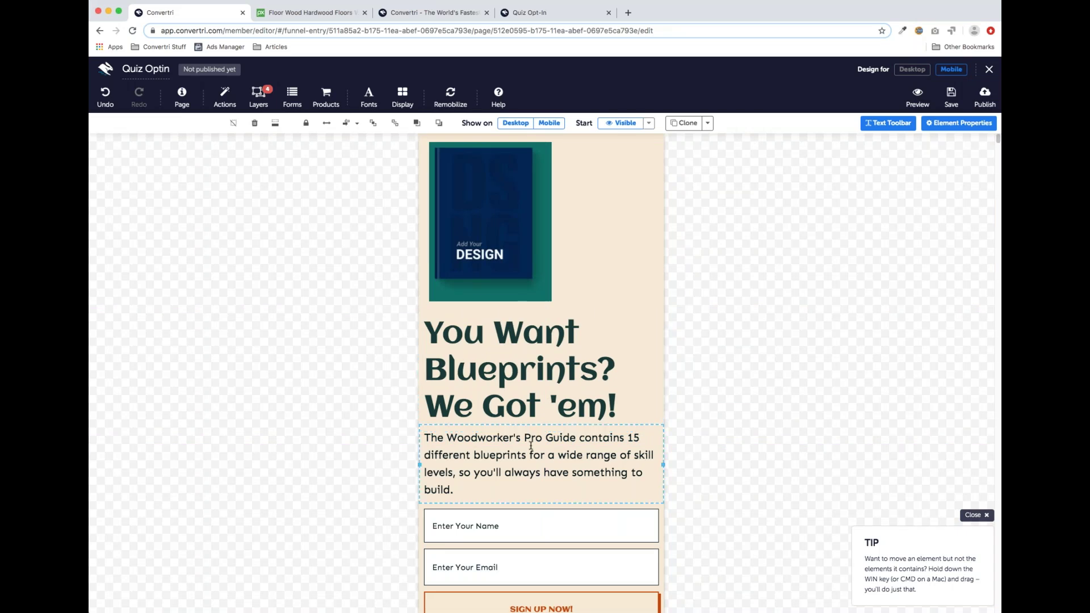
scroll(688, 459, down, 3)
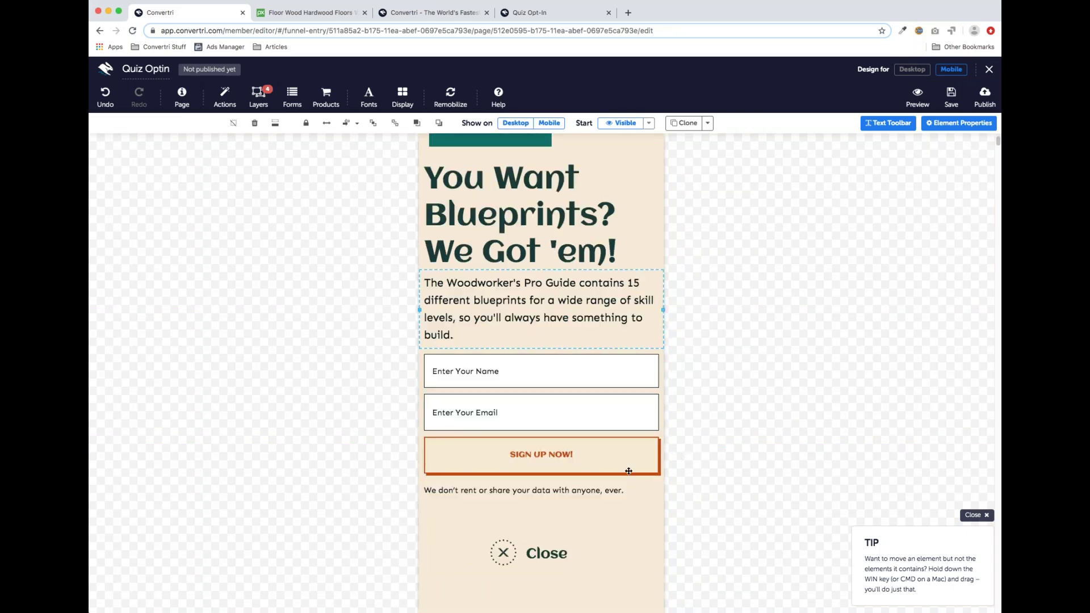
scroll(627, 462, up, 3)
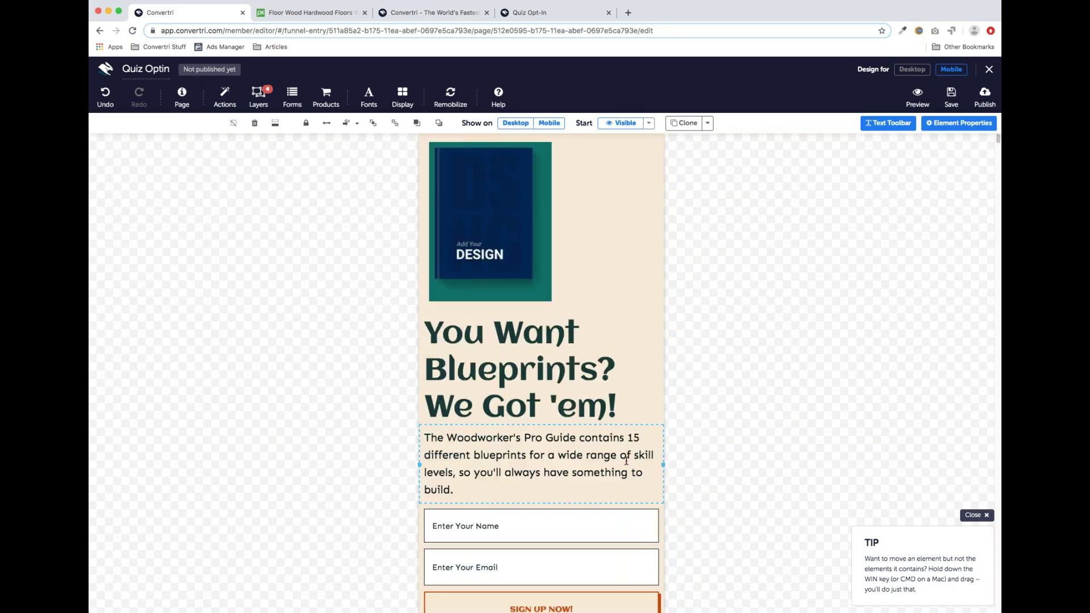
scroll(627, 461, down, 3)
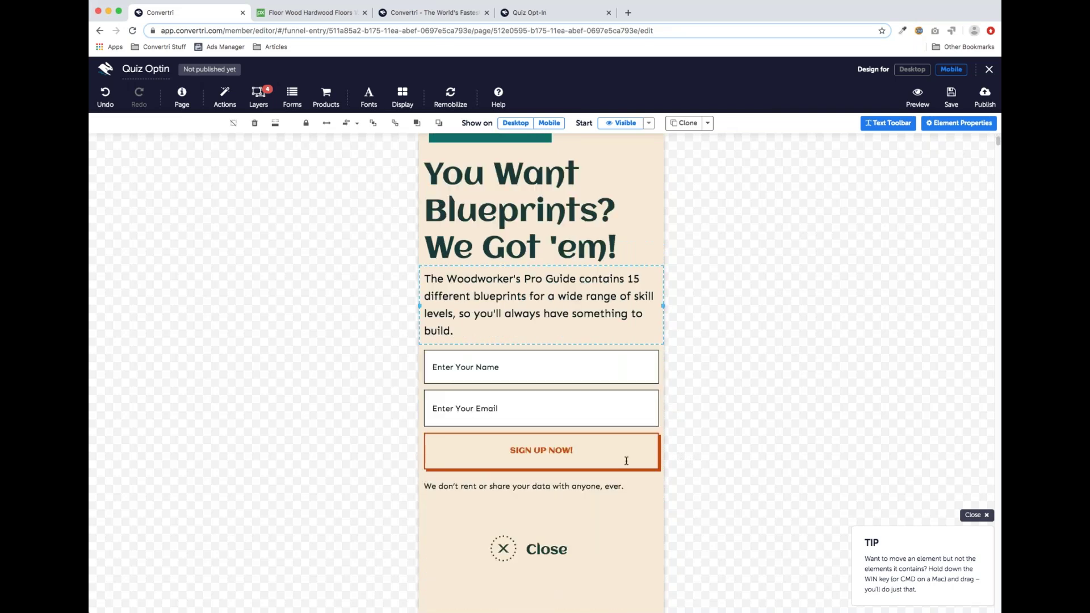
scroll(627, 462, up, 3)
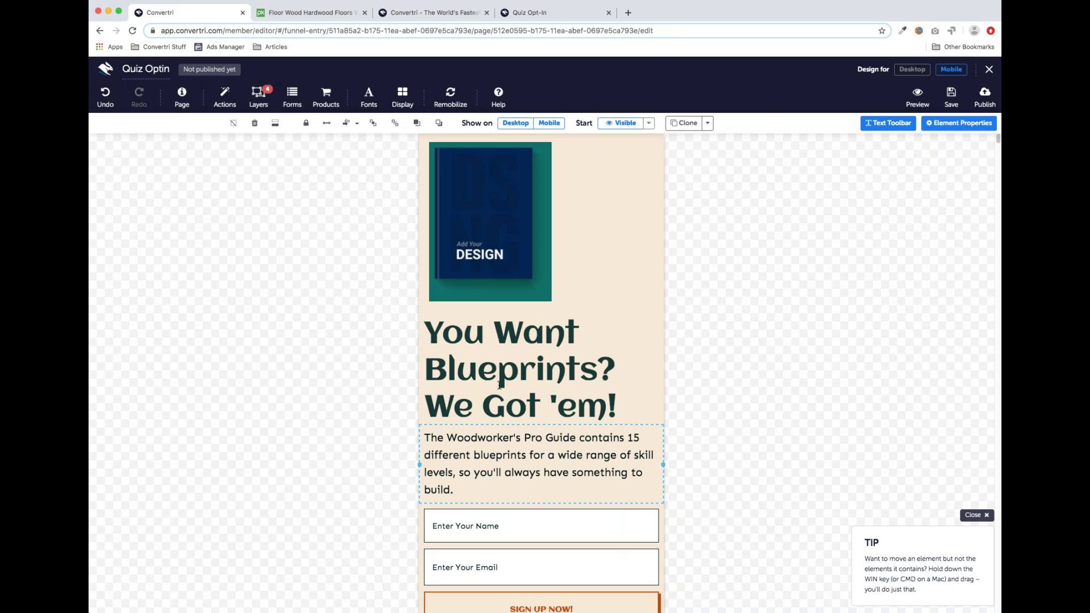
Check the blueprints layer's mobile layout, return to the desktop design and save the page.
scroll(511, 266, down, 1)
scroll(511, 265, down, 2)
scroll(511, 265, up, 1)
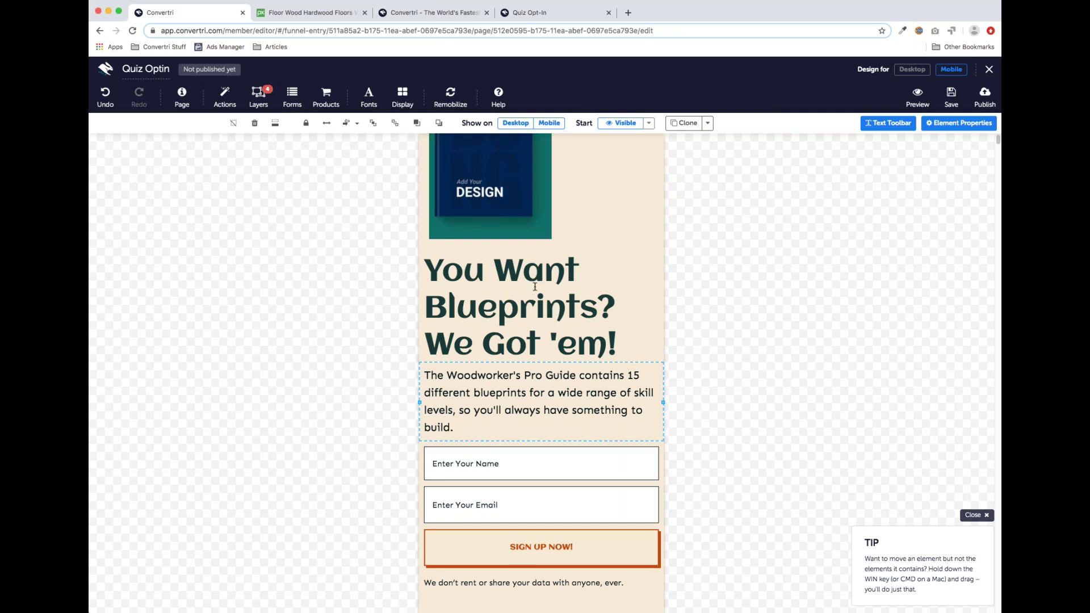
scroll(535, 287, down, 1)
scroll(535, 287, up, 3)
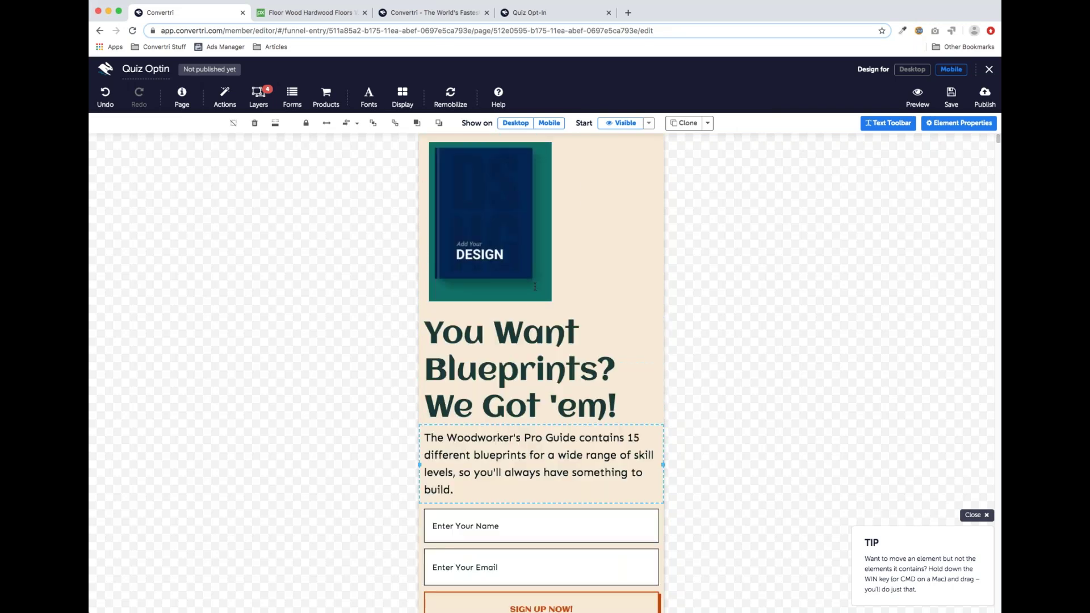
click(911, 69)
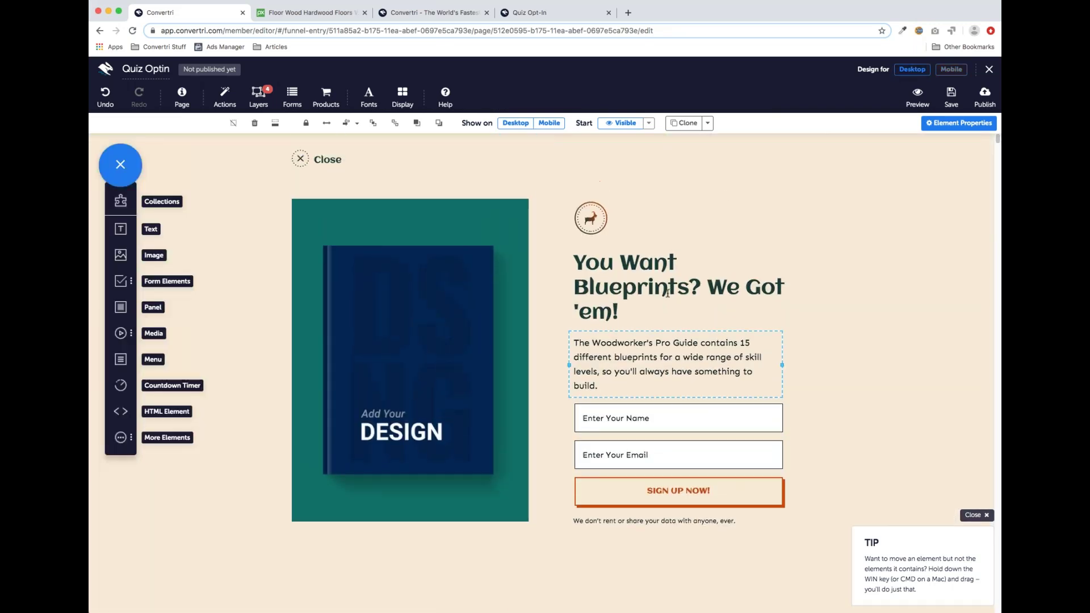
click(951, 96)
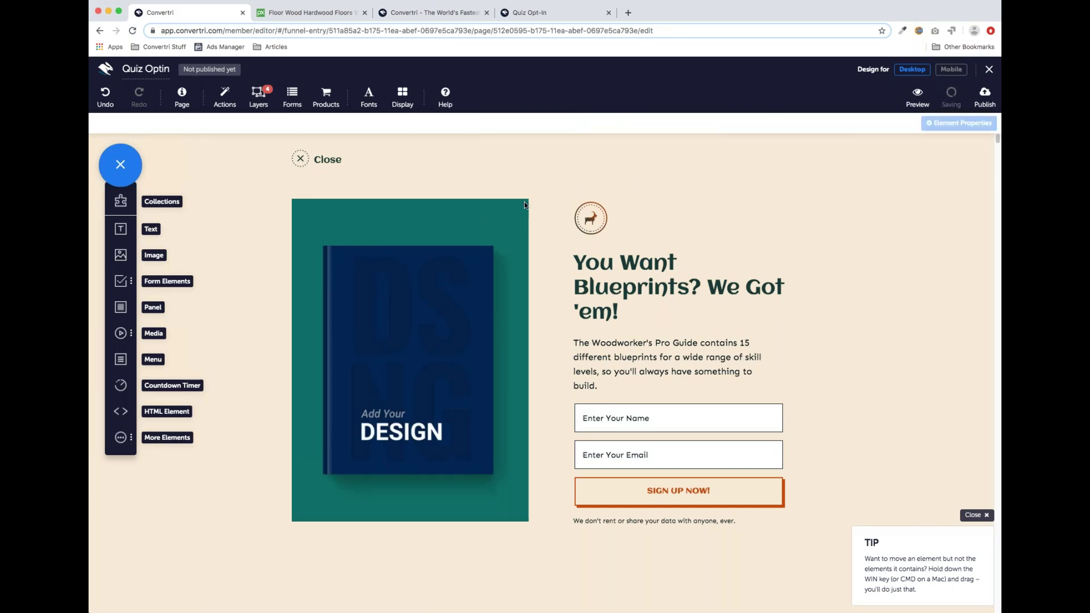
Clone the A1 Blueprints layer.
click(258, 100)
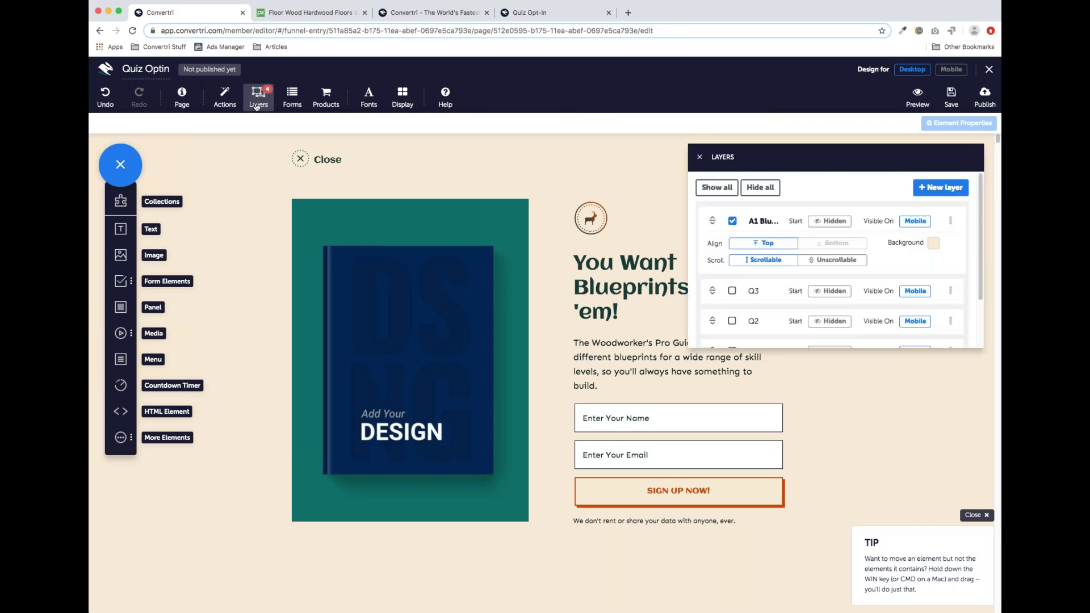
click(948, 221)
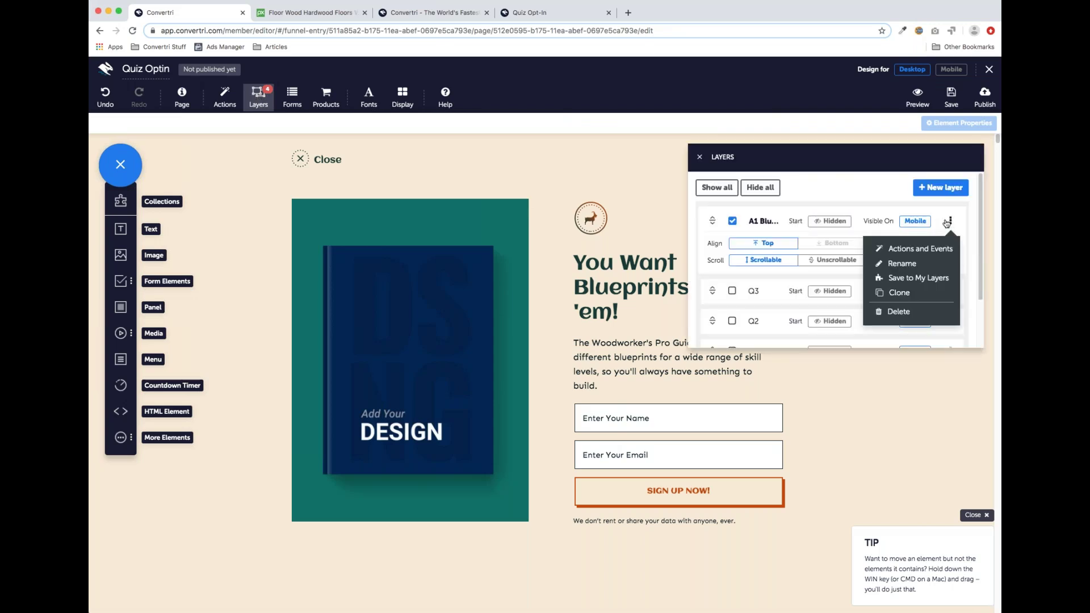
click(901, 295)
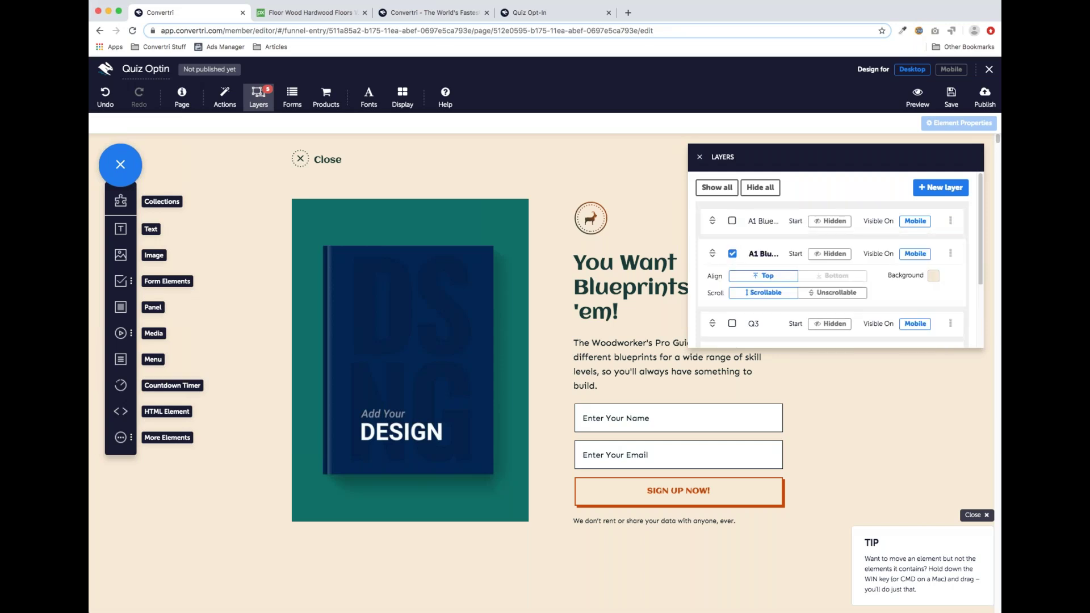
Make the cloned layer the active one and rename it "A2 Theory".
click(733, 221)
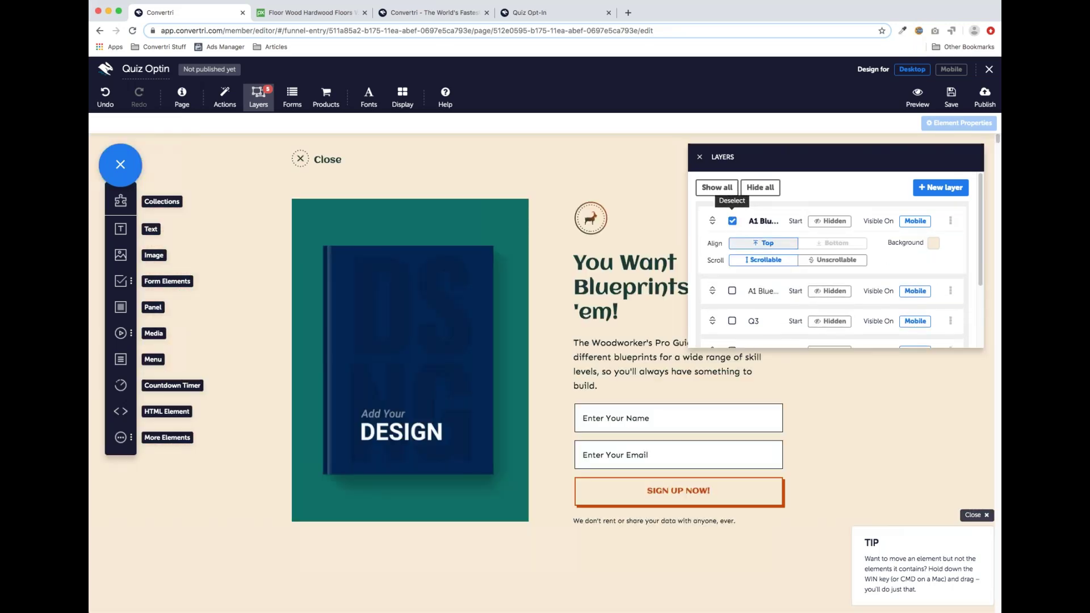
click(950, 221)
click(901, 264)
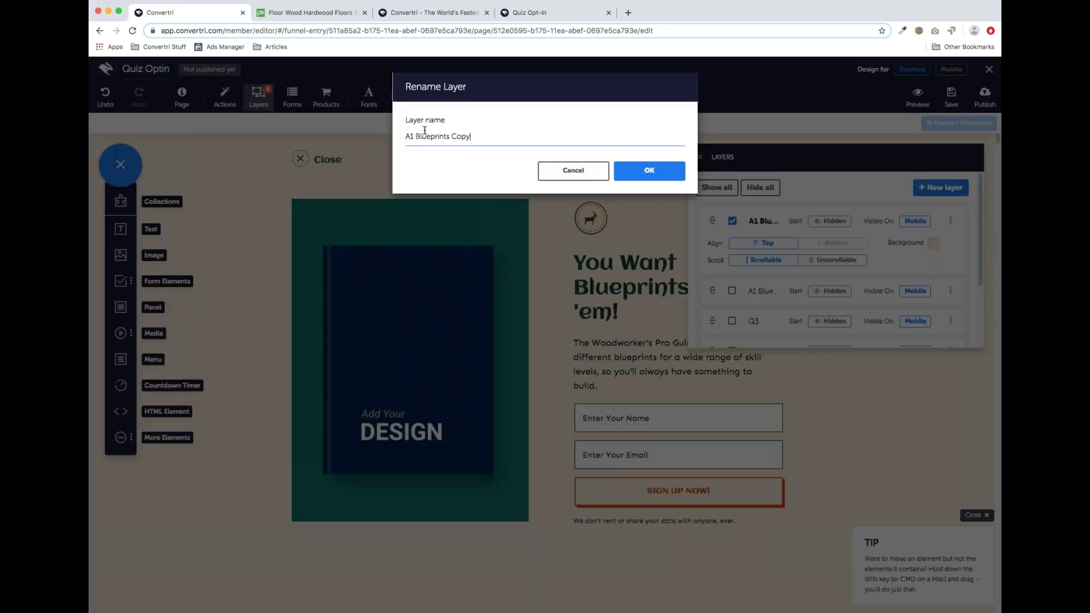
shift+click(475, 136)
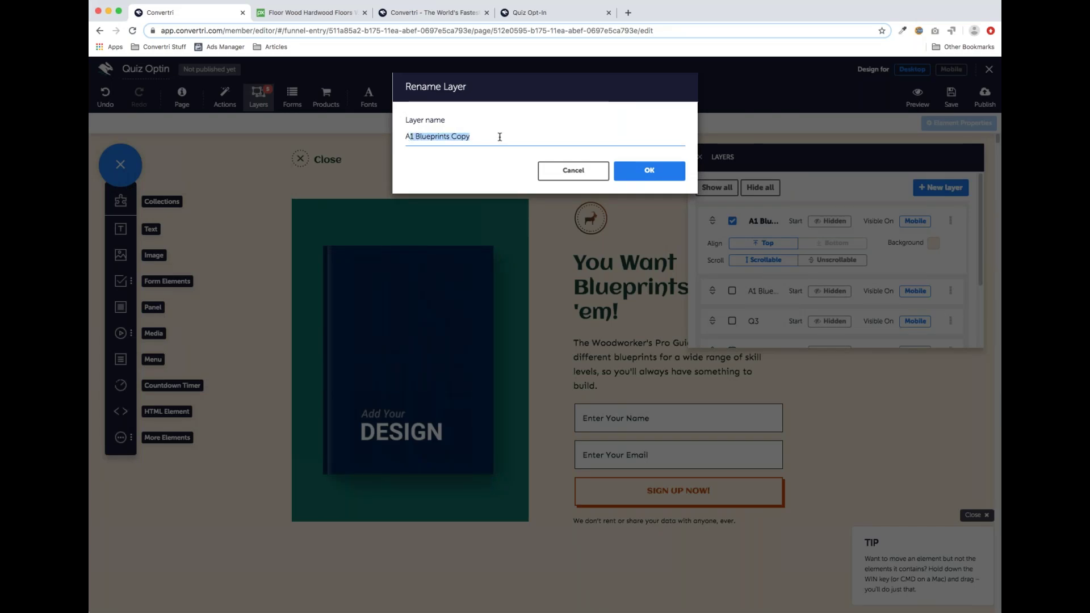
text(2 Theory)
click(643, 176)
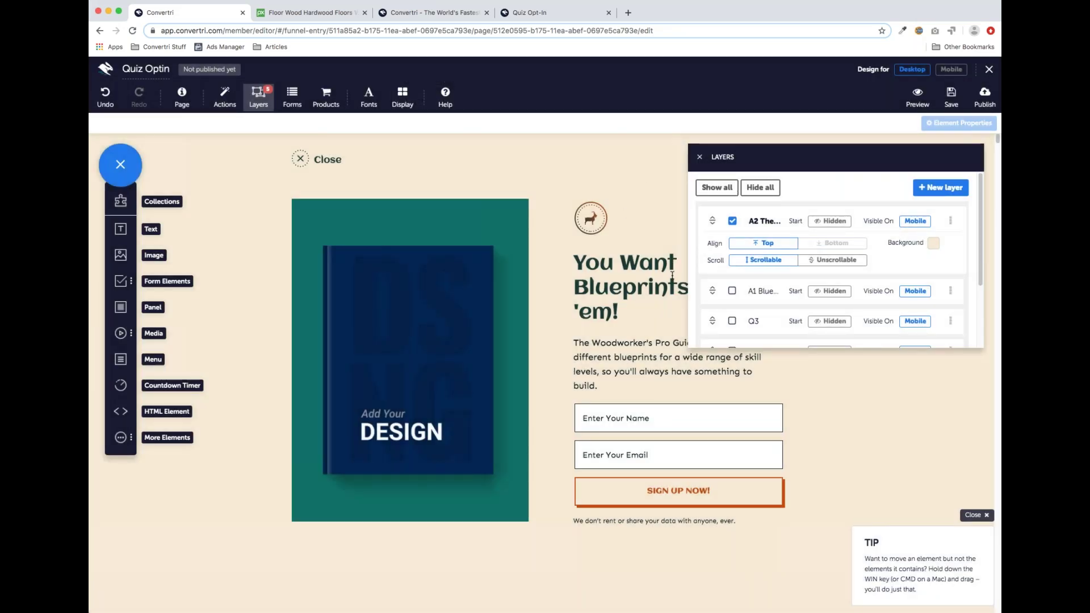
click(700, 157)
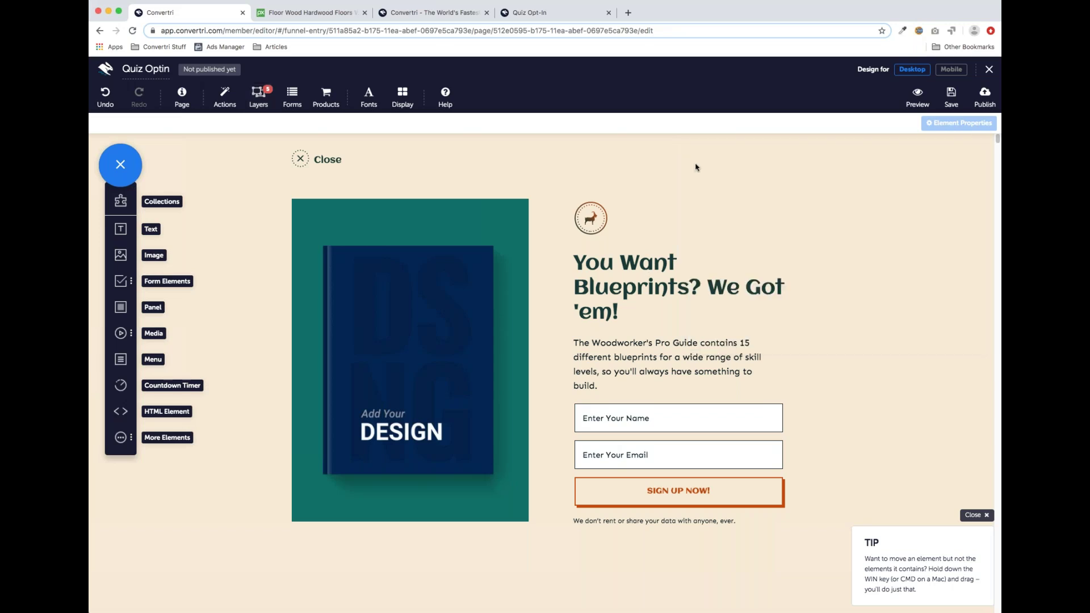
Replace the headline beside the book image with "Get Your Complete Guide To Woodworking".
click(628, 311)
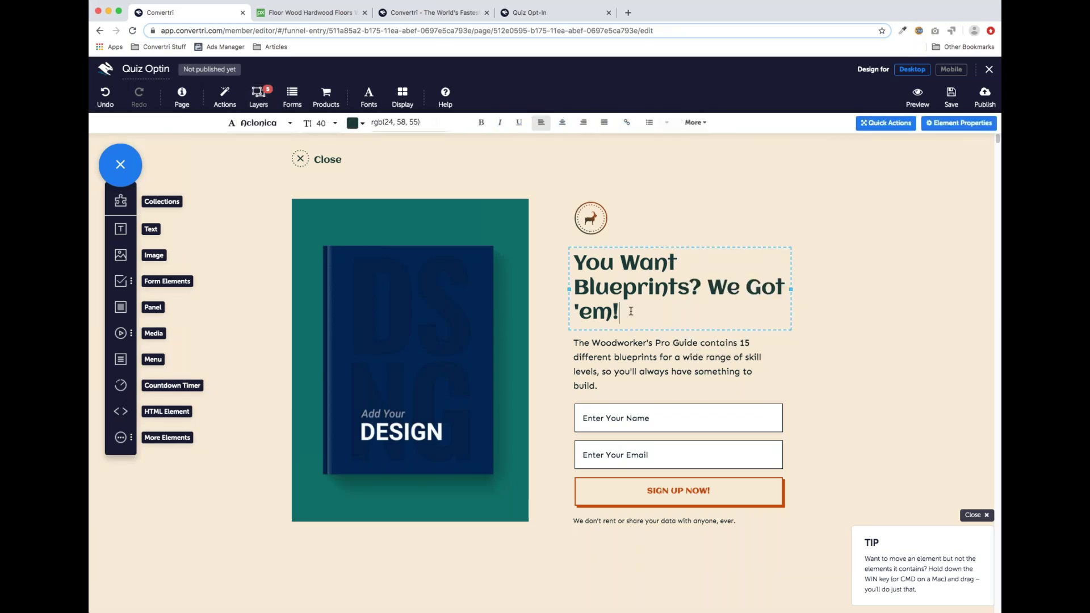
drag(626, 312, 578, 262)
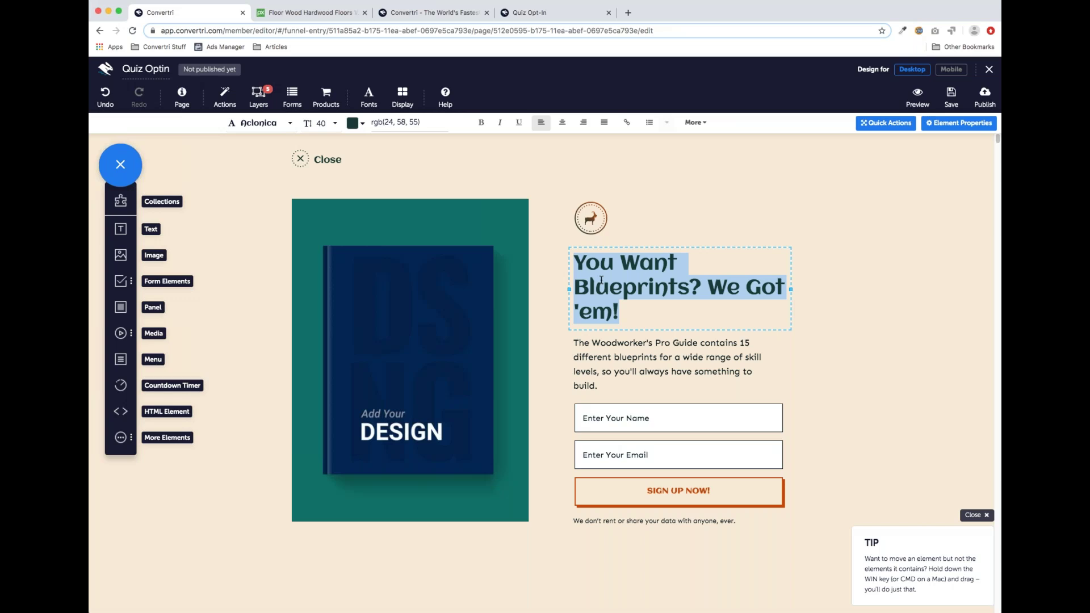
text(Ge)
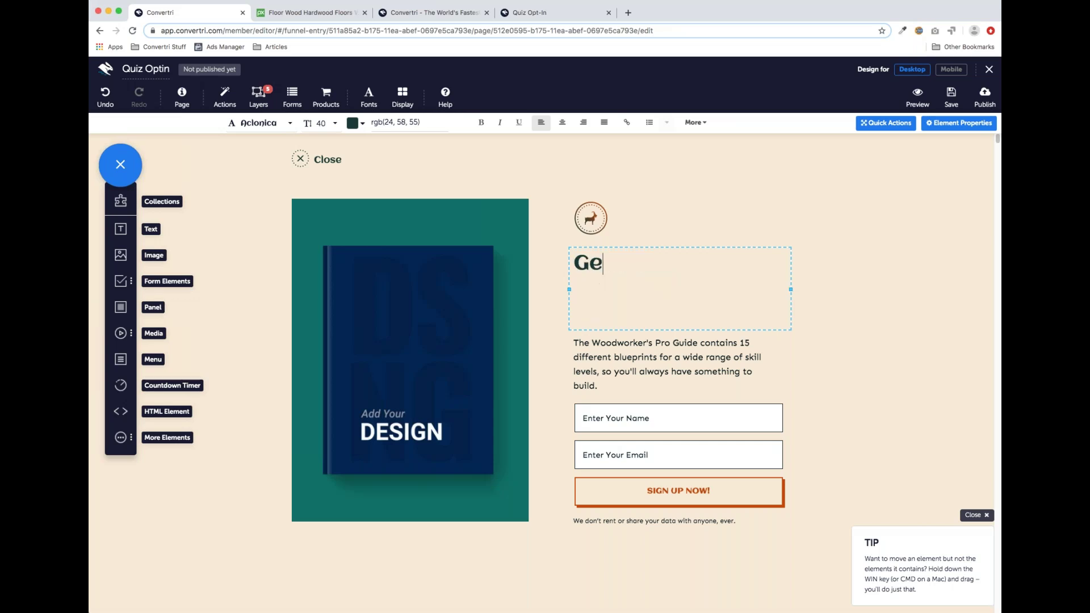
text(t Your Comple)
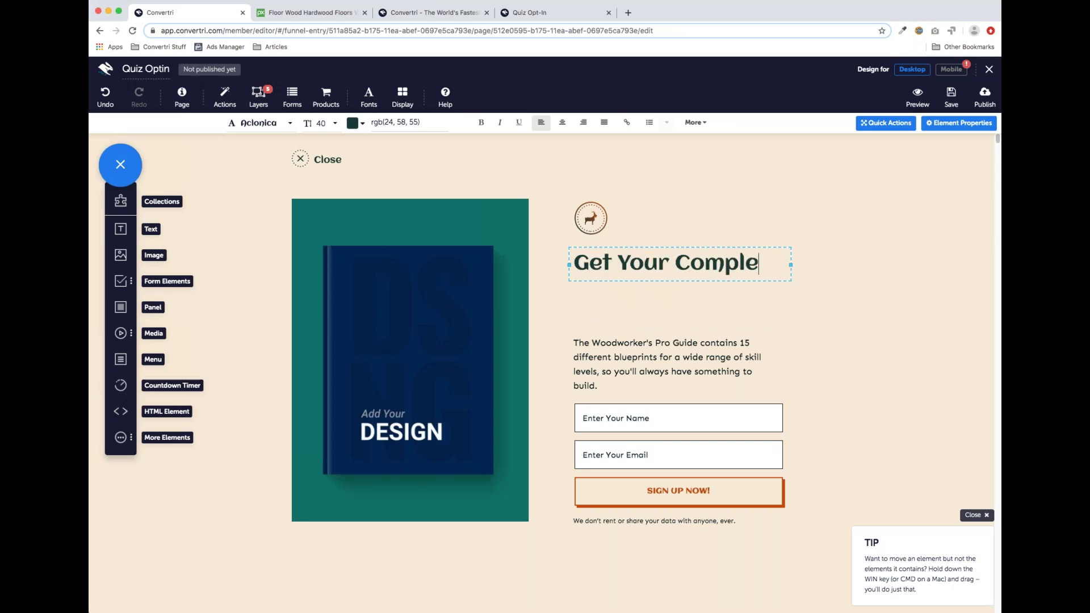
text(te Guide To)
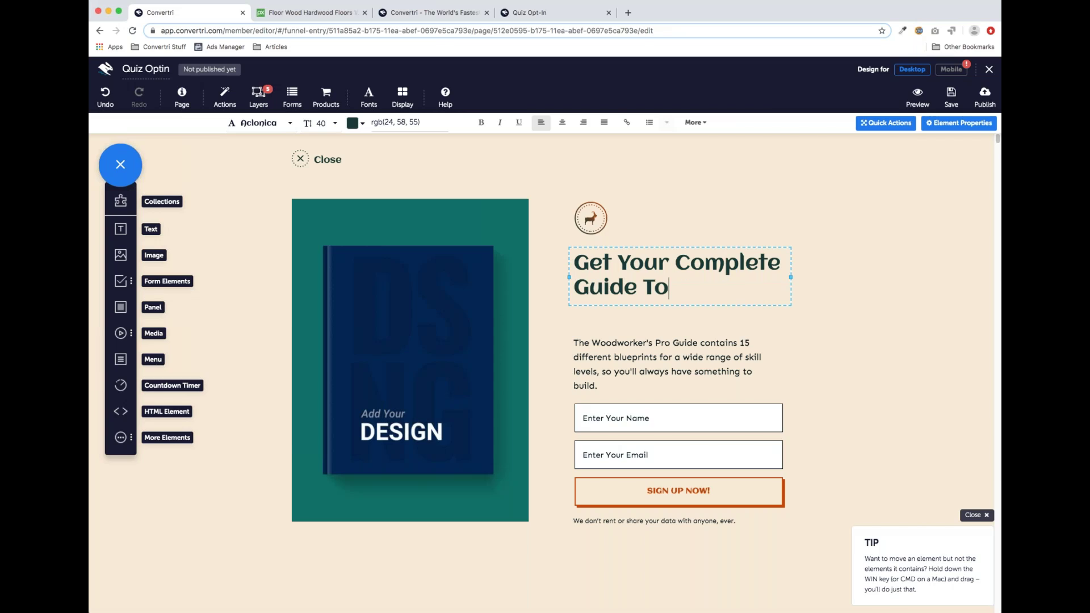
text( Woodworking)
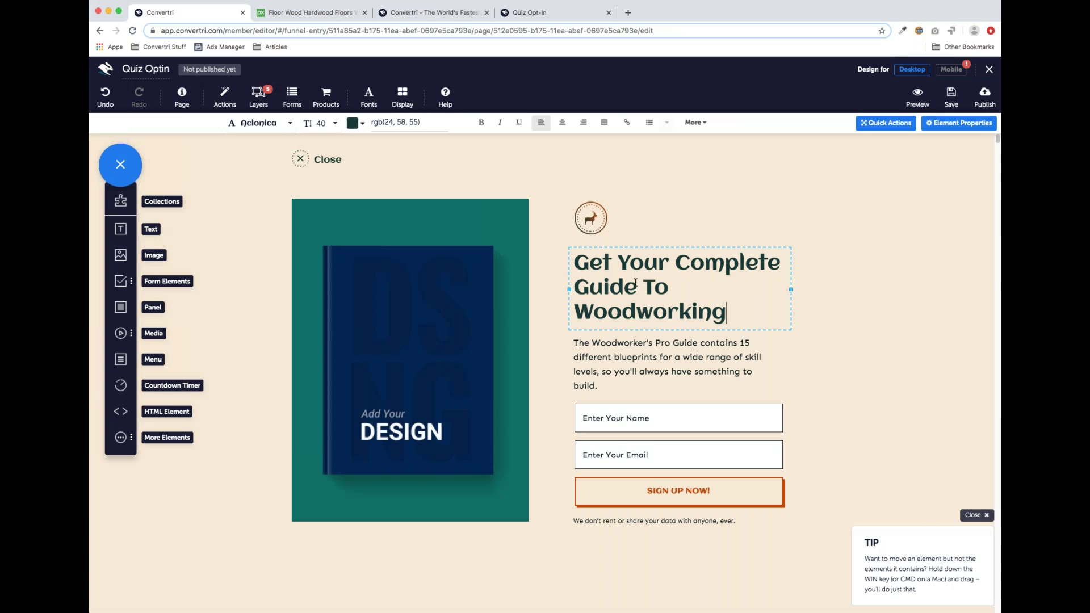
Replace the paragraph after "contains" with "step by step guides, a full explanation of tools, joints and everything else a pro woodworker needs. Plus video lessons!".
click(605, 387)
drag(609, 388, 743, 344)
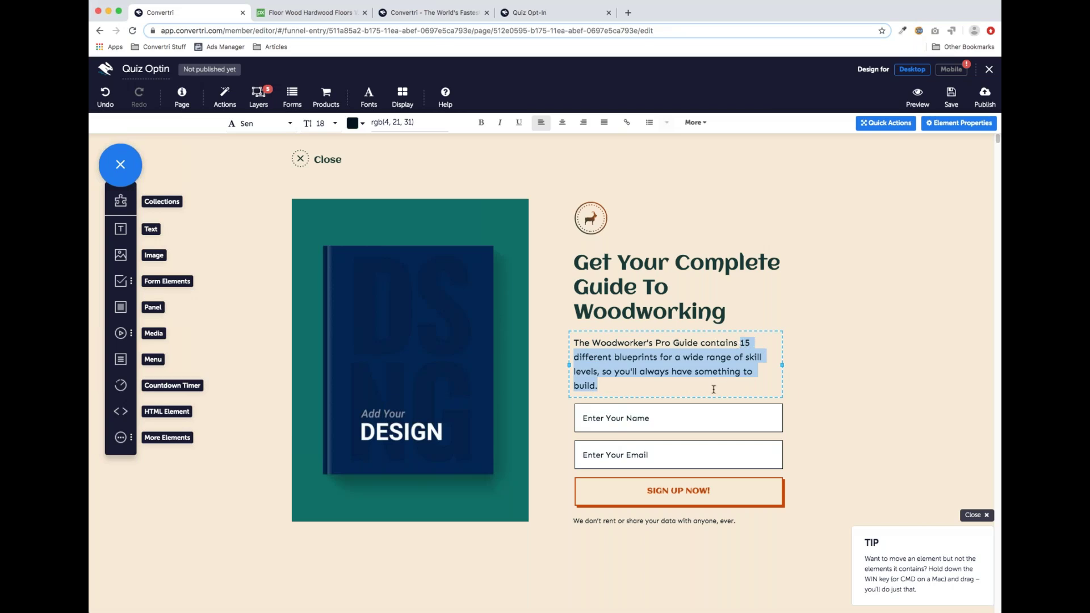
text(st)
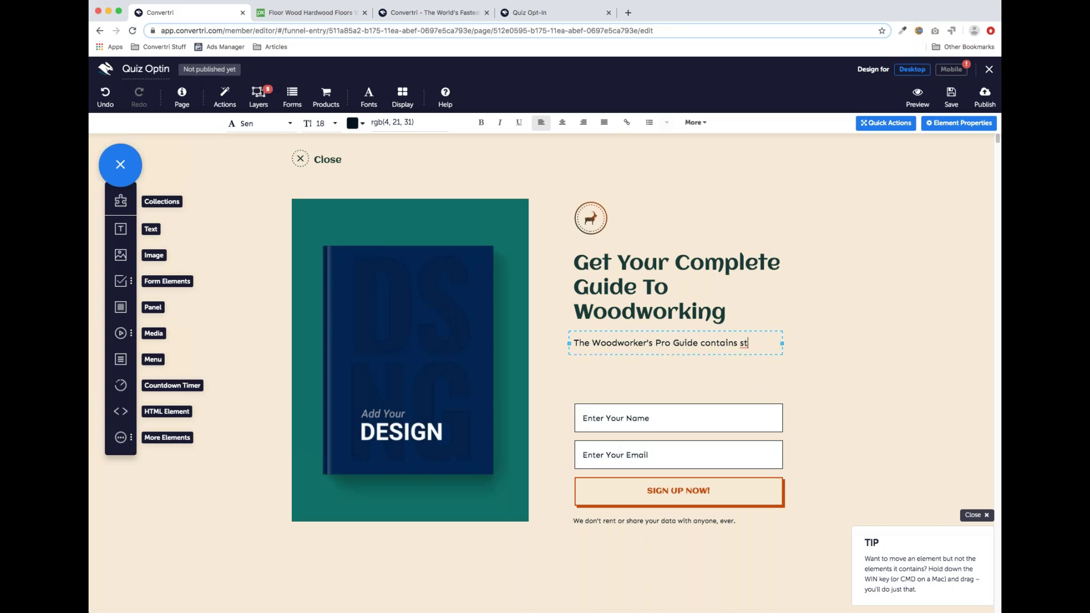
text(ep by step guides, a full e)
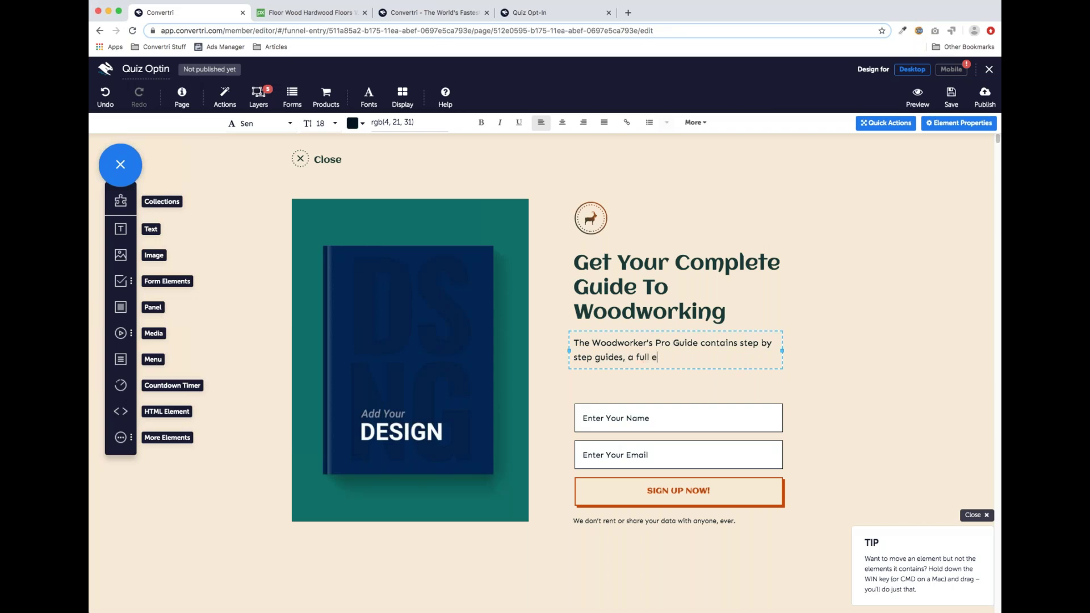
text(xplanation of tools, joints)
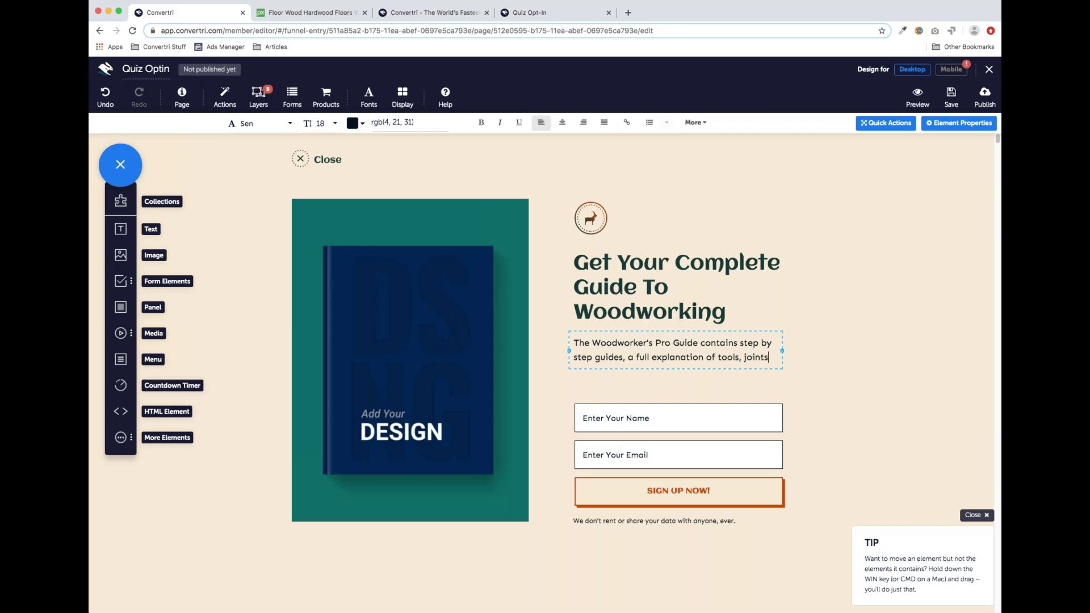
text( and everything else a pro)
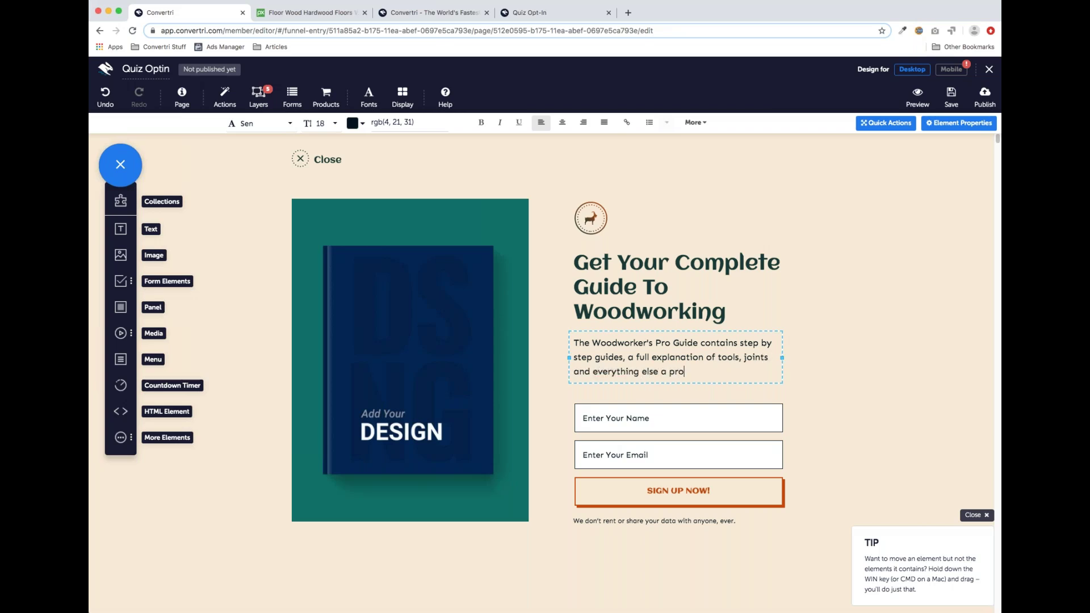
text( woodworker needs. Plus video lessons!)
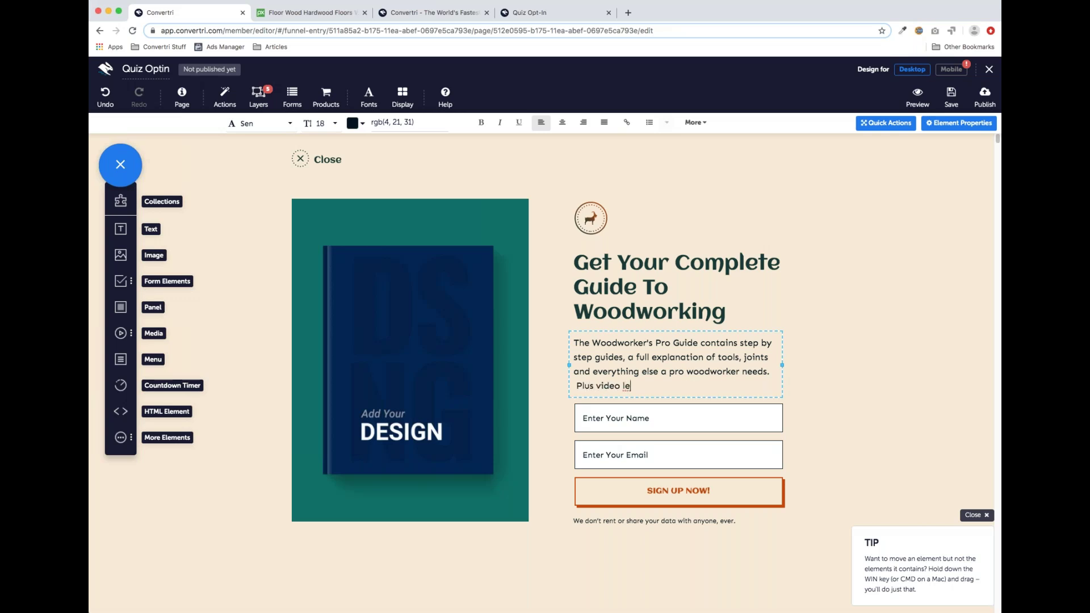
click(576, 385)
click(859, 402)
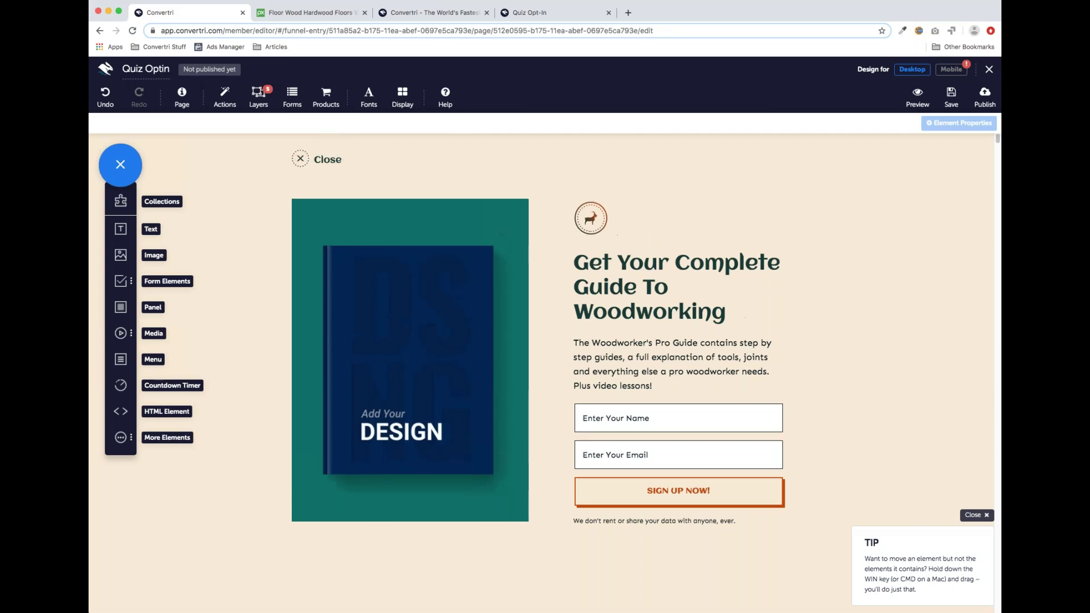
In the mobile design, move the paragraph and the form elements beneath it down so they clear the "Woodworking" line of the headline.
click(949, 69)
scroll(647, 289, down, 3)
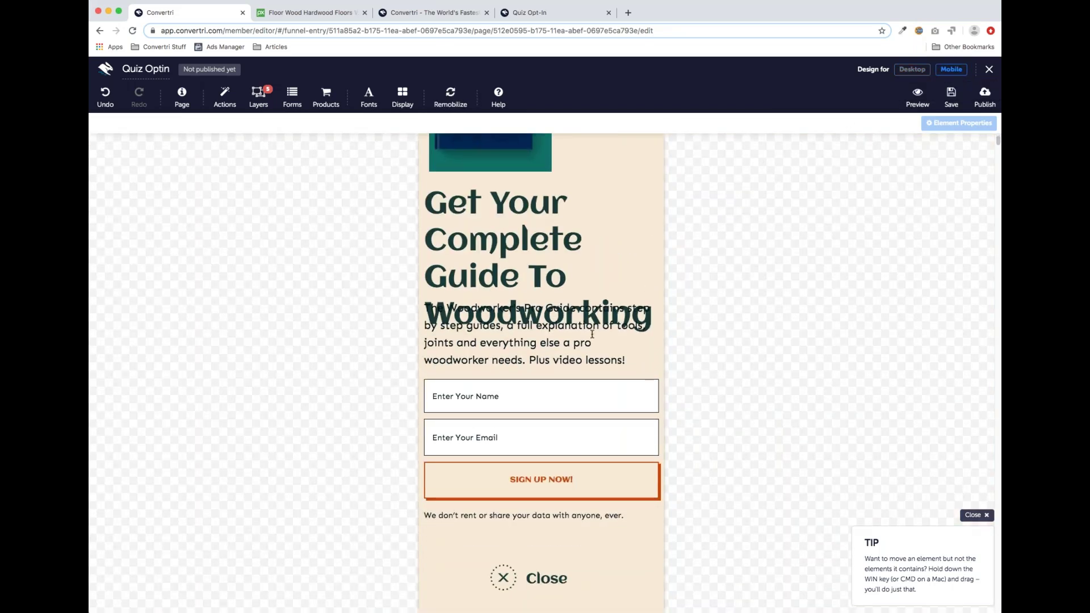
click(592, 335)
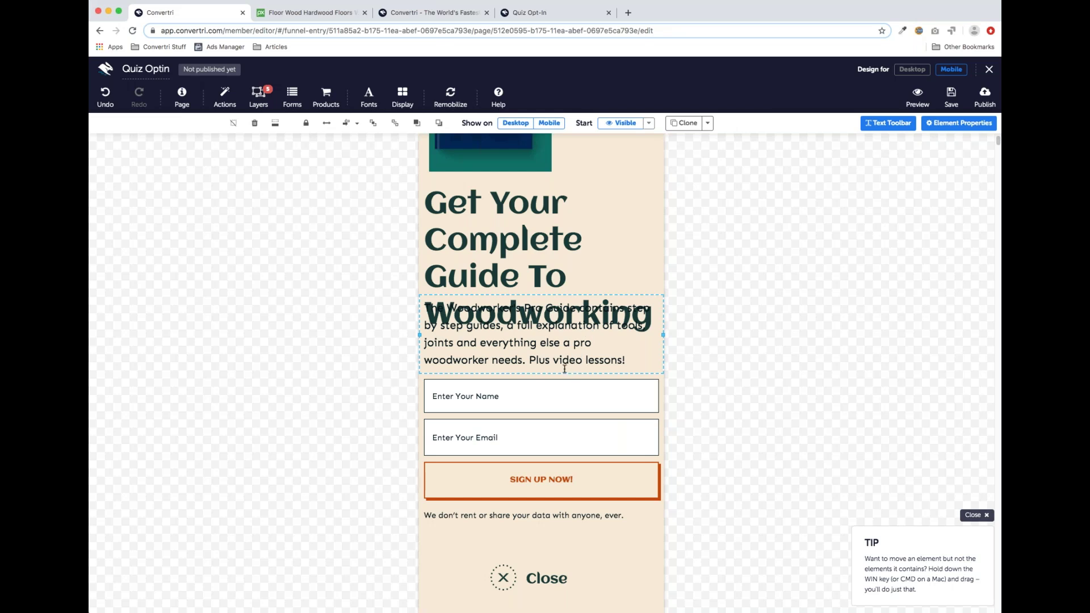
drag(564, 373, 557, 418)
scroll(720, 370, down, 3)
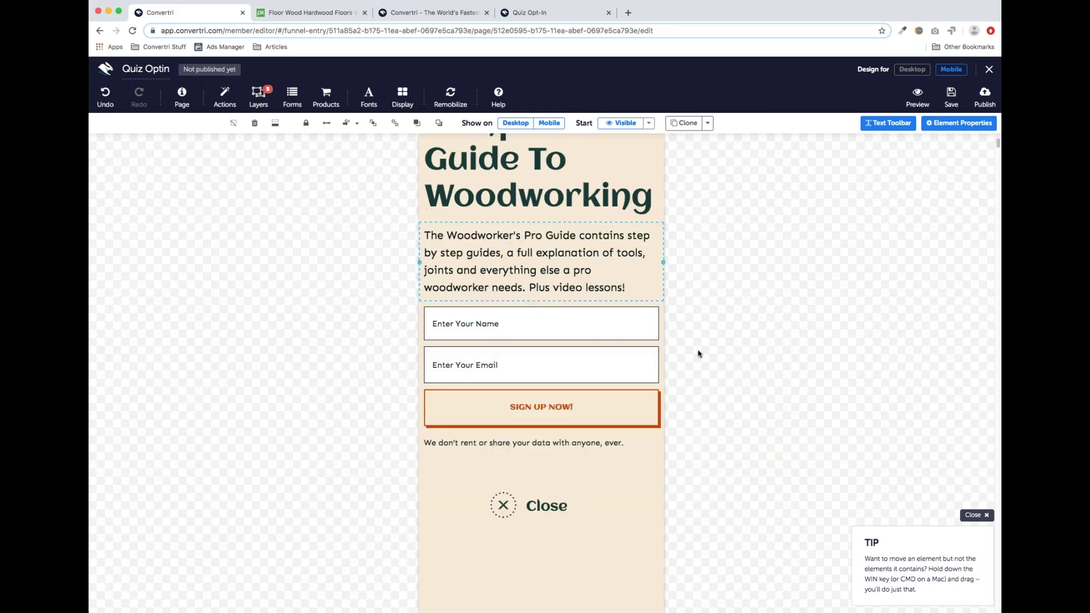
scroll(710, 363, up, 1)
scroll(517, 242, up, 2)
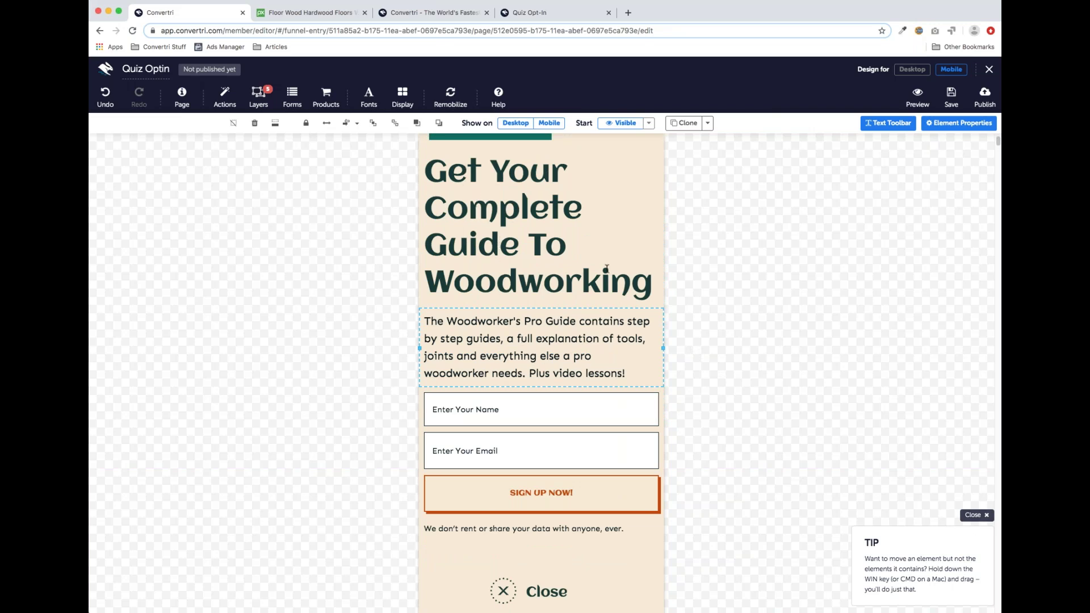
scroll(596, 278, up, 1)
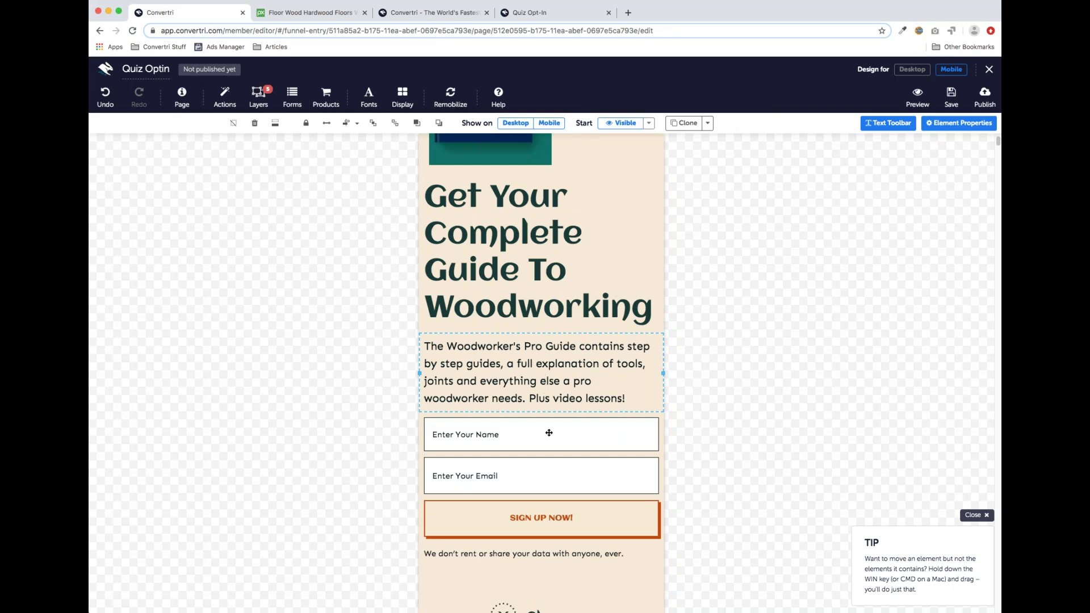
scroll(545, 424, down, 3)
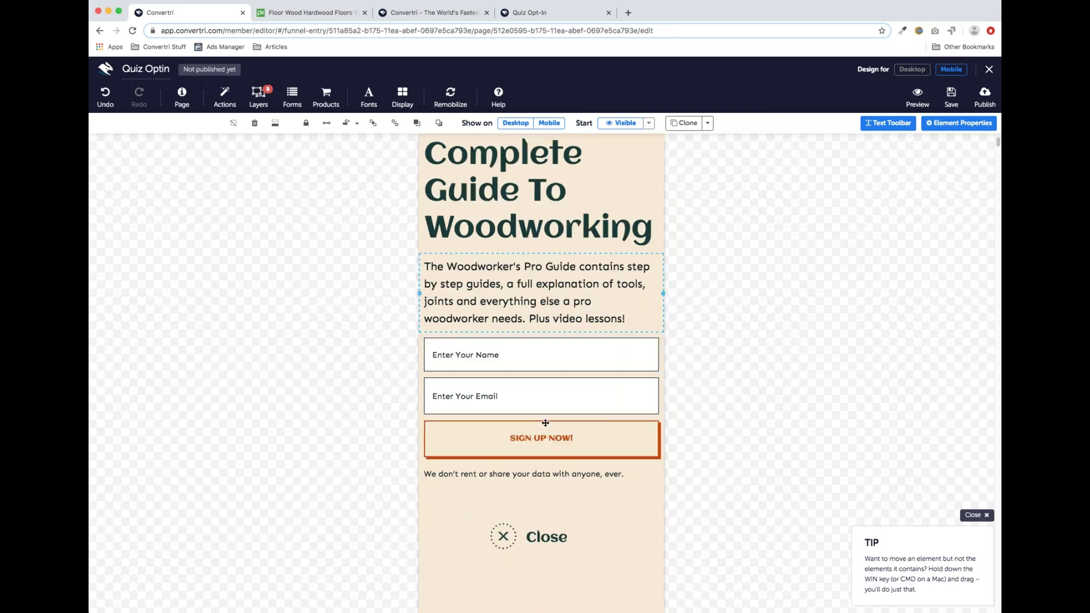
scroll(545, 423, up, 8)
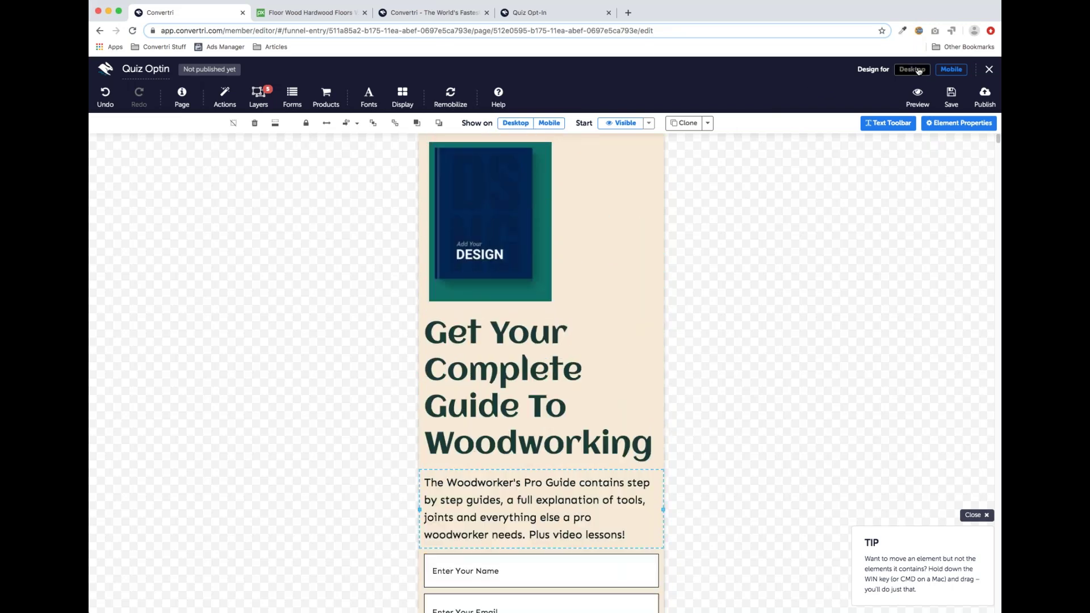
Return to the desktop design and deselect the A2 Theory layer so the main page is shown.
click(918, 69)
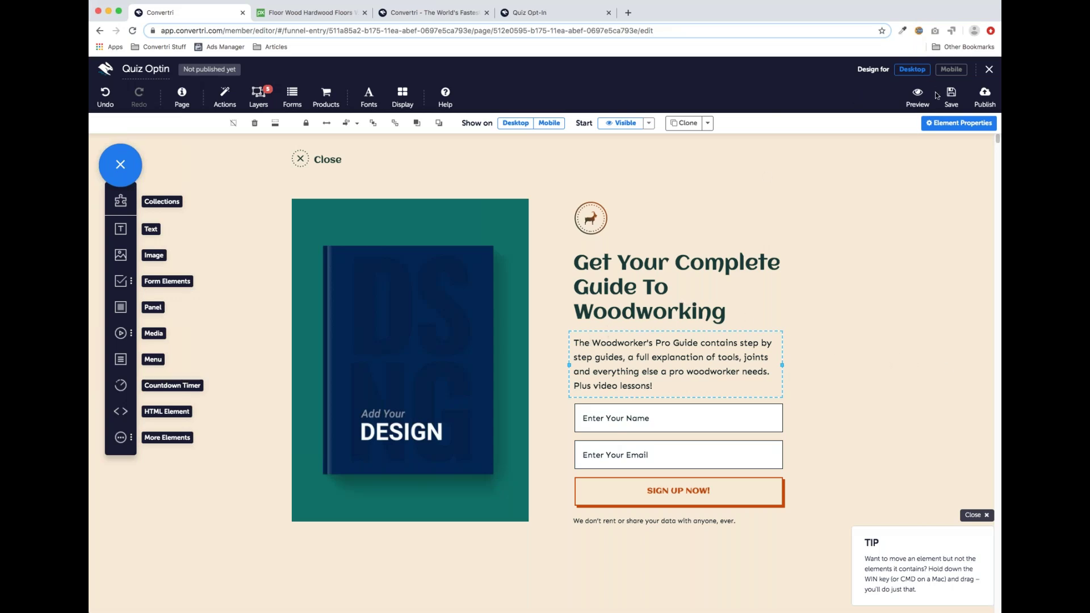
click(259, 97)
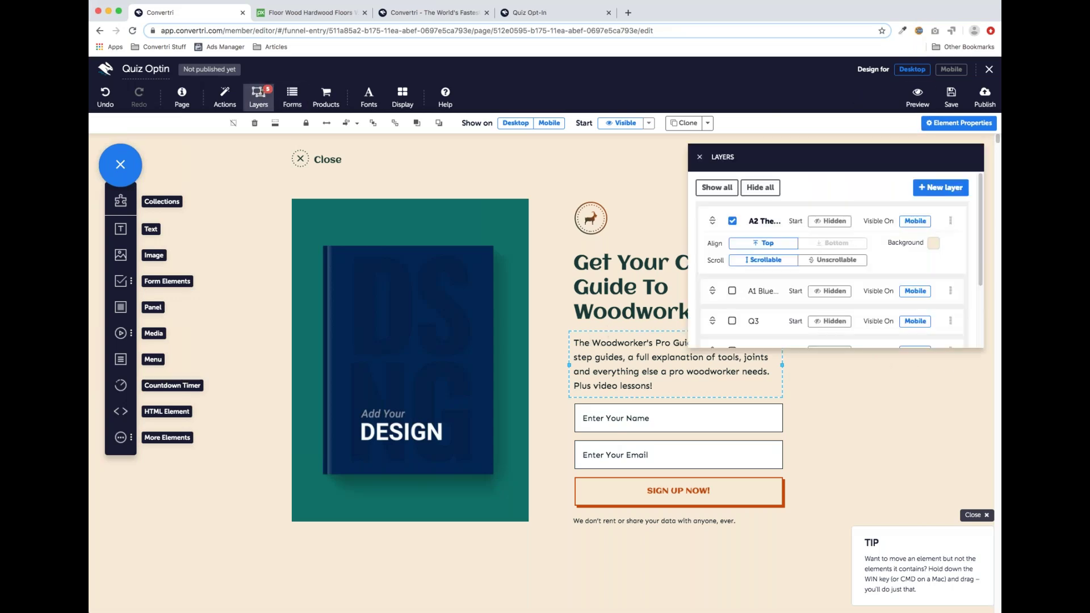
click(732, 221)
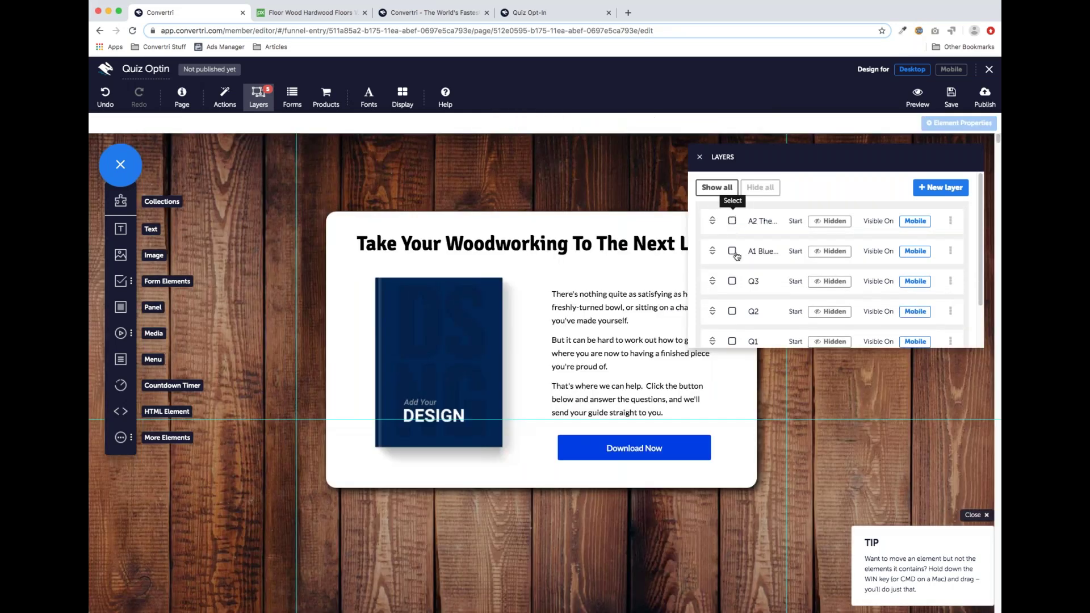
Add an action to the main page's Download Now button so that Layer Q1 fades in on click, including contained elements.
scroll(773, 279, down, 2)
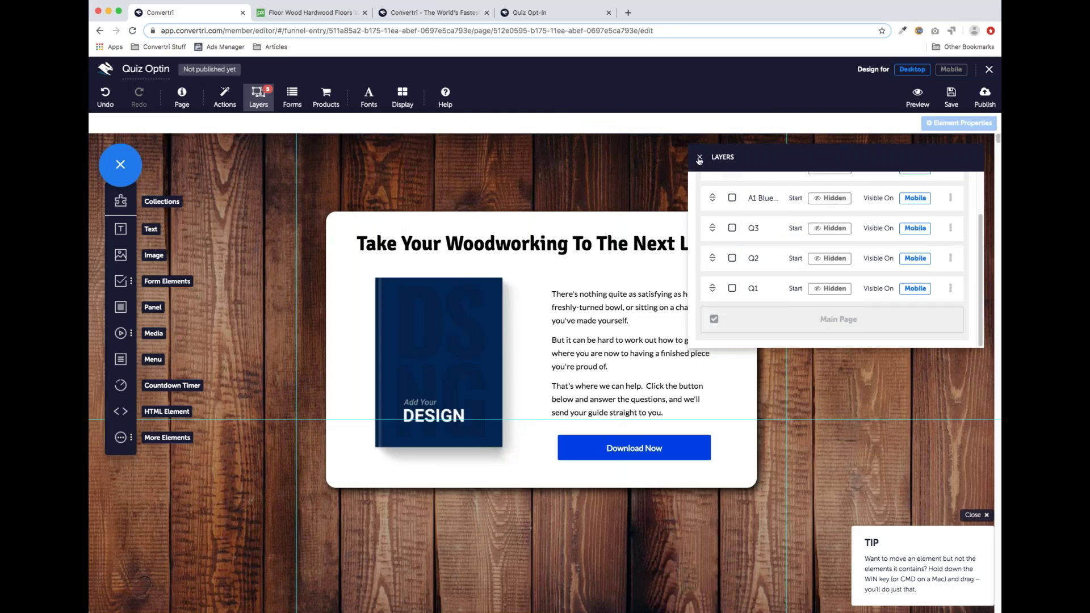
click(583, 451)
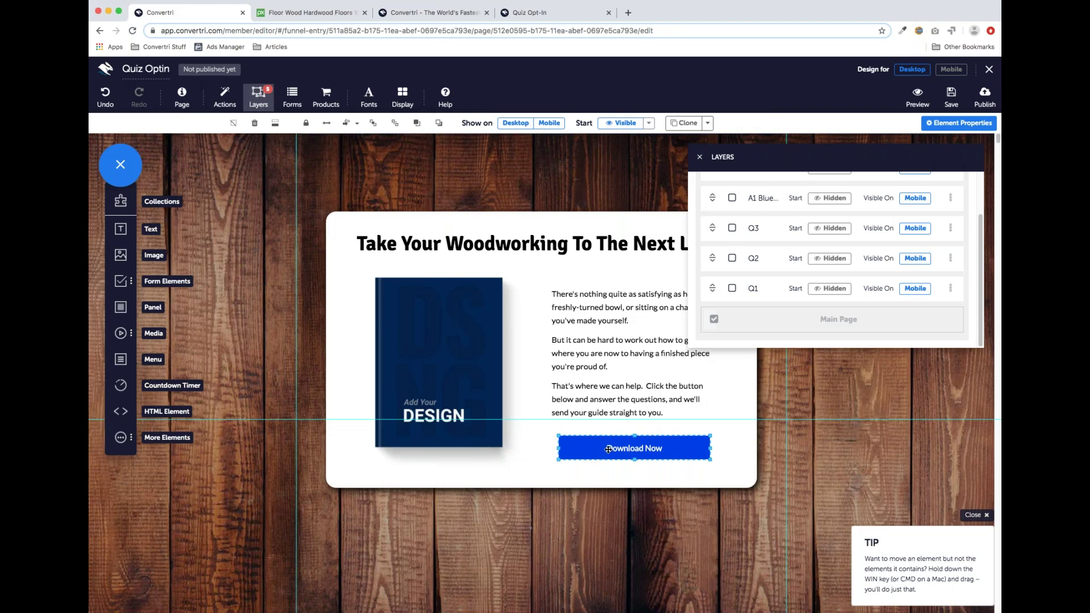
click(940, 126)
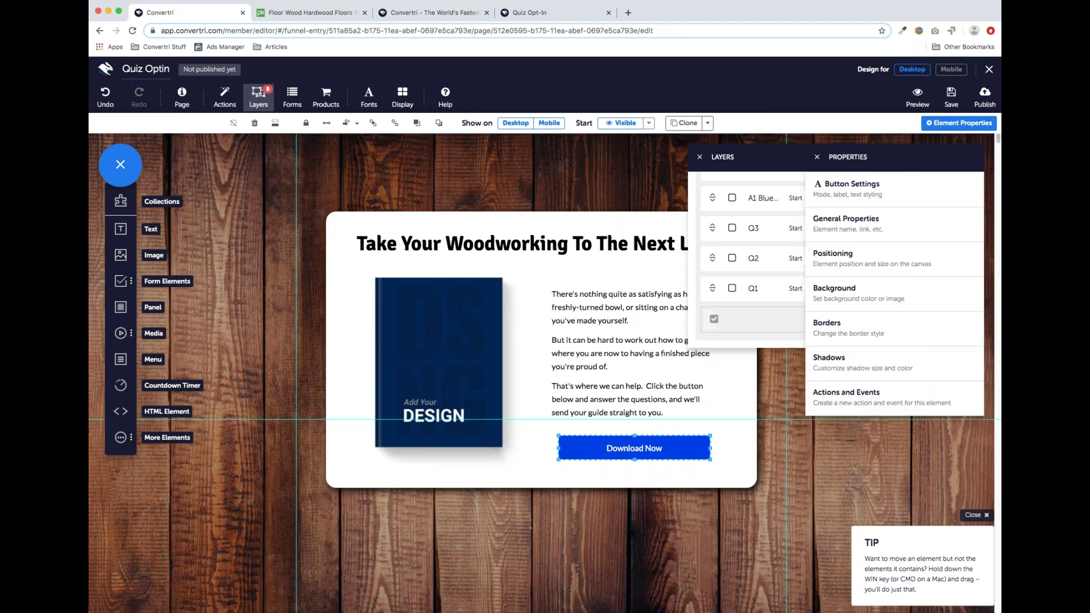
click(856, 404)
click(879, 403)
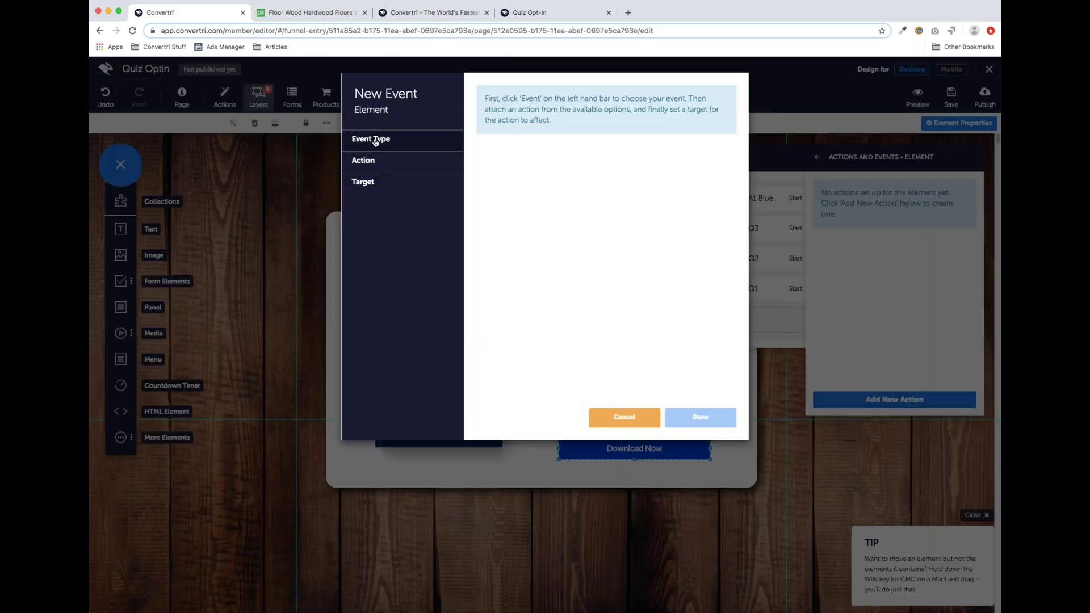
click(373, 140)
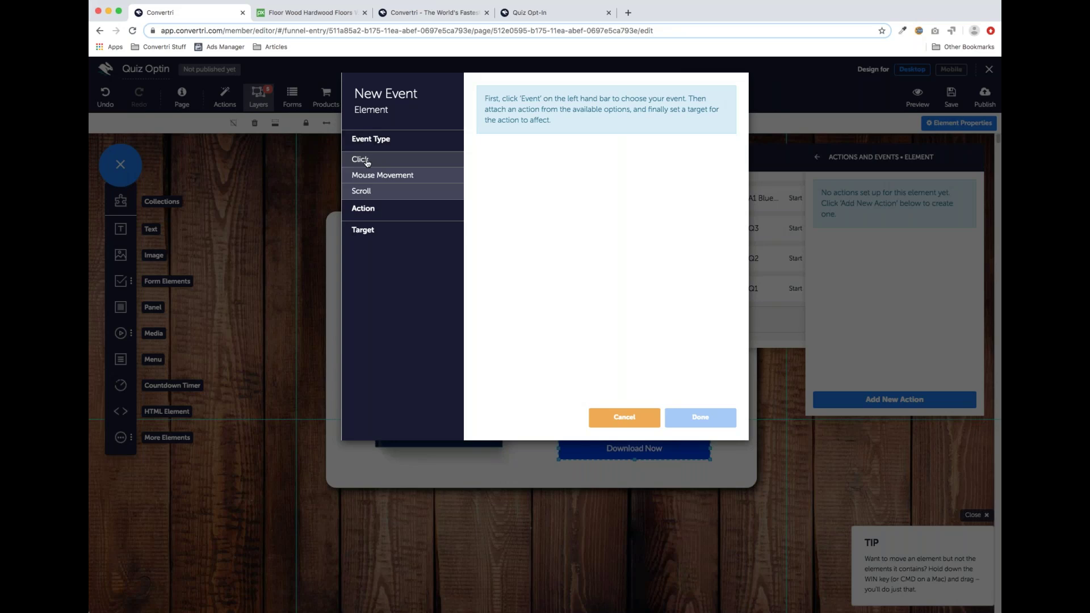
click(367, 161)
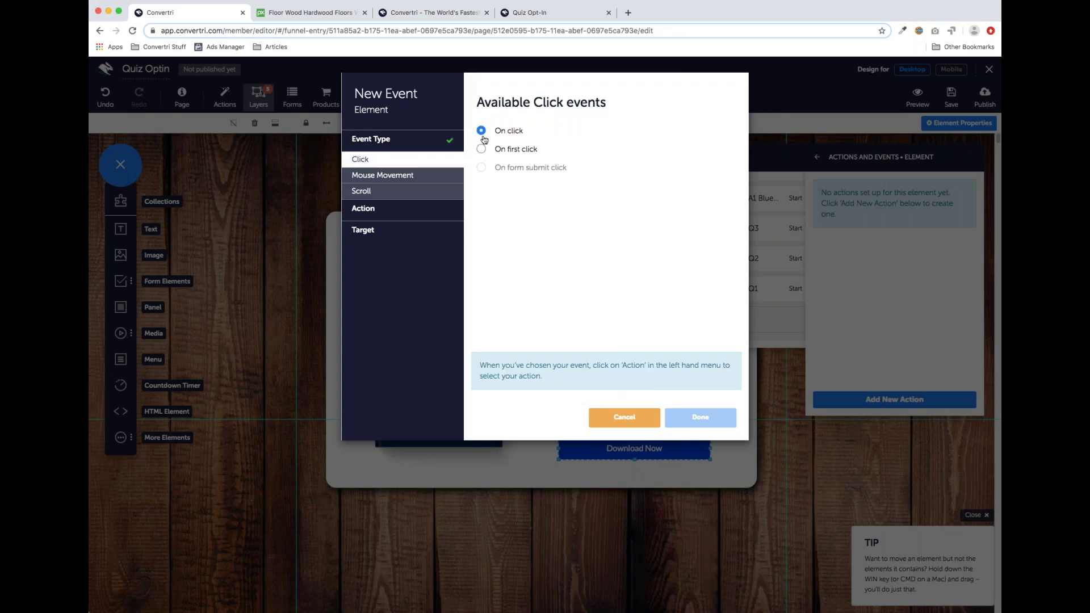
click(399, 209)
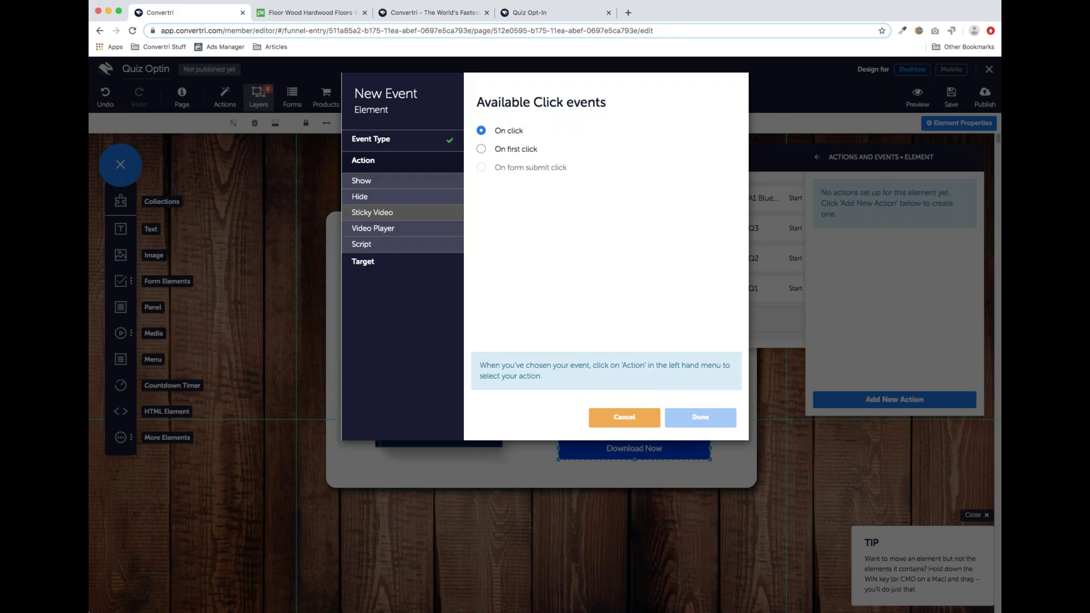
click(395, 183)
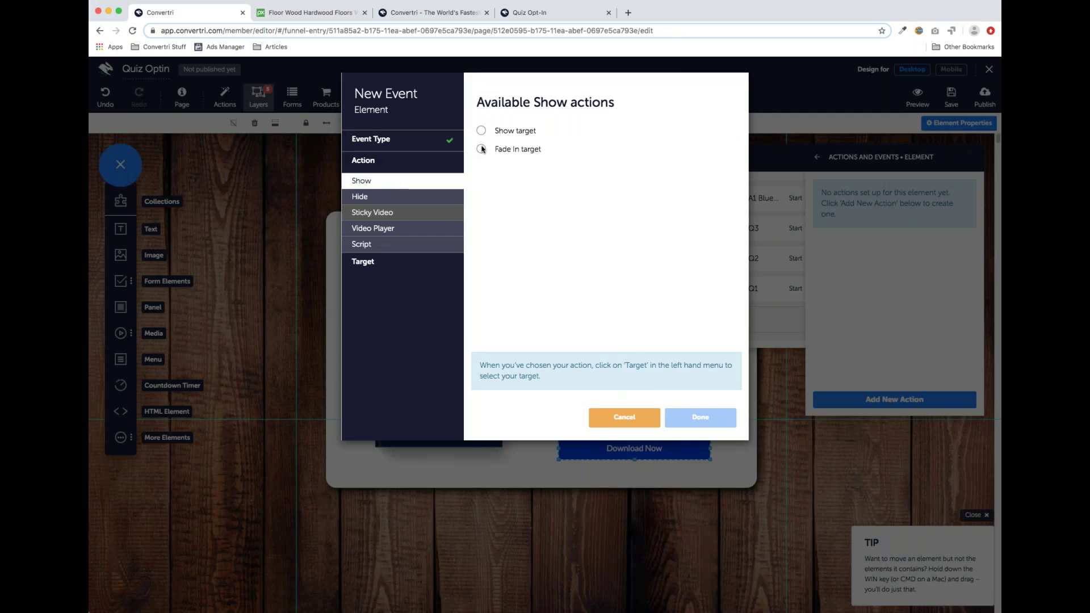
click(375, 268)
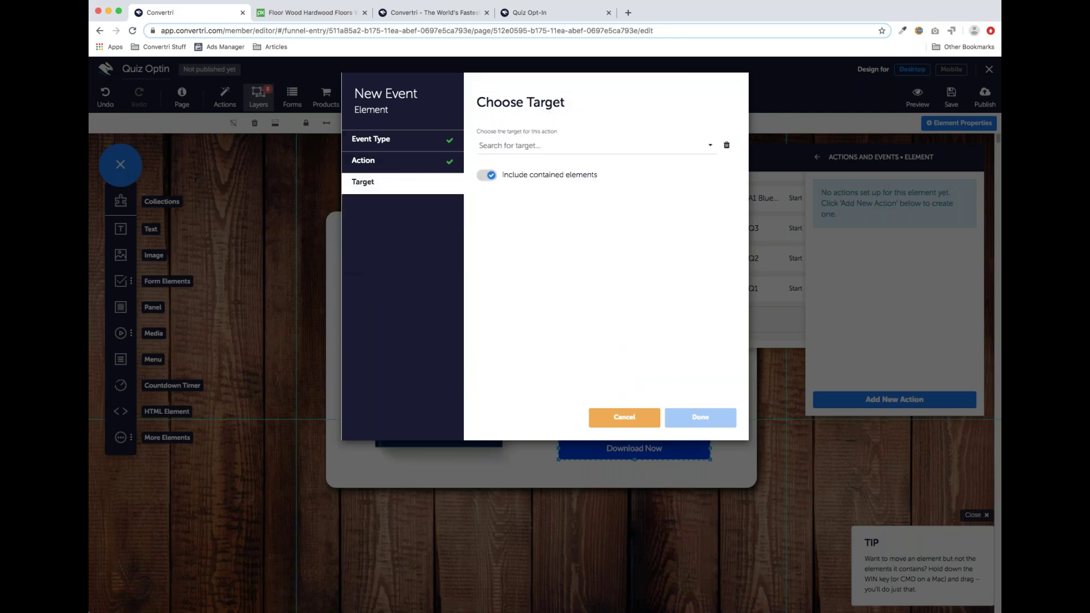
click(559, 145)
click(507, 219)
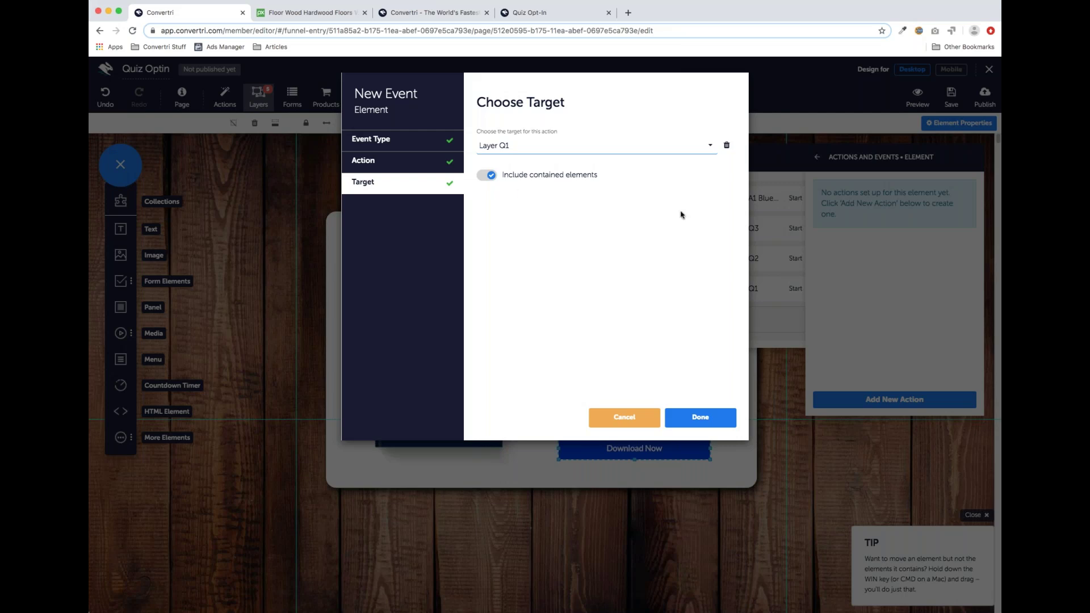
click(713, 422)
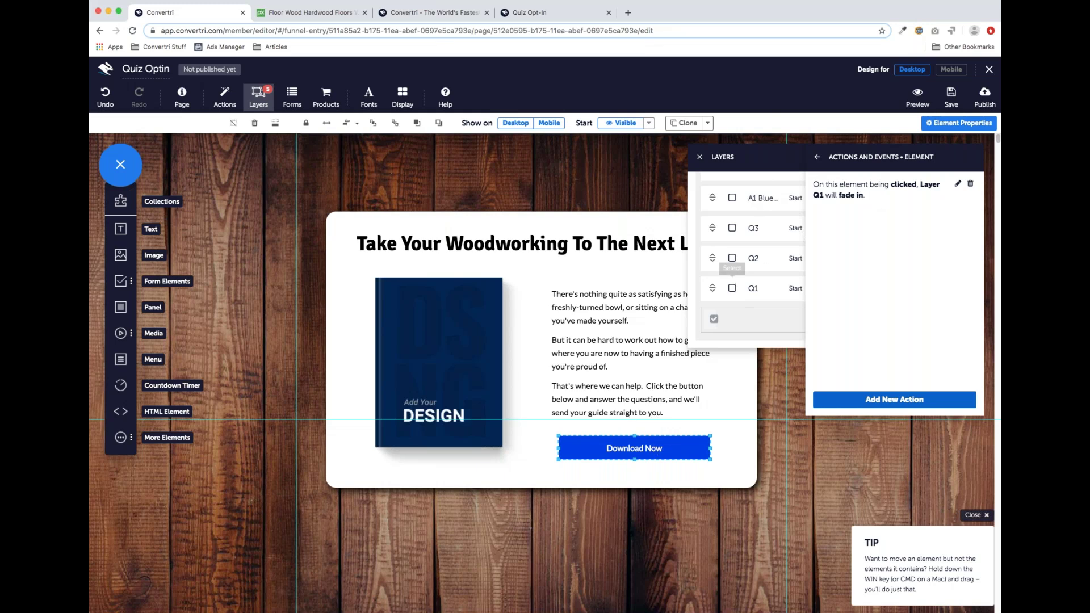
Show the Q1 layer and give its Less Than 6 Months button an On click action that fades in Layer Q2.
click(731, 295)
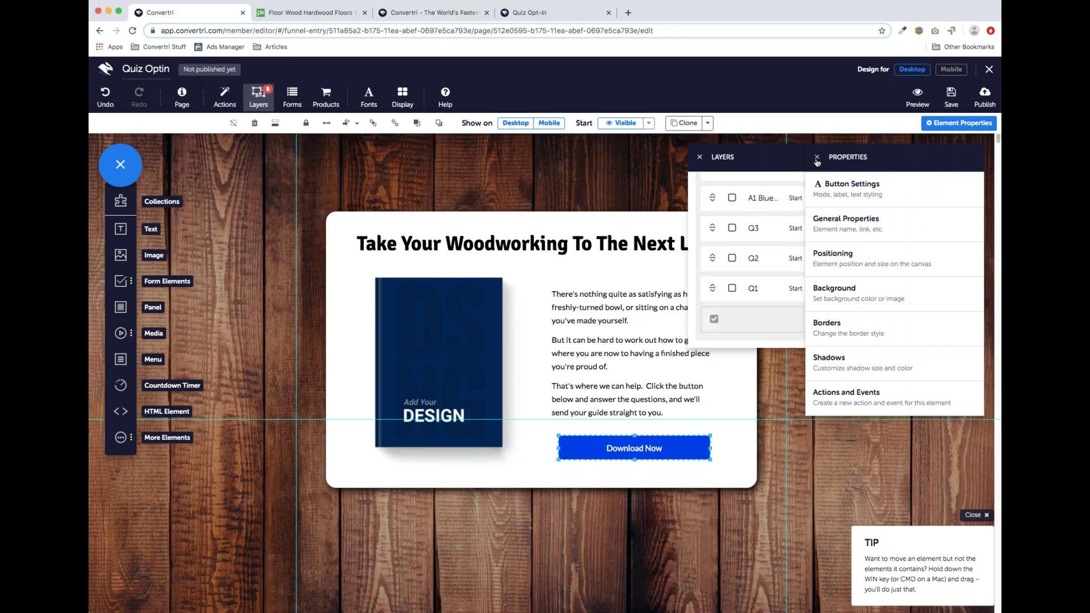
click(732, 290)
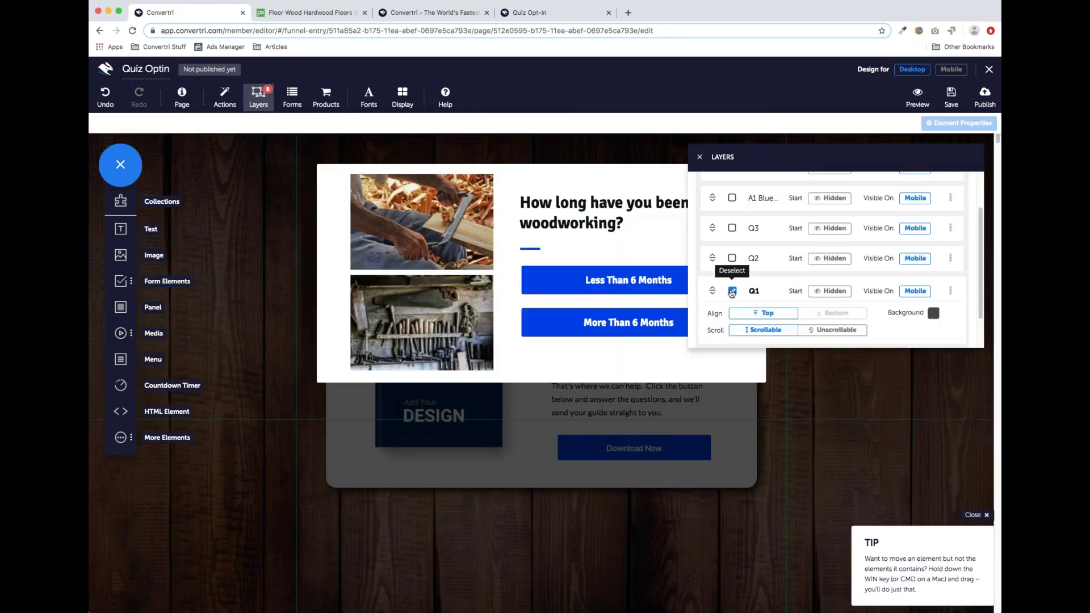
click(558, 276)
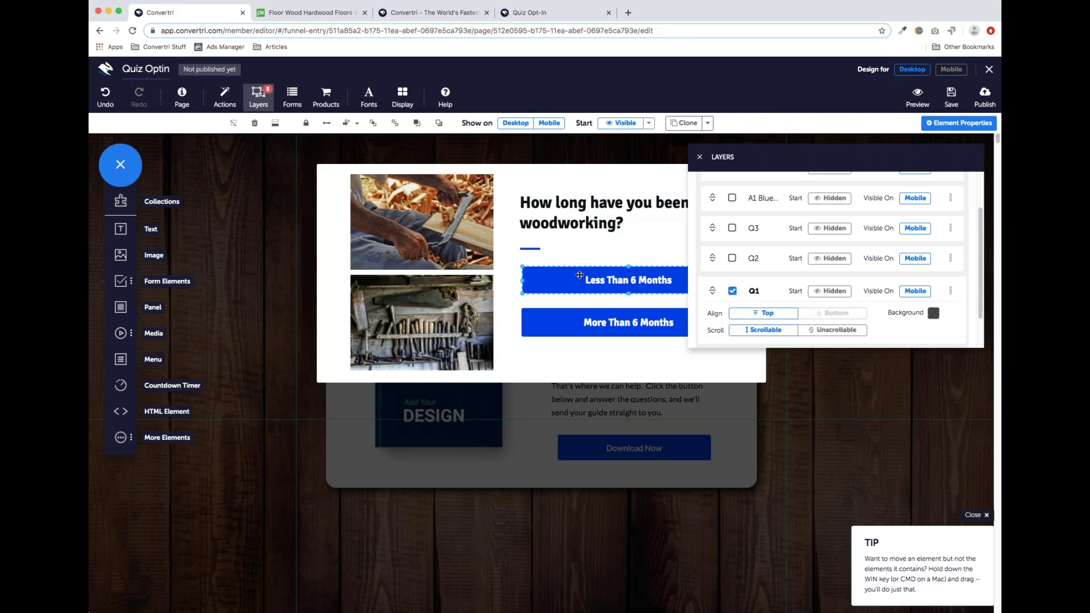
click(936, 125)
click(854, 396)
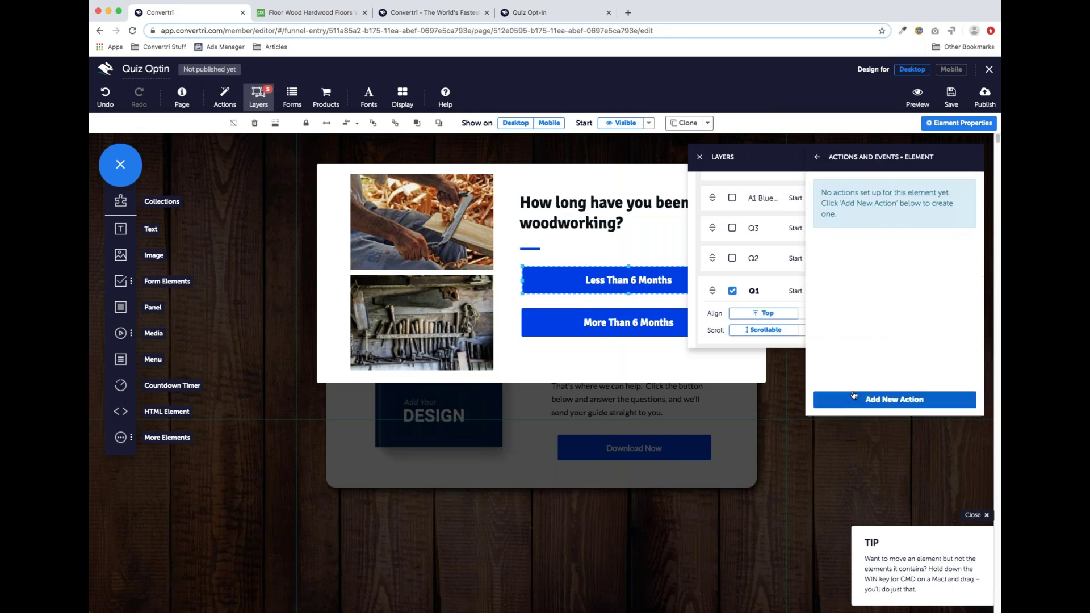
click(903, 403)
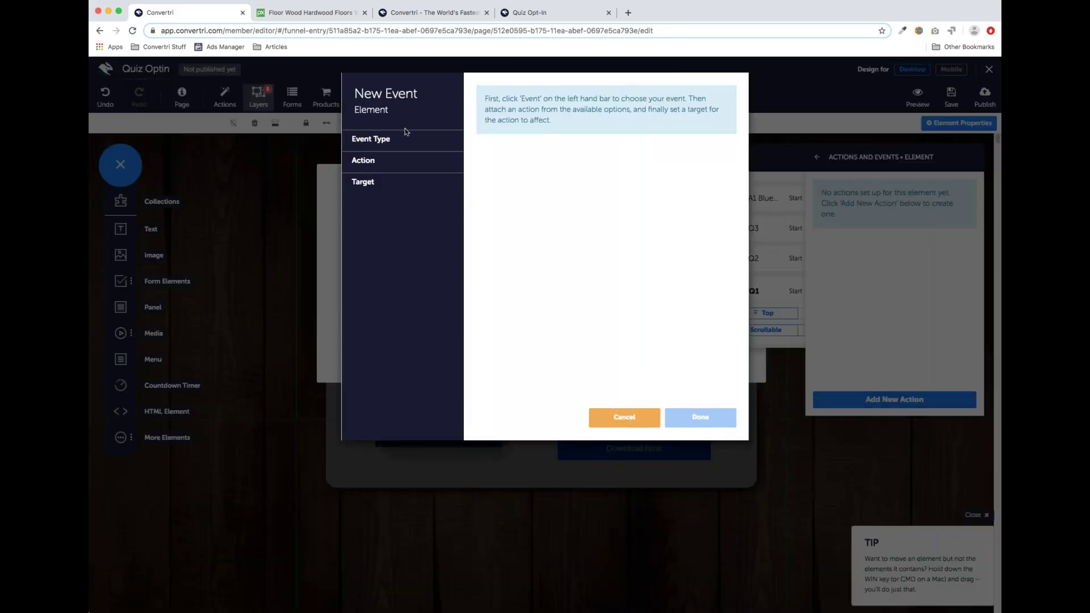
click(392, 139)
click(363, 160)
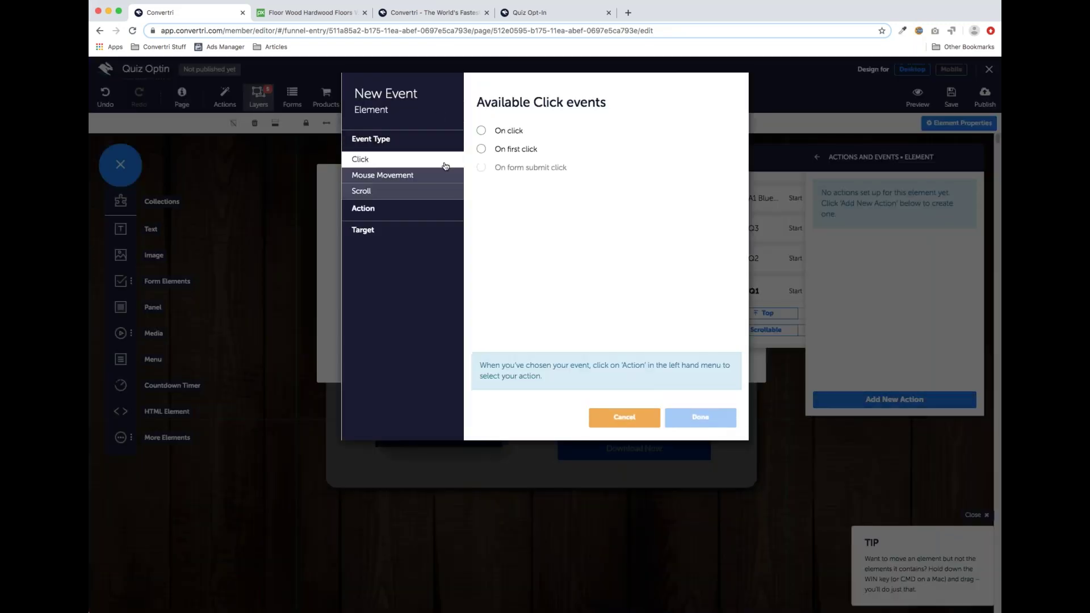
click(481, 131)
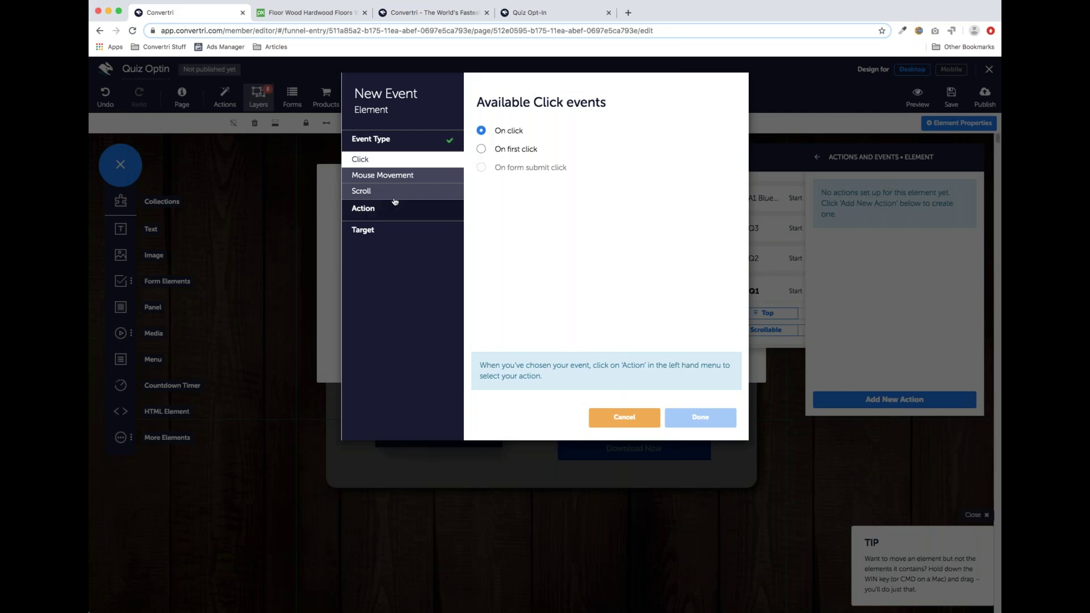
click(364, 208)
click(367, 182)
click(482, 149)
click(369, 265)
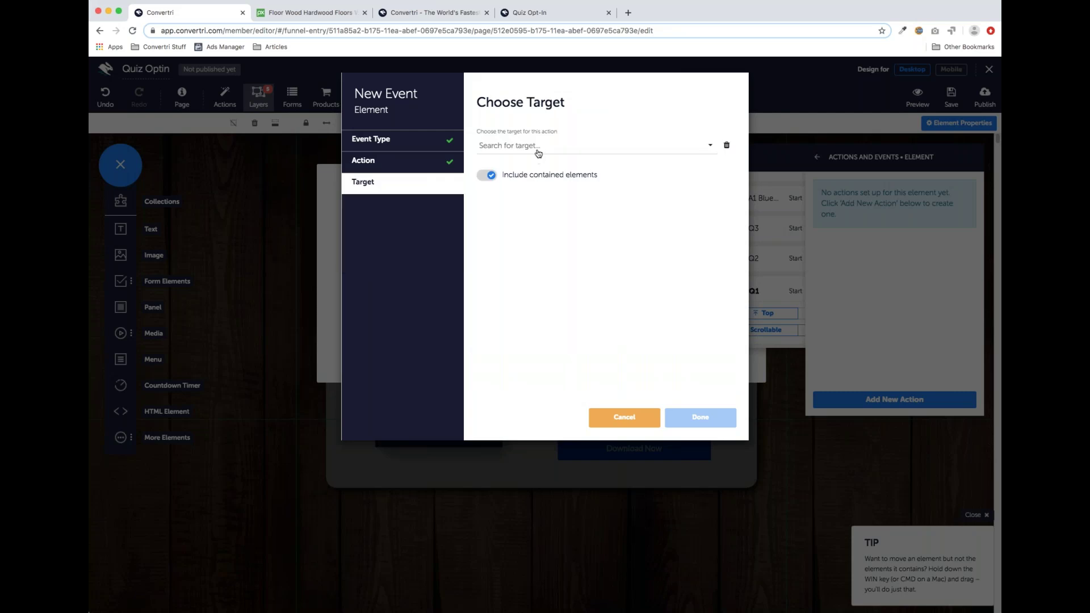
click(538, 149)
click(524, 208)
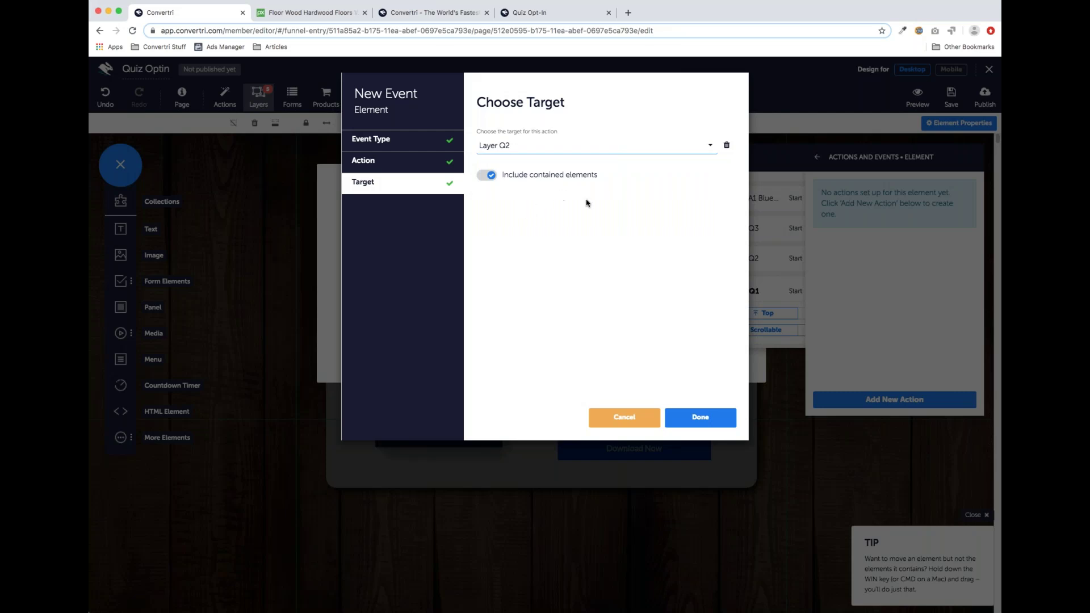
click(712, 419)
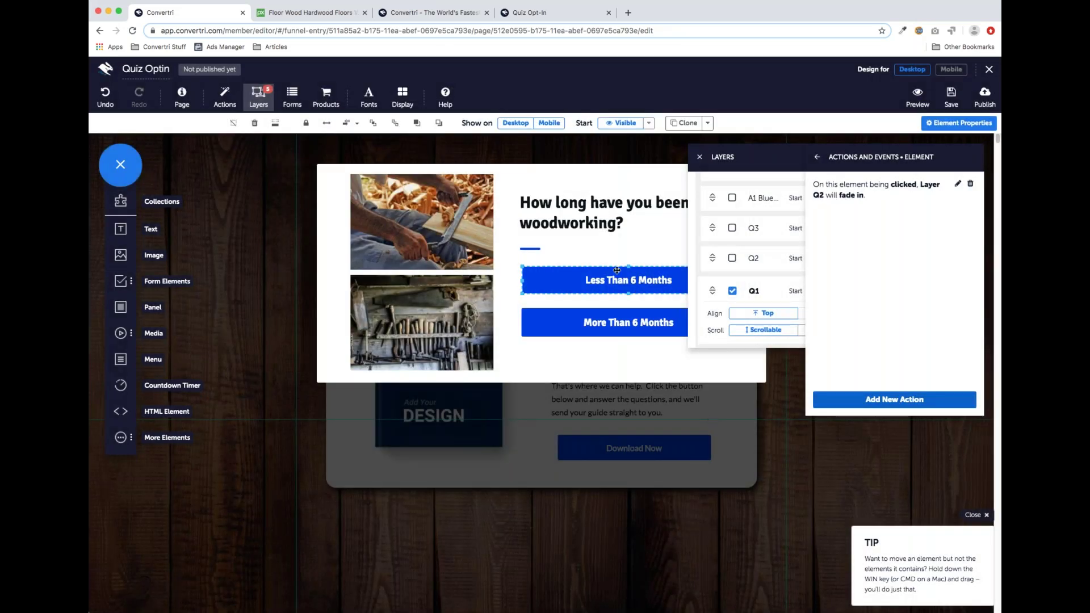
Give the More Than 6 Months button an On click action that fades in Layer Q2.
click(585, 322)
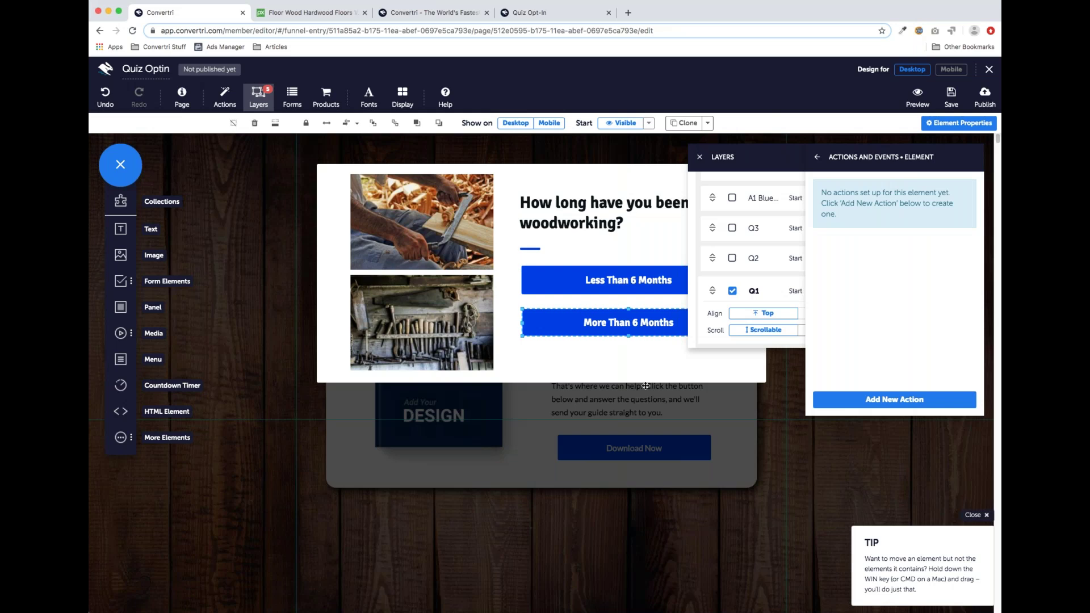
click(878, 400)
click(397, 140)
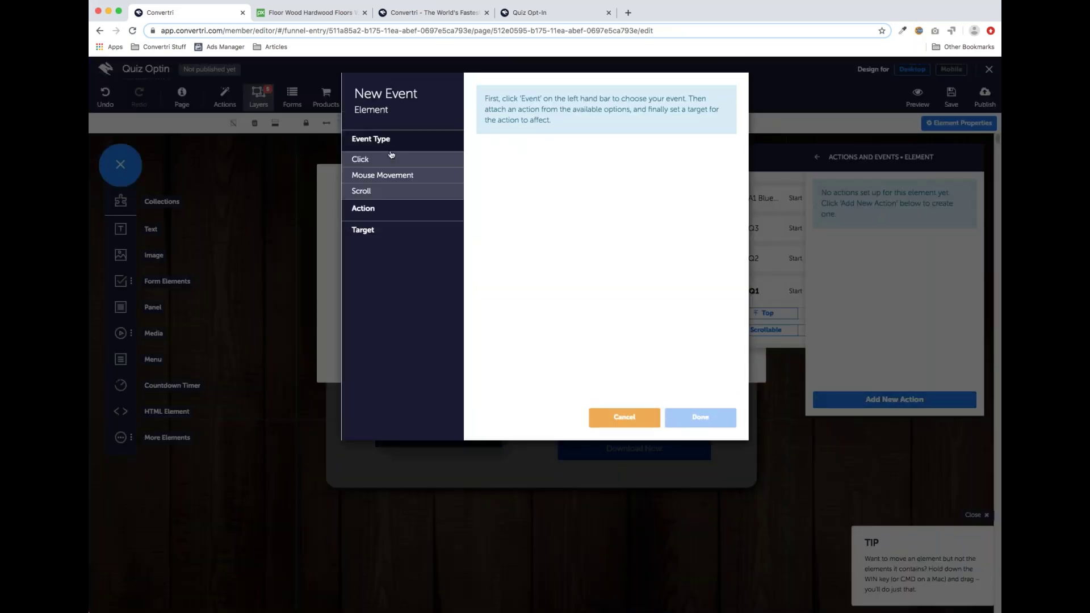
click(388, 160)
click(481, 131)
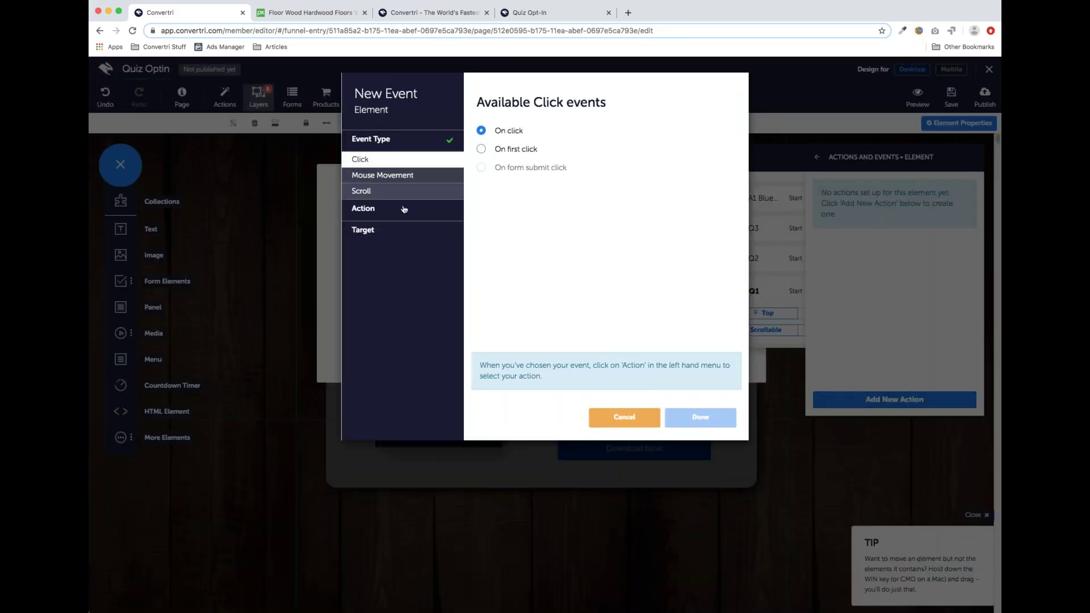
click(396, 209)
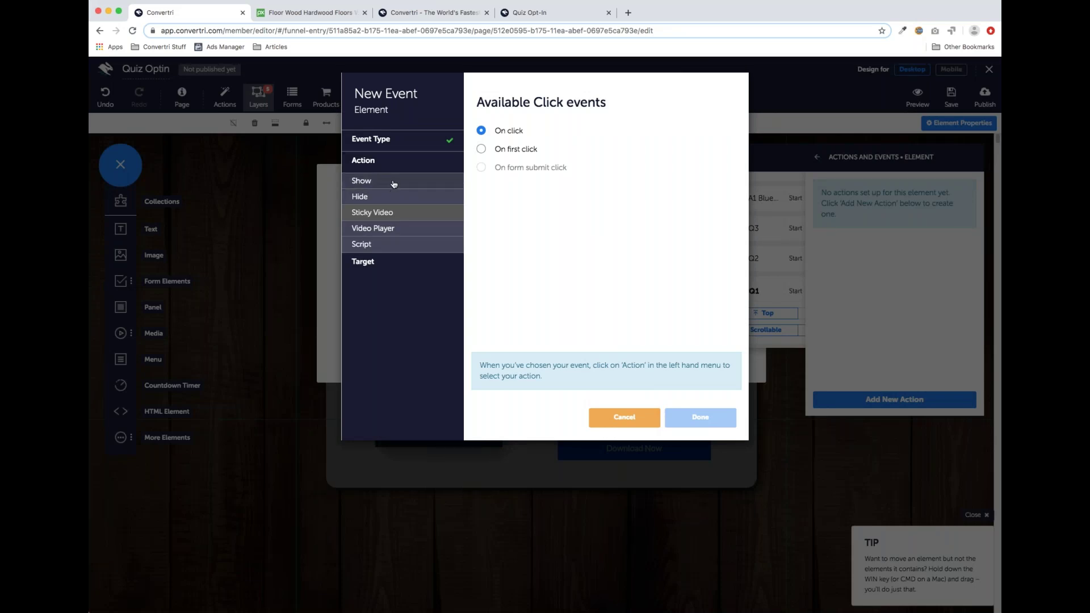
click(392, 182)
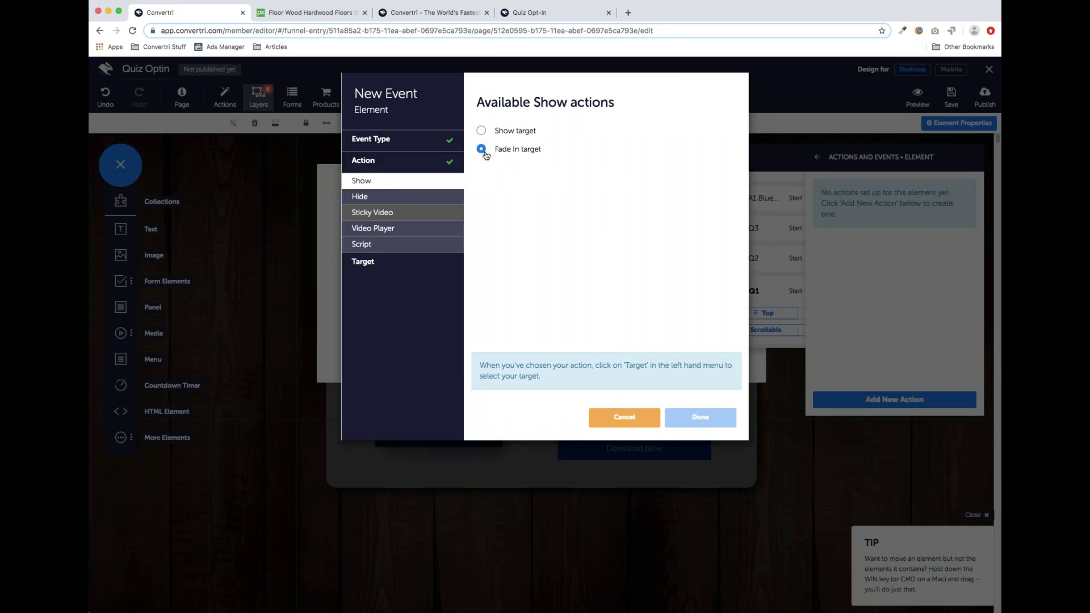
click(393, 262)
click(506, 150)
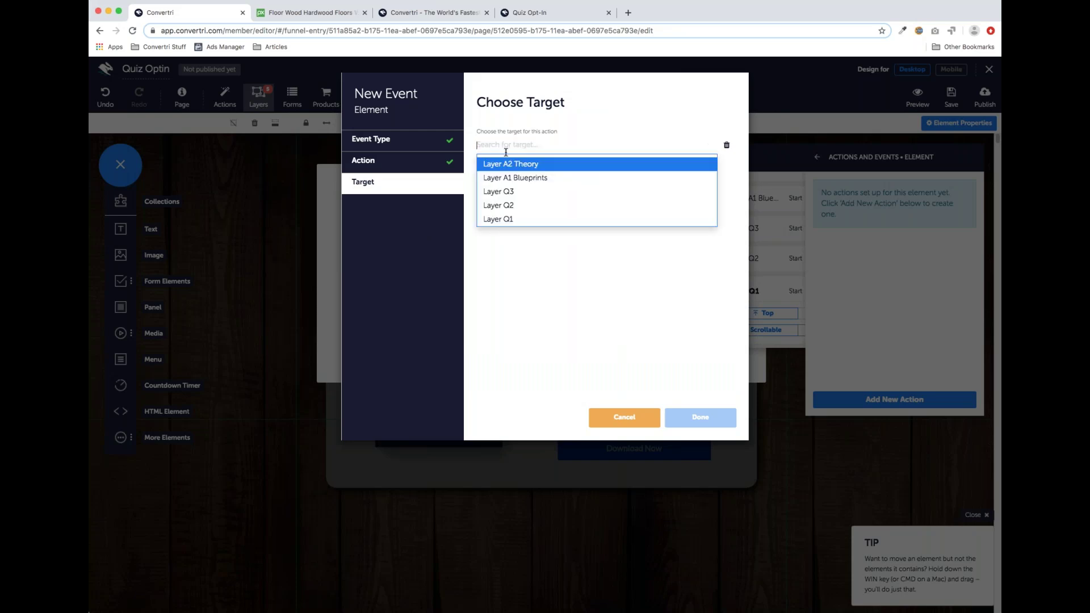
click(508, 205)
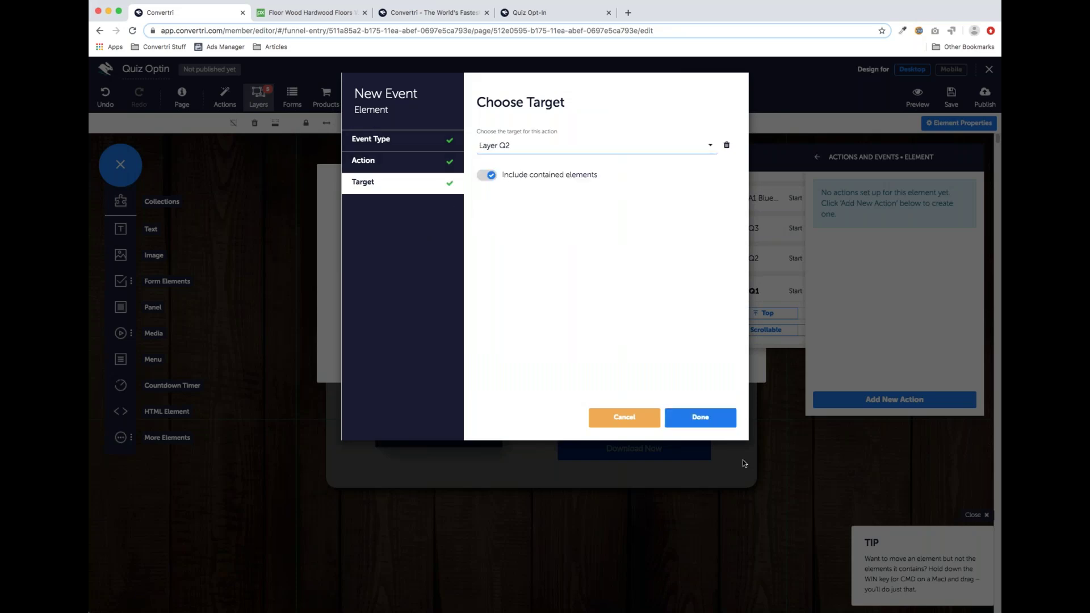
click(705, 419)
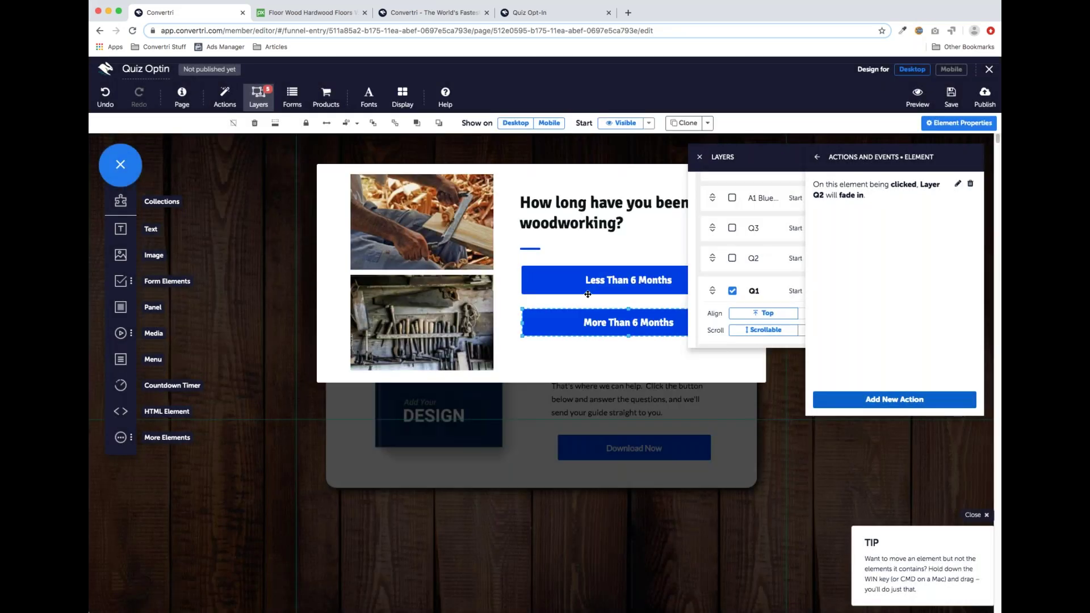
Switch from the Q1 layer to Q2 and give its Business button an On click action that fades in Layer Q3, including contained elements.
click(733, 291)
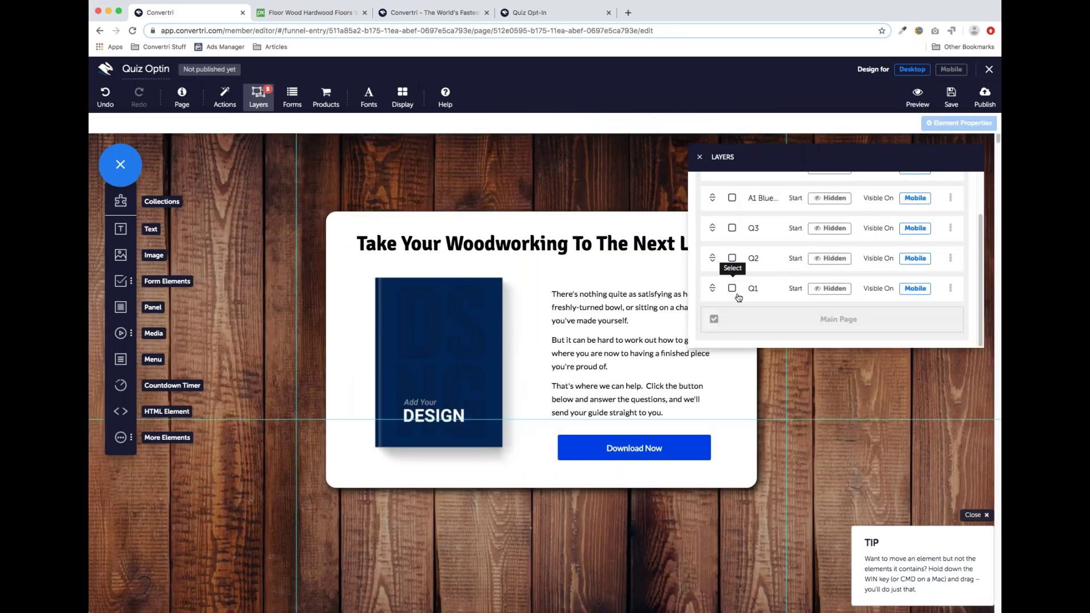
click(733, 259)
click(605, 278)
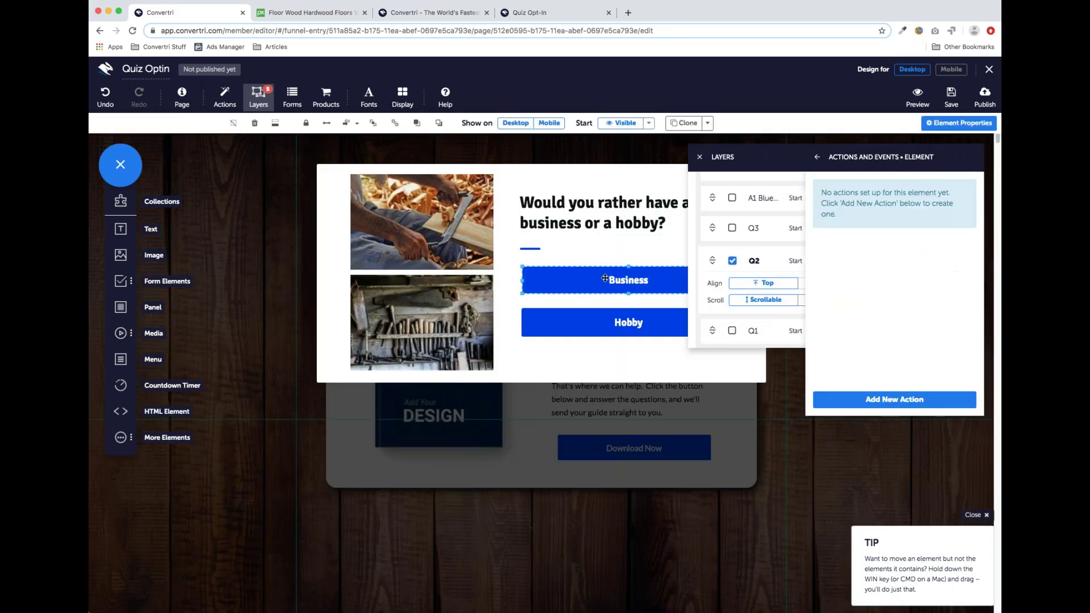
click(879, 396)
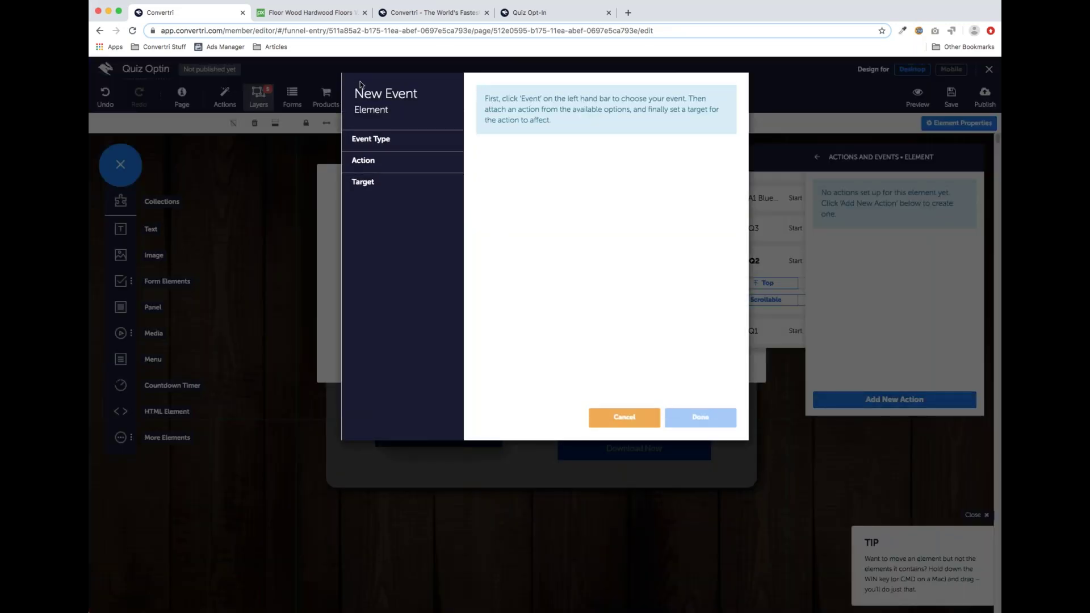
click(388, 146)
click(388, 159)
click(481, 130)
click(383, 212)
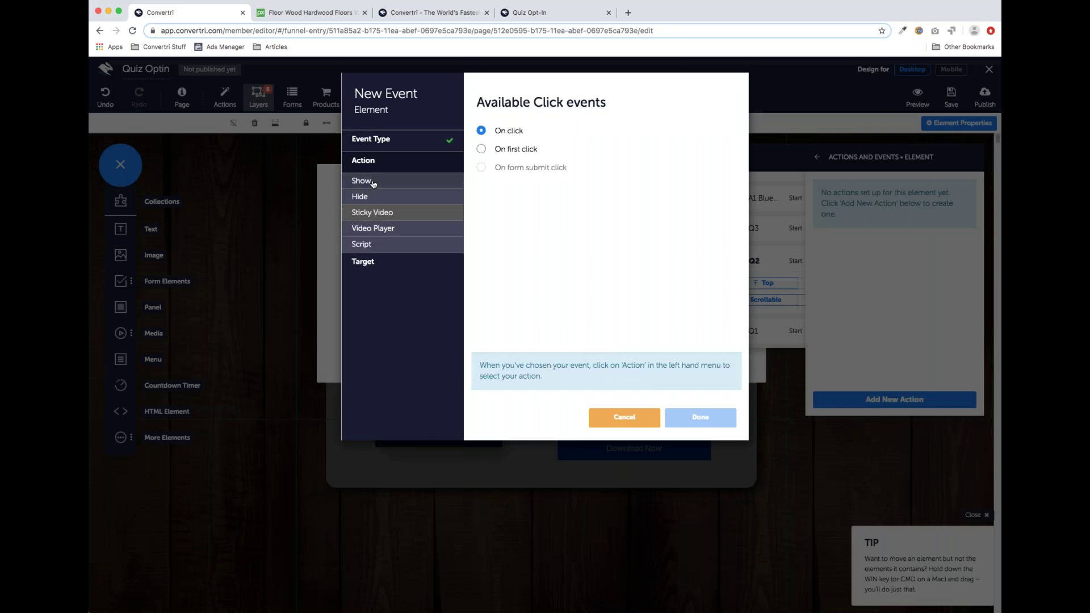
click(373, 180)
click(480, 150)
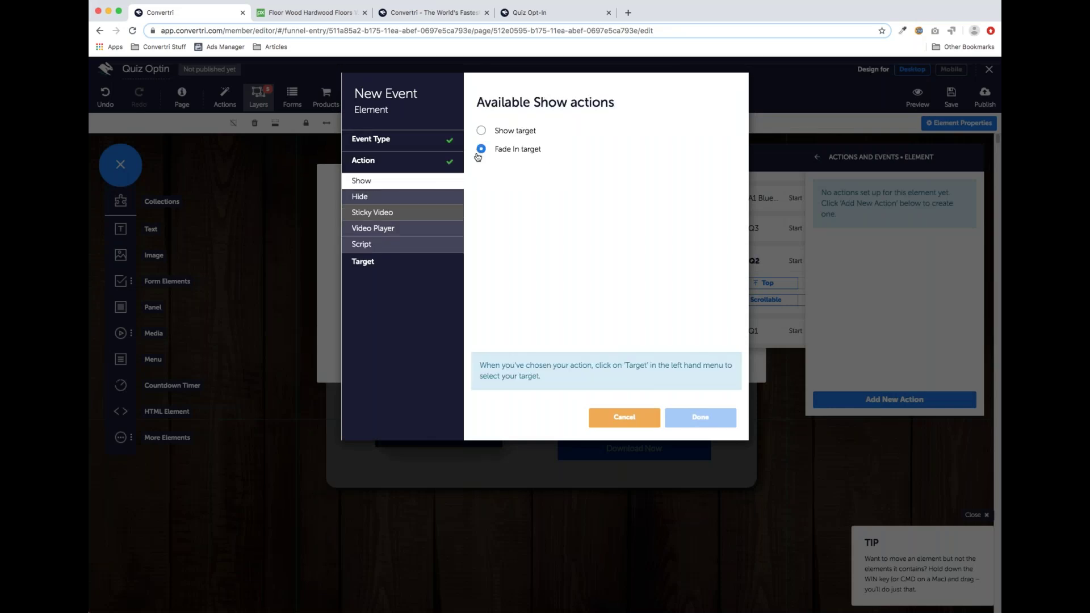
click(385, 267)
click(504, 146)
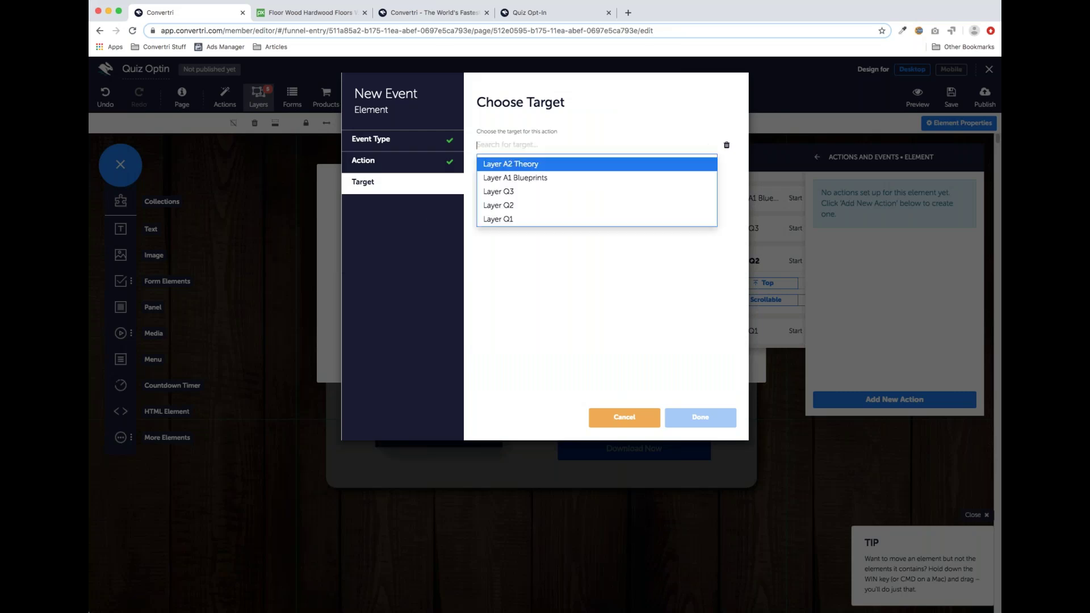
click(517, 194)
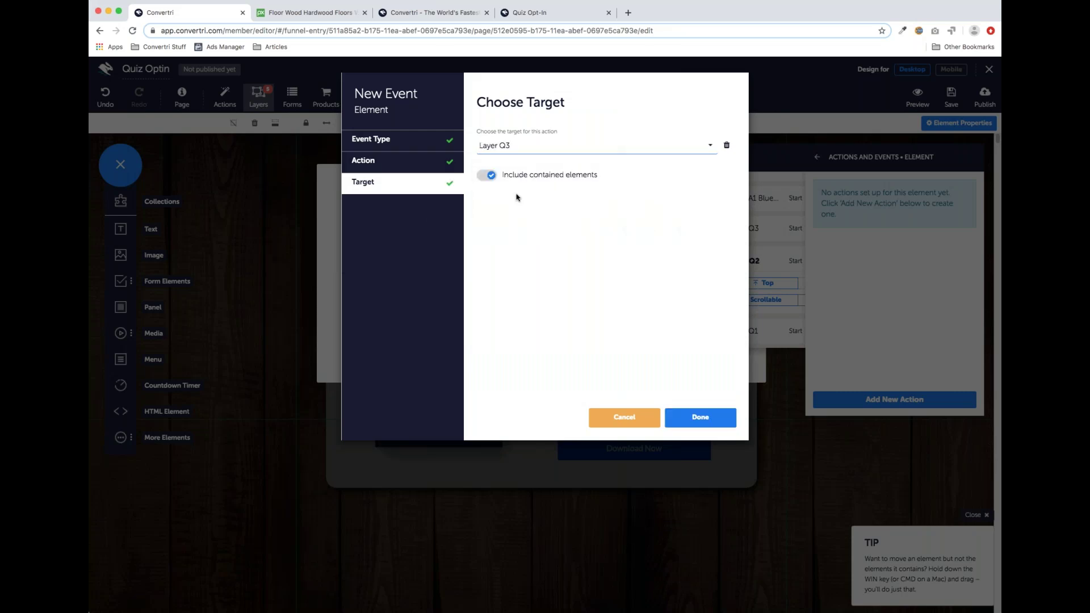
click(709, 427)
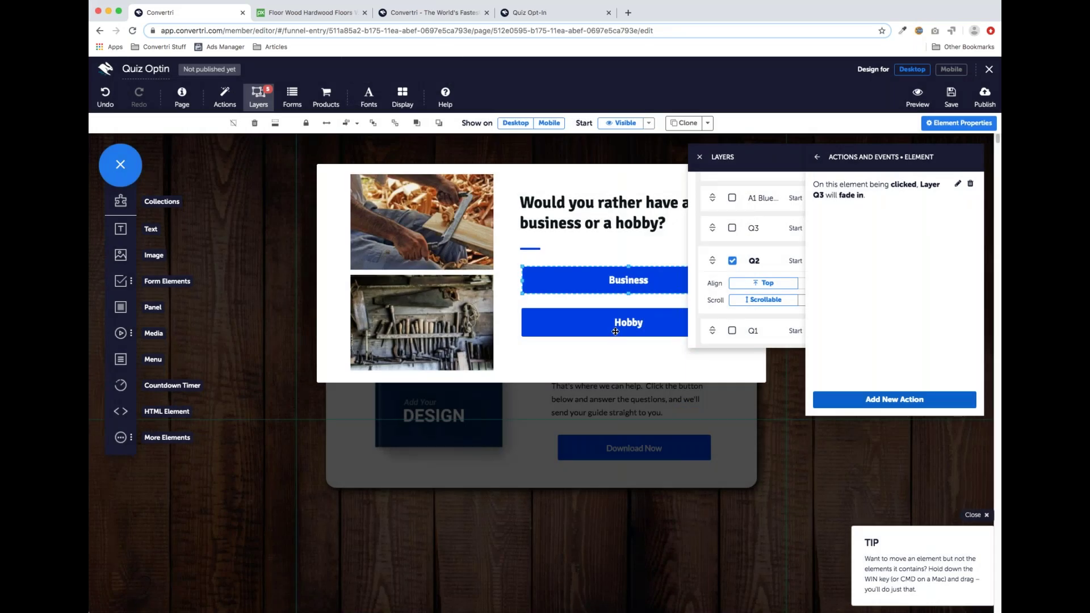
Give the Q2 layer's Hobby button an On click action that fades in Layer Q3, including contained elements.
click(615, 334)
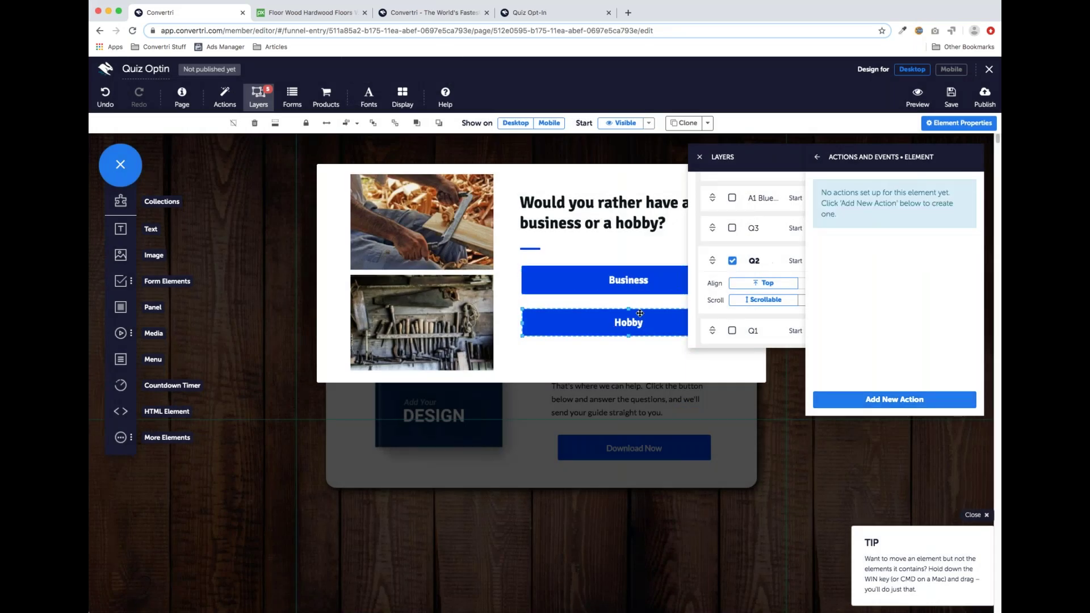
click(894, 400)
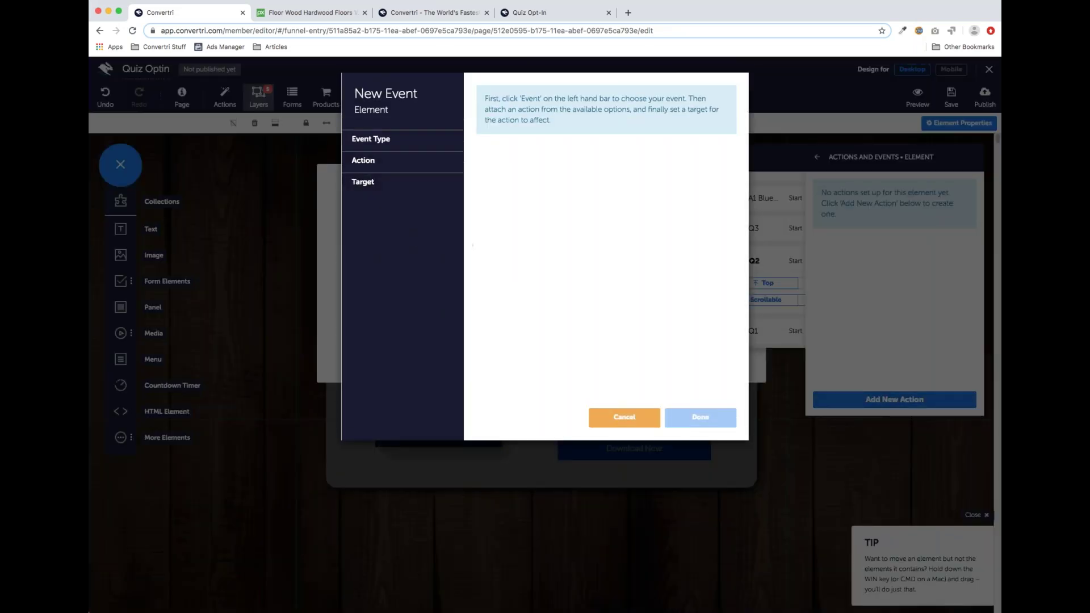
click(391, 136)
click(385, 162)
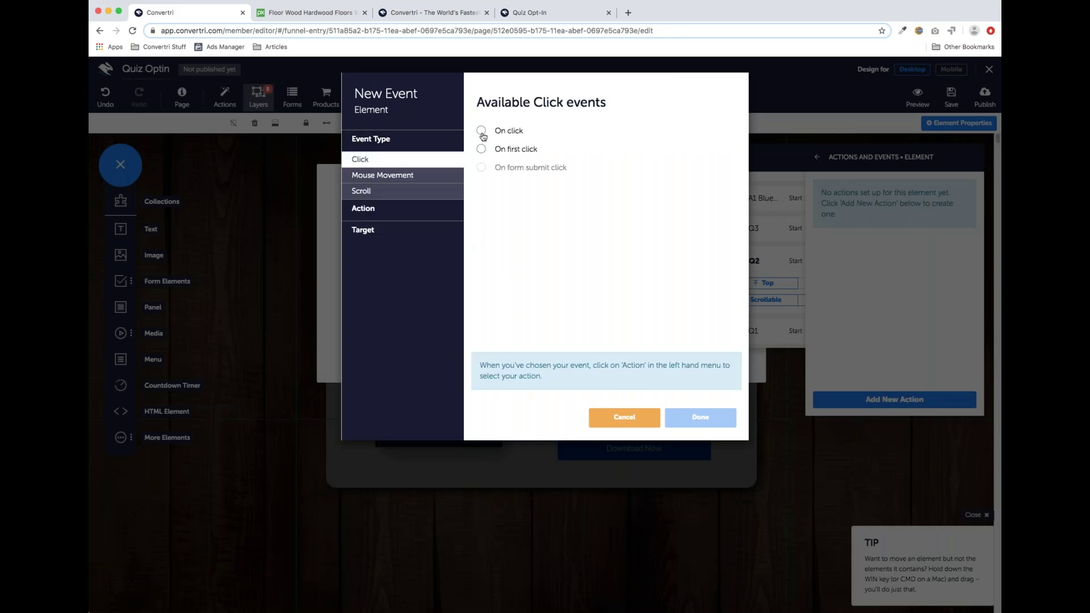
click(408, 212)
click(383, 188)
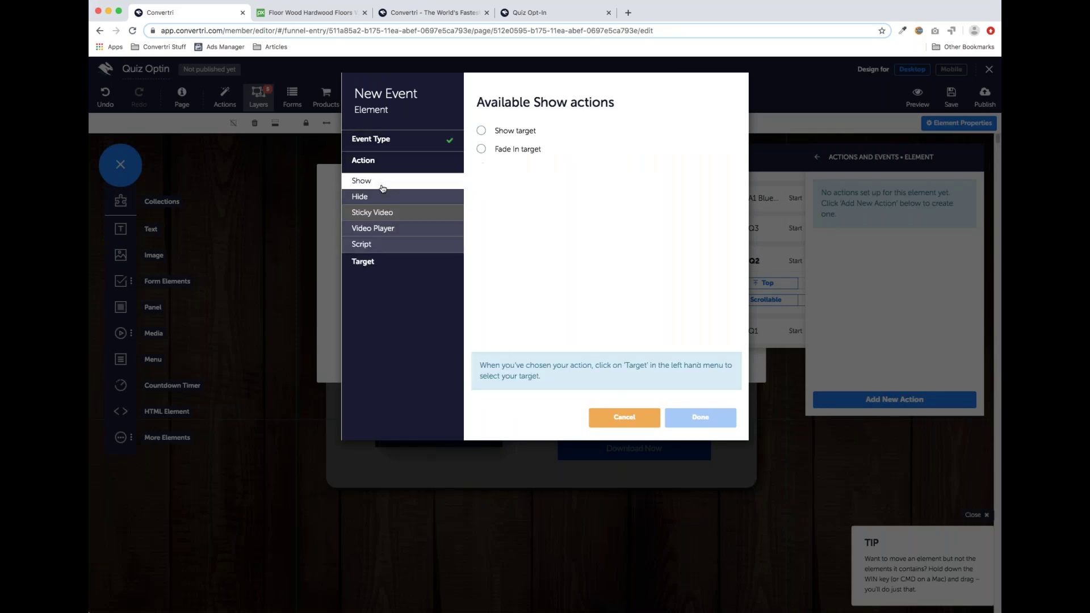
click(501, 151)
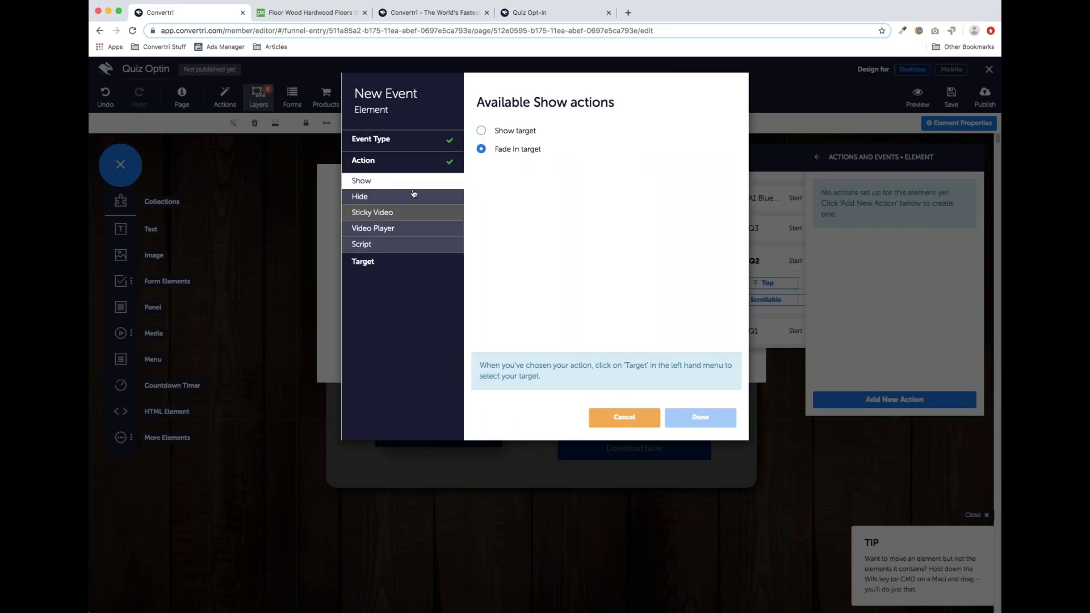
click(381, 264)
click(511, 147)
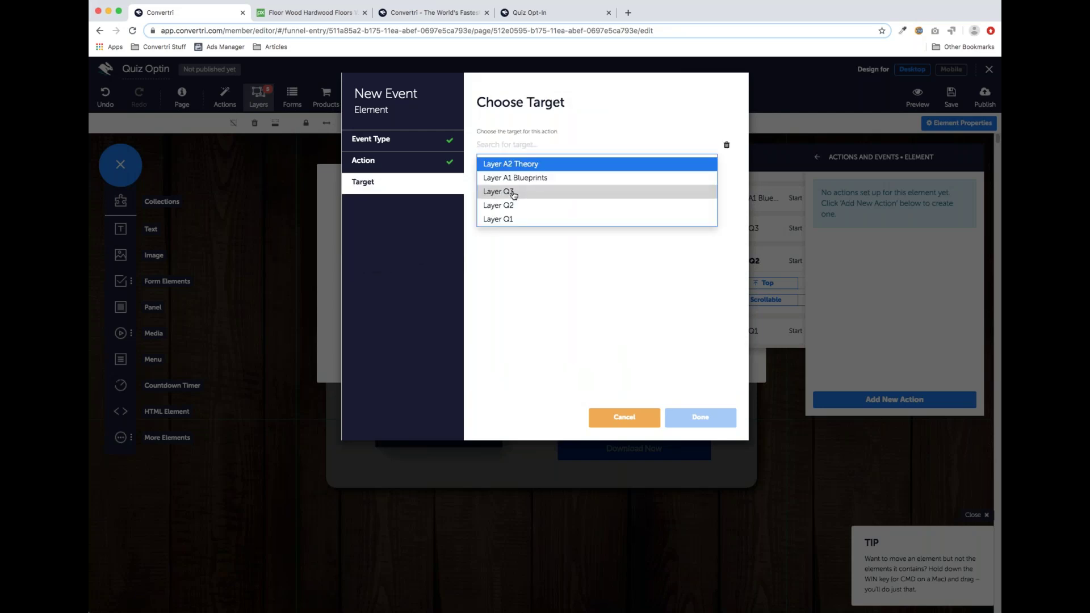
click(514, 193)
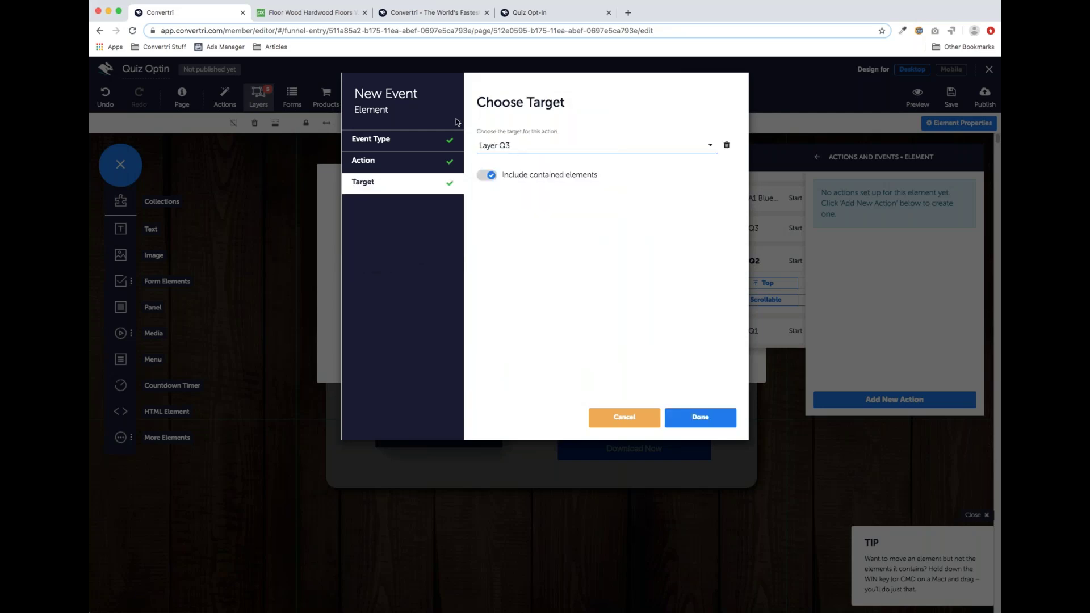
click(699, 419)
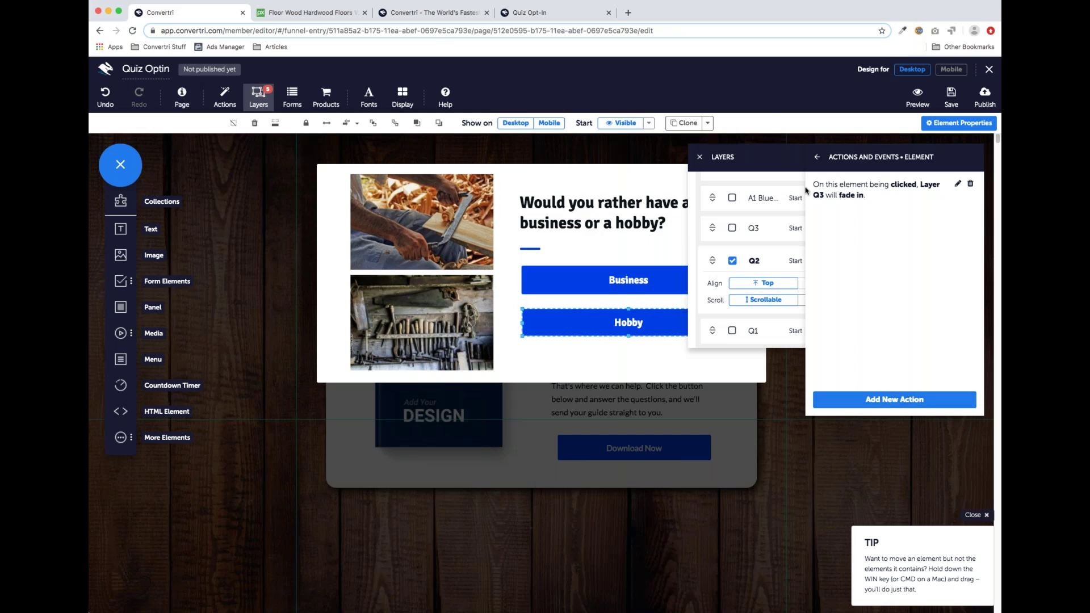
Leave the Hobby button's actions, deselect the Q2 layer and show the Q3 layer for editing.
click(819, 160)
click(733, 259)
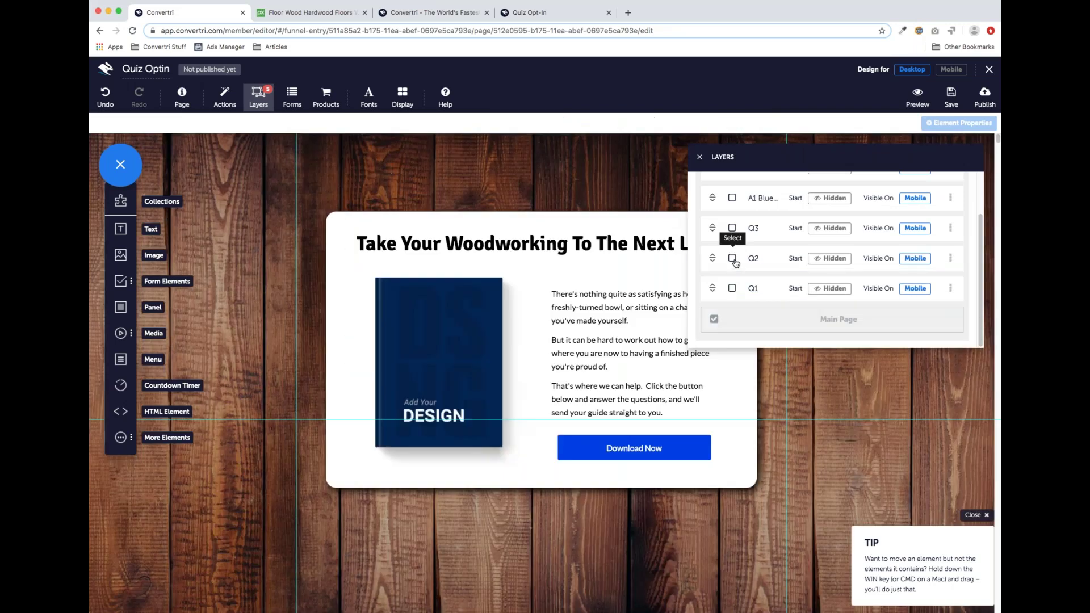
click(732, 229)
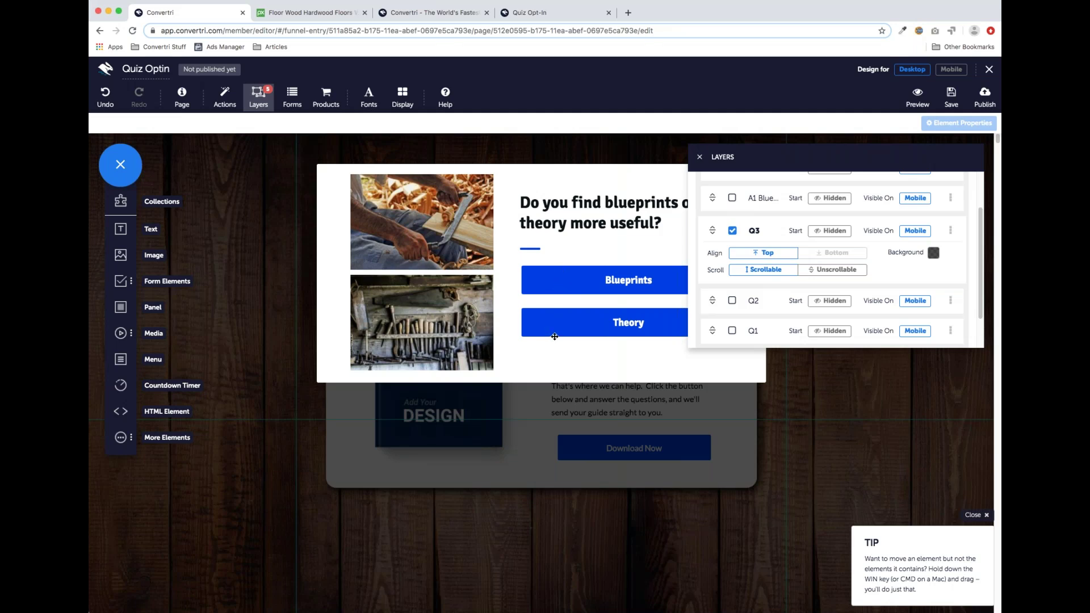
Give the Q3 layer's Blueprints button an On click action that fades in Layer A1 Blueprints, including contained elements.
click(591, 284)
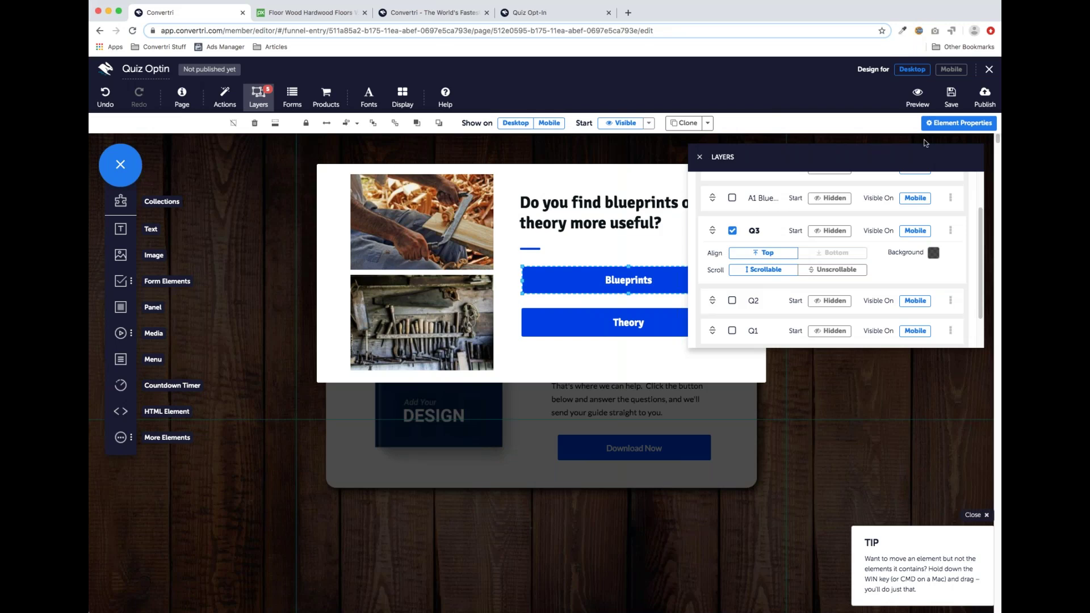
click(946, 124)
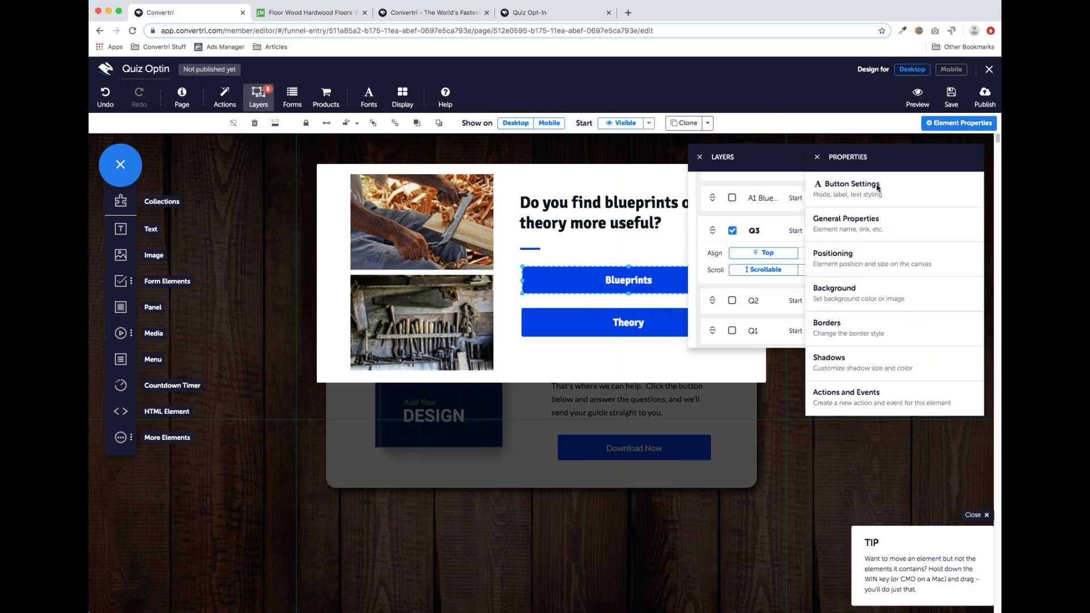
click(890, 403)
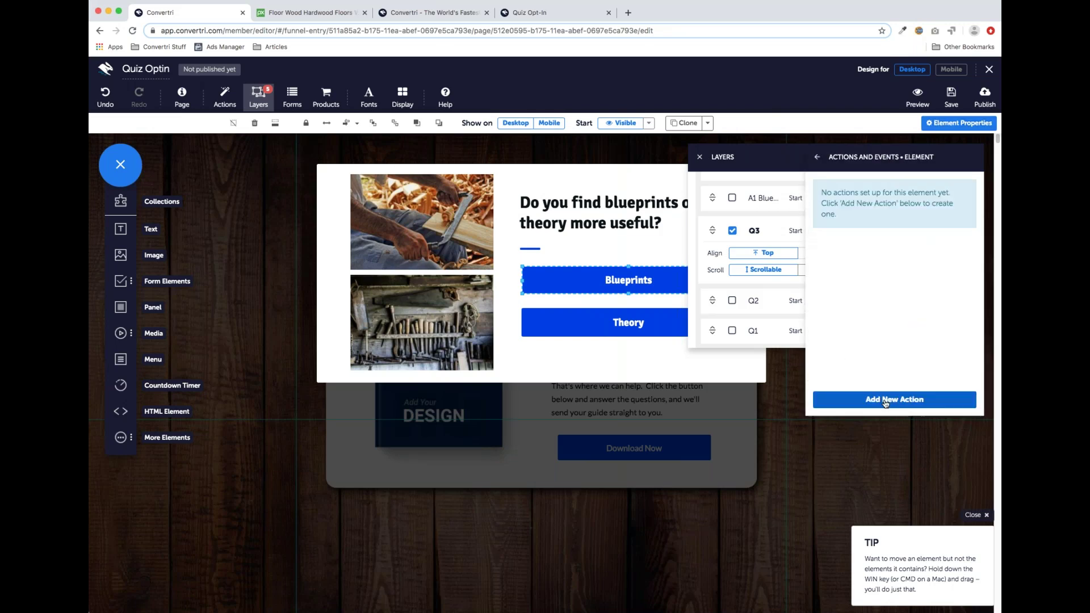
click(886, 401)
click(418, 142)
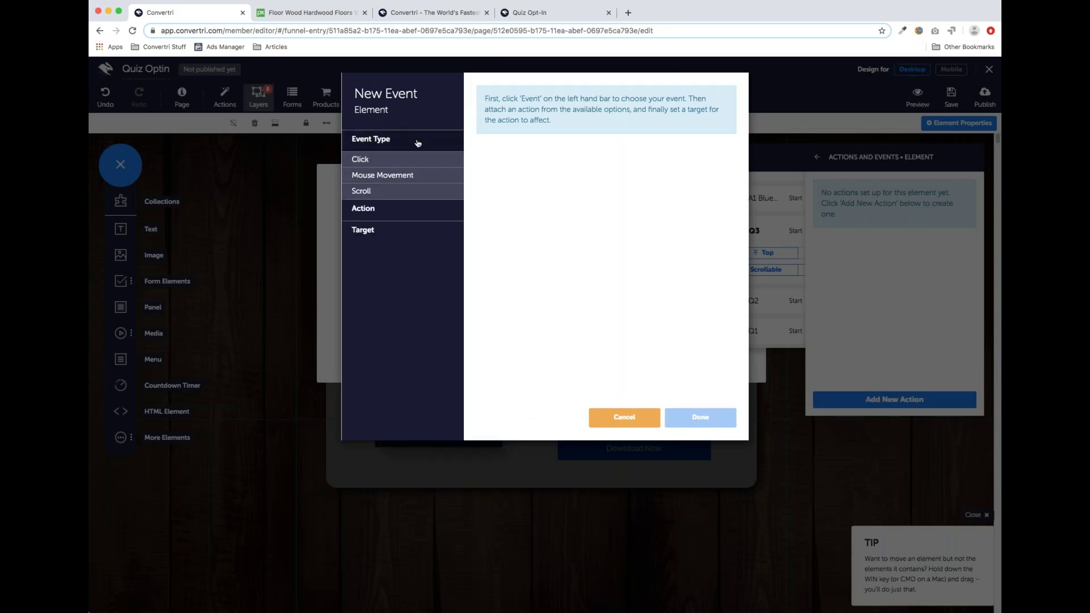
click(413, 161)
click(482, 130)
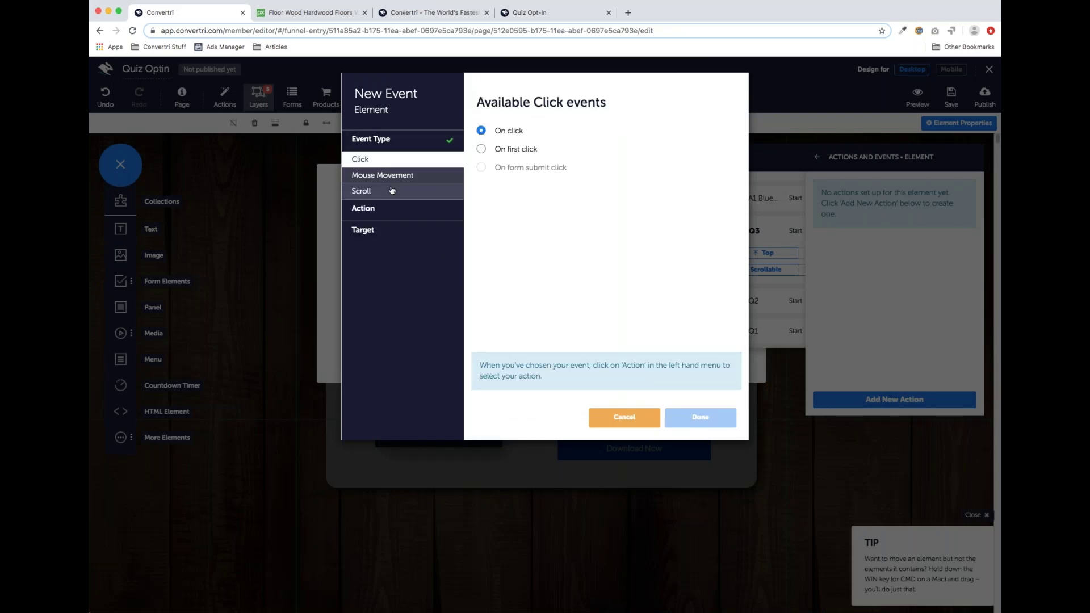
click(370, 209)
click(435, 177)
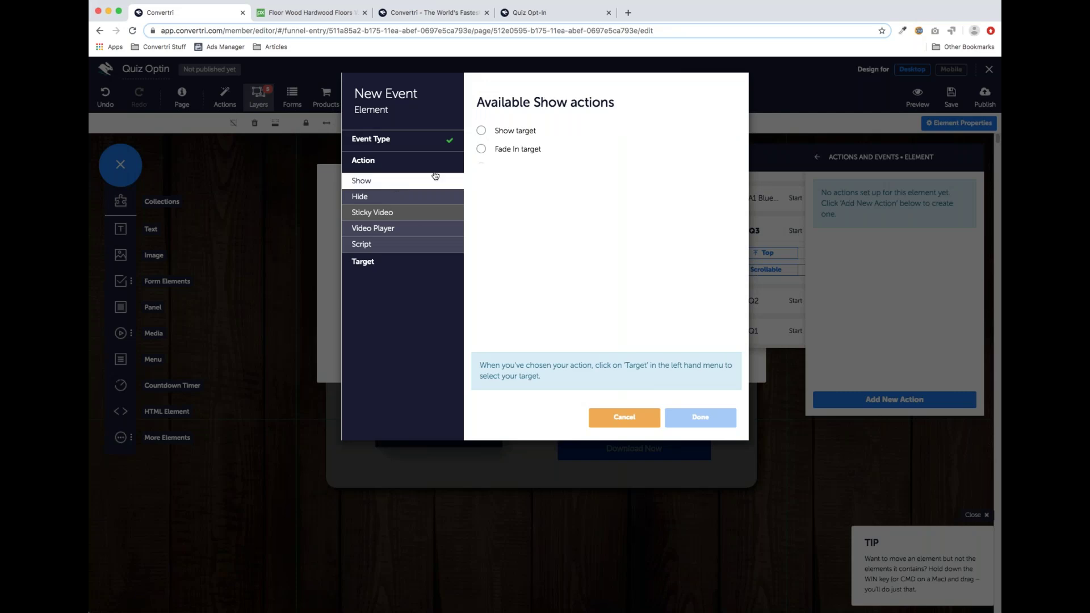
click(481, 149)
click(409, 262)
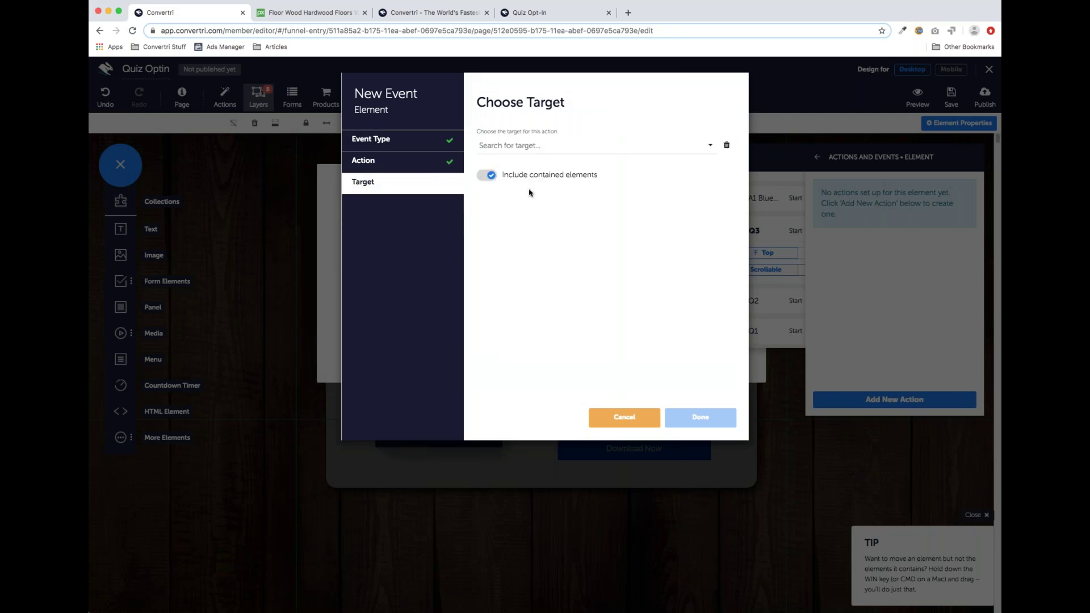
click(561, 147)
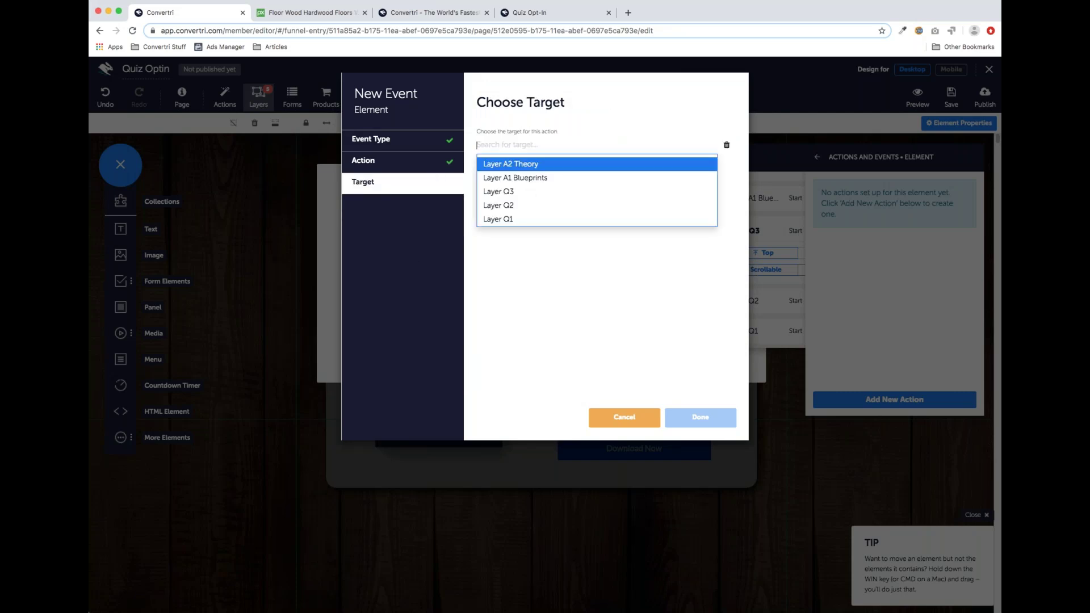
click(536, 181)
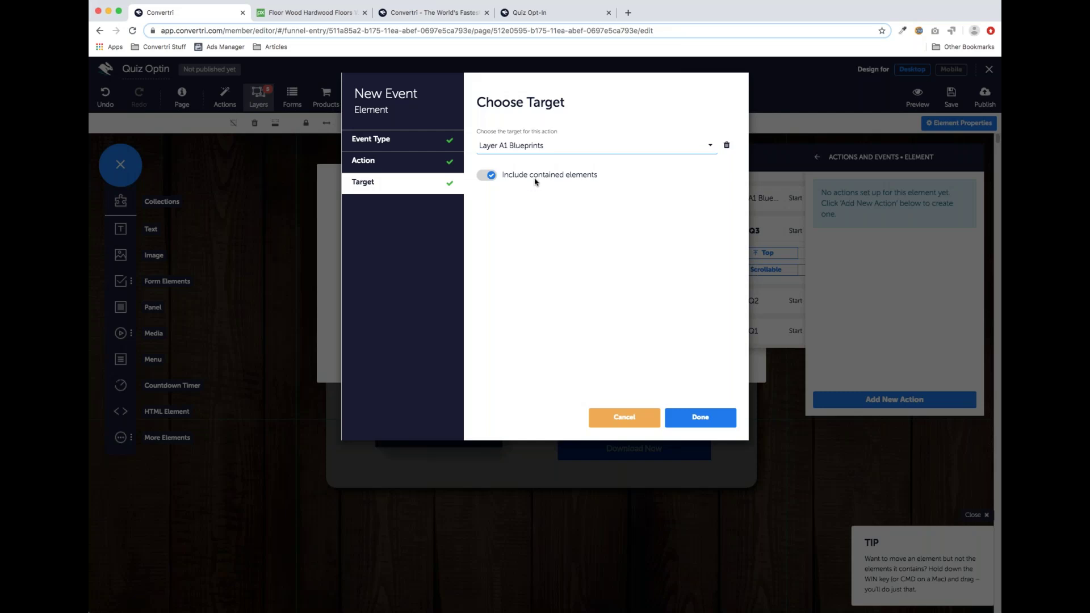
click(692, 424)
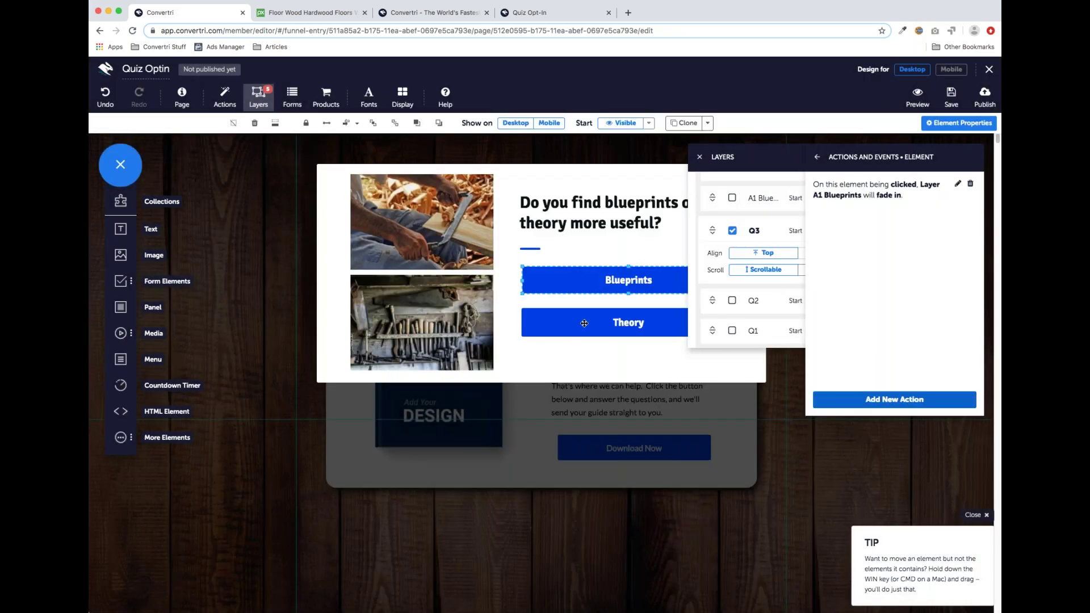
Give the Q3 layer's Theory button an On click action that fades in Layer A2 Theory, including contained elements.
click(587, 325)
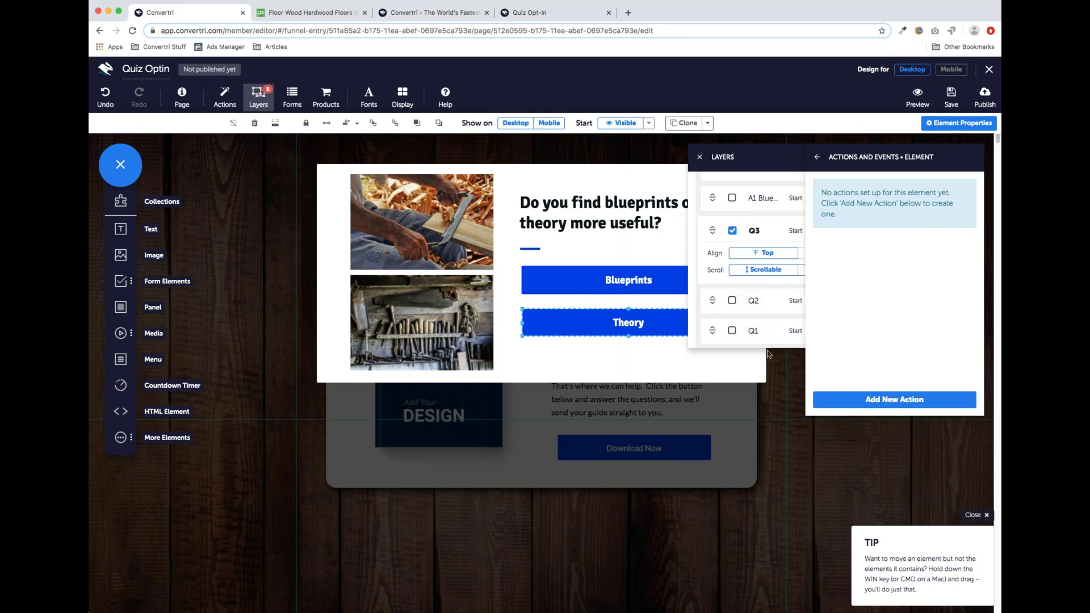
click(887, 399)
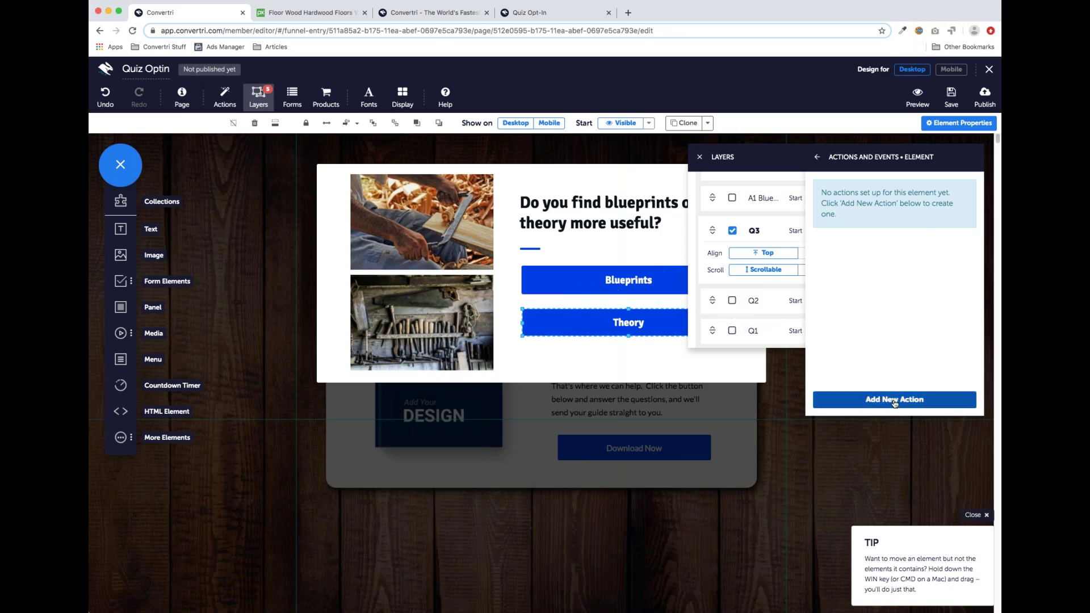
click(375, 144)
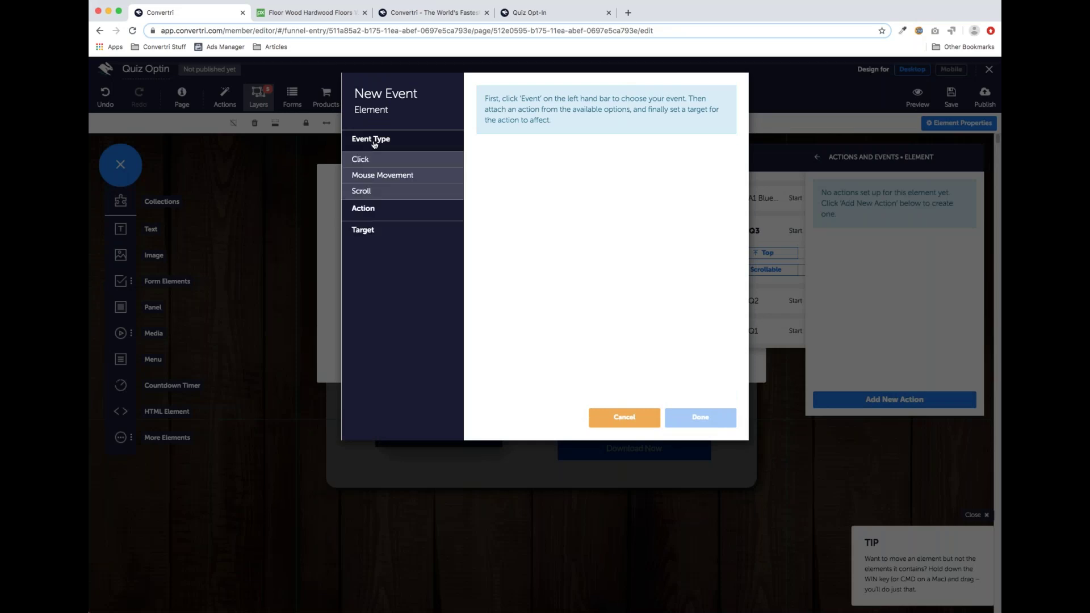
click(385, 164)
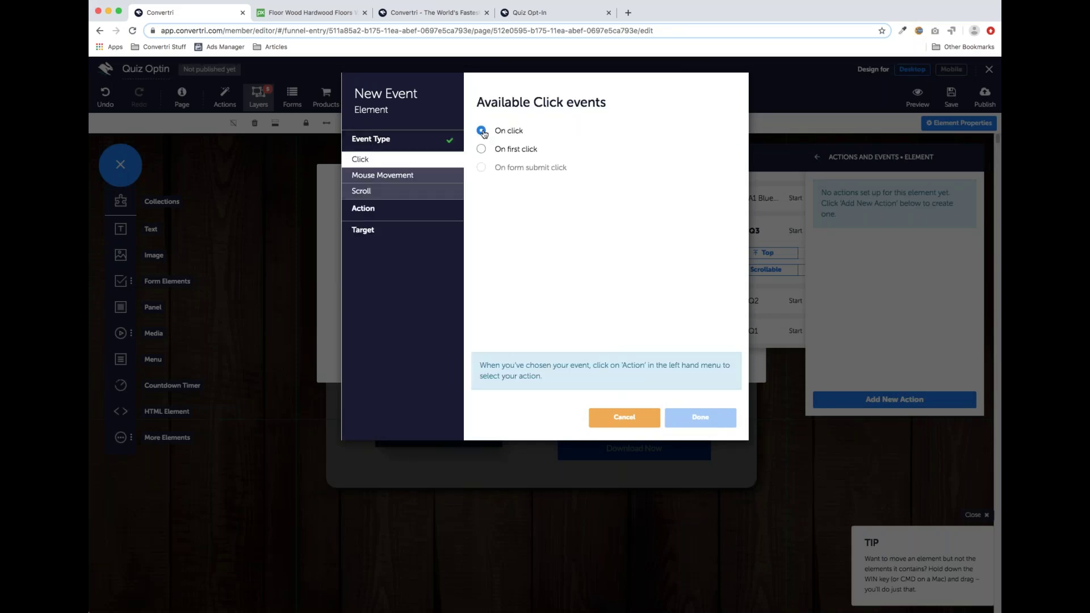
click(401, 209)
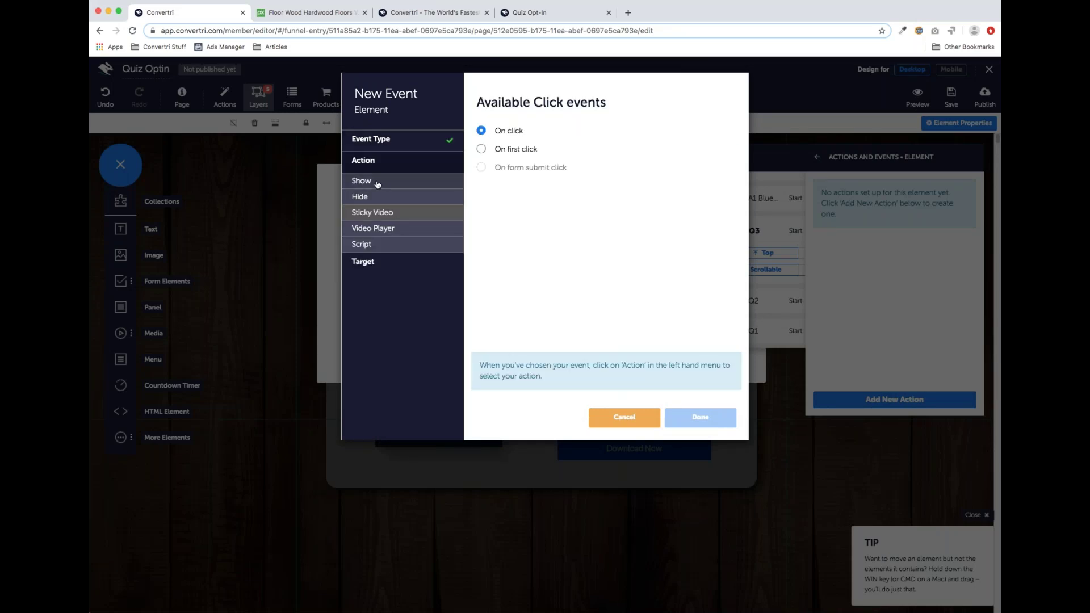
click(377, 181)
click(482, 150)
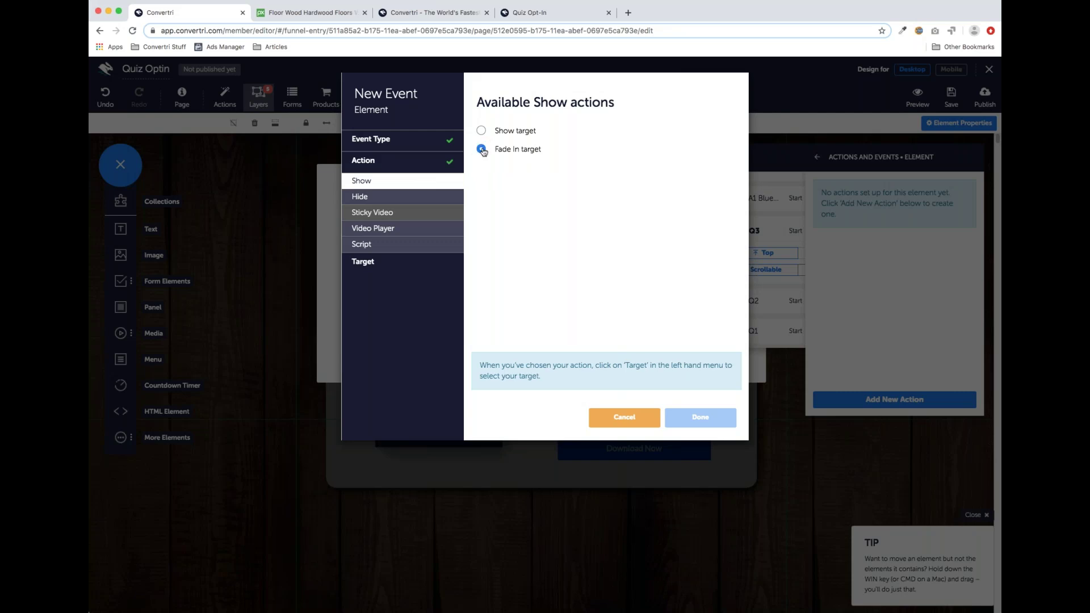
click(405, 264)
click(538, 147)
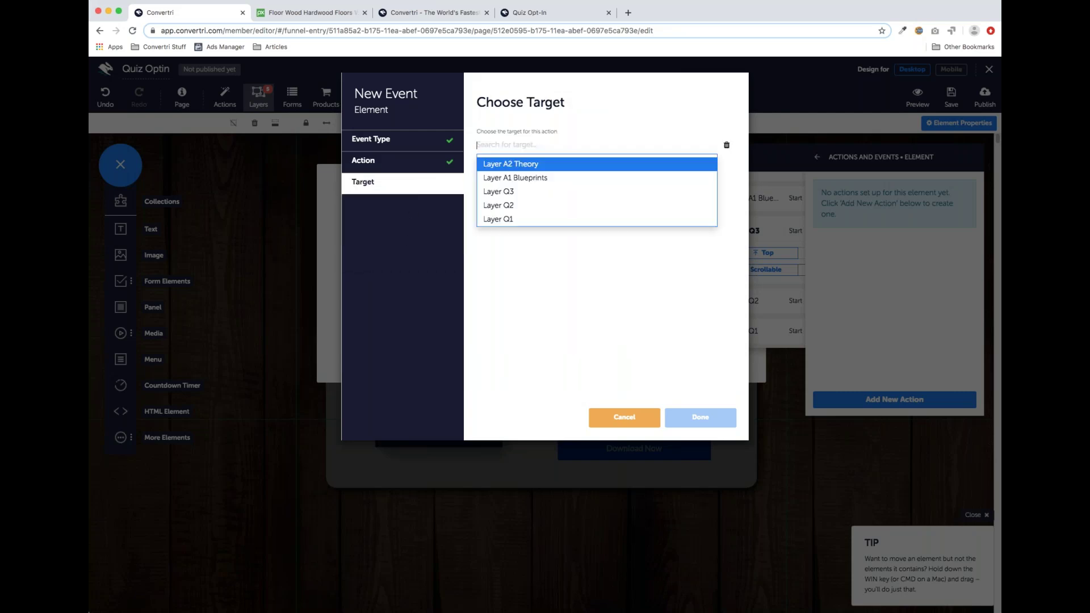
click(531, 165)
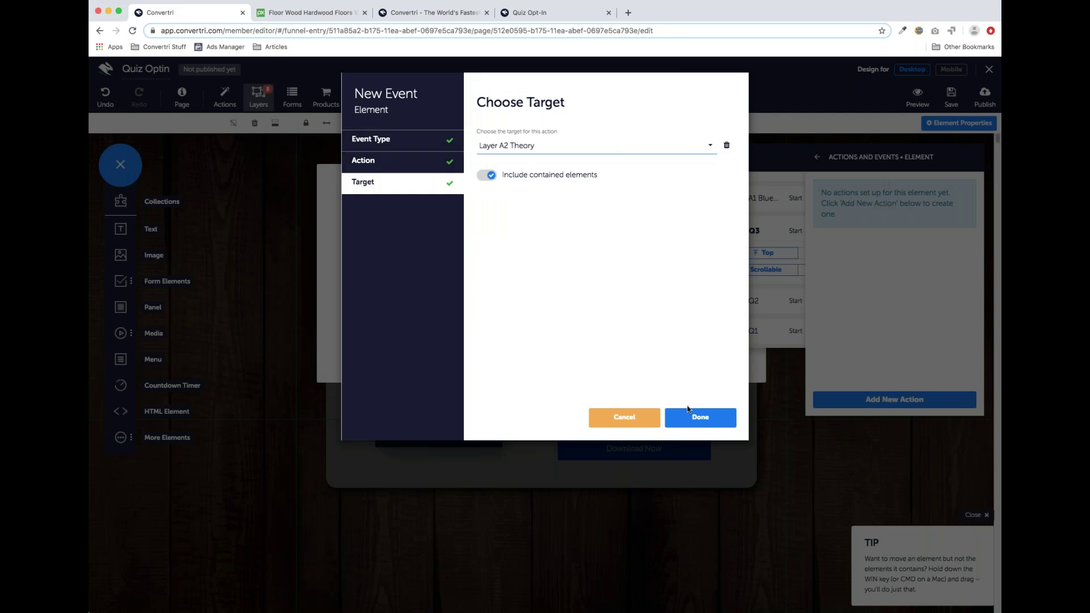
click(697, 419)
click(818, 157)
click(816, 155)
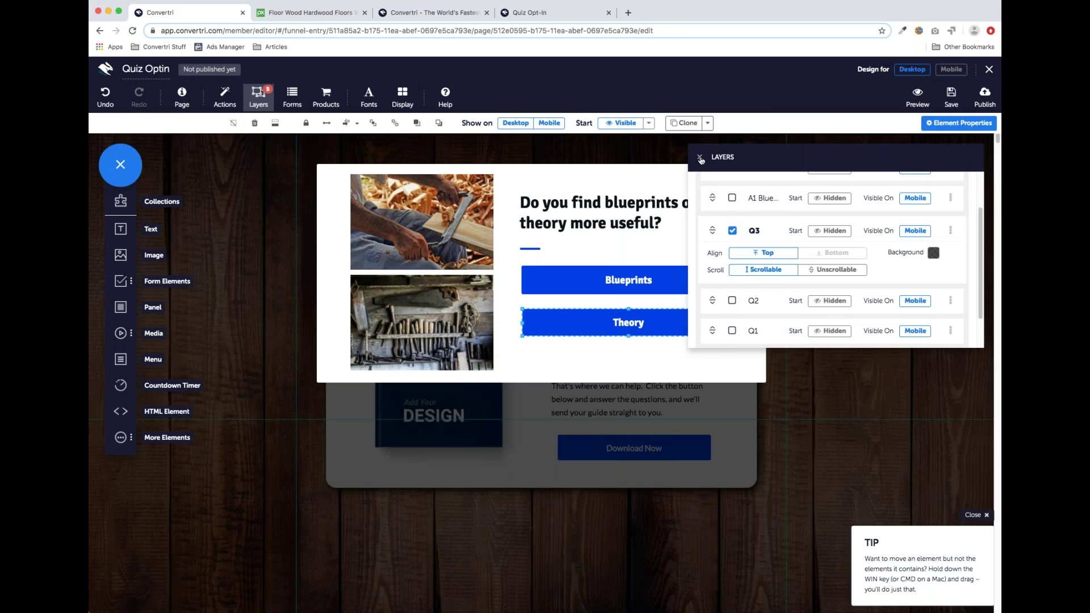
Switch from the Q3 layer to the A1 Blueprints layer and open the actions and events of its close icon.
click(732, 231)
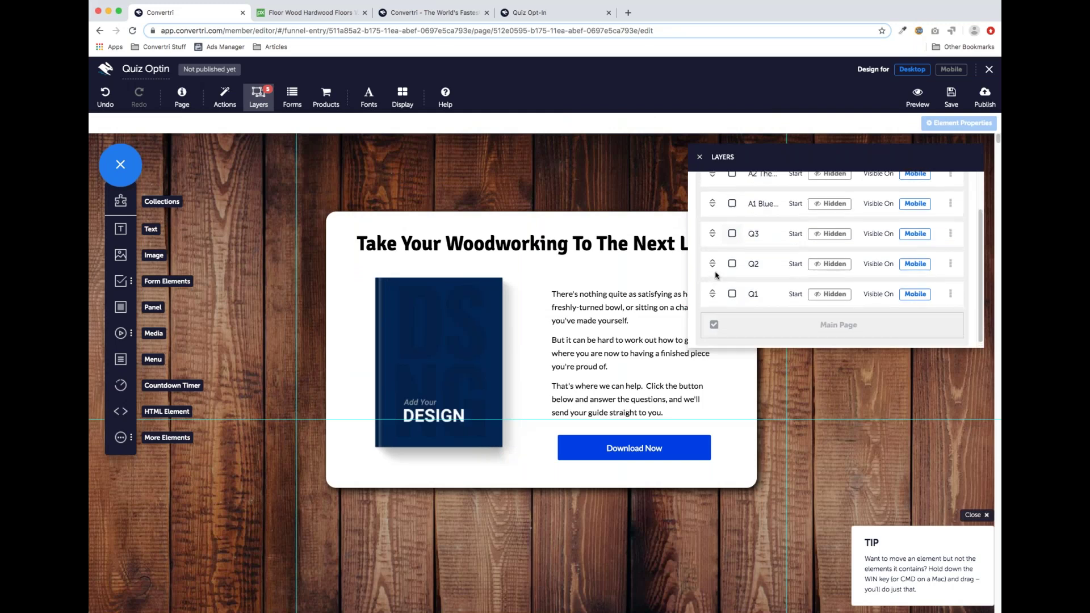
click(733, 230)
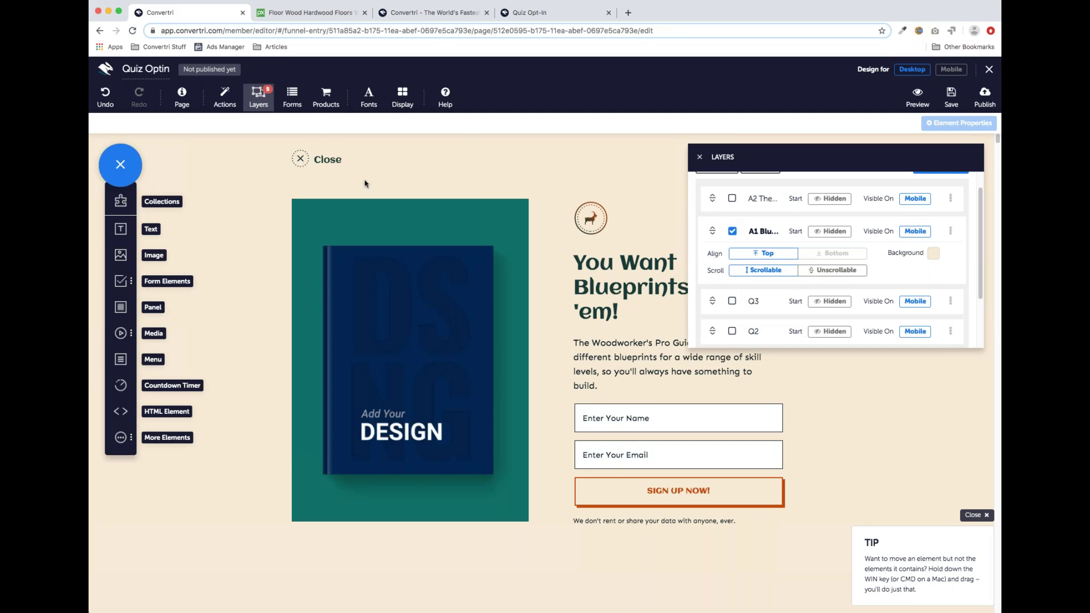
click(302, 163)
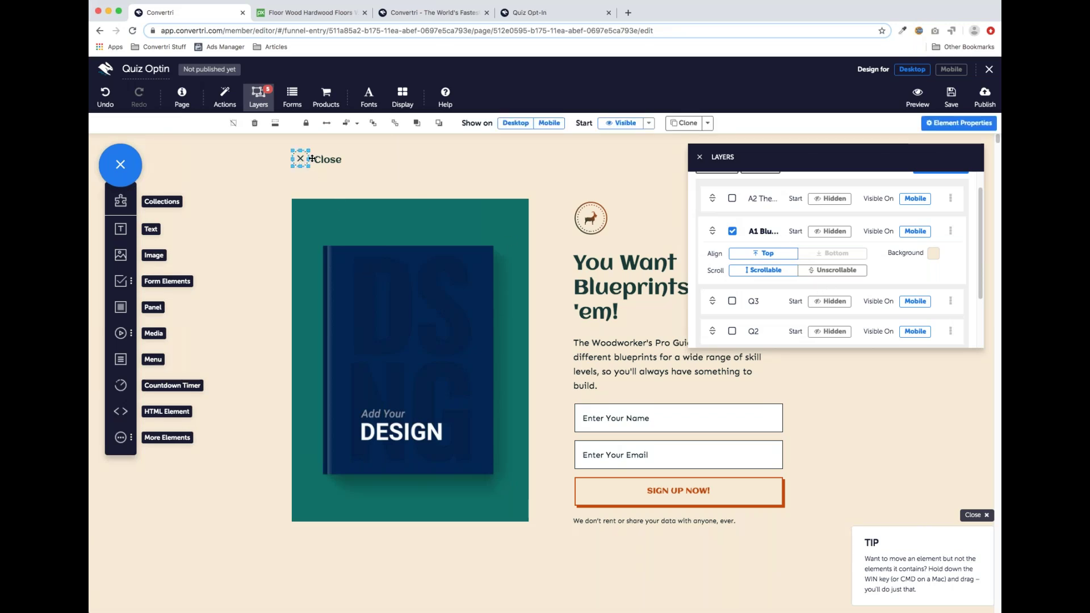
click(935, 124)
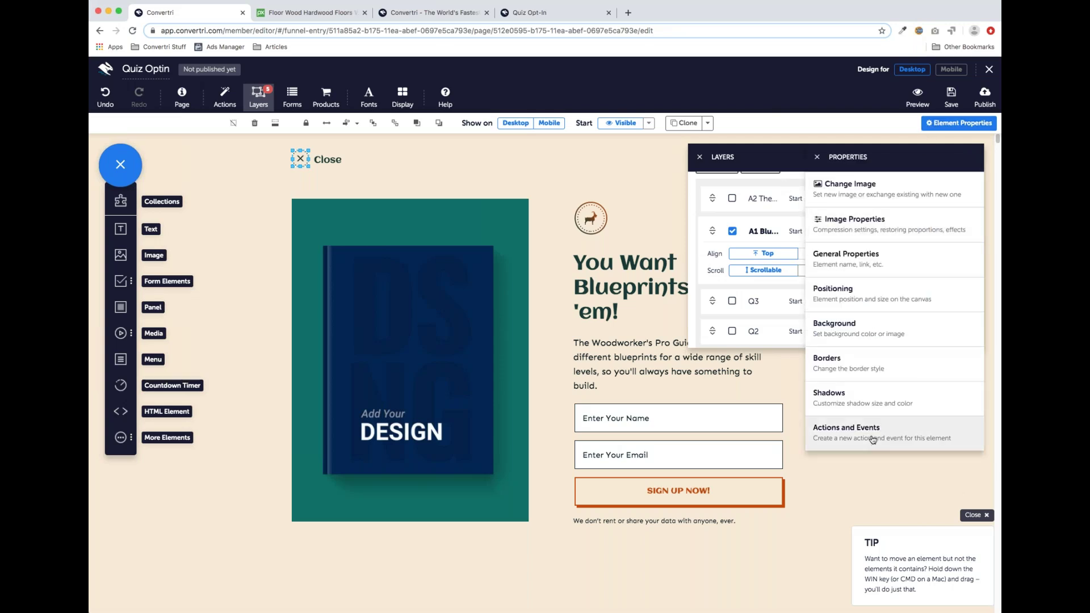
click(843, 427)
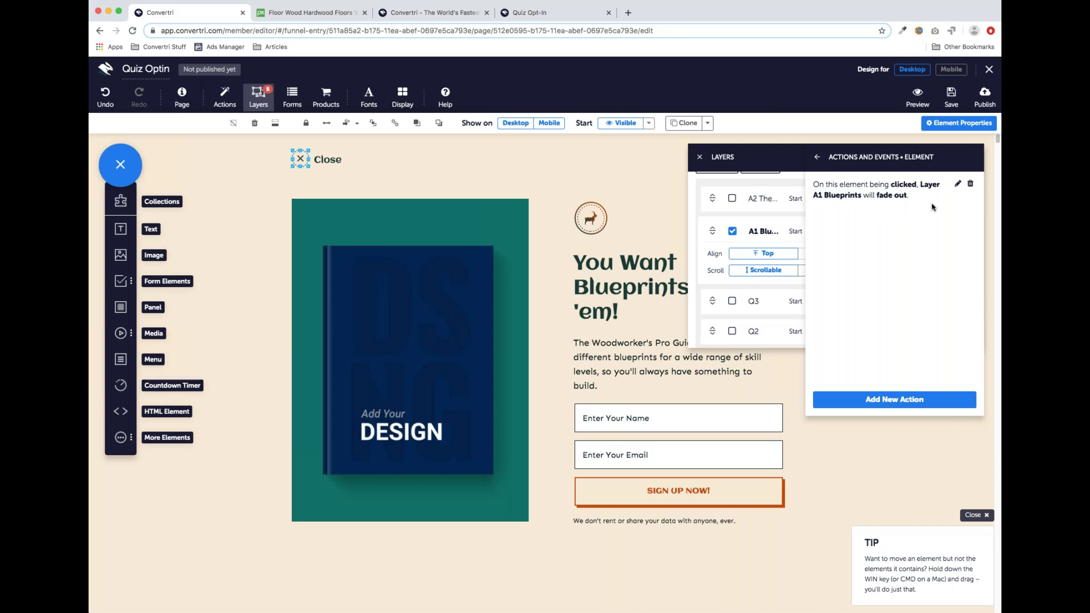
Change the close icon's existing click action on Layer A1 Blueprints to Hide target.
click(959, 185)
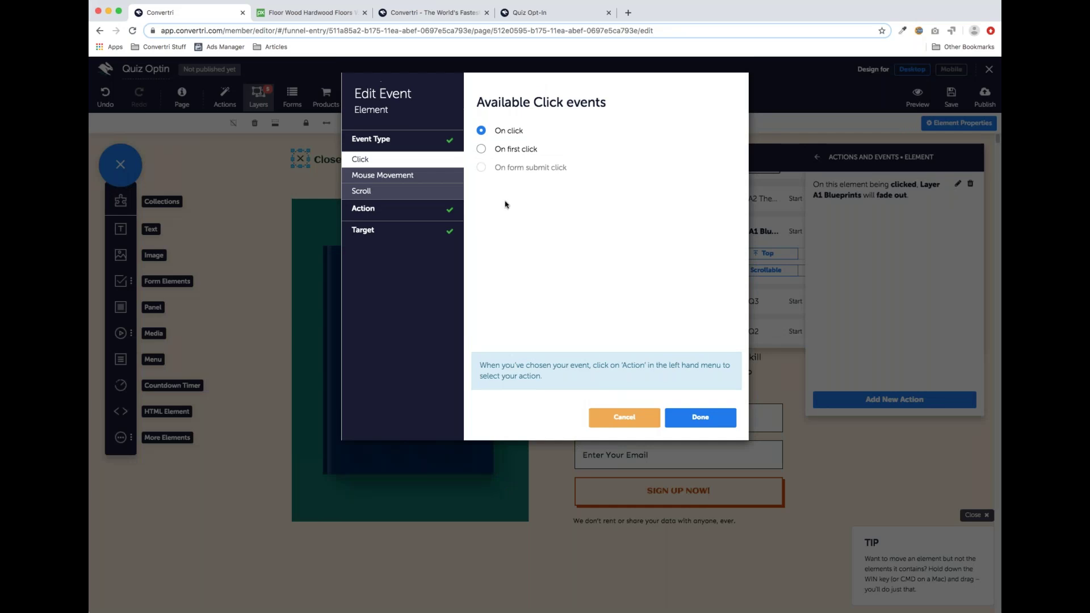
click(385, 209)
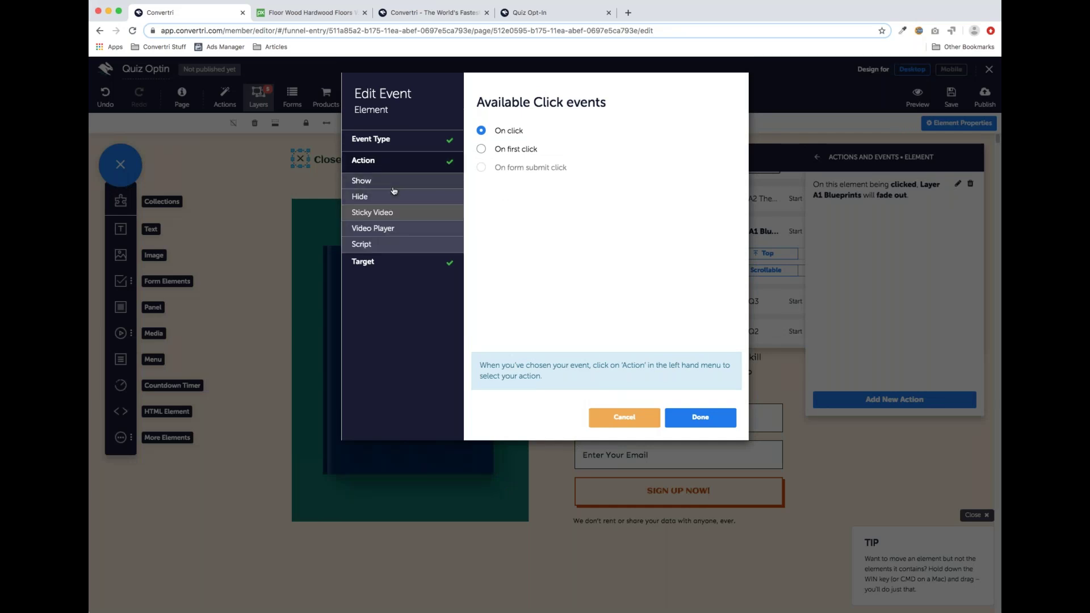
click(398, 197)
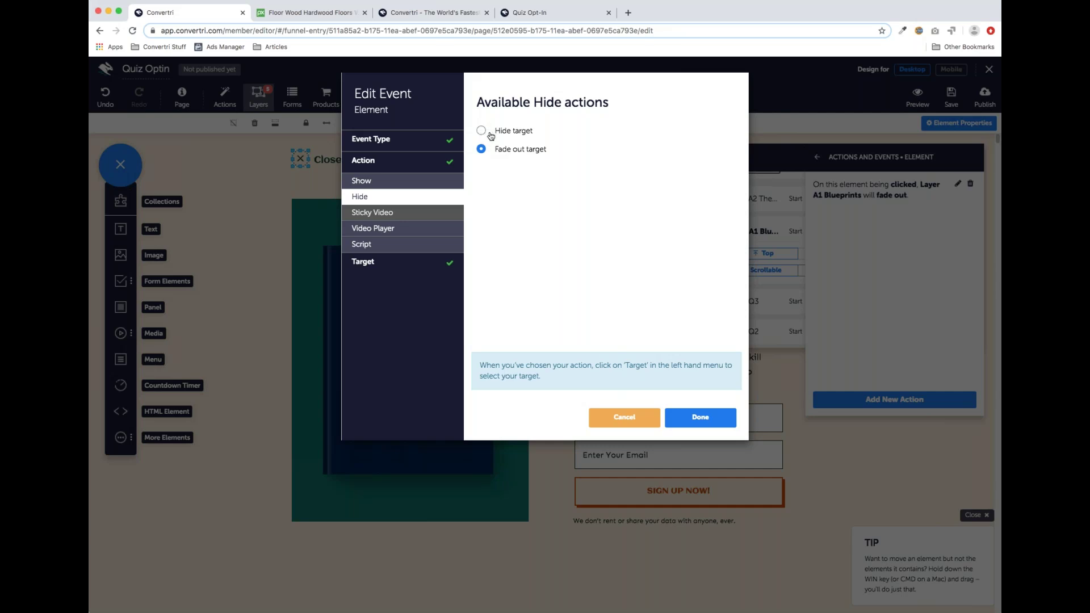
click(481, 131)
click(383, 228)
click(386, 197)
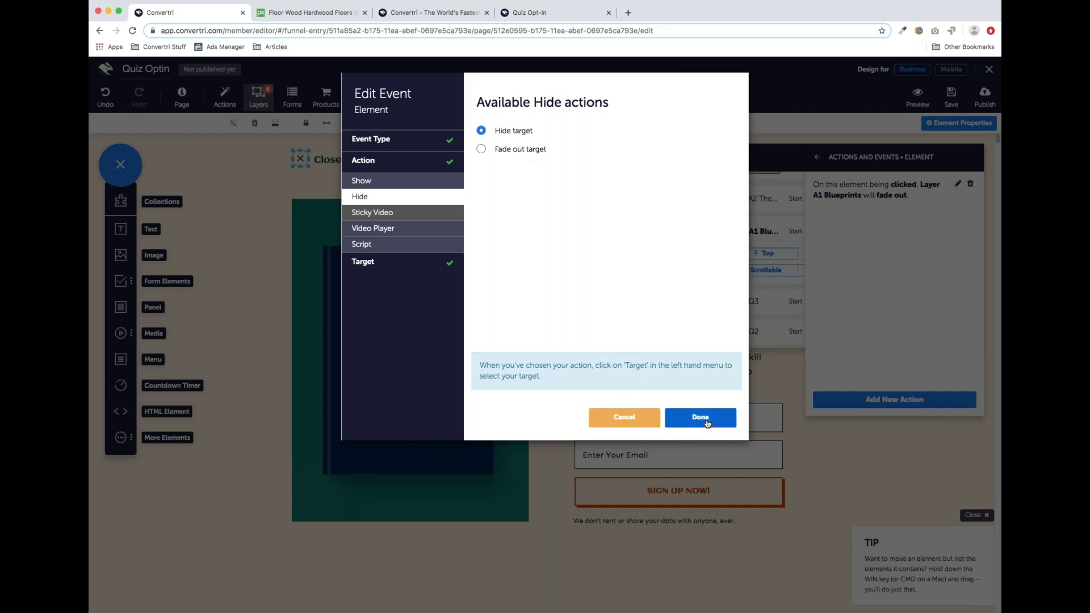
click(441, 263)
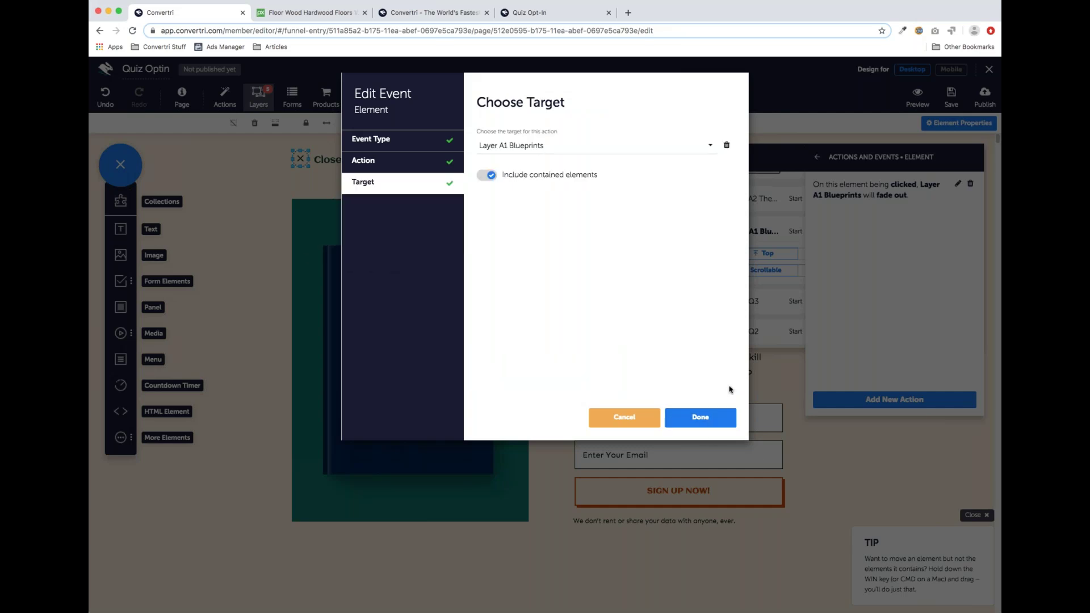
click(715, 423)
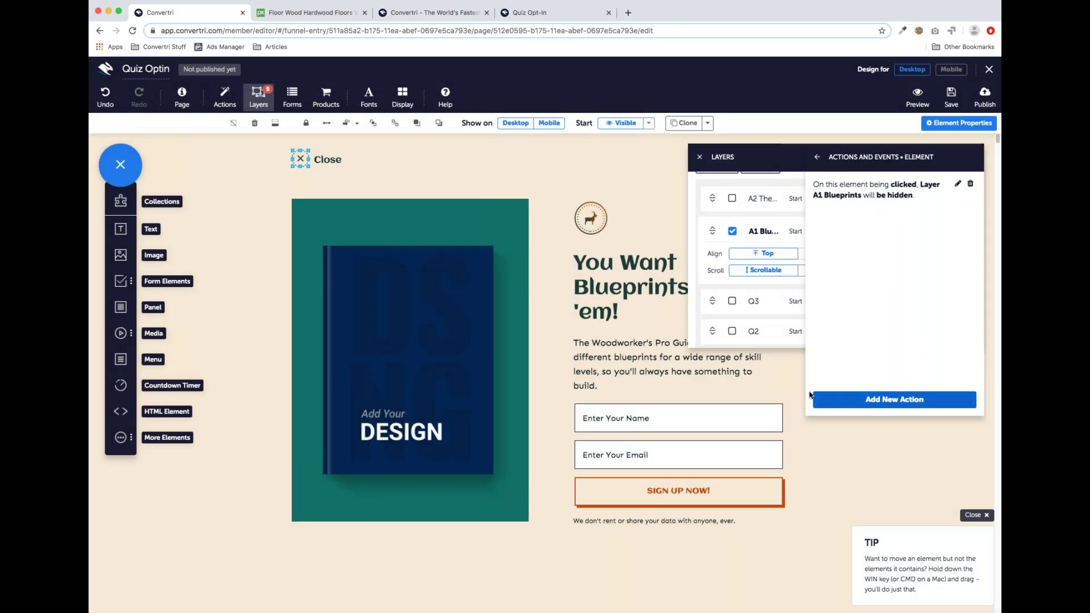
Add an On click action to the A1 Blueprints close icon that hides Layer Q1, including contained elements.
click(915, 402)
click(408, 141)
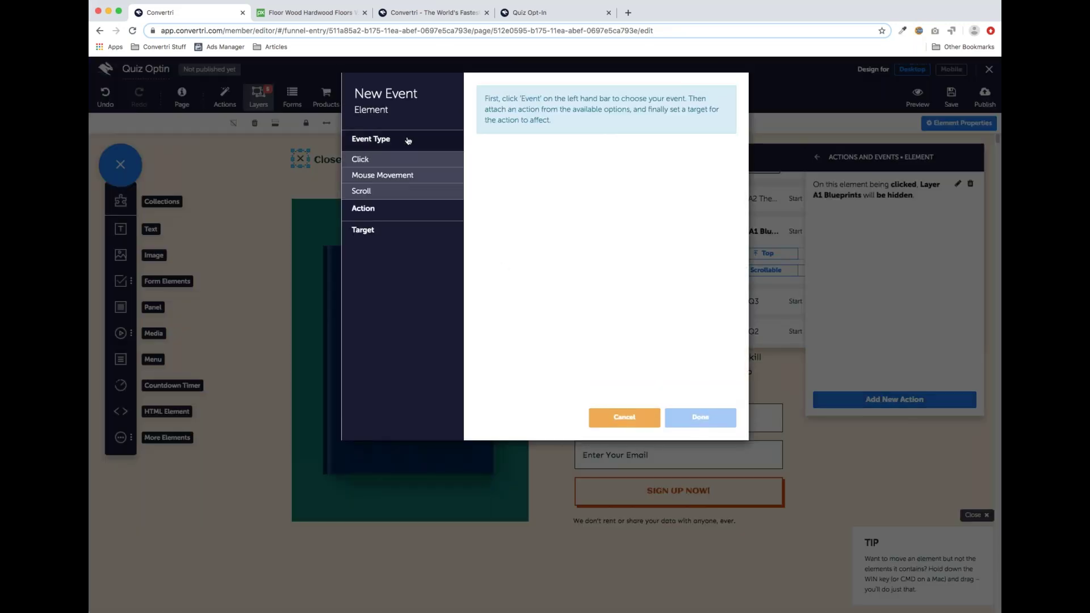
click(380, 161)
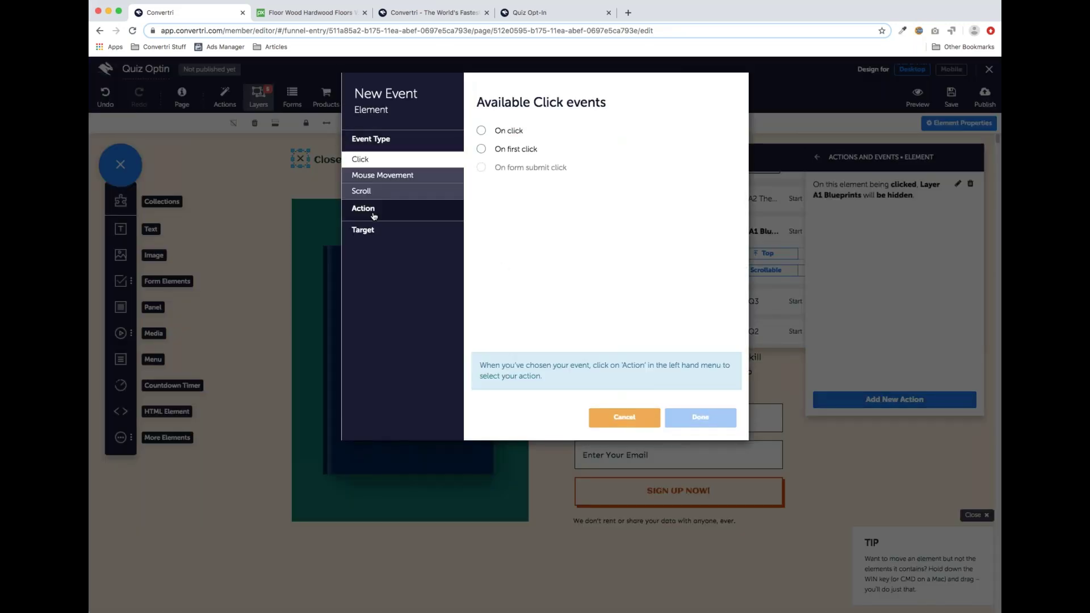
click(421, 206)
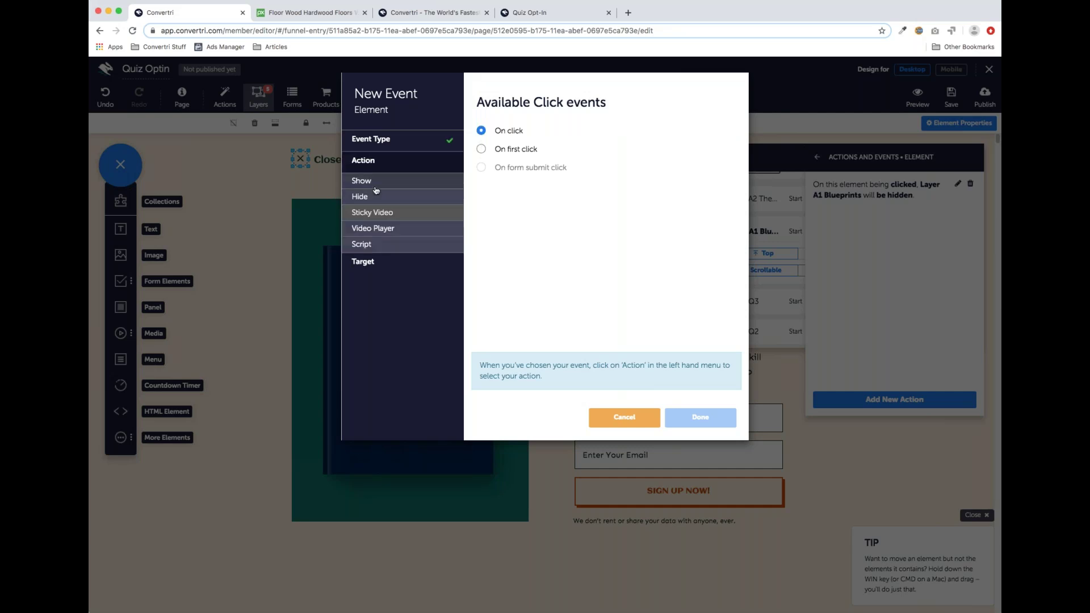
click(376, 196)
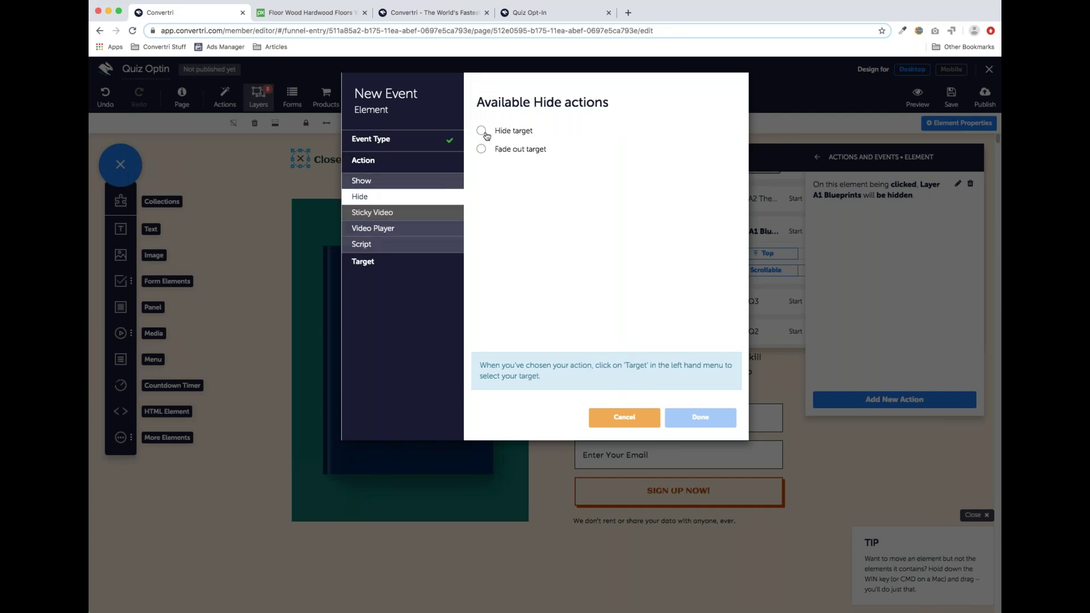
click(394, 266)
click(540, 146)
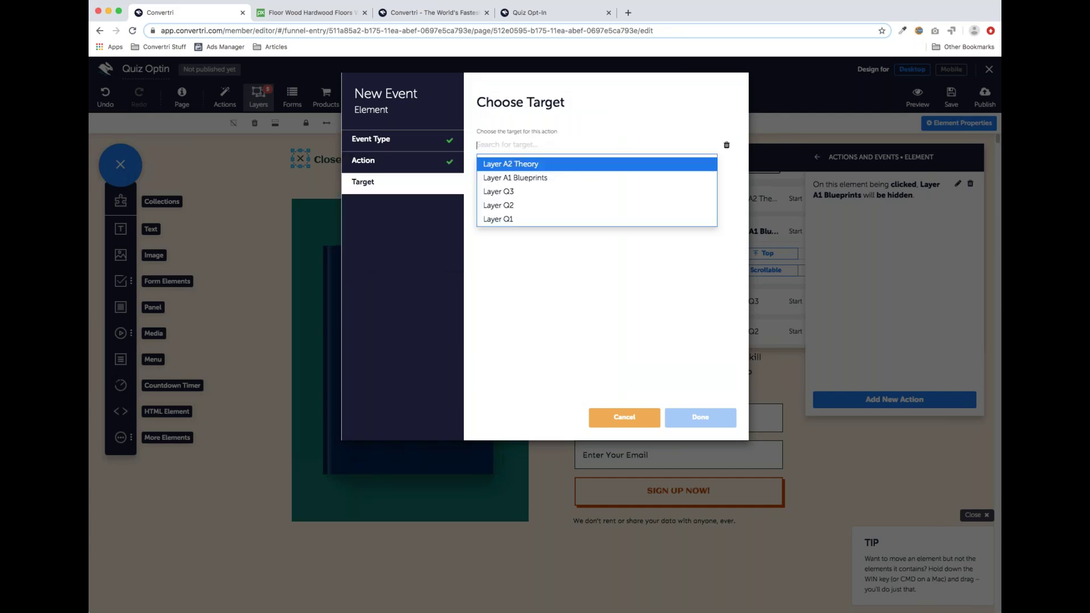
click(513, 219)
click(700, 418)
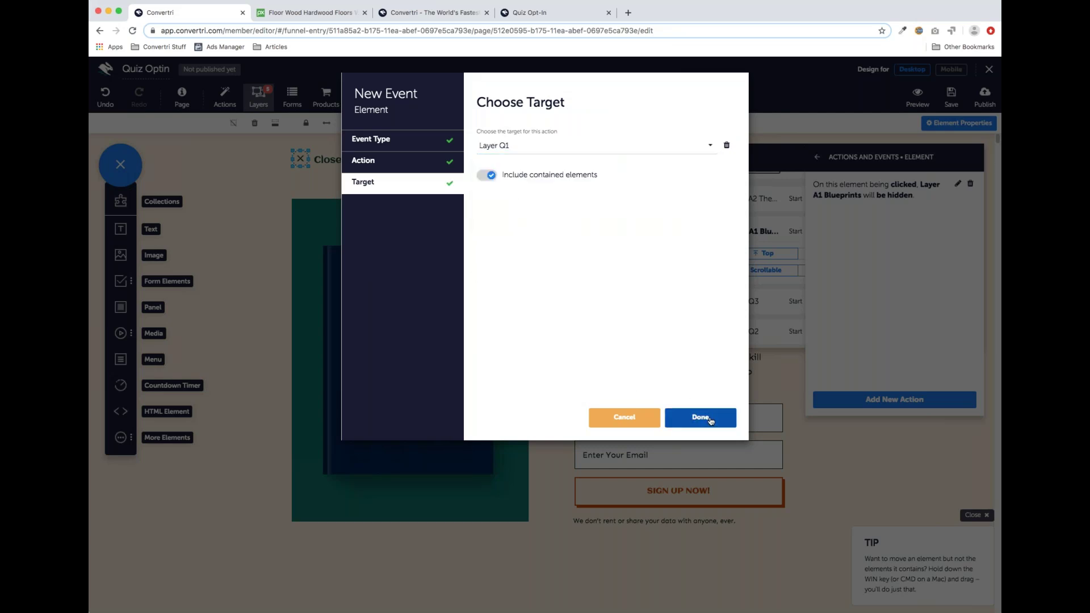
Add an On click action to the A1 Blueprints close icon that hides Layer Q2, including contained elements.
click(889, 405)
click(397, 141)
click(366, 160)
click(492, 135)
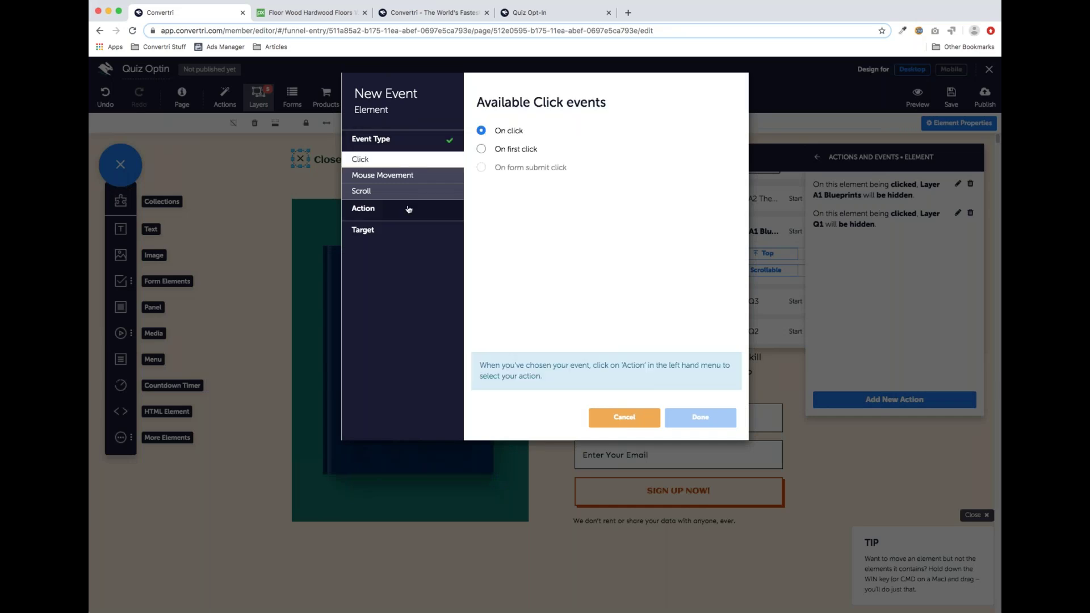
click(397, 209)
click(364, 196)
click(481, 131)
click(409, 262)
click(515, 147)
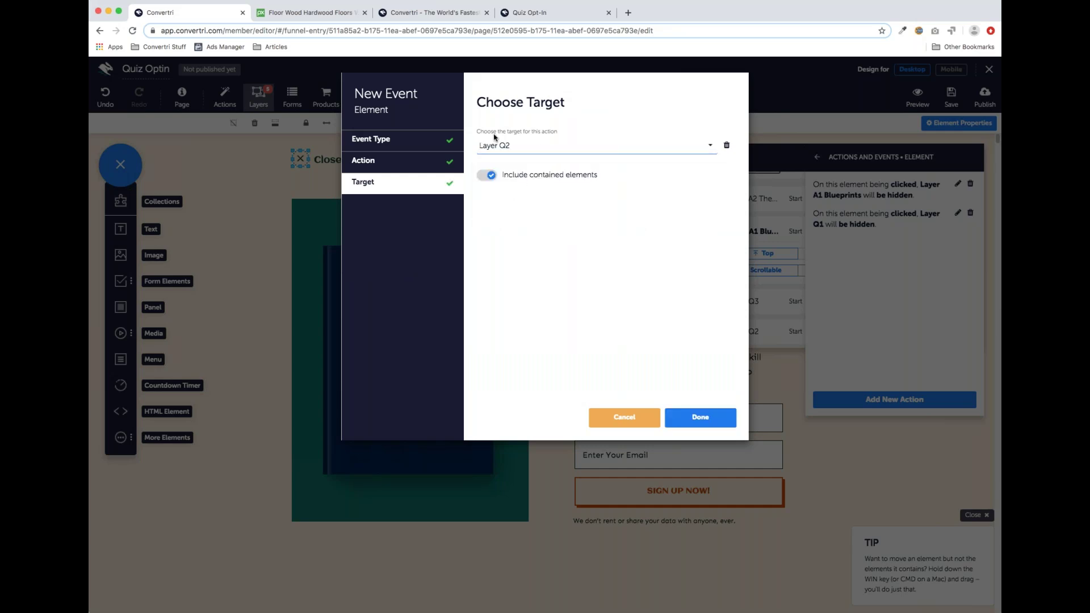
click(702, 419)
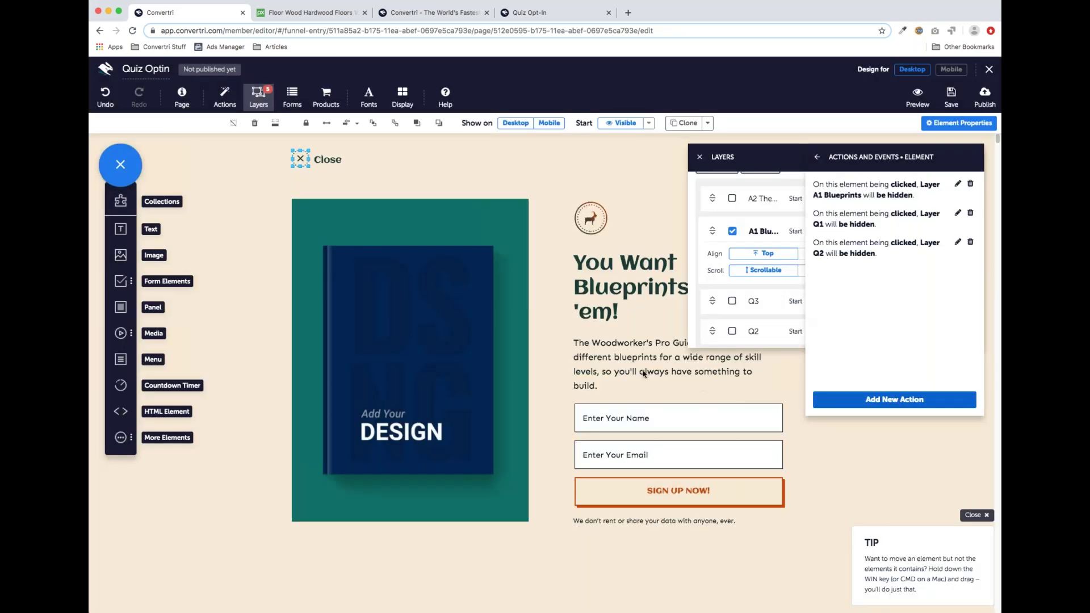
Add an On click action to the A1 Blueprints close icon that hides Layer Q3, including contained elements.
click(916, 401)
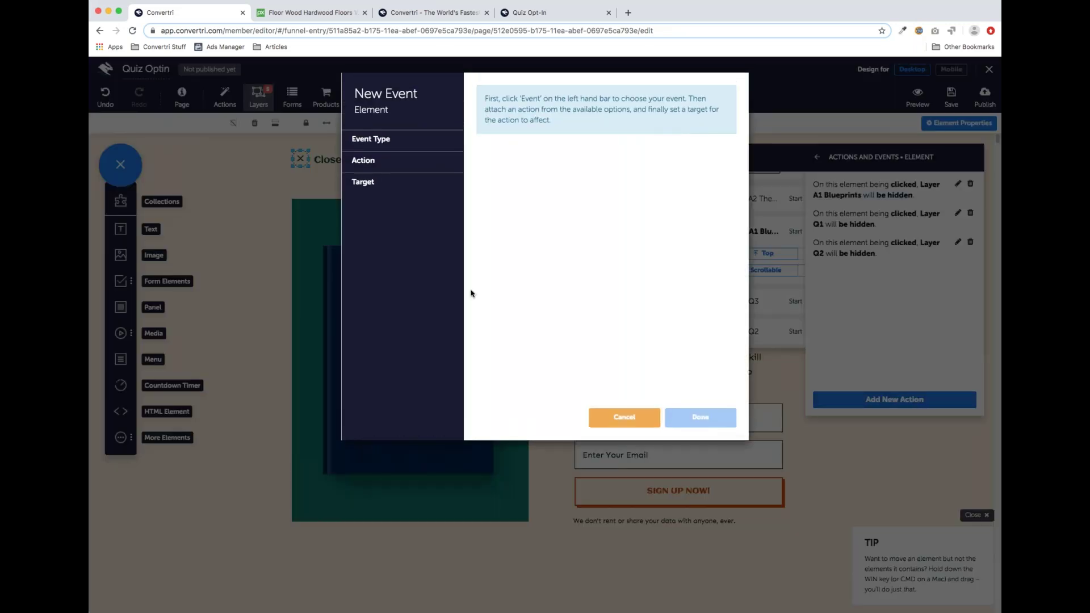
click(377, 142)
click(379, 163)
click(481, 130)
click(396, 211)
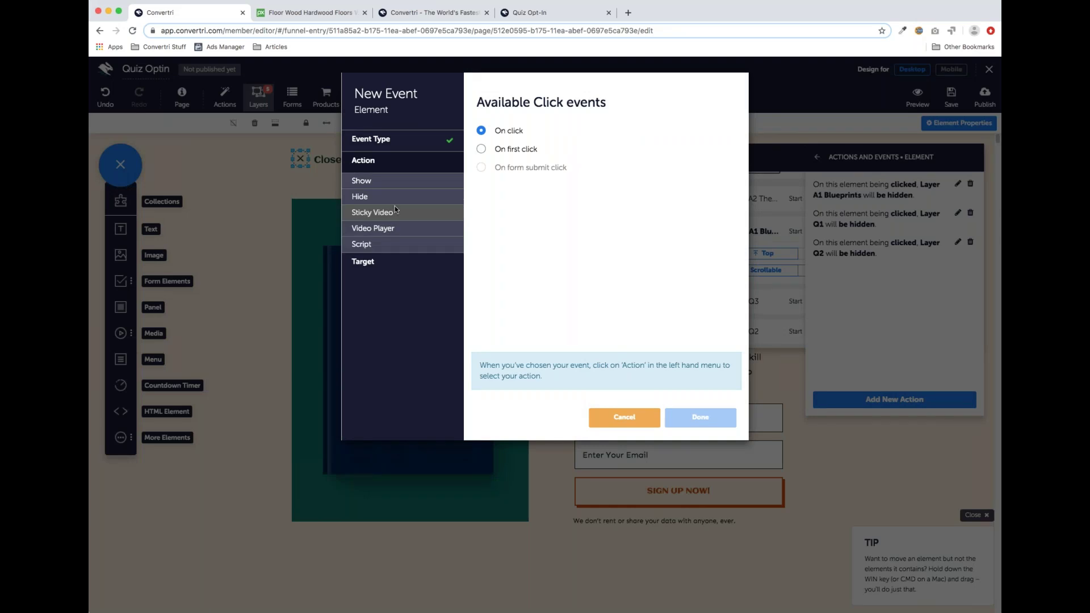
click(403, 196)
click(481, 131)
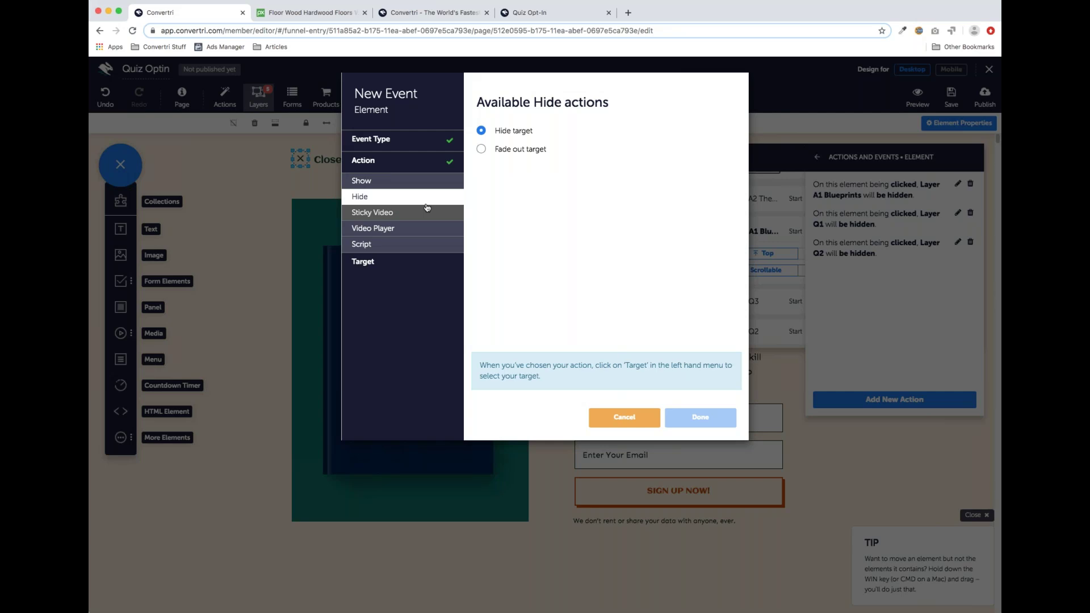
click(390, 261)
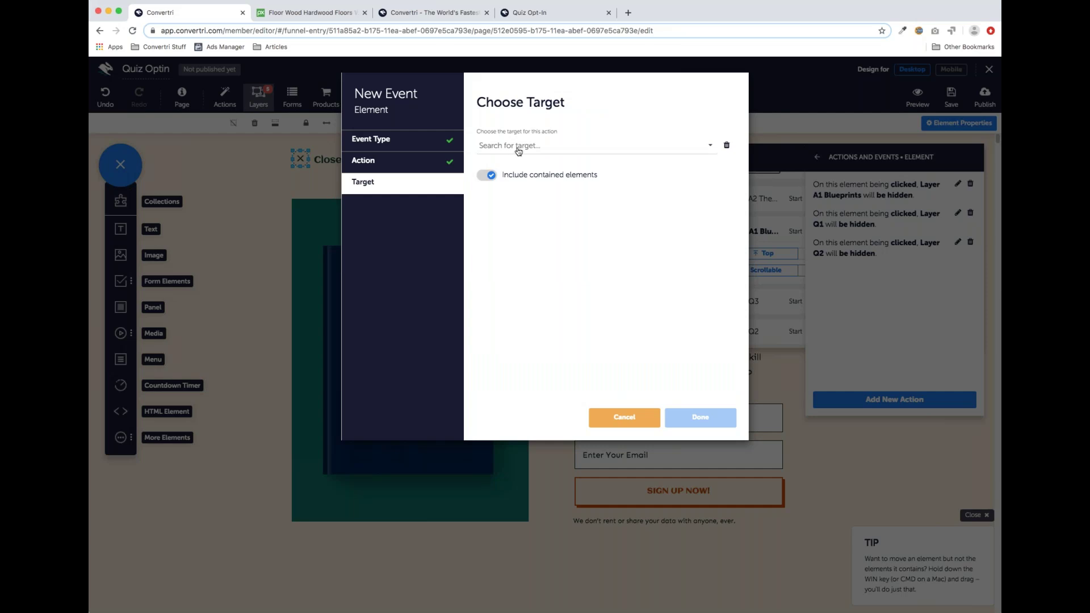
click(517, 147)
click(513, 193)
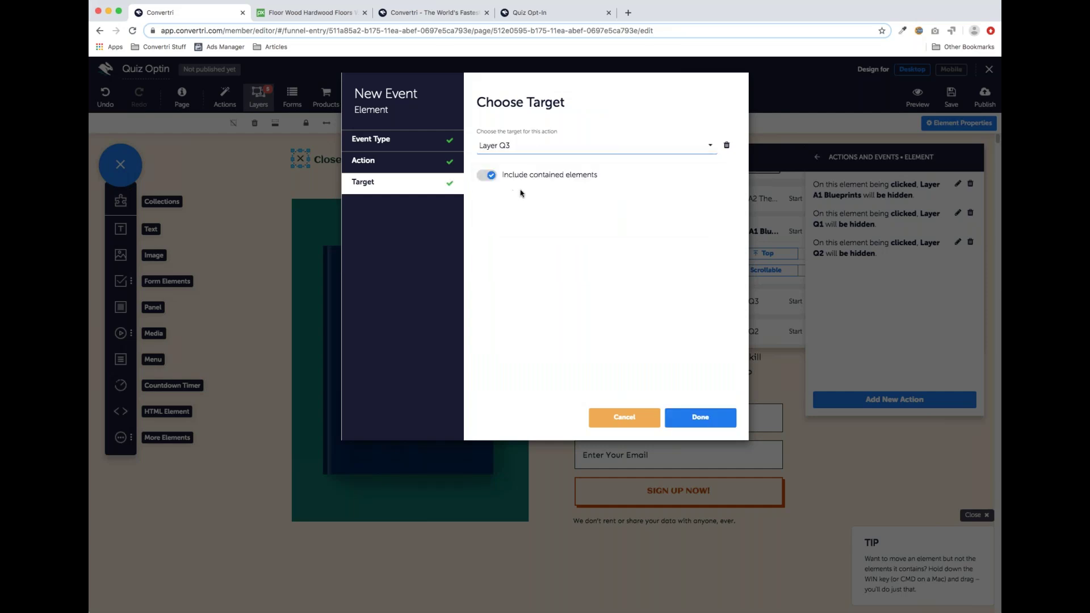
click(704, 419)
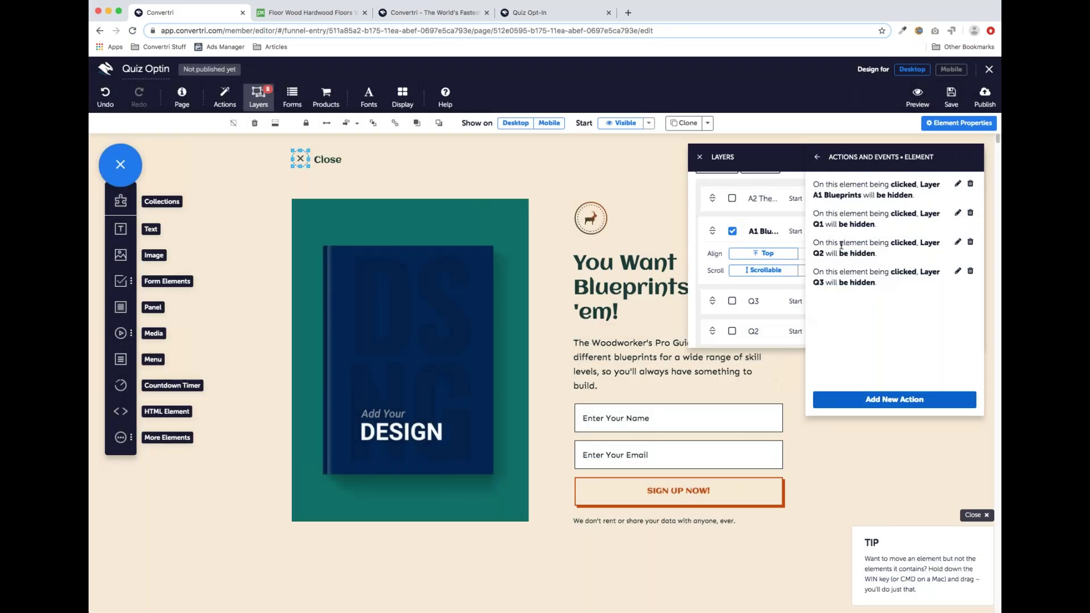
scroll(555, 216, down, 1)
scroll(555, 216, up, 1)
click(373, 178)
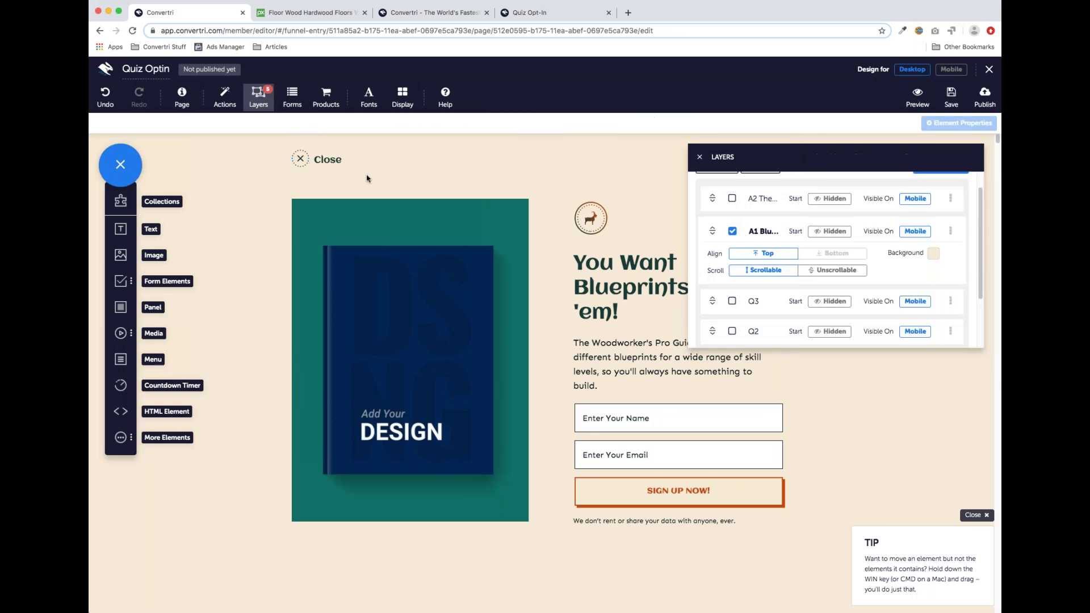
click(295, 162)
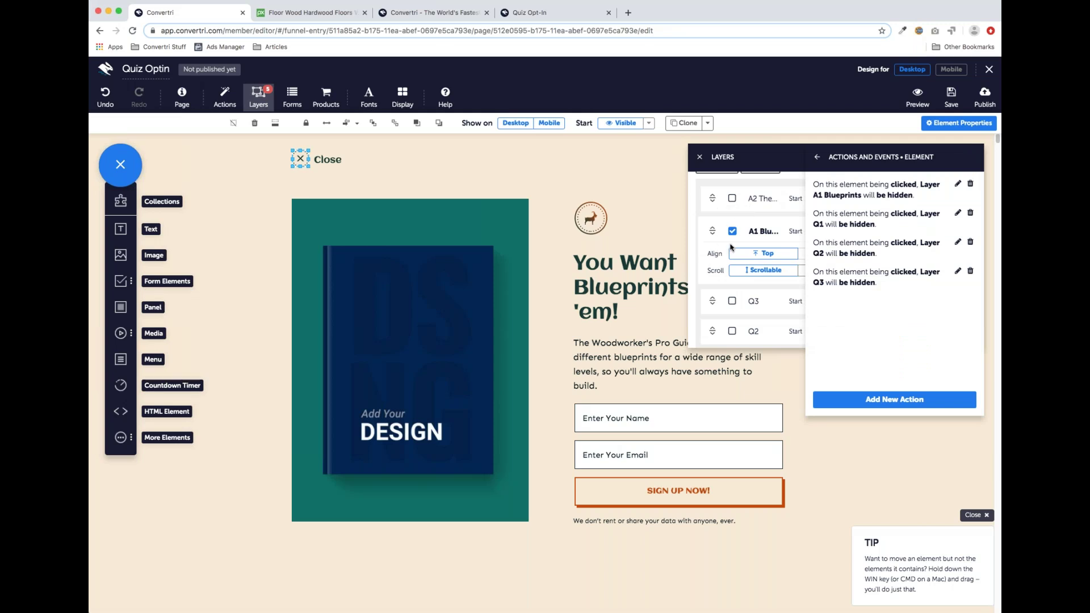
Hide the A1 Blueprints layer in the editor and display the A2 Theory layer instead.
click(818, 158)
click(733, 231)
click(733, 198)
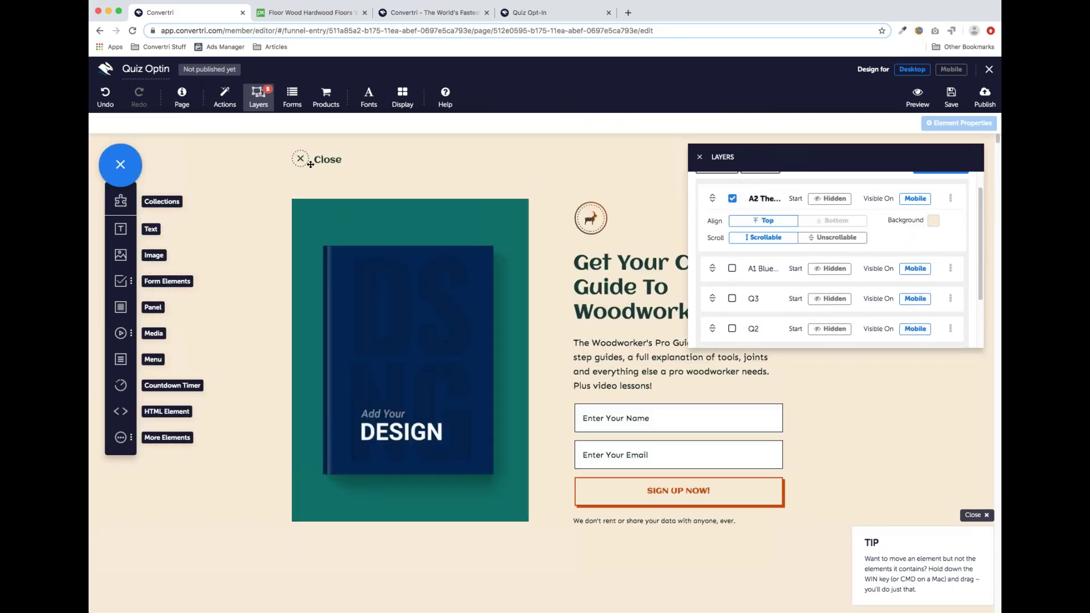
Change the A2 Theory close icon's existing click action to Hide target, with Layer A2 Theory as its target.
click(302, 159)
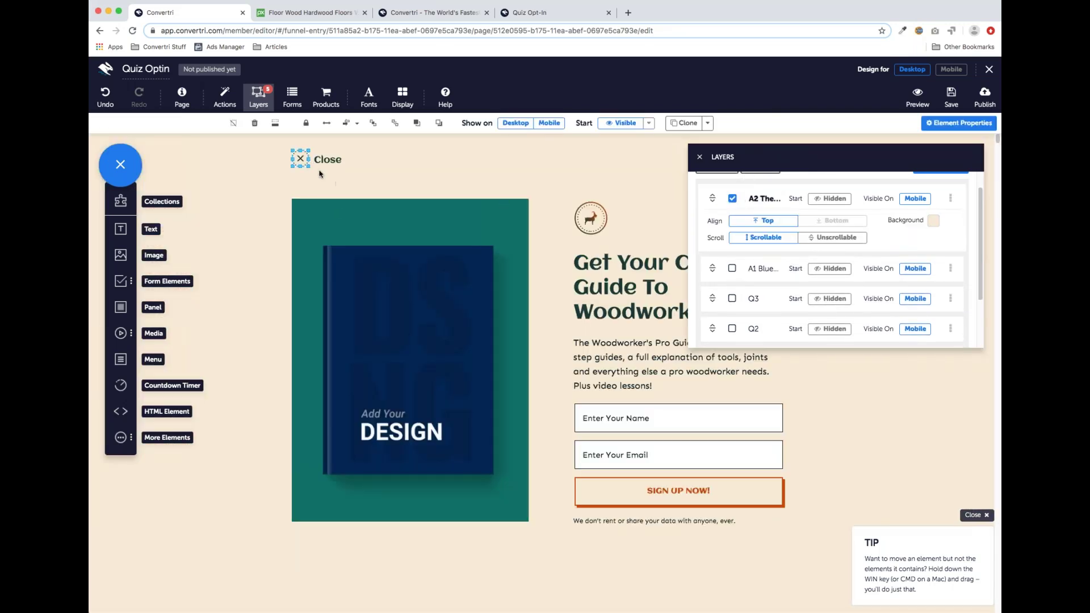
click(938, 128)
click(864, 427)
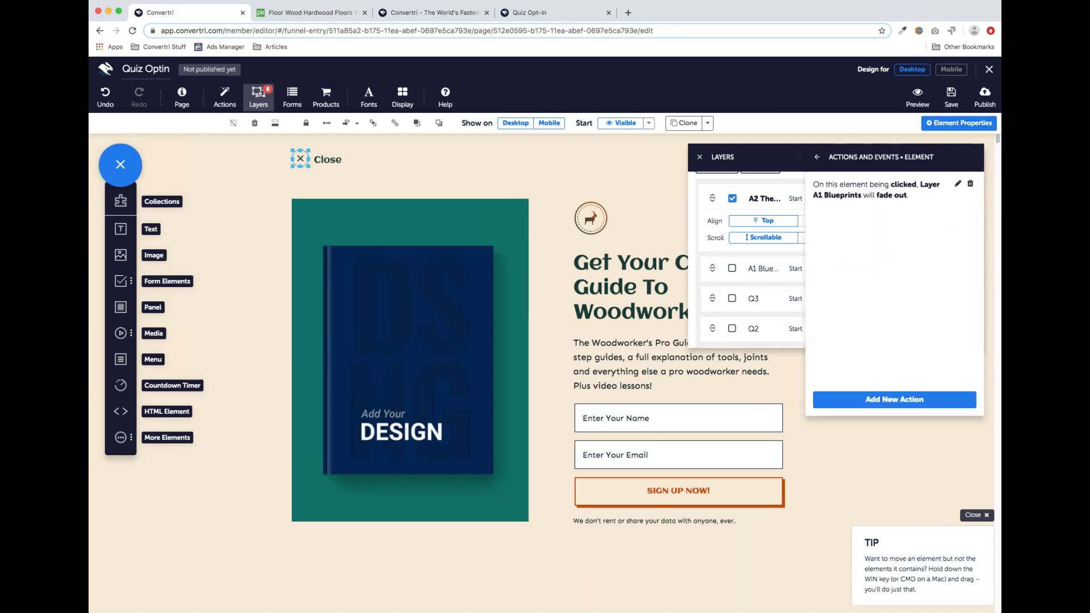
click(958, 183)
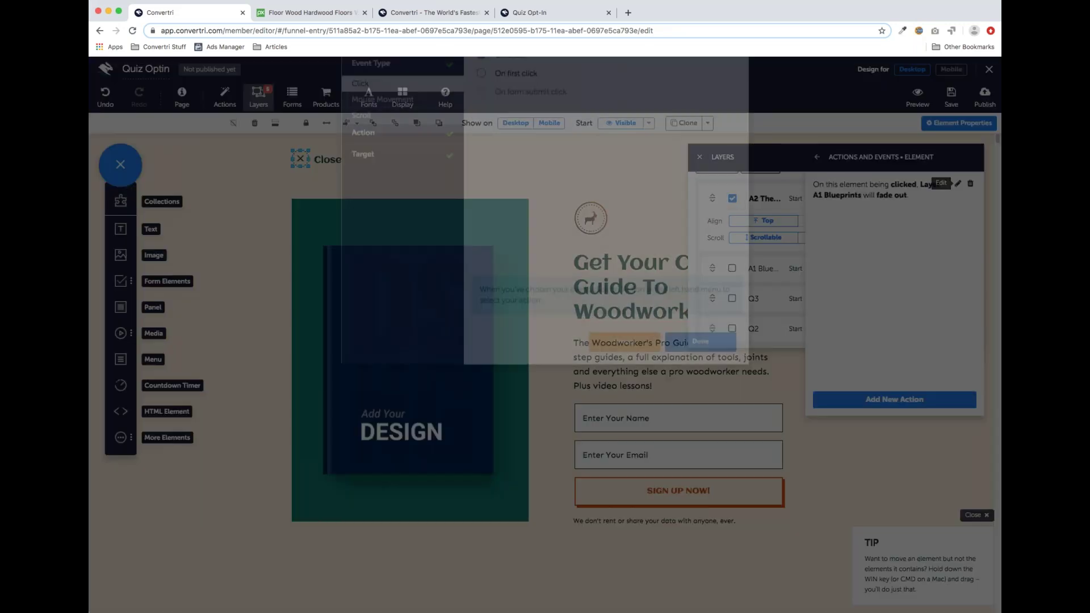
click(446, 209)
click(404, 199)
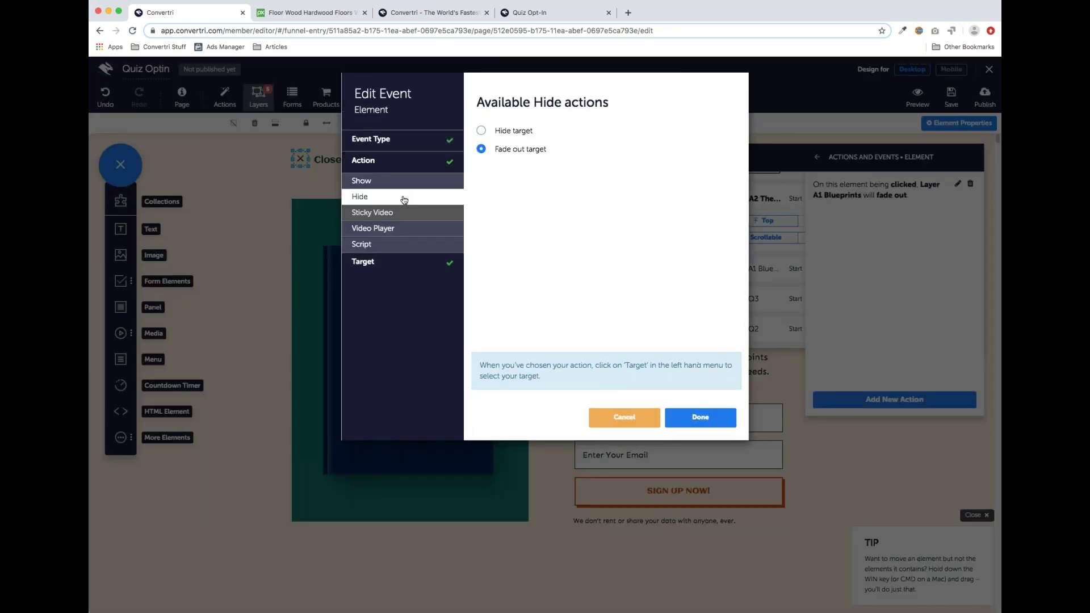
click(481, 131)
click(388, 266)
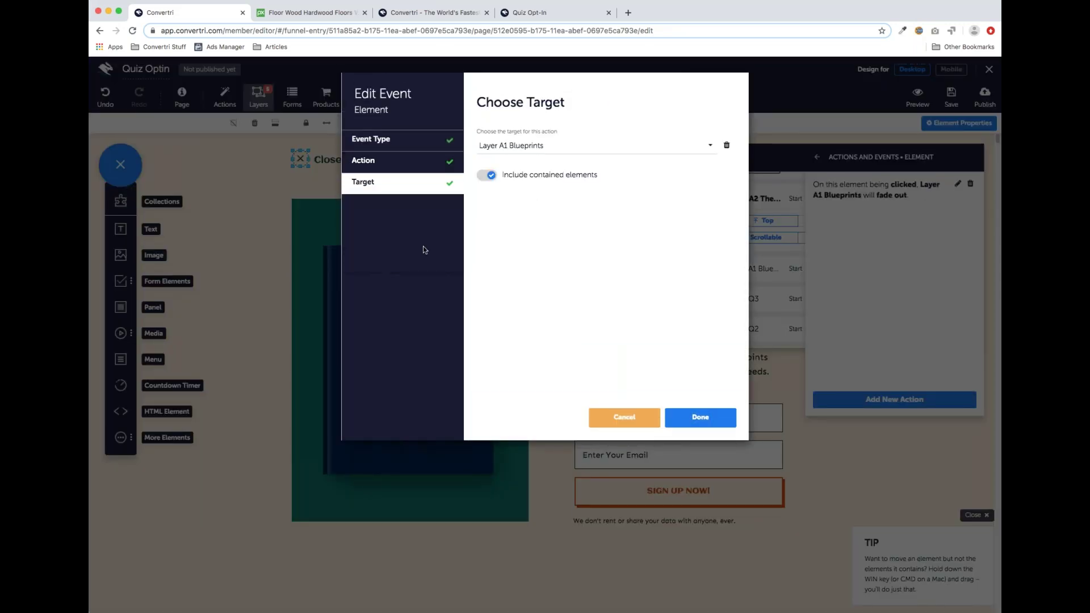
click(585, 145)
click(554, 162)
click(700, 417)
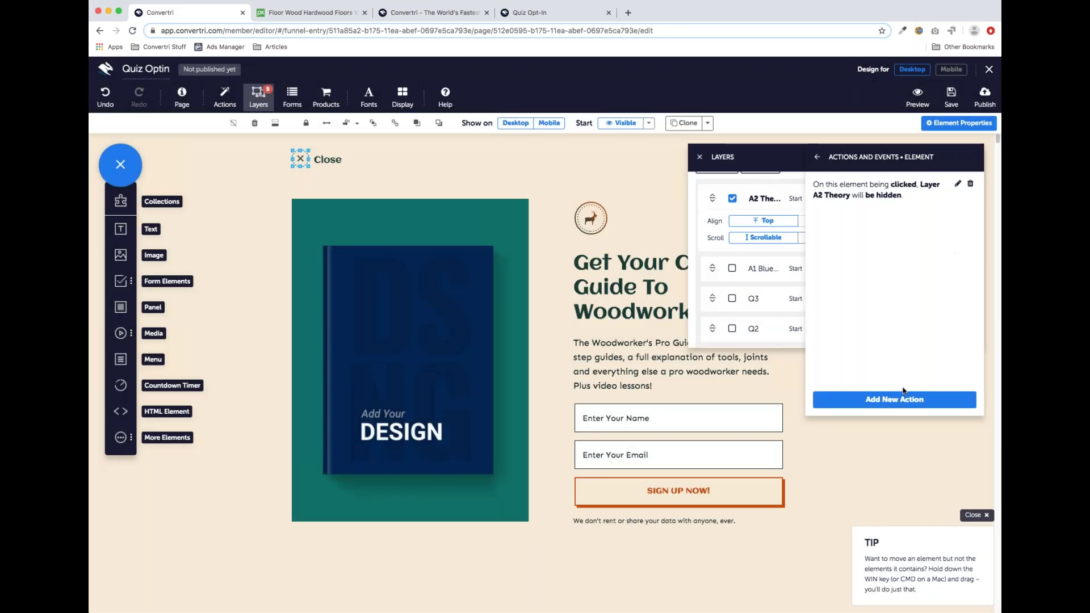
Add an On click action to the A2 Theory close icon that hides Layer Q1, including contained elements.
click(903, 398)
click(374, 146)
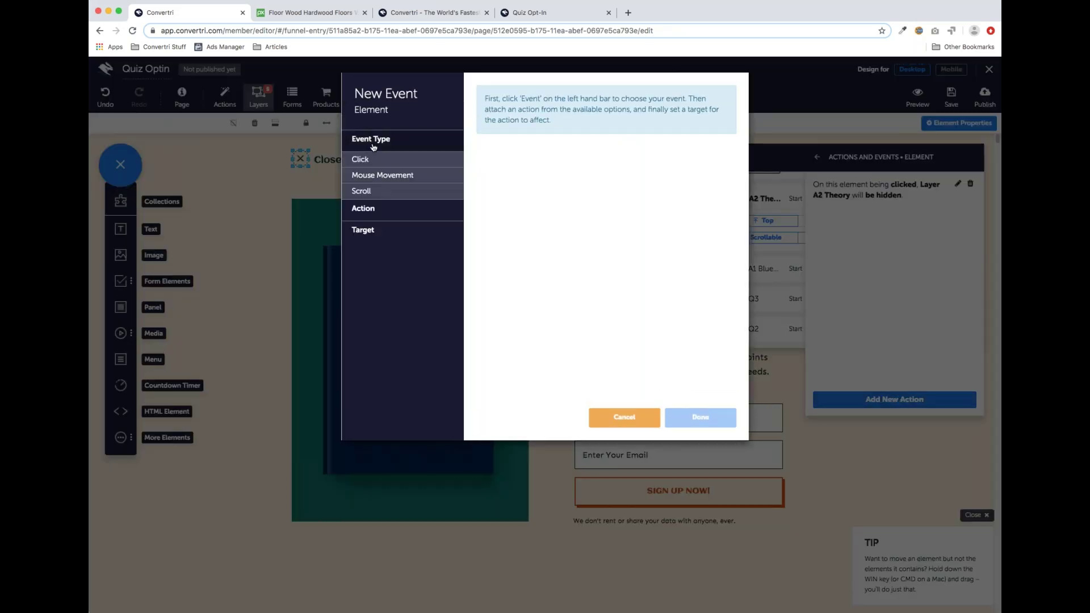
click(364, 164)
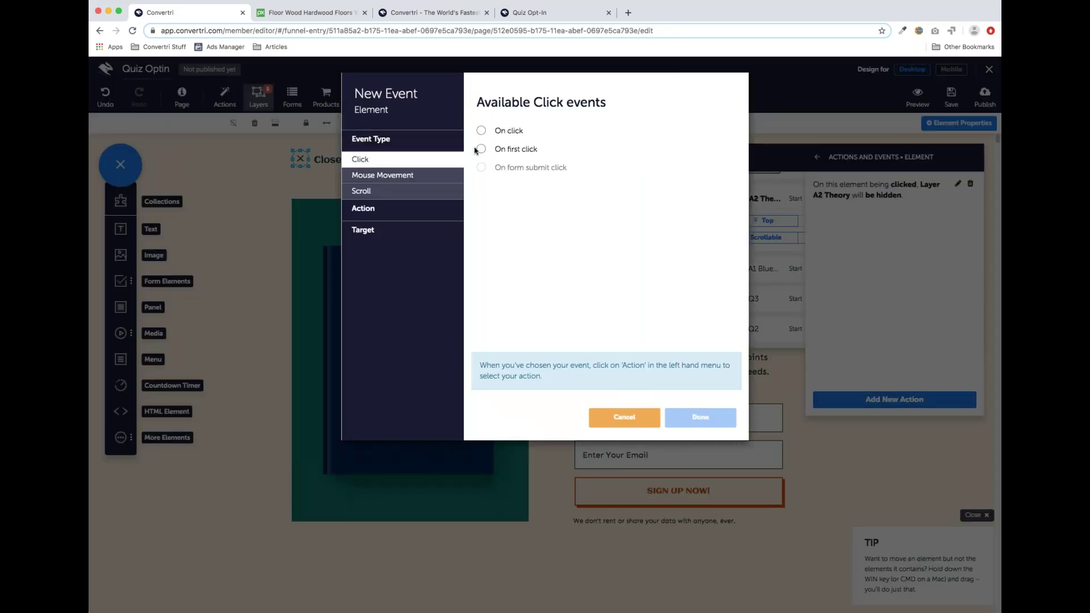
click(481, 131)
click(389, 208)
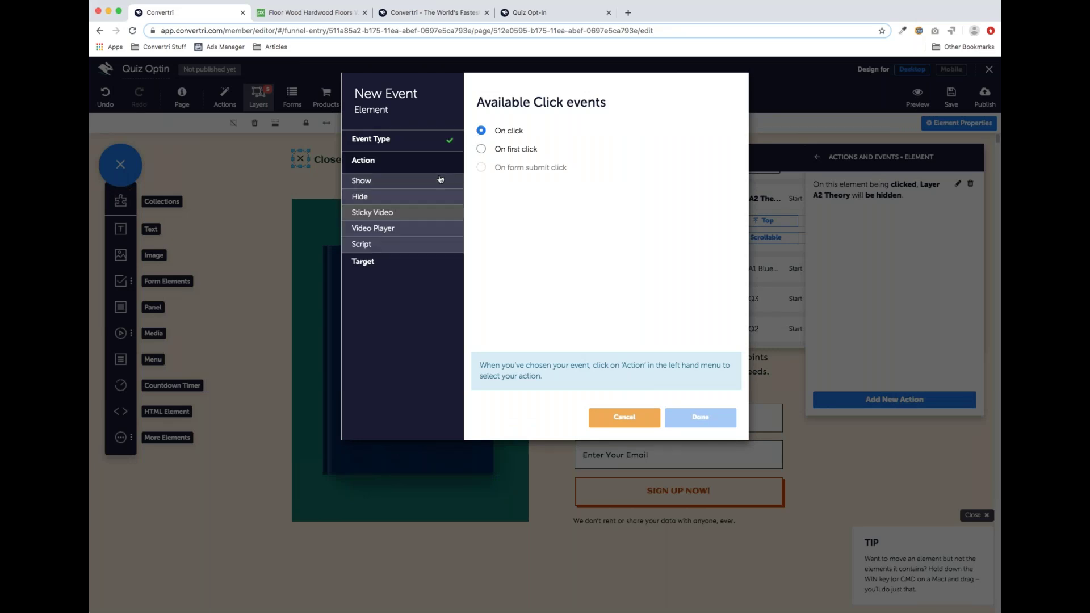
click(406, 196)
click(481, 131)
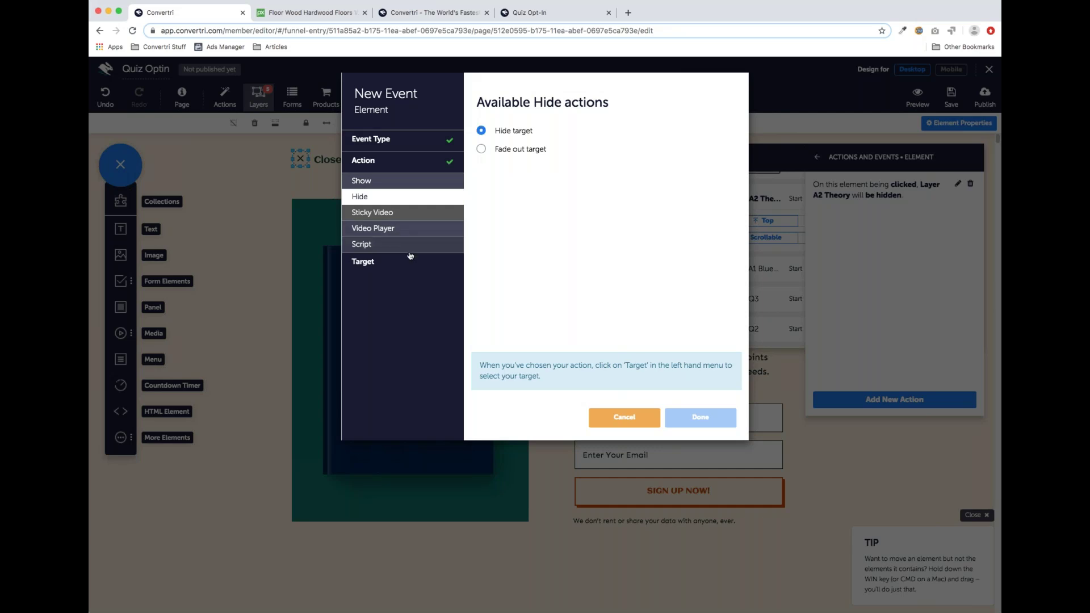
click(408, 258)
click(543, 149)
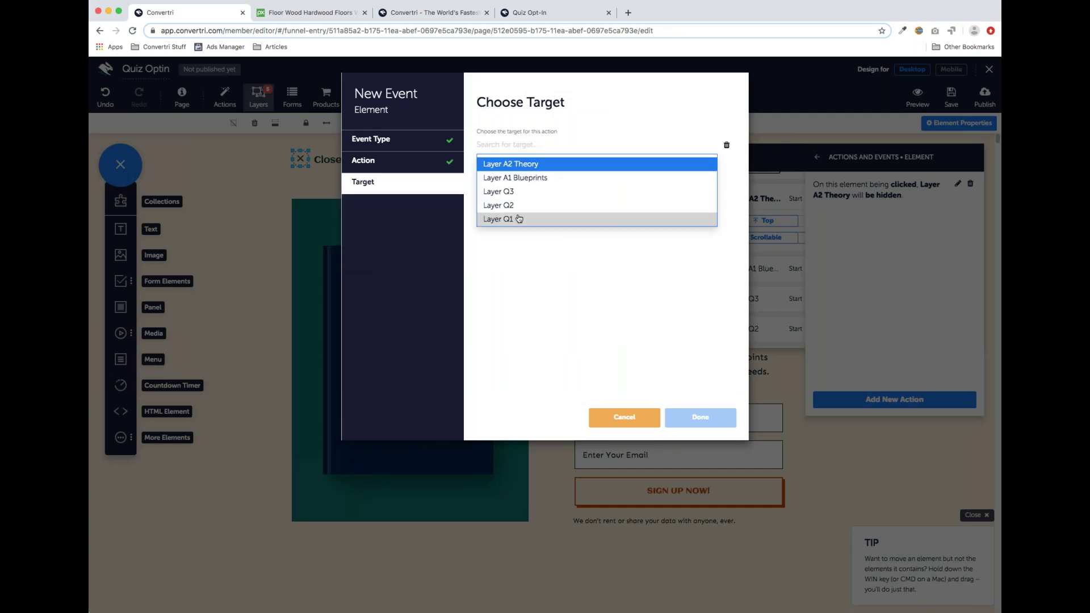
click(518, 219)
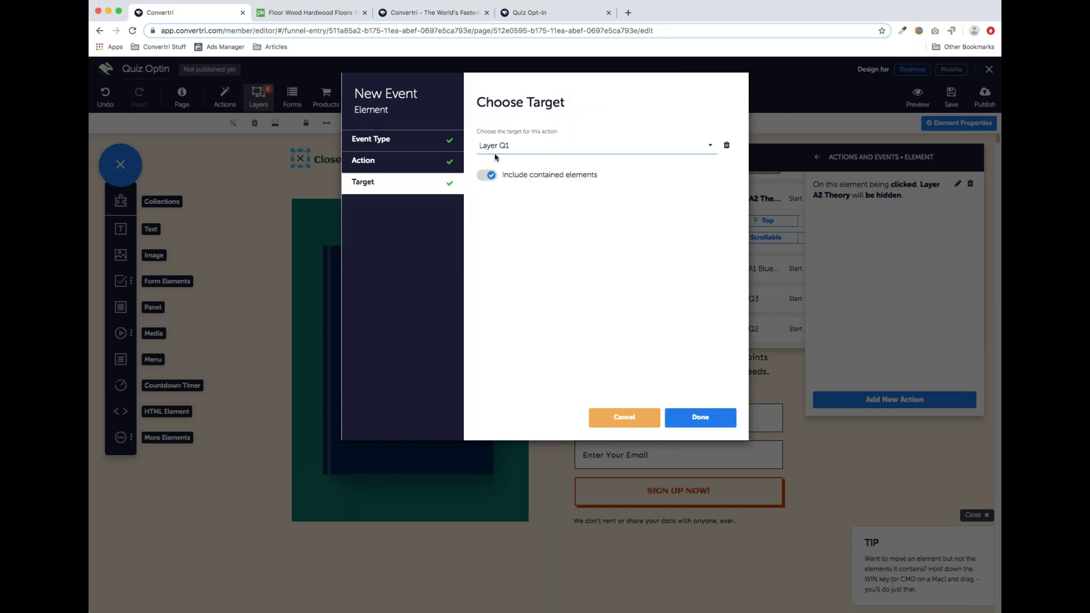
click(708, 421)
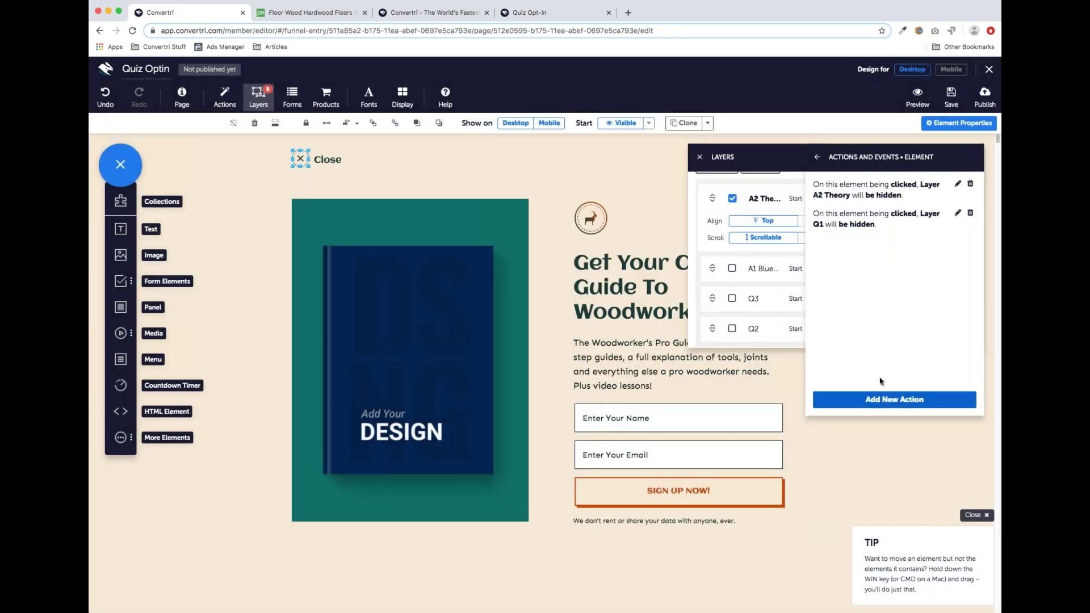
Add an On click action to the A2 Theory close icon that hides Layer Q2.
click(899, 398)
click(449, 139)
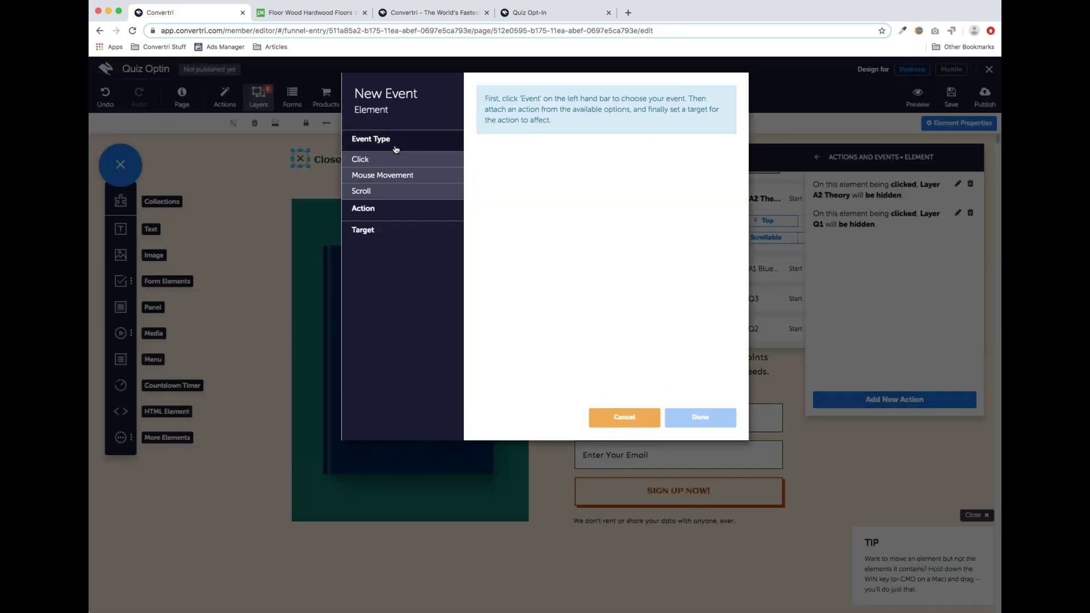
click(446, 161)
click(481, 131)
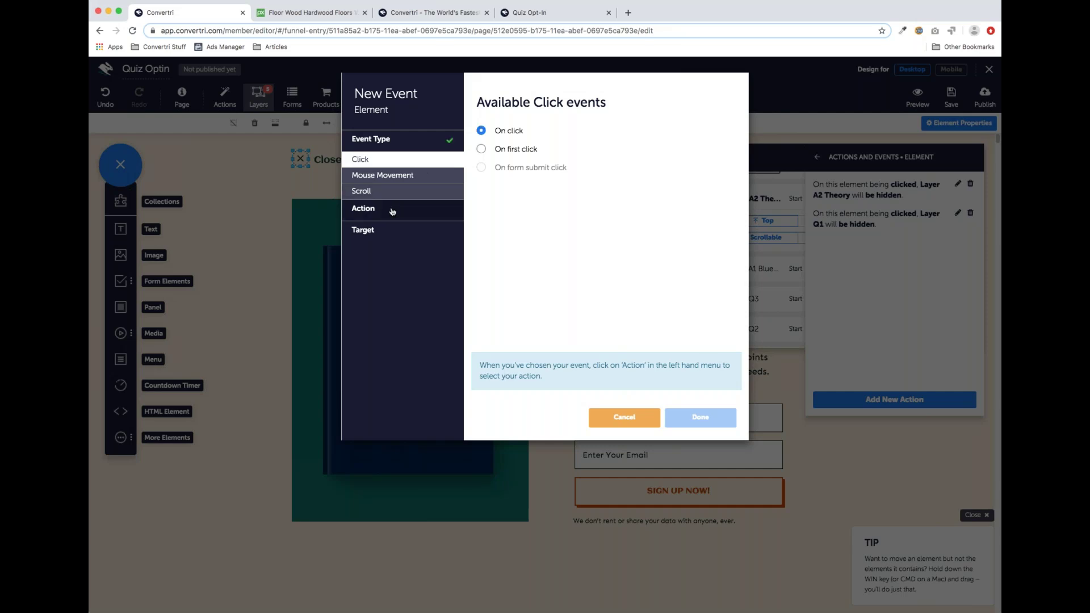
click(427, 209)
click(401, 199)
click(481, 134)
click(540, 147)
click(523, 208)
click(684, 420)
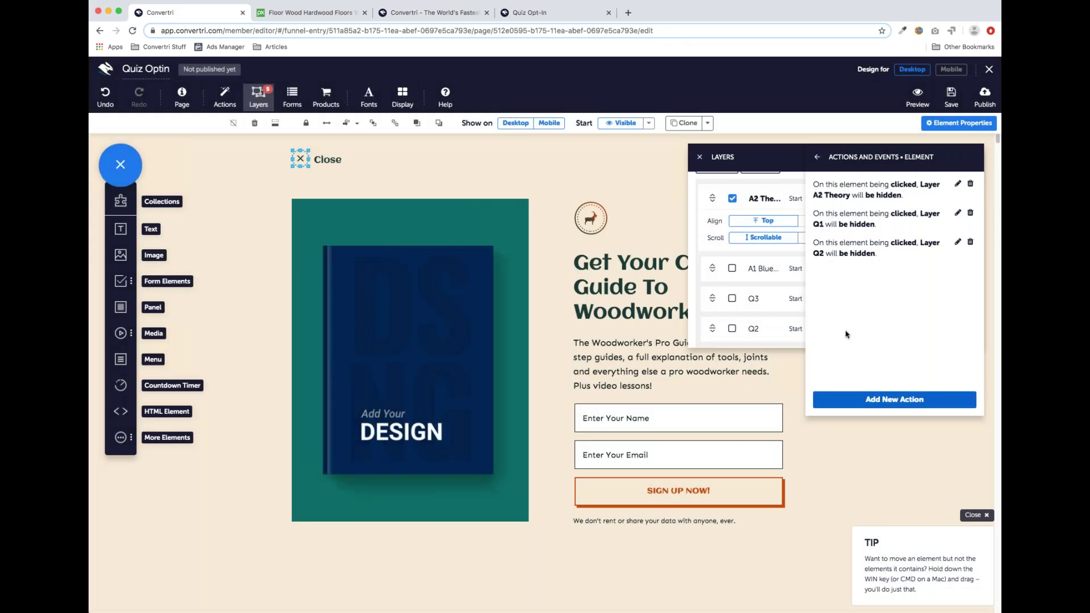
Add an On click action to the A2 Theory close icon that hides Layer Q3, and close the element properties and layers list.
click(882, 399)
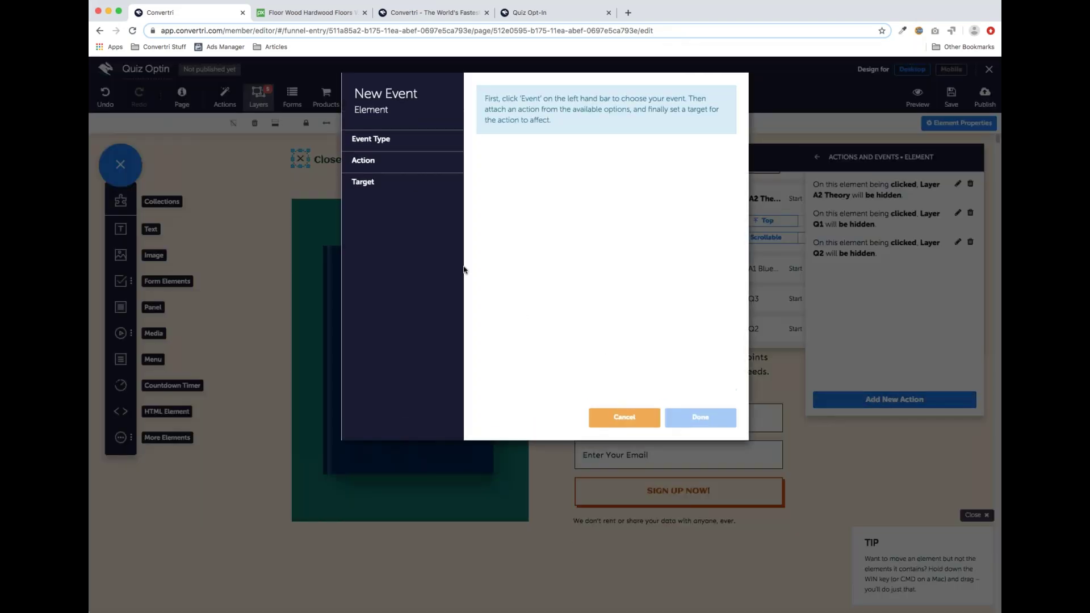
click(389, 140)
click(429, 160)
click(482, 131)
click(419, 209)
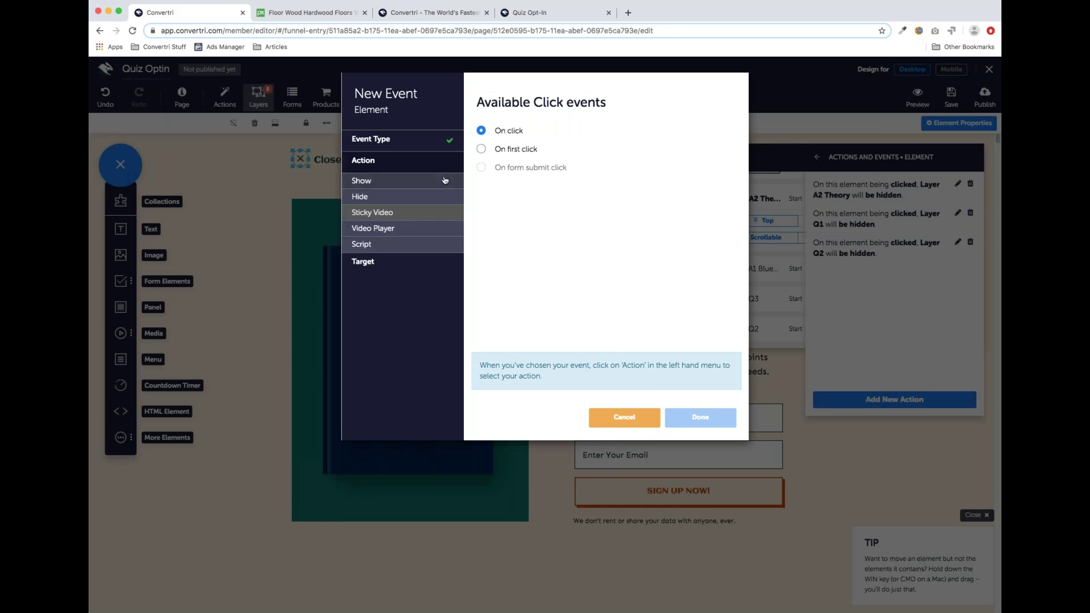
click(427, 196)
click(481, 130)
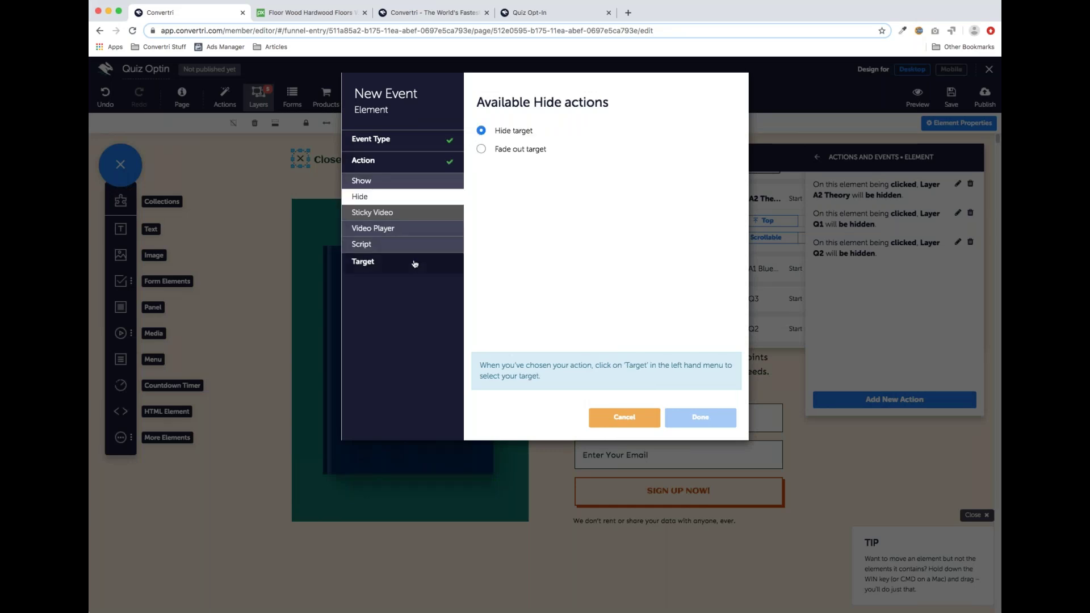
click(415, 263)
click(492, 147)
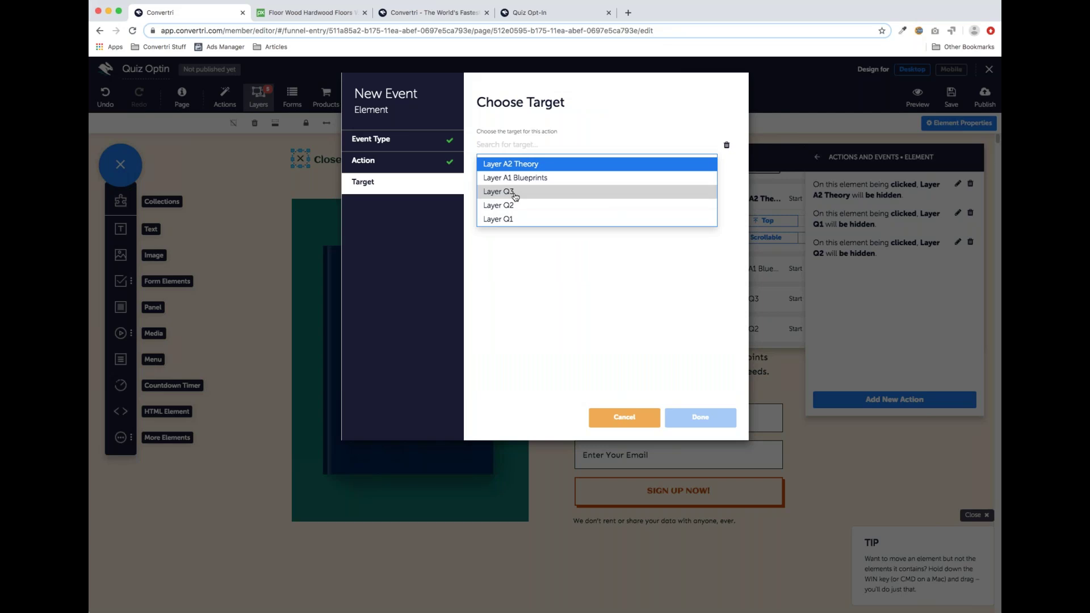
click(515, 197)
click(696, 419)
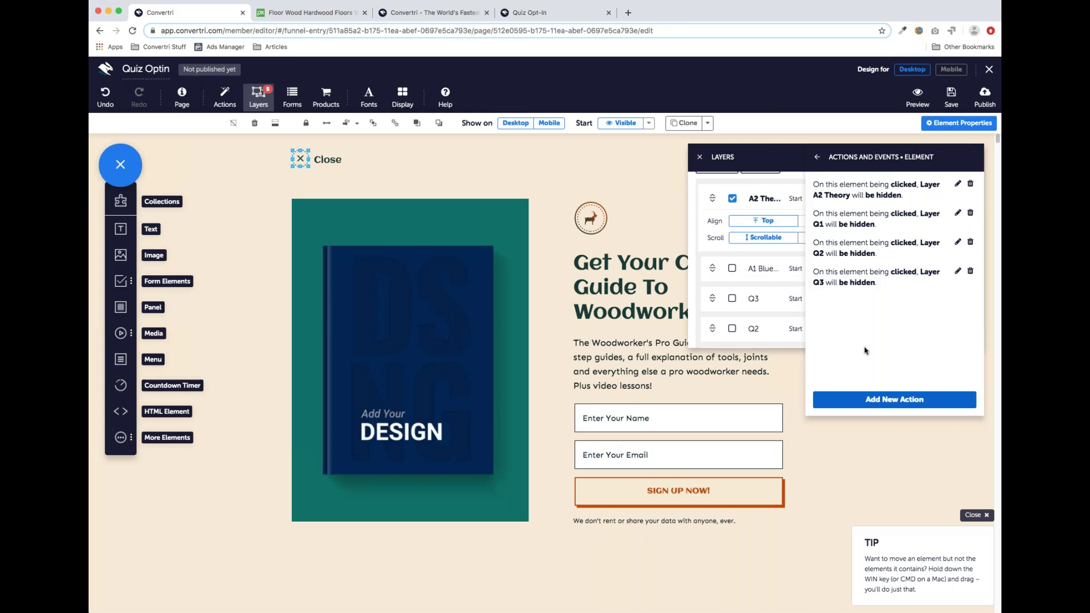
click(818, 158)
click(818, 157)
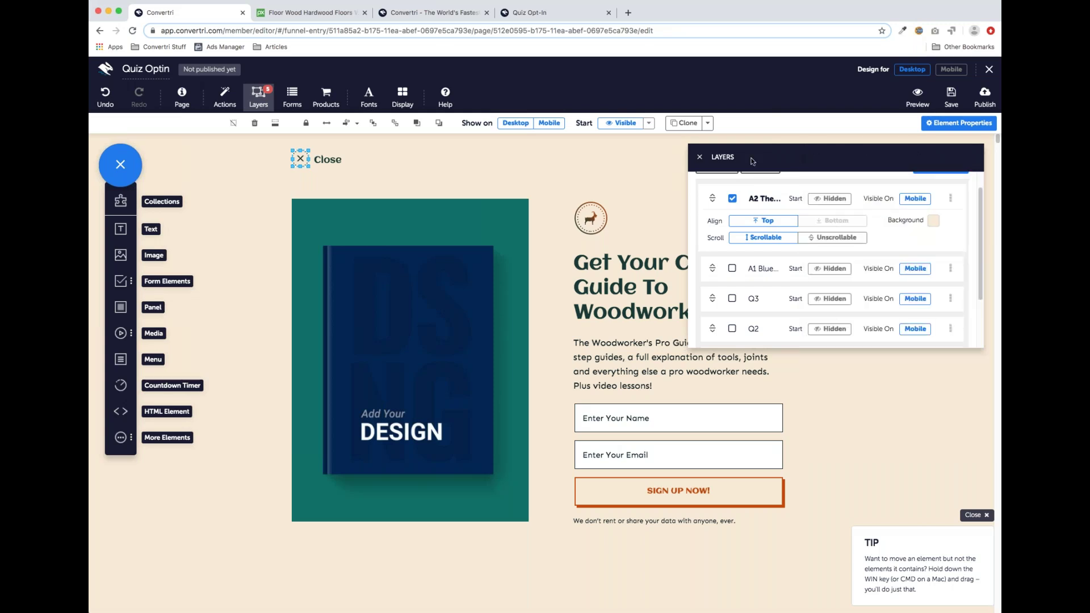
click(702, 158)
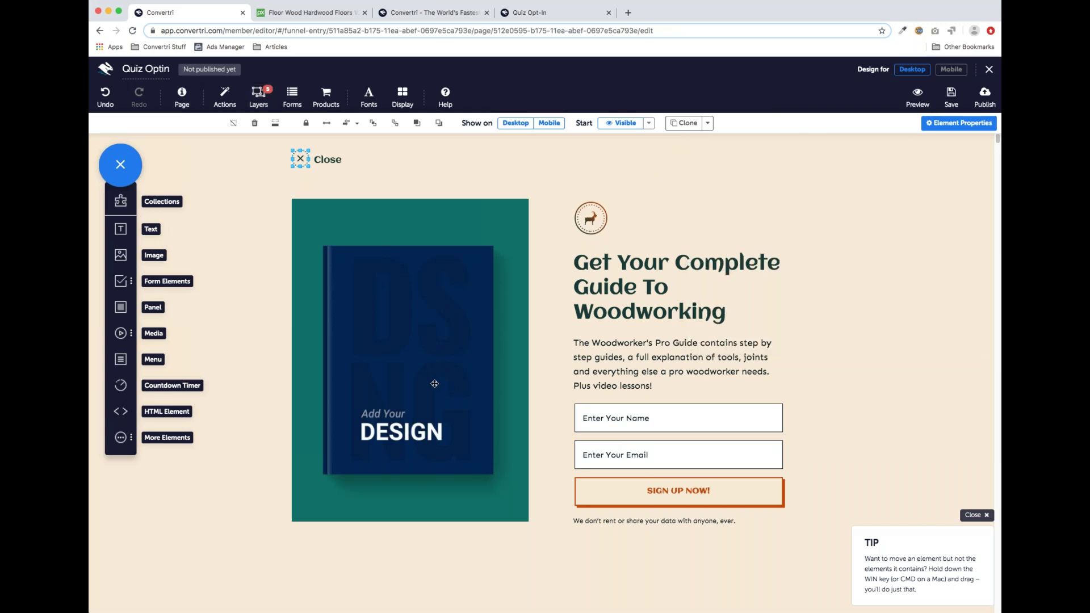
scroll(556, 313, down, 2)
scroll(579, 322, up, 2)
click(386, 168)
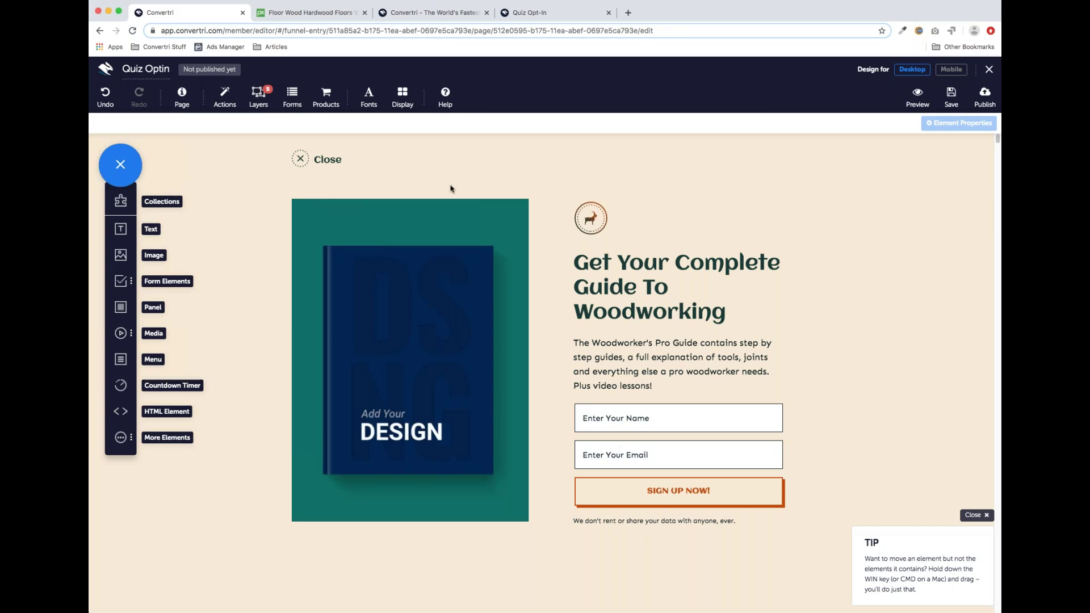
Check the mode of the SIGN UP NOW! button on Layer A2 Theory in its button settings.
click(594, 494)
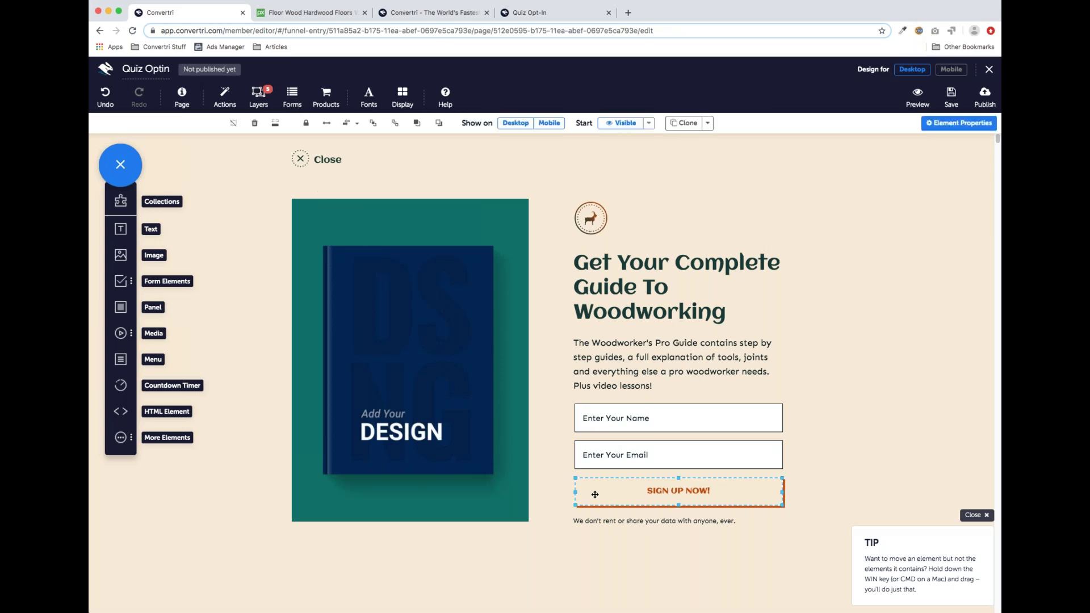
click(946, 127)
click(859, 195)
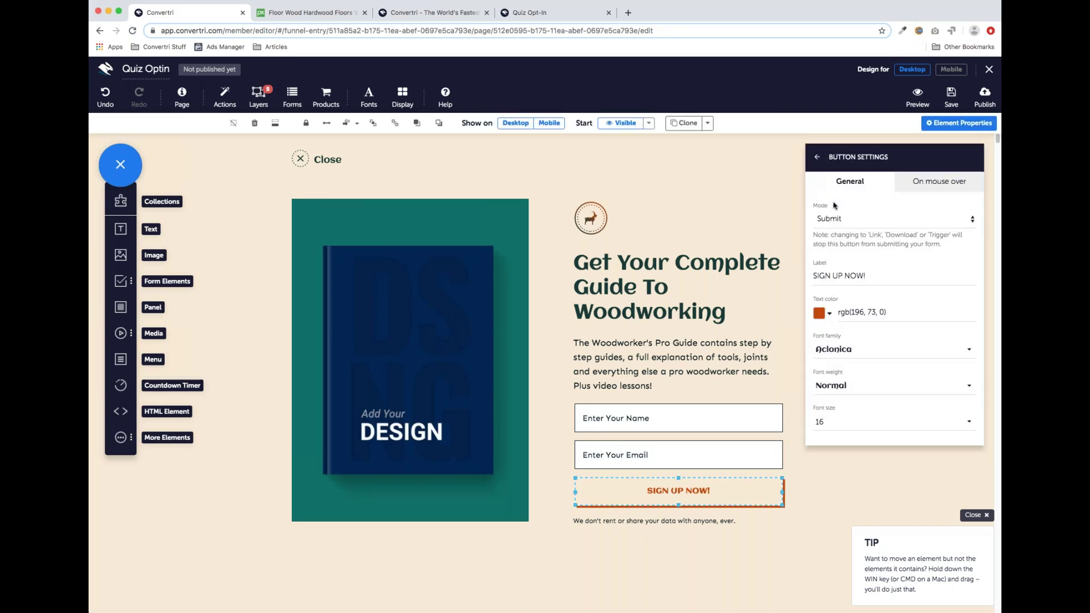
click(817, 158)
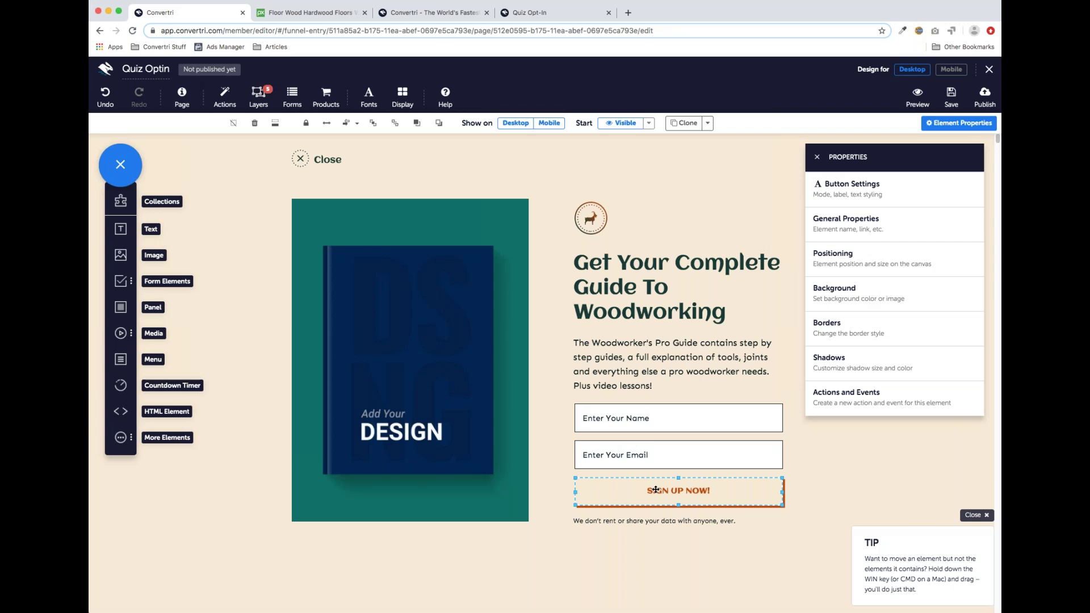
click(866, 195)
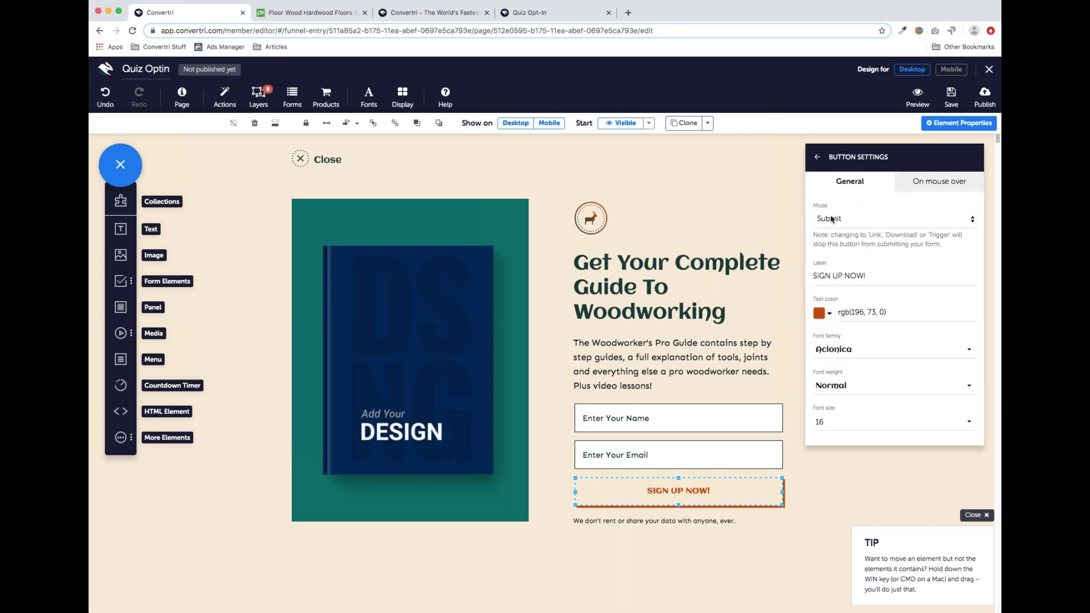
click(884, 224)
click(818, 159)
click(818, 158)
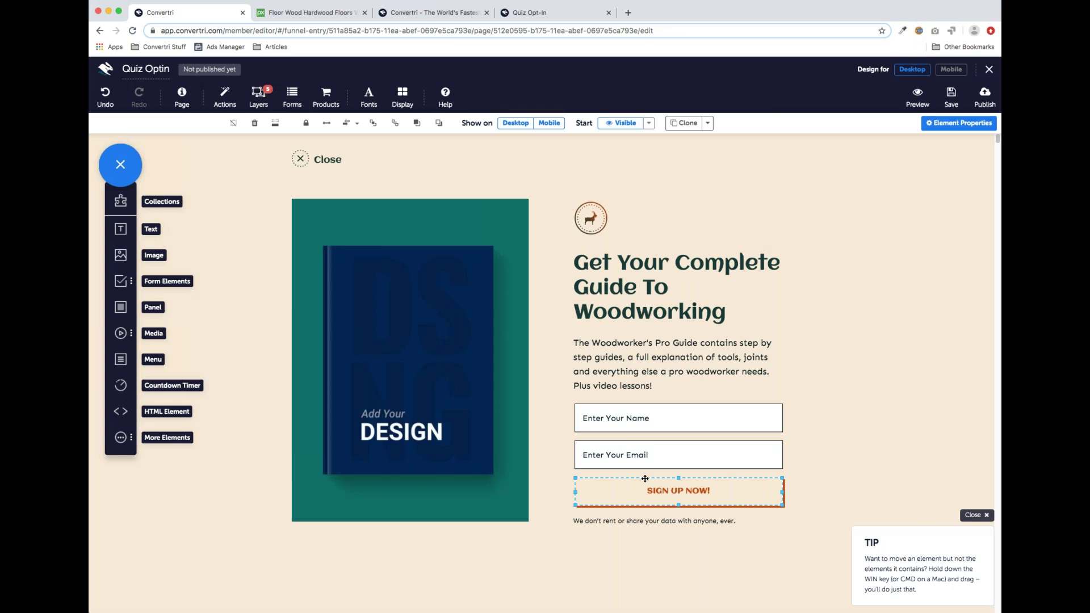
Open the page's form configuration and look through the available autoresponder services.
click(293, 99)
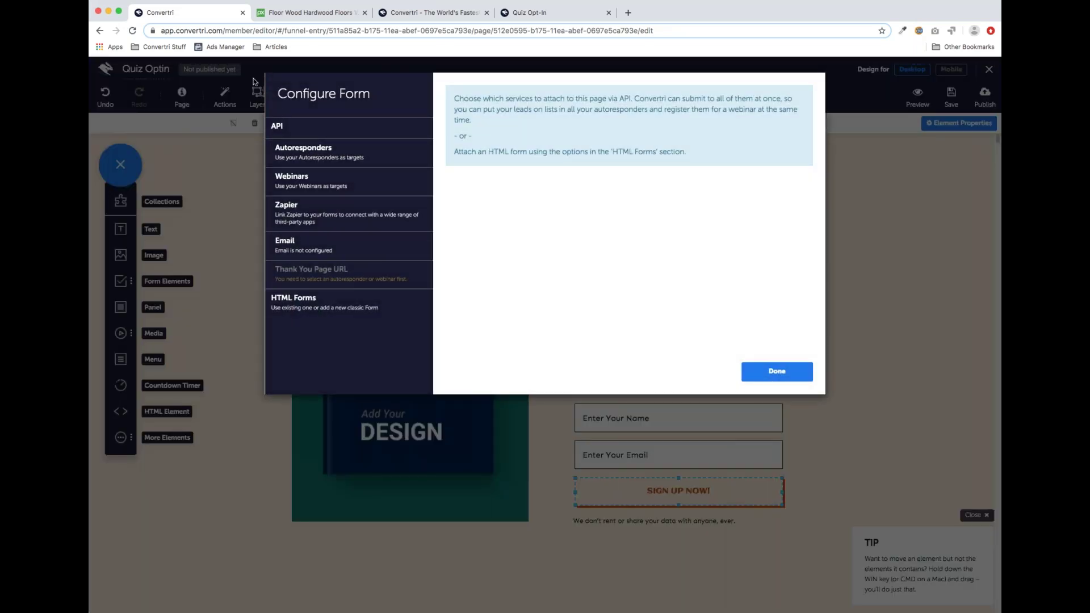
click(334, 158)
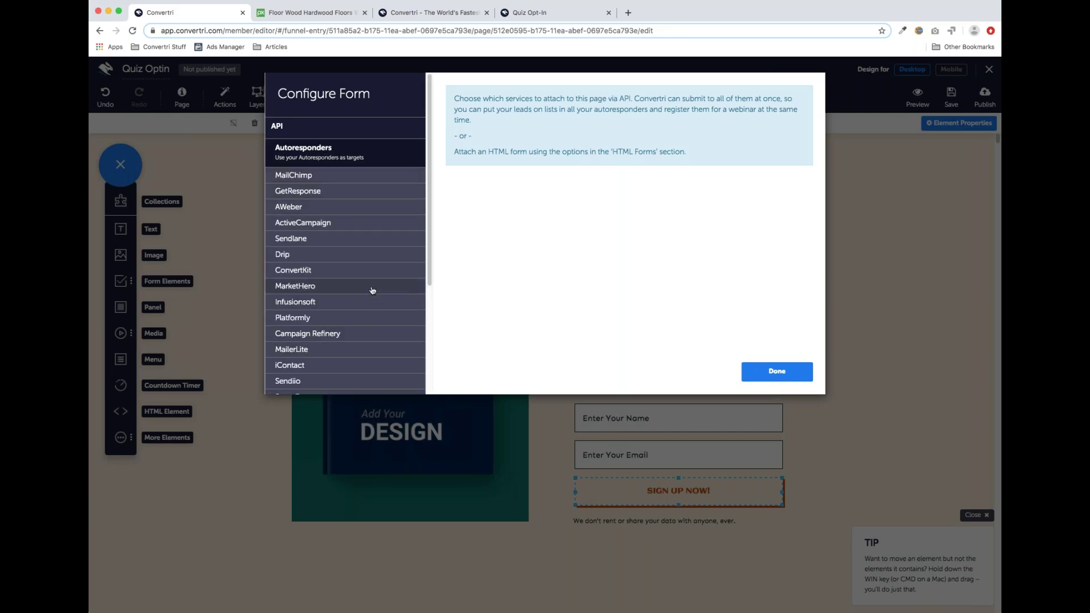
scroll(373, 291, down, 1)
scroll(363, 273, up, 1)
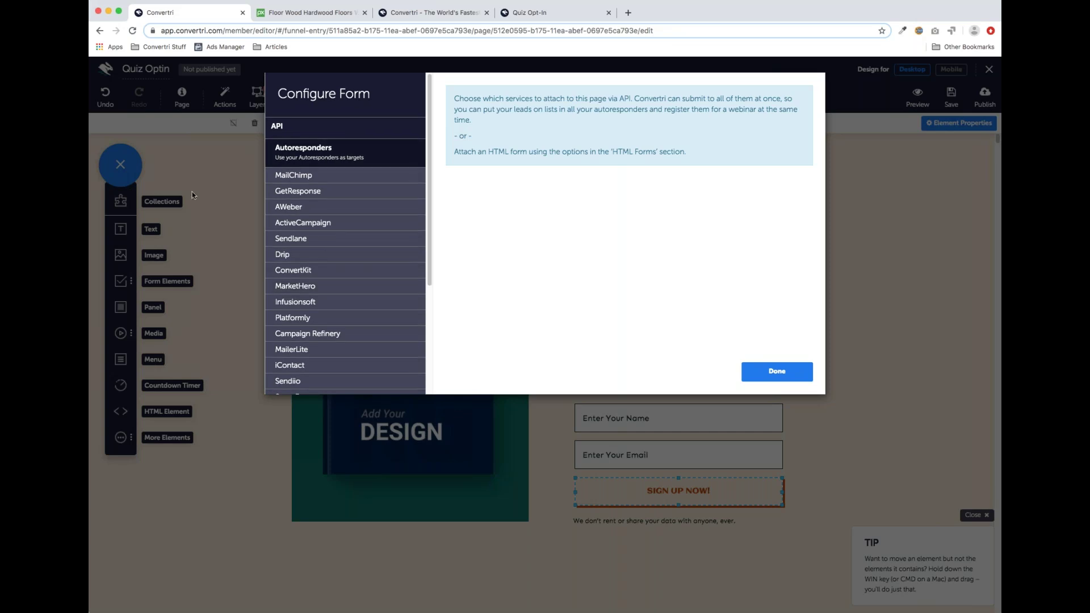
Attach the MailChimp list "Dev/Test - Signup" to the form and keep its First Name field mapped to the First Name type.
click(318, 177)
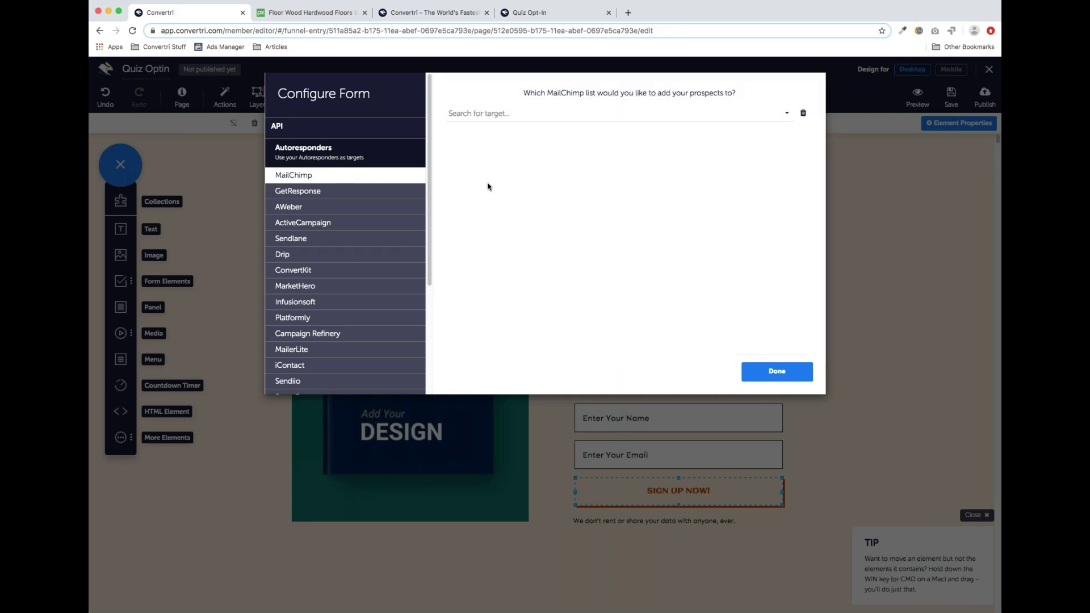
click(529, 112)
scroll(529, 171, down, 10)
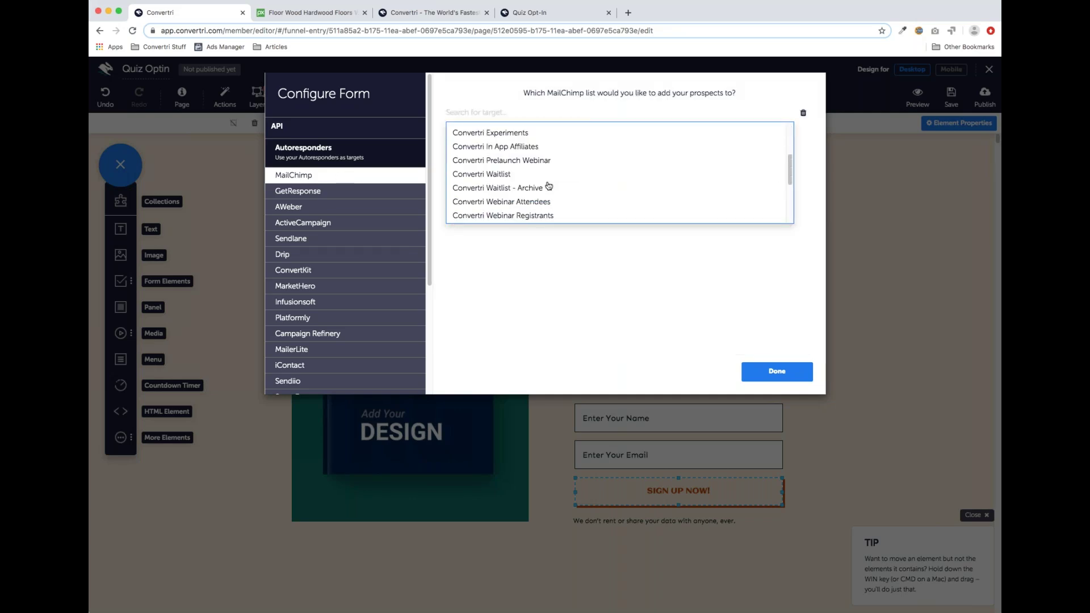
click(518, 138)
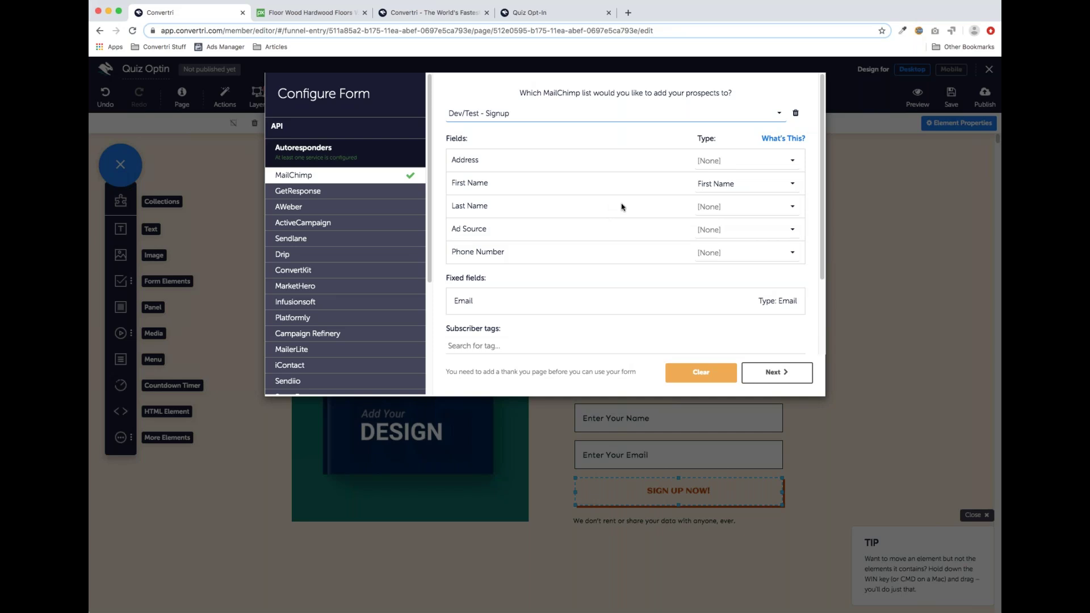
click(736, 189)
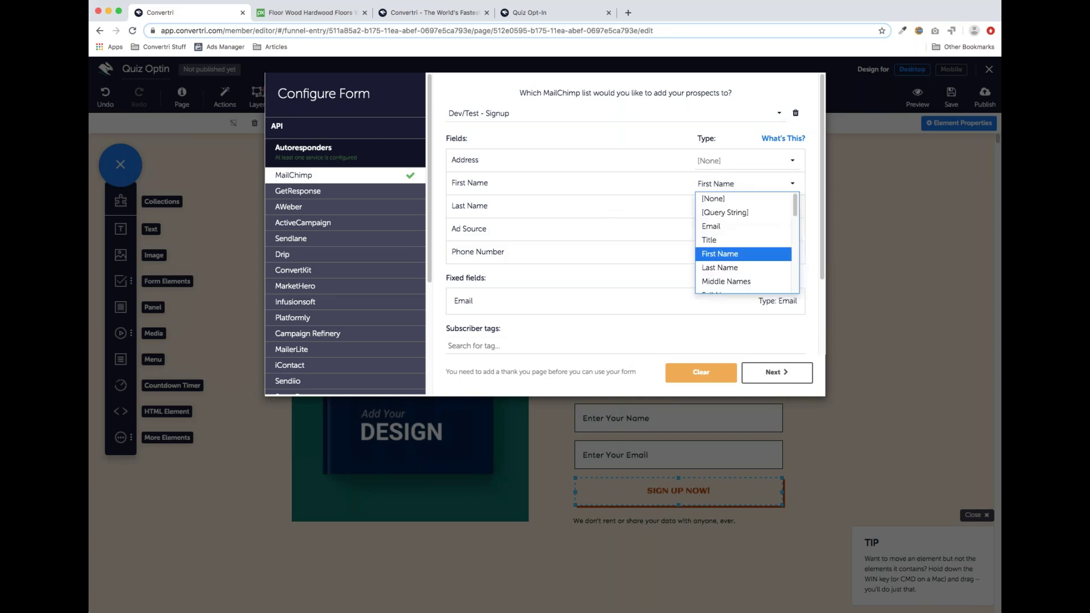
click(734, 255)
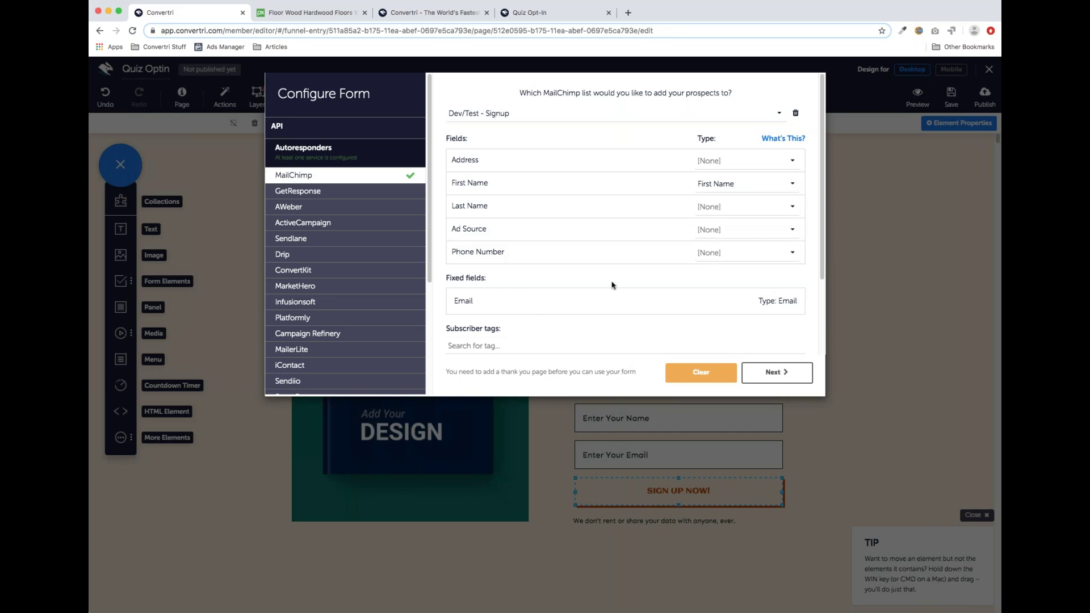
scroll(610, 284, down, 3)
scroll(612, 274, up, 3)
click(782, 377)
click(496, 159)
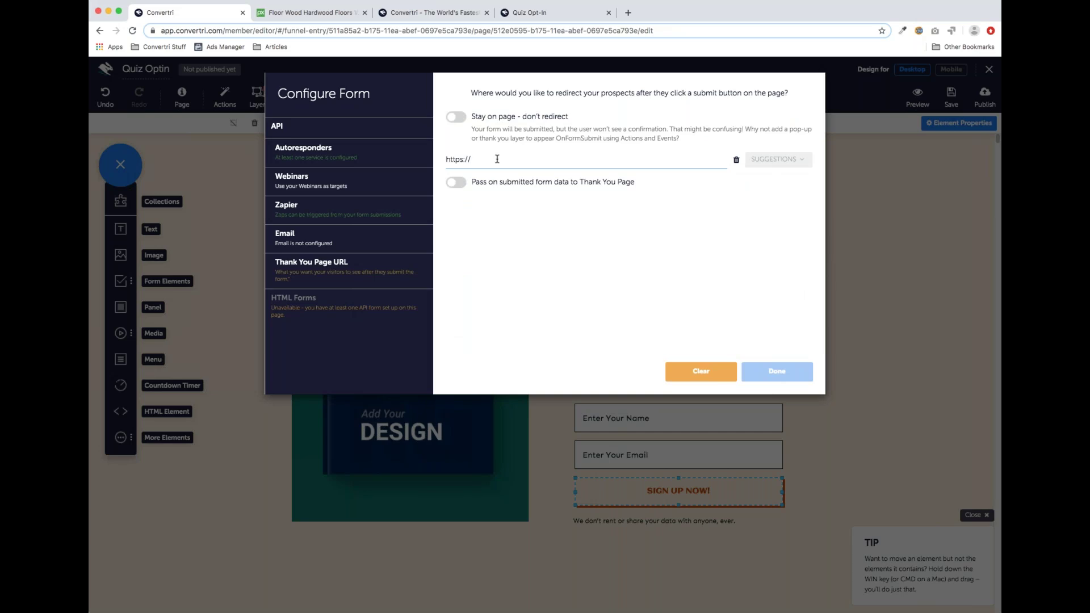
text(google.com)
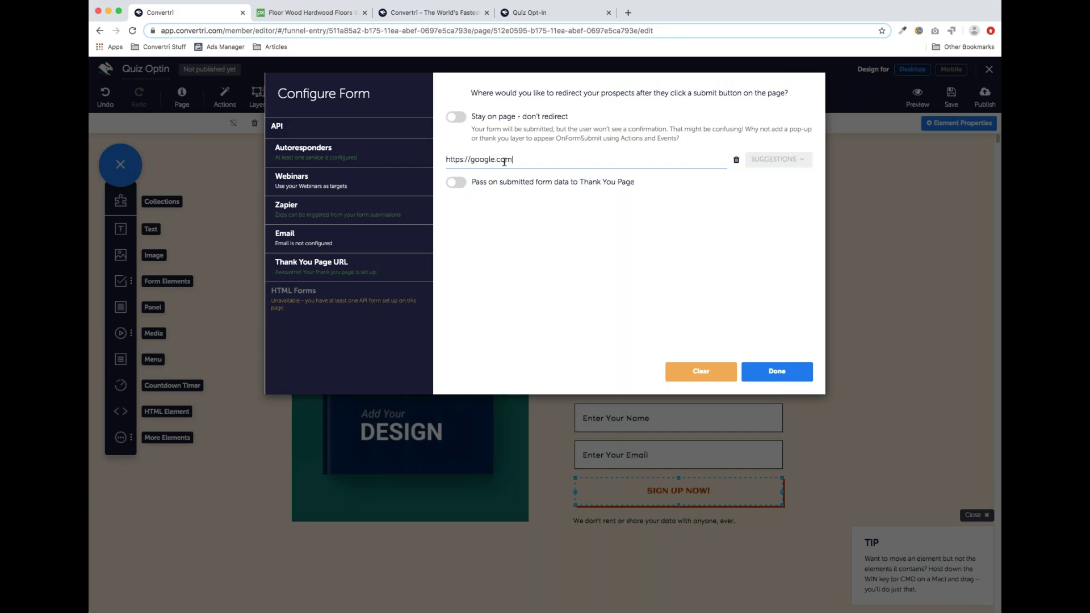
drag(512, 160, 447, 160)
click(486, 159)
click(782, 373)
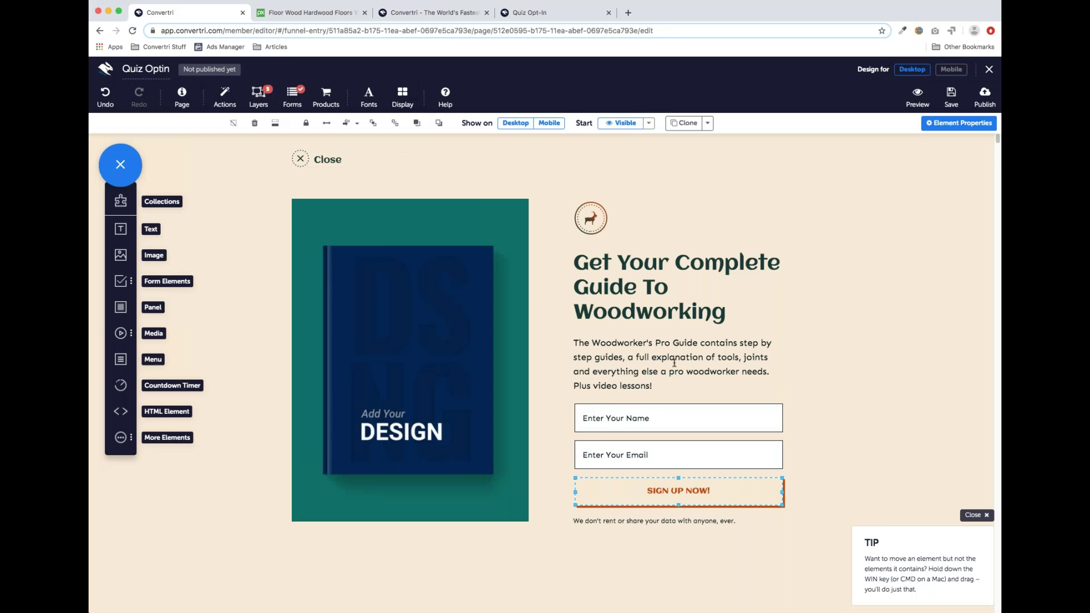
Assign the First Name field type to the "Enter Your Name" input on the A2 Theory layer.
click(675, 420)
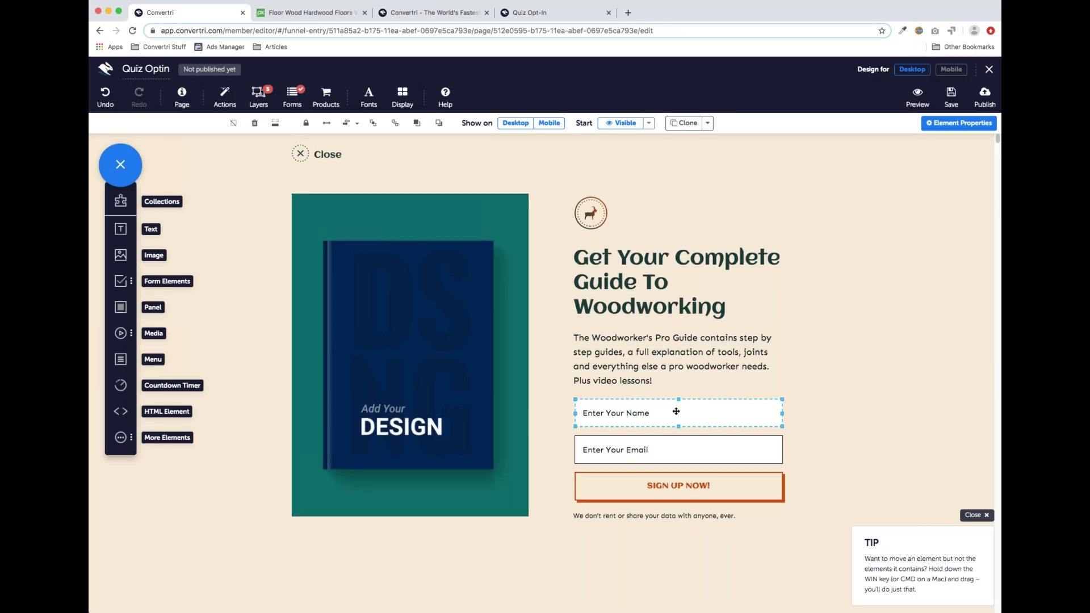
click(945, 124)
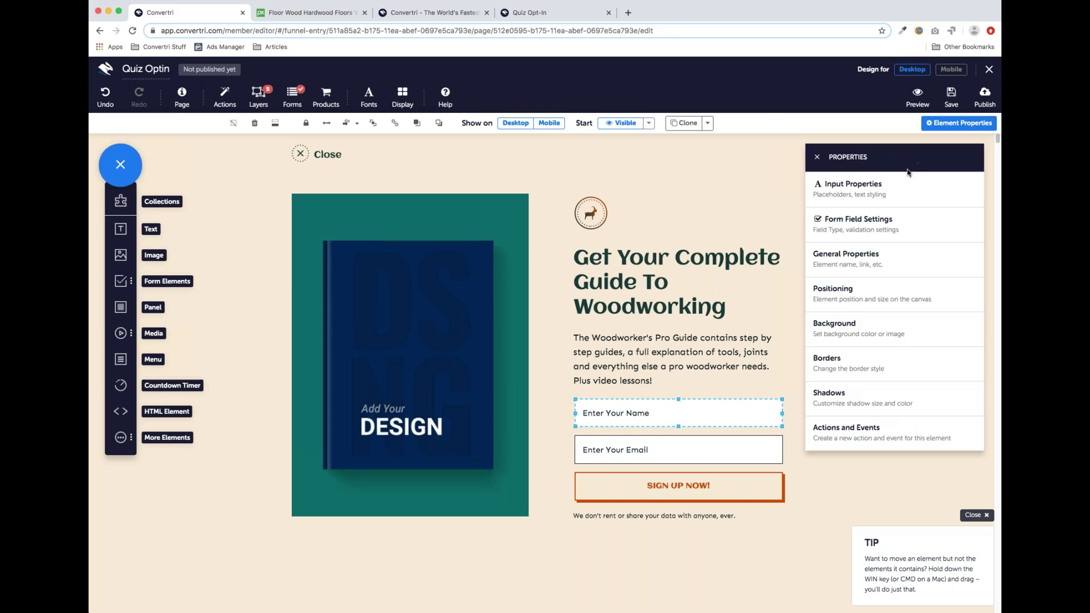
click(878, 229)
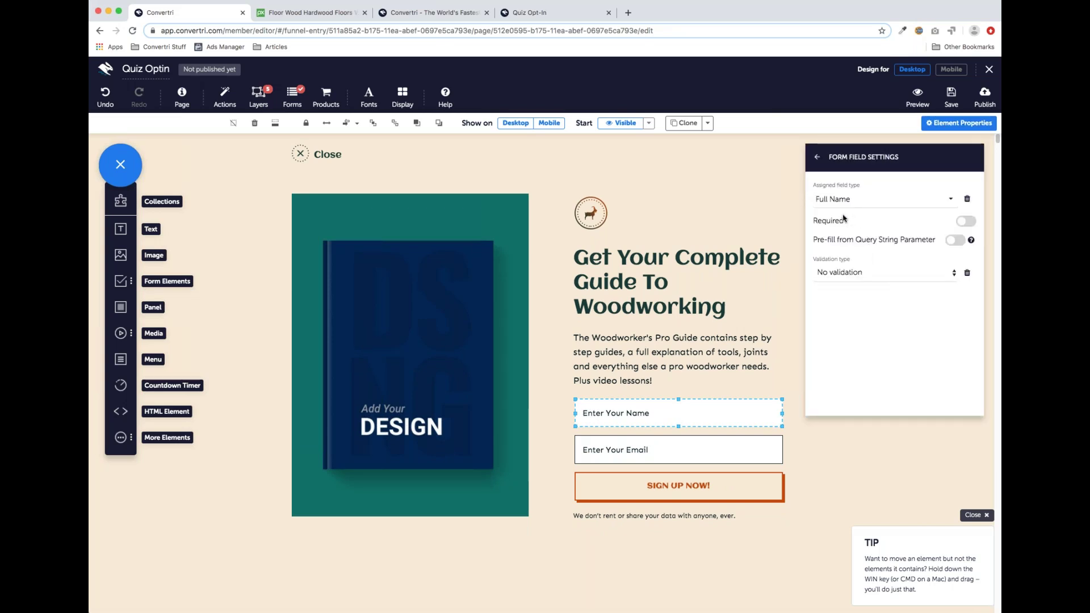
click(919, 204)
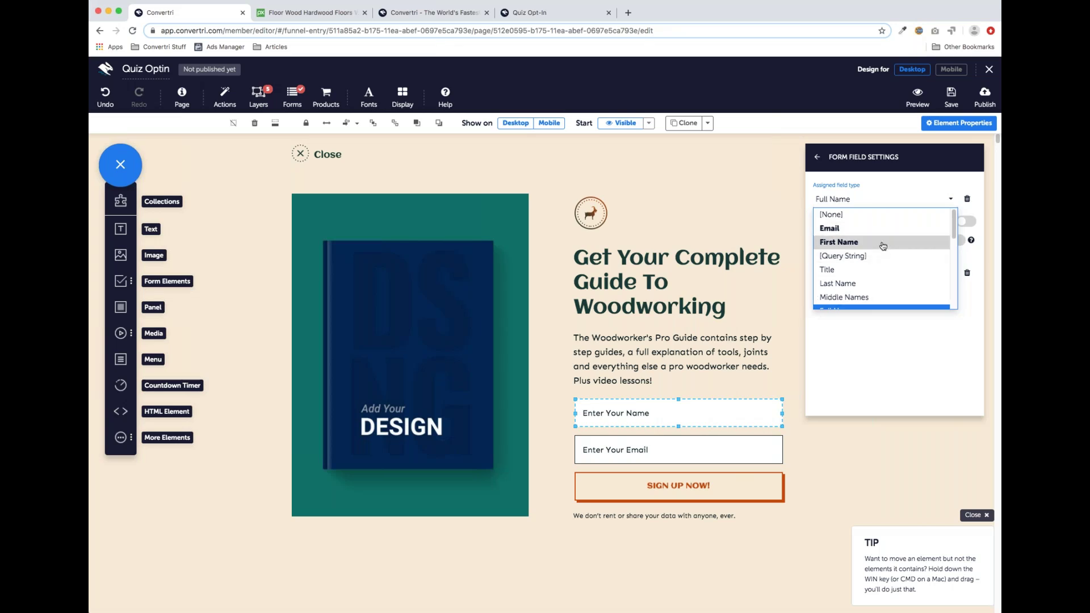
click(839, 243)
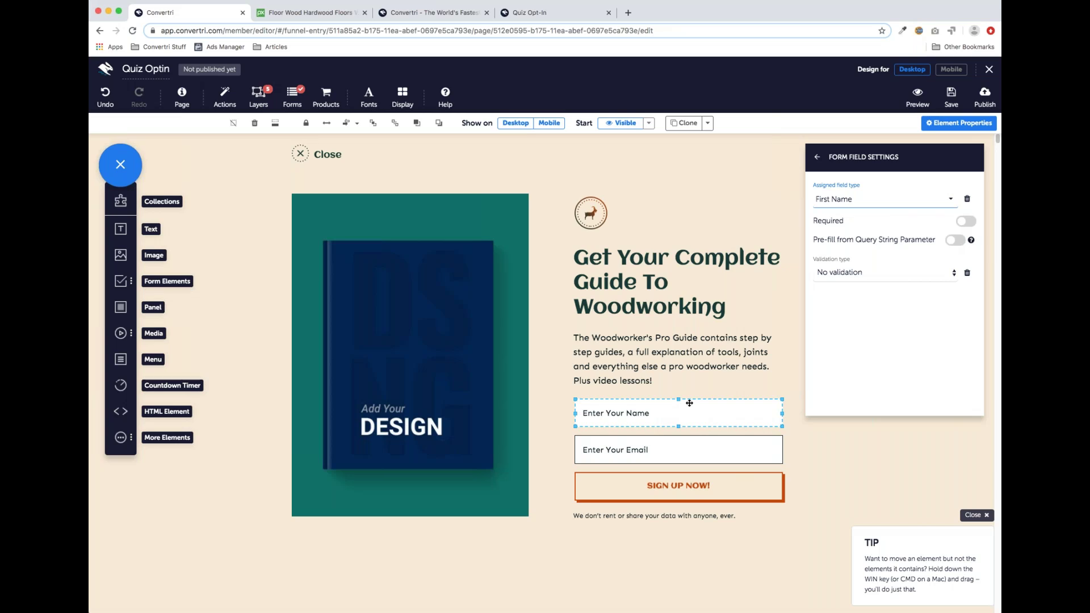
click(870, 203)
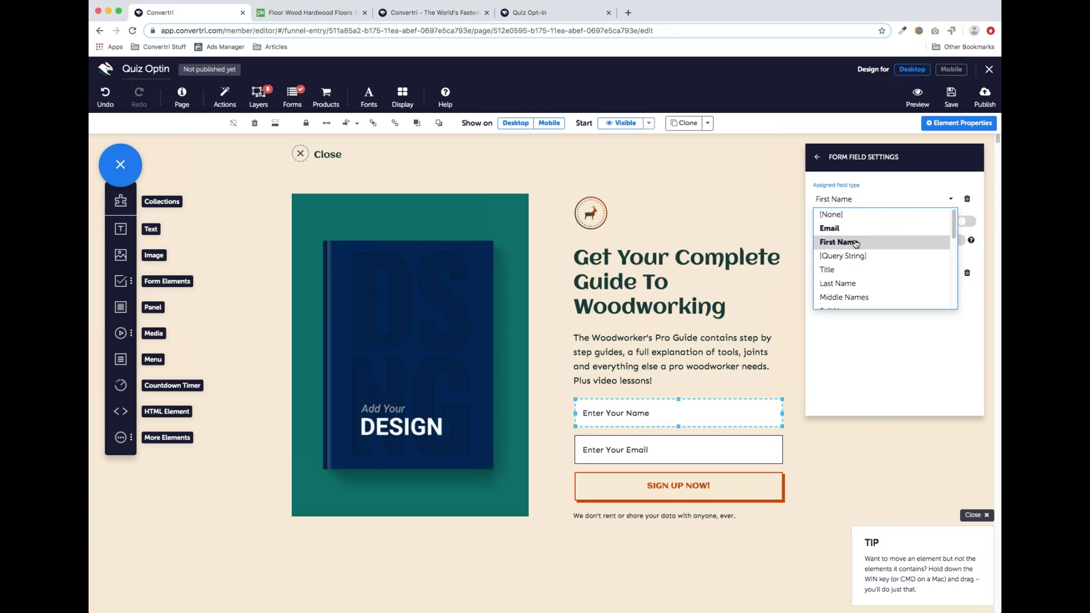
click(856, 243)
Check the form field settings of the A2 Theory layer's "Enter Your Email" input and save the page.
click(710, 445)
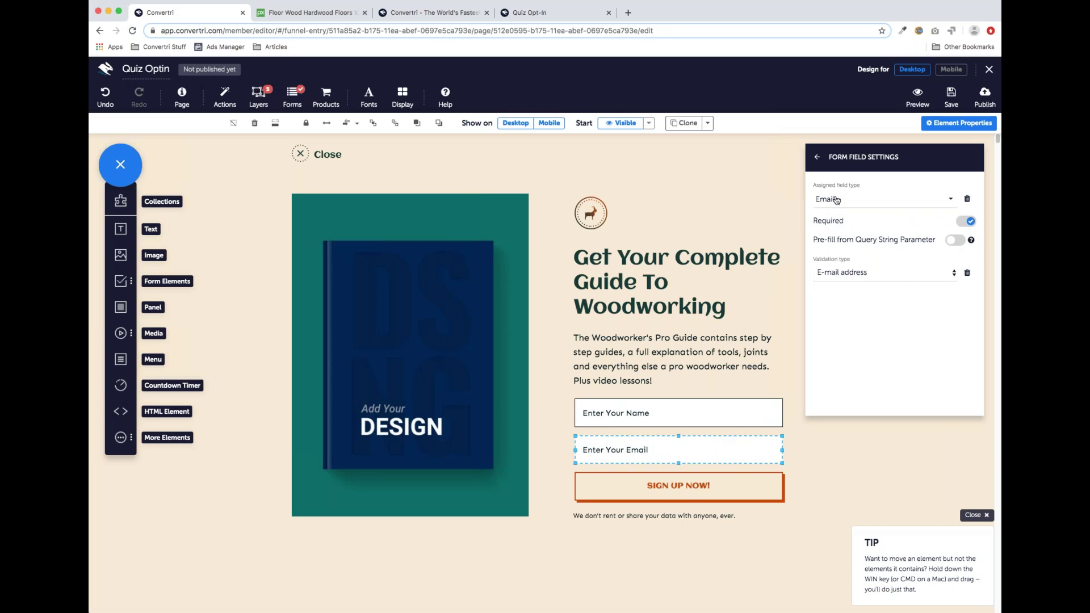
click(817, 159)
click(952, 96)
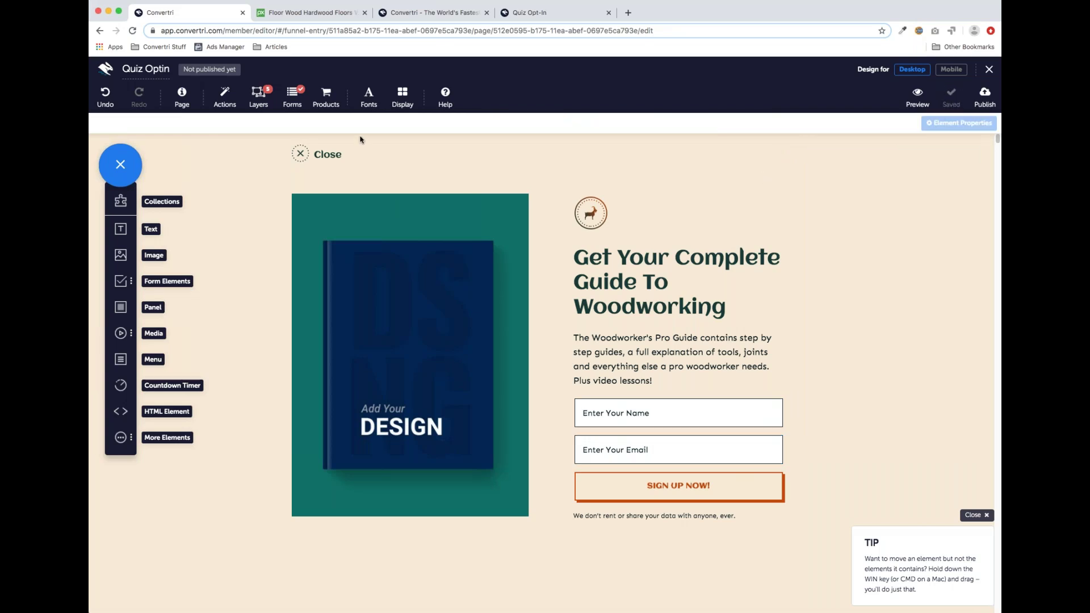
Switch the layer shown for editing from A2 Theory to the A1 blueprints layer.
click(260, 98)
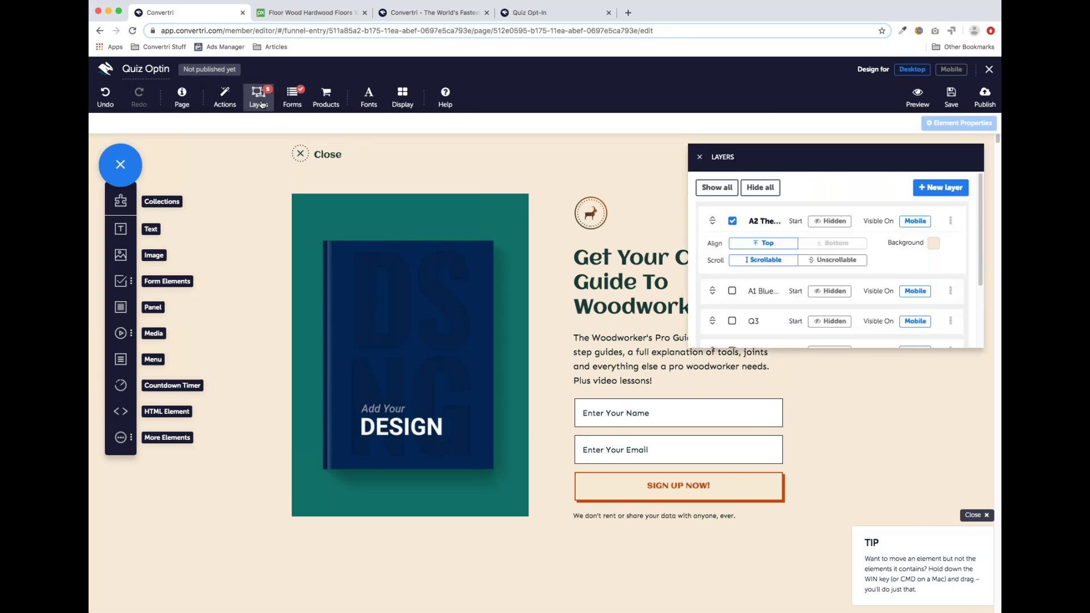
click(733, 222)
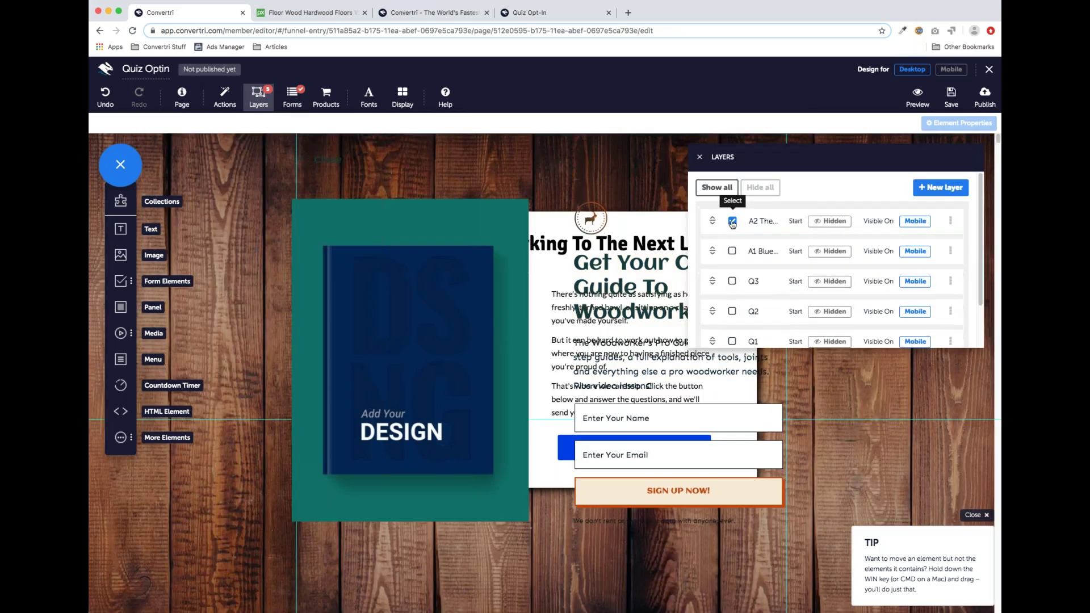
click(733, 221)
click(732, 252)
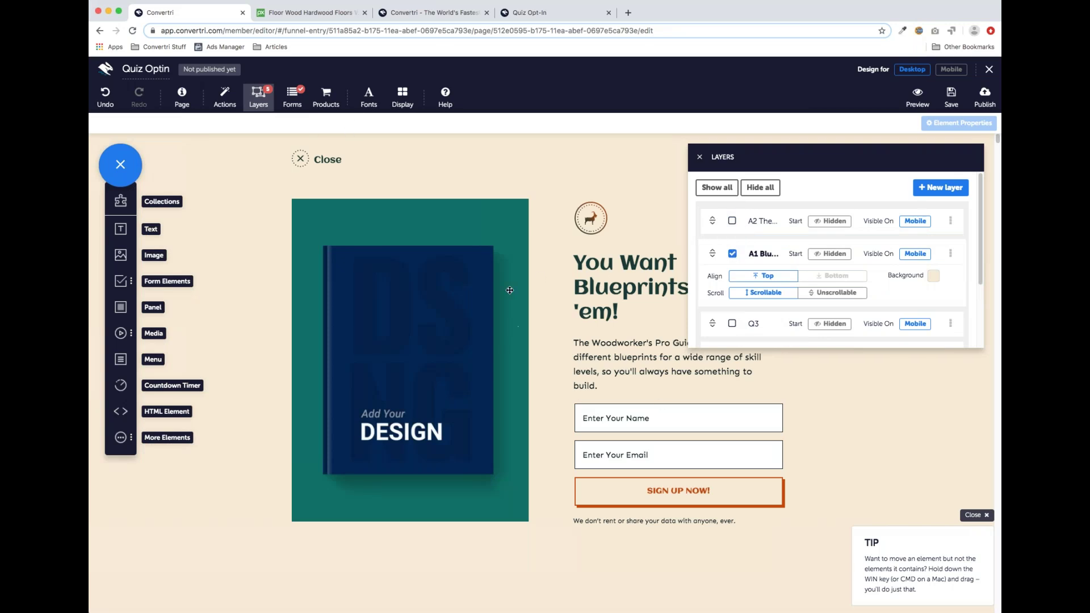
Assign the First Name field type to the "Enter Your Name" input on the A1 blueprints layer.
click(684, 419)
click(701, 159)
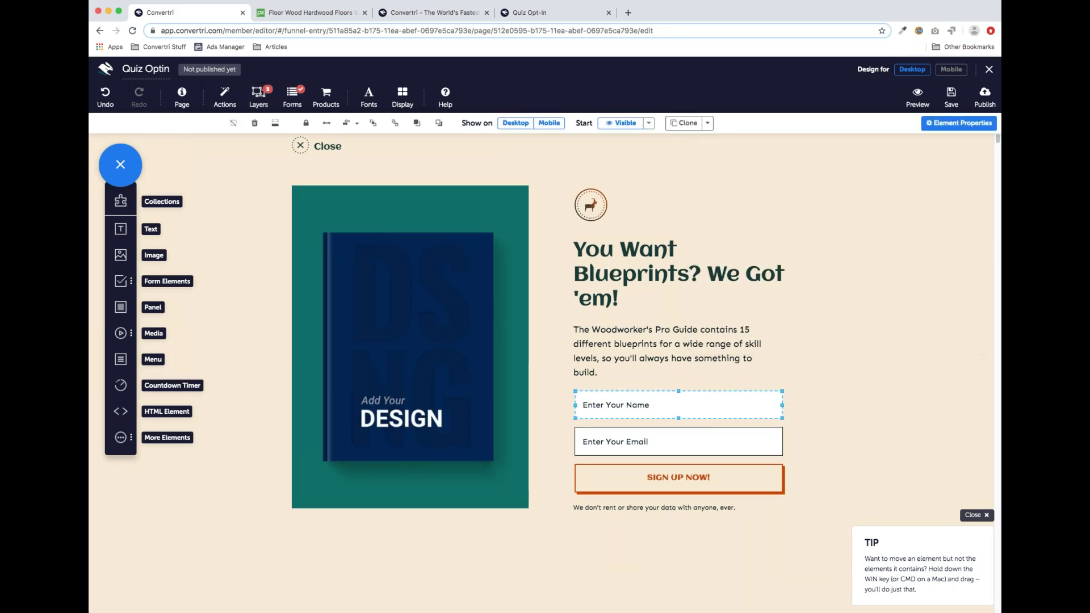
click(955, 124)
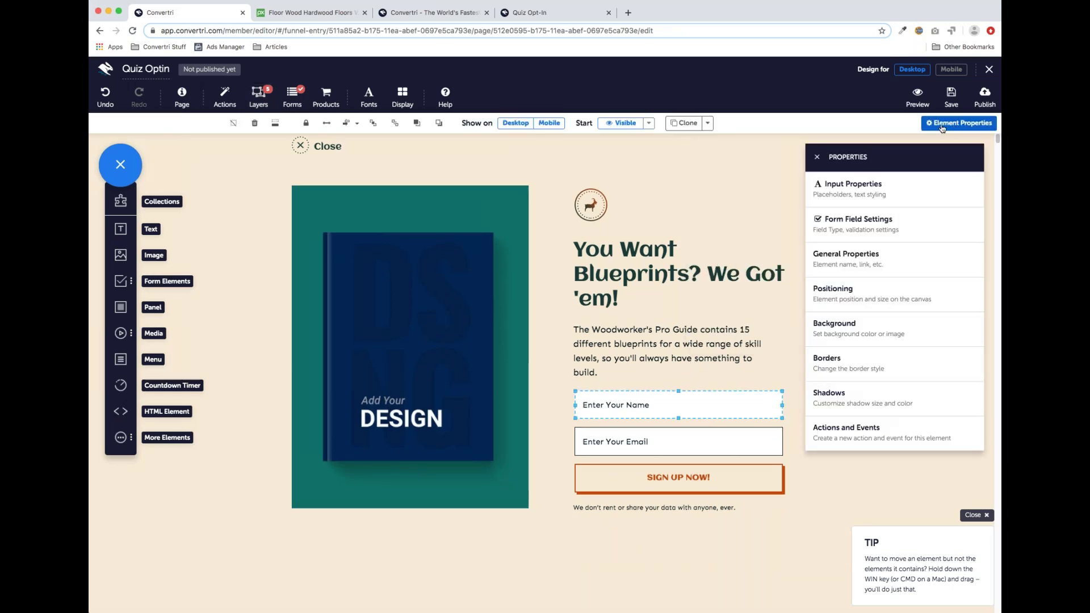
click(837, 215)
click(897, 202)
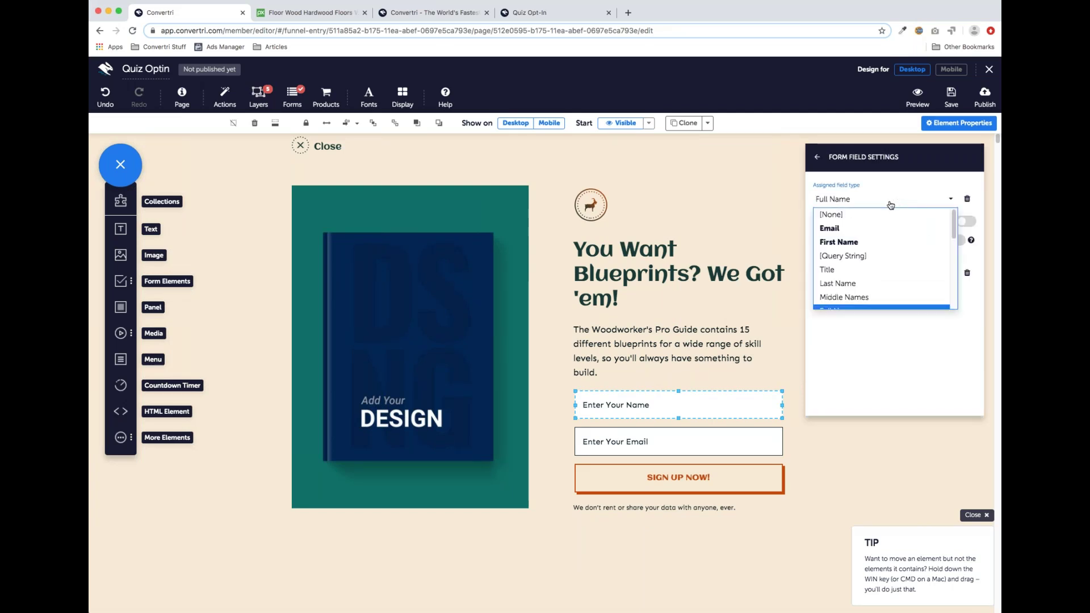
click(860, 243)
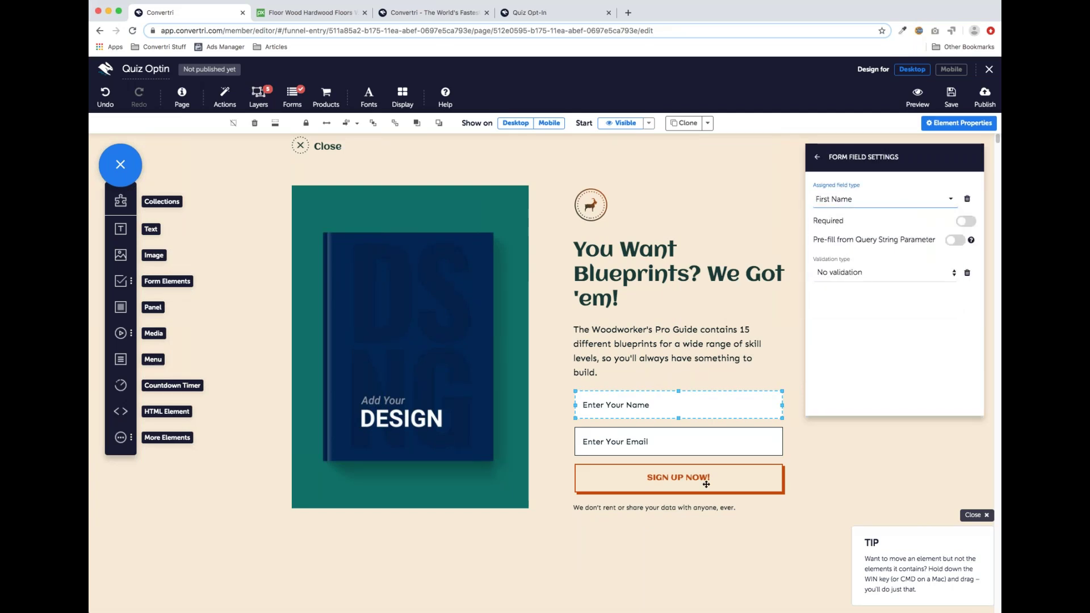
Check the form field settings of the A1 blueprints layer's "Enter Your Email" input and save the page.
click(710, 445)
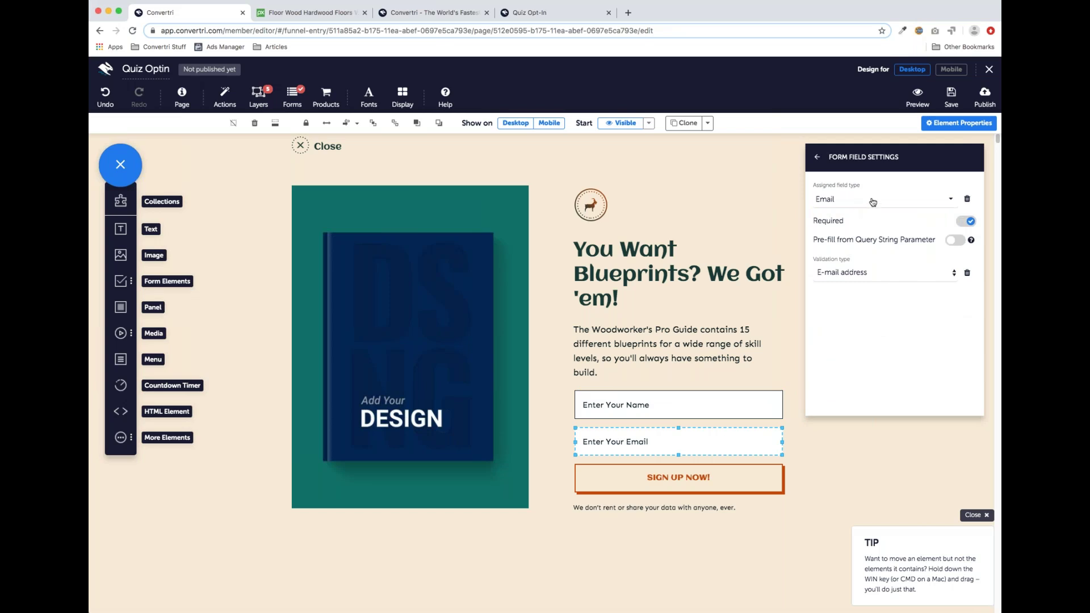
click(816, 159)
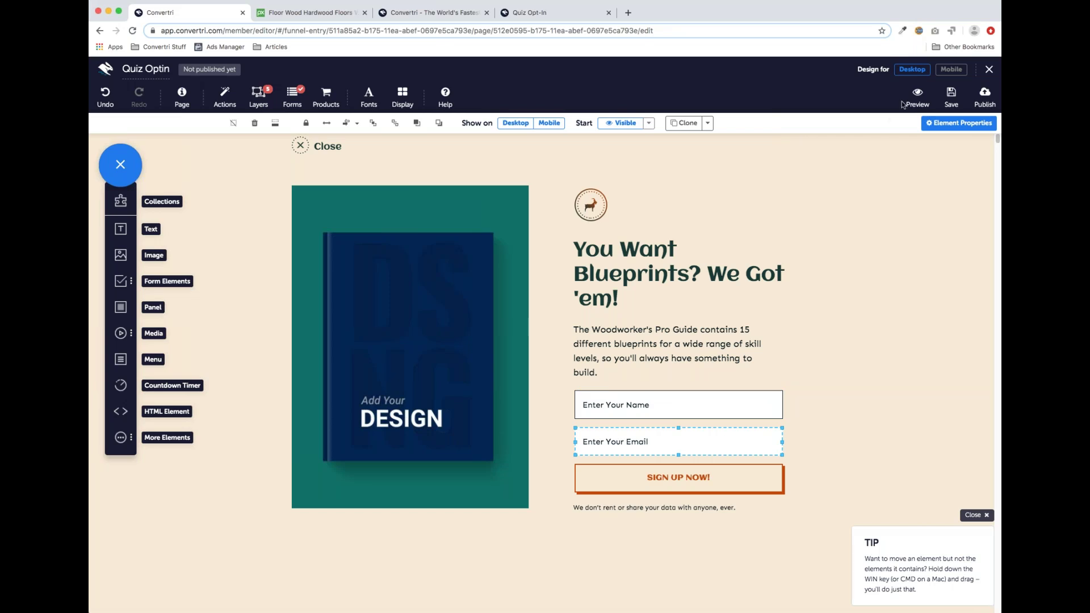
click(951, 97)
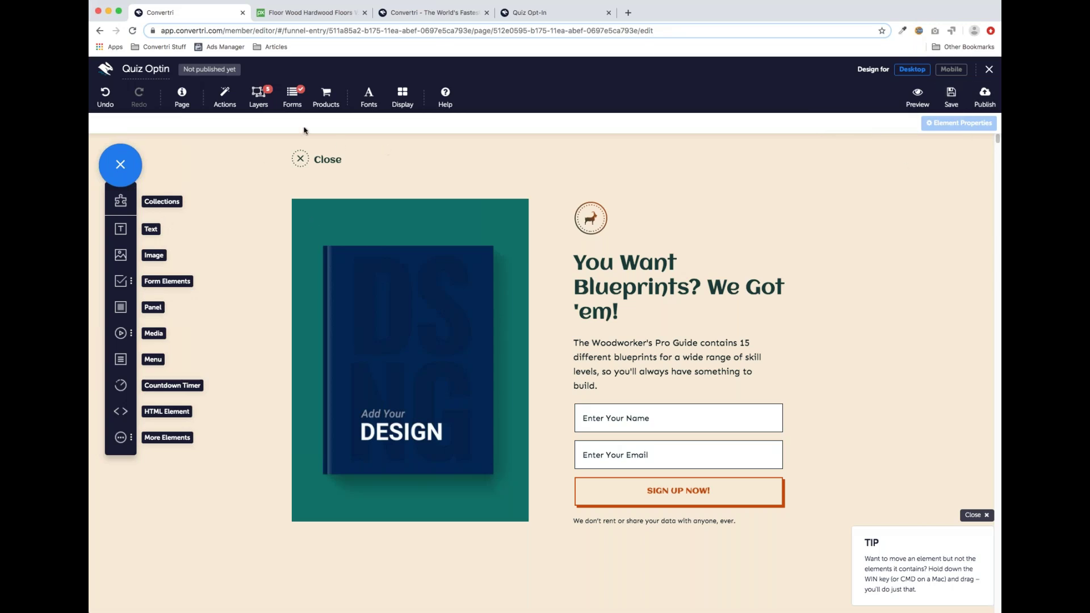
Deselect the A1 blueprints layer to return to the base page, and close the layers list.
click(258, 96)
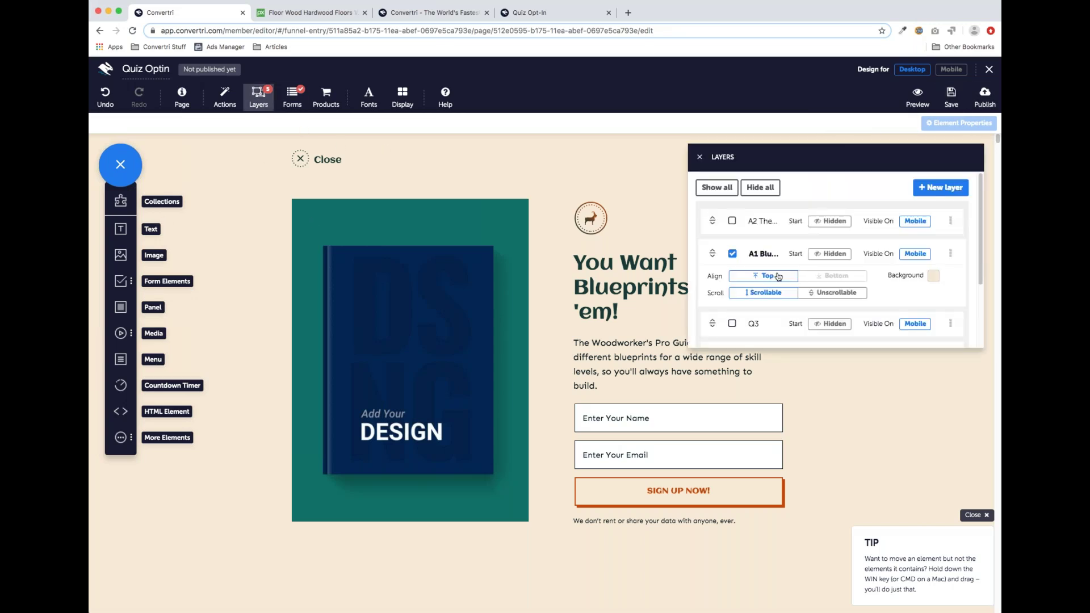
click(733, 254)
click(700, 157)
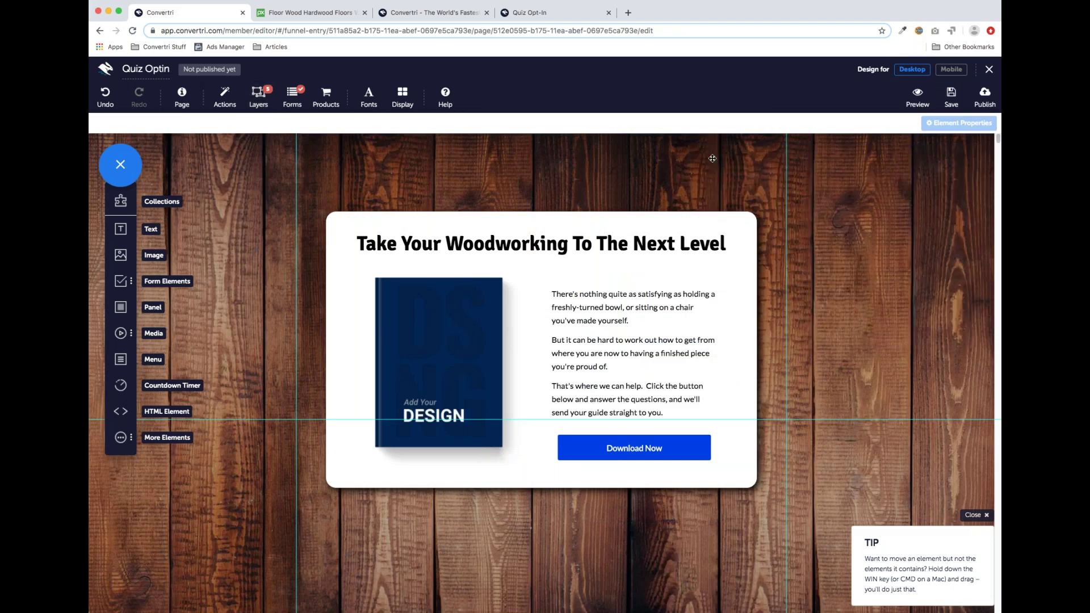
Publish the page at the path demo/quiz1.
click(984, 96)
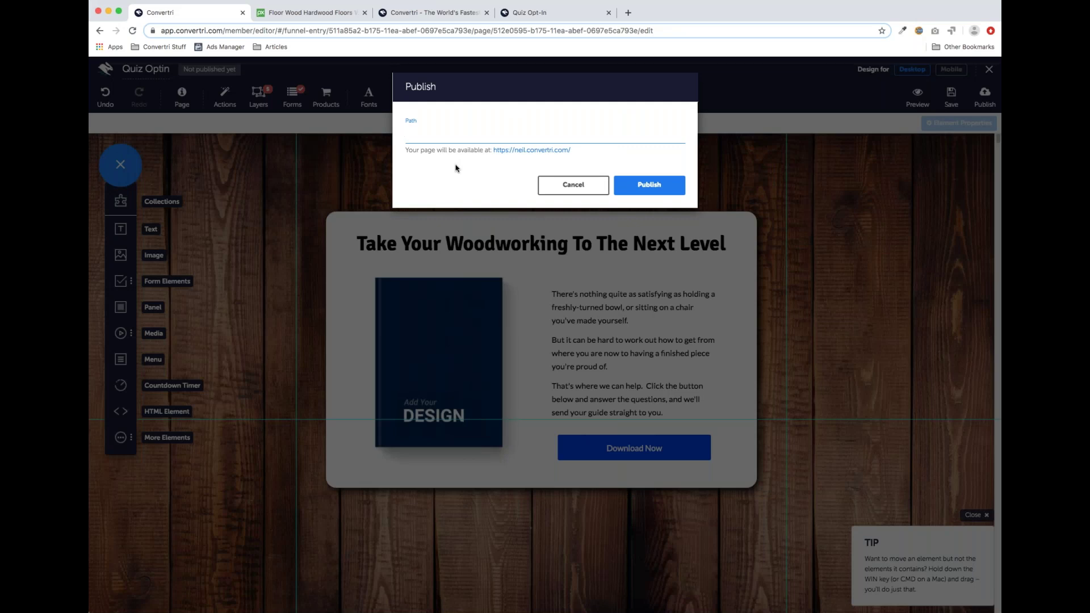
text(demo/quiz1)
click(650, 188)
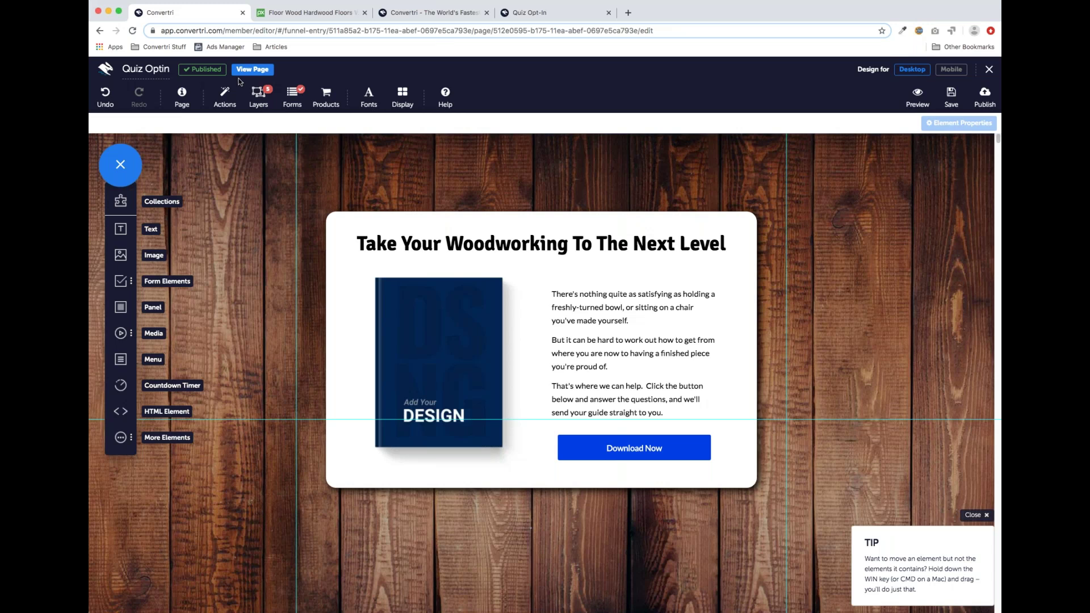
Test the published page's quiz with the answers More Than 6 Months, Business and Theory, and close the resulting sign-up layer.
click(261, 71)
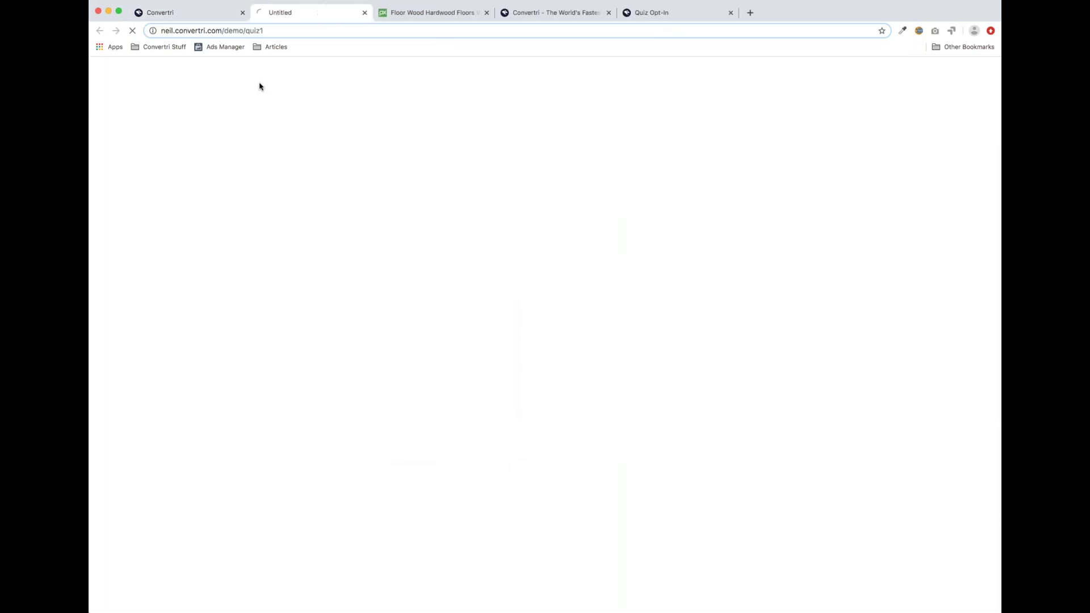
scroll(615, 333, down, 2)
scroll(653, 284, up, 2)
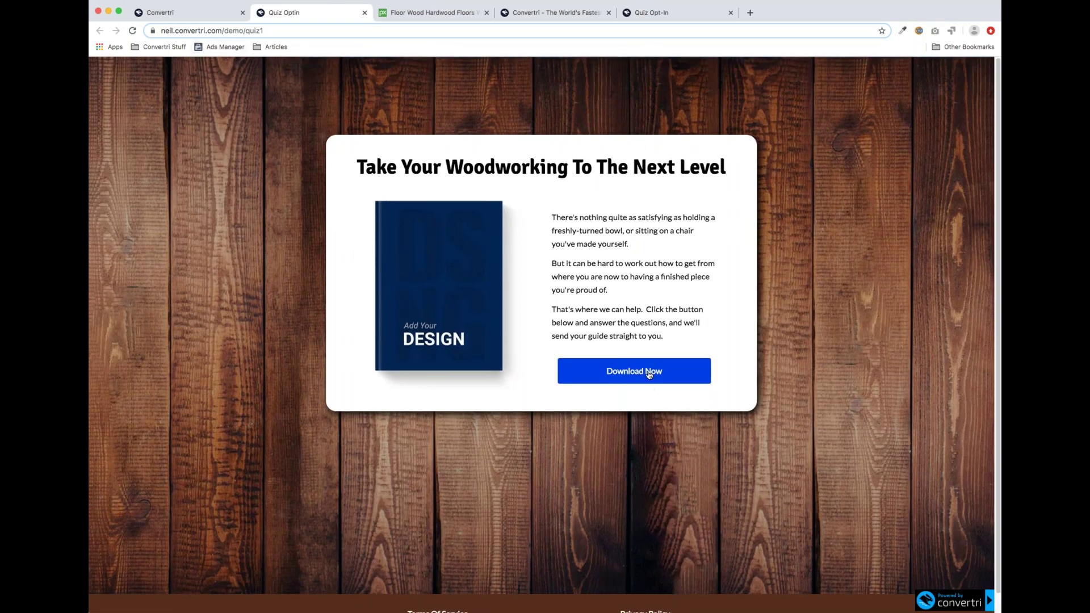
click(640, 373)
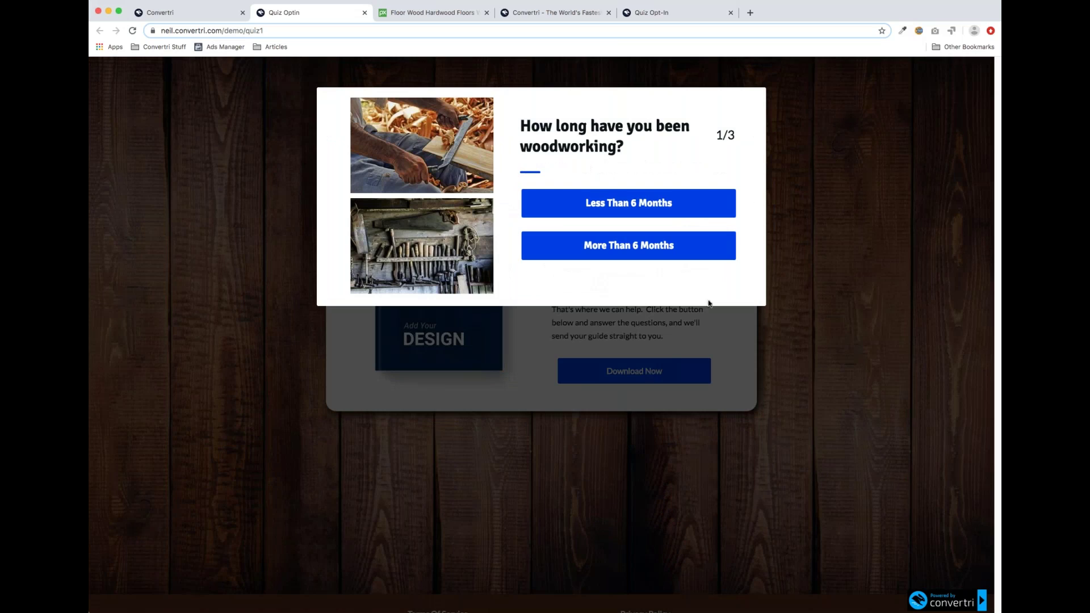
click(641, 250)
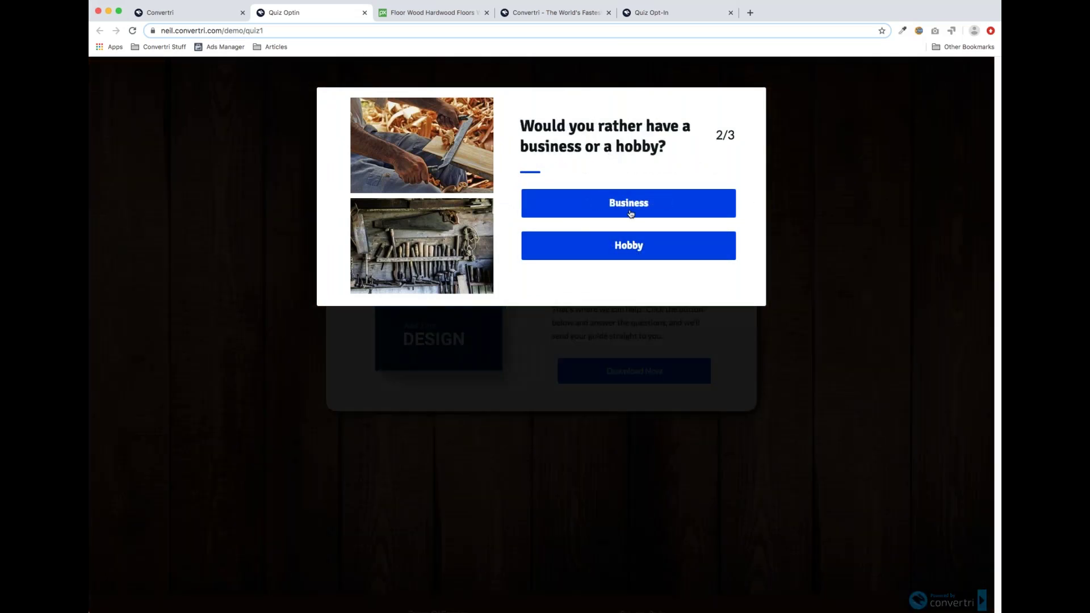
click(646, 205)
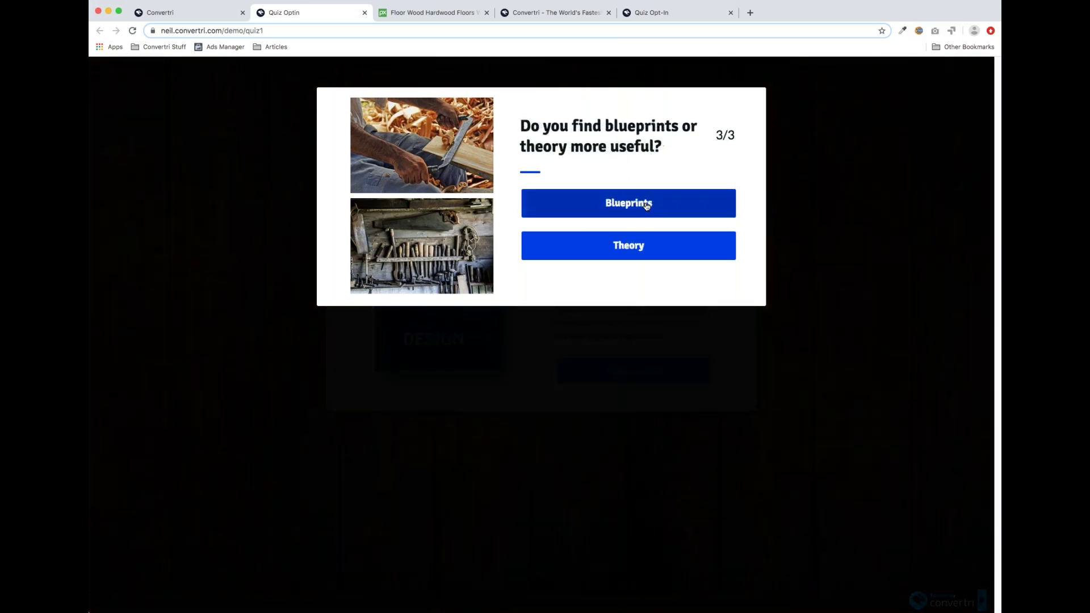
click(642, 250)
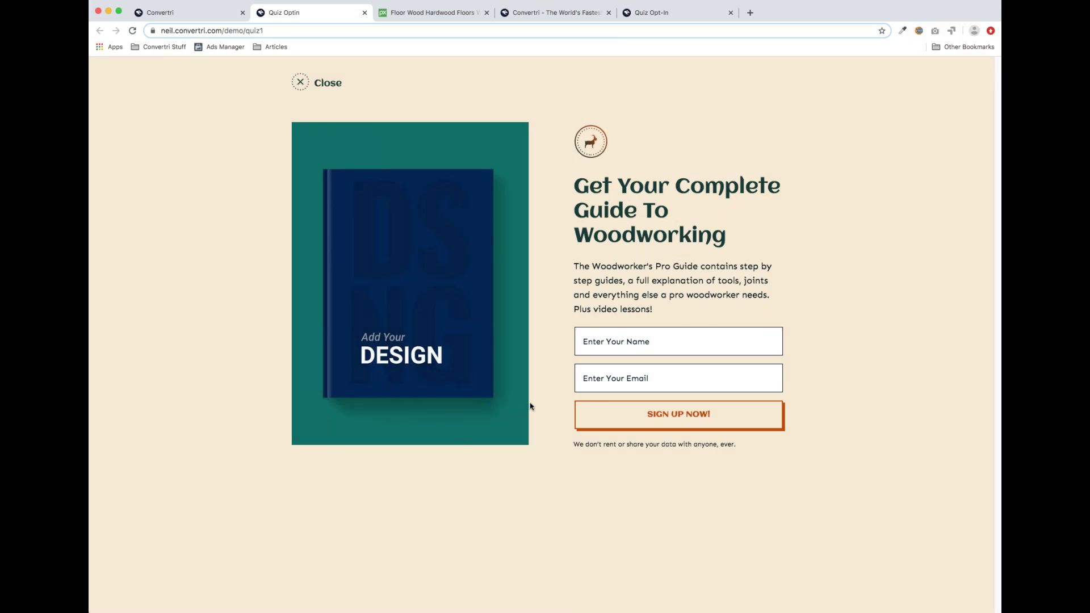
click(300, 84)
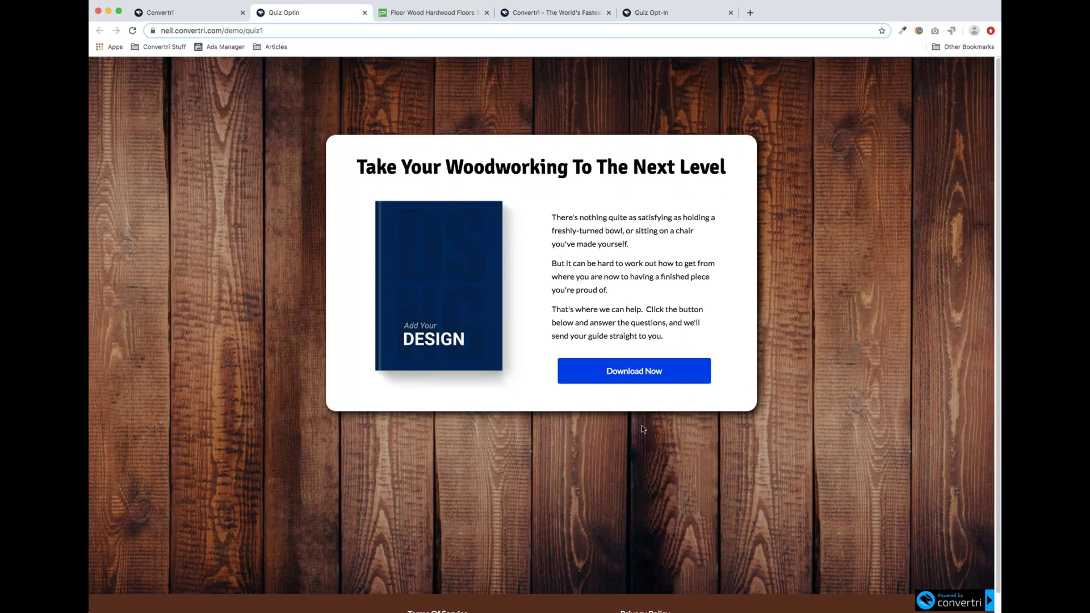
Return to the page editor and make the "Enter Your Name" input on the A1 blueprints layer a required field.
click(216, 15)
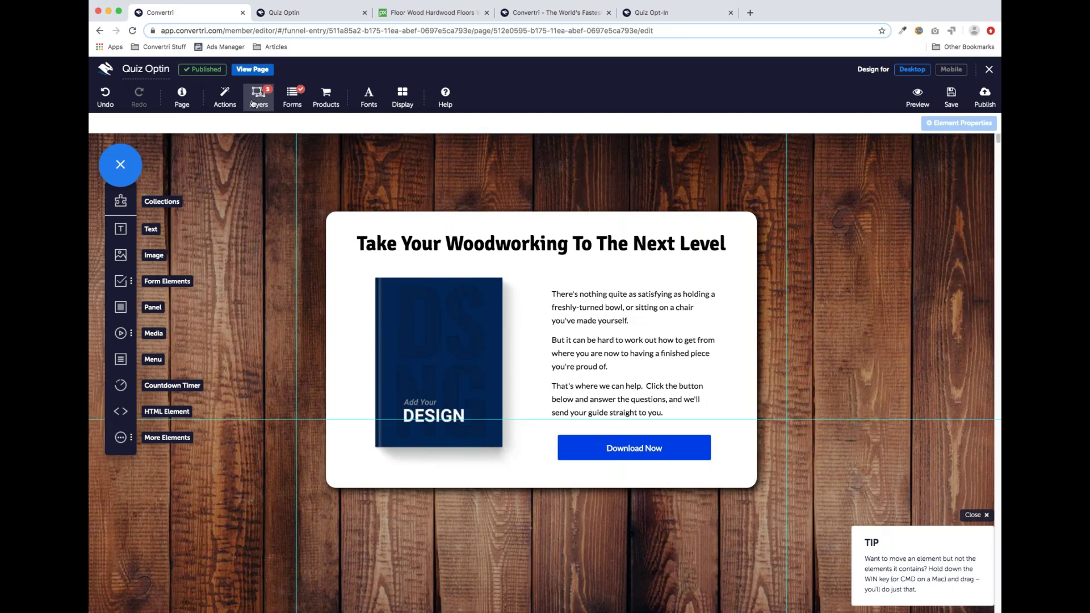
click(256, 102)
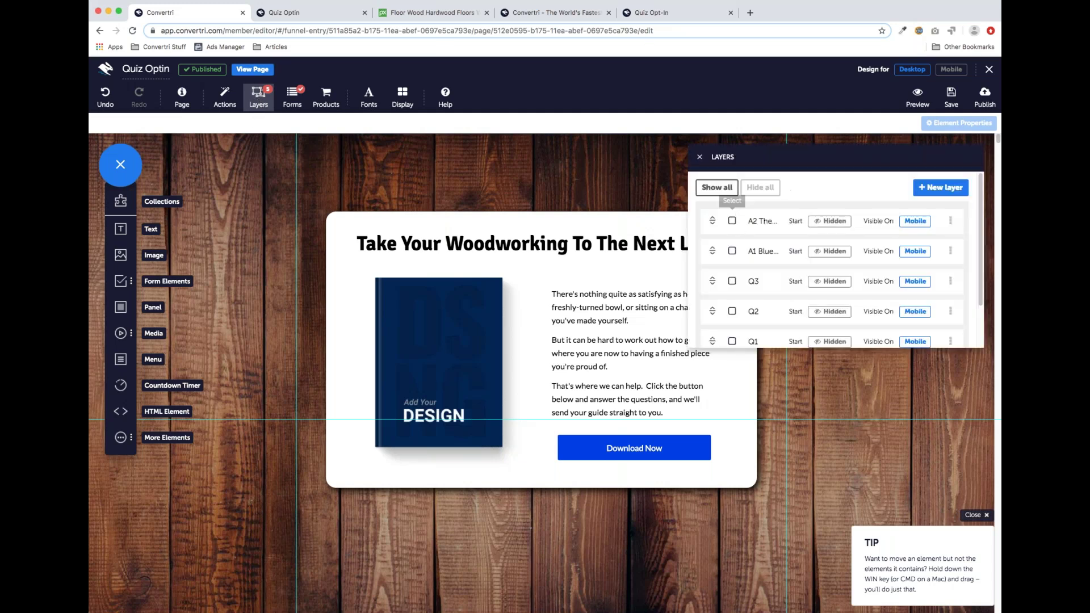
click(732, 251)
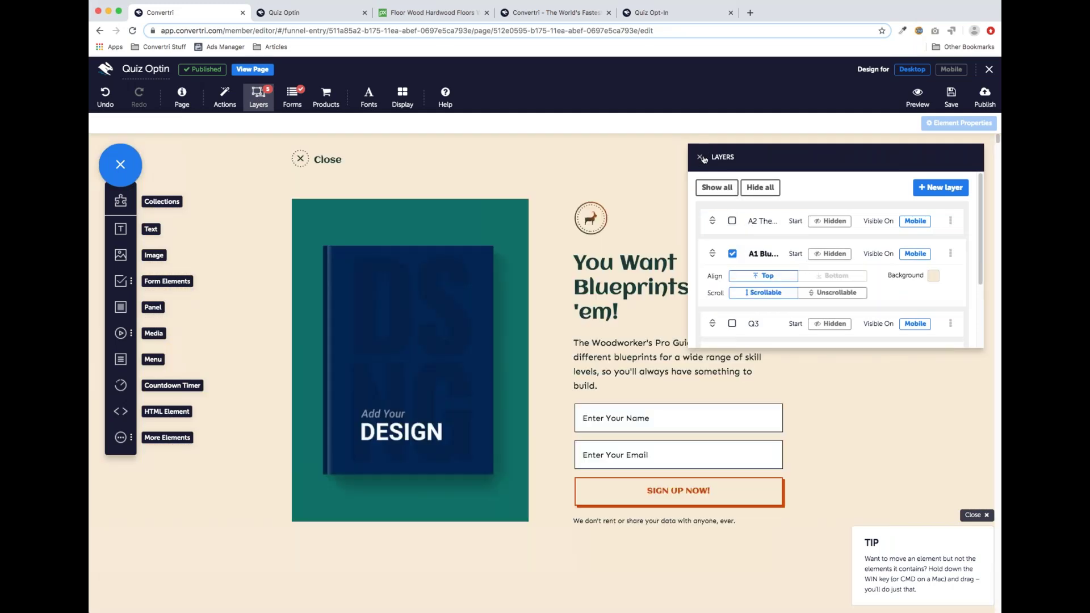
click(685, 414)
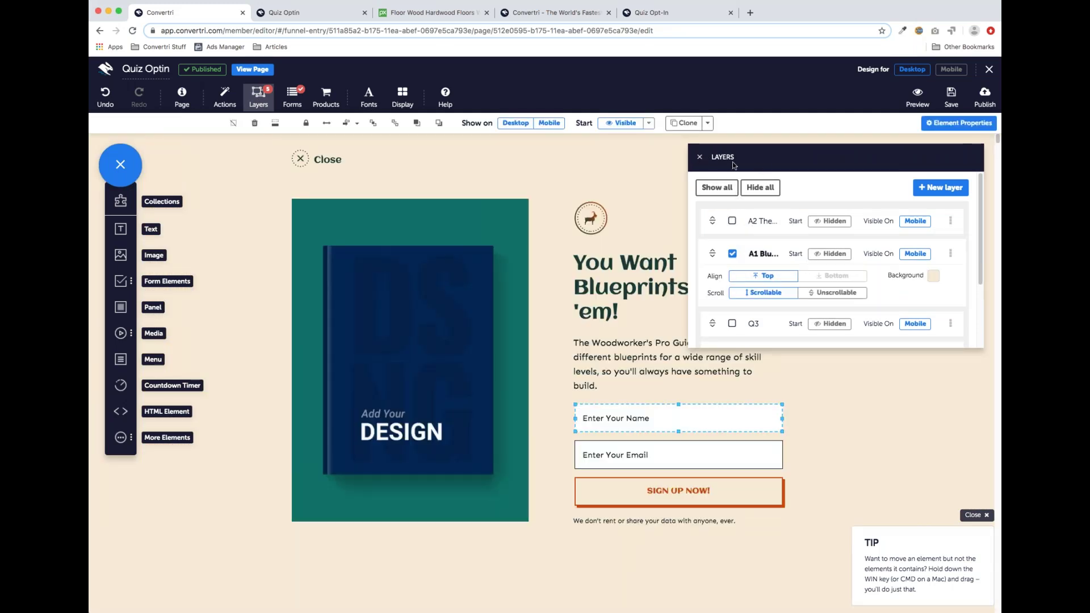
drag(777, 167, 597, 180)
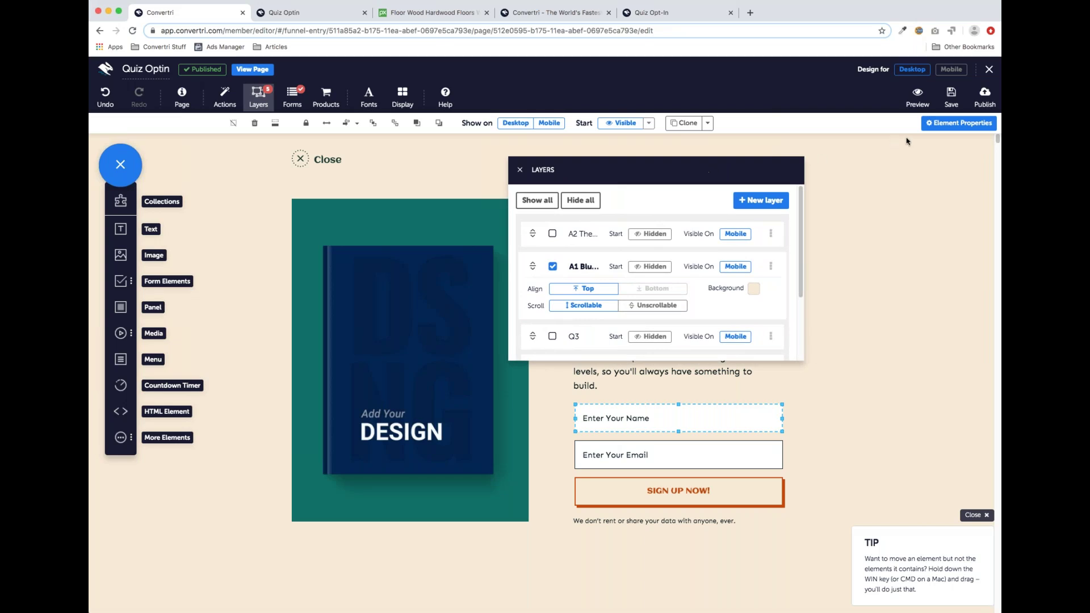
click(941, 125)
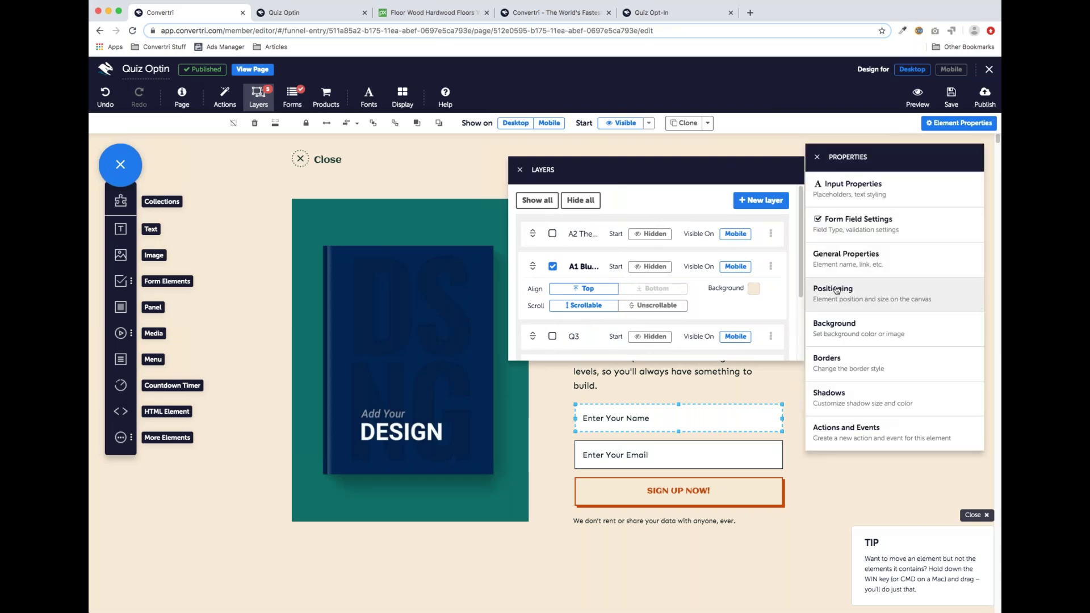
click(845, 234)
click(966, 222)
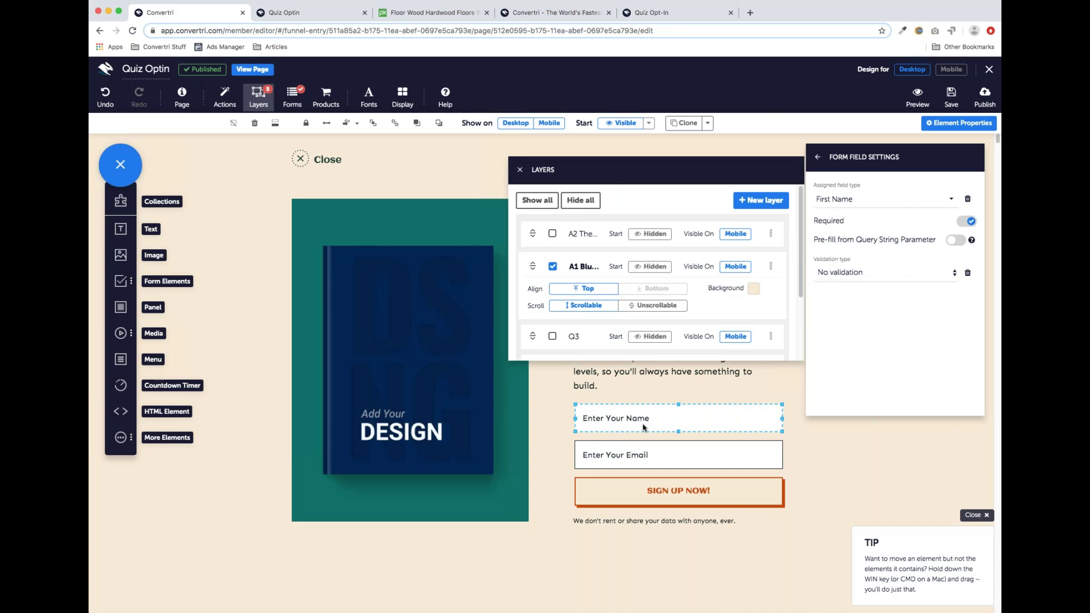
Set the name input's placeholder text to "Enter Your First Name" and close the layers list.
click(817, 159)
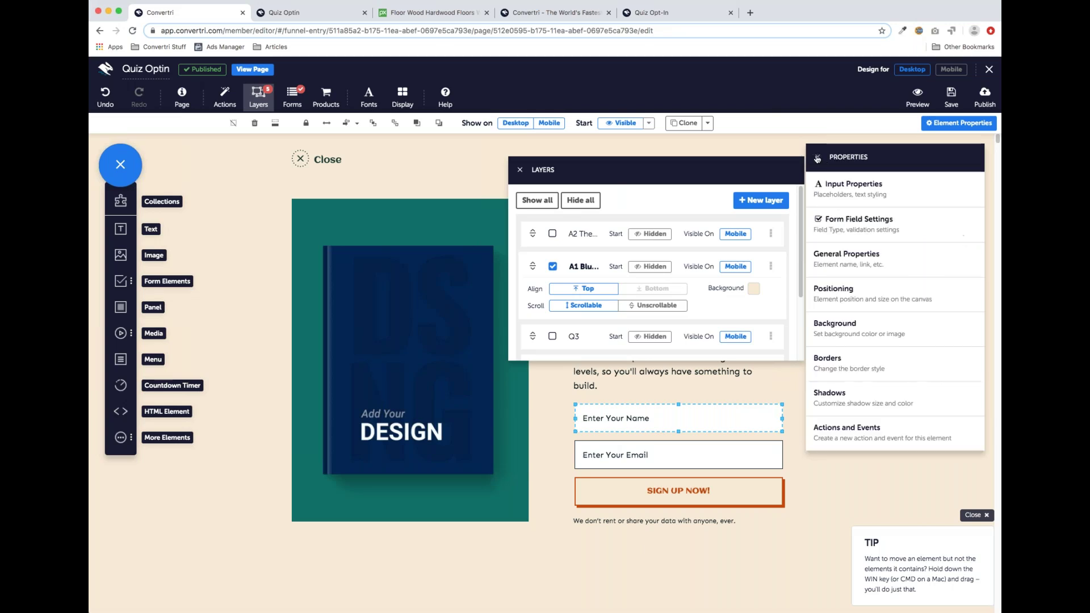
click(846, 187)
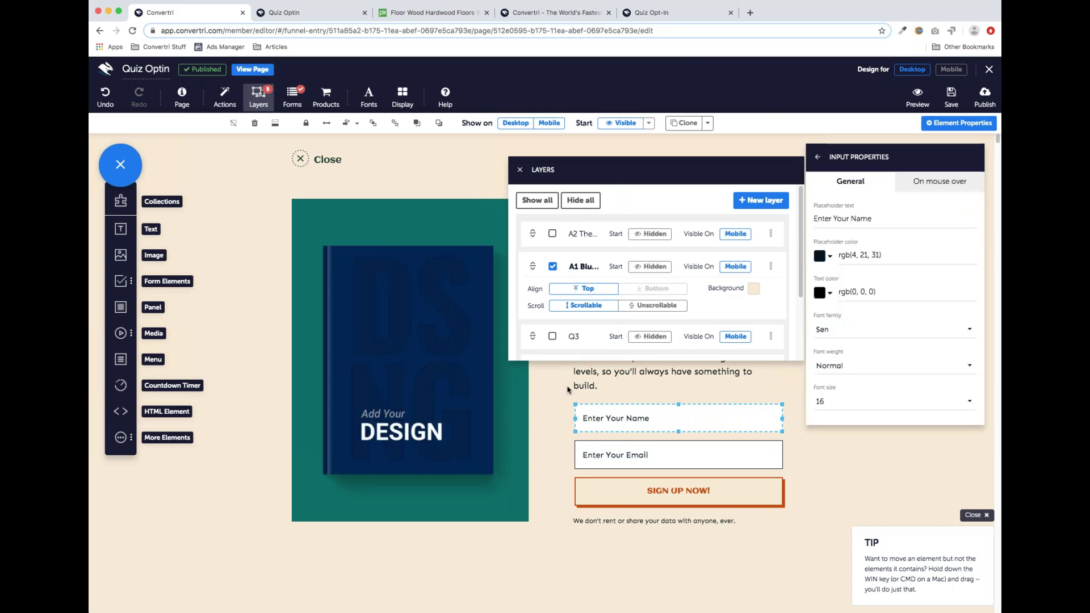
click(853, 219)
text(First)
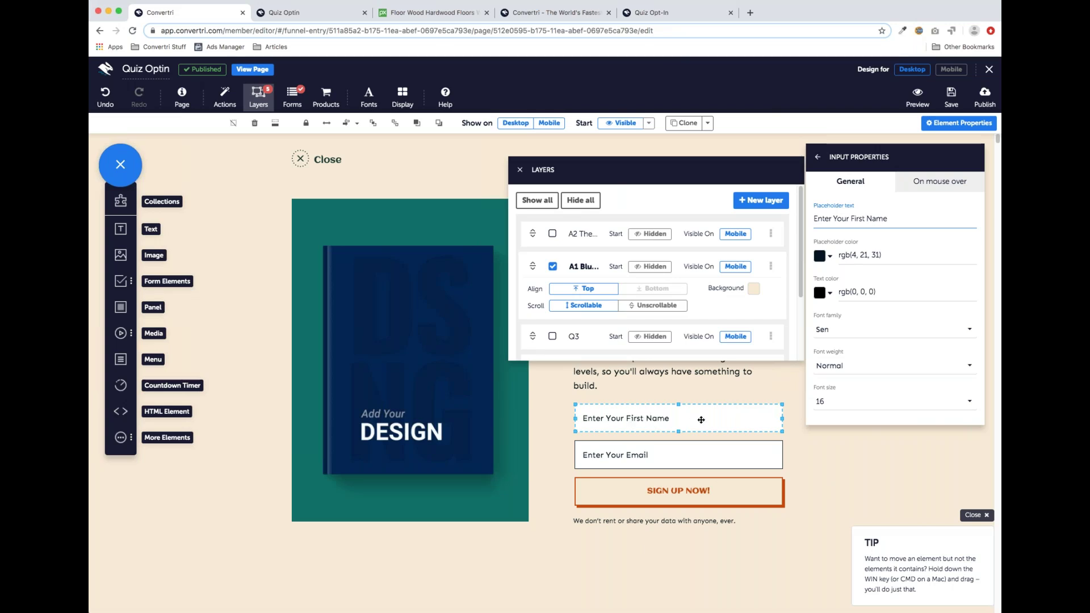
click(834, 480)
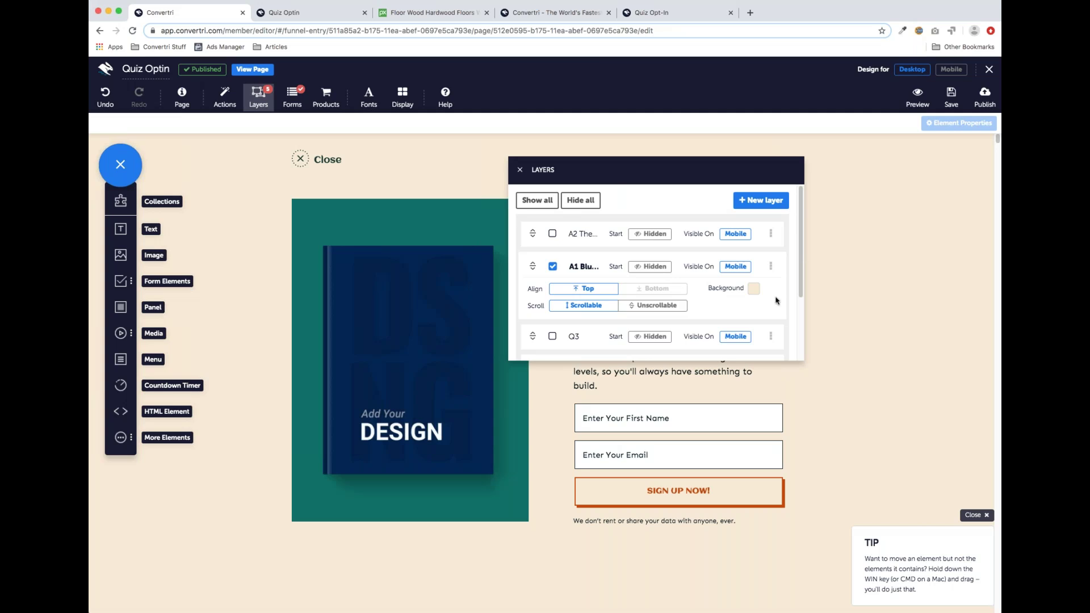
click(520, 170)
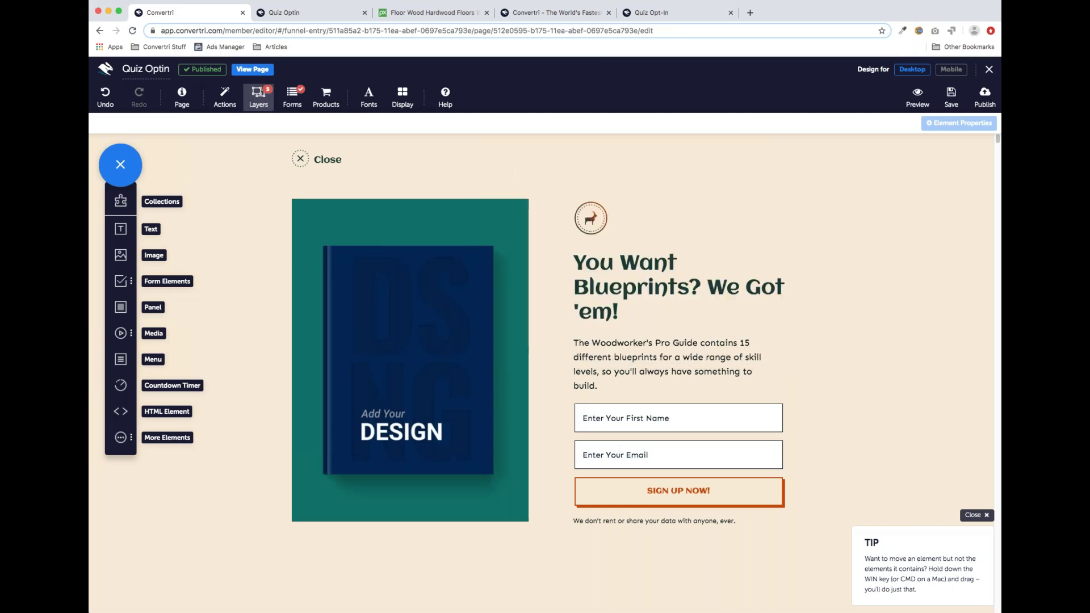
Display the Q1 layer for editing and select its "1/3" progress text.
click(258, 97)
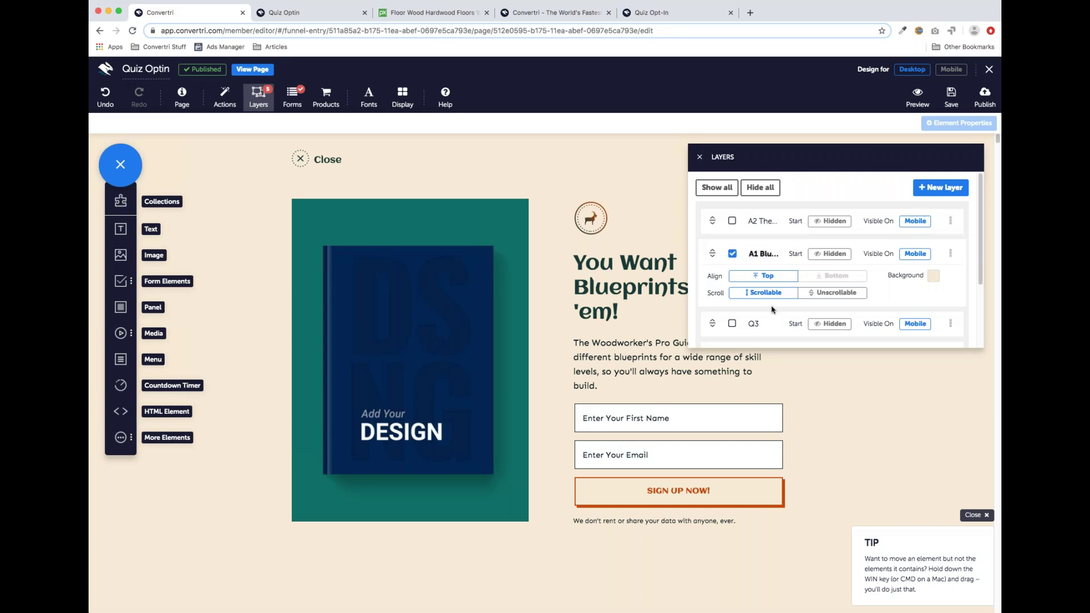
scroll(735, 267, down, 3)
click(732, 289)
scroll(732, 224, up, 3)
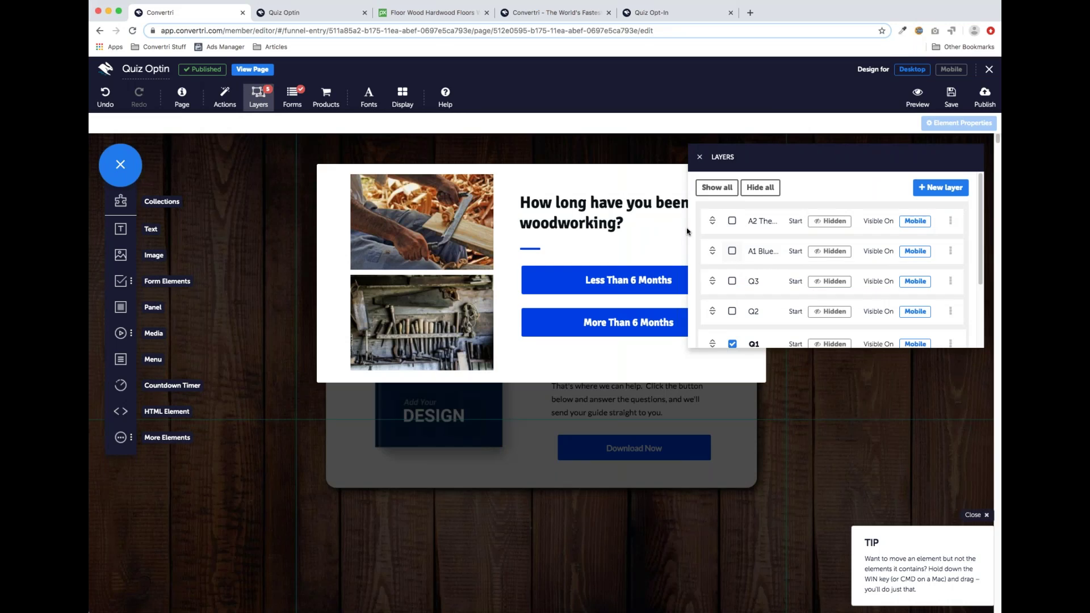
click(699, 157)
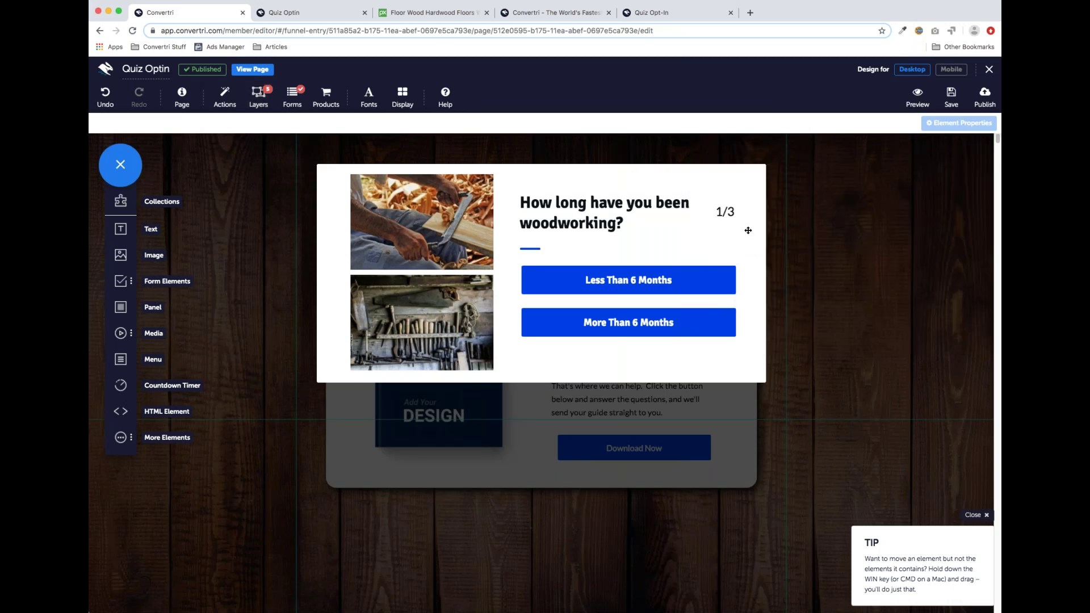
click(722, 214)
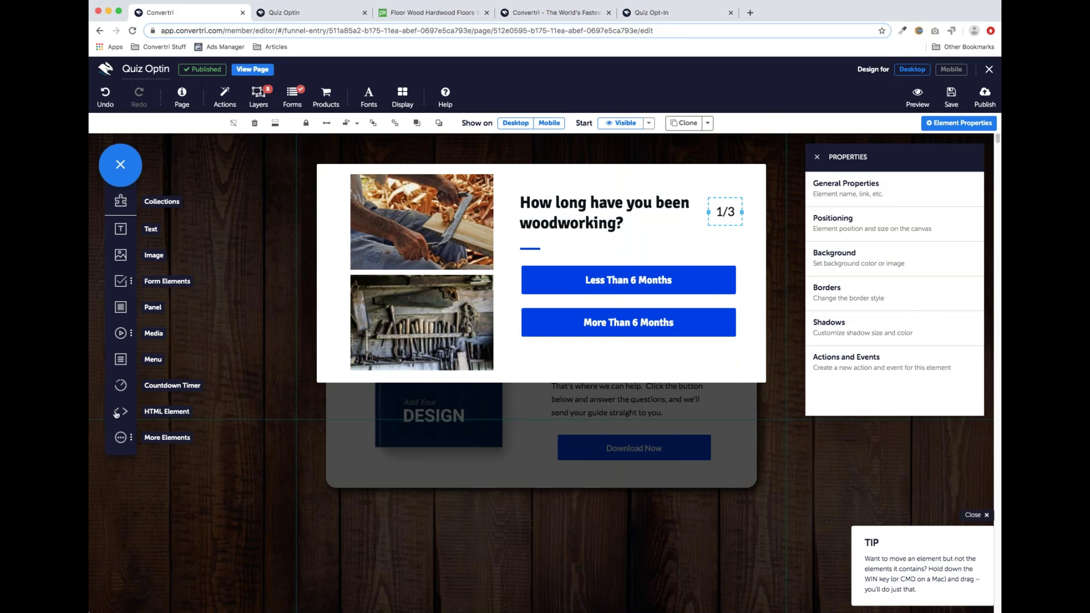
Try out an HTML element below the Q1 question box, viewing its empty code editor, and delete the element.
drag(121, 413, 610, 439)
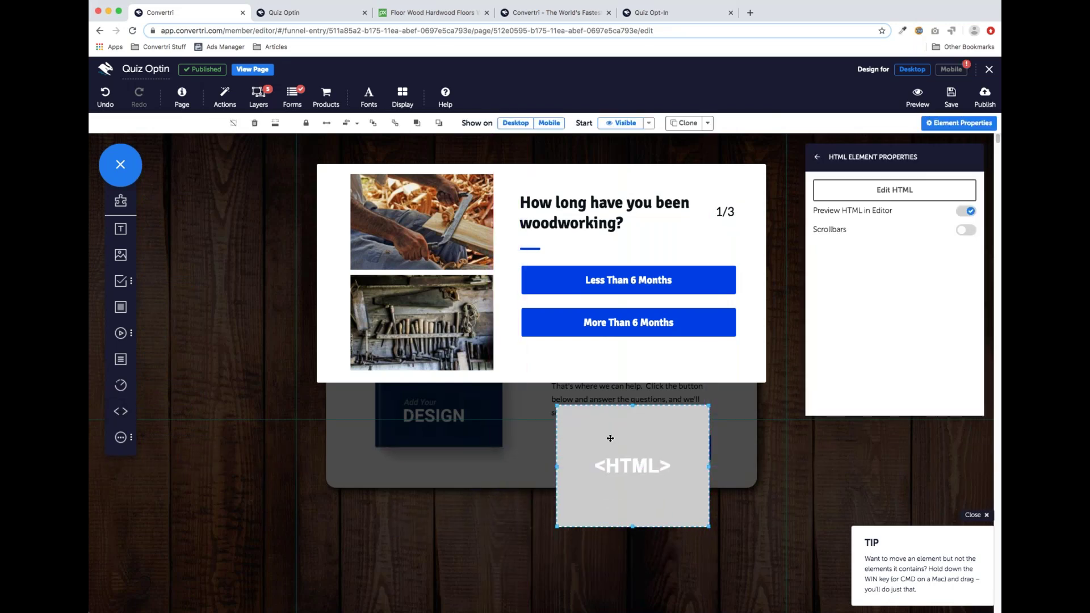
click(875, 190)
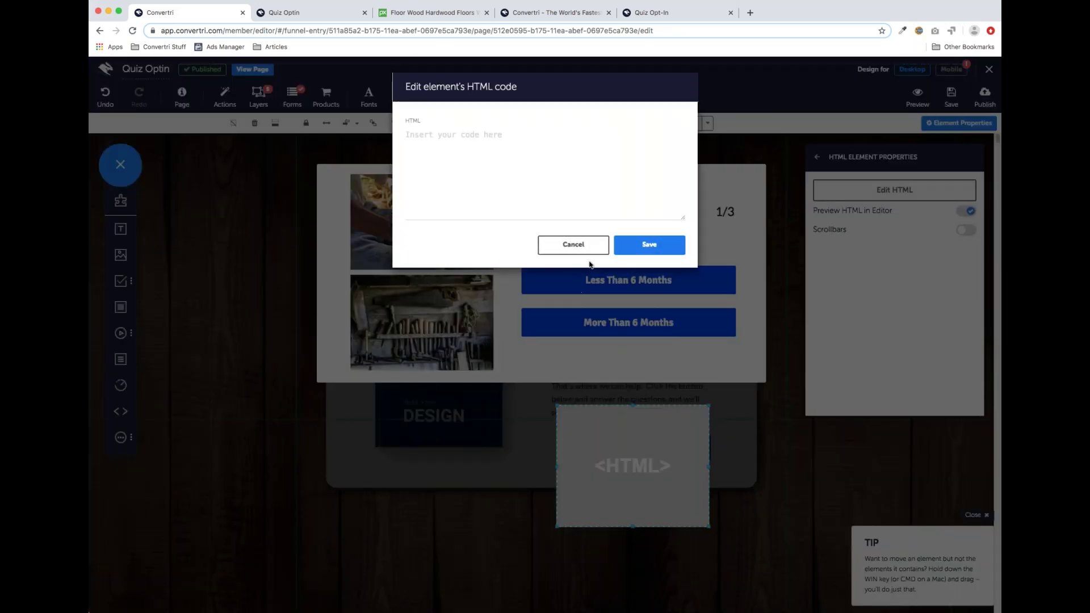
click(574, 244)
drag(653, 429, 360, 425)
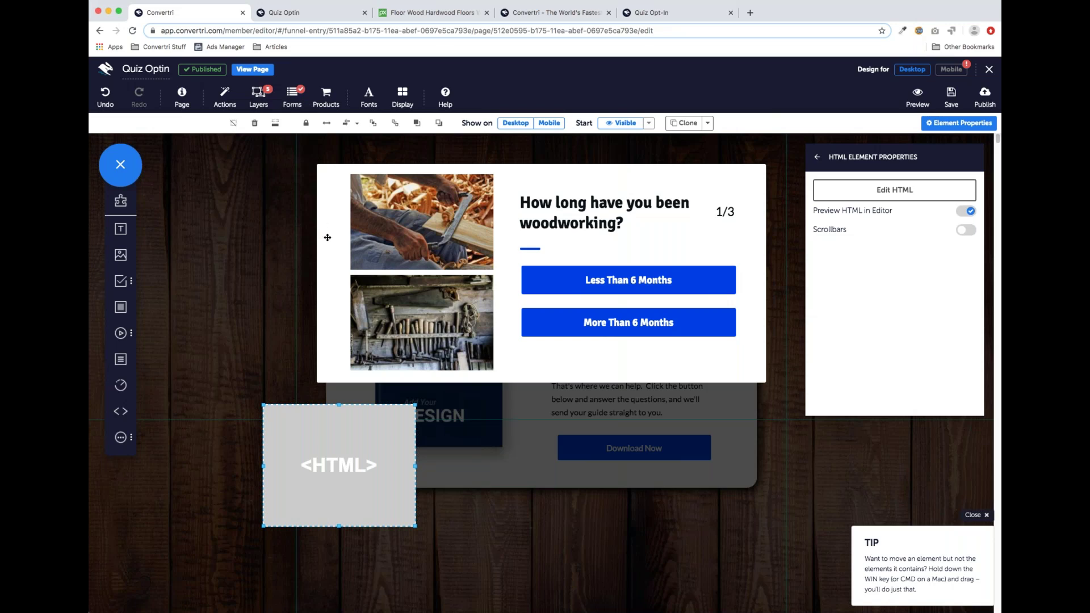
click(254, 123)
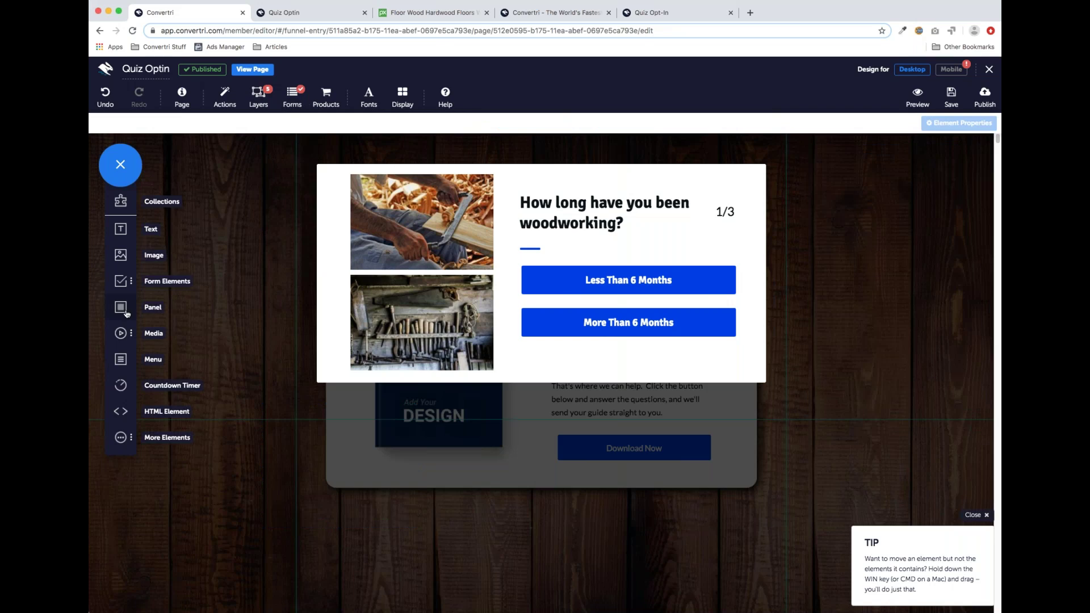
Add a panel to the Q1 layer, shape it into a long thin bar, and place it below the question box.
drag(123, 310, 394, 438)
drag(454, 555, 448, 414)
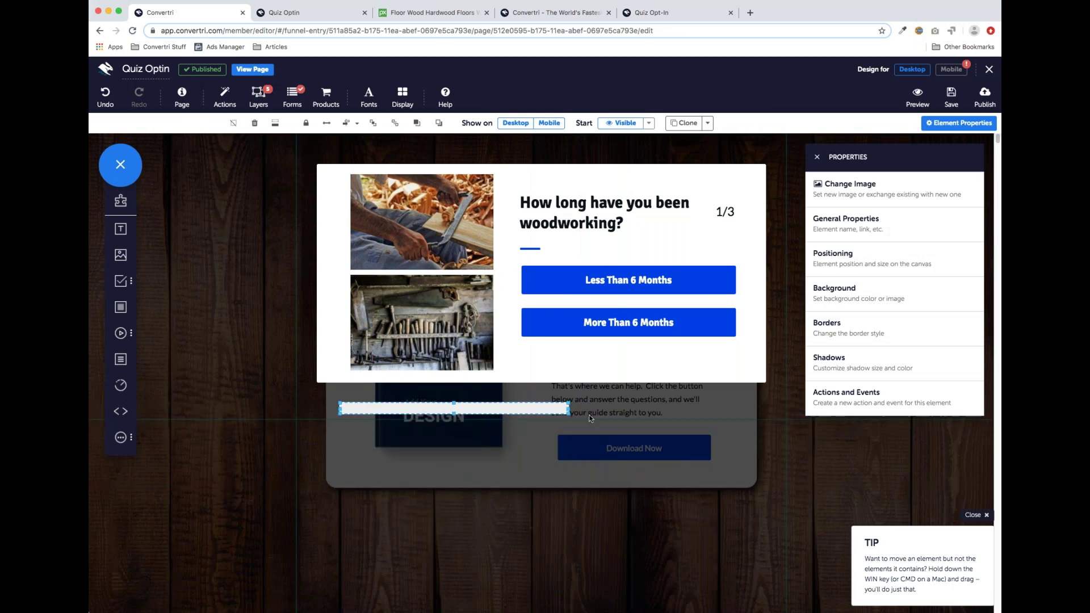
drag(568, 409, 687, 408)
drag(527, 407, 557, 474)
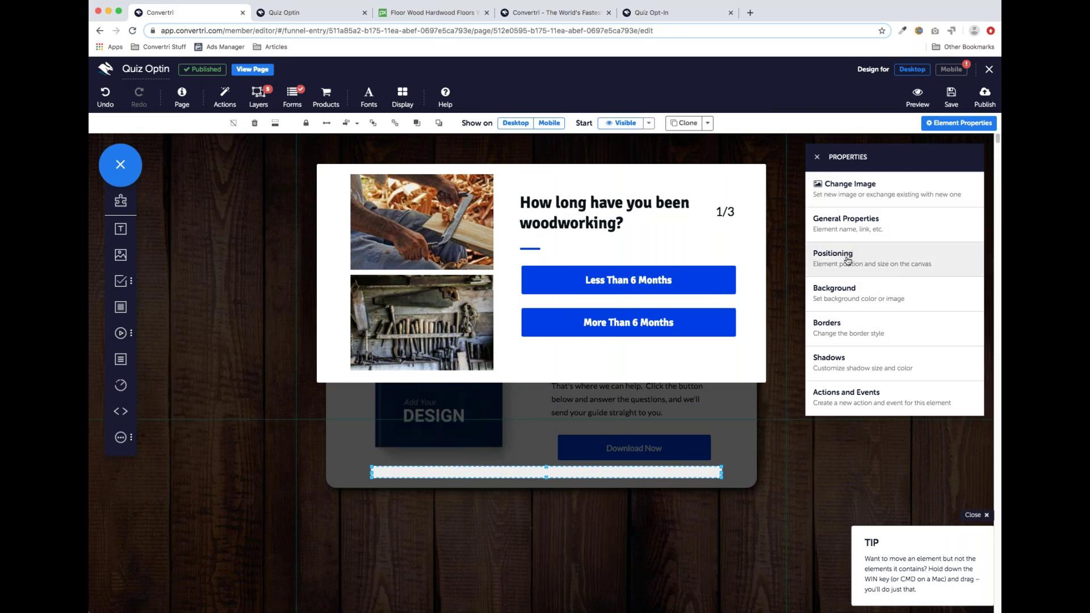
Give the thin panel a gradient background fill with dark blue as its first color.
click(843, 291)
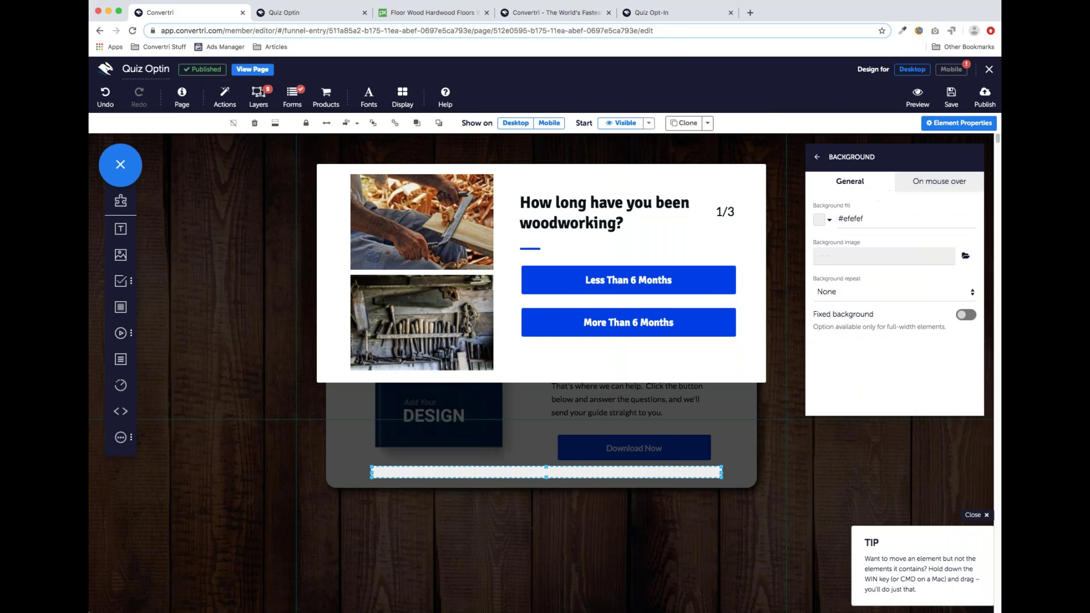
click(821, 225)
click(927, 125)
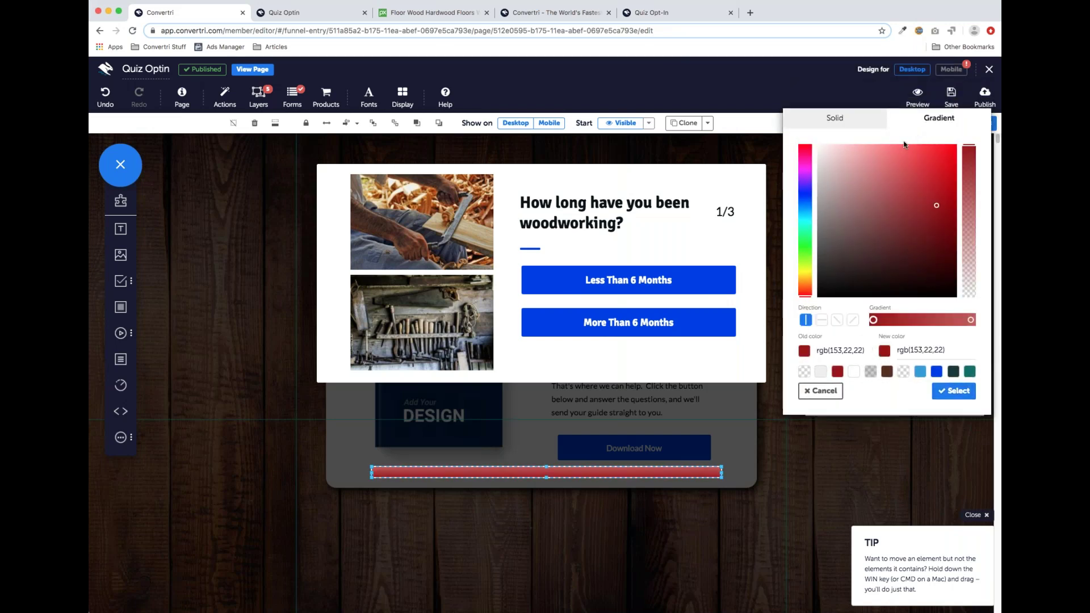
click(805, 197)
drag(805, 197, 808, 200)
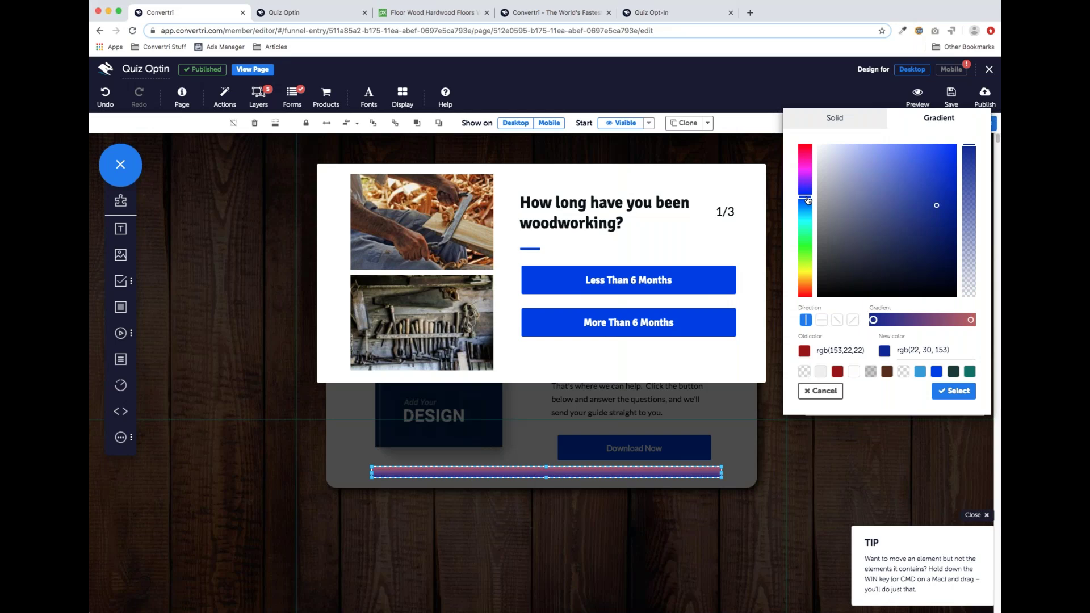
mouse_move(809, 200)
mouse_down()
mouse_move(812, 310)
mouse_move(814, 197)
mouse_up()
Set the thin bar's second gradient color to white and run the gradient horizontally along its length.
click(972, 319)
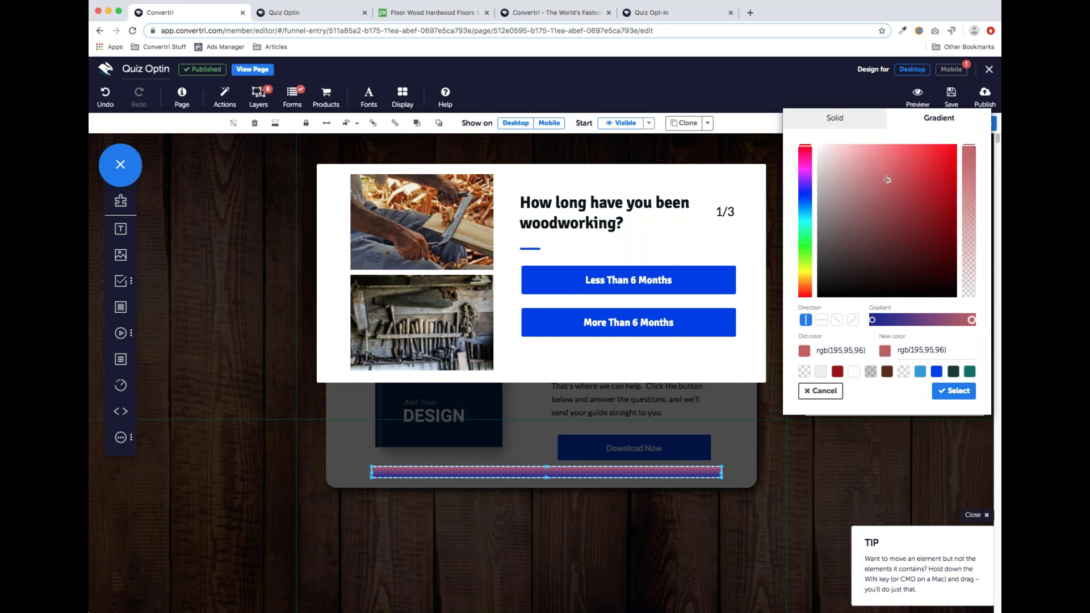
drag(889, 180, 813, 143)
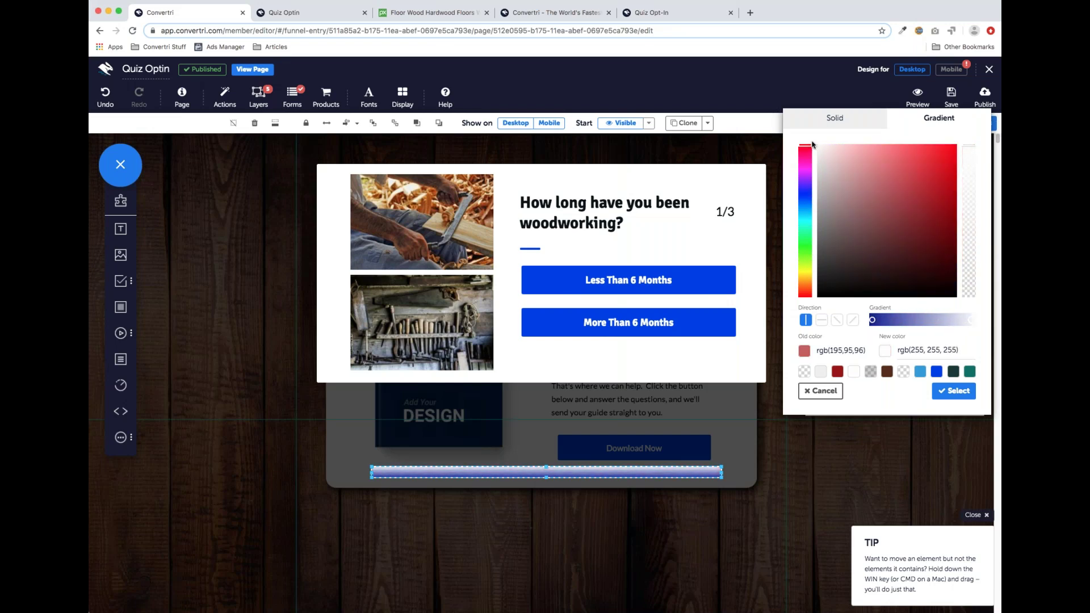
click(823, 321)
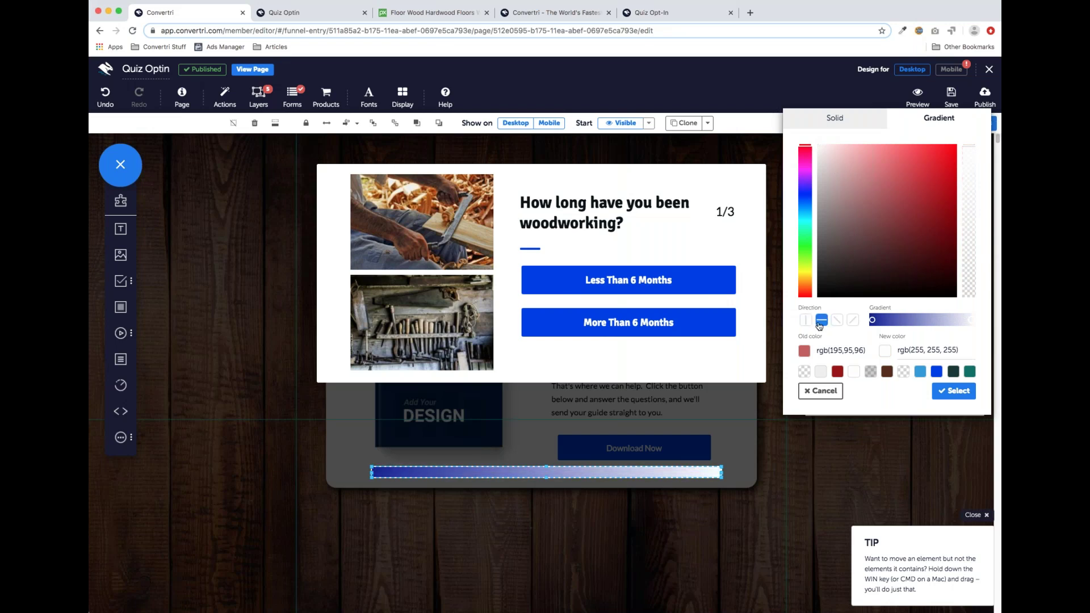
click(545, 477)
Try the gradient bar thinner and shortened above the Q1 heading, and delete it from the layer.
drag(547, 478, 546, 470)
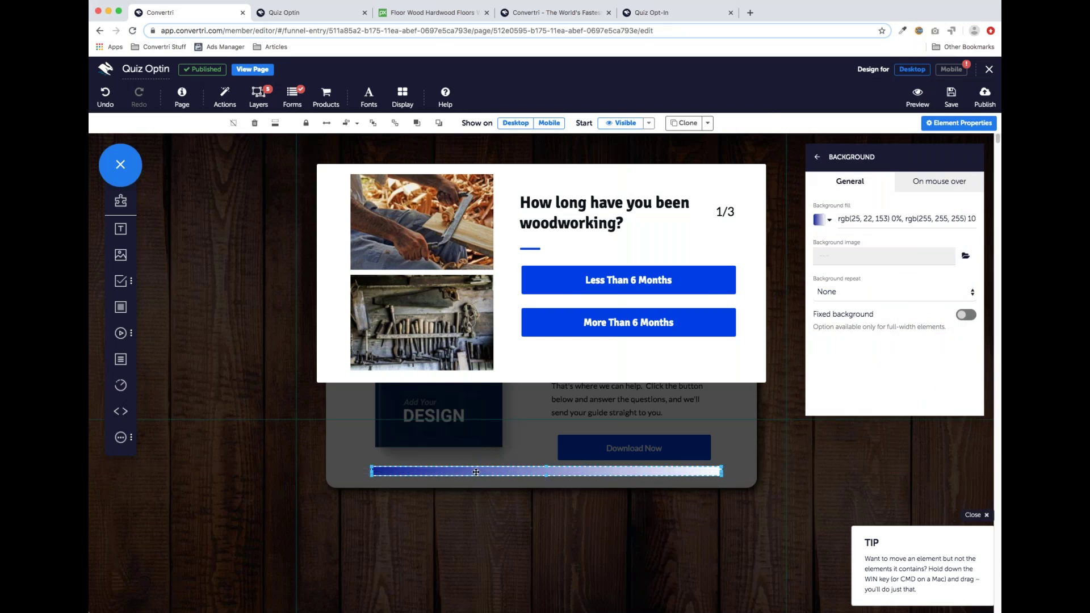
drag(486, 473, 622, 181)
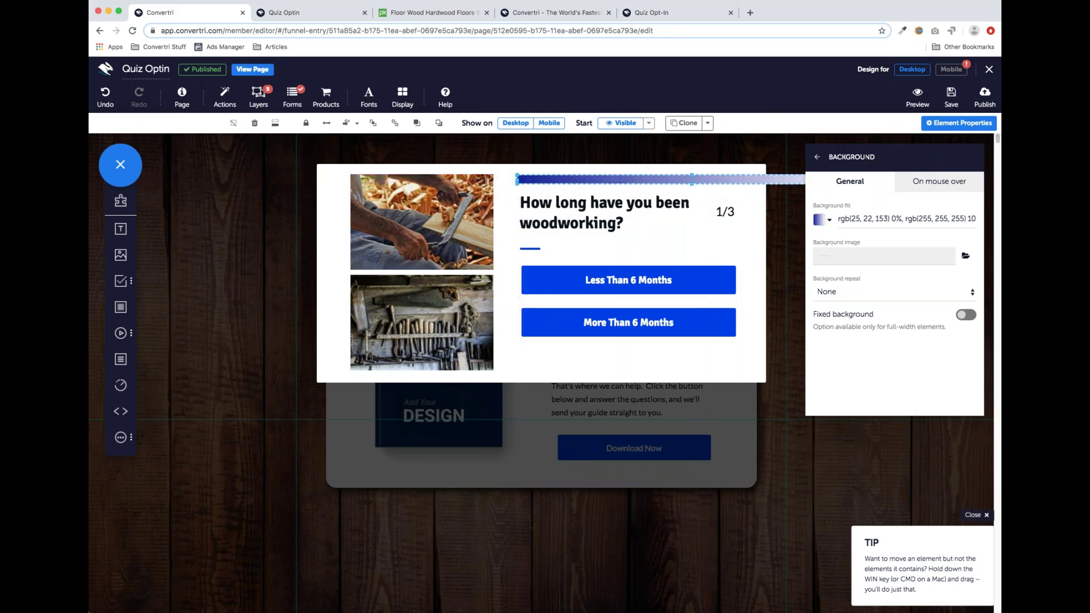
drag(863, 184, 757, 182)
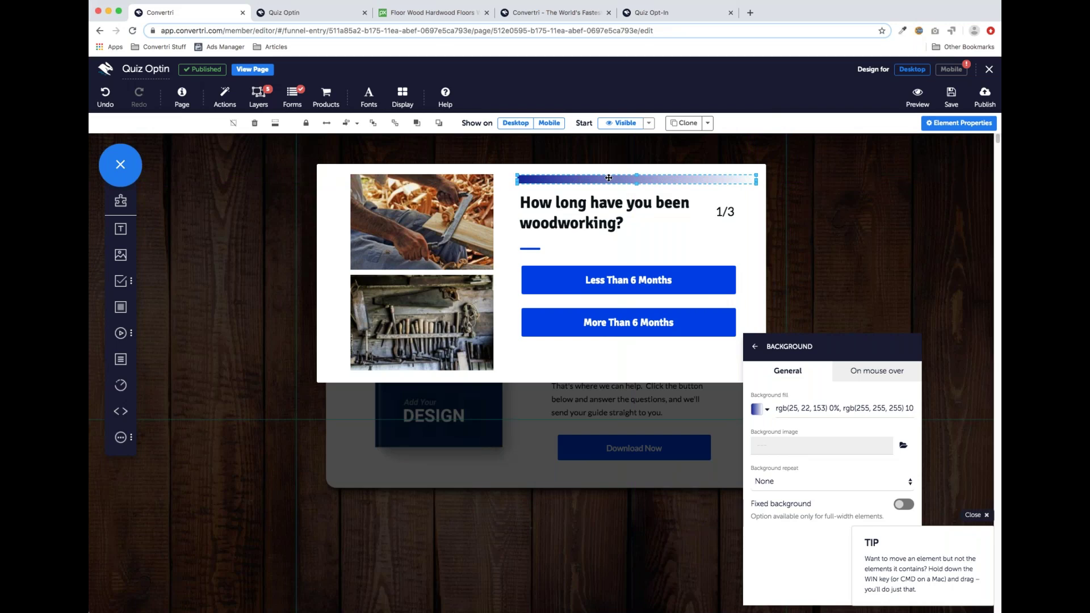
drag(598, 183, 503, 468)
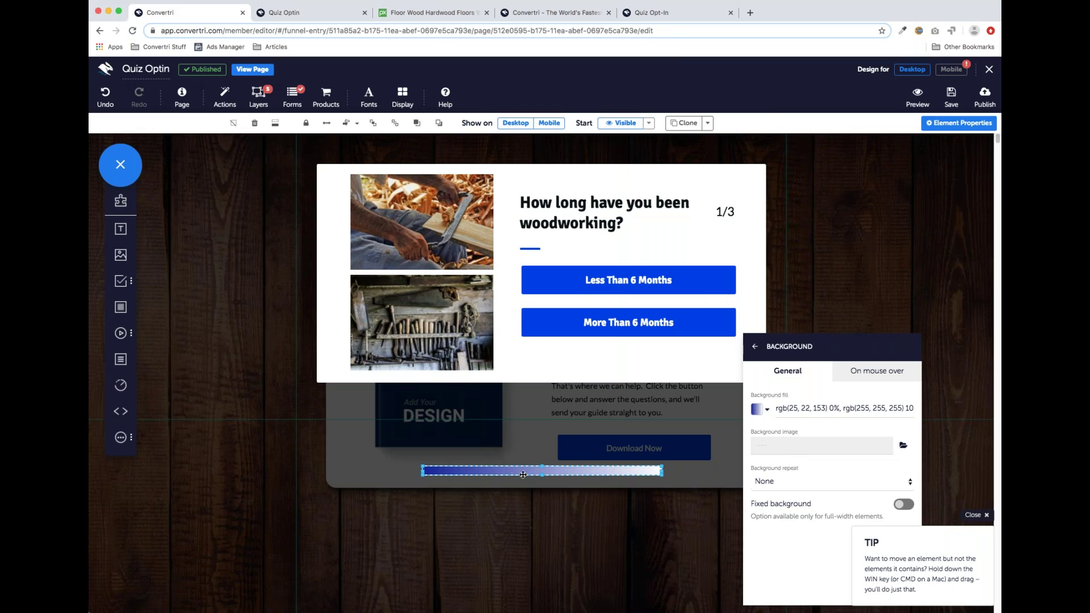
click(255, 124)
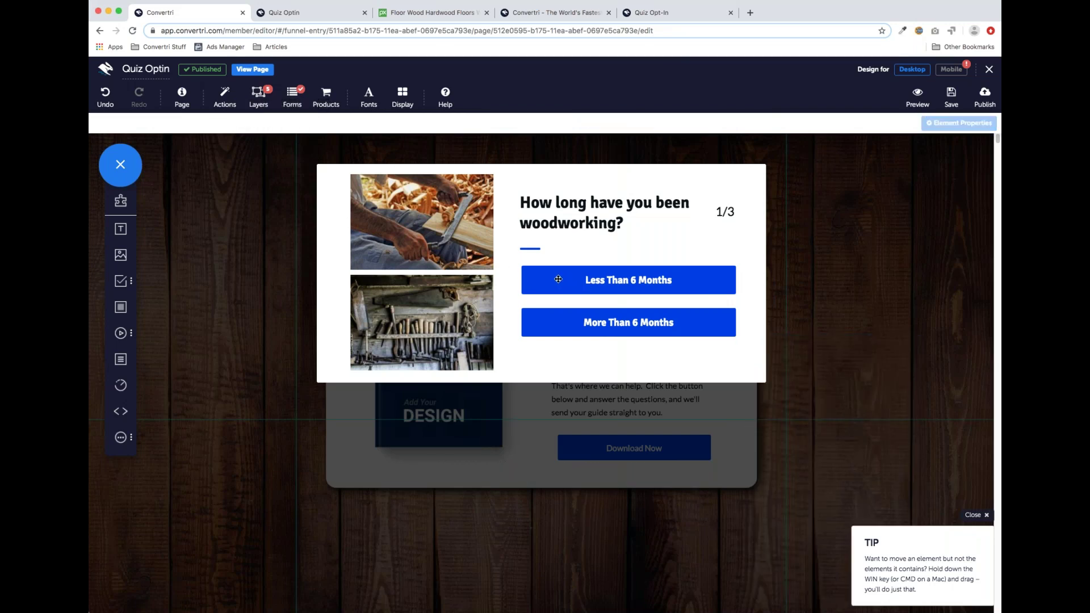
Examine the general properties of the "Less Than 6 Months" button.
click(583, 298)
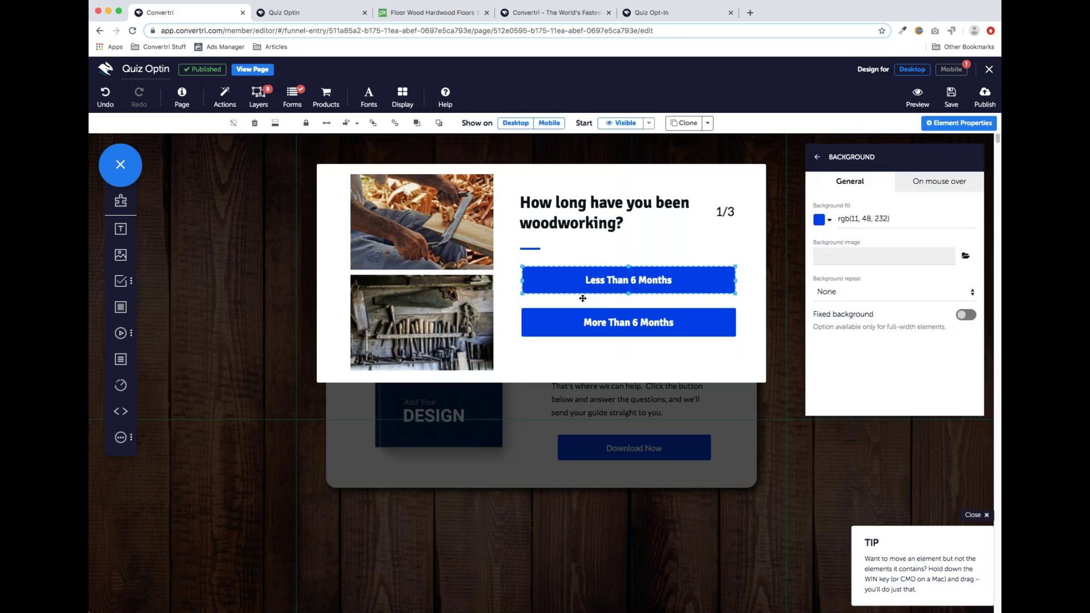
click(818, 157)
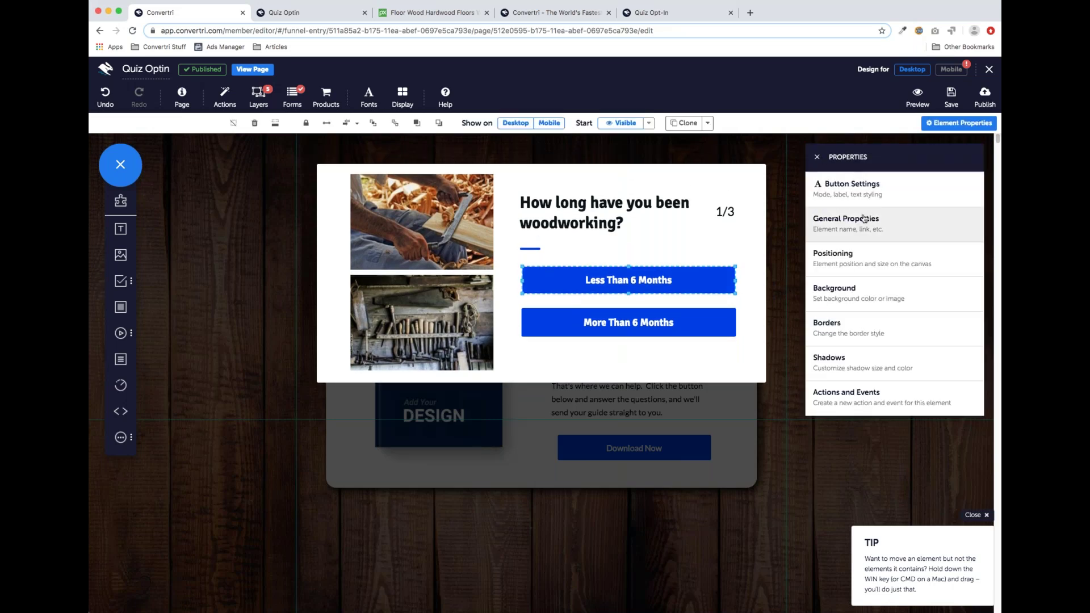
click(880, 221)
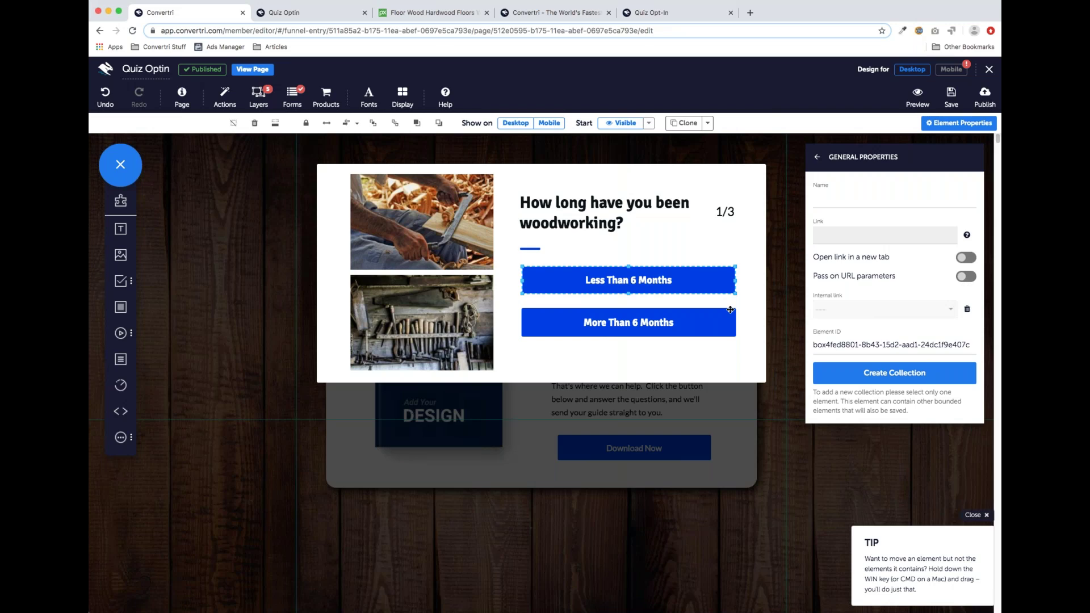
click(816, 158)
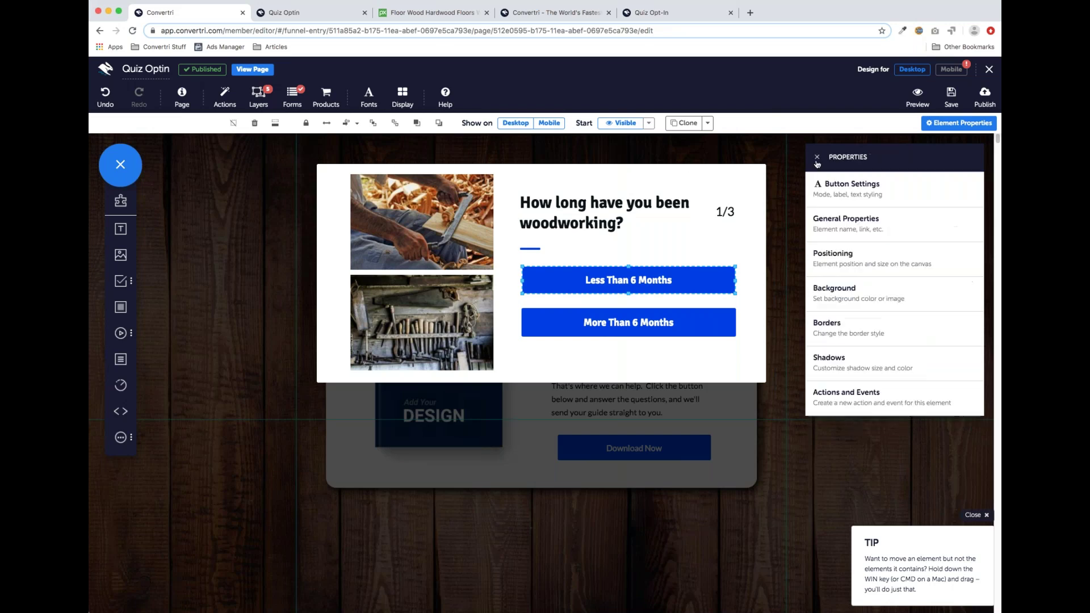
Try out passing submitted form data to the Thank You Page in the form configuration, and switch it back off.
click(293, 96)
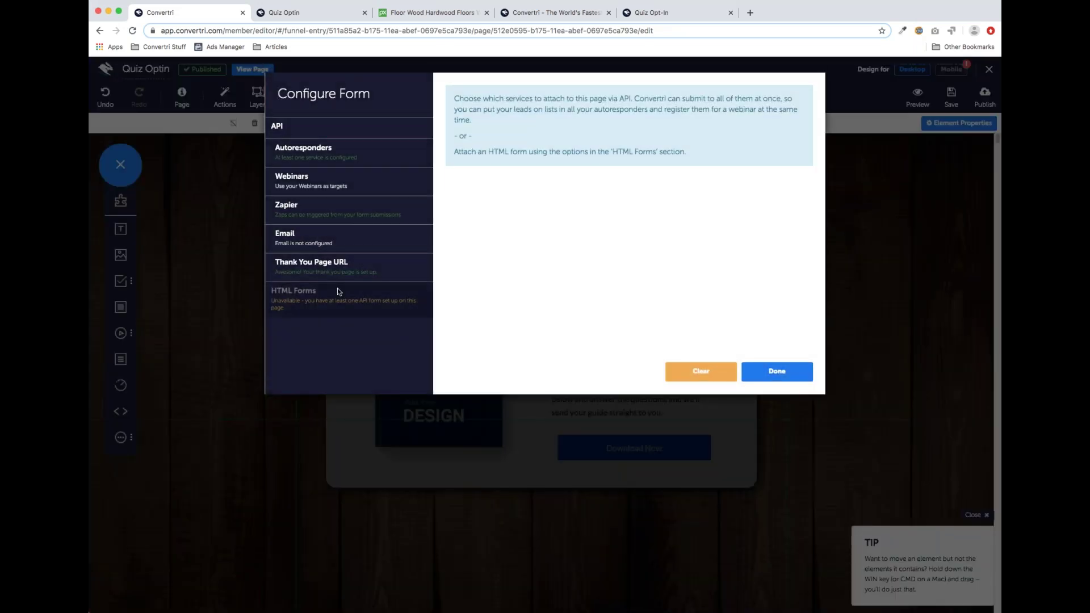
click(356, 265)
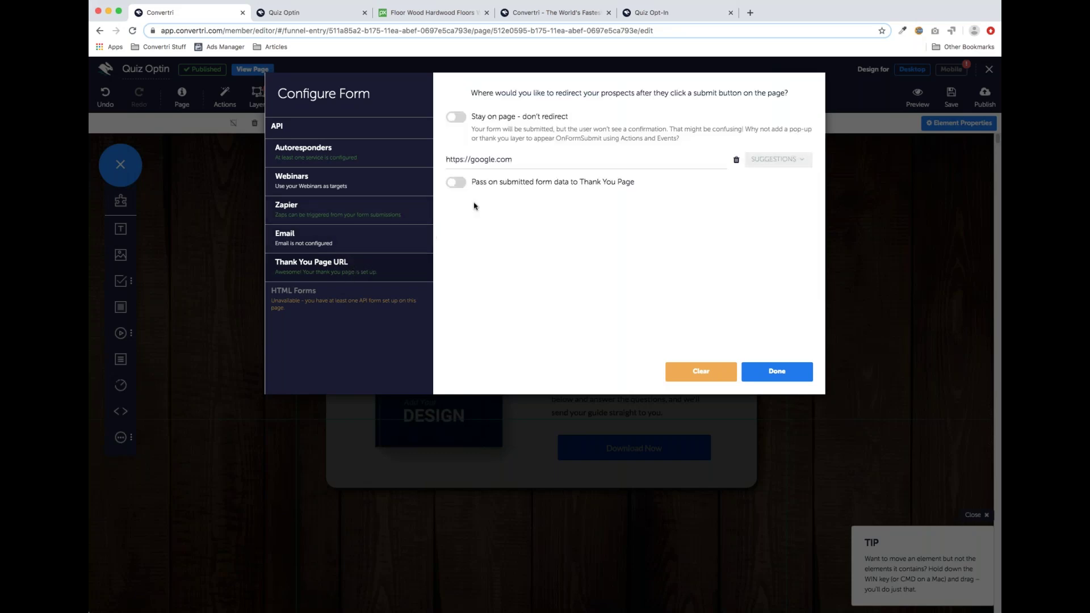
click(461, 189)
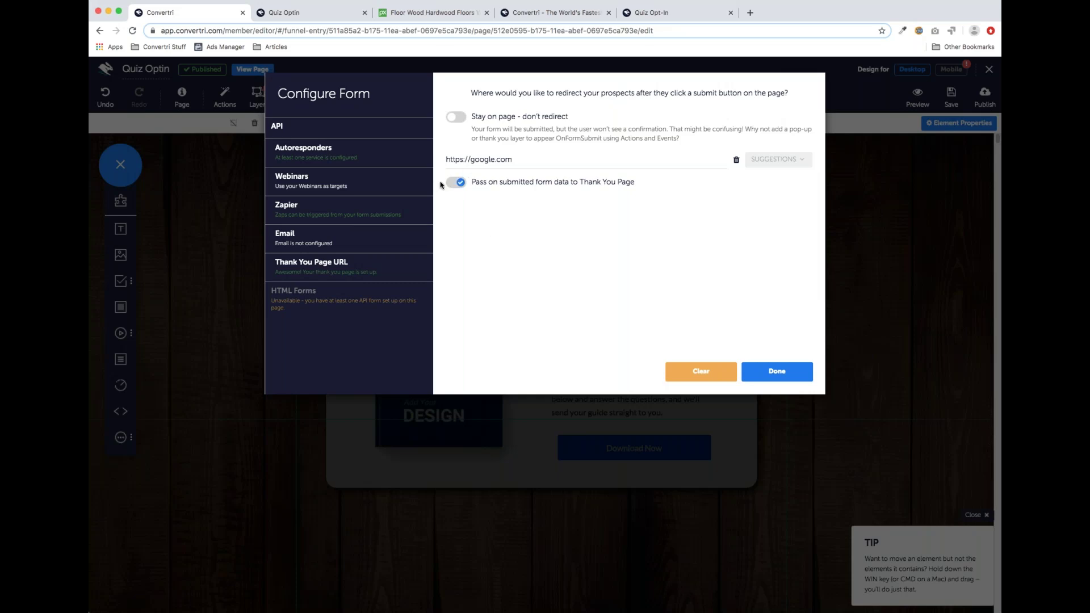
click(443, 183)
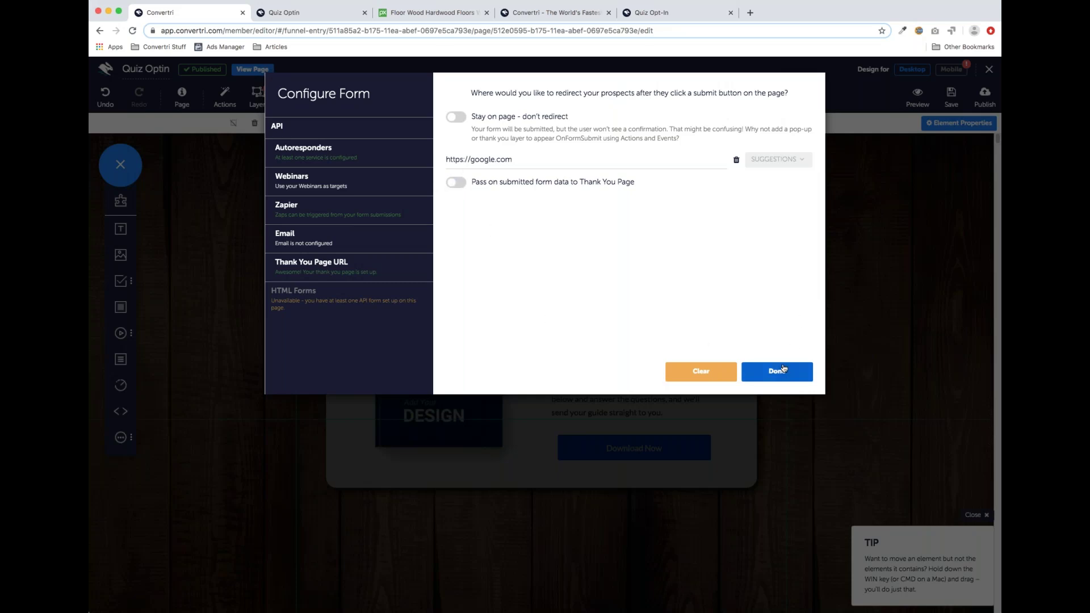
click(784, 369)
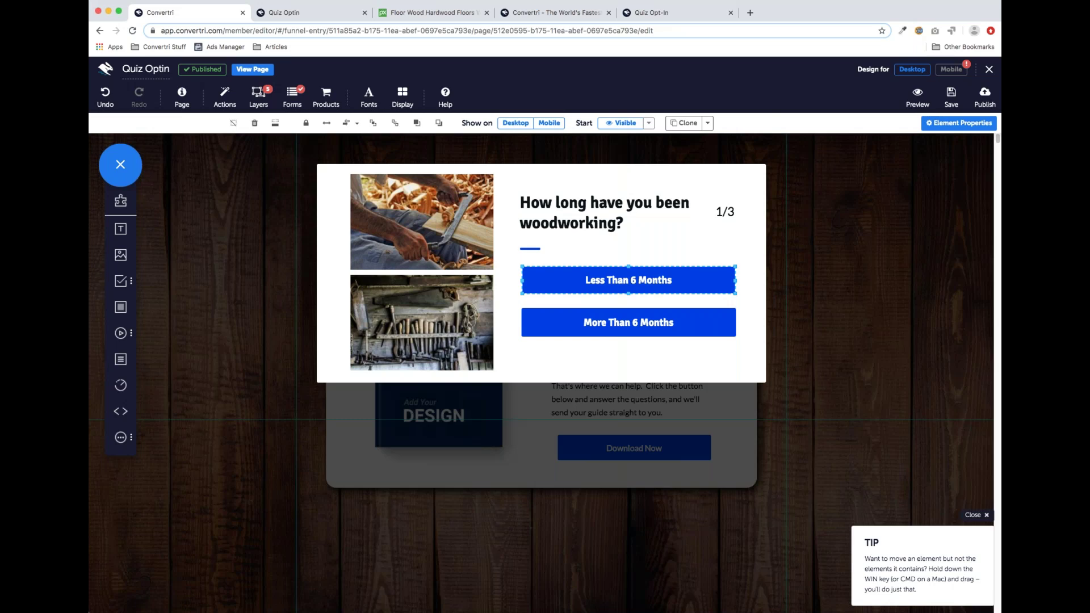
Add a dropdown form element below the "More Than 6 Months" button and widen it to roughly the button's width.
click(574, 324)
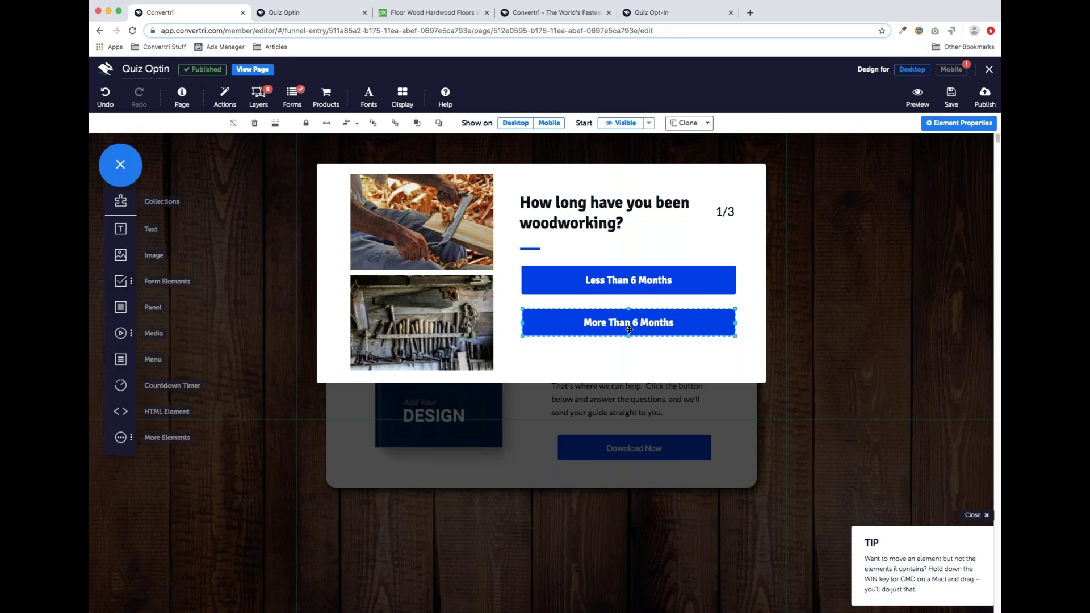
click(129, 282)
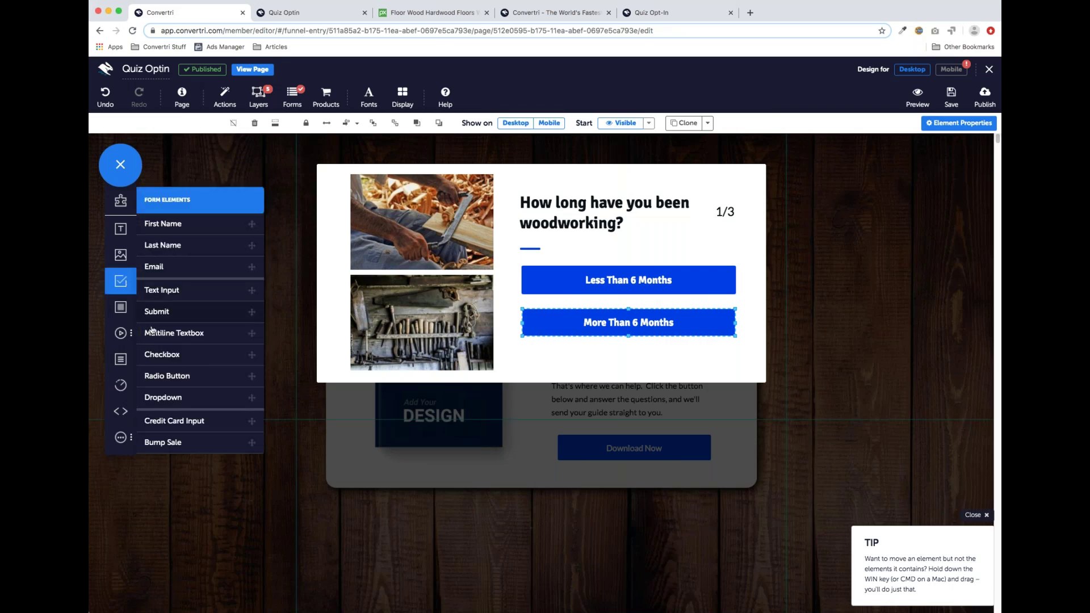
drag(161, 399, 564, 359)
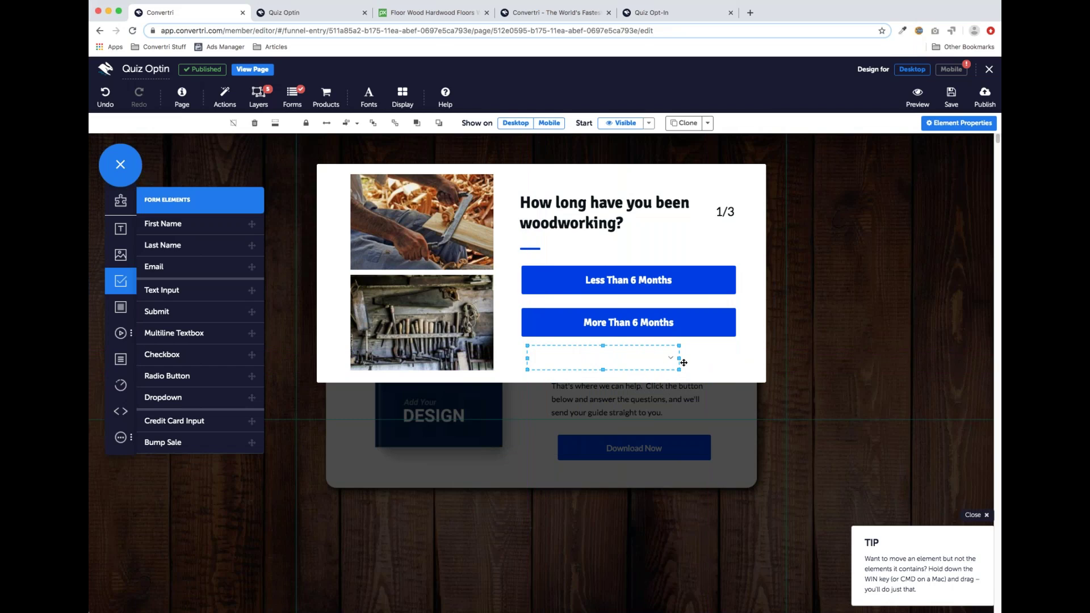
drag(680, 358, 733, 358)
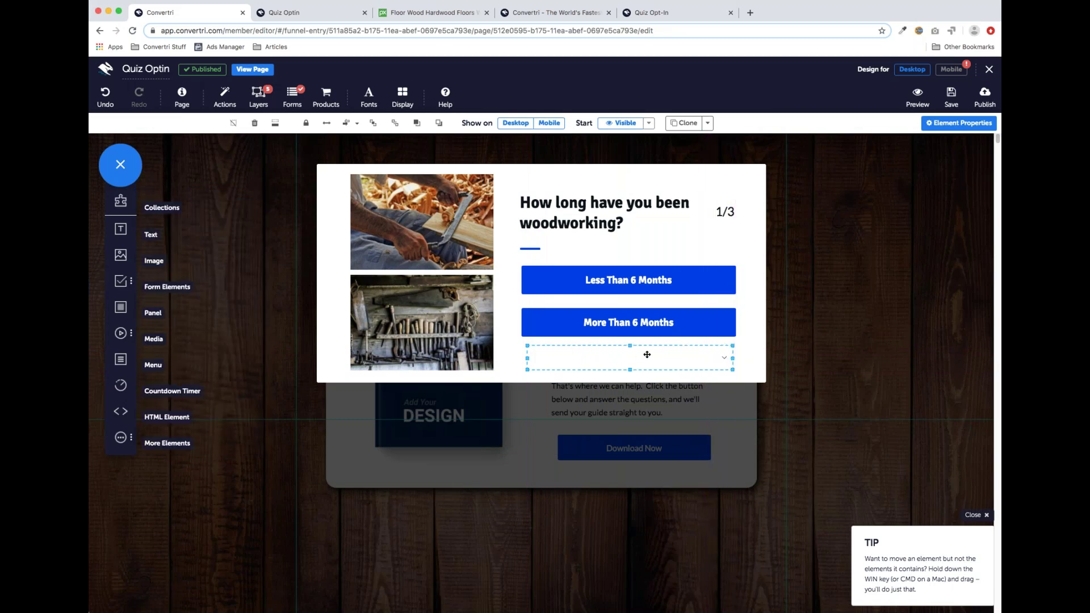
Add "Less than 6 months" as the first custom option of the new dropdown, leaving the option name empty.
click(933, 127)
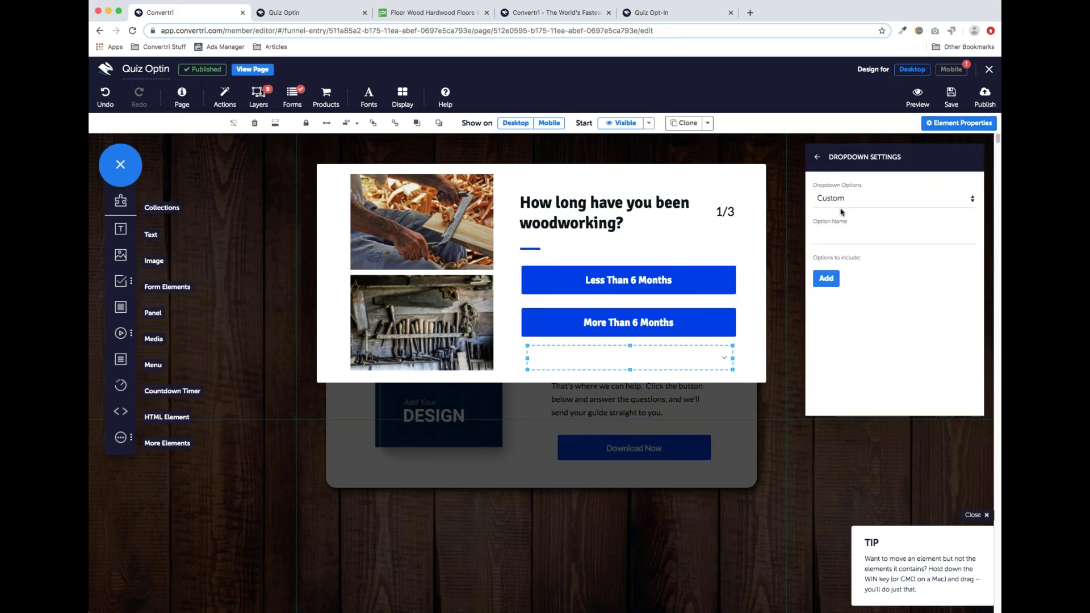
click(838, 237)
text(Less than 6 months)
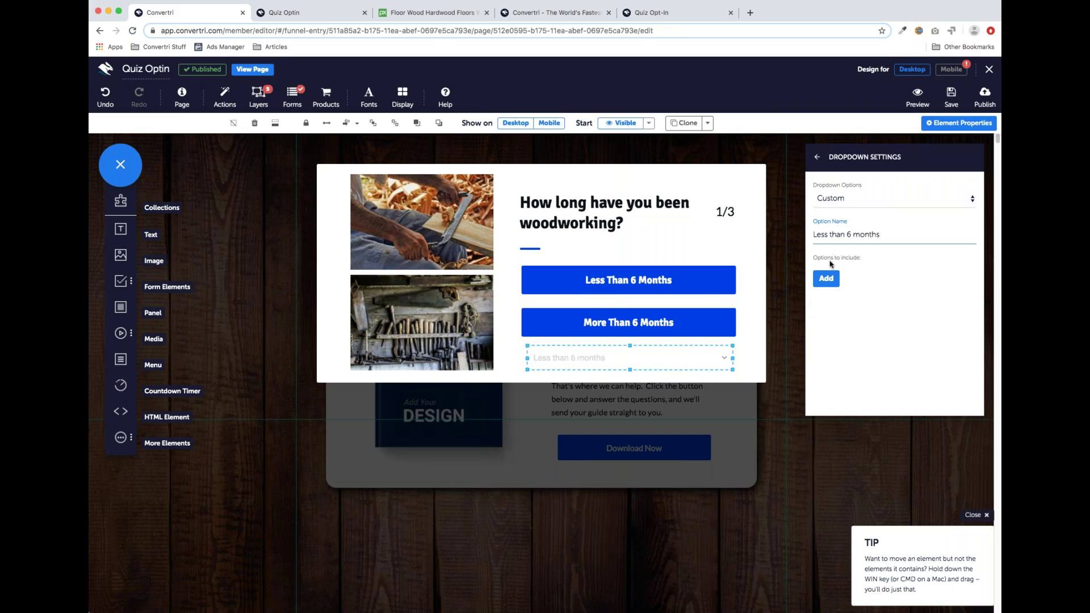
click(828, 279)
drag(875, 237, 812, 237)
key(super+x)
click(845, 292)
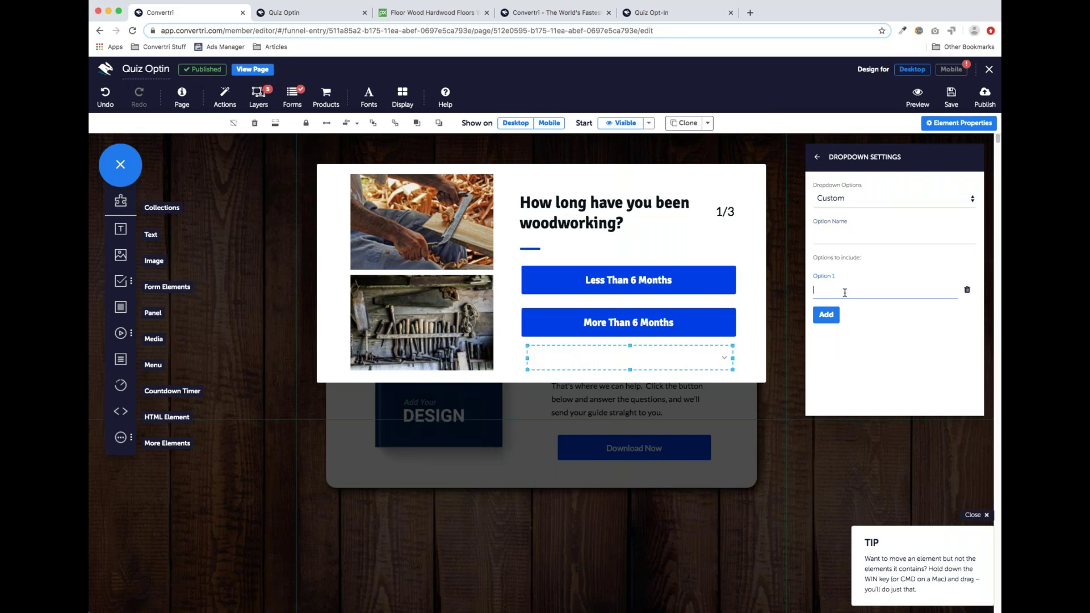
key(super+v)
Add "More than 6 months" as the dropdown's second option.
click(832, 317)
click(837, 327)
text(M)
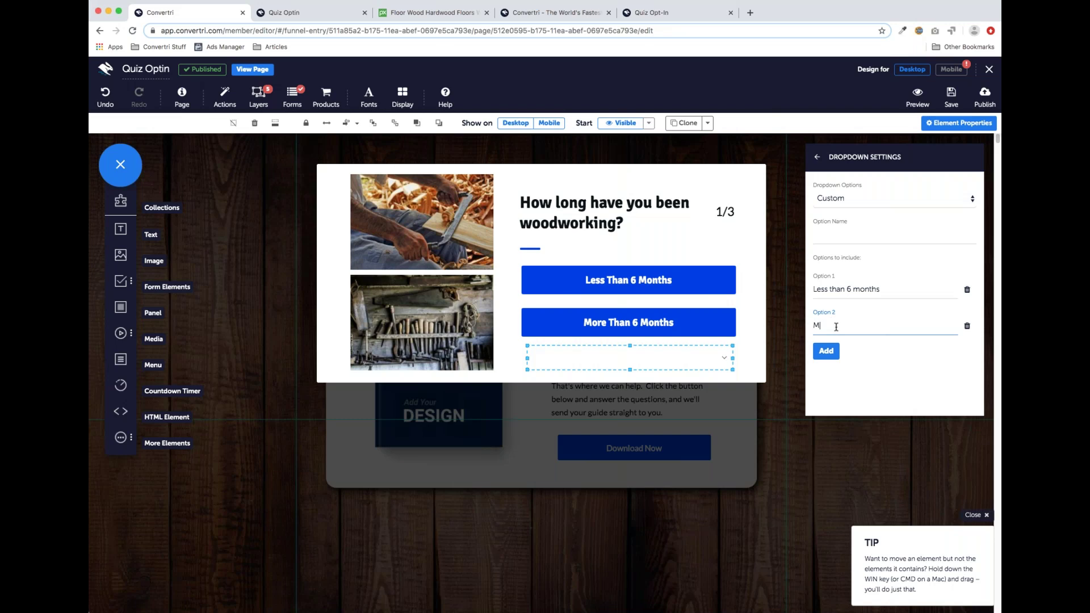
text(ore than 6)
text(months)
Set the dropdown's option name to "How long have you been woodworking?" and align its left edge with the answer buttons.
click(847, 233)
text(How long h)
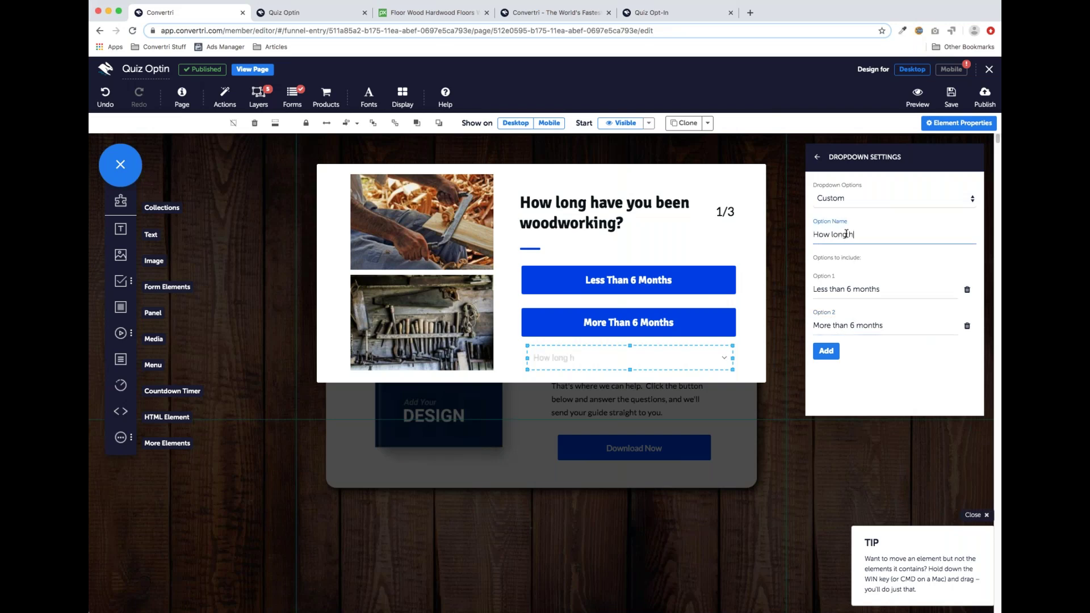
text(ave you been woodworking?)
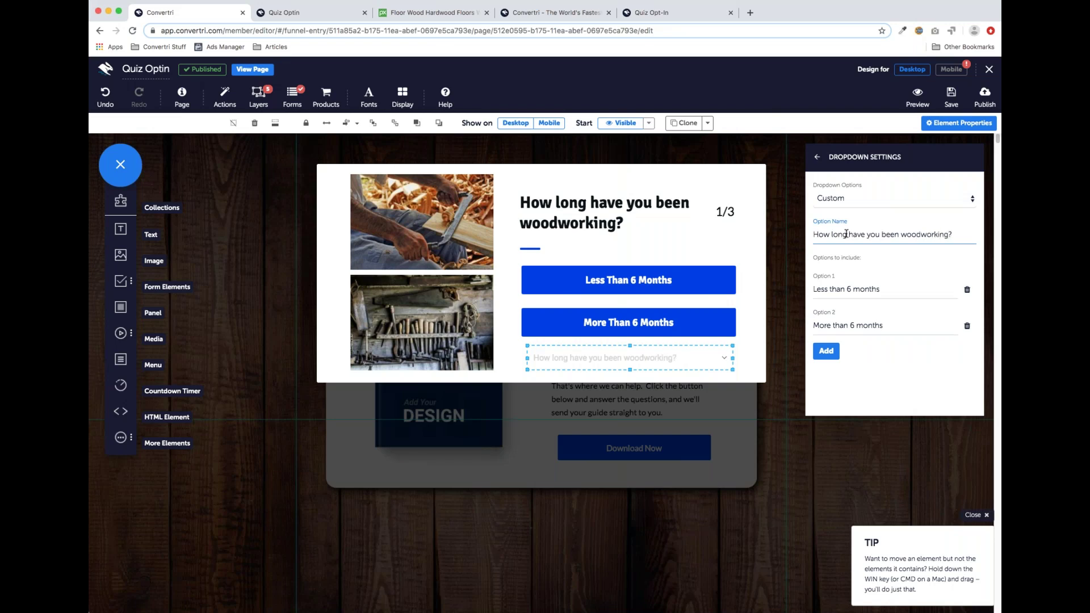
click(667, 351)
drag(667, 351, 662, 353)
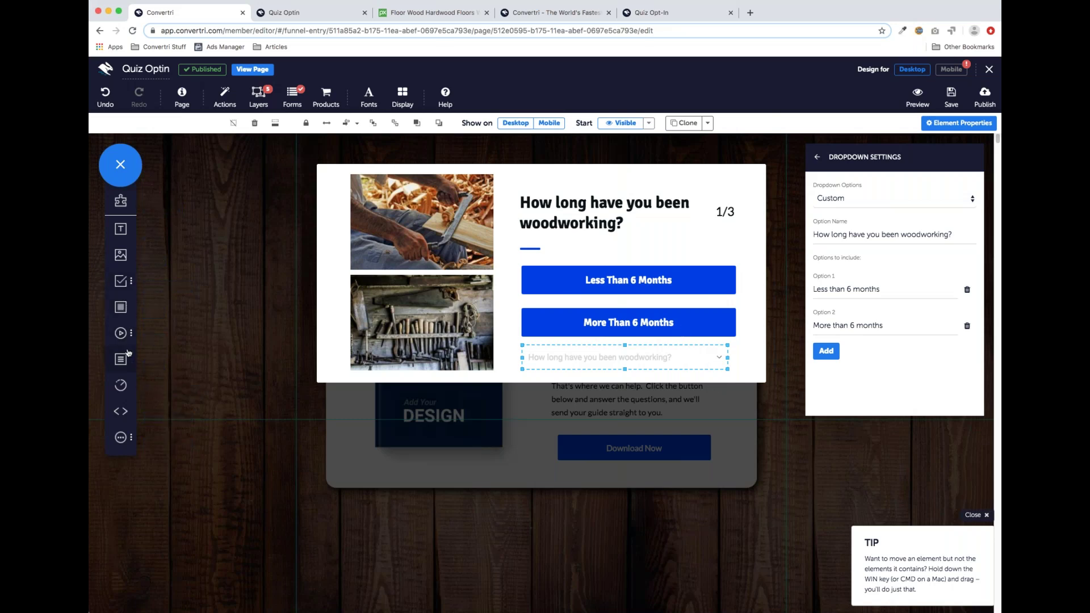
Add a Submit button directly below the dropdown, aligned with it and stretched to the same width.
mouse_move(126, 339)
mouse_move(123, 285)
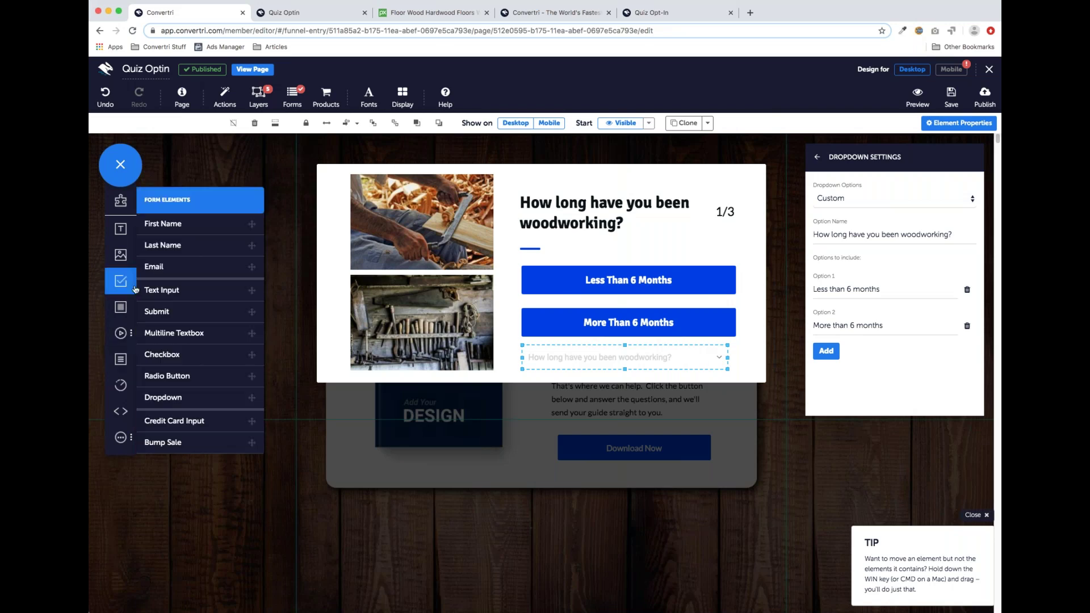
drag(150, 316, 427, 402)
click(119, 279)
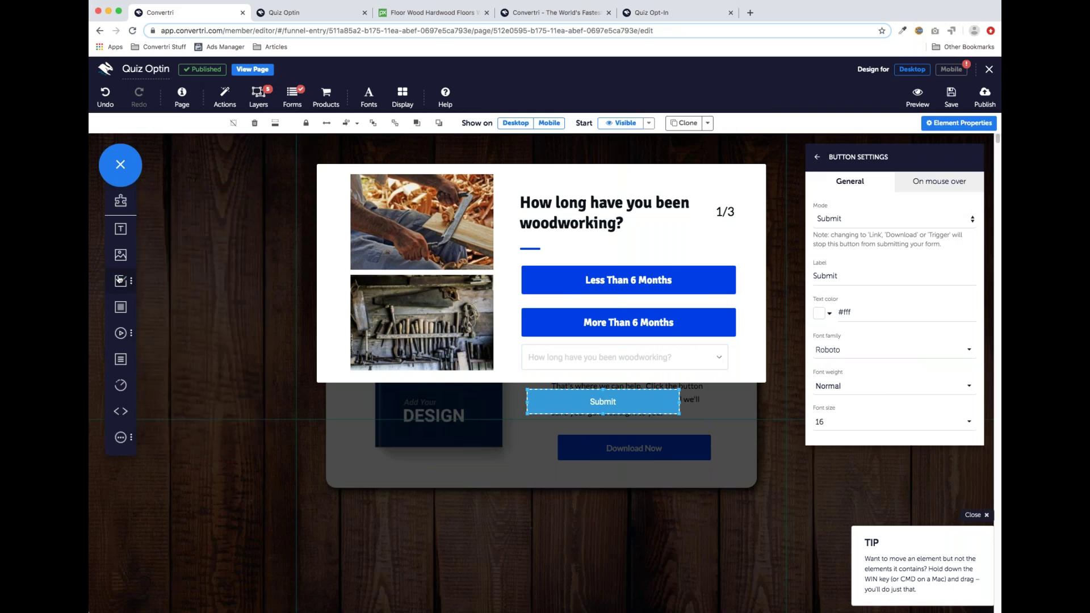
drag(550, 399, 548, 387)
drag(674, 390, 728, 392)
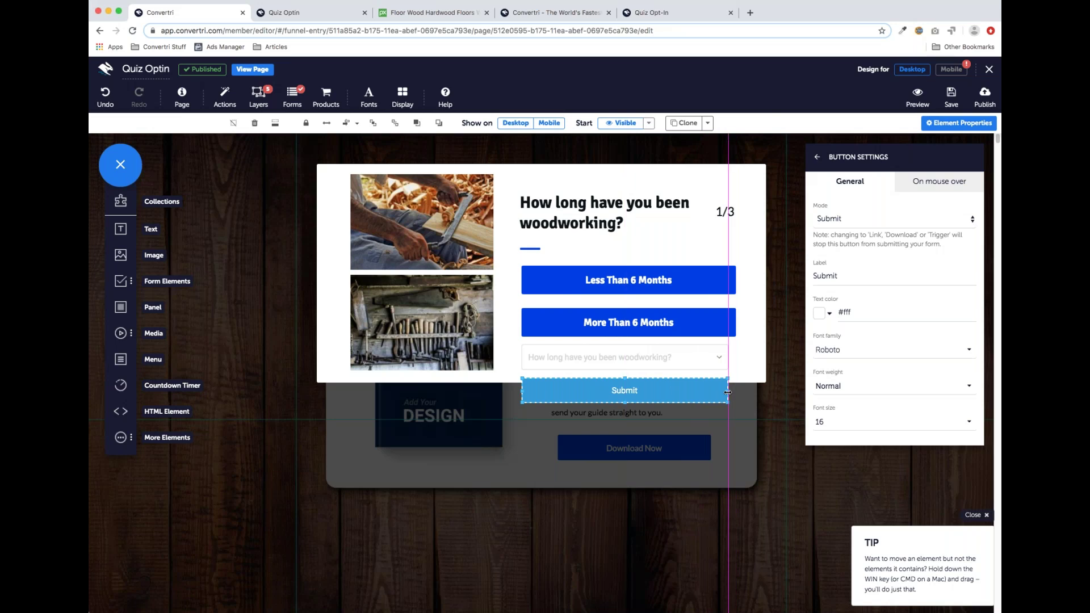
drag(594, 396, 595, 395)
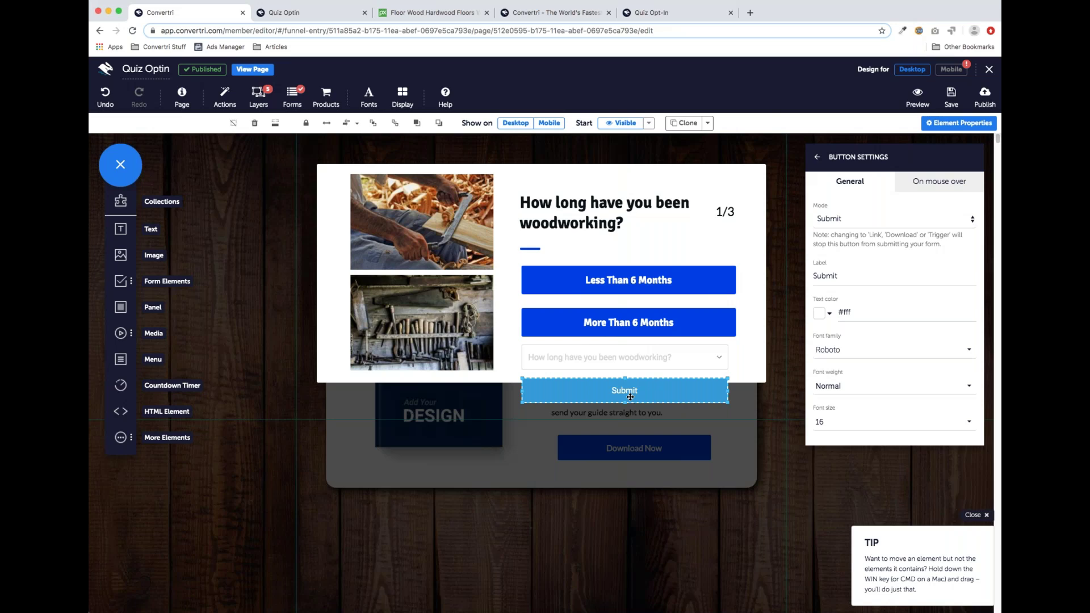
Examine the field types that can be assigned to the woodworking dropdown, leaving the assignment at [None].
click(672, 362)
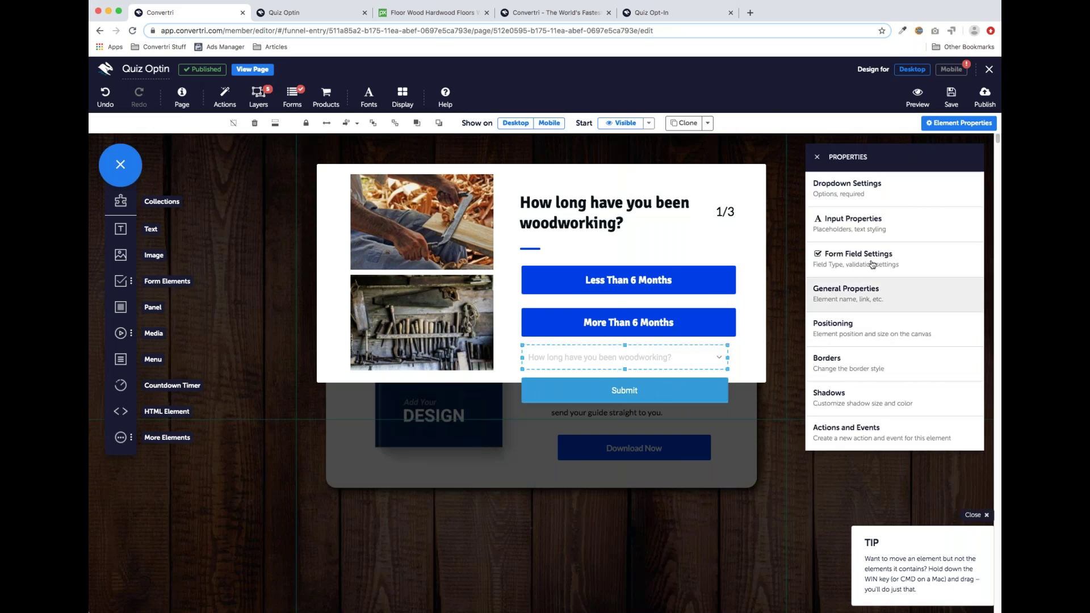
click(867, 261)
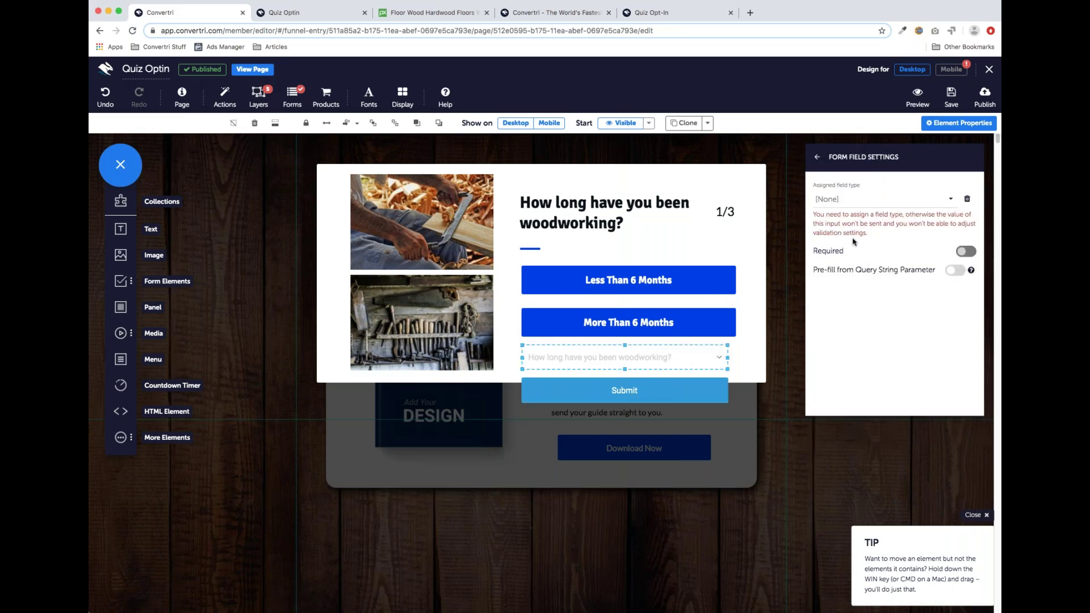
click(845, 204)
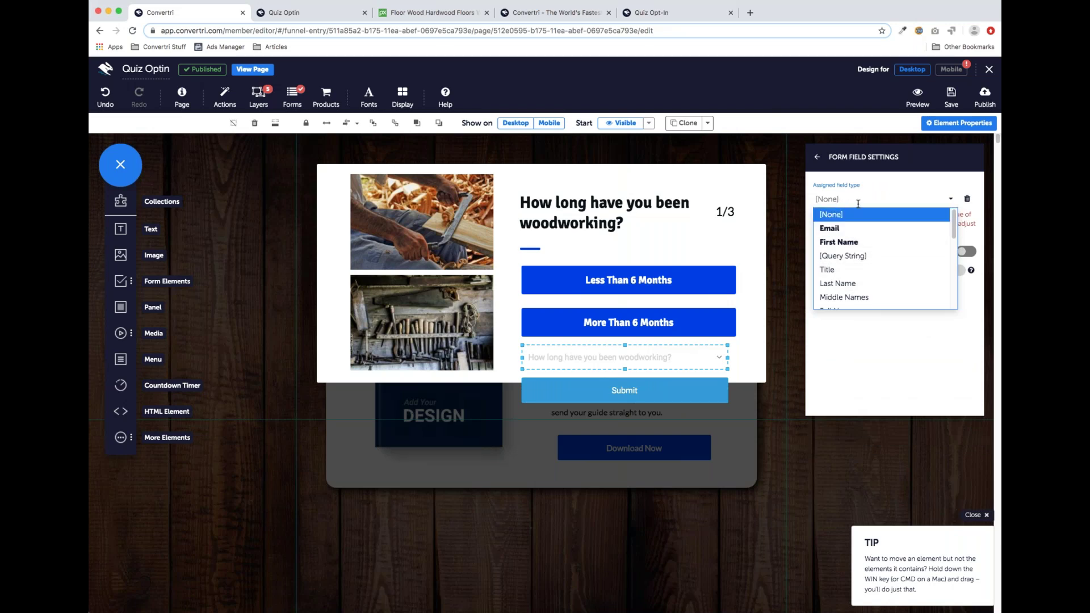
click(866, 215)
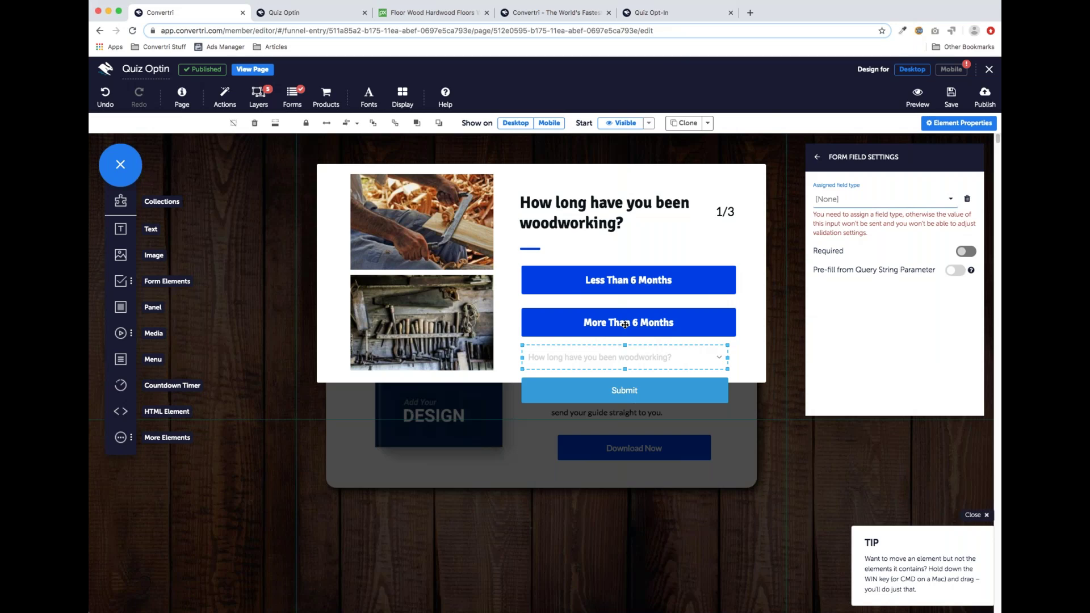
Delete the woodworking dropdown together with the Submit button below it.
click(605, 363)
click(602, 388)
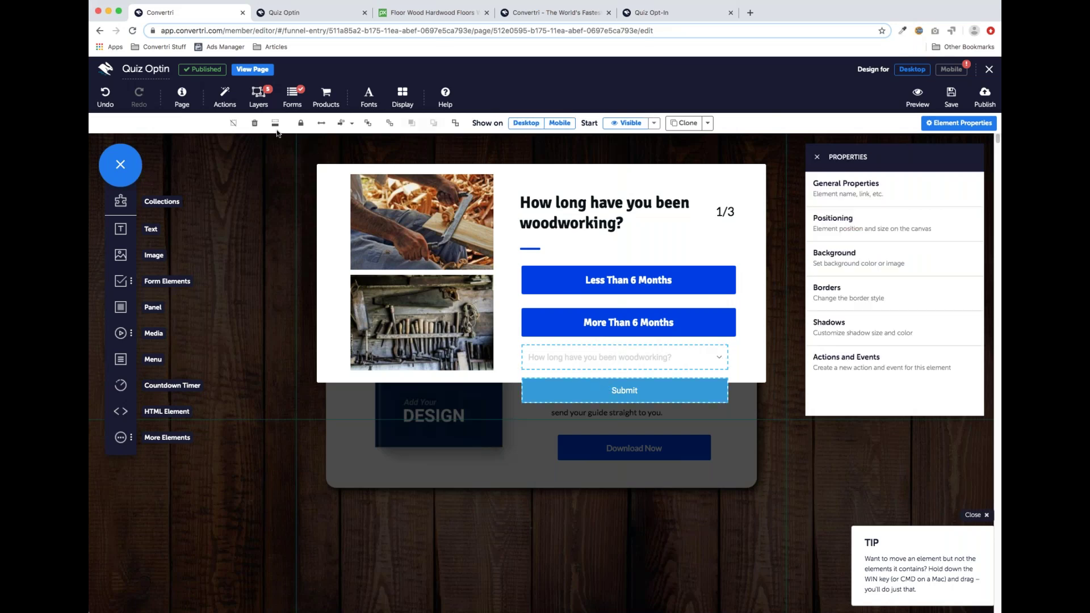
click(255, 123)
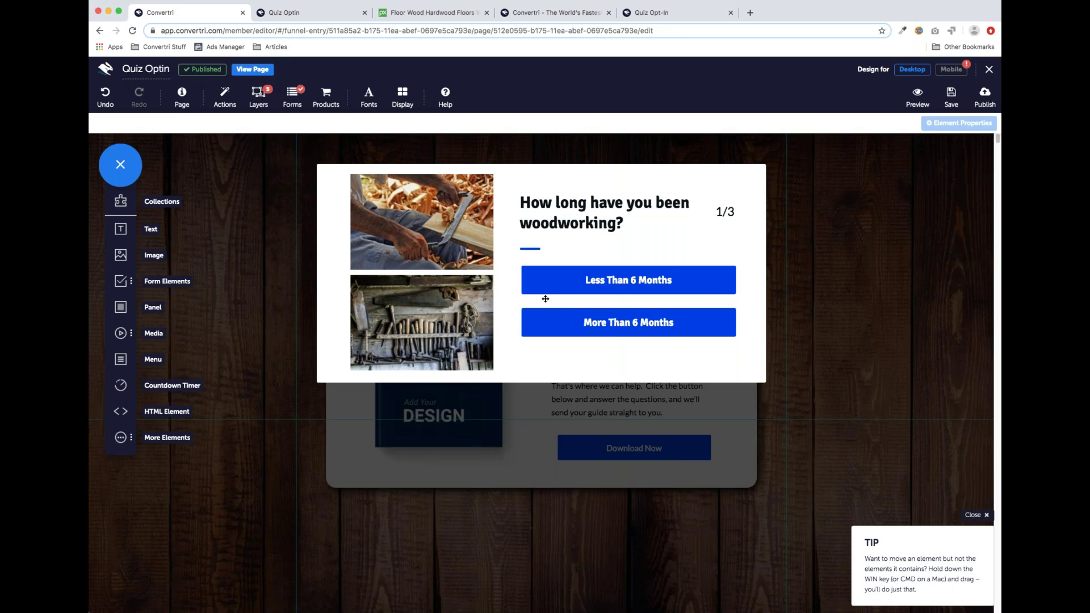
Change the "Less Than 6 Months" button's mode to Link and enable passing on URL parameters.
click(695, 276)
click(887, 230)
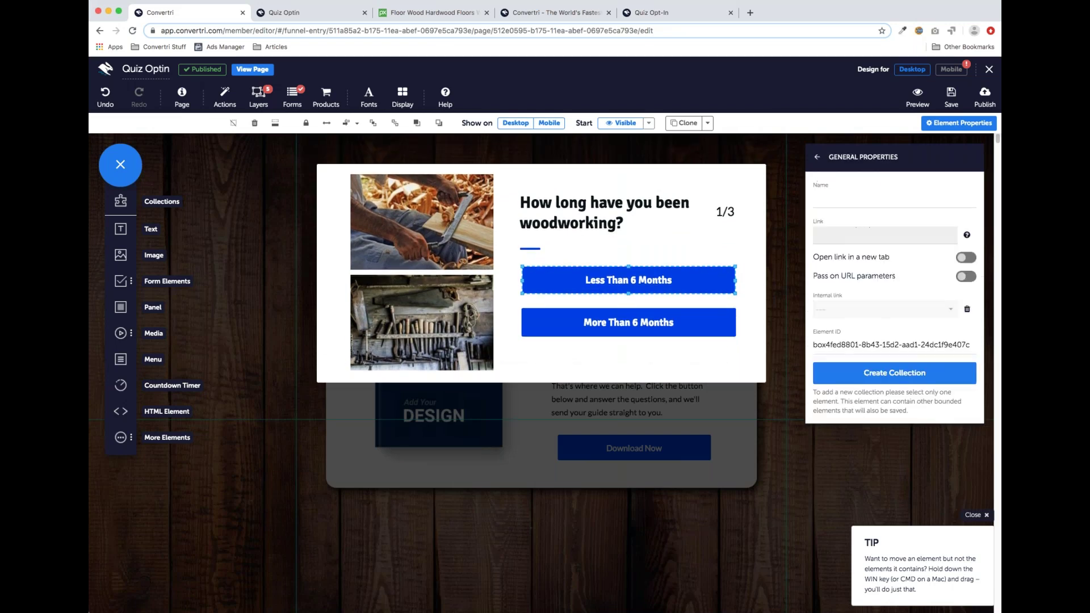
click(816, 158)
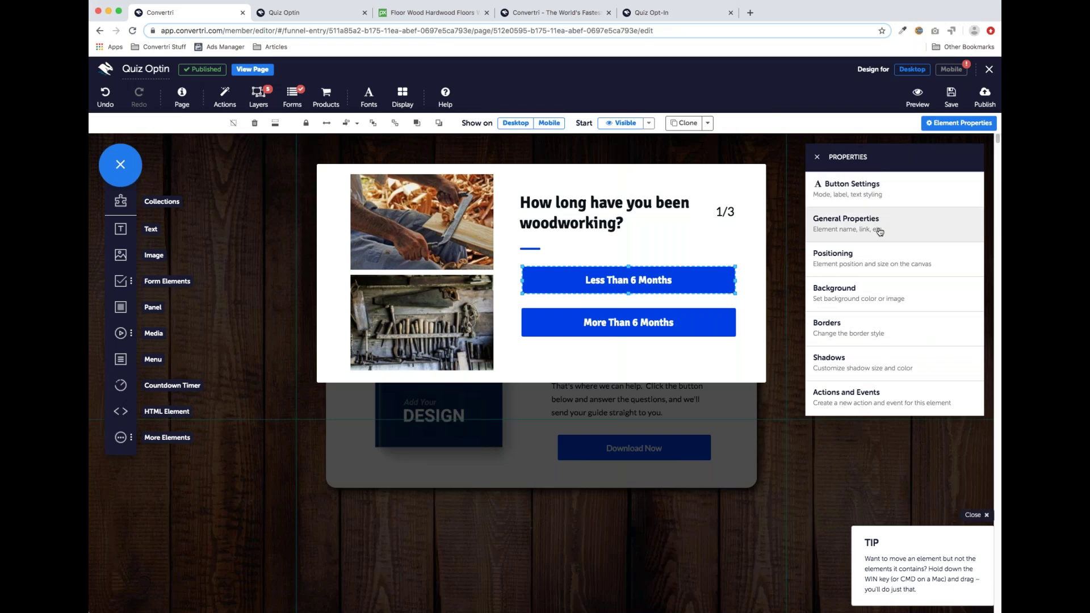
click(891, 199)
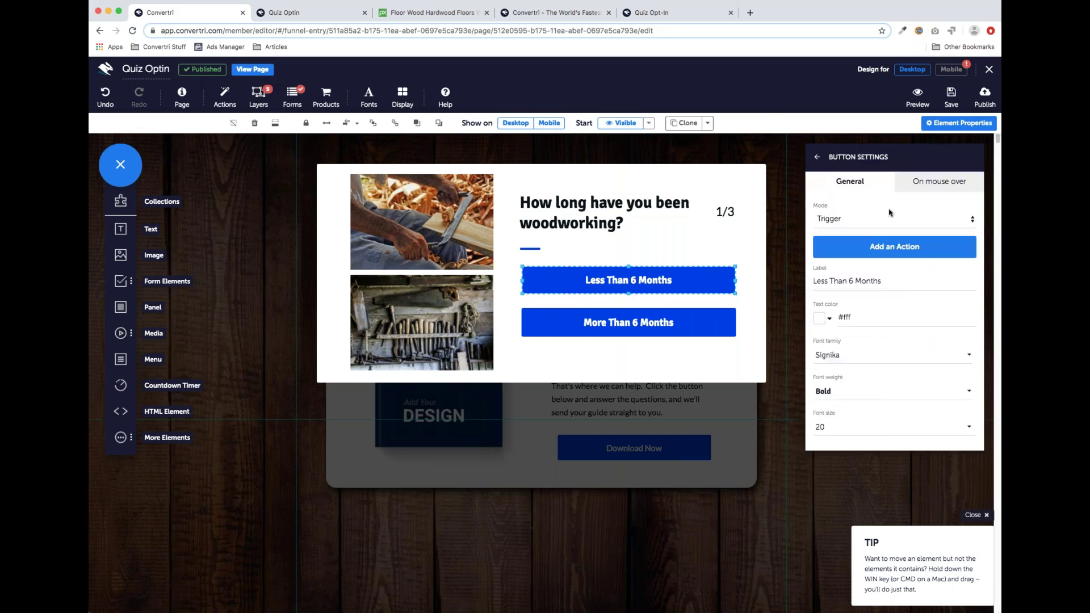
click(893, 224)
click(844, 221)
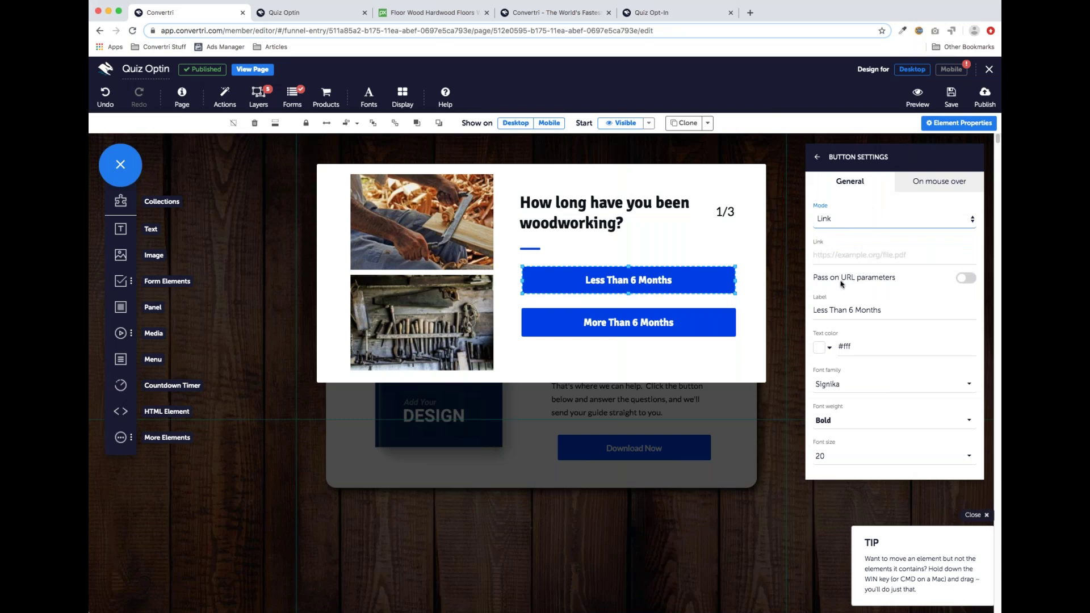
click(966, 279)
Lengthen the short blue divider line under the question slightly and close its properties.
click(531, 247)
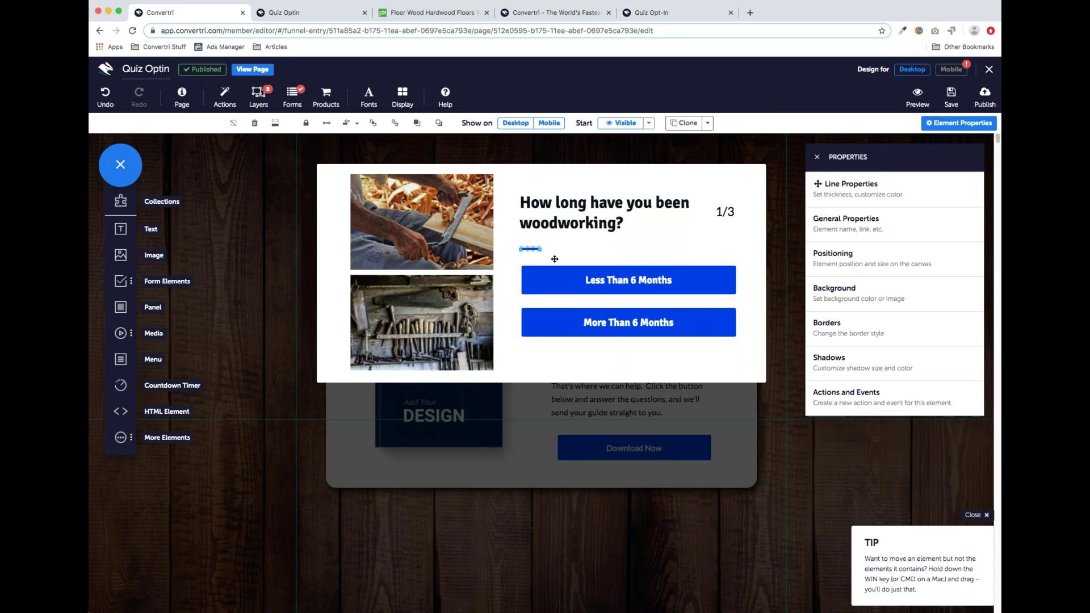
mouse_move(539, 249)
mouse_down()
mouse_move(734, 253)
mouse_move(544, 251)
mouse_up()
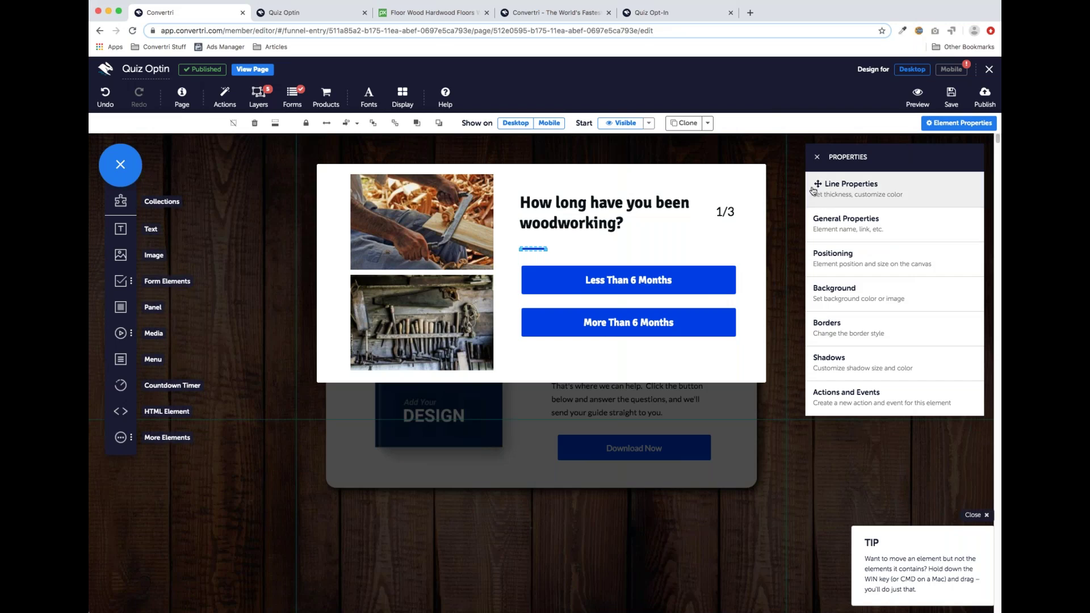
click(819, 159)
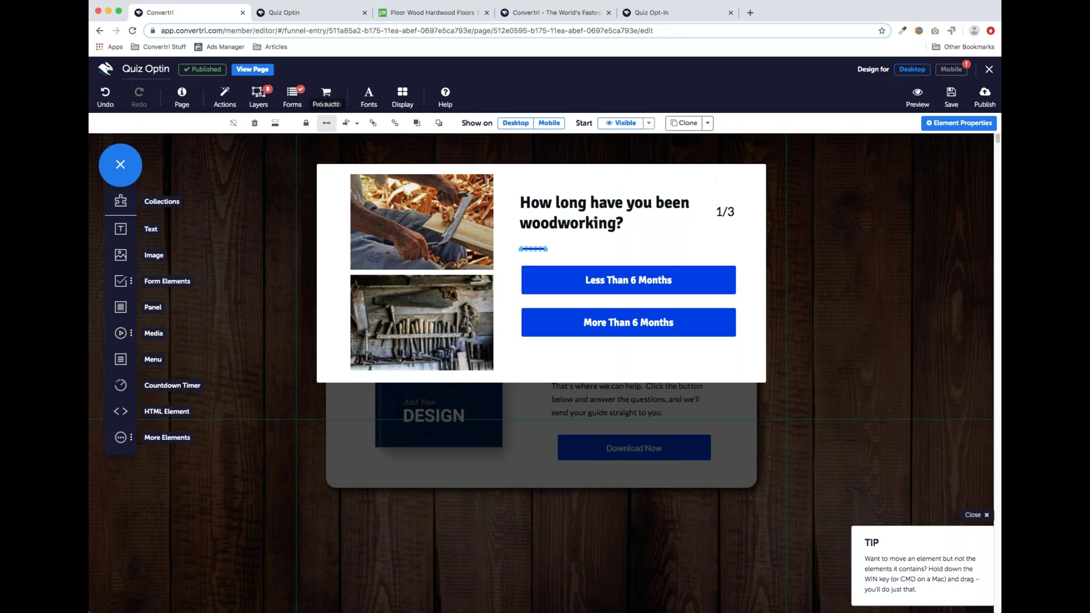
Hide the Q1 layer in the editor to return to the main opt-in card.
click(261, 104)
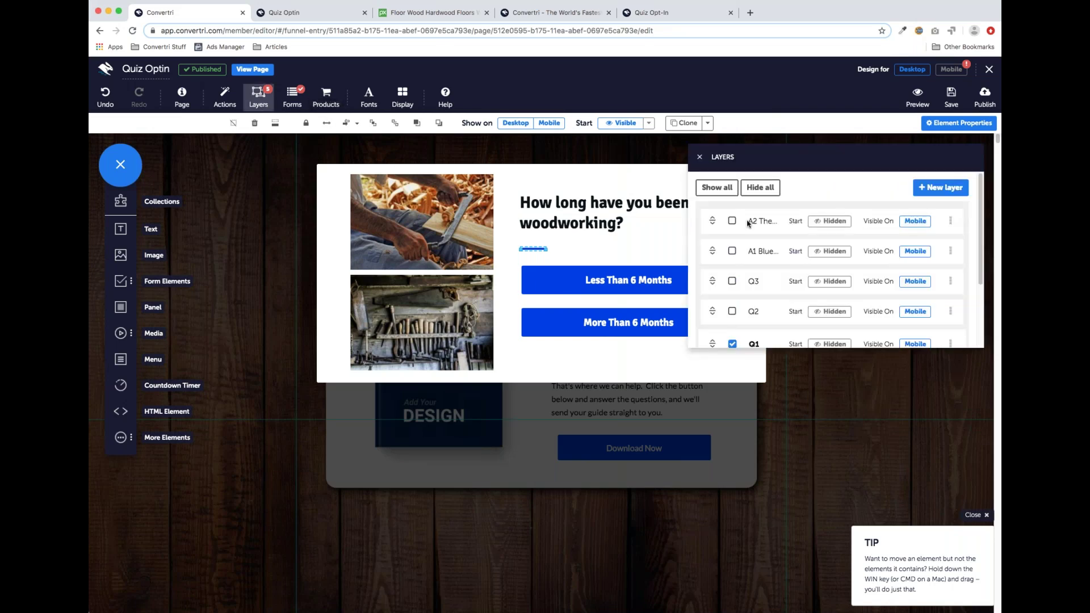
click(733, 341)
click(699, 157)
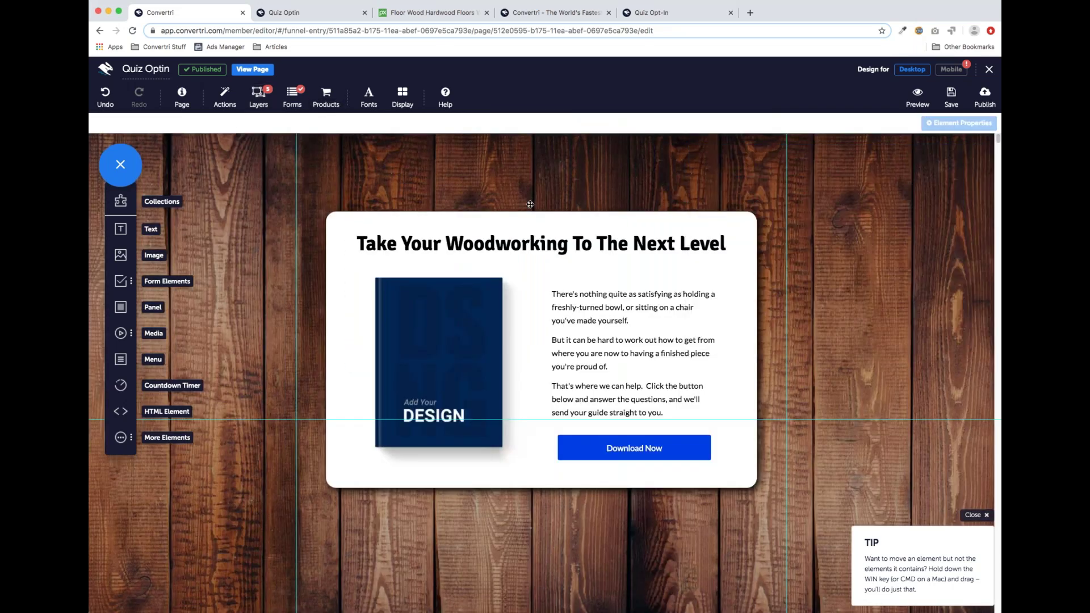
Replace the card's headline text with "convertri.com?source=fb".
click(529, 243)
drag(728, 243, 358, 235)
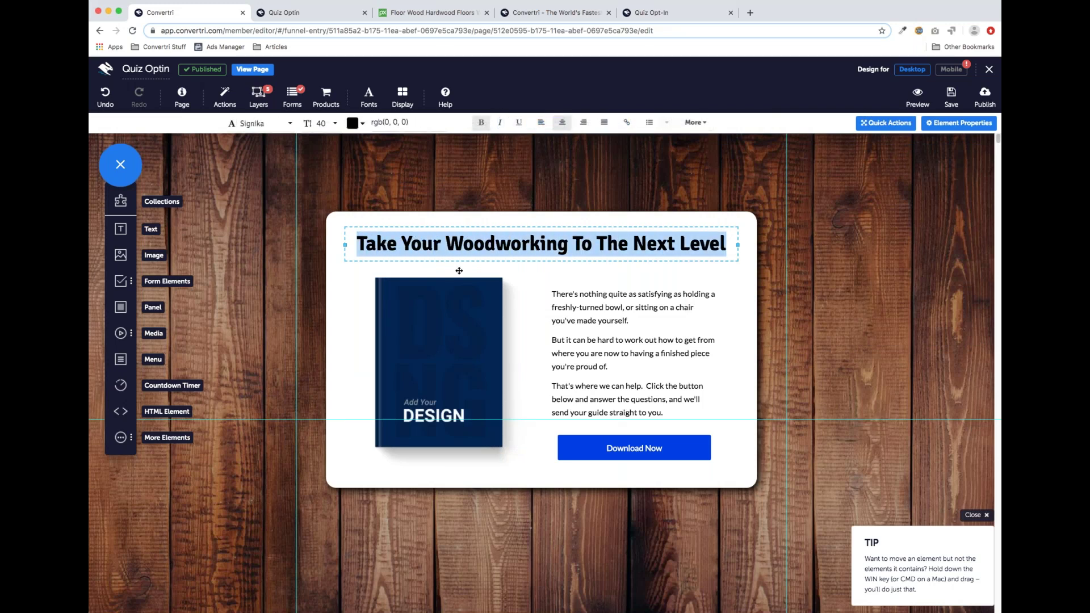
text(convertri.com)
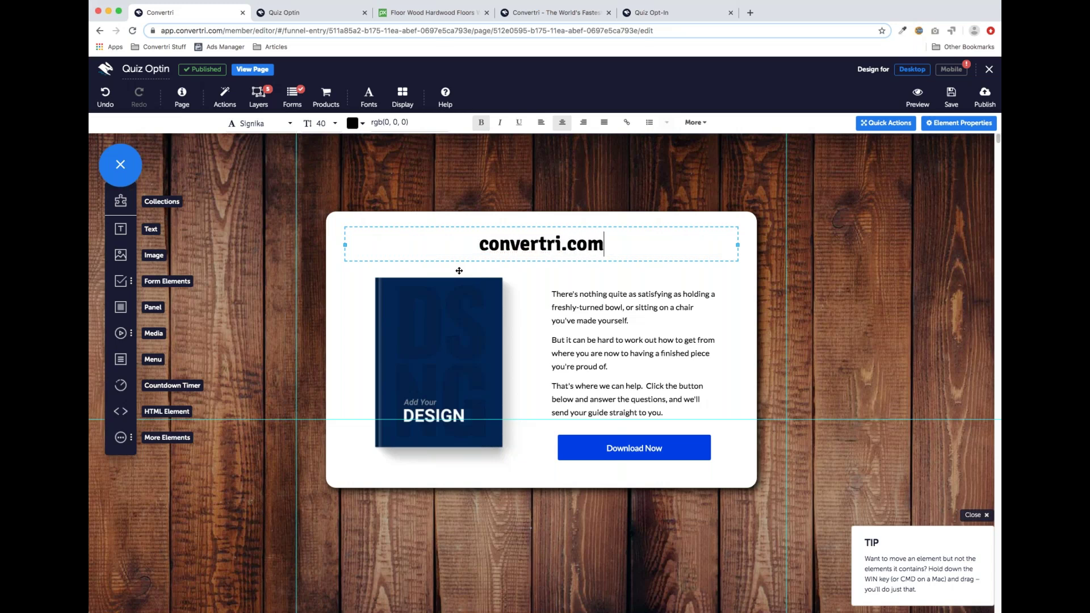
text(?source=fb)
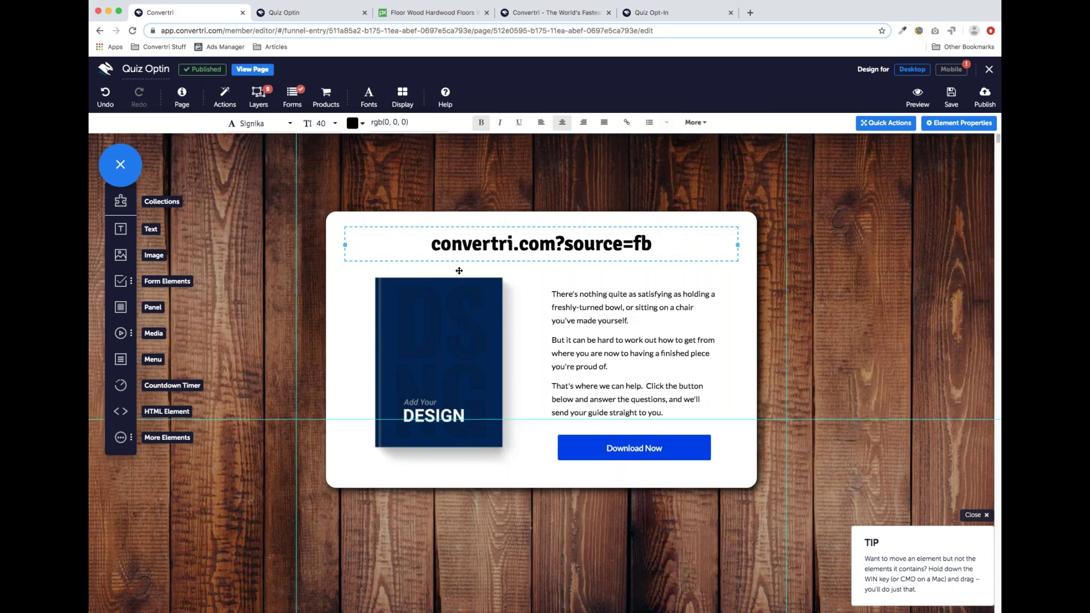
Highlight the "source=fb" parameter in the headline and its value "fb" for inspection.
drag(564, 244, 653, 244)
click(565, 244)
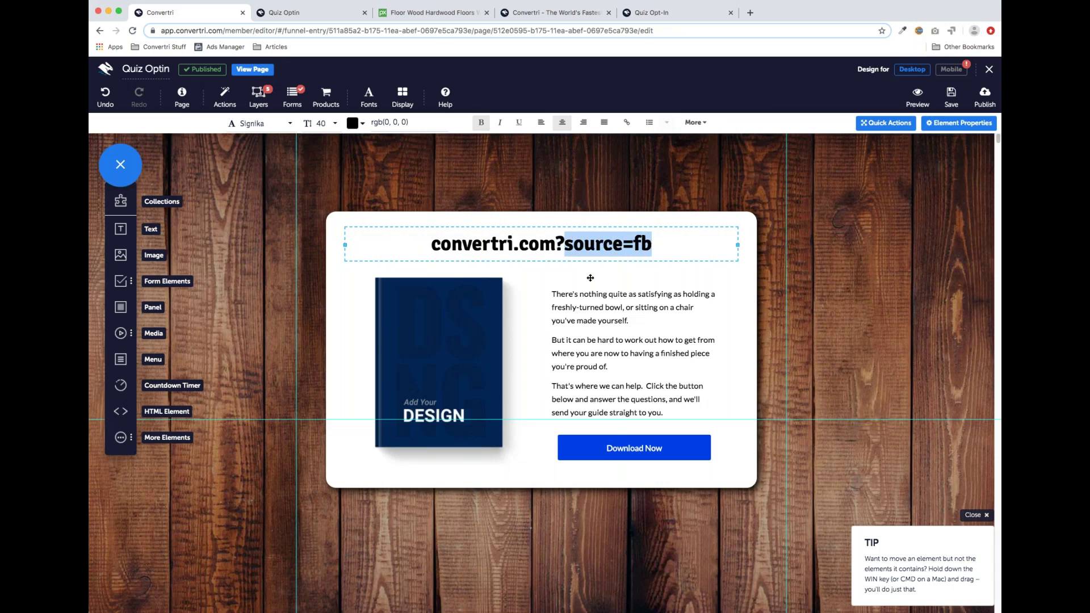
click(628, 246)
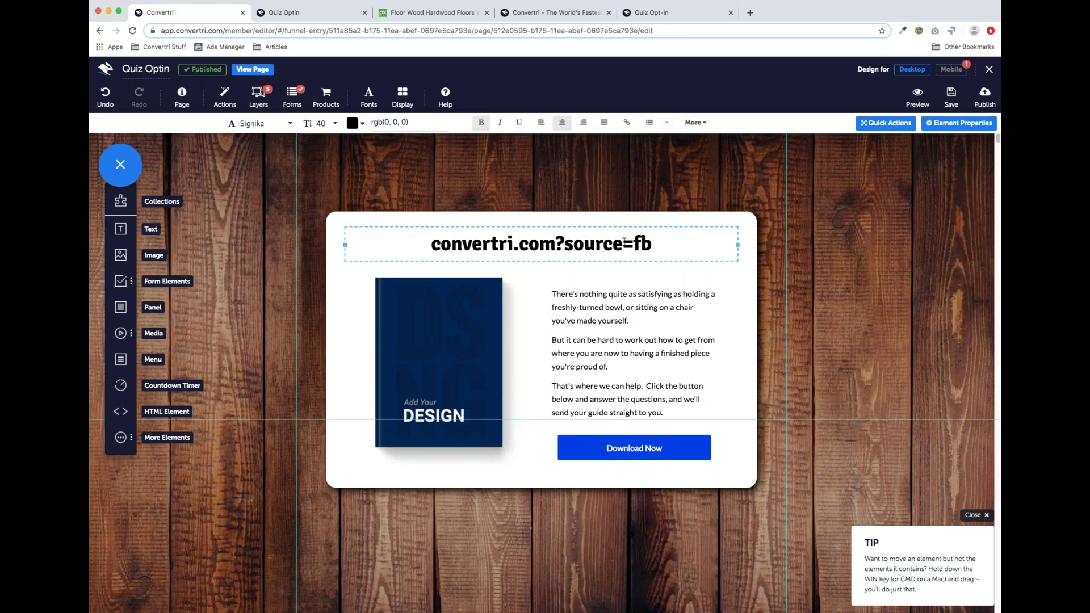
drag(634, 244, 649, 248)
click(660, 250)
Enable passing on URL parameters in the headline element's general properties.
click(760, 215)
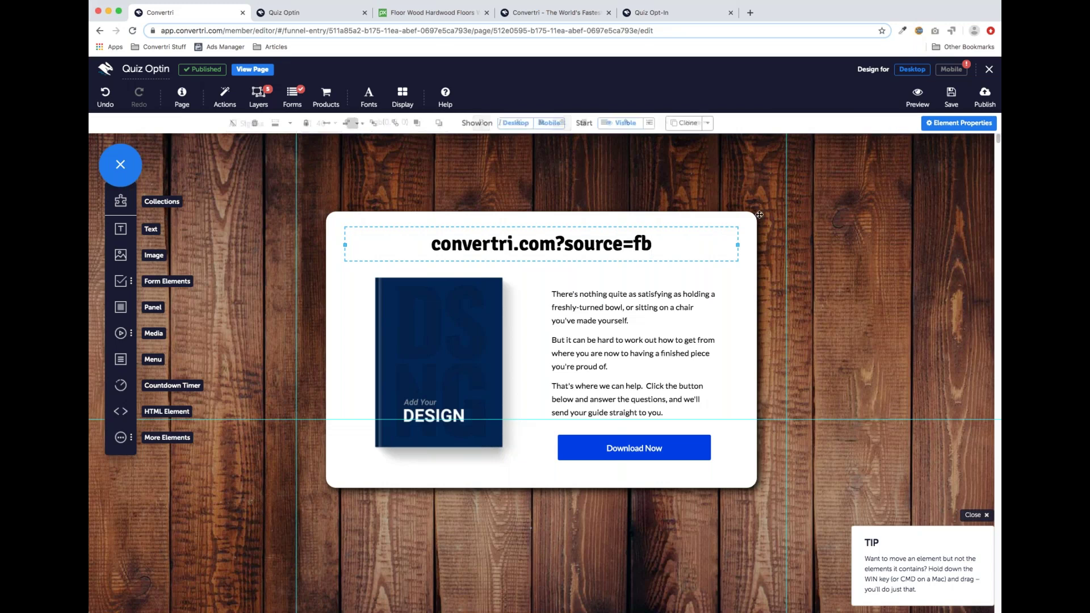
click(956, 126)
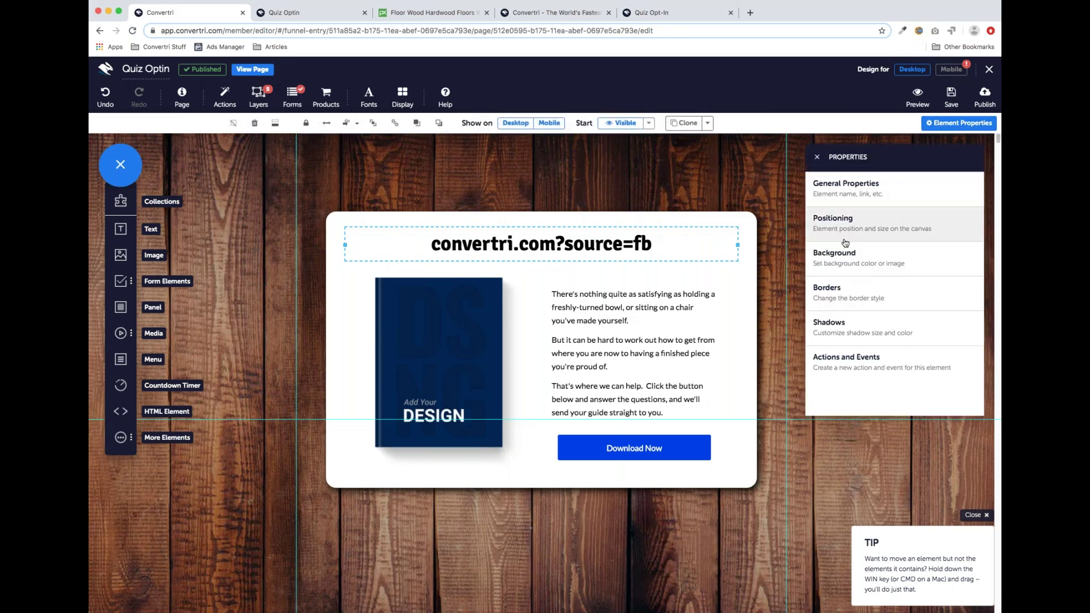
click(849, 195)
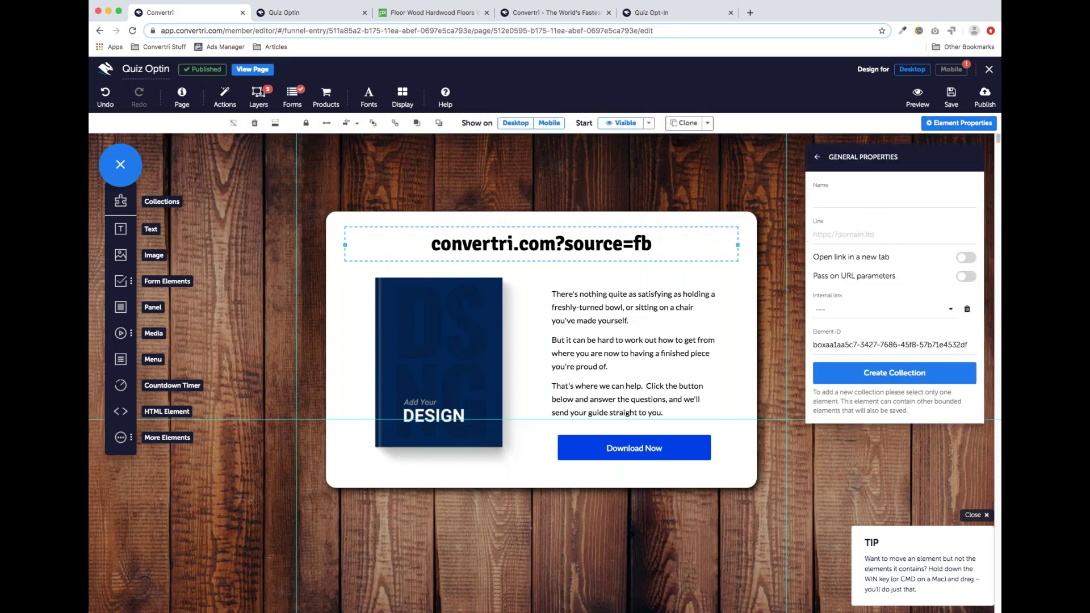
click(964, 280)
Look at the custom scripts section of the page settings and close the settings without adding a script.
click(182, 100)
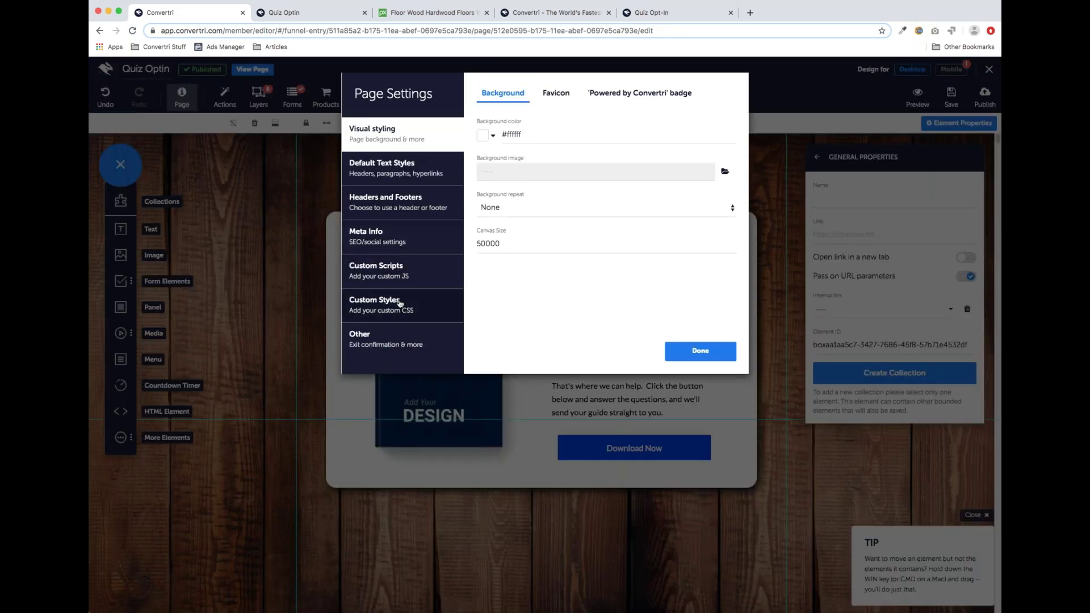
click(397, 278)
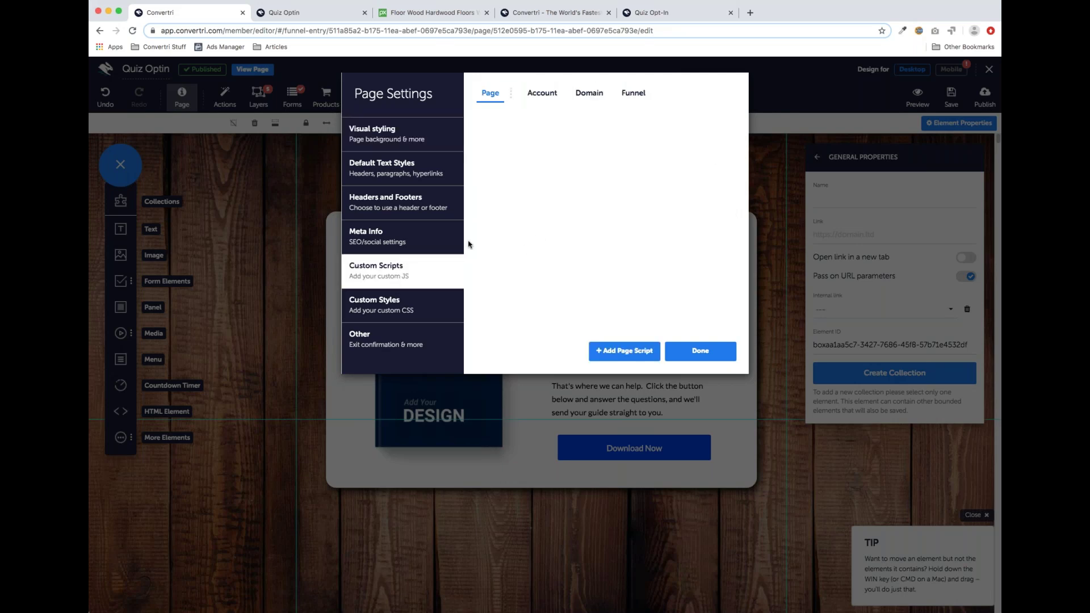
click(685, 353)
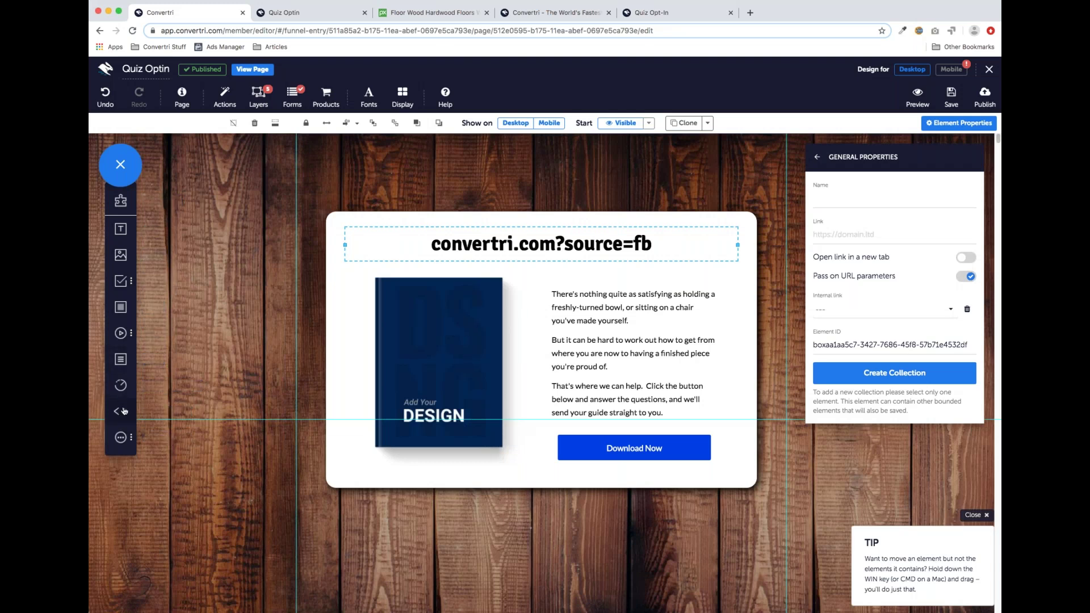
Try placing an HTML element over the card's upper-left corner and delete it again.
drag(118, 415, 236, 281)
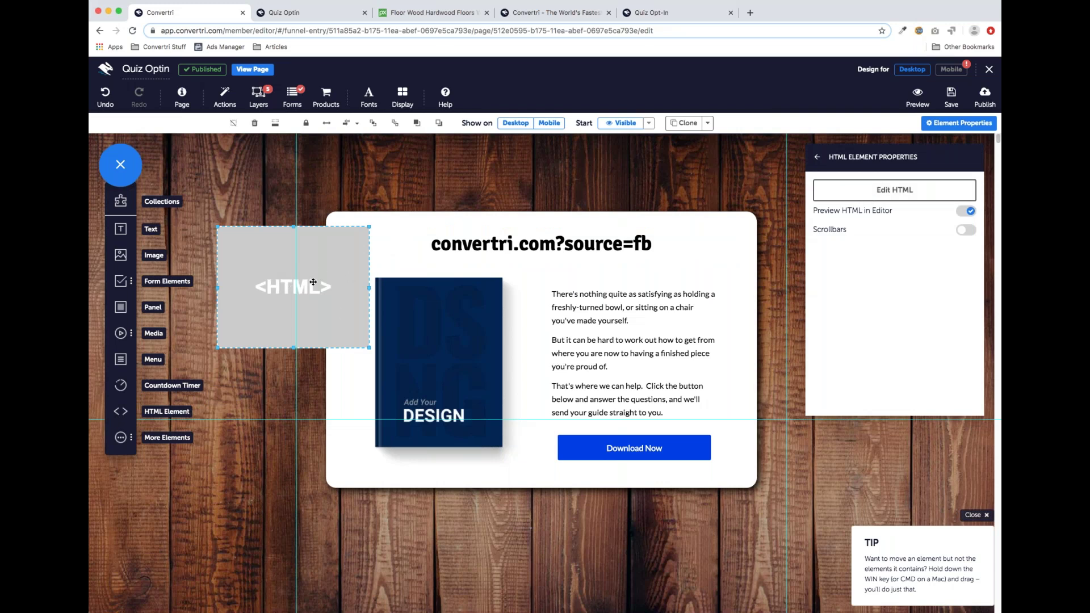
drag(264, 320, 268, 195)
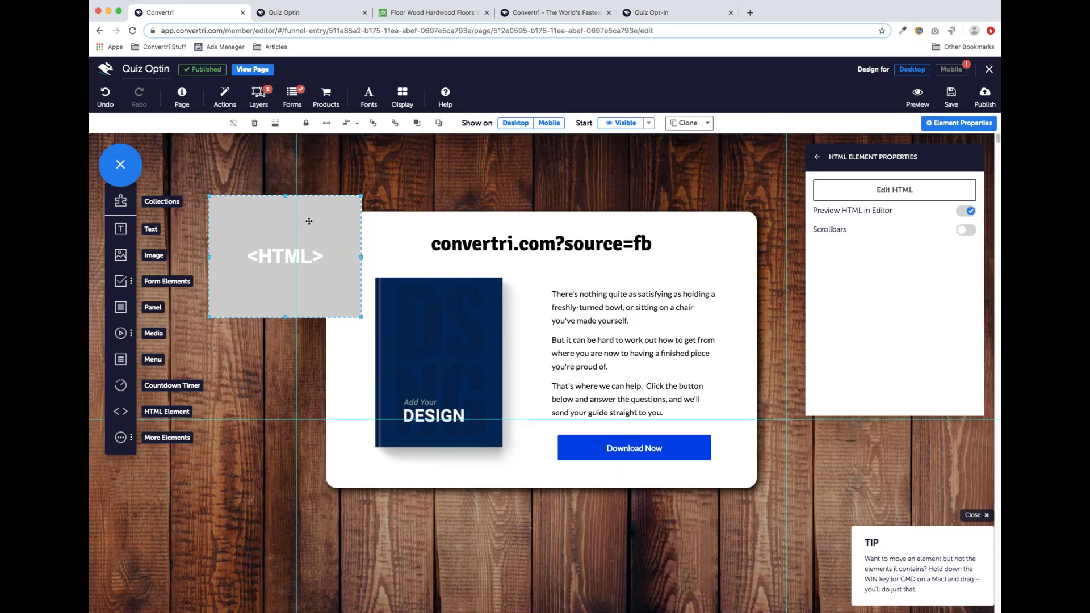
click(255, 123)
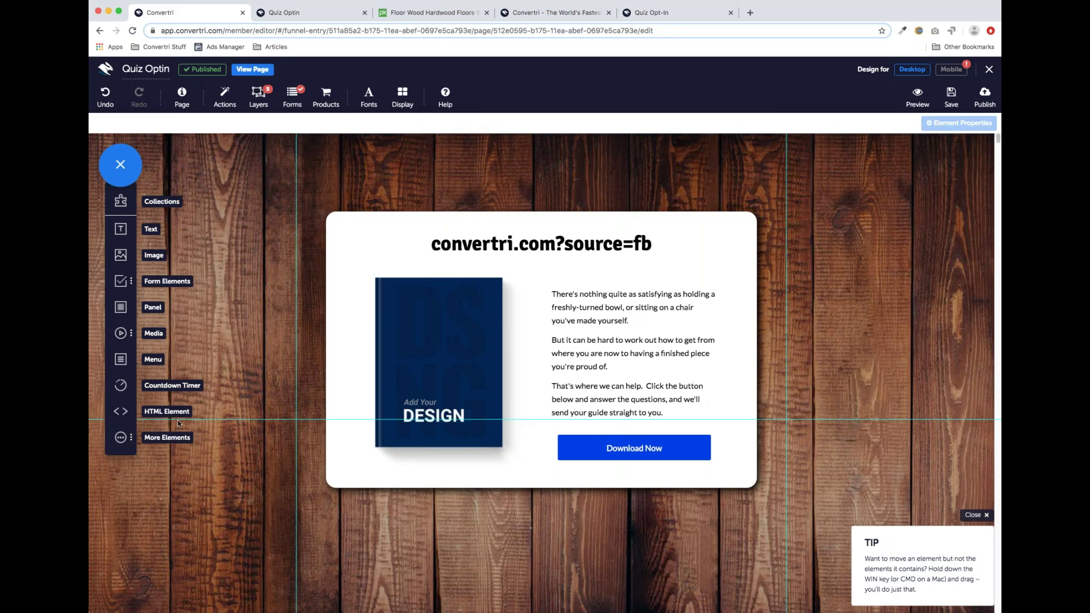
Try placing a Quizitri Quiz element over the opt-in card and delete it again.
click(121, 440)
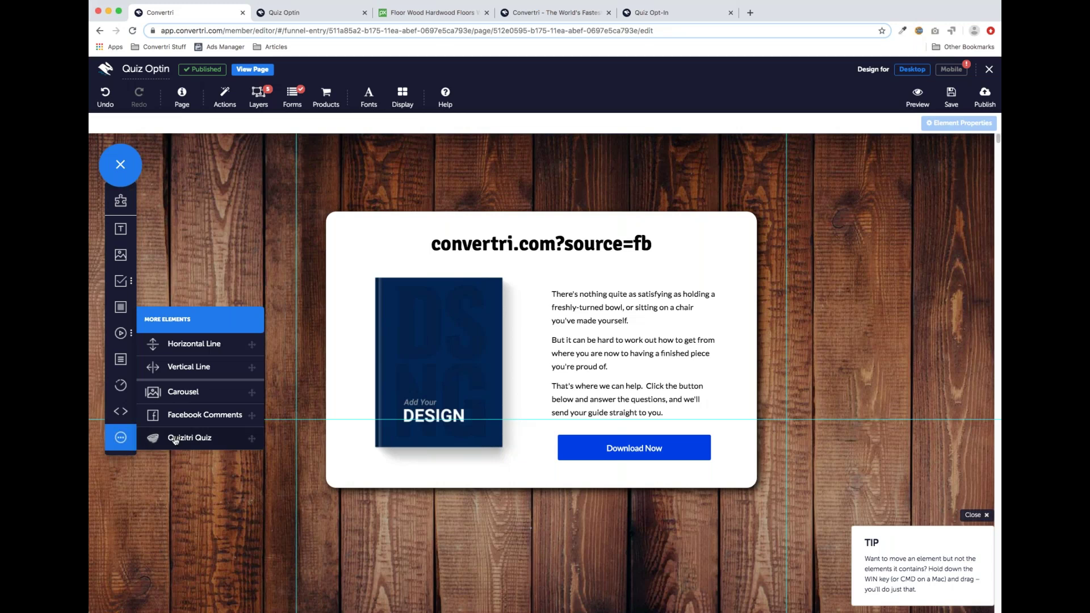
drag(169, 441, 760, 247)
drag(755, 254, 377, 227)
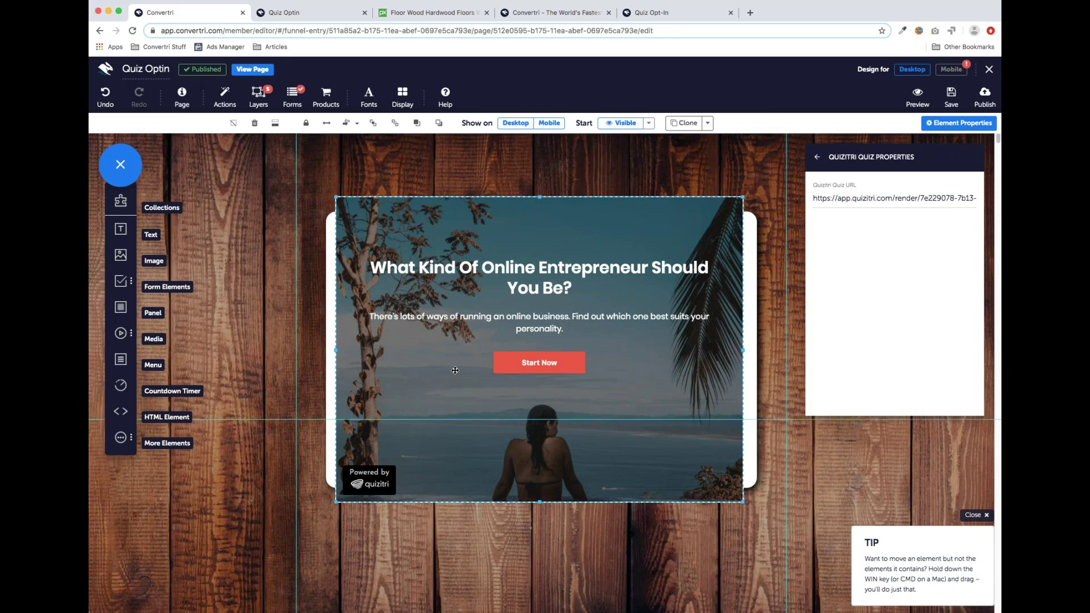
mouse_move(434, 205)
mouse_down()
mouse_move(436, 235)
mouse_move(435, 223)
mouse_up()
click(255, 123)
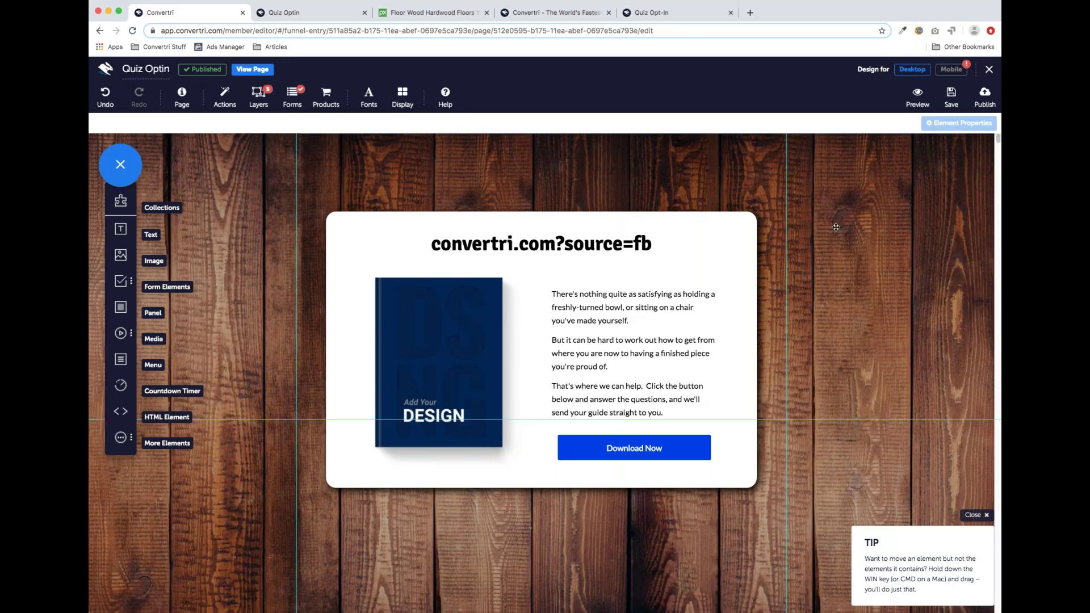
Save the Quiz Optin page and exit the editor to the funnel's page overview.
click(955, 99)
click(946, 99)
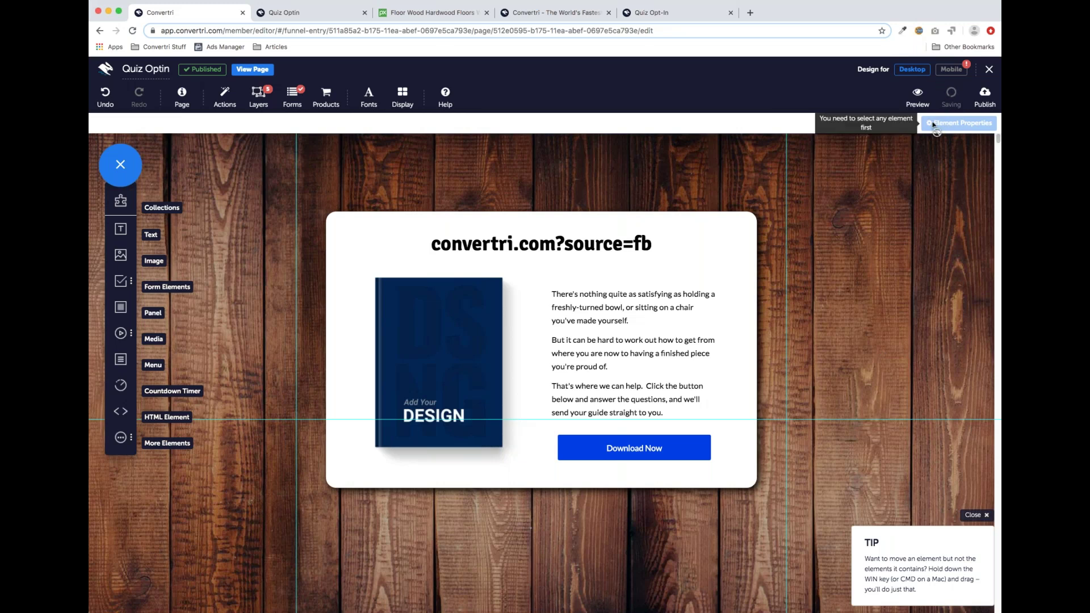
click(990, 70)
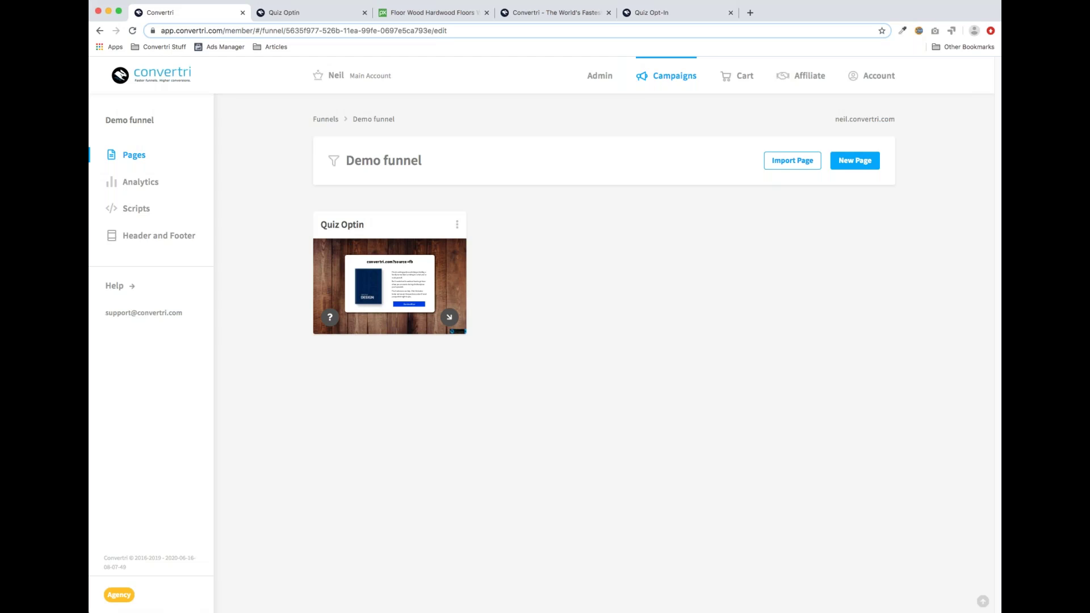
Open the Convertri knowledge base at help.convertri.com in a new browser tab.
click(751, 13)
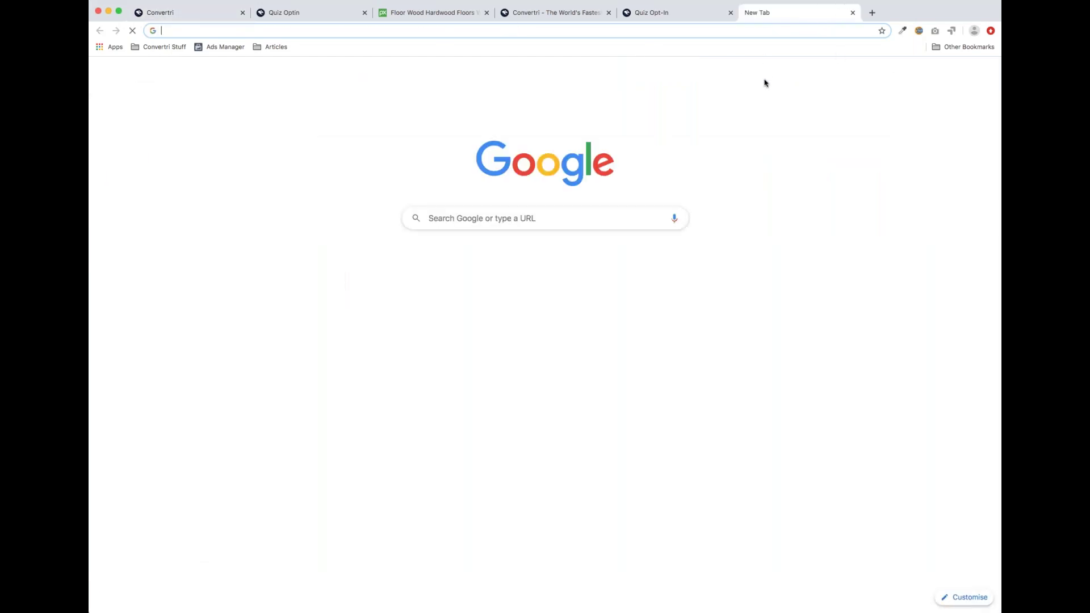
text(help.co)
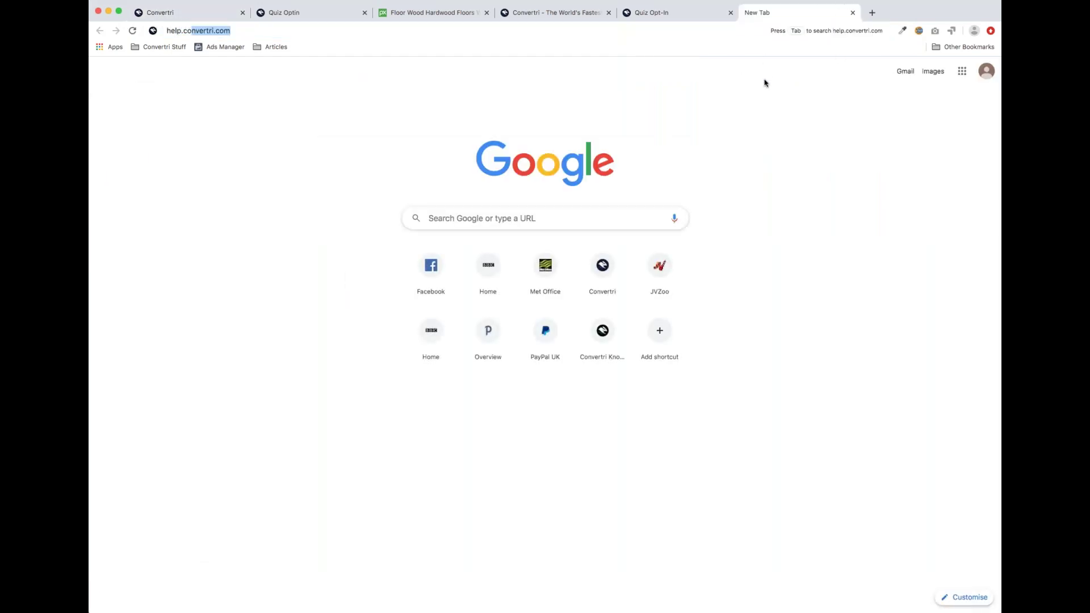
text(nvertri.com)
key(Return)
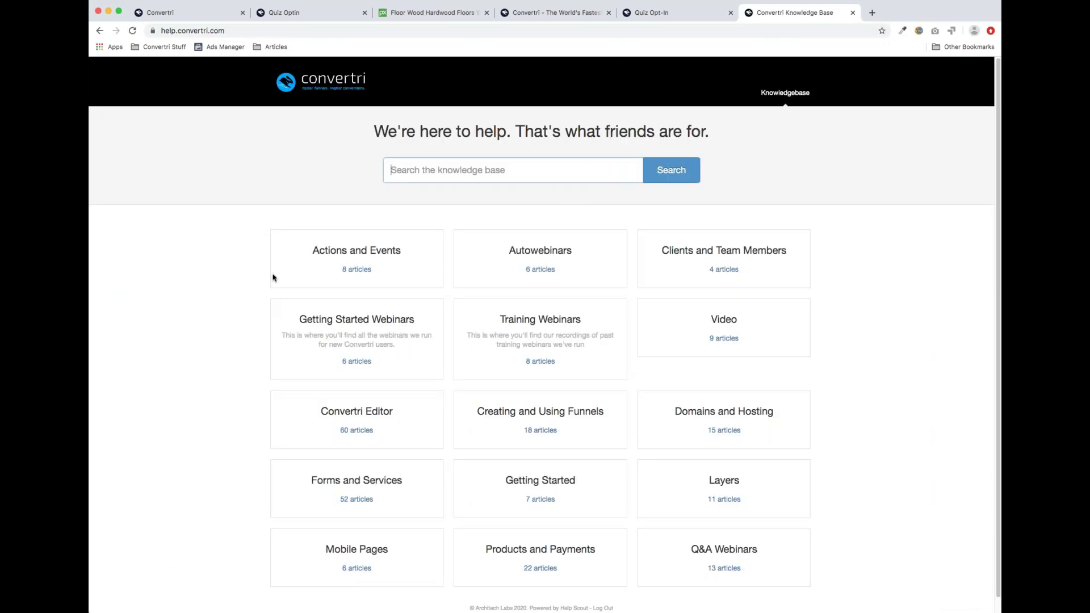
Open the Training Webinars category of the knowledge base and sort its articles A-Z.
click(535, 322)
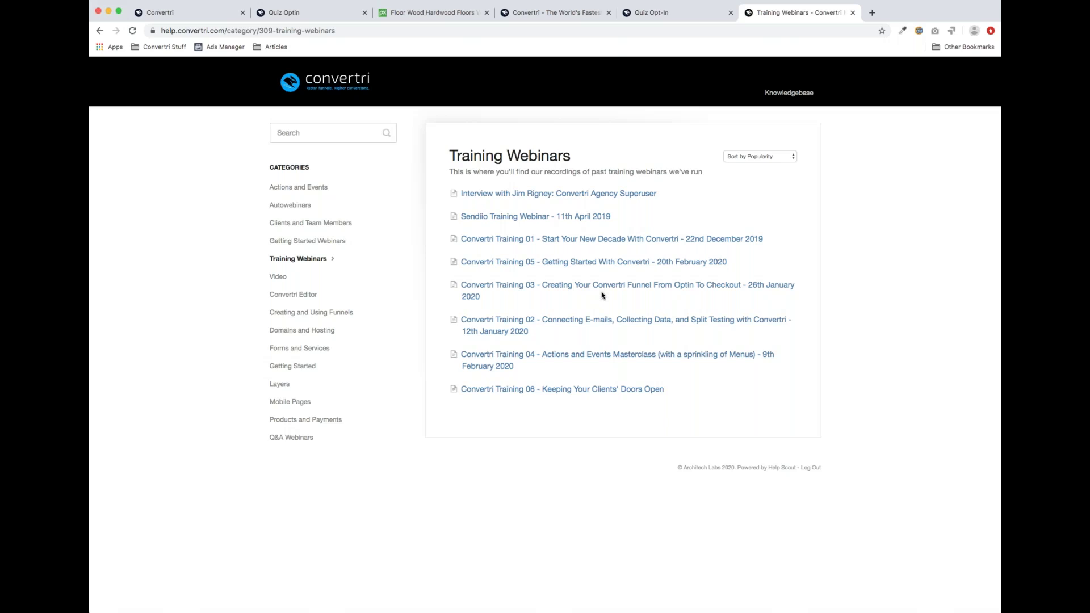
click(774, 159)
click(753, 168)
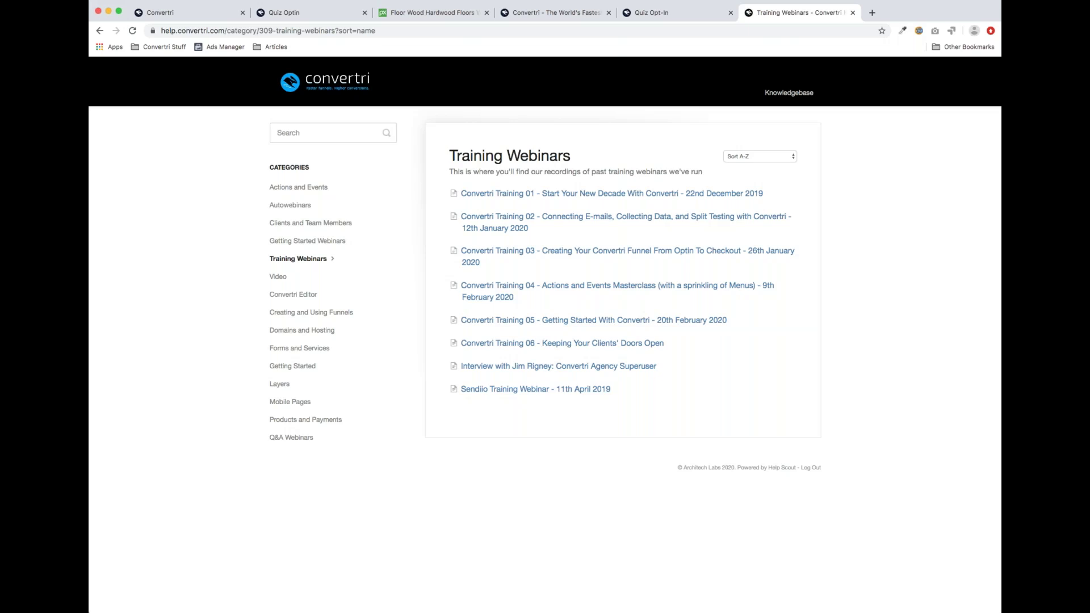
View the contact page on the convertri.com website, and return to the Demo funnel's page overview.
click(525, 17)
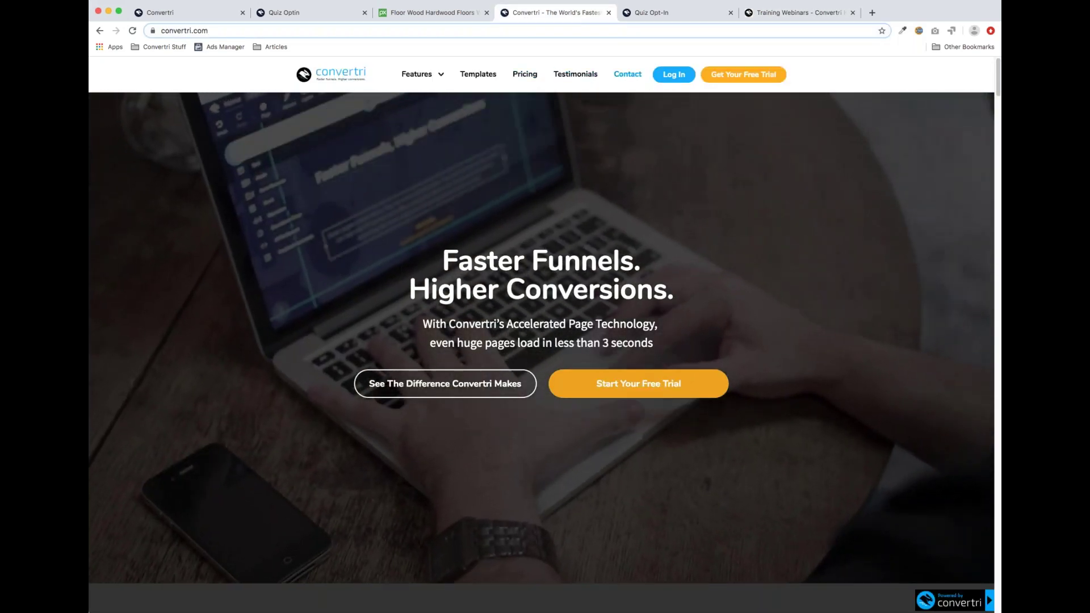
click(627, 73)
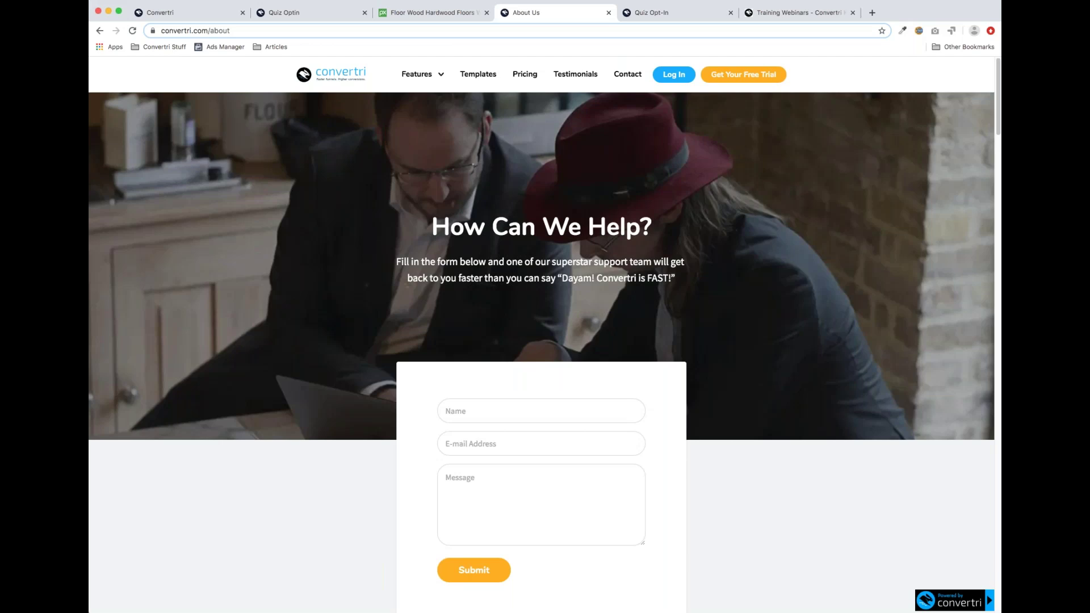
click(165, 12)
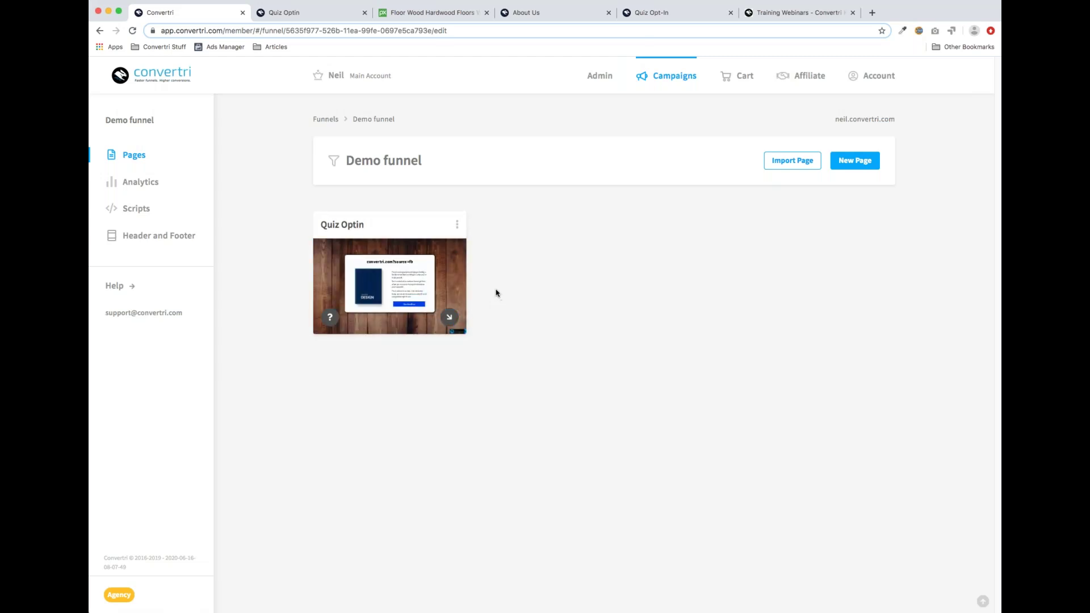
mouse_move(435, 286)
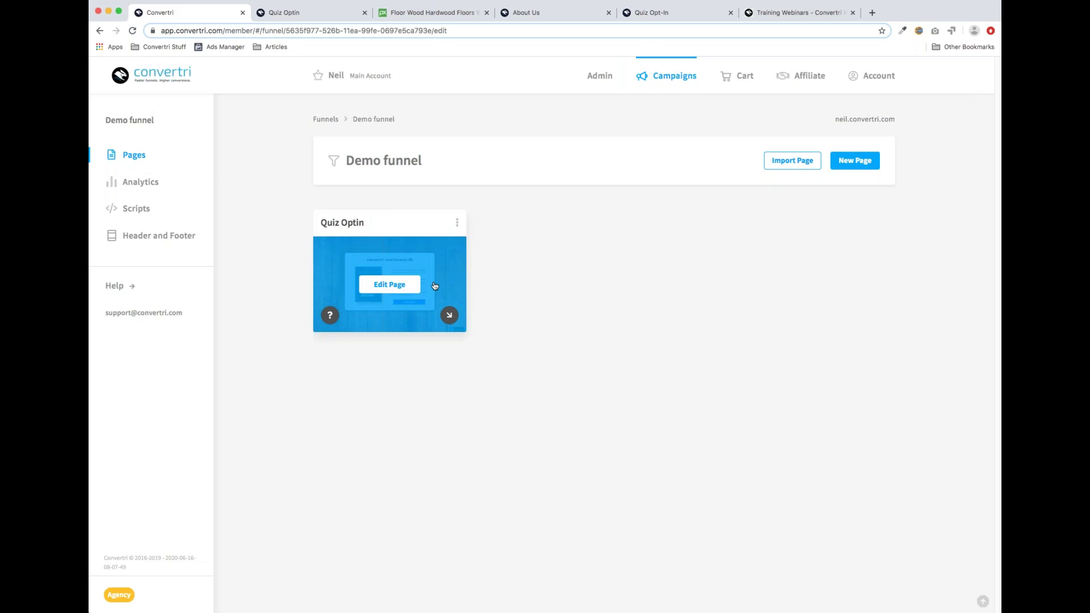